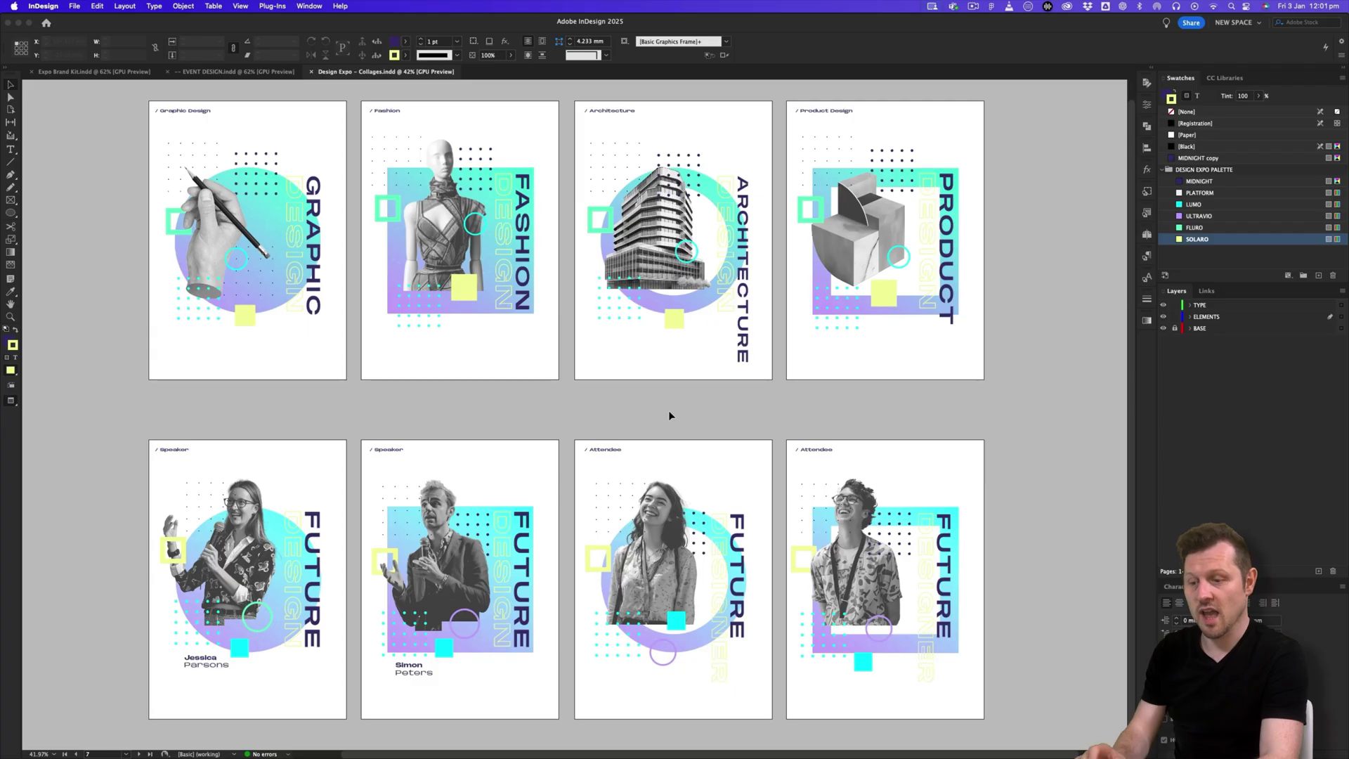
Examine the Graphic Design, Fashion, Architecture and Product Design collage pages one after another at close range.
{"action": "scroll", "coordinate": [670, 415], "scroll_direction": "right", "scroll_amount": 1}
{"action": "key", "text": "space"}
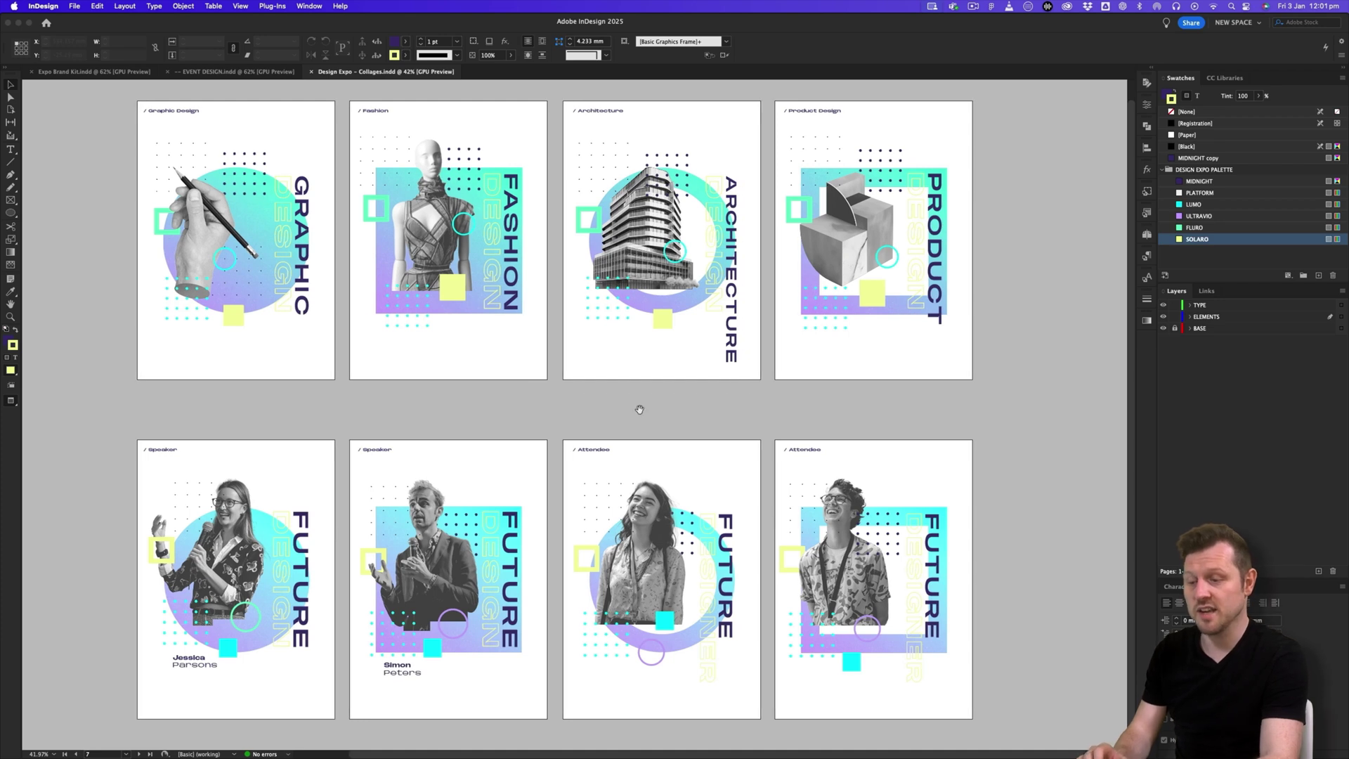
{"action": "left_click_drag", "start_coordinate": [639, 408], "coordinate": [647, 411]}
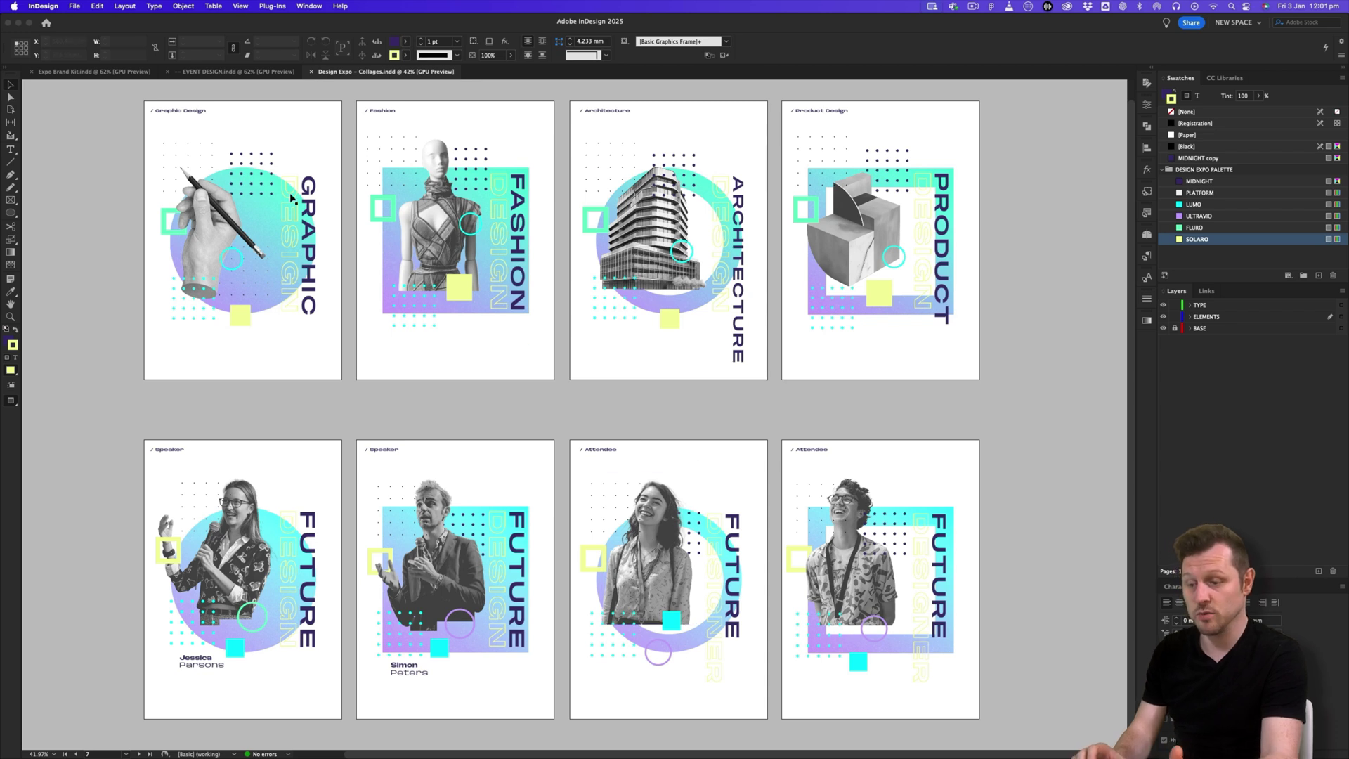
{"action": "left_click_drag", "start_coordinate": [137, 167], "coordinate": [259, 163]}
{"action": "key", "text": "space"}
{"action": "left_click_drag", "start_coordinate": [350, 259], "coordinate": [323, 356]}
{"action": "left_click_drag", "start_coordinate": [190, 354], "coordinate": [229, 354]}
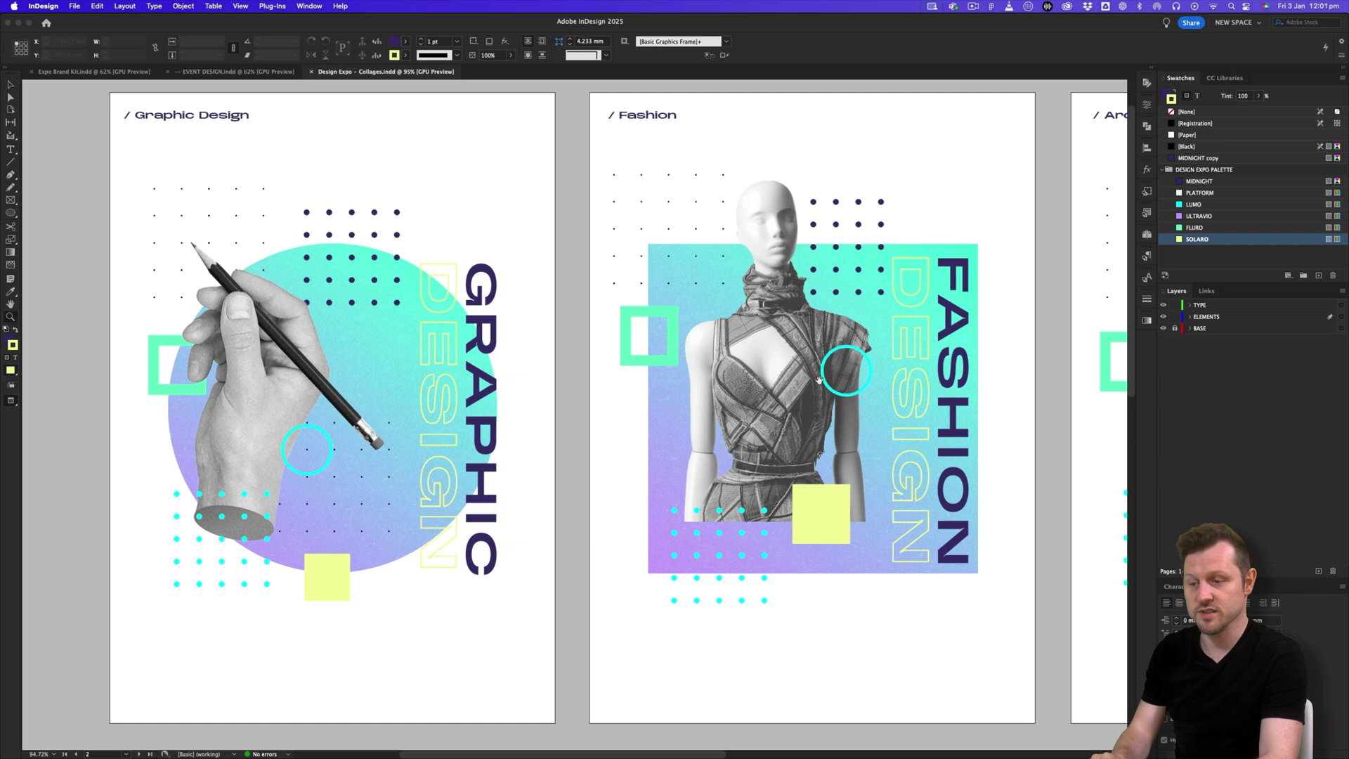
{"action": "scroll", "coordinate": [819, 380], "scroll_direction": "right", "scroll_amount": 10}
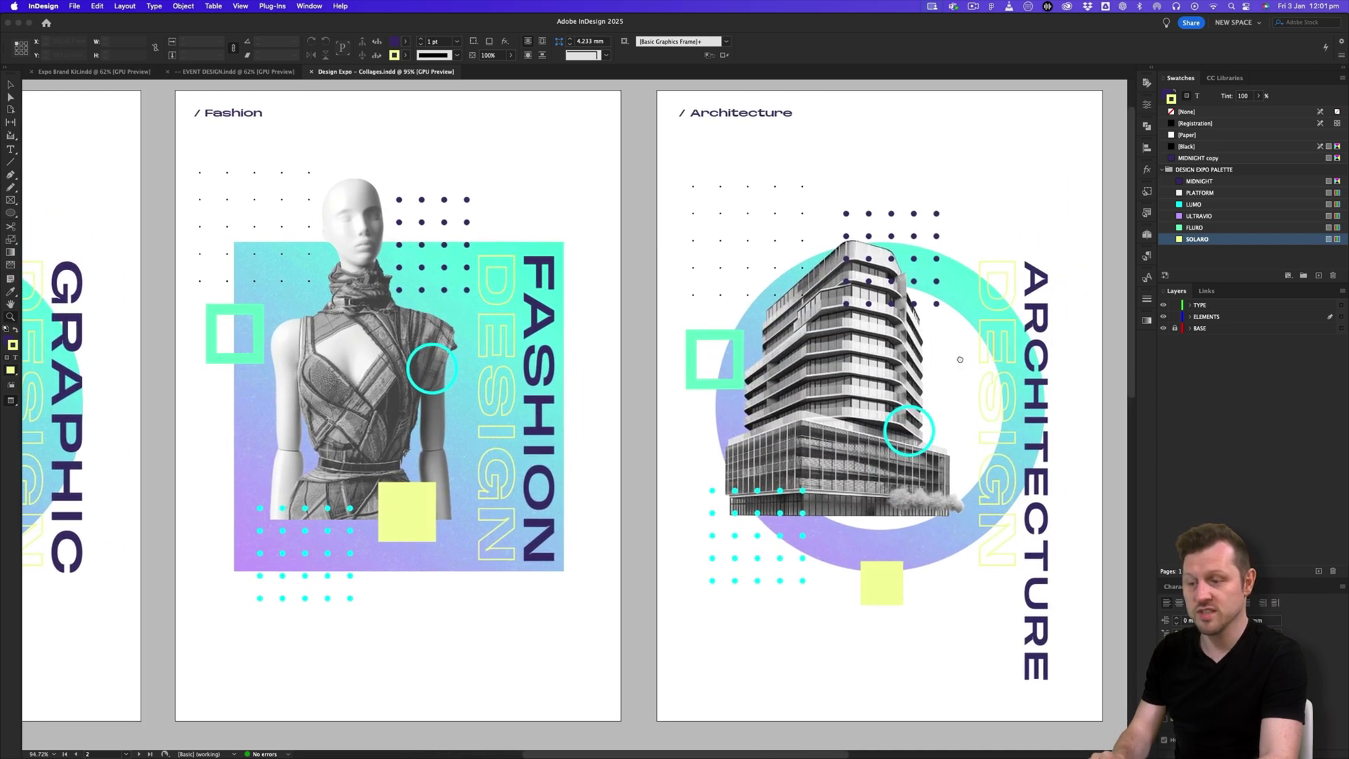
{"action": "scroll", "coordinate": [960, 359], "scroll_direction": "right", "scroll_amount": 15}
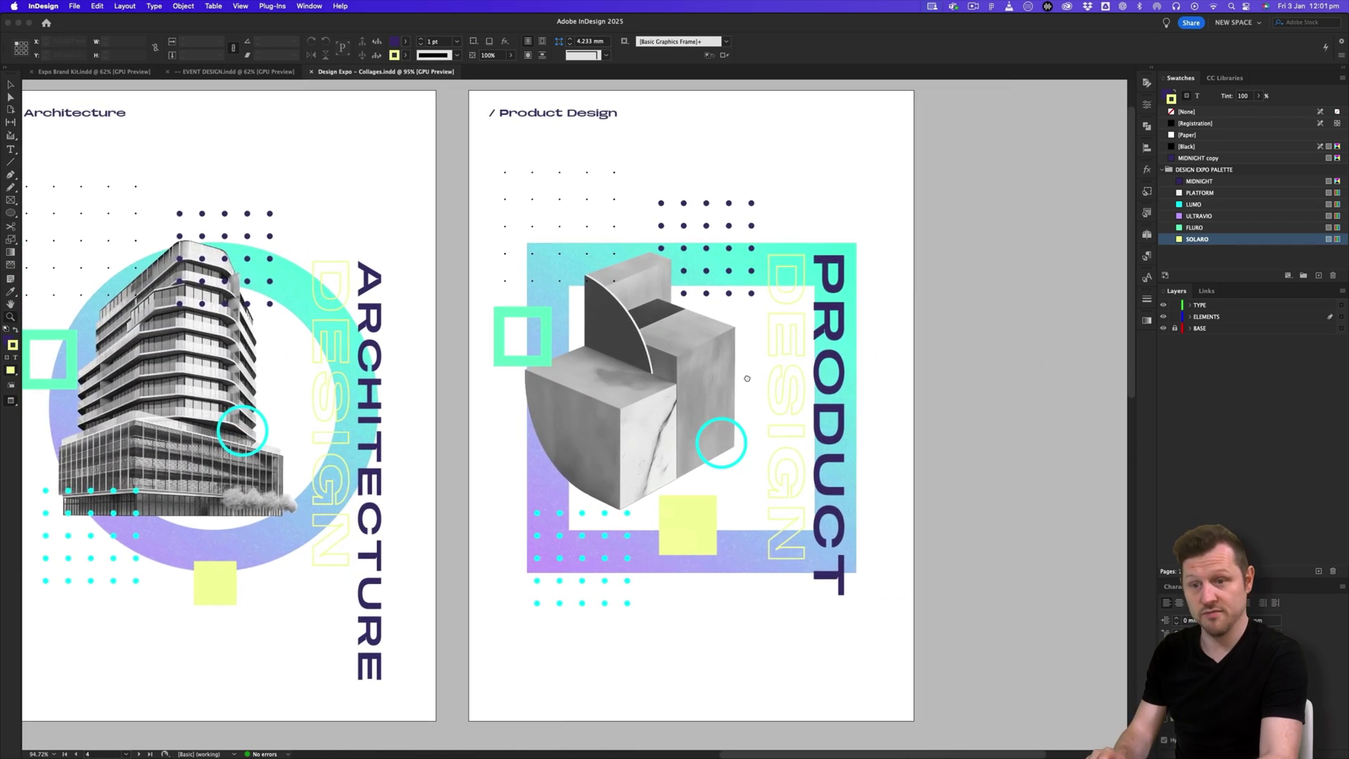
Examine the attendee and speaker collages in the lower row, and return to an overview of all eight pages.
{"action": "scroll", "coordinate": [747, 378], "scroll_direction": "down", "scroll_amount": 20}
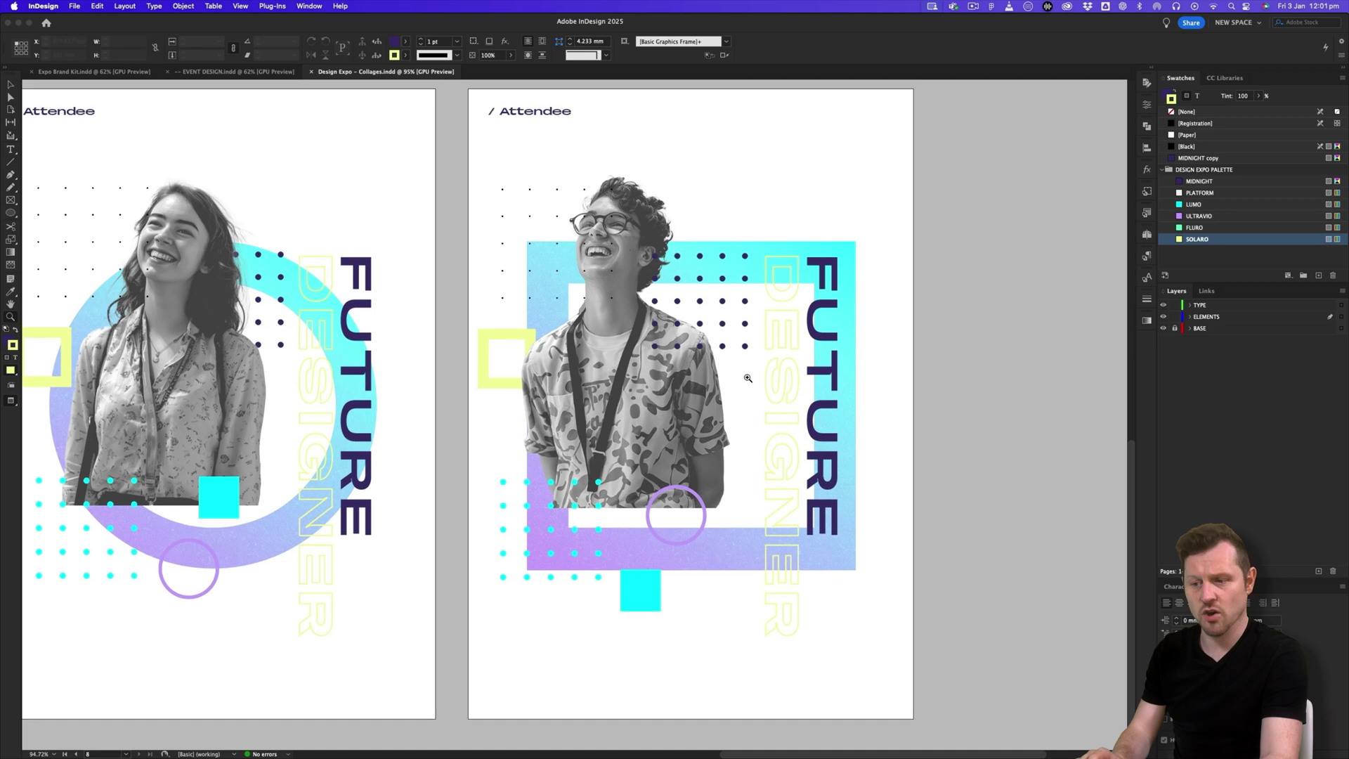
{"action": "scroll", "coordinate": [325, 384], "scroll_direction": "left", "scroll_amount": 12}
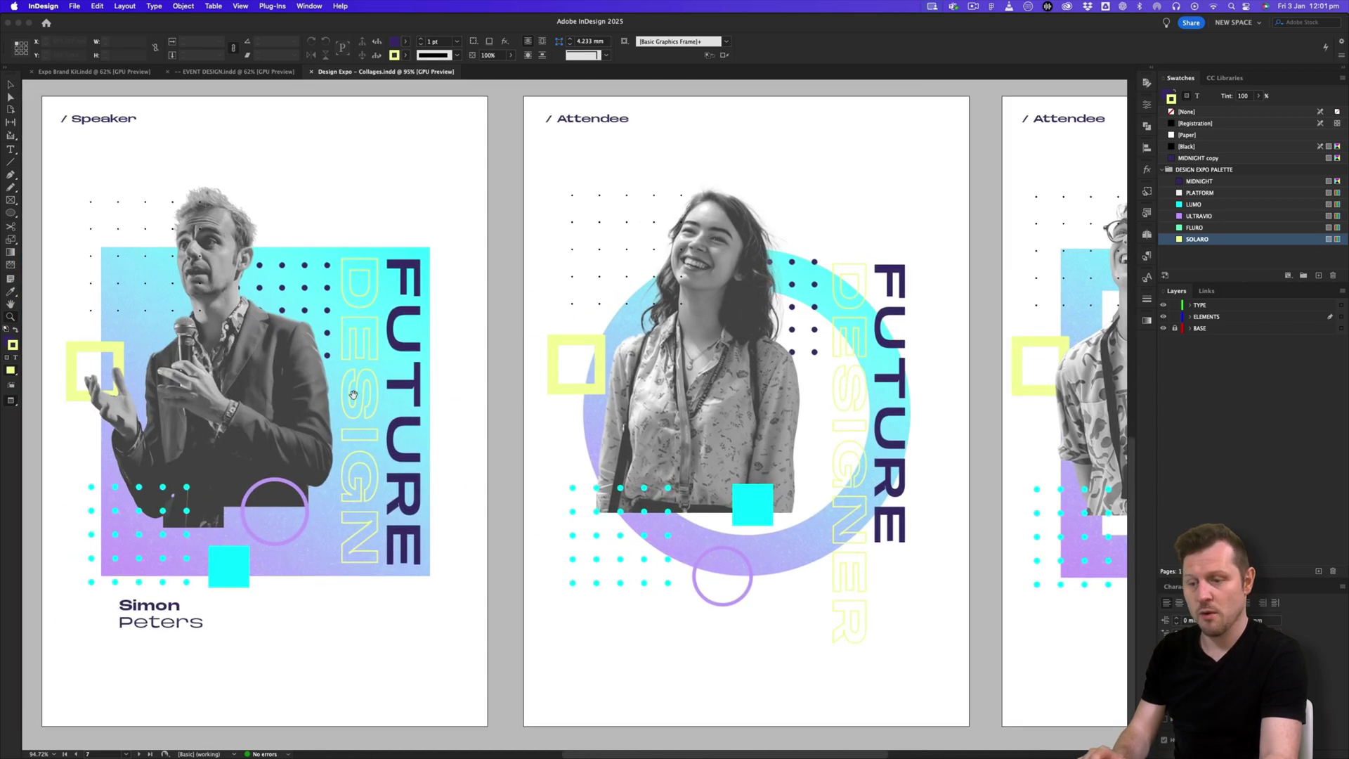
{"action": "left_click_drag", "start_coordinate": [353, 395], "coordinate": [834, 396]}
{"action": "left_click_drag", "start_coordinate": [304, 405], "coordinate": [355, 406]}
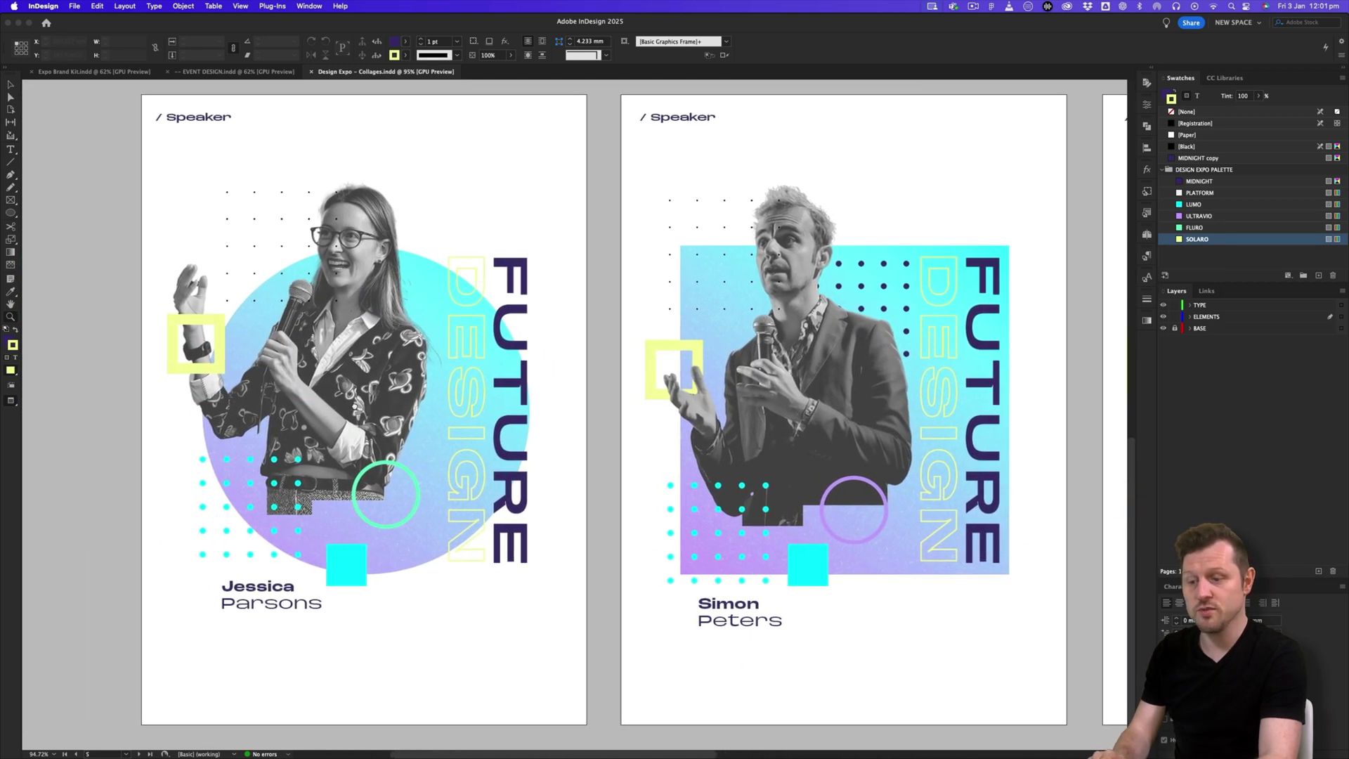
{"action": "left_click_drag", "start_coordinate": [532, 340], "coordinate": [361, 401]}
{"action": "left_click_drag", "start_coordinate": [678, 316], "coordinate": [599, 322]}
{"action": "left_click_drag", "start_coordinate": [508, 354], "coordinate": [518, 347]}
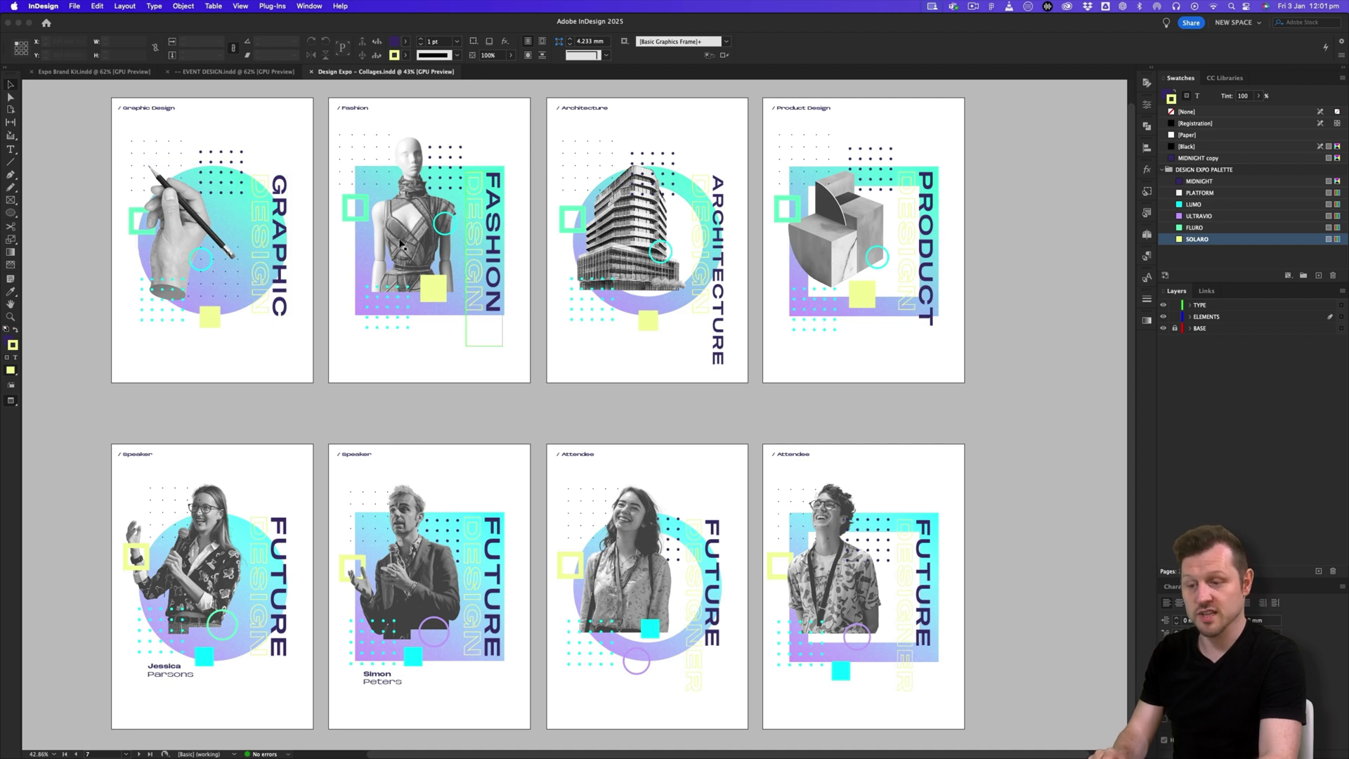
Select the type and overlay elements of each design collage in turn, from Graphic Design to Product Design, and clear the selection.
{"action": "left_click_drag", "start_coordinate": [251, 233], "coordinate": [766, 407]}
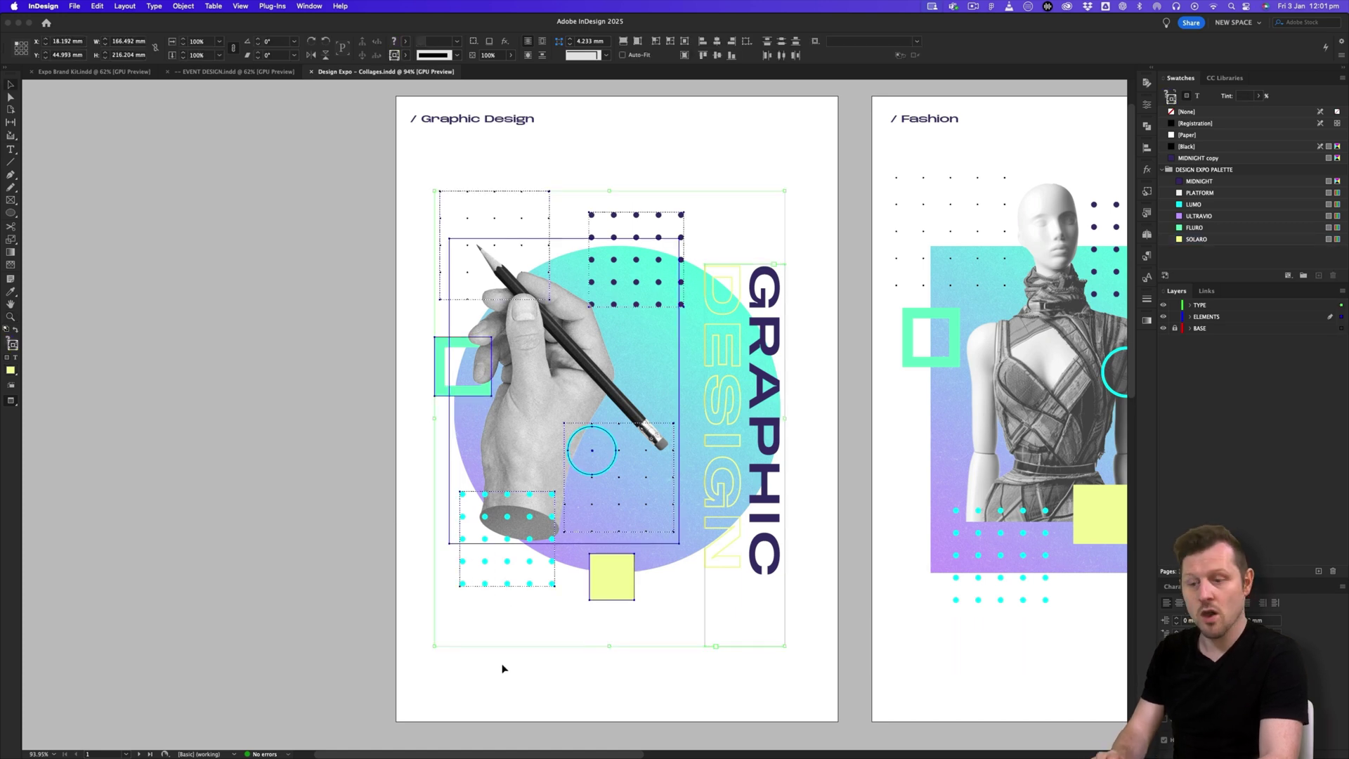
{"action": "left_click_drag", "start_coordinate": [983, 314], "coordinate": [519, 306]}
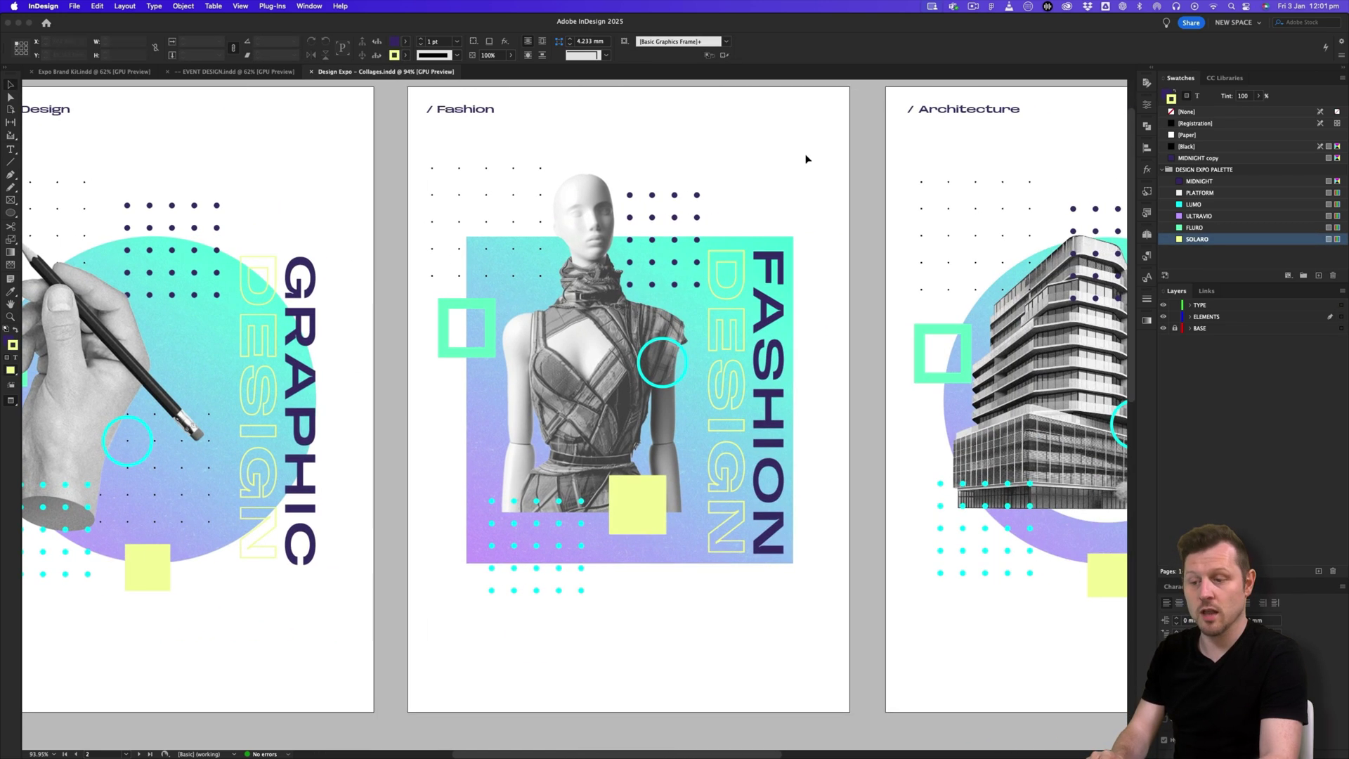
{"action": "left_click_drag", "start_coordinate": [447, 611], "coordinate": [600, 598]}
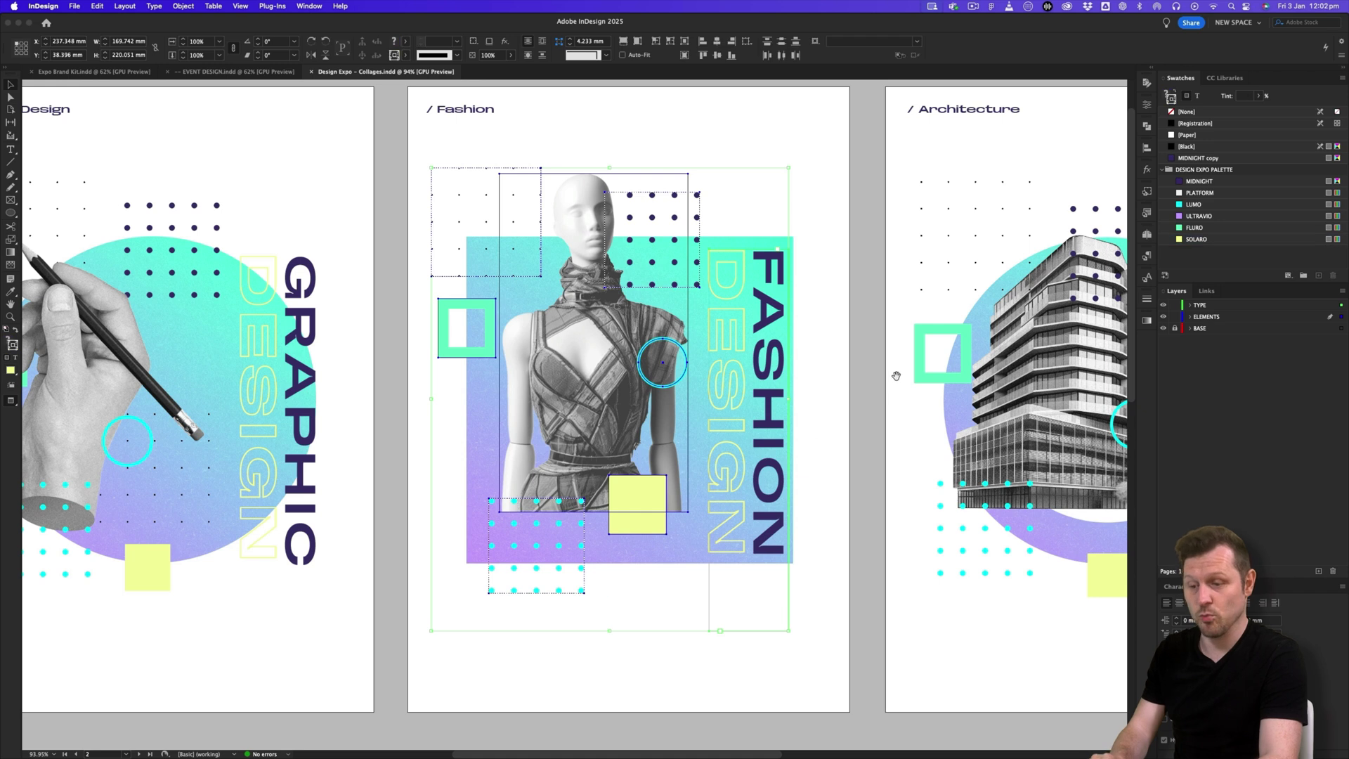
{"action": "left_click_drag", "start_coordinate": [896, 376], "coordinate": [333, 376]}
{"action": "left_click_drag", "start_coordinate": [722, 183], "coordinate": [683, 229]}
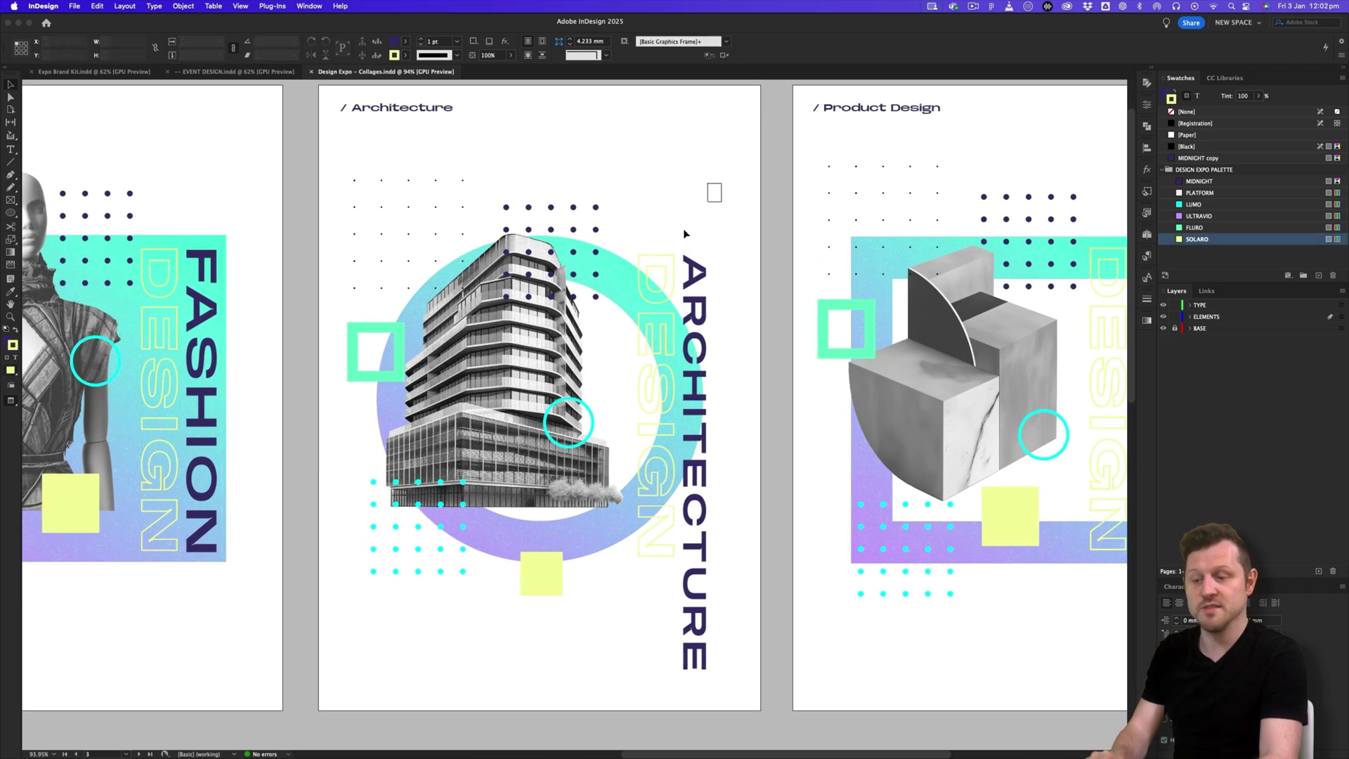
{"action": "left_click_drag", "start_coordinate": [372, 585], "coordinate": [374, 585]}
{"action": "scroll", "coordinate": [583, 290], "scroll_direction": "right", "scroll_amount": 5}
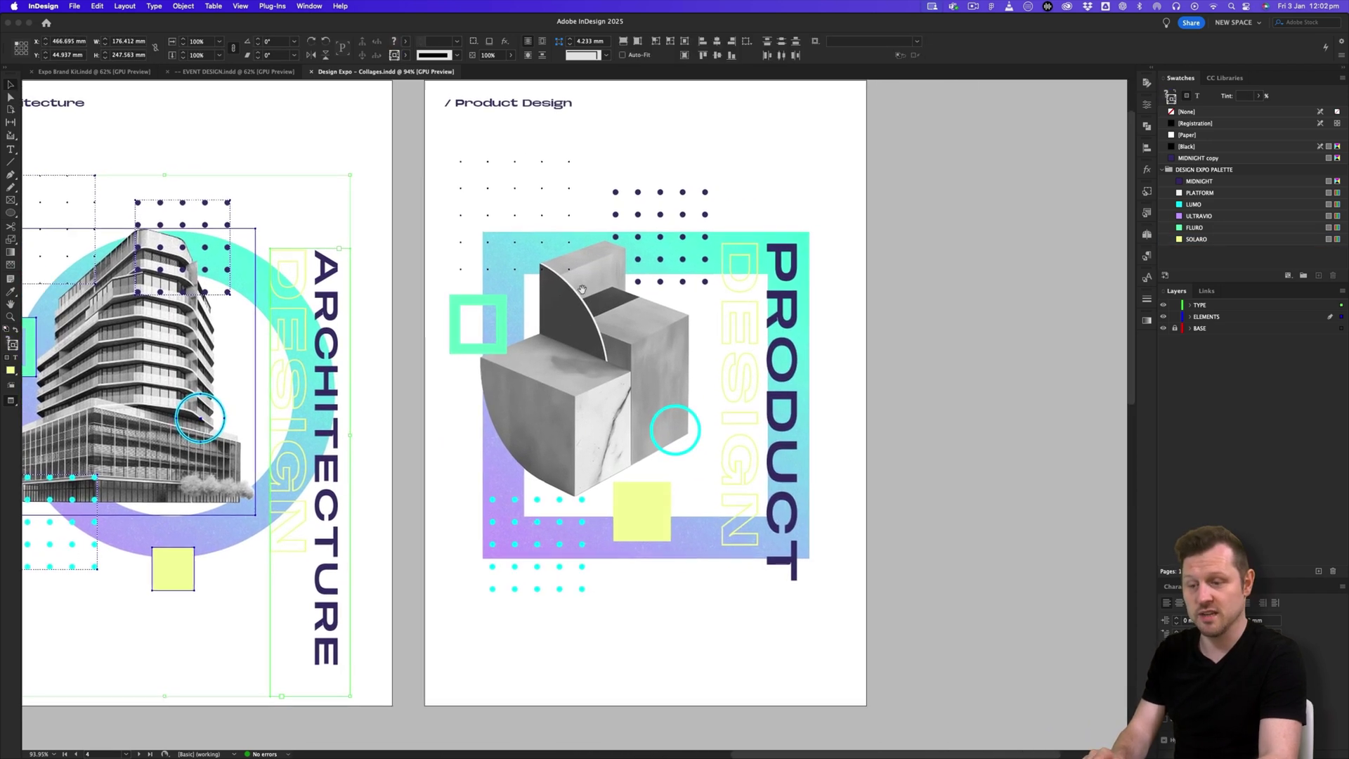
{"action": "left_click_drag", "start_coordinate": [472, 589], "coordinate": [456, 600]}
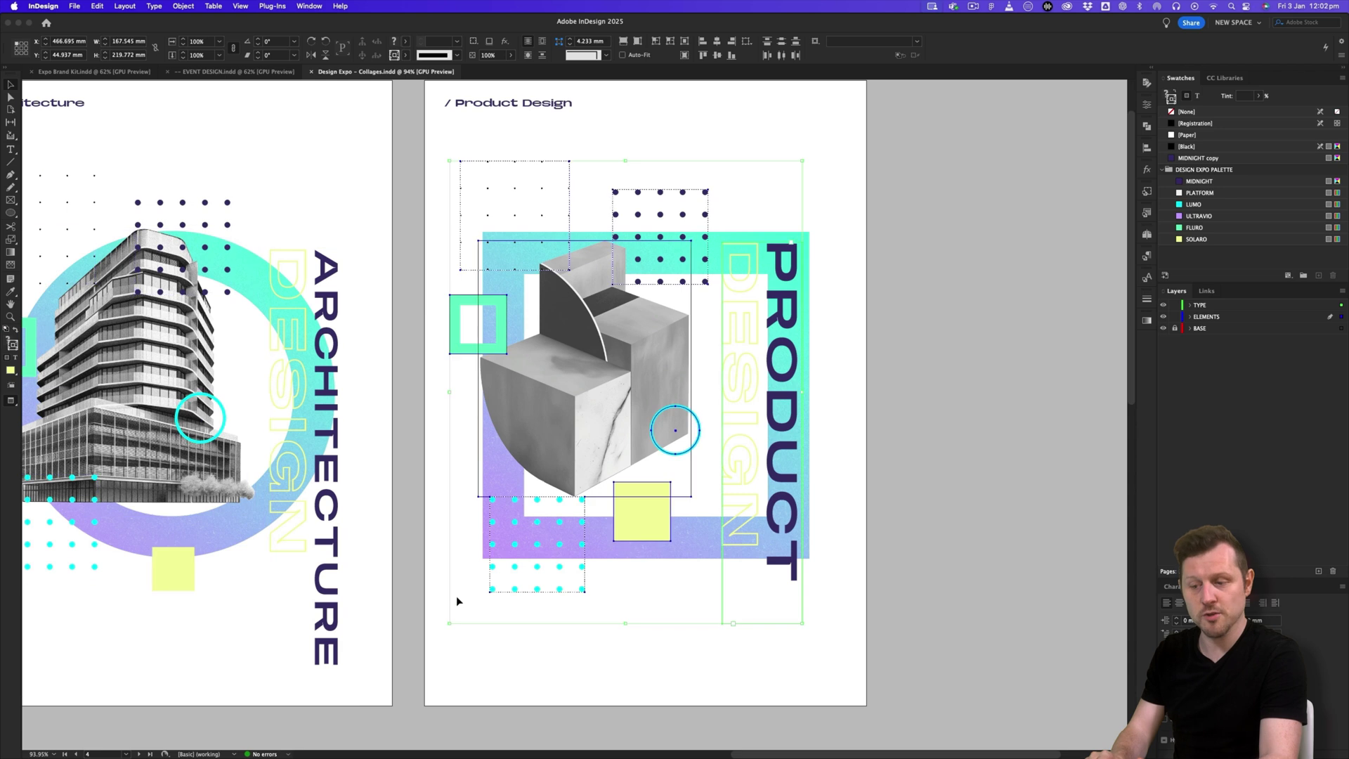
{"action": "left_click", "coordinate": [473, 644]}
Compare the design-discipline collages with the speaker and attendee collages, finishing on the two attendee pages.
{"action": "key", "text": "z"}
{"action": "left_click_drag", "start_coordinate": [527, 351], "coordinate": [860, 458]}
{"action": "left_click_drag", "start_coordinate": [369, 447], "coordinate": [711, 441]}
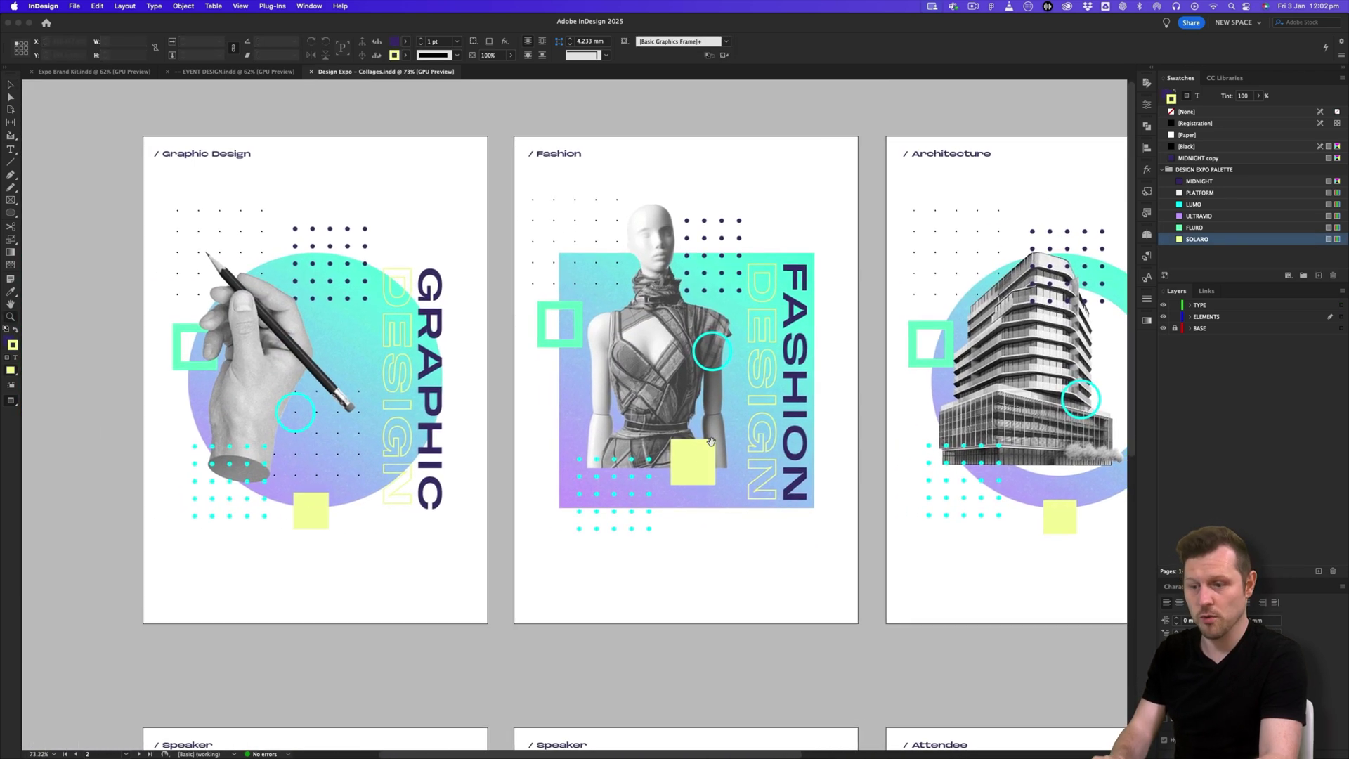
{"action": "left_click_drag", "start_coordinate": [466, 405], "coordinate": [502, 399]}
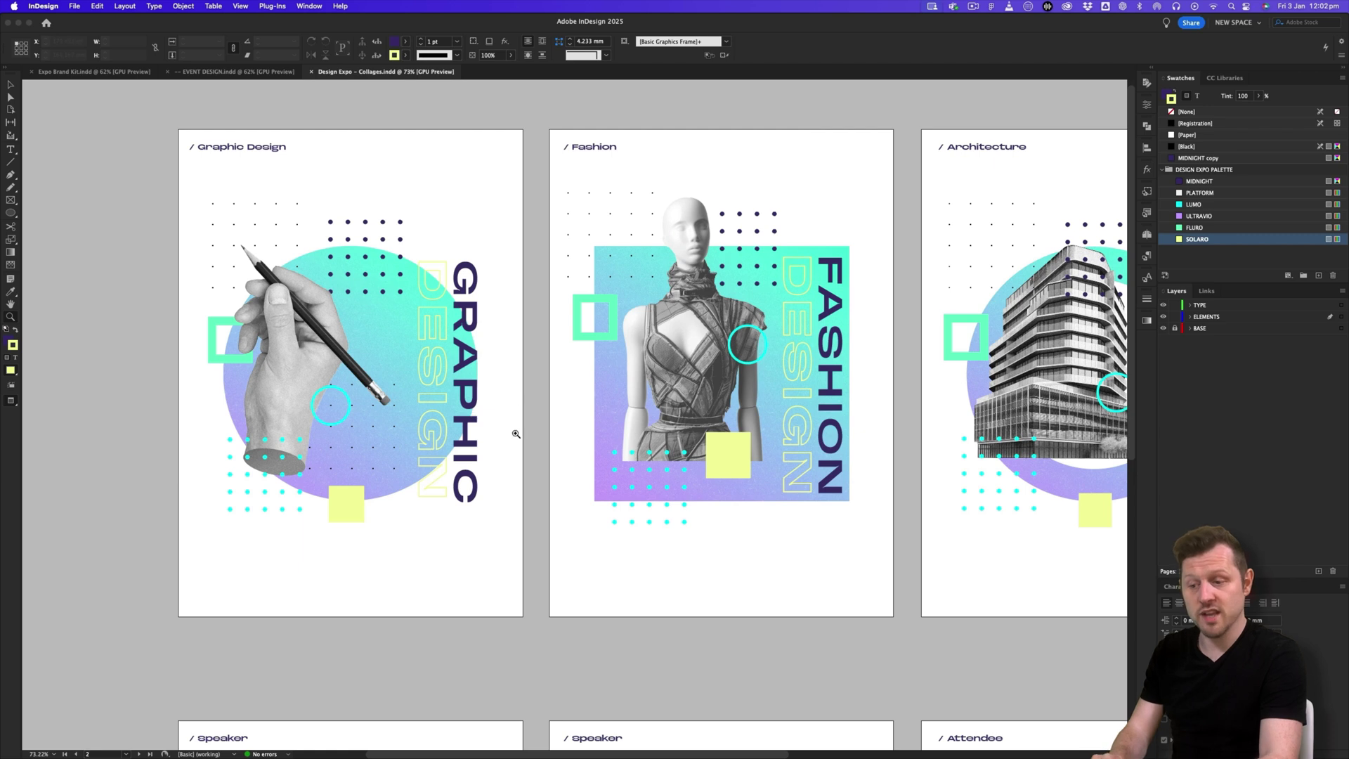
{"action": "scroll", "coordinate": [516, 434], "scroll_direction": "down", "scroll_amount": 10}
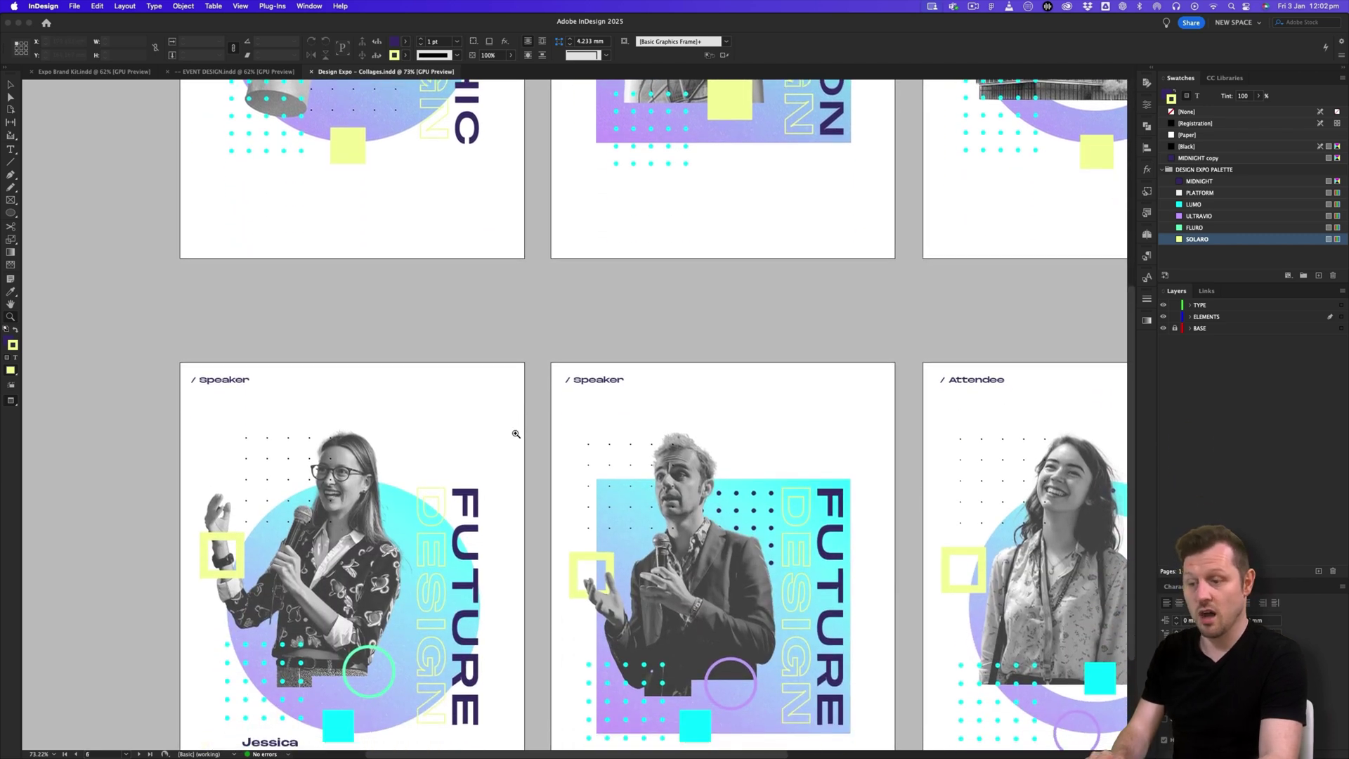
{"action": "scroll", "coordinate": [516, 434], "scroll_direction": "down", "scroll_amount": 1}
{"action": "left_click_drag", "start_coordinate": [835, 519], "coordinate": [435, 475]}
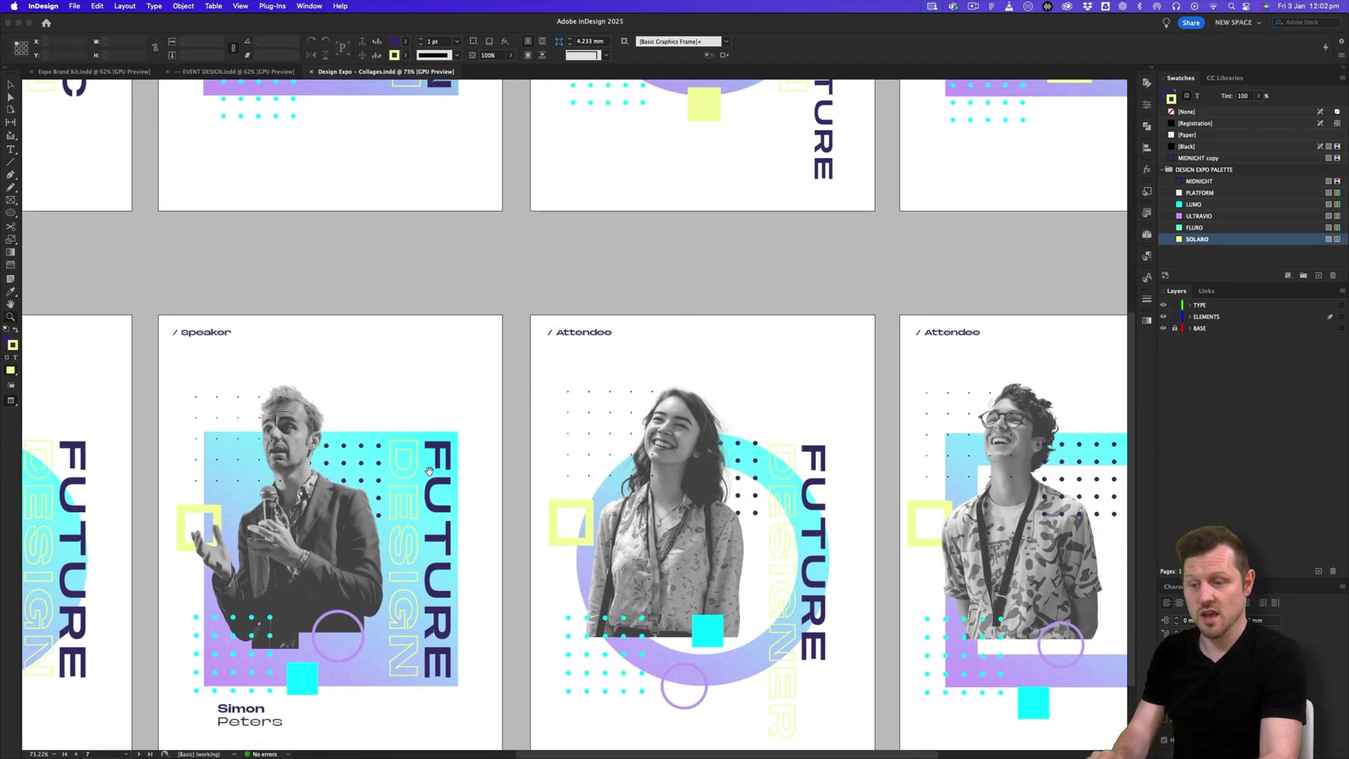
{"action": "left_click_drag", "start_coordinate": [860, 506], "coordinate": [644, 364]}
{"action": "scroll", "coordinate": [644, 363], "scroll_direction": "right", "scroll_amount": 3}
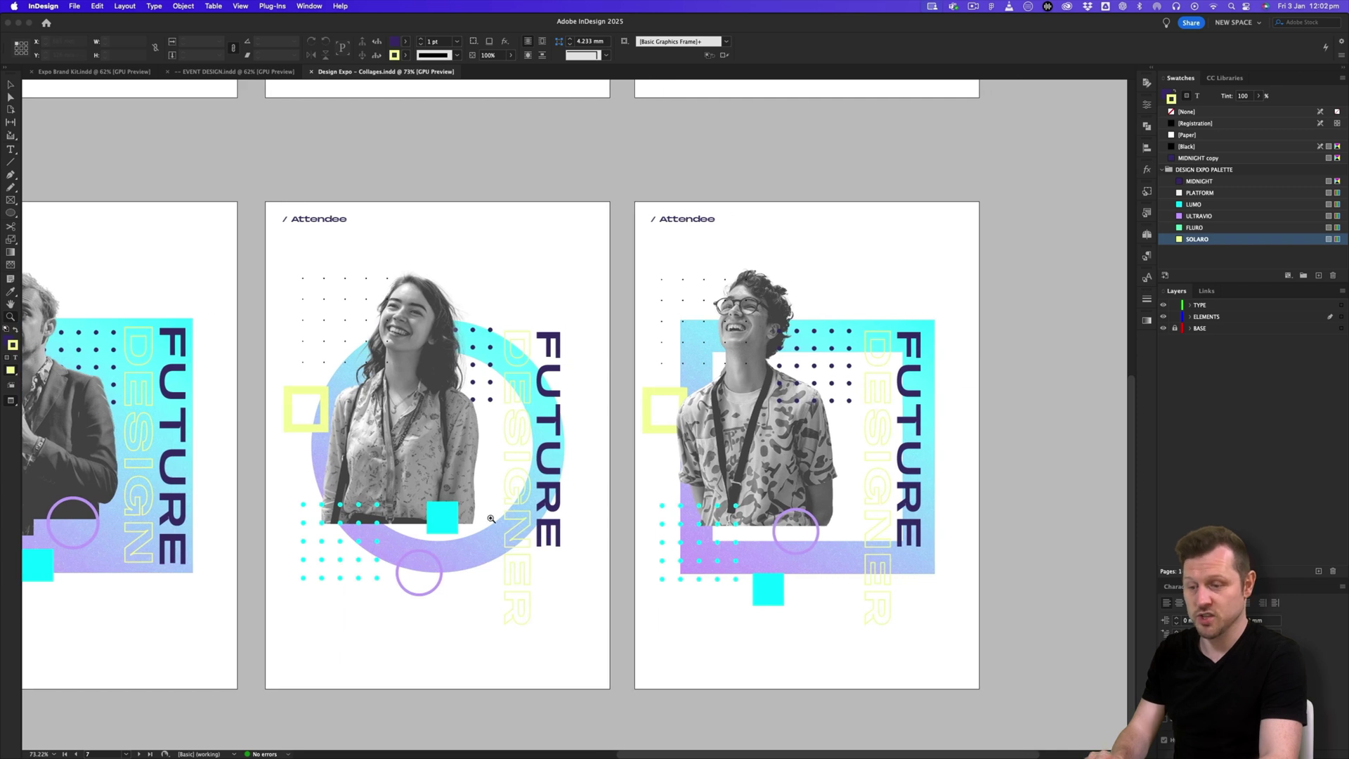
{"action": "scroll", "coordinate": [606, 384], "scroll_direction": "up", "scroll_amount": 1}
{"action": "left_click_drag", "start_coordinate": [669, 391], "coordinate": [665, 342]}
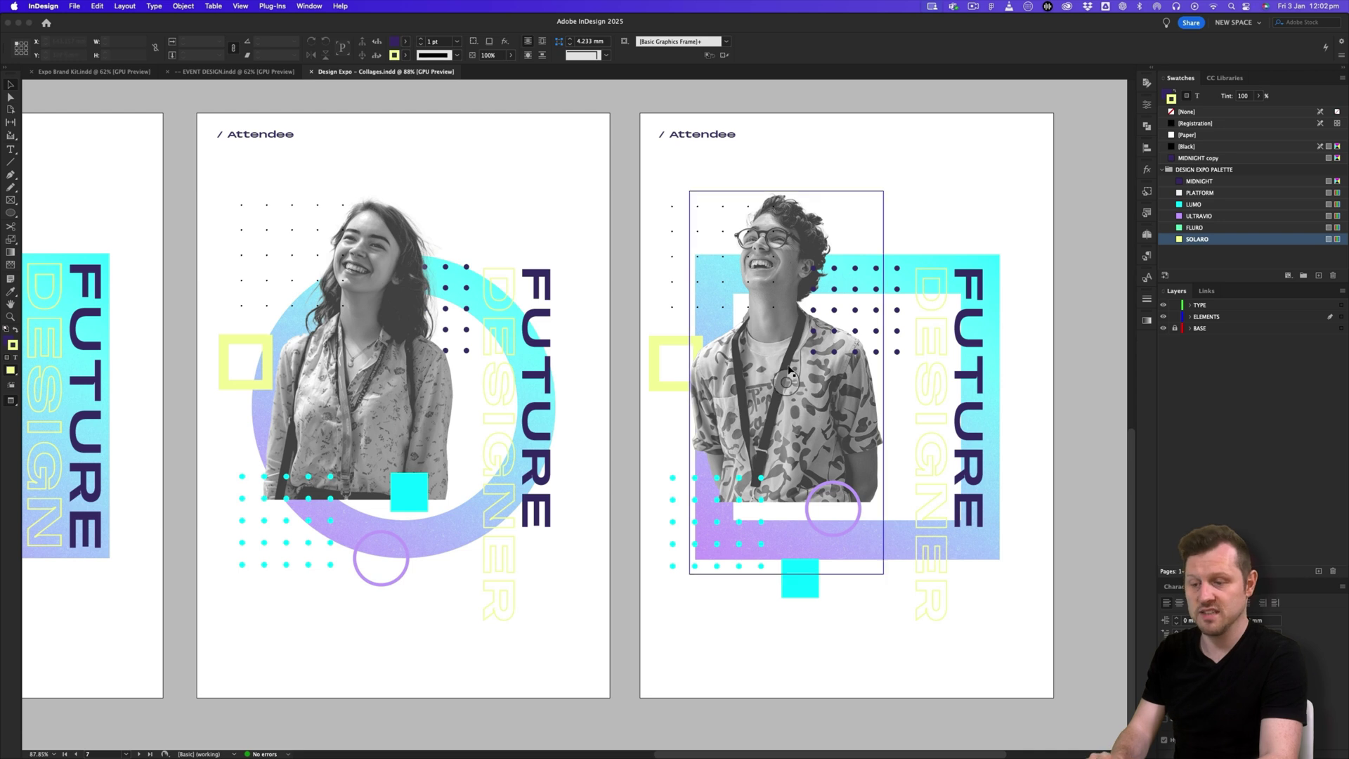
Show the frames and guides, and inspect the type and graphic elements on the Attendee and Product Design pages.
{"action": "key", "text": "w"}
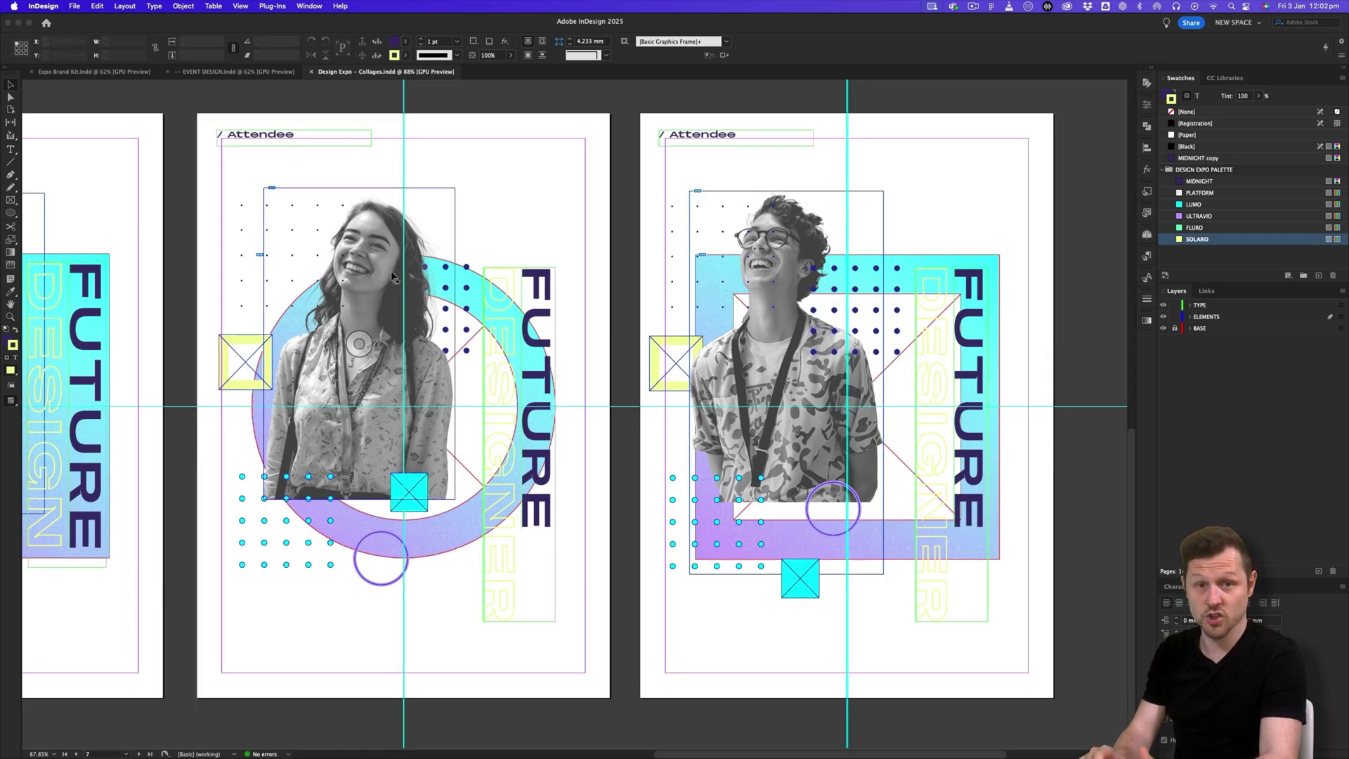
{"action": "left_click", "coordinate": [512, 283]}
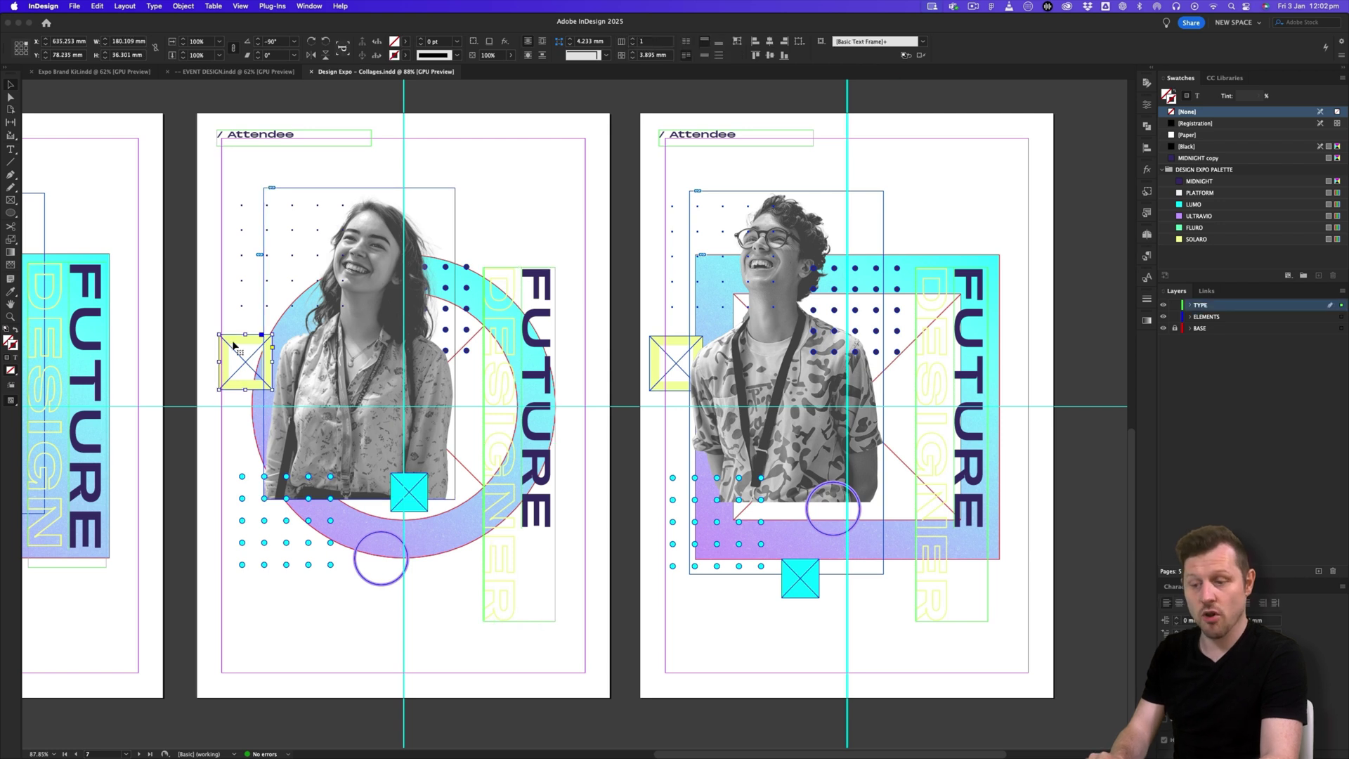
{"action": "scroll", "coordinate": [643, 344], "scroll_direction": "up", "scroll_amount": 15}
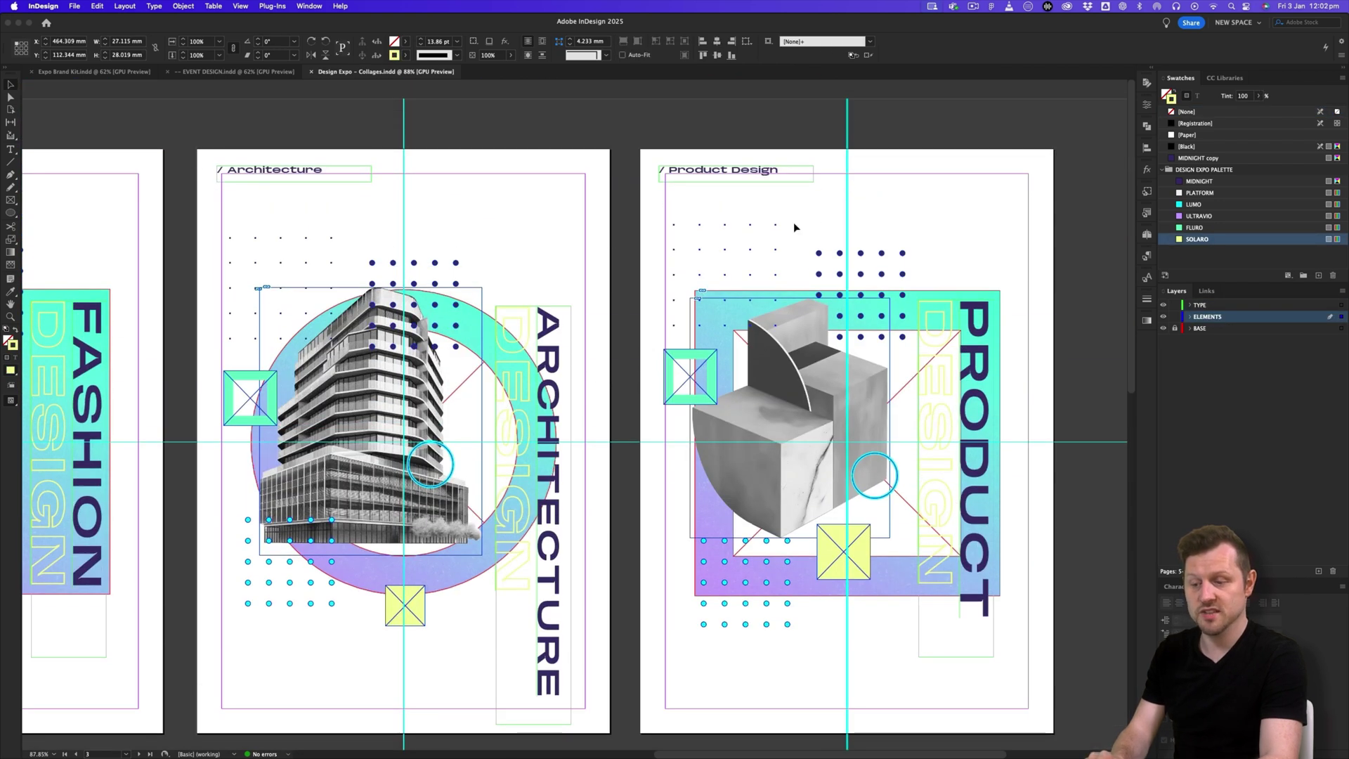
{"action": "left_click", "coordinate": [933, 593]}
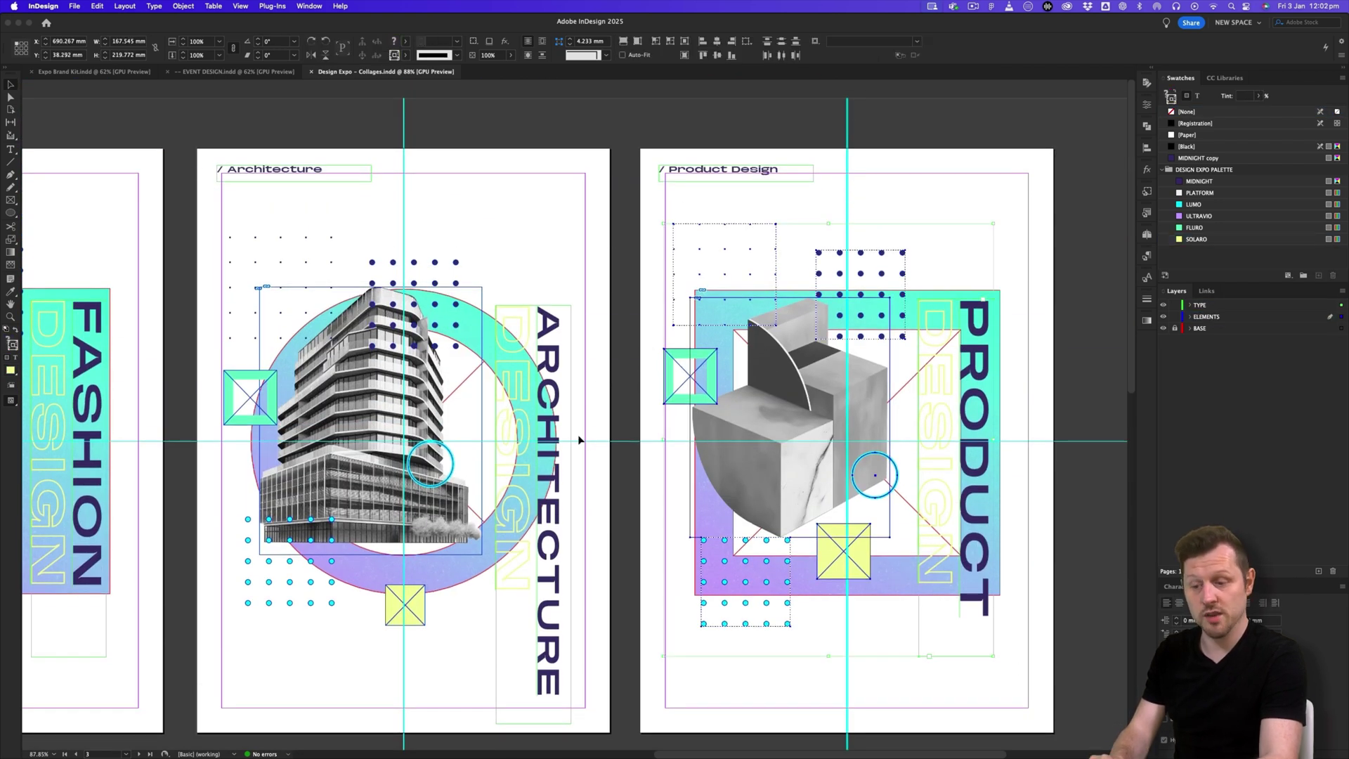
{"action": "scroll", "coordinate": [579, 437], "scroll_direction": "left", "scroll_amount": 10}
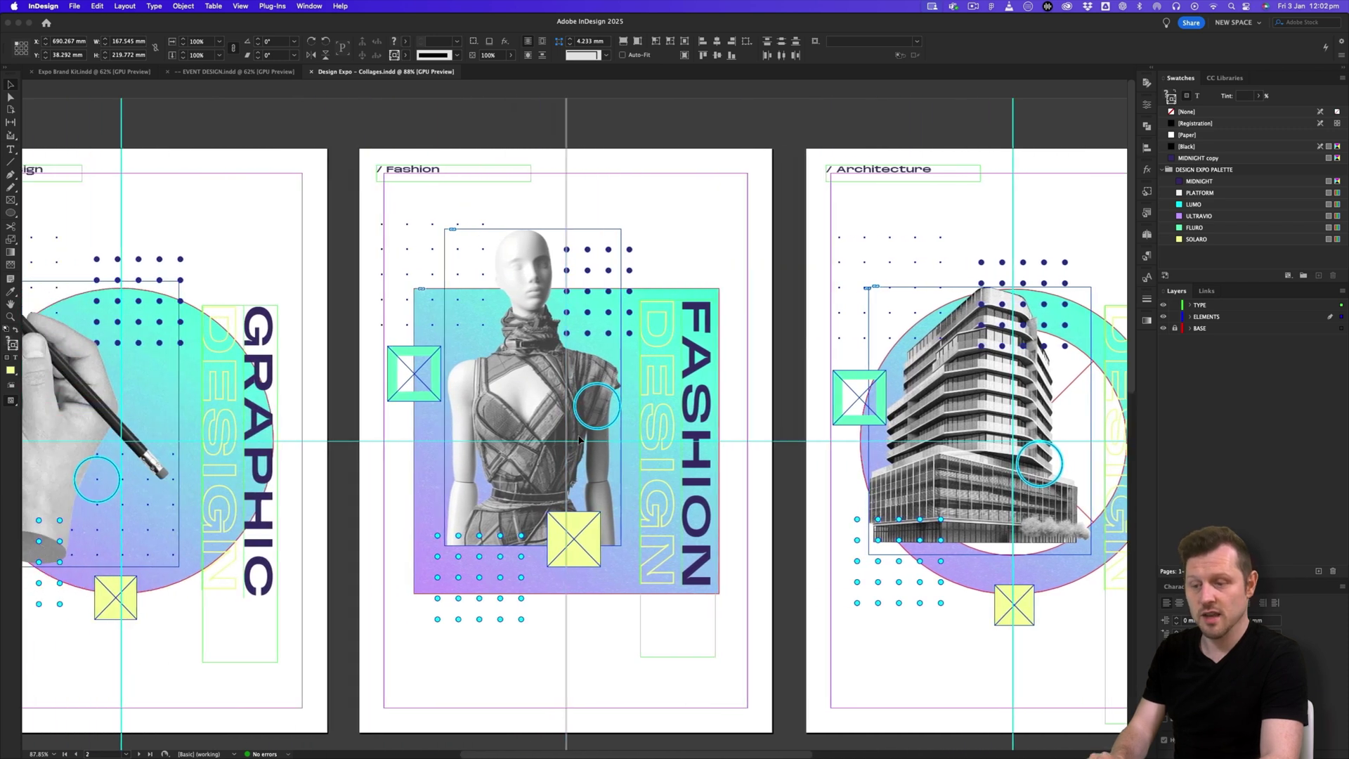
{"action": "scroll", "coordinate": [577, 434], "scroll_direction": "left", "scroll_amount": 4}
Check the Graphic Design and Fashion collages in Preview mode with nothing selected, and again with frames and guides shown.
{"action": "key", "text": "w"}
{"action": "left_click_drag", "start_coordinate": [655, 463], "coordinate": [655, 460]}
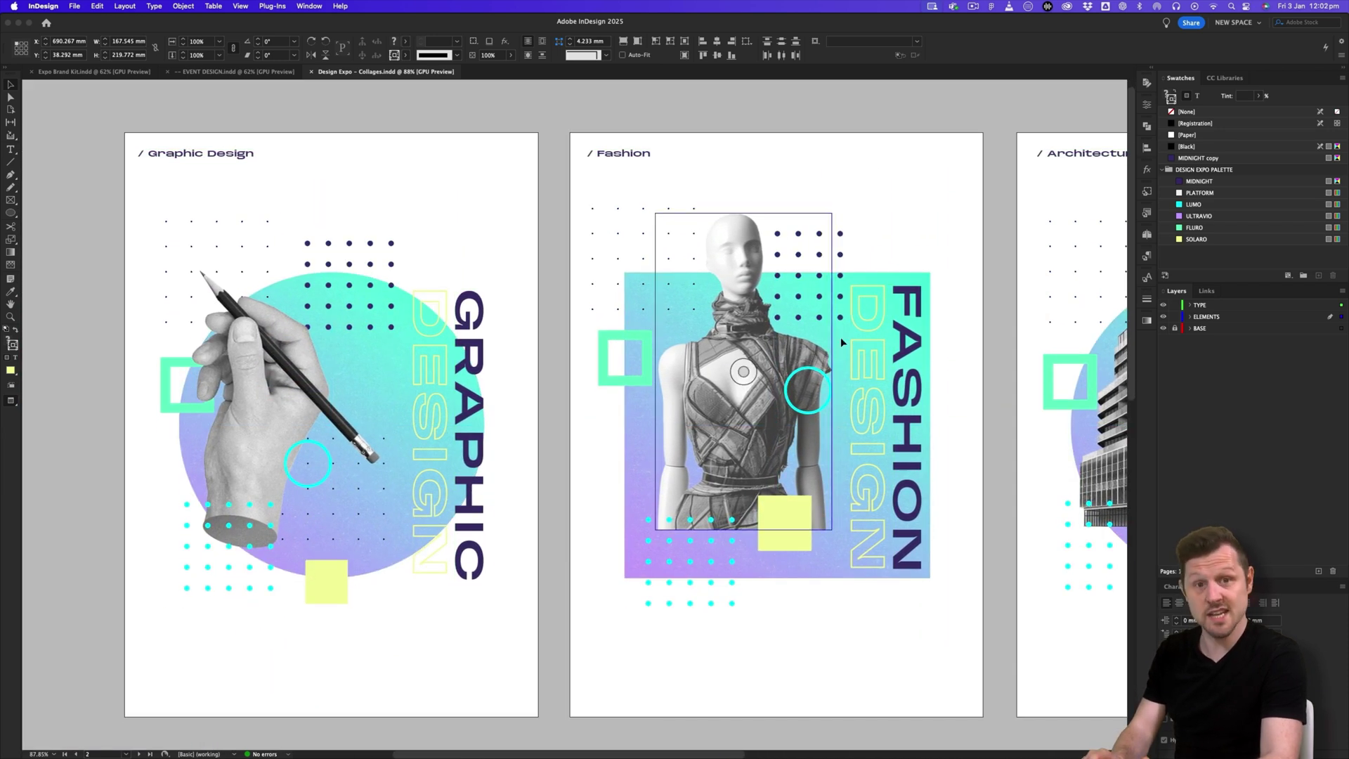
{"action": "left_click", "coordinate": [557, 347]}
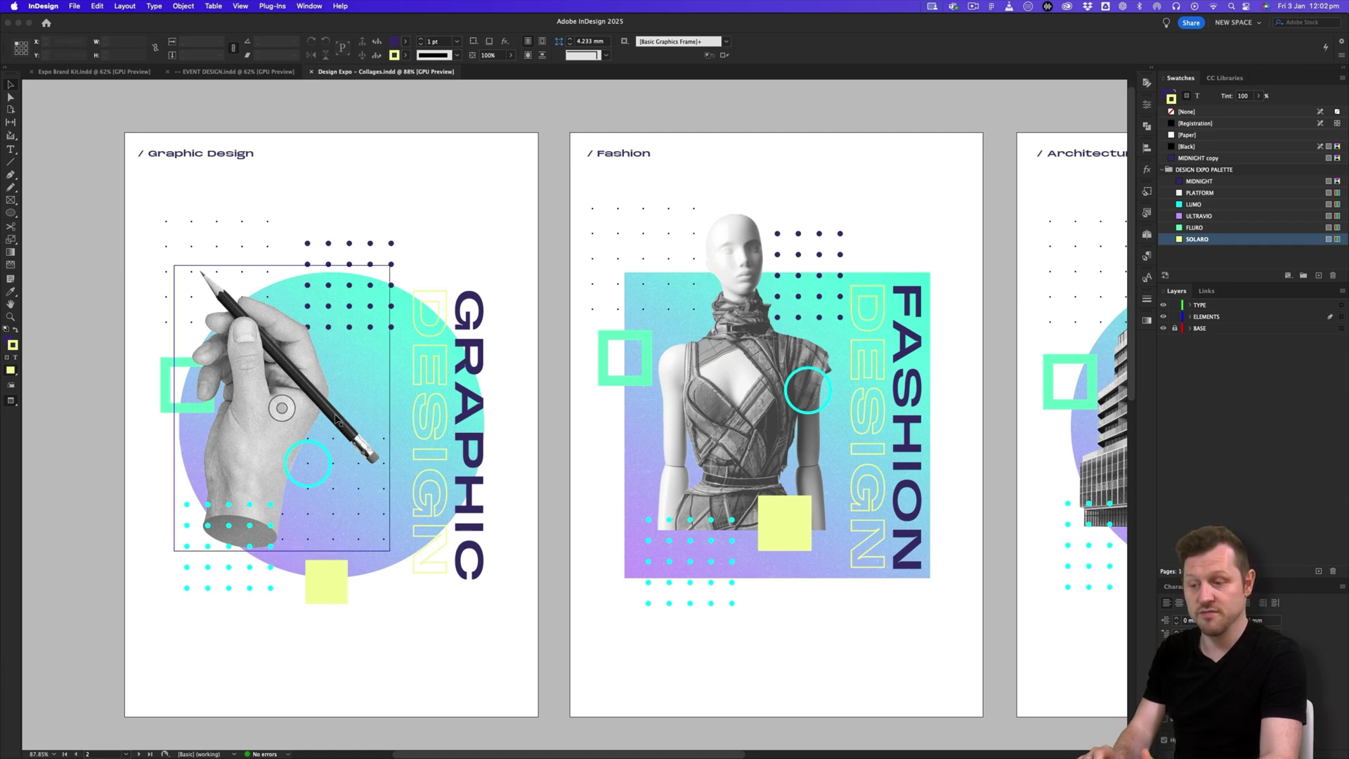
{"action": "left_click", "coordinate": [436, 401]}
{"action": "left_click", "coordinate": [385, 266]}
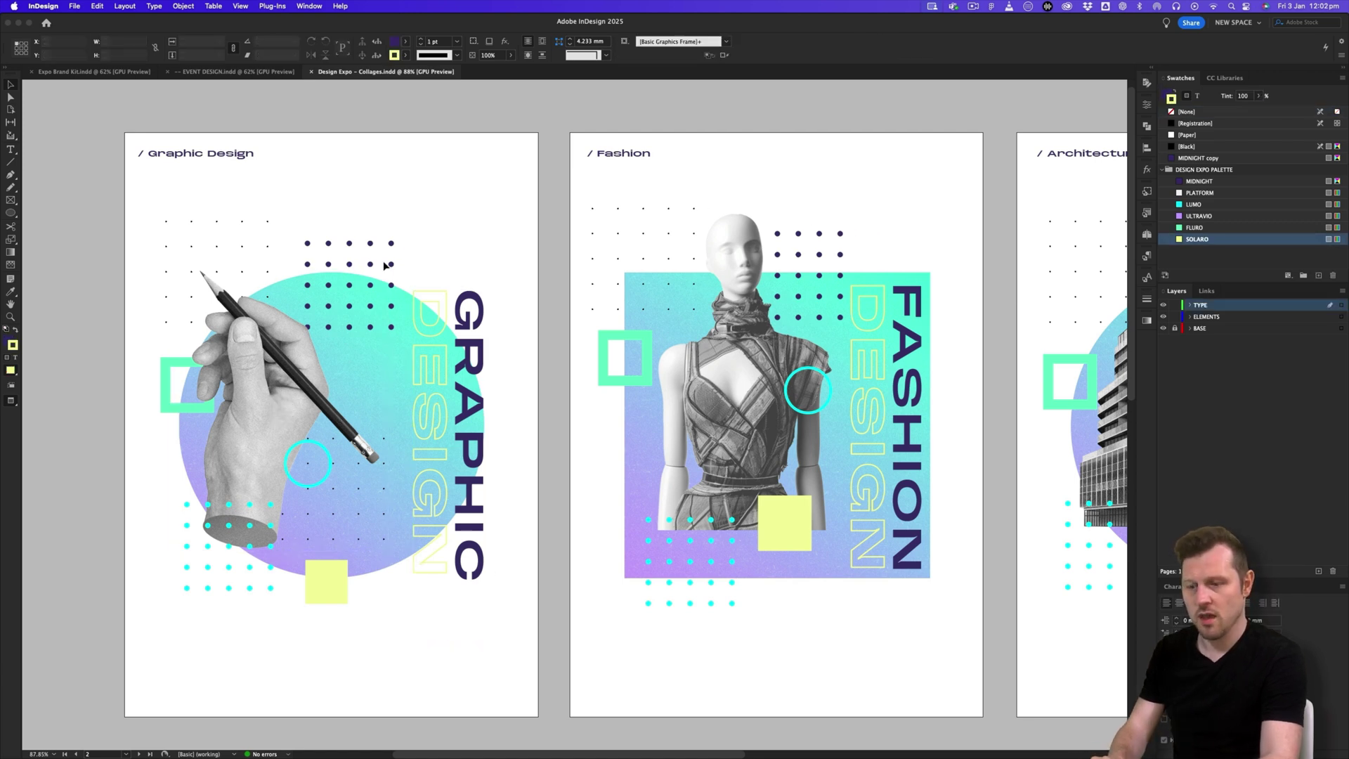
{"action": "key", "text": "w"}
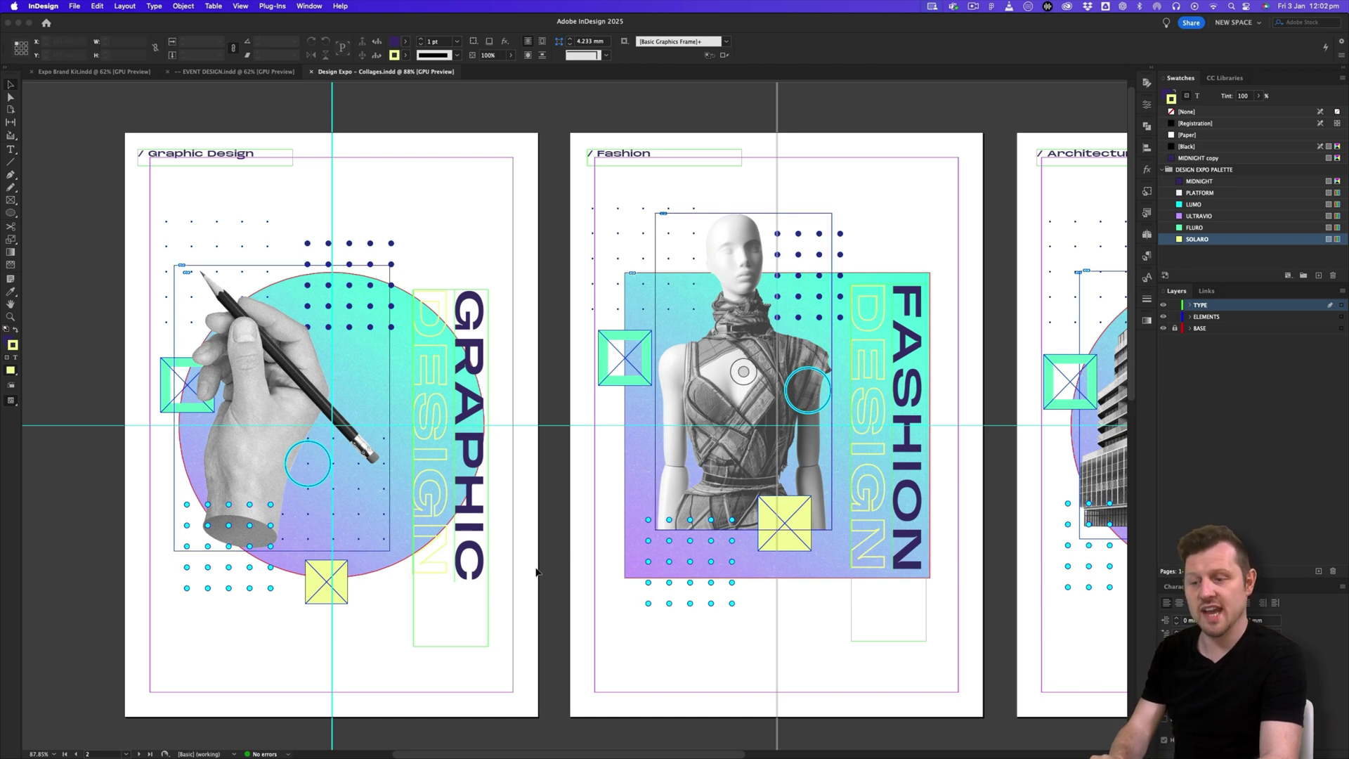
{"action": "scroll", "coordinate": [706, 437], "scroll_direction": "right", "scroll_amount": 1}
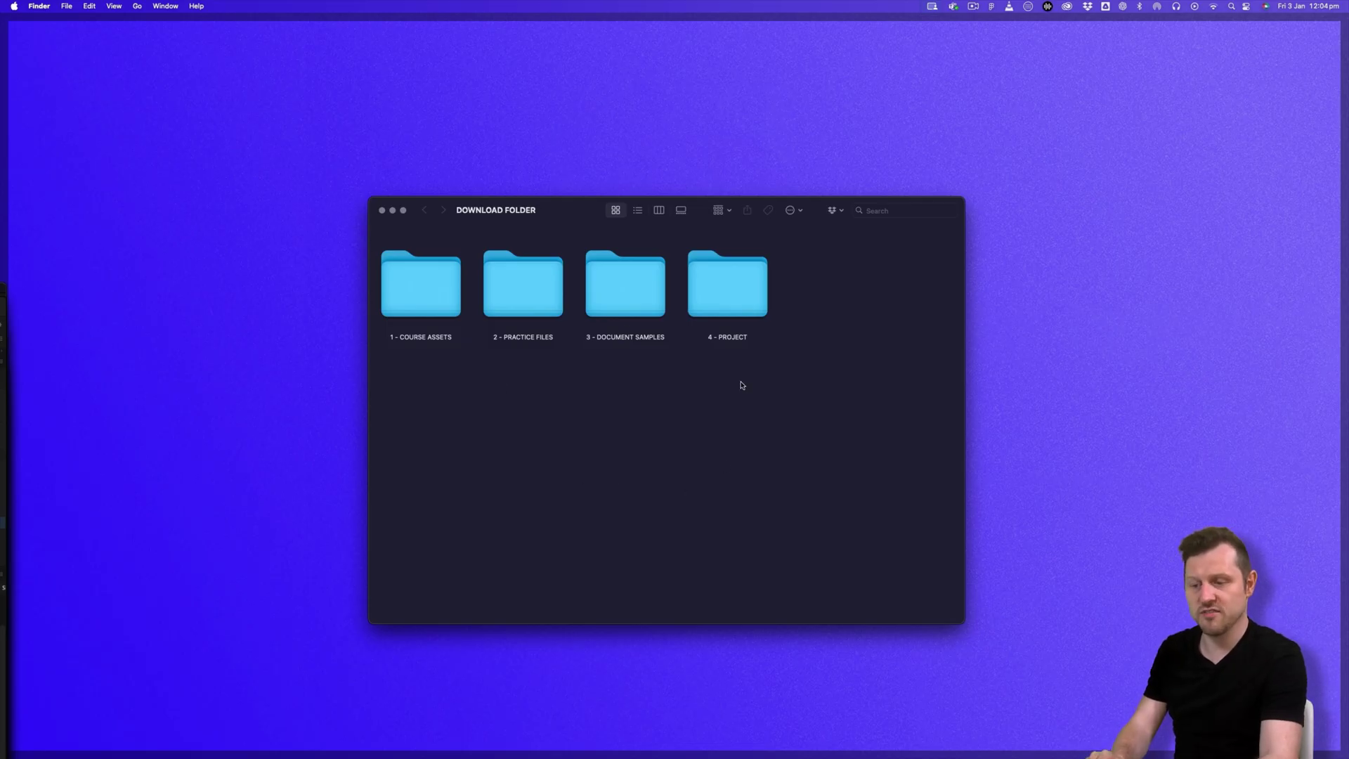
In Finder, open the 2 - EVENT PUBLICATION DESIGN folder inside 4 - PROJECT > DESIGN EXPO.
{"action": "double_click", "coordinate": [732, 291]}
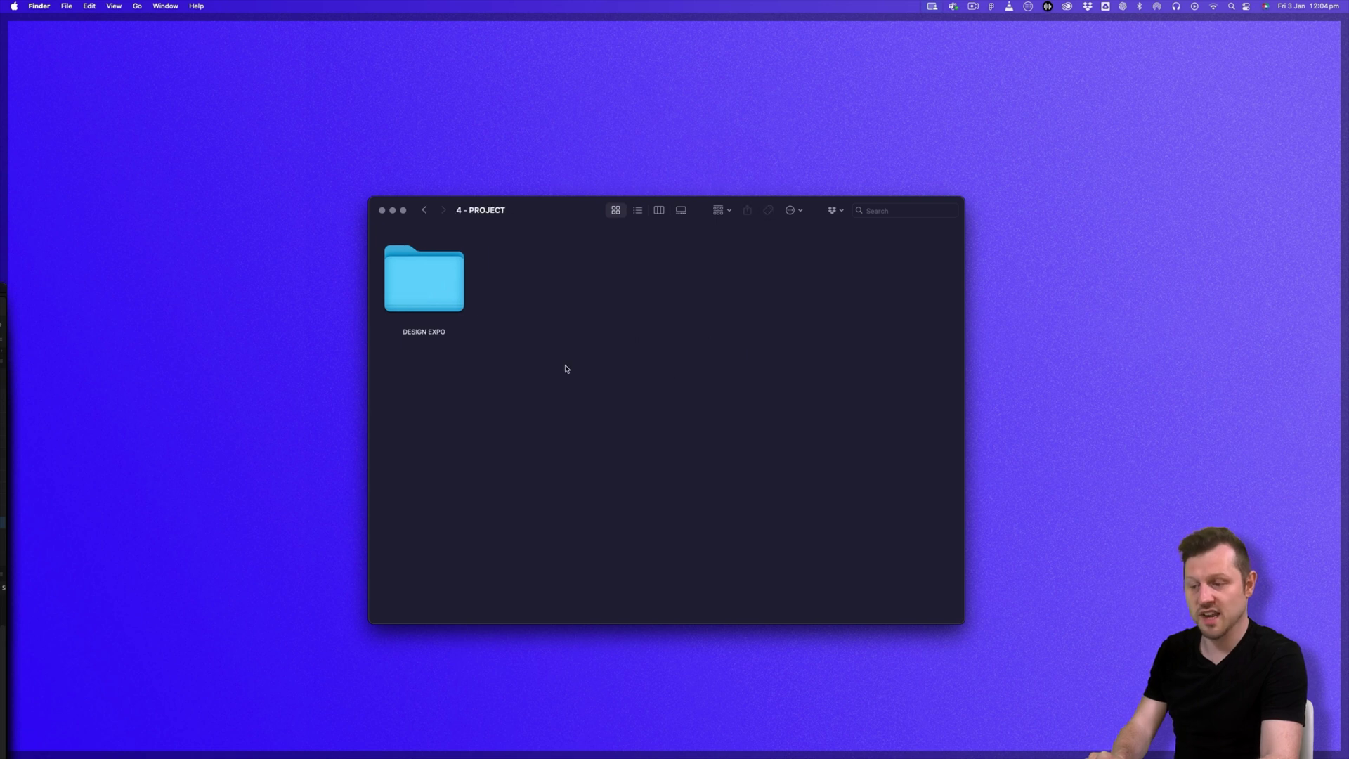
{"action": "double_click", "coordinate": [449, 289]}
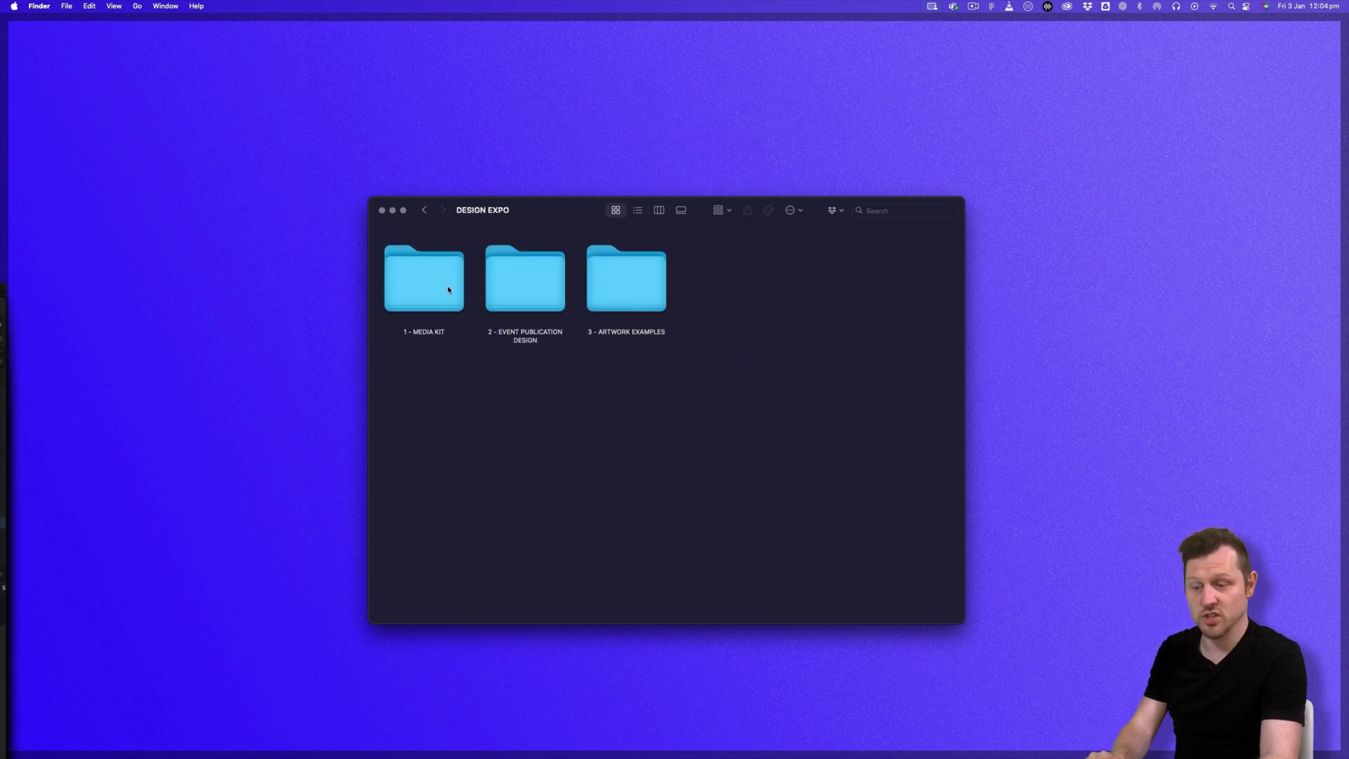
{"action": "double_click", "coordinate": [528, 292]}
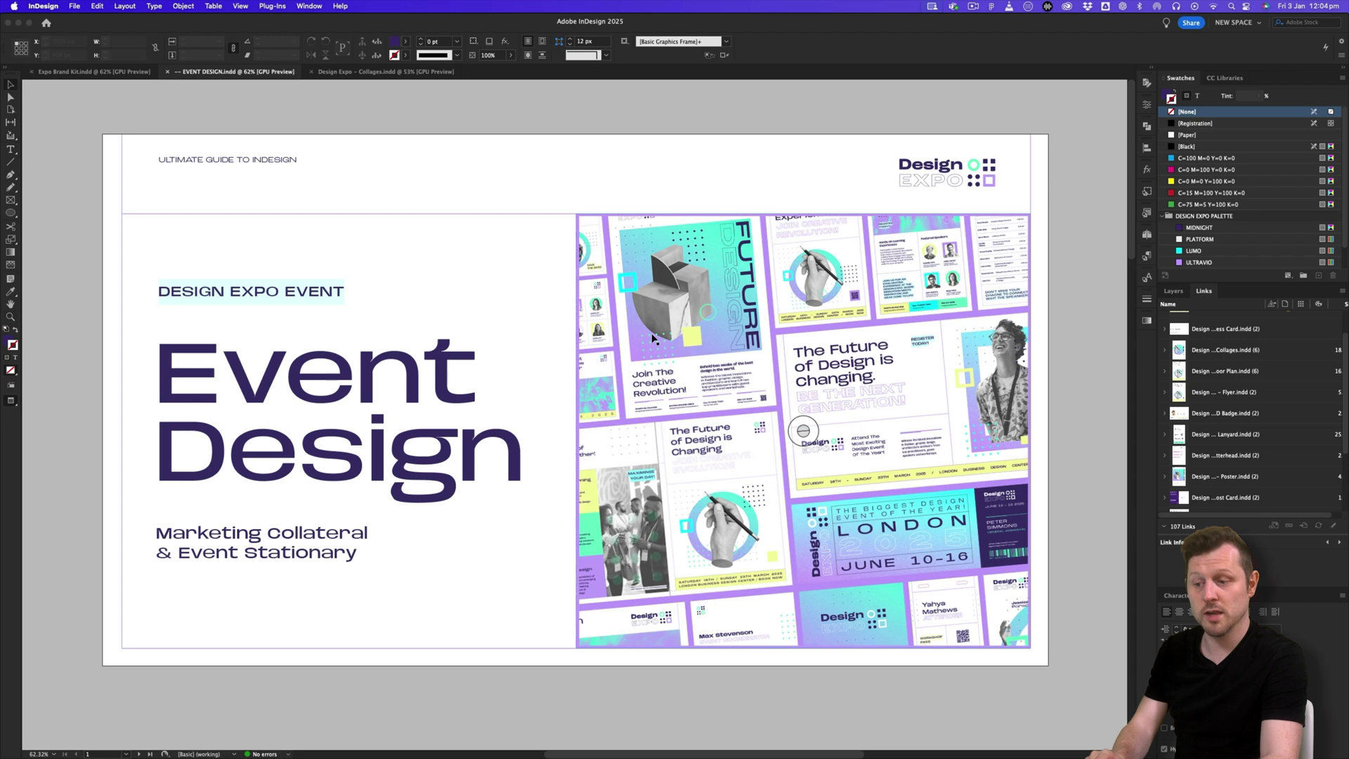
Go to the Marketing Collateral page and open the source file of the Graphic Design collage for editing.
{"action": "scroll", "coordinate": [652, 338], "scroll_direction": "down", "scroll_amount": 10}
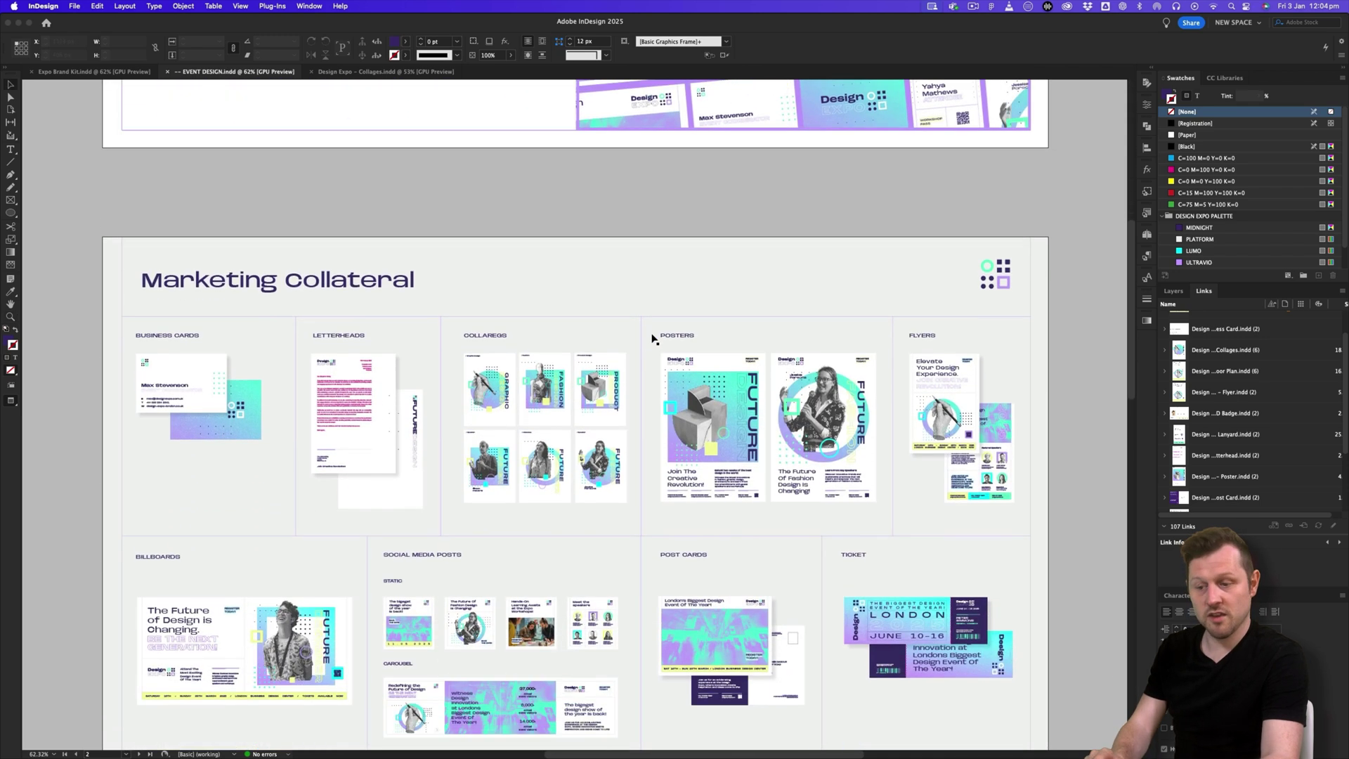
{"action": "scroll", "coordinate": [652, 338], "scroll_direction": "down", "scroll_amount": 3}
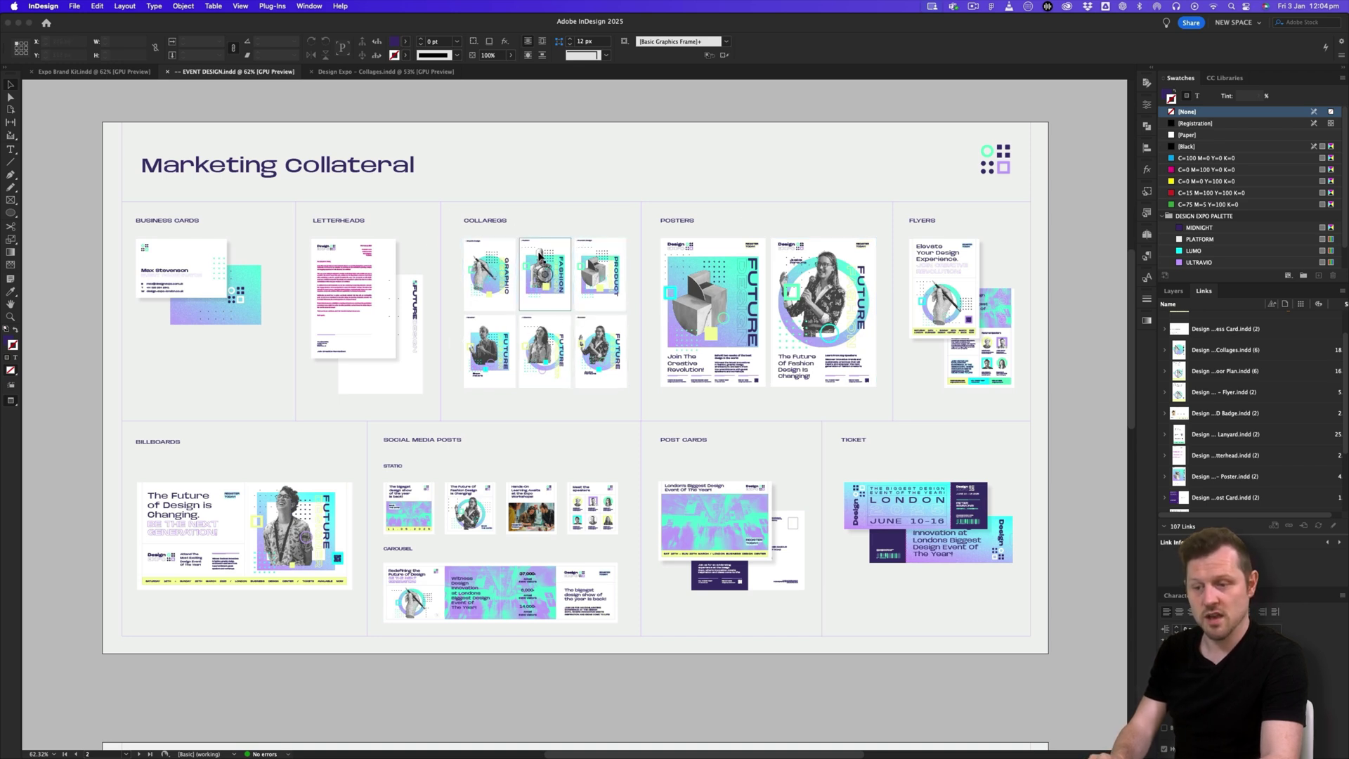
{"action": "left_click", "coordinate": [489, 255]}
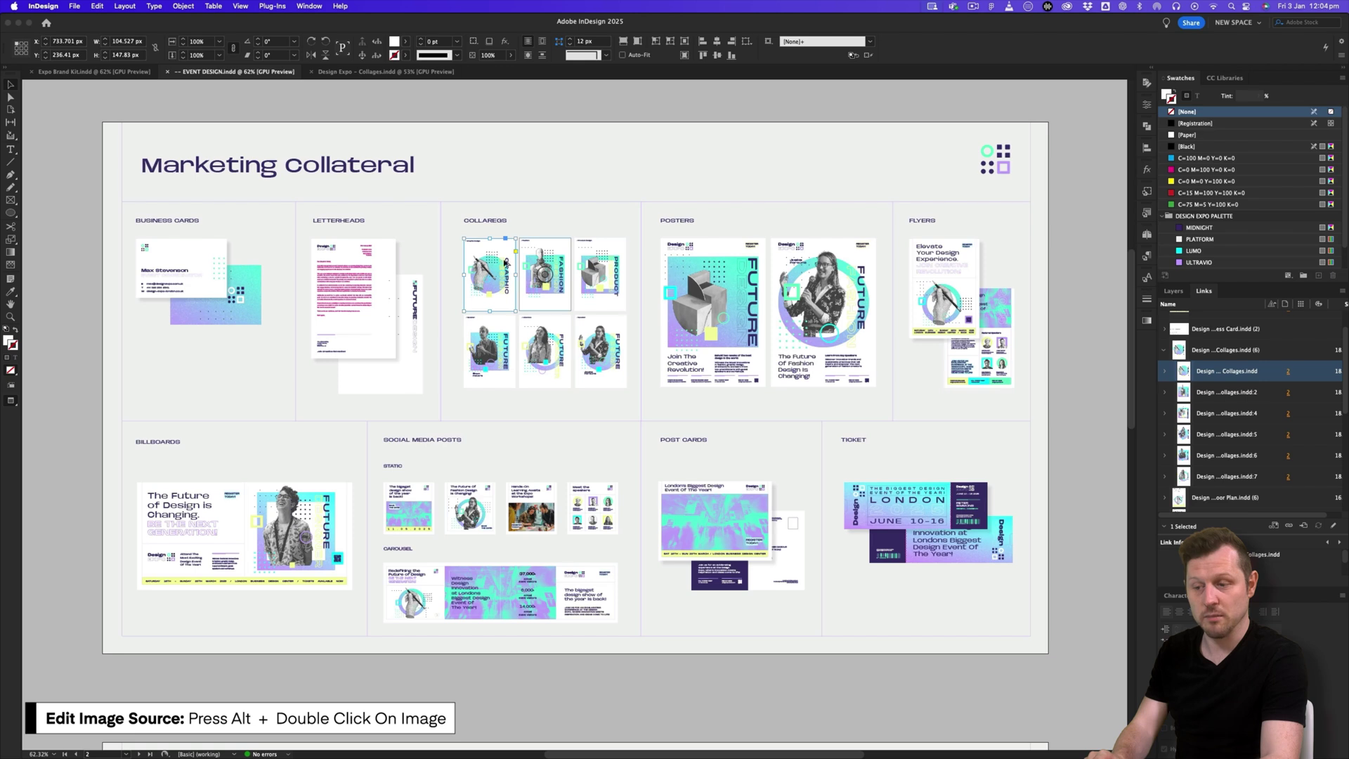
{"action": "double_click", "coordinate": [506, 261], "text": "alt"}
Look across the collage pages, switching the frames and guides on and off.
{"action": "left_click_drag", "start_coordinate": [824, 263], "coordinate": [774, 274]}
{"action": "key", "text": "w"}
{"action": "left_click_drag", "start_coordinate": [897, 259], "coordinate": [664, 215]}
{"action": "left_click_drag", "start_coordinate": [762, 298], "coordinate": [668, 343]}
{"action": "left_click_drag", "start_coordinate": [914, 383], "coordinate": [693, 318]}
{"action": "key", "text": "w"}
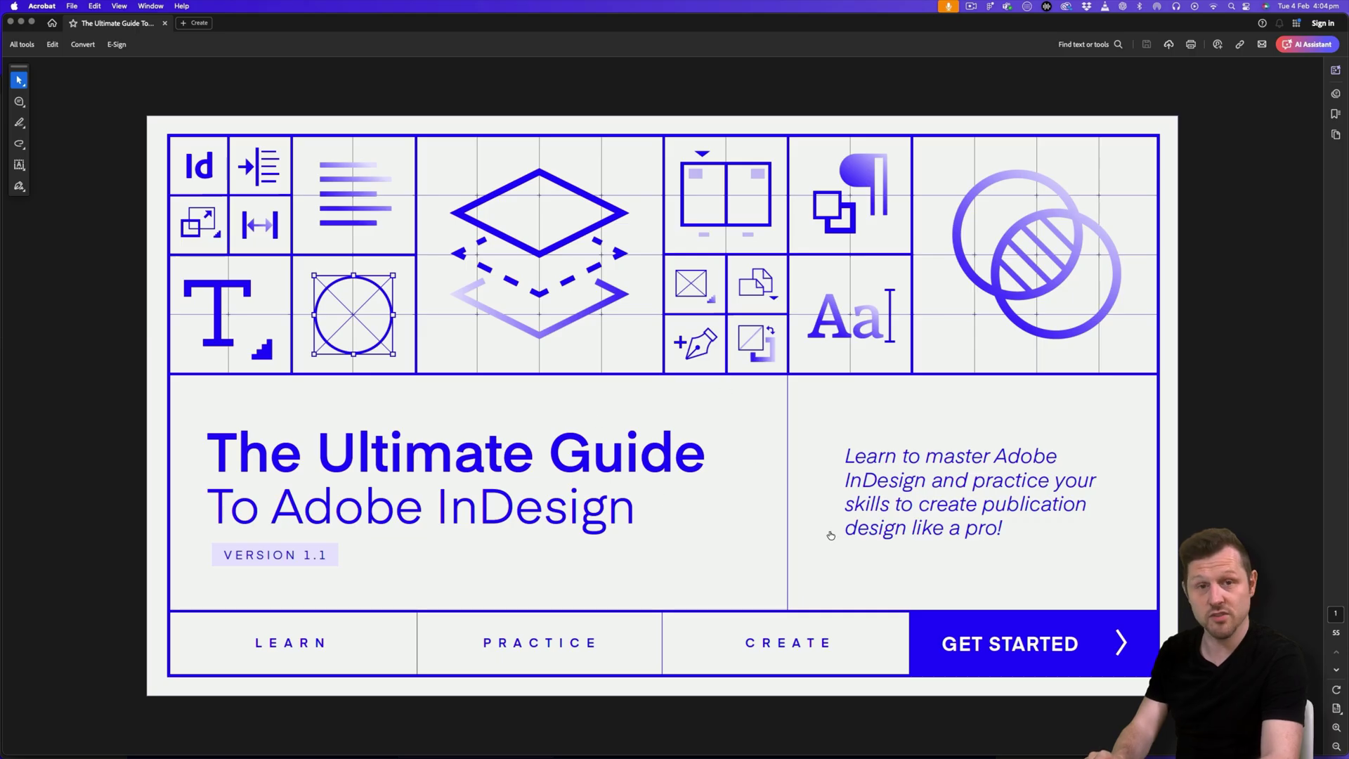
Switch to the guide PDF in Acrobat, get started, and open "What To Do Before You Begin" from the course index.
{"action": "left_click", "coordinate": [986, 630]}
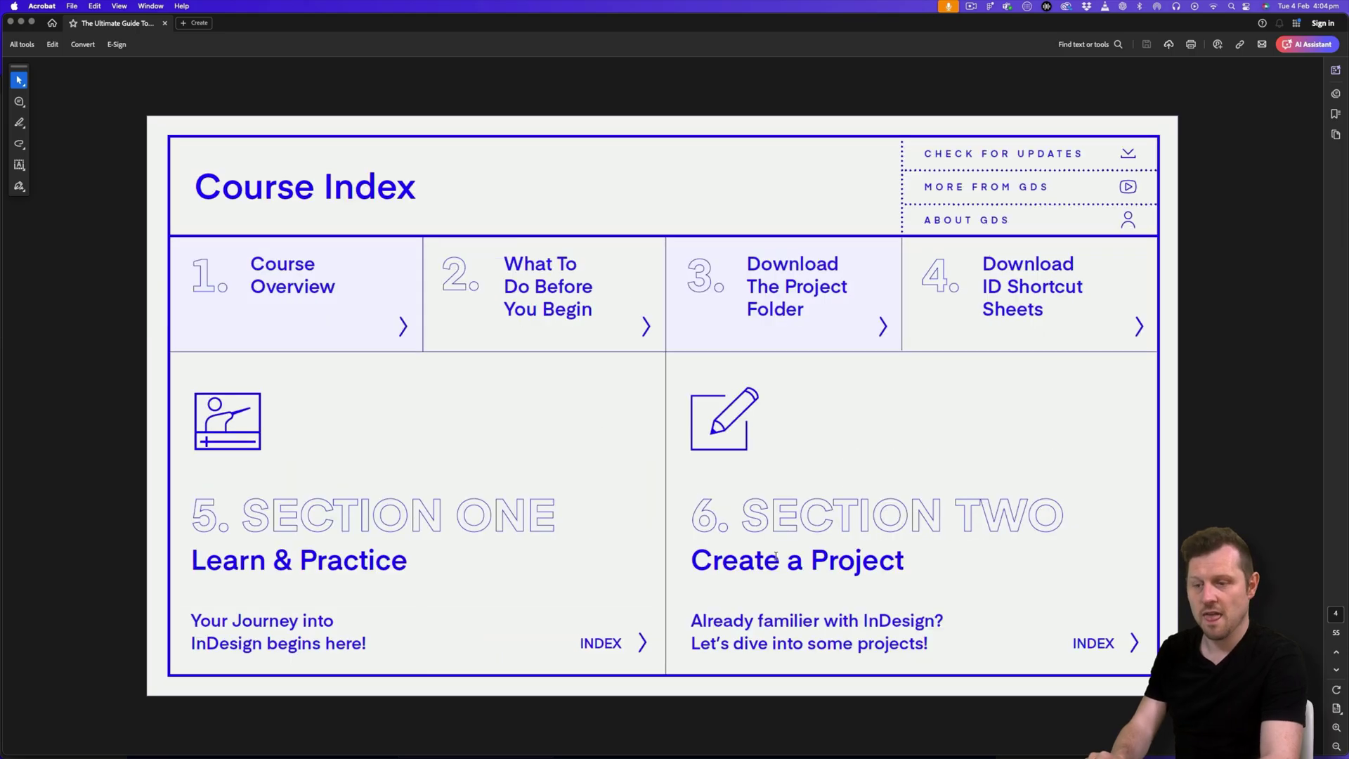
{"action": "left_click", "coordinate": [551, 285]}
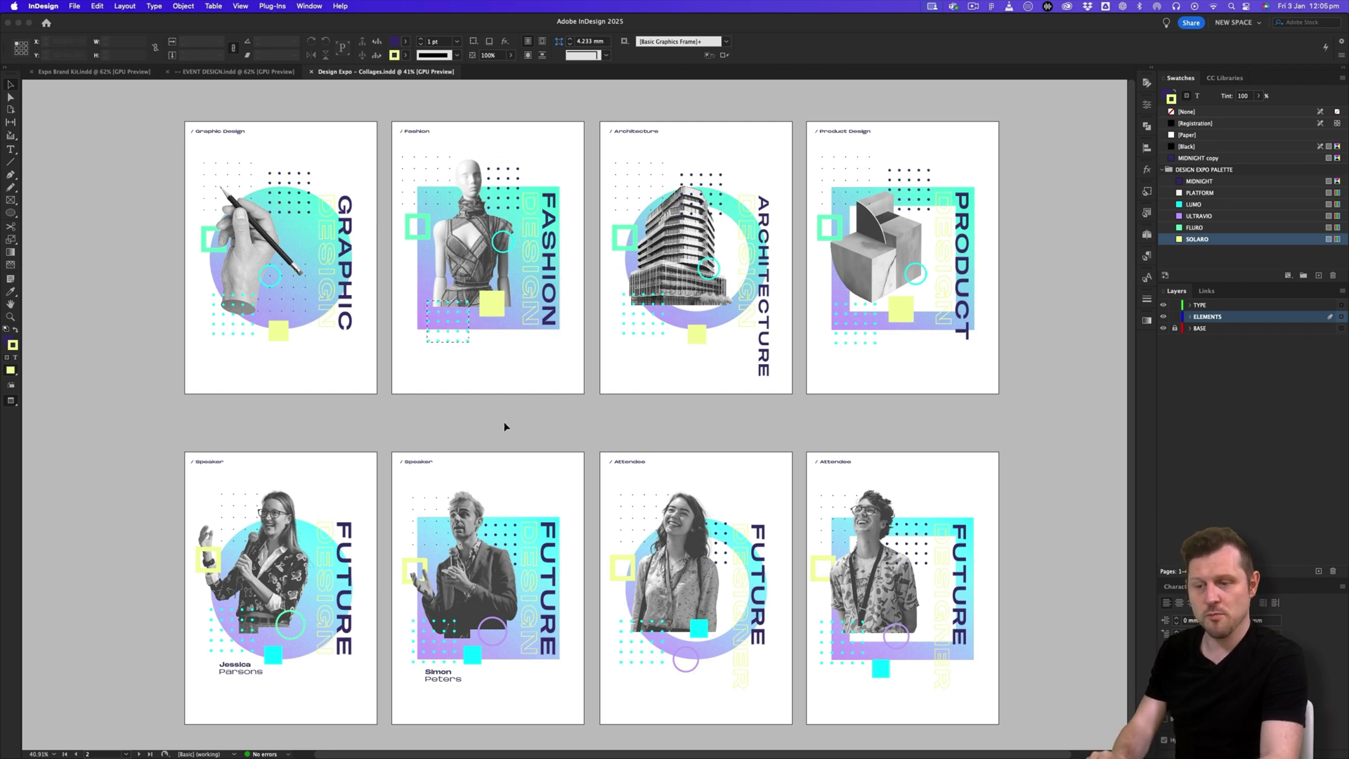
Back in InDesign, show the collages' frames and guides and inspect the Graphic Design and Fashion pages up close.
{"action": "key", "text": "w"}
{"action": "key", "text": "w"}
{"action": "key", "text": "w"}
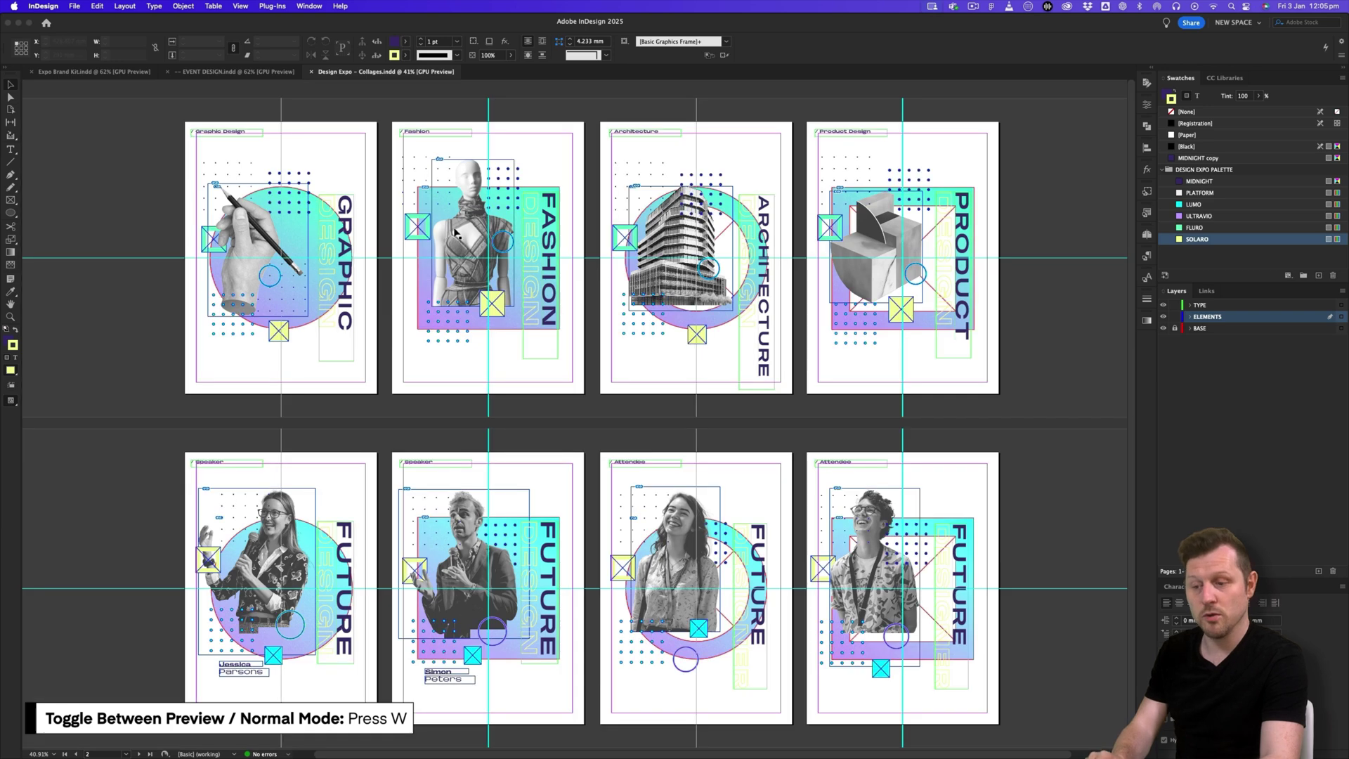
{"action": "key", "text": "z"}
{"action": "left_click_drag", "start_coordinate": [266, 212], "coordinate": [334, 212]}
{"action": "left_click_drag", "start_coordinate": [1030, 272], "coordinate": [658, 254]}
{"action": "left_click_drag", "start_coordinate": [835, 541], "coordinate": [889, 285]}
{"action": "left_click_drag", "start_coordinate": [282, 365], "coordinate": [616, 534]}
{"action": "mouse_move", "coordinate": [467, 302]}
{"action": "left_mouse_down"}
{"action": "mouse_move", "coordinate": [605, 461]}
{"action": "mouse_move", "coordinate": [465, 312]}
{"action": "mouse_move", "coordinate": [521, 309]}
{"action": "mouse_move", "coordinate": [552, 344]}
{"action": "left_mouse_up"}
Select the gradient circle, the GRAPHIC type and the dot pattern on the Graphic Design page to see each one's layer.
{"action": "key", "text": "v"}
{"action": "left_click", "coordinate": [552, 344]}
{"action": "left_click", "coordinate": [621, 257]}
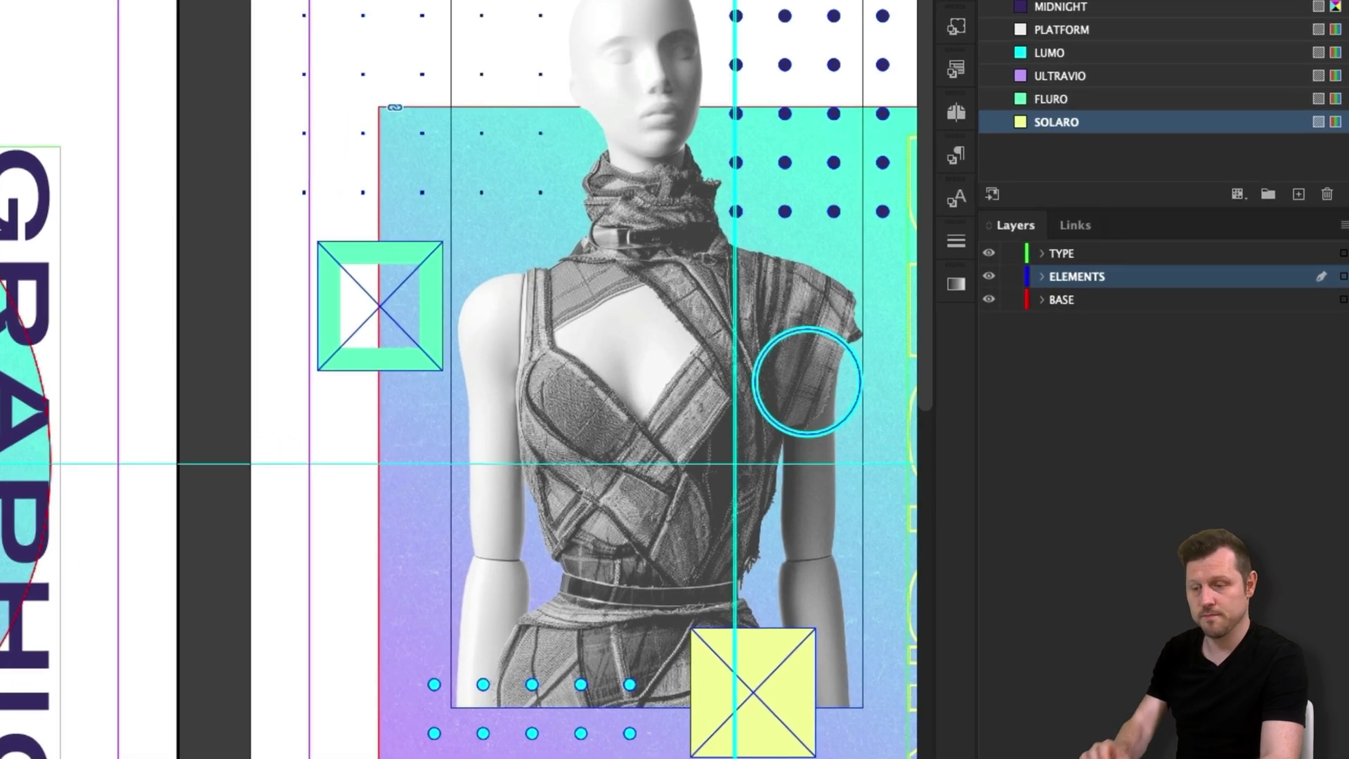
{"action": "left_click", "coordinate": [1082, 300]}
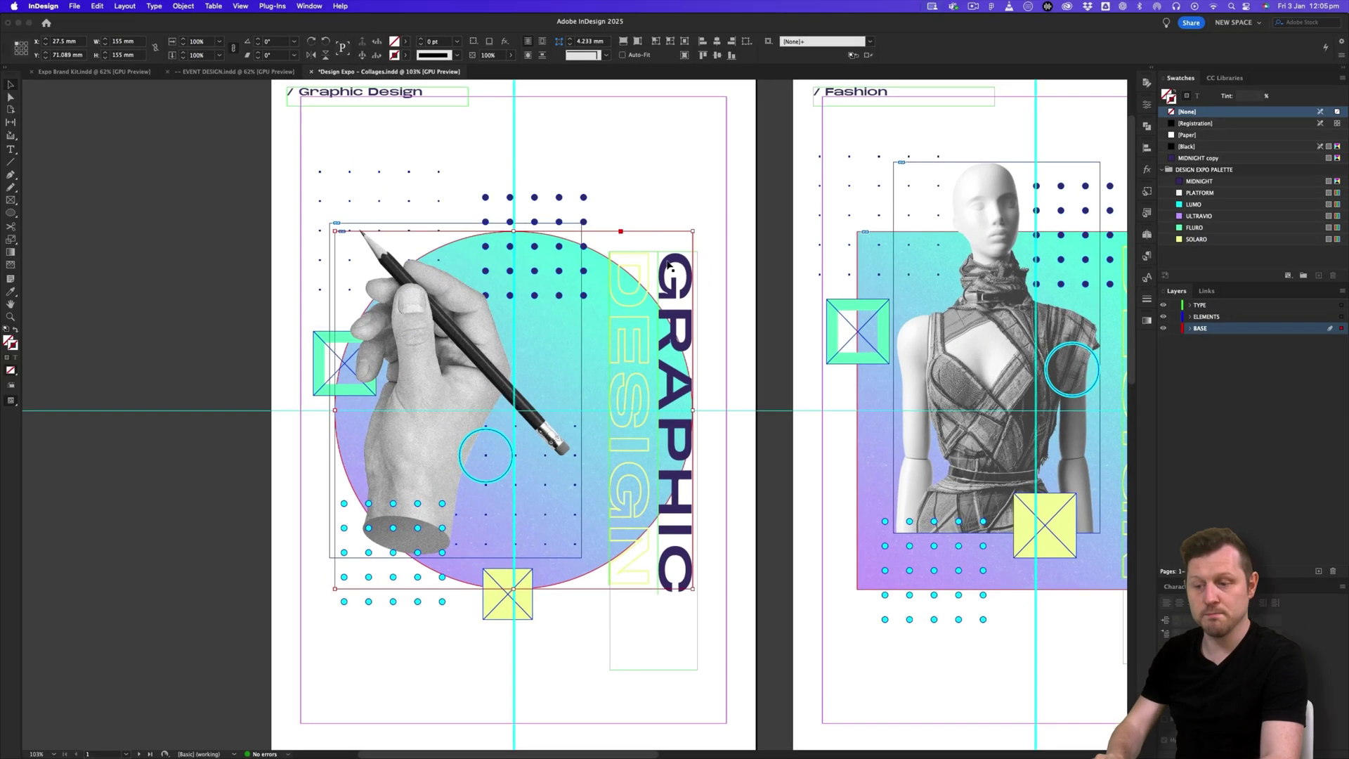
{"action": "left_click", "coordinate": [667, 264]}
{"action": "left_click", "coordinate": [585, 198]}
Look over the Fashion and Architecture collages with frames shown and in Preview mode.
{"action": "left_click_drag", "start_coordinate": [937, 246], "coordinate": [564, 241]}
{"action": "left_click_drag", "start_coordinate": [886, 263], "coordinate": [473, 259]}
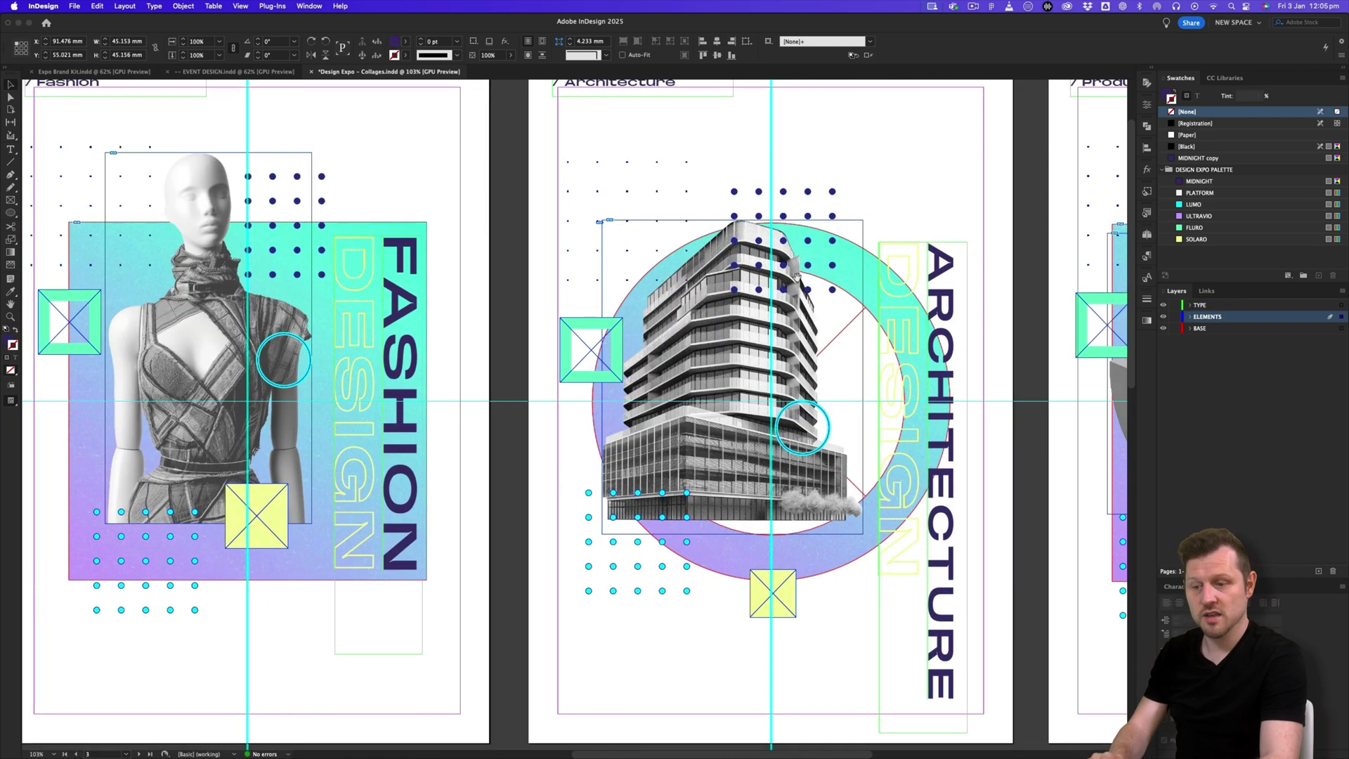
{"action": "left_click_drag", "start_coordinate": [817, 279], "coordinate": [599, 271]}
{"action": "left_click_drag", "start_coordinate": [1010, 365], "coordinate": [654, 324]}
{"action": "key", "text": "w"}
{"action": "left_click_drag", "start_coordinate": [469, 341], "coordinate": [683, 376]}
{"action": "left_click_drag", "start_coordinate": [551, 376], "coordinate": [758, 376]}
{"action": "left_click_drag", "start_coordinate": [660, 395], "coordinate": [689, 389]}
Hide and reshow the TYPE, ELEMENTS and BASE layers in turn to see what each contains, and show the frames and guides.
{"action": "left_click", "coordinate": [1163, 307]}
{"action": "left_click", "coordinate": [1163, 306]}
{"action": "left_click", "coordinate": [1164, 317]}
{"action": "left_click", "coordinate": [1164, 317]}
{"action": "left_click", "coordinate": [1163, 328]}
{"action": "left_click", "coordinate": [1163, 328]}
{"action": "key", "text": "w"}
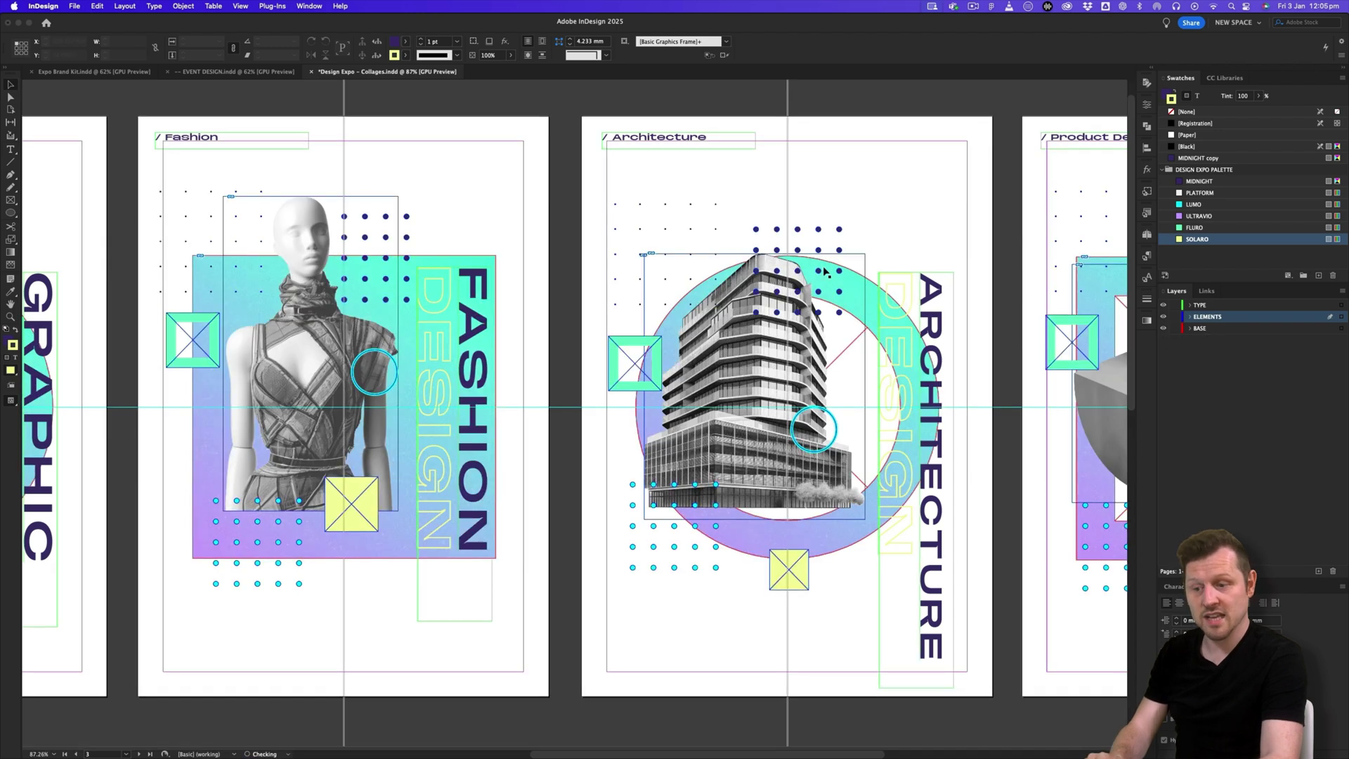
Examine the Architecture collage's construction with frames shown, and view the Graphic Design and Fashion collages in Preview mode.
{"action": "scroll", "coordinate": [665, 224], "scroll_direction": "up", "scroll_amount": 3}
{"action": "left_click", "coordinate": [694, 210]}
{"action": "left_click", "coordinate": [710, 222]}
{"action": "left_click_drag", "start_coordinate": [809, 463], "coordinate": [808, 383]}
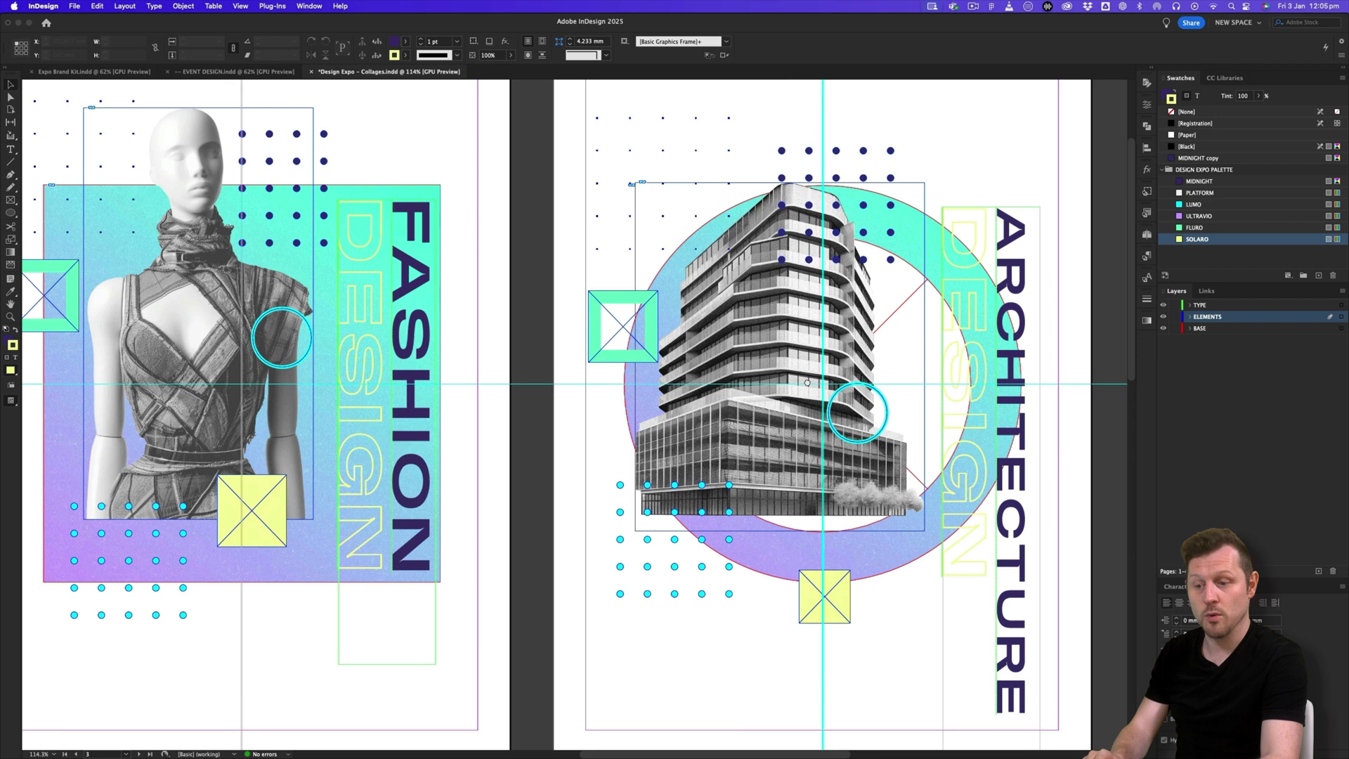
{"action": "left_click_drag", "start_coordinate": [840, 599], "coordinate": [780, 605]}
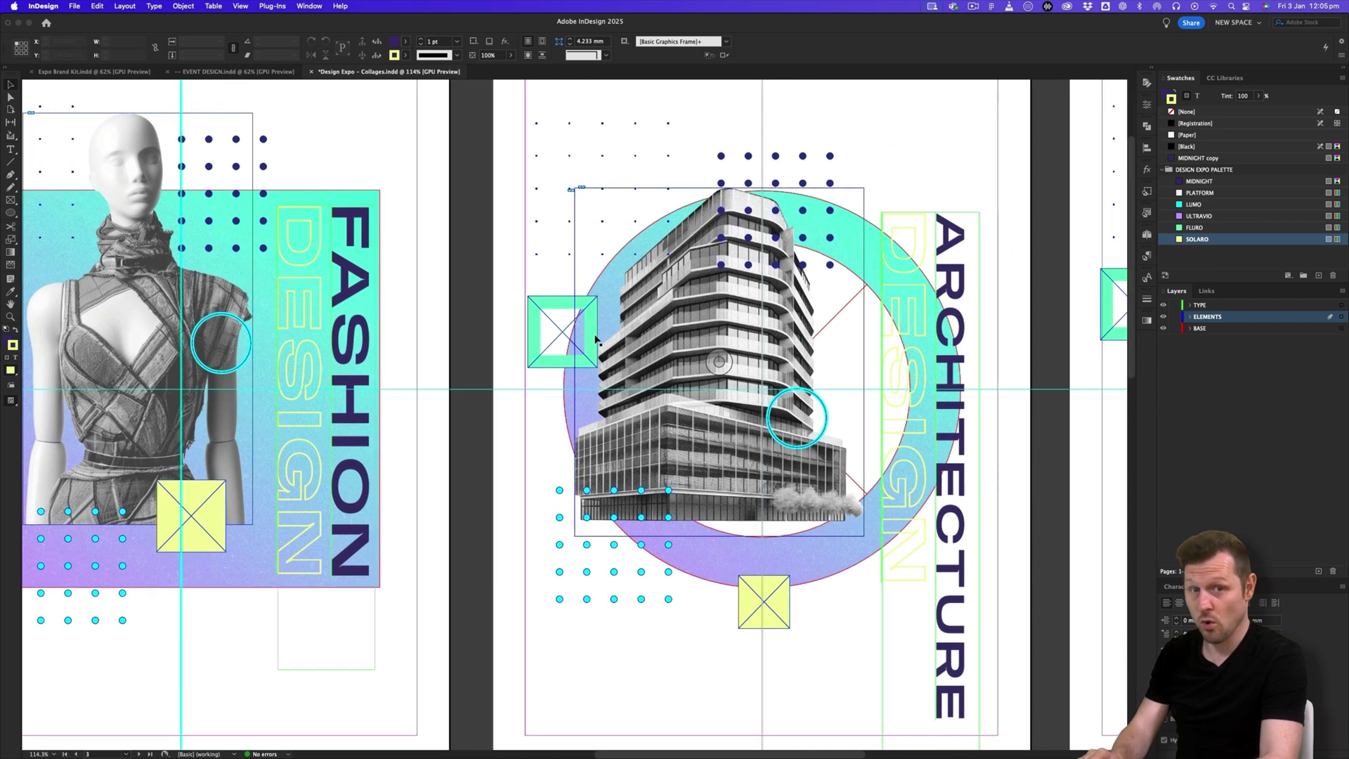
{"action": "scroll", "coordinate": [776, 341], "scroll_direction": "down", "scroll_amount": 2}
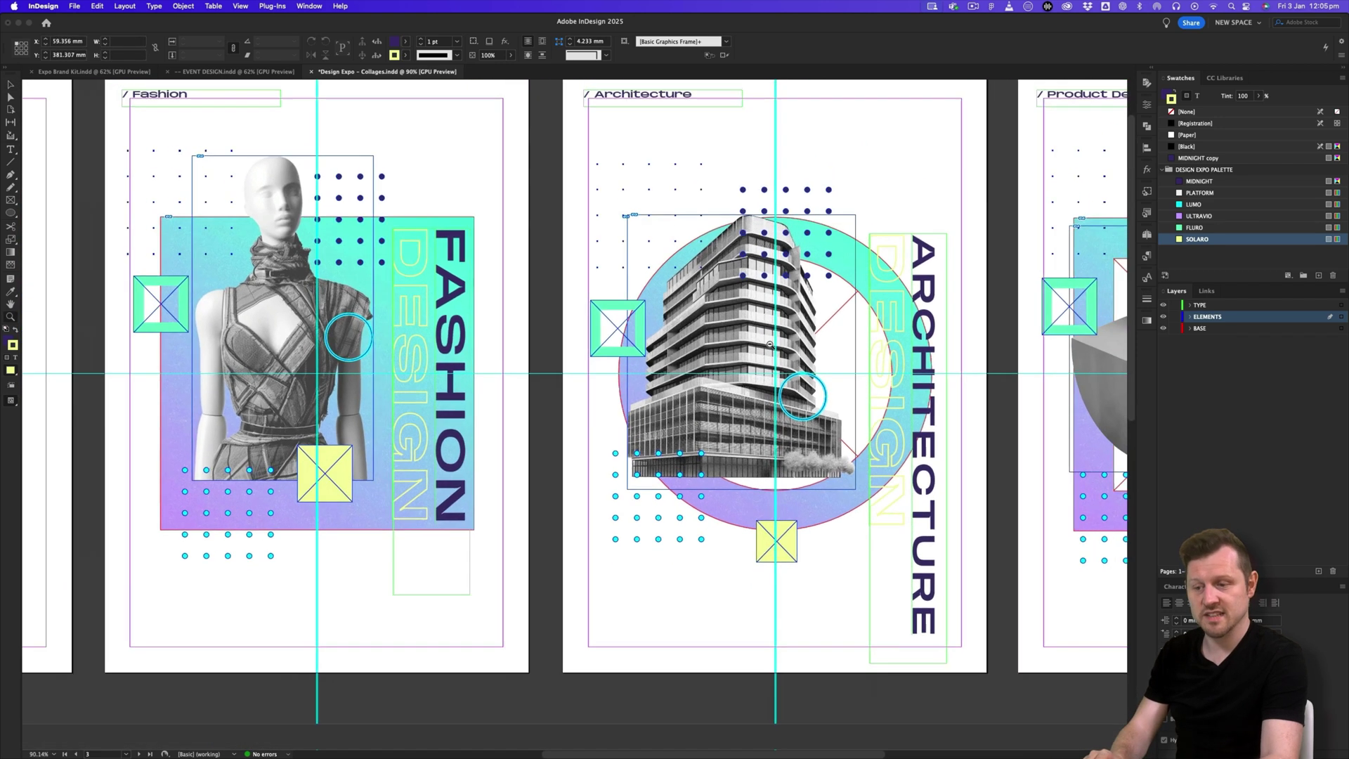
{"action": "left_click_drag", "start_coordinate": [776, 341], "coordinate": [753, 342]}
{"action": "left_click_drag", "start_coordinate": [668, 344], "coordinate": [816, 359]}
{"action": "key", "text": "w"}
{"action": "scroll", "coordinate": [815, 360], "scroll_direction": "left", "scroll_amount": 5}
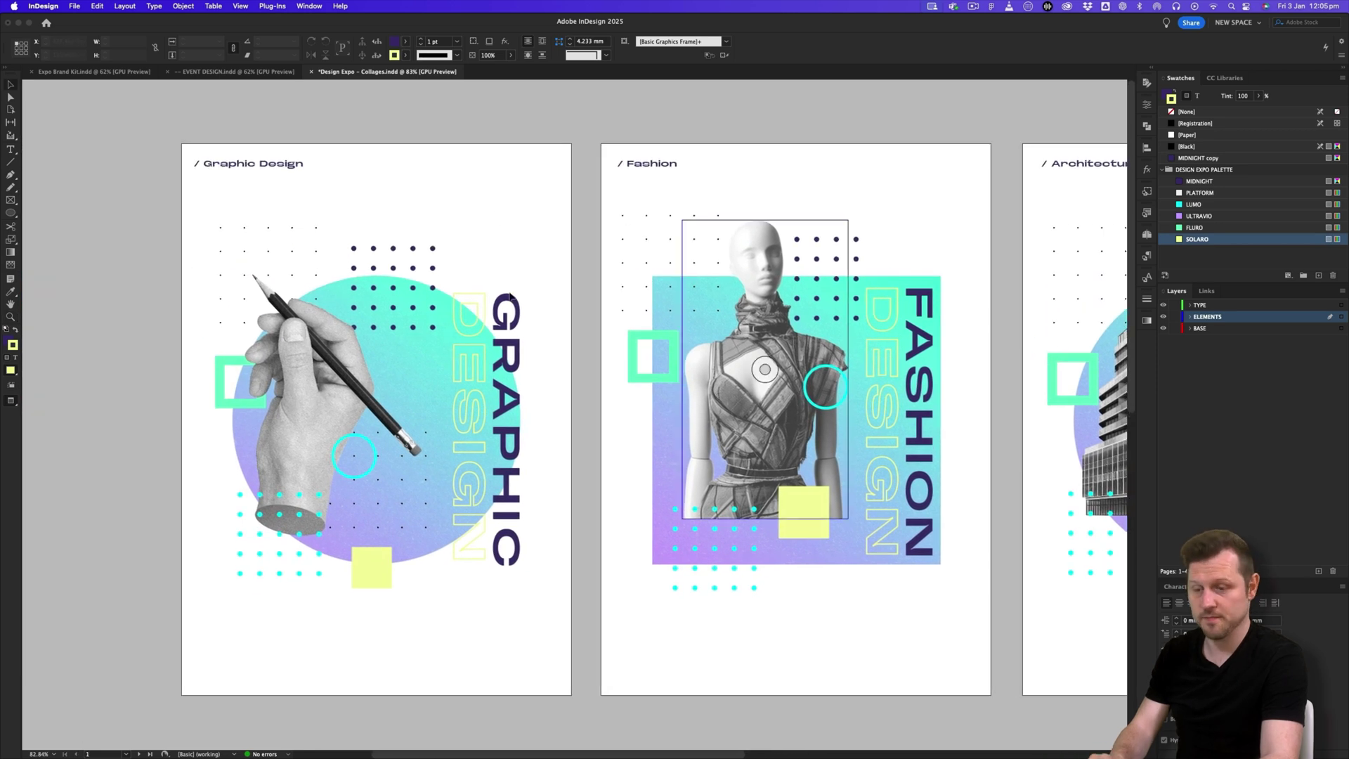
{"action": "left_click_drag", "start_coordinate": [606, 380], "coordinate": [593, 367]}
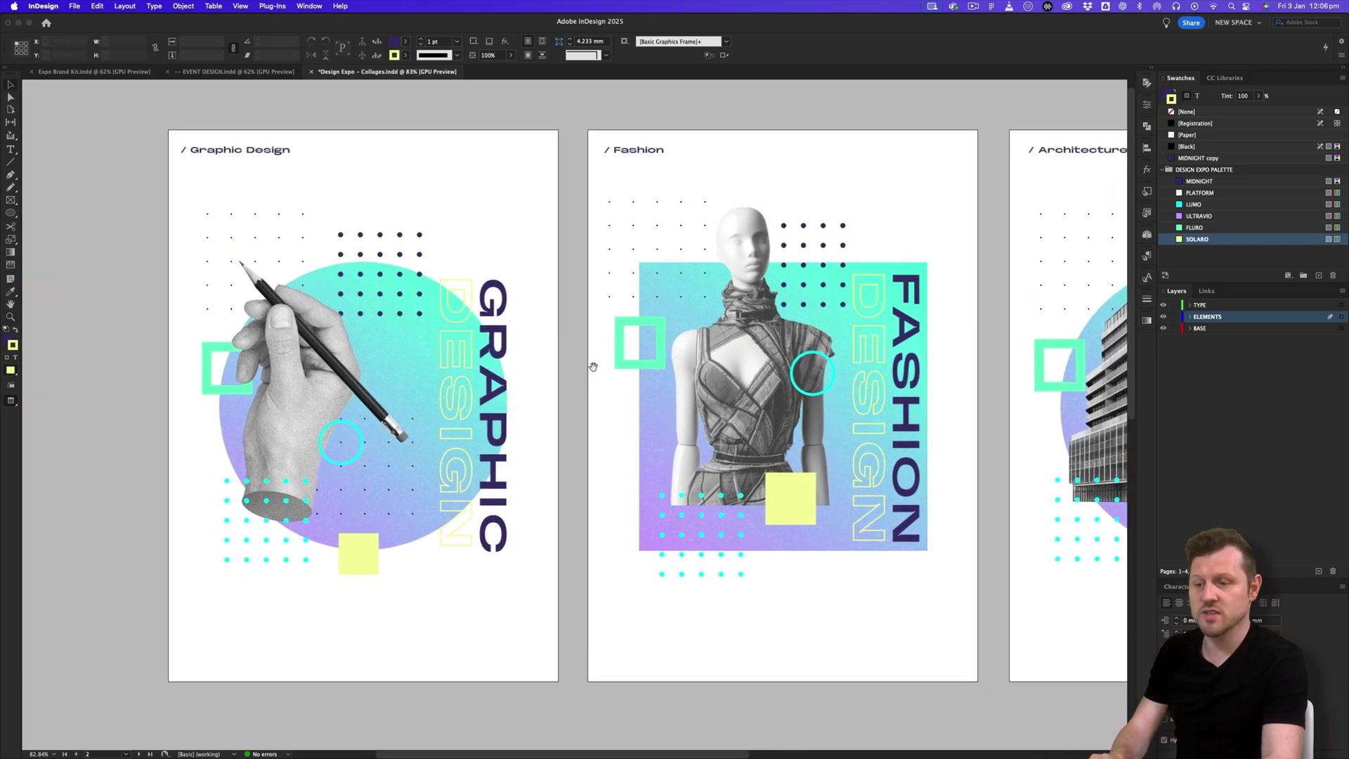
Create a new A4 print document in portrait, 210 x 297 mm, with facing pages turned off.
{"action": "left_click", "coordinate": [74, 8]}
{"action": "mouse_move", "coordinate": [83, 23]}
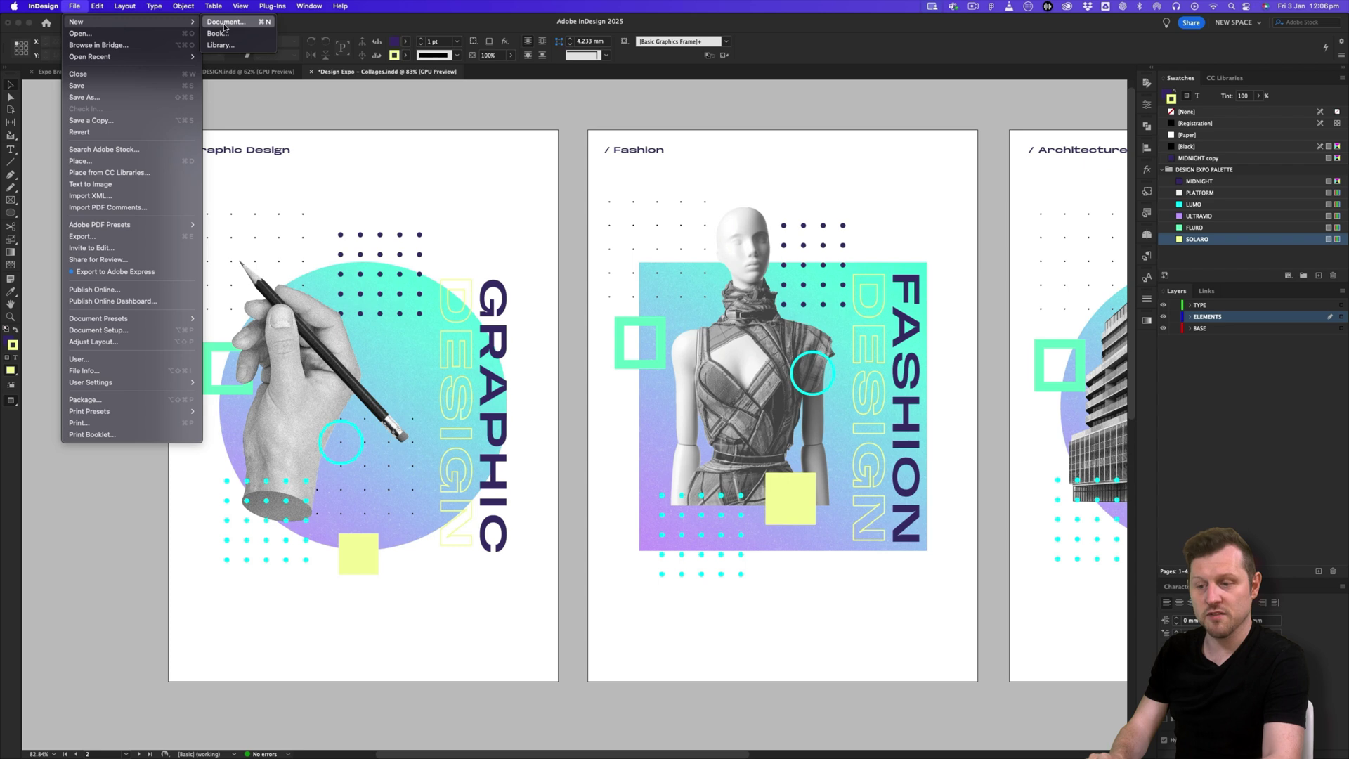
{"action": "left_click", "coordinate": [225, 29]}
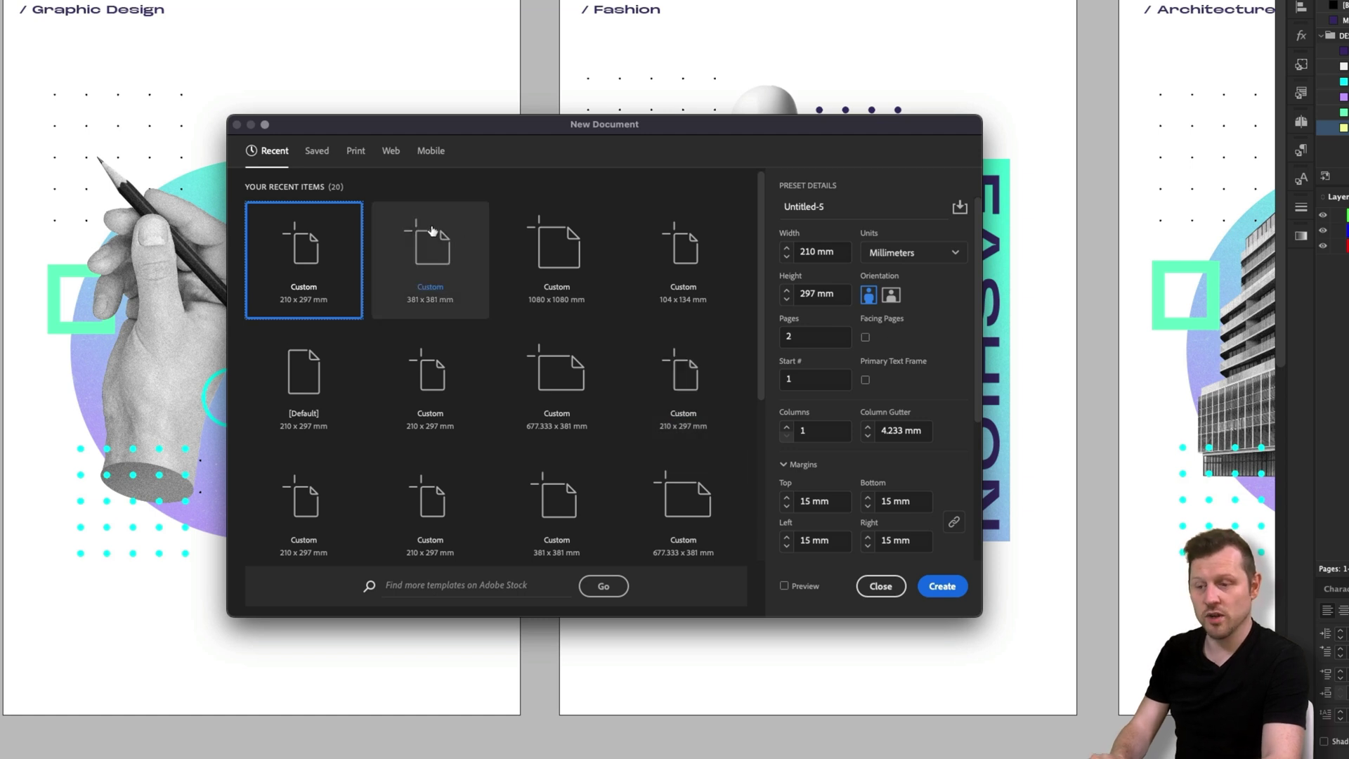
{"action": "left_click", "coordinate": [355, 151]}
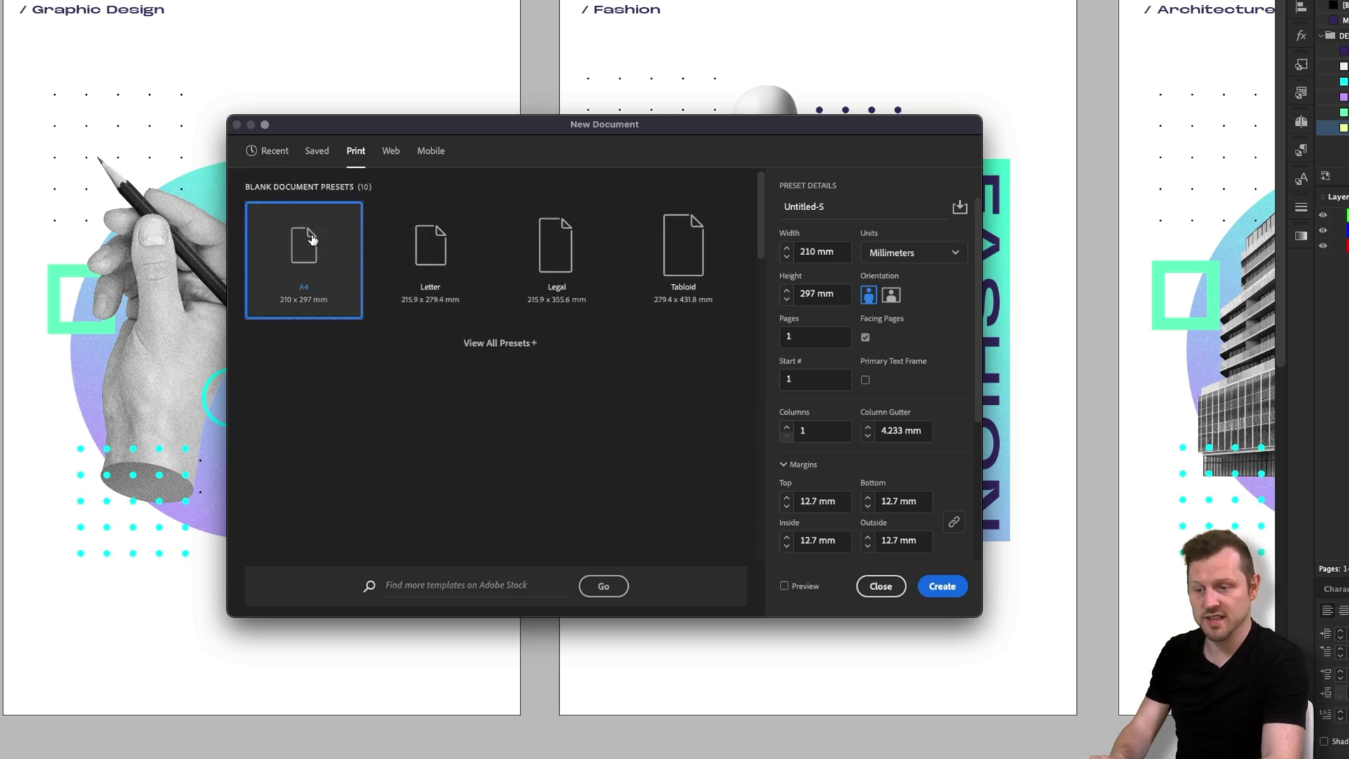
{"action": "left_click", "coordinate": [866, 338]}
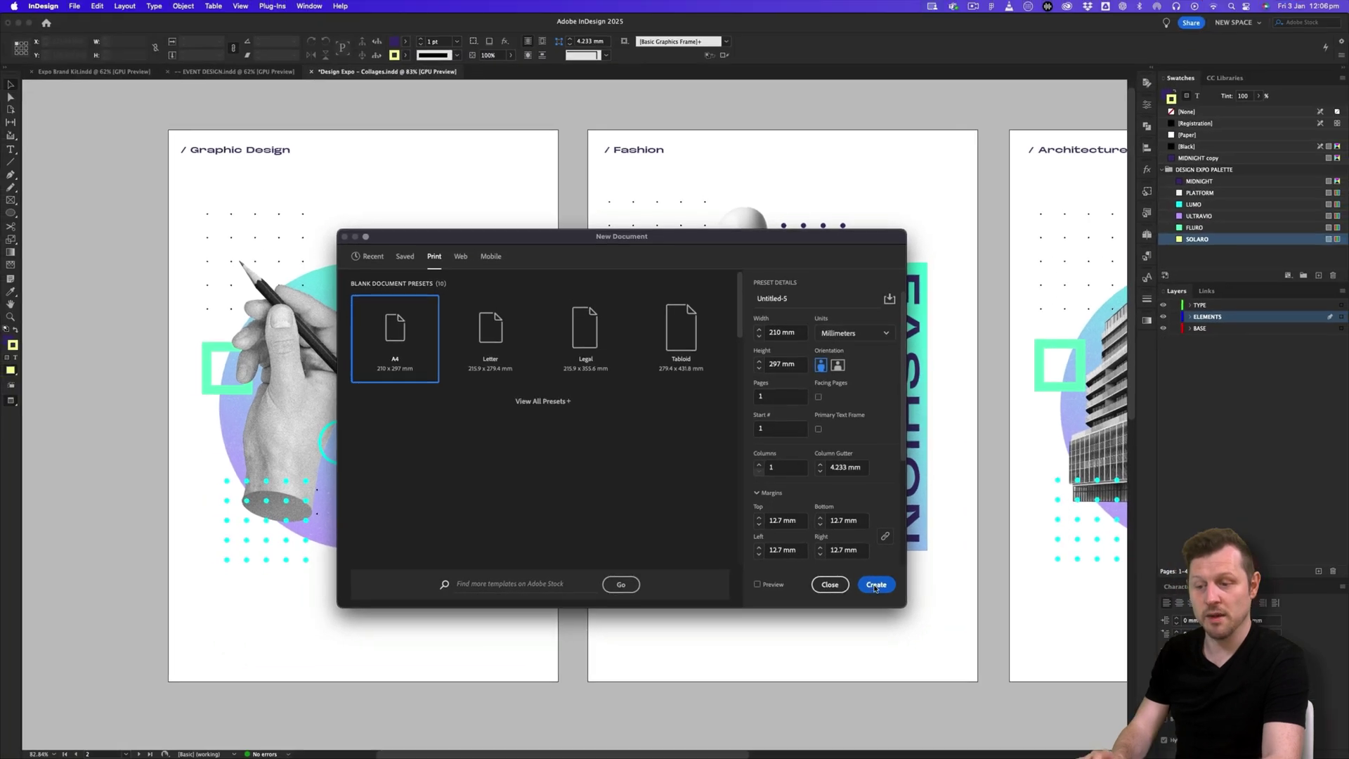
{"action": "left_click", "coordinate": [939, 586]}
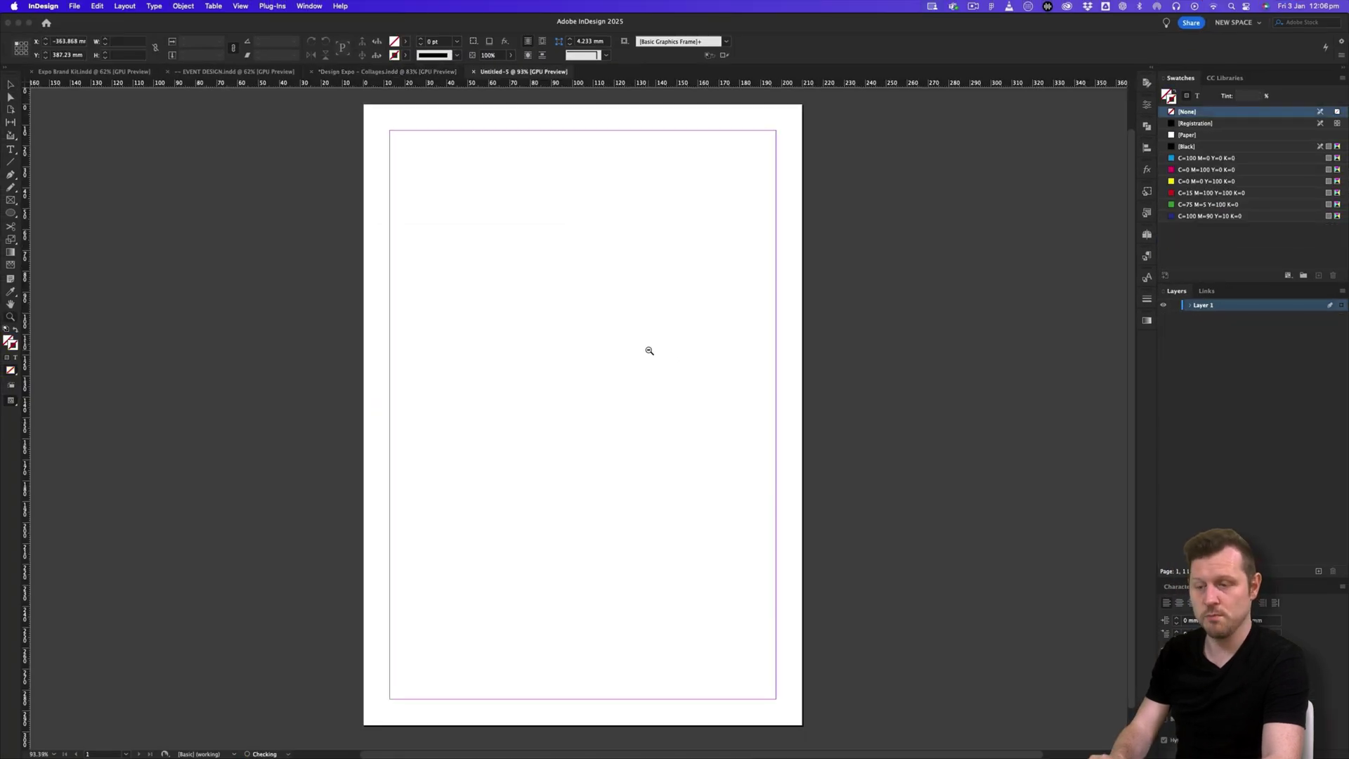
Open the A-Parent page and draw a rectangle frame covering the whole 210 x 297 mm page.
{"action": "key", "text": "super+r"}
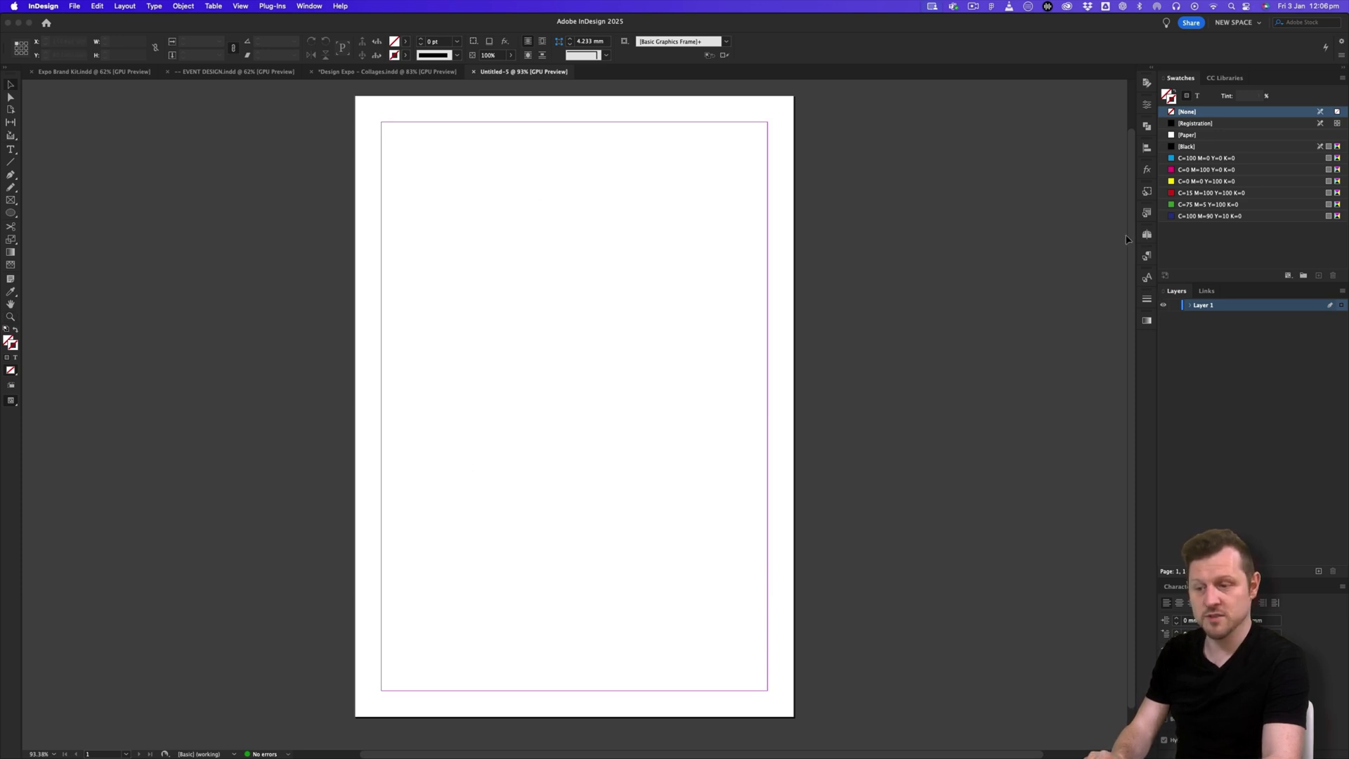
{"action": "left_click", "coordinate": [1147, 235]}
{"action": "double_click", "coordinate": [1029, 254]}
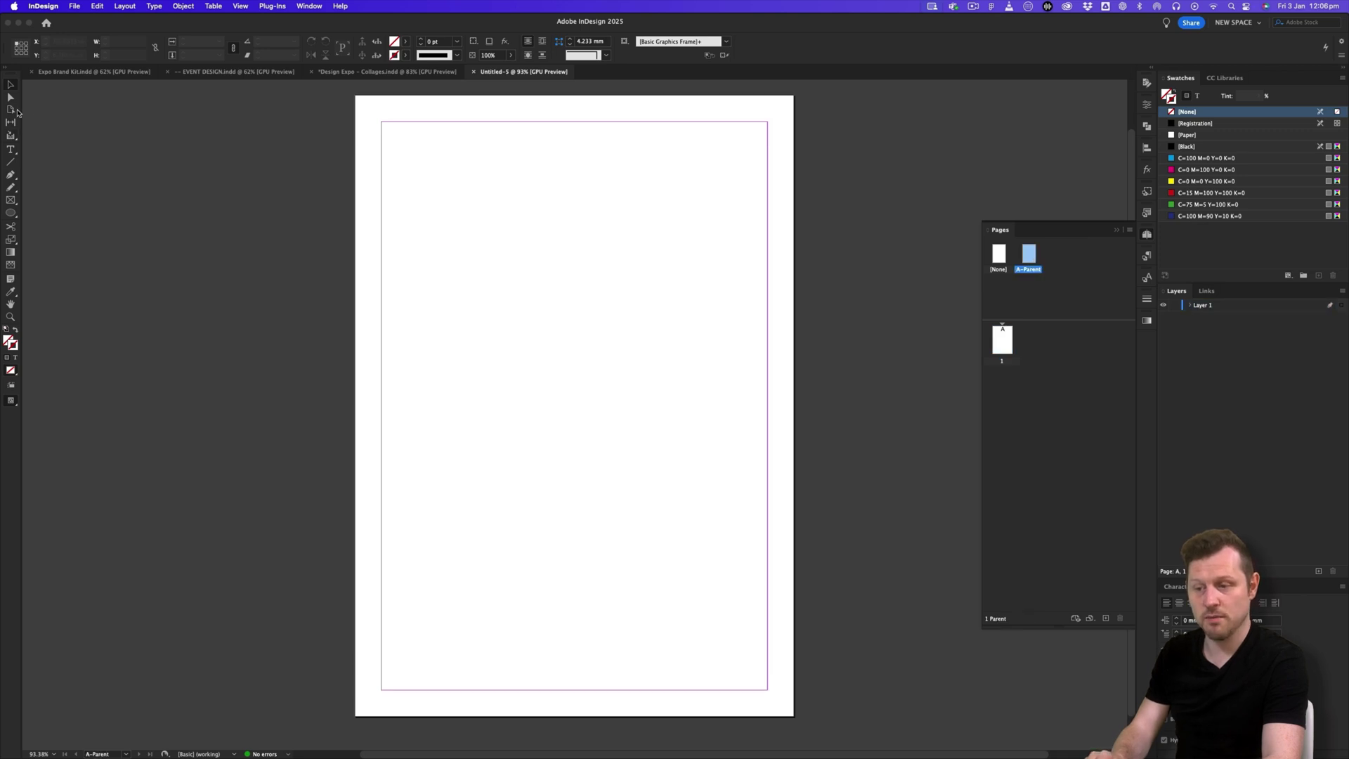
{"action": "left_click", "coordinate": [12, 201]}
{"action": "left_click_drag", "start_coordinate": [356, 97], "coordinate": [796, 704]}
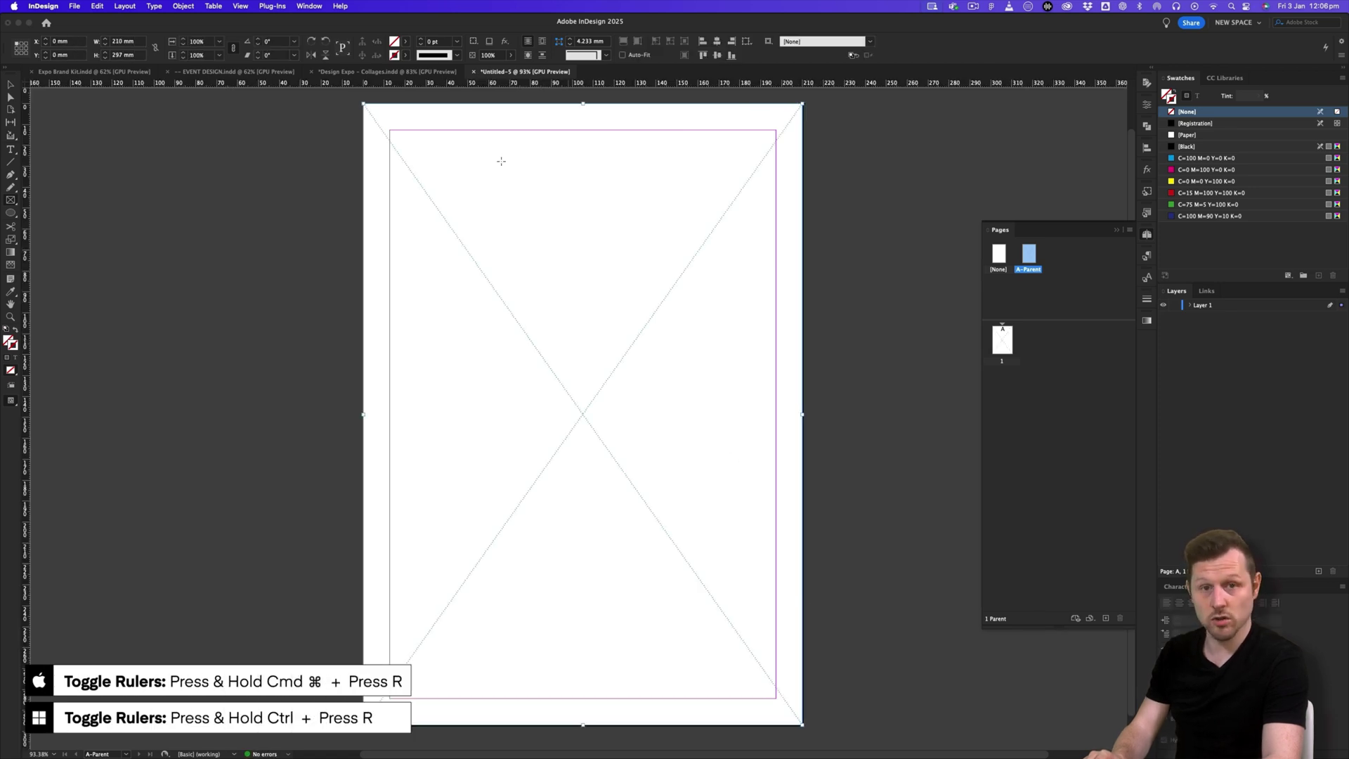
Place a horizontal guide and a vertical guide at 105 mm through the frame's centre on A-Parent, and delete the frame.
{"action": "key", "text": "super+r"}
{"action": "key", "text": "super+0"}
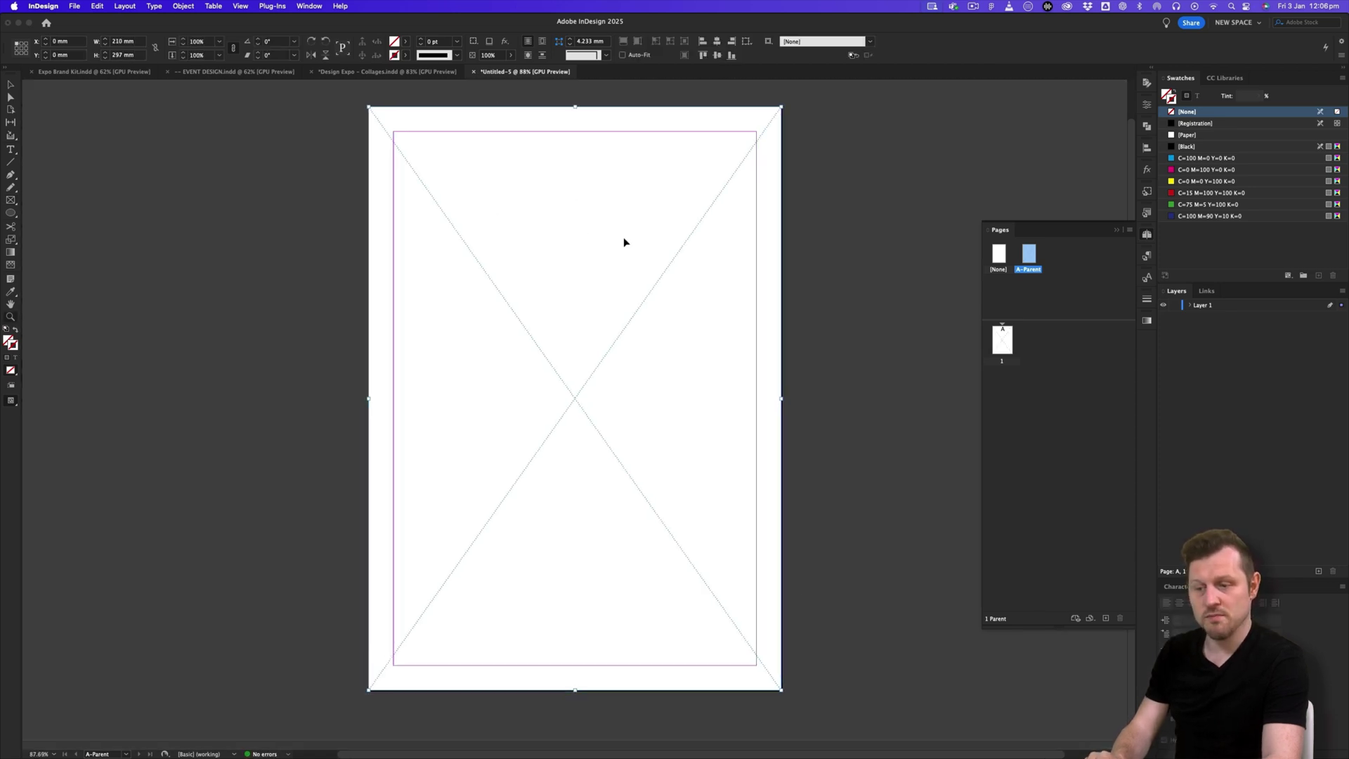
{"action": "key", "text": "v"}
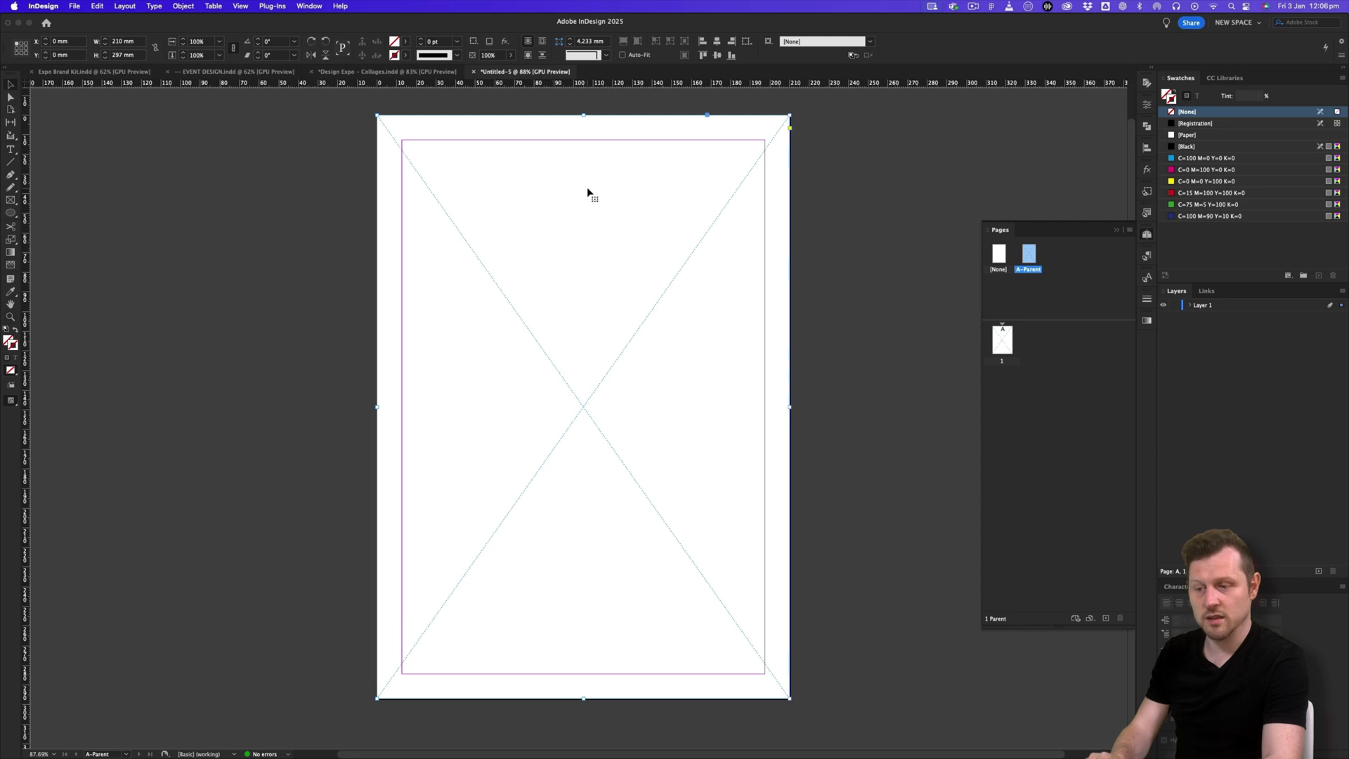
{"action": "left_click_drag", "start_coordinate": [542, 85], "coordinate": [293, 407]}
{"action": "left_click_drag", "start_coordinate": [27, 316], "coordinate": [583, 106]}
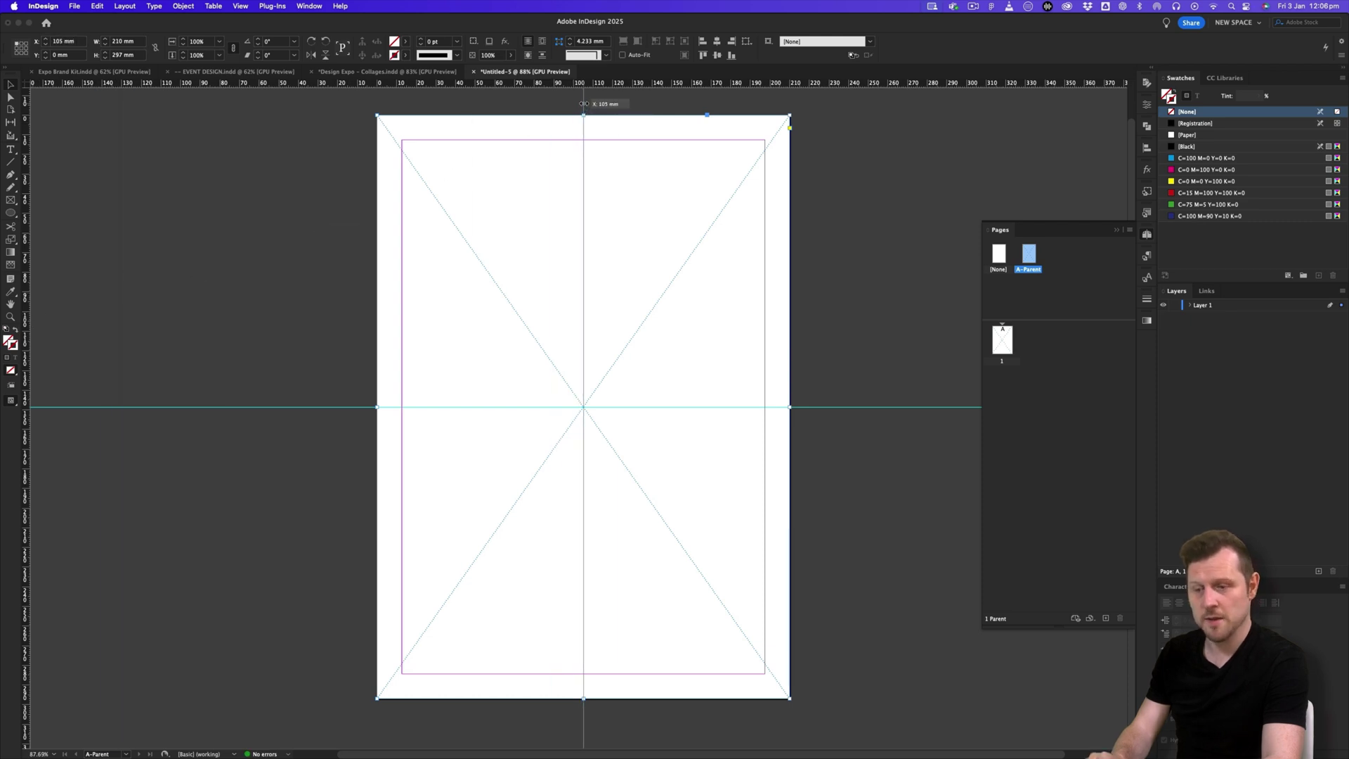
{"action": "key", "text": "Delete"}
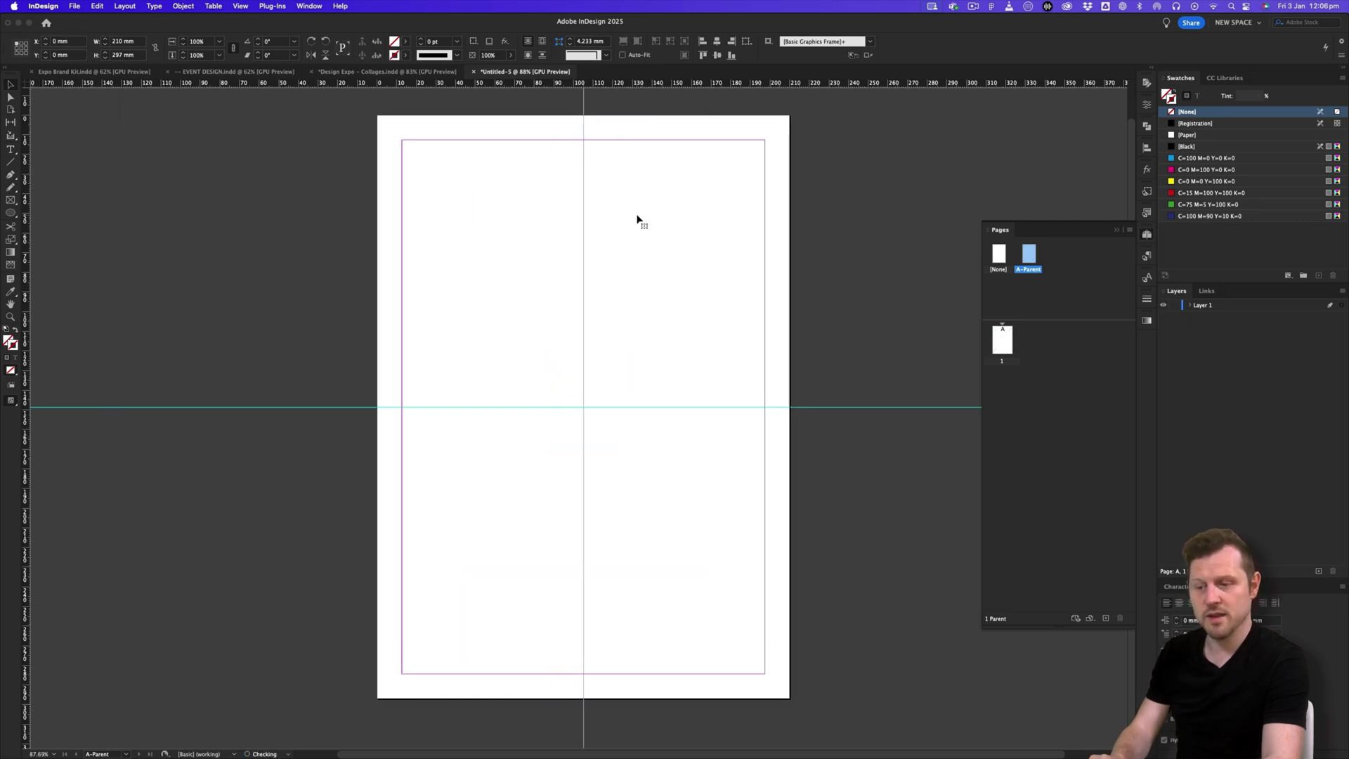
Return to page 1 of the document and hide the rulers.
{"action": "left_click", "coordinate": [999, 342]}
{"action": "double_click", "coordinate": [1001, 342]}
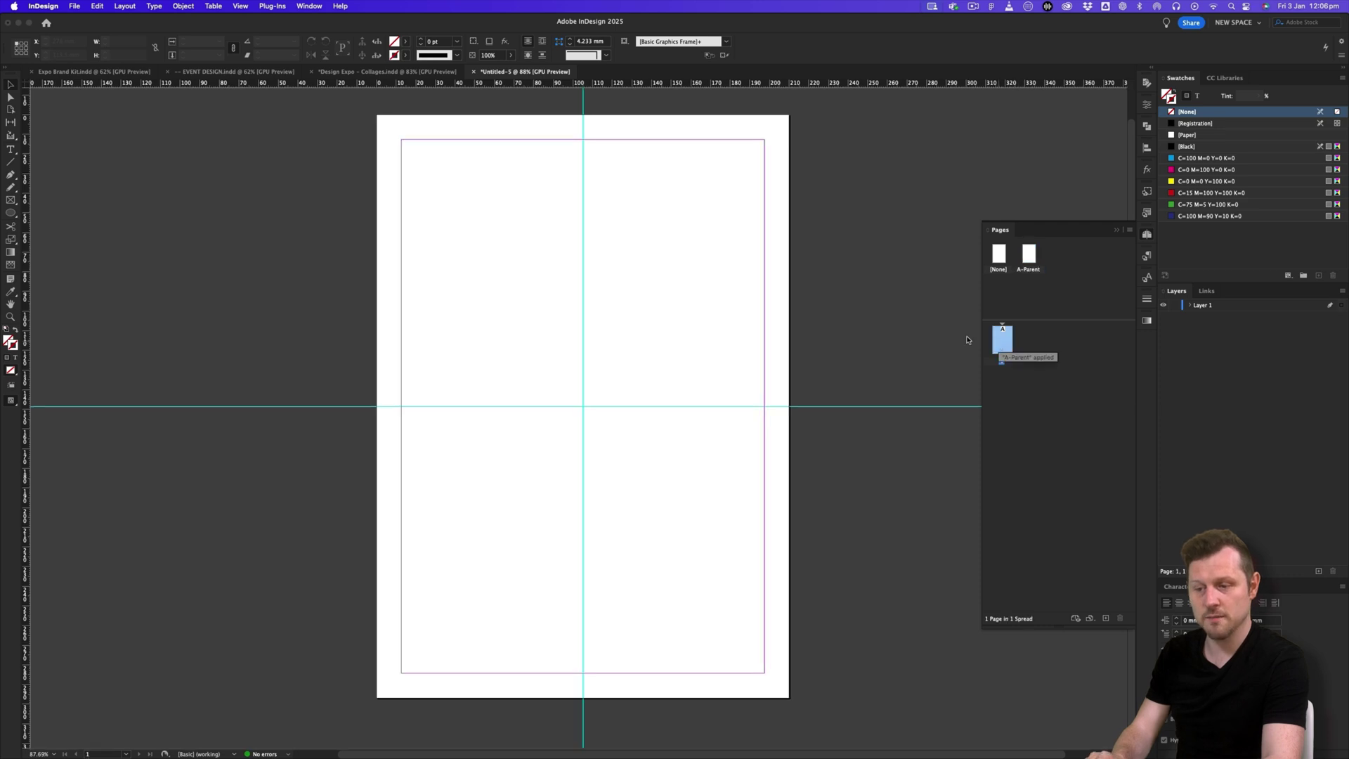
{"action": "key", "text": "super+r"}
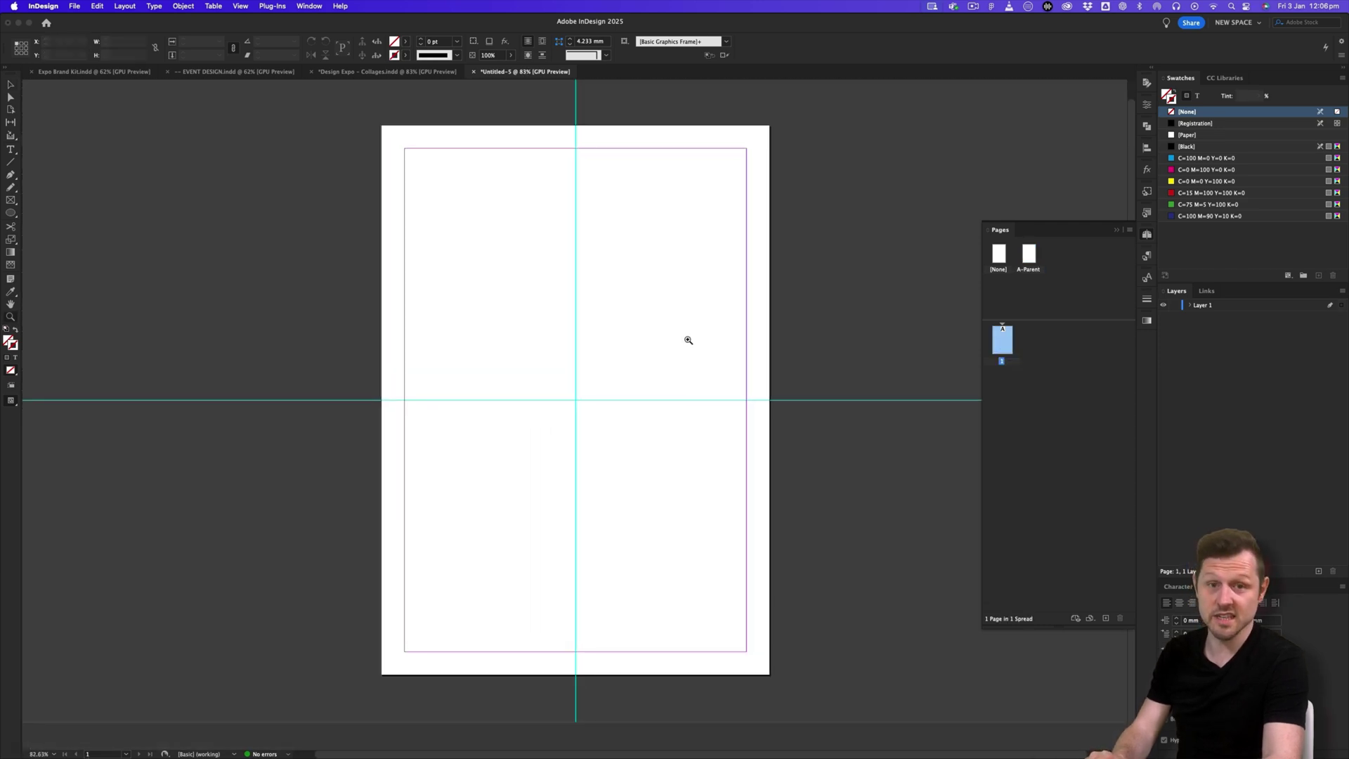
{"action": "left_click_drag", "start_coordinate": [688, 340], "coordinate": [639, 361]}
{"action": "left_click_drag", "start_coordinate": [580, 426], "coordinate": [626, 385]}
{"action": "key", "text": "v"}
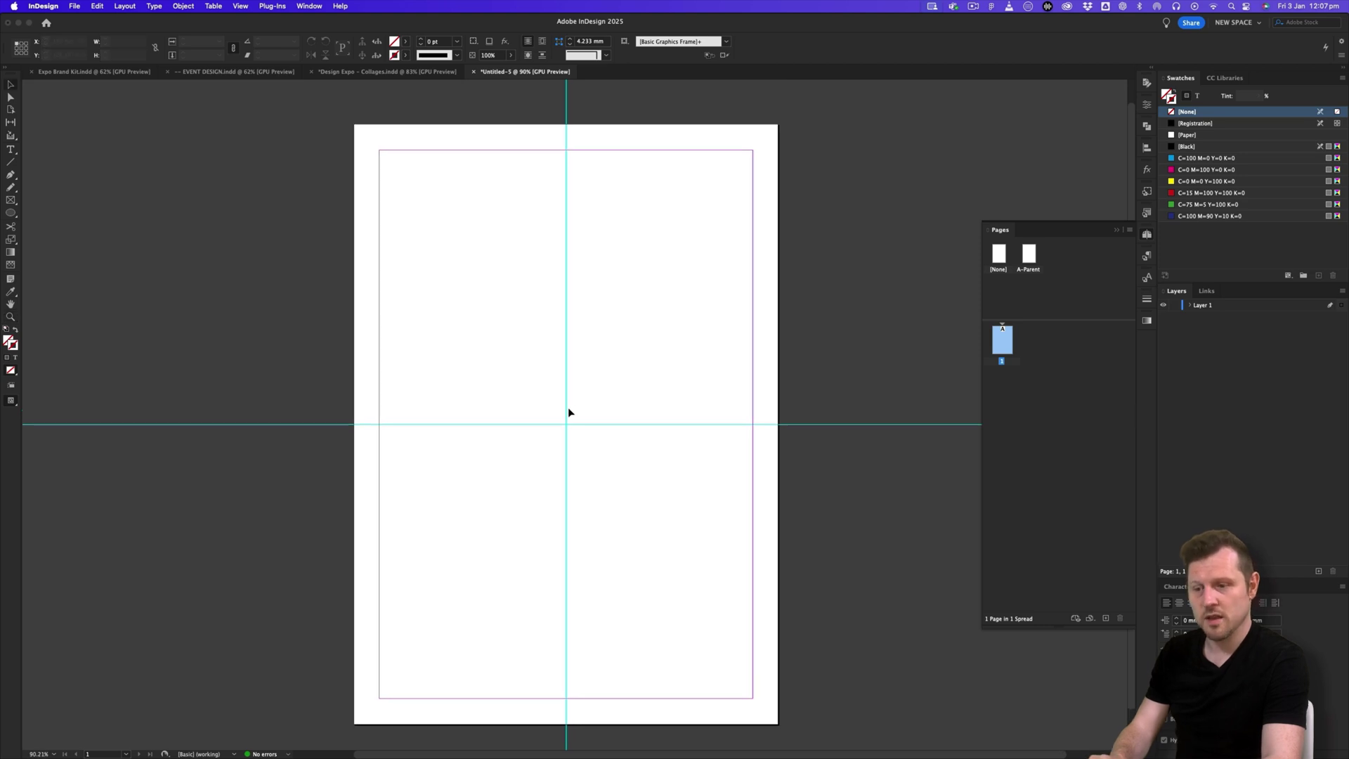
Rename the existing layer to BASE and add a new layer named ELEMENTS above it.
{"action": "double_click", "coordinate": [1201, 307]}
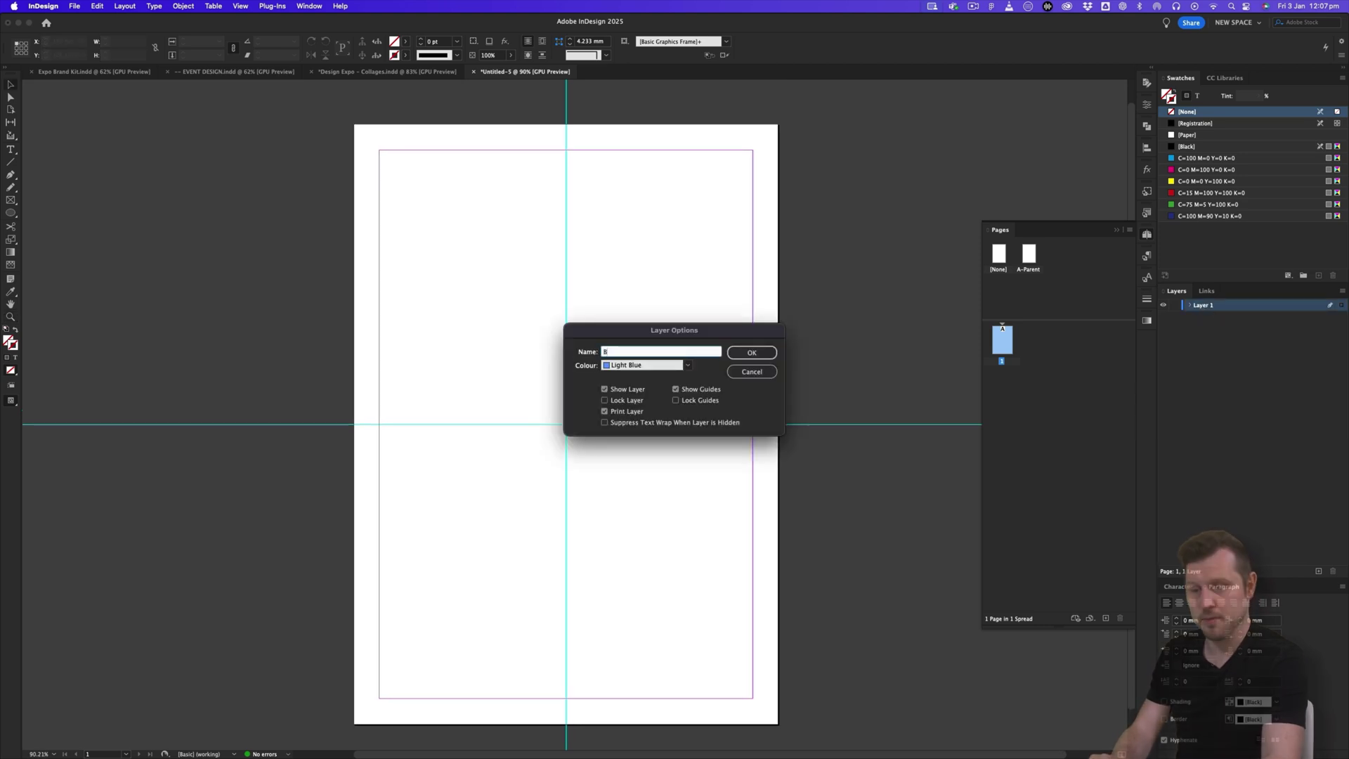
{"action": "type", "text": "BASE"}
{"action": "key", "text": "Return"}
{"action": "left_click", "coordinate": [1308, 609]}
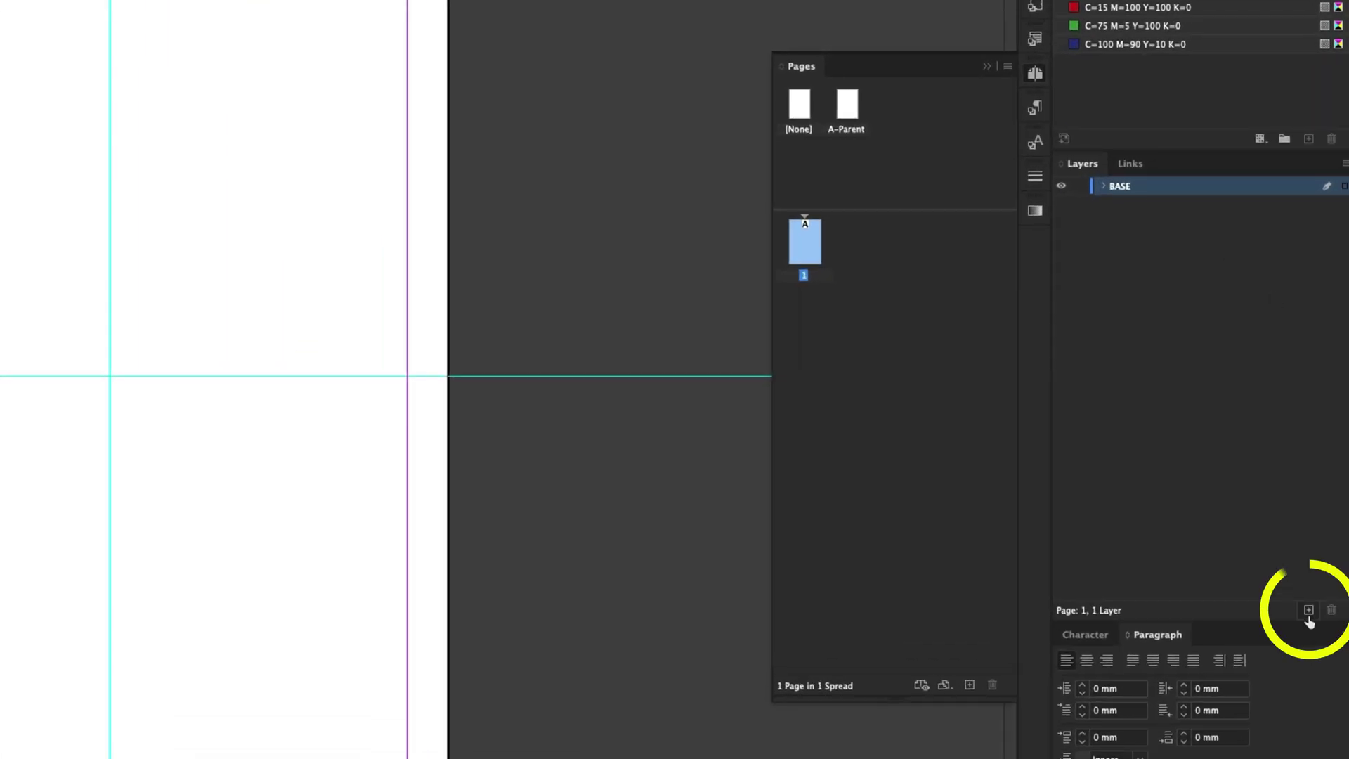
{"action": "double_click", "coordinate": [1122, 188]}
{"action": "type", "text": "ELEMENTS"}
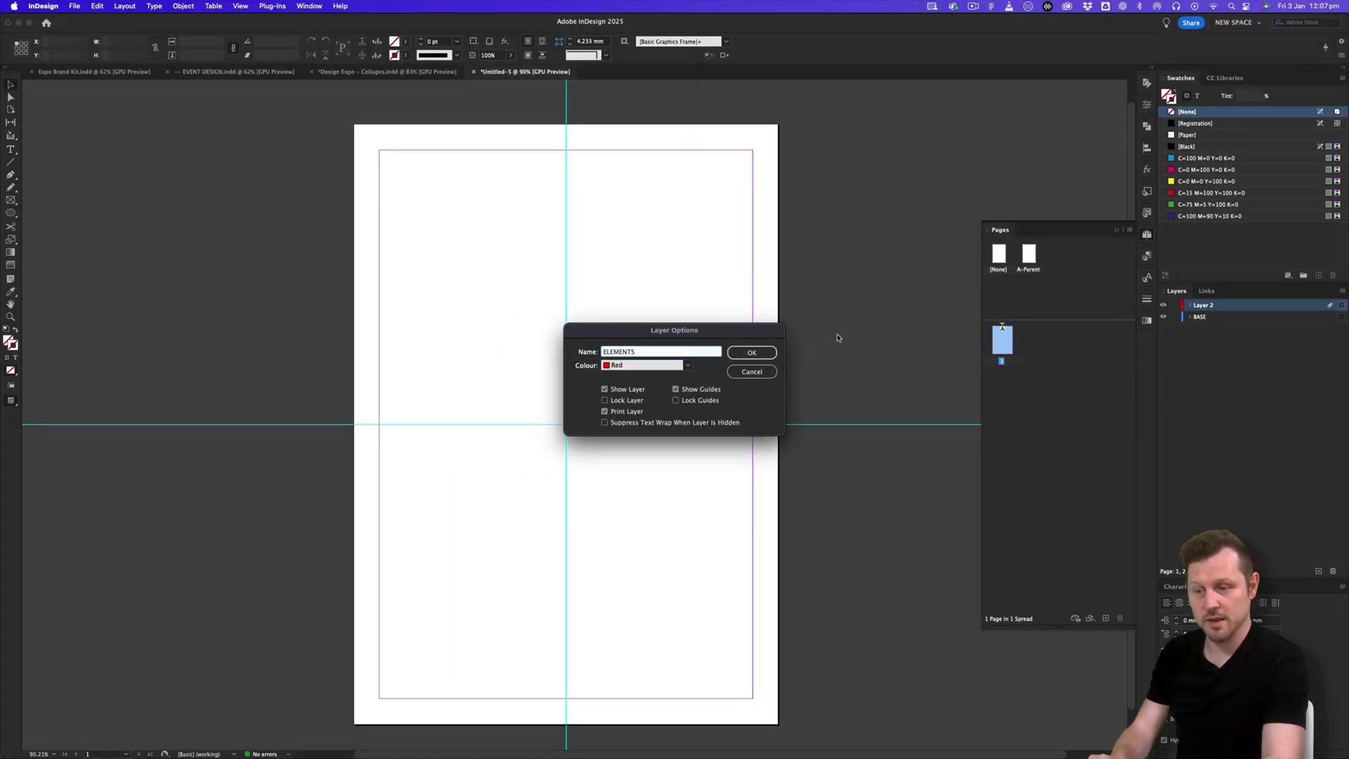
{"action": "key", "text": "Return"}
Add a new layer named TYPE above the ELEMENTS layer and put away the floating page overview.
{"action": "left_click", "coordinate": [1315, 571]}
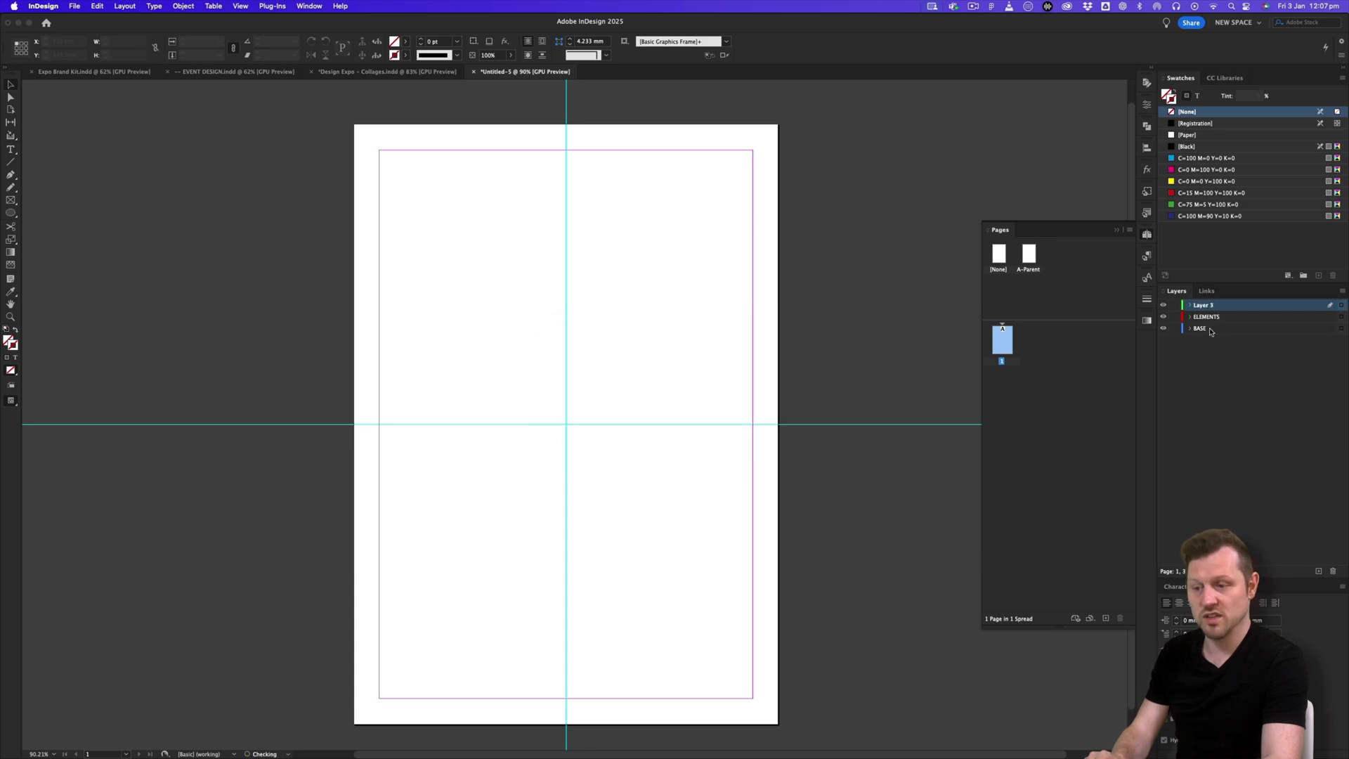
{"action": "double_click", "coordinate": [1203, 307]}
{"action": "type", "text": "TYPE"}
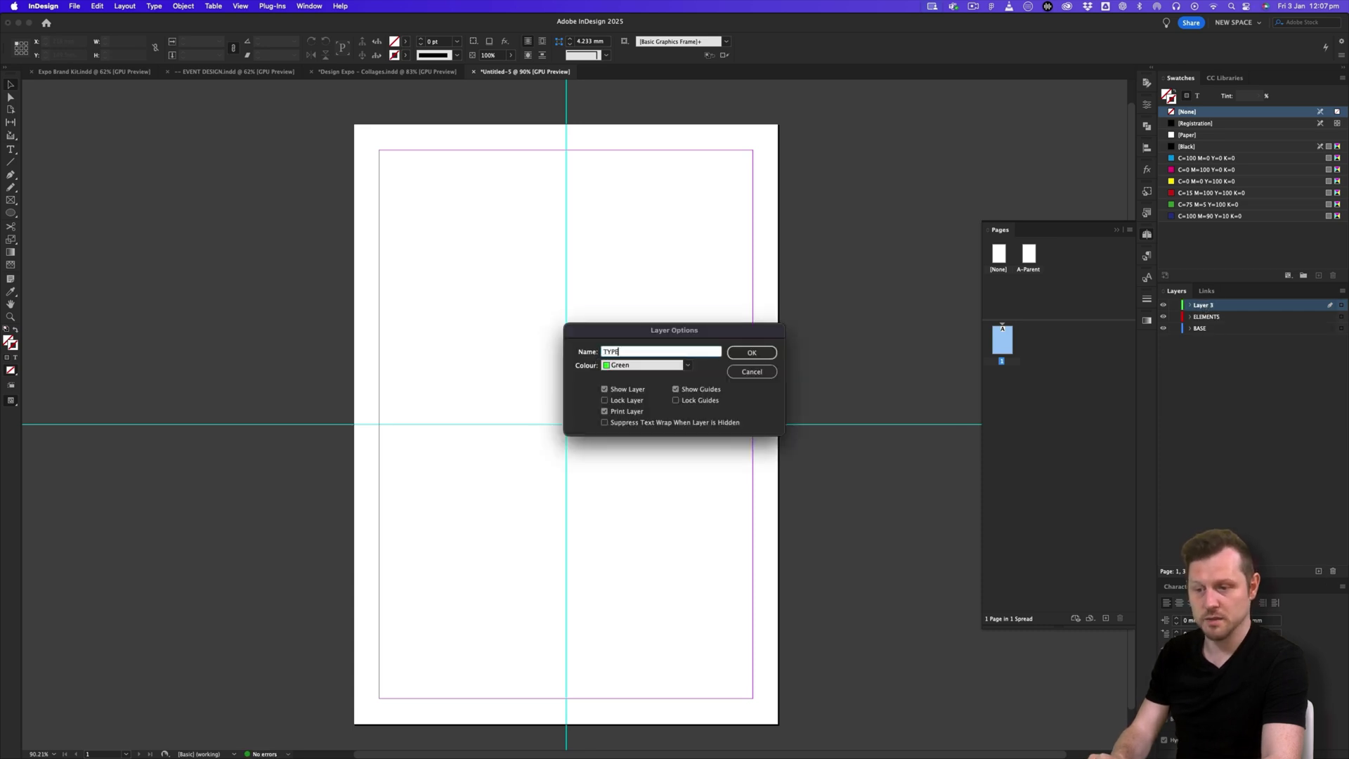
{"action": "key", "text": "Return"}
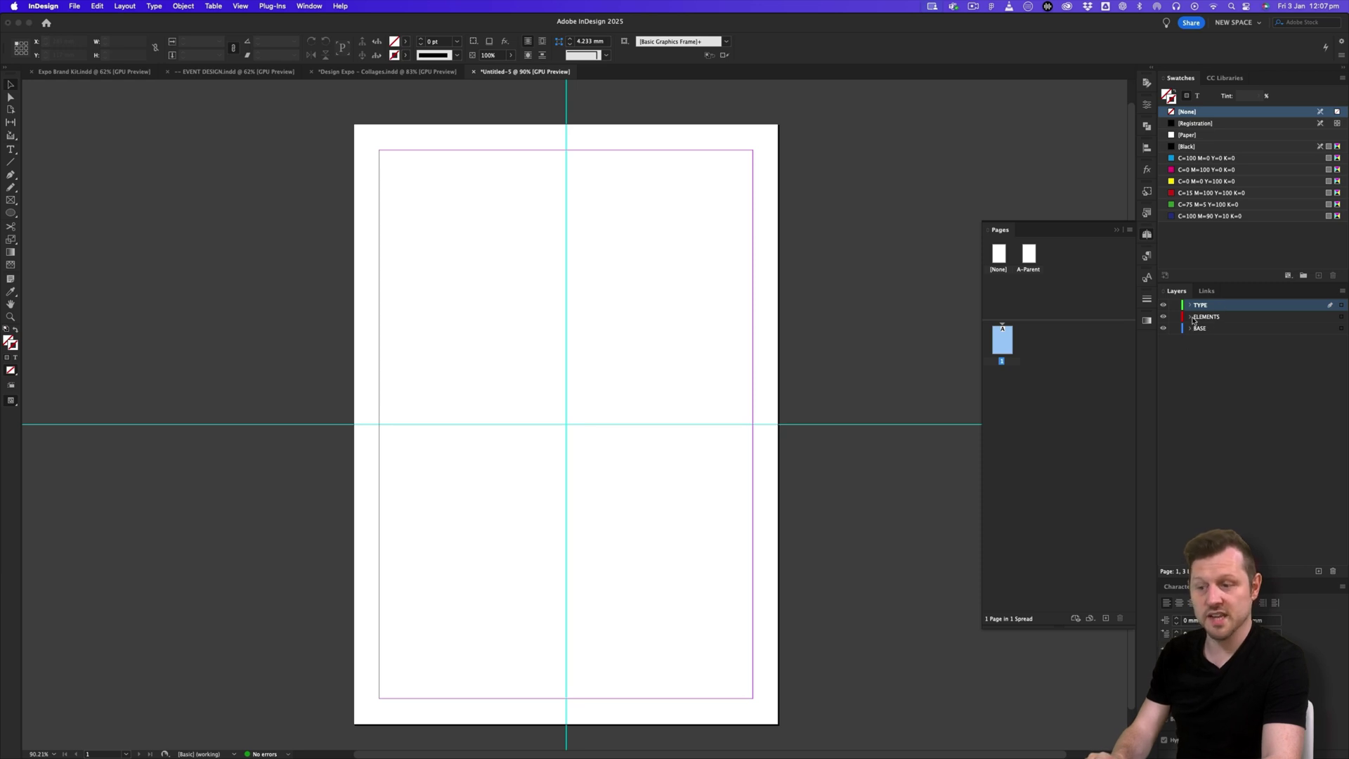
{"action": "left_click_drag", "start_coordinate": [983, 342], "coordinate": [1042, 342]}
{"action": "left_click", "coordinate": [1116, 232]}
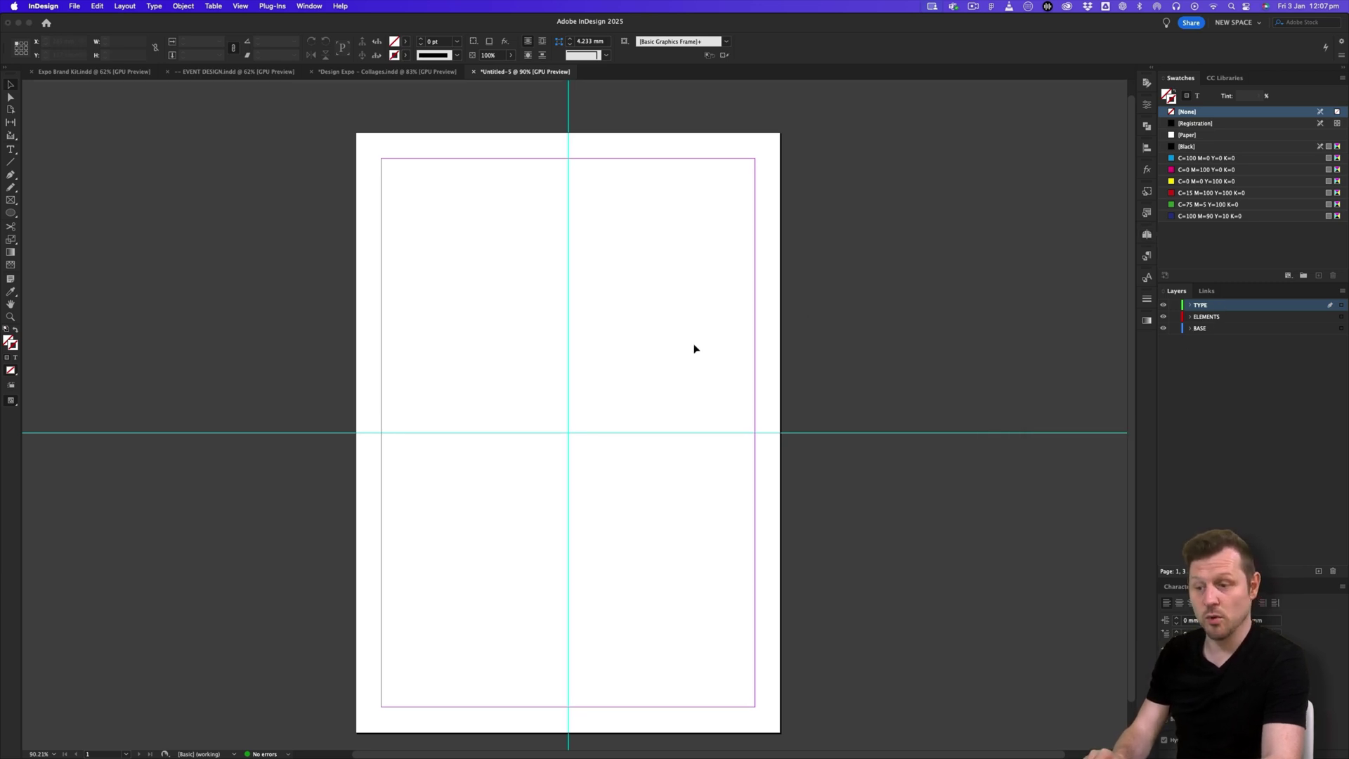
{"action": "scroll", "coordinate": [678, 355], "scroll_direction": "down", "scroll_amount": 2}
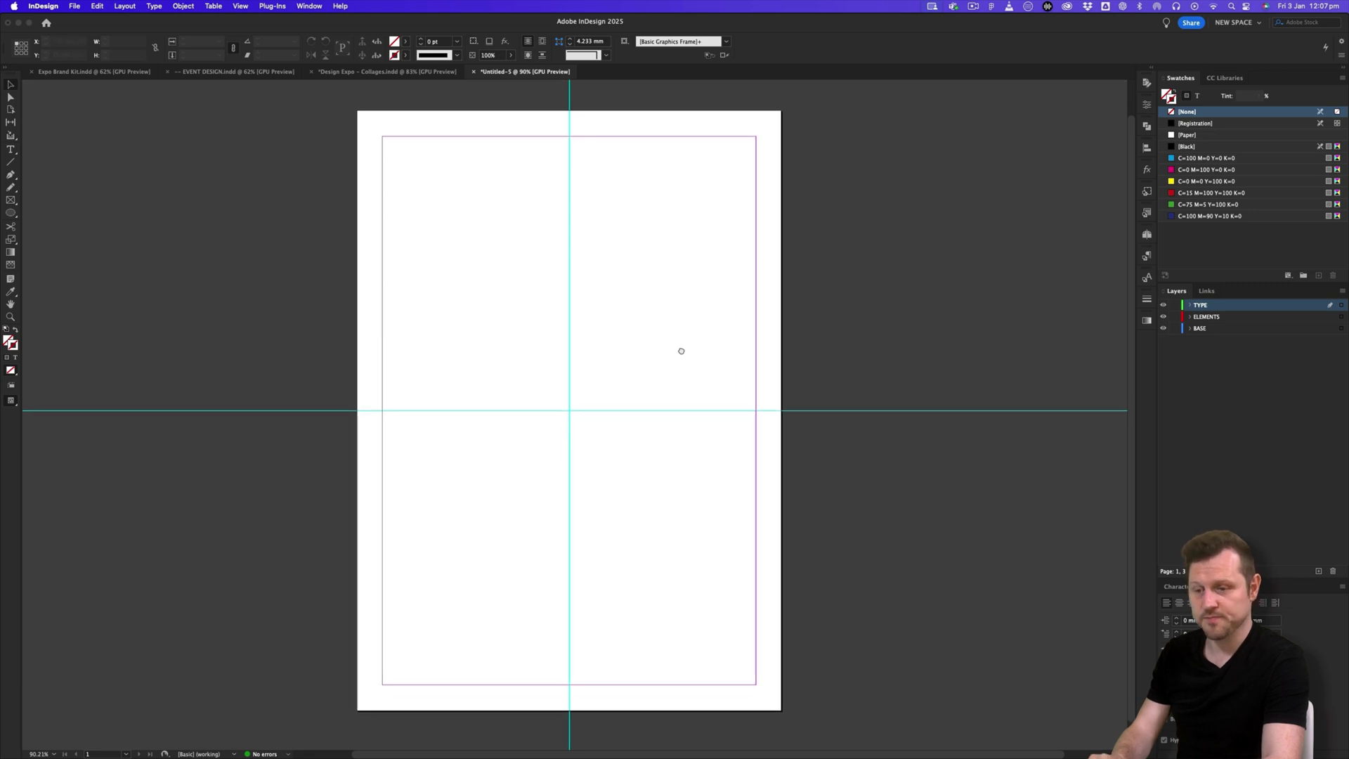
Compare the background shapes of the Fashion, Architecture and Product Design pages in the Design Expo collages file, and return to the new document.
{"action": "left_click", "coordinate": [377, 72]}
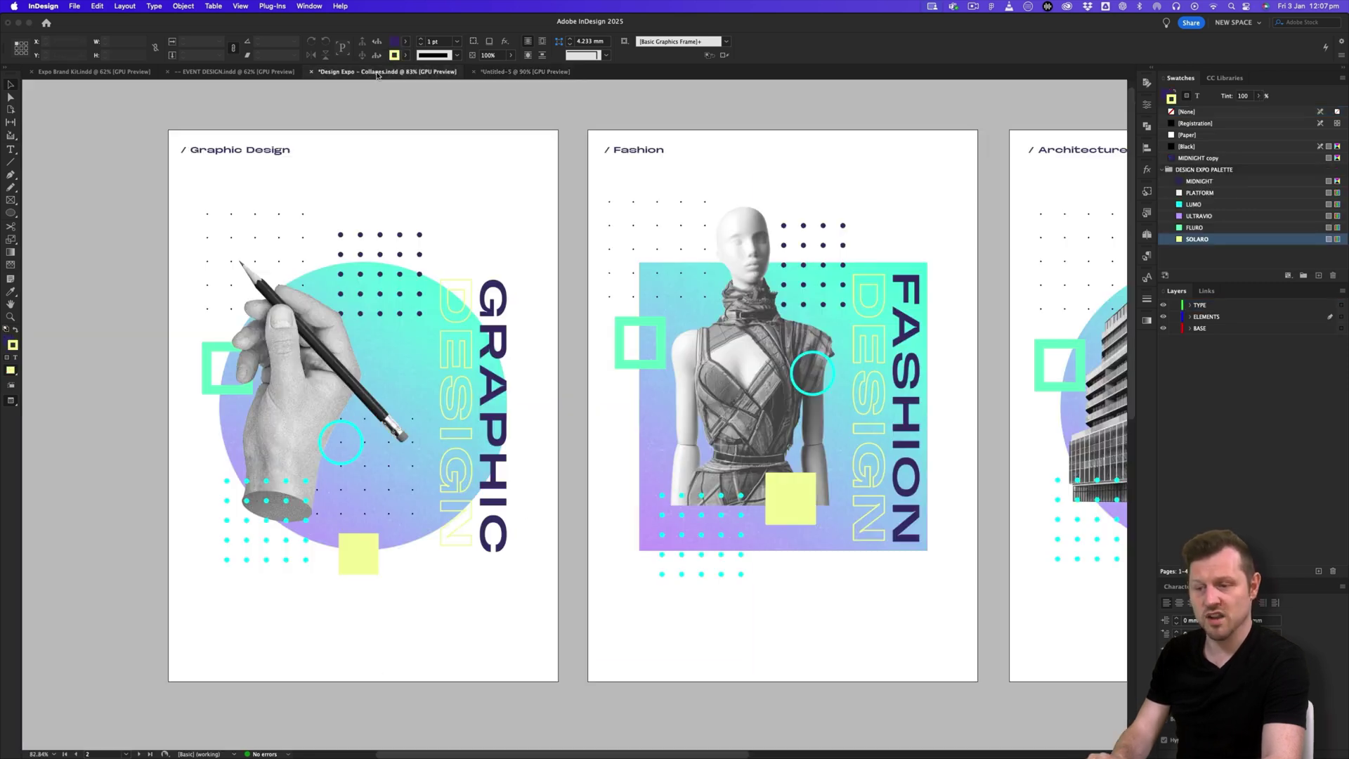
{"action": "scroll", "coordinate": [489, 371], "scroll_direction": "right", "scroll_amount": 10}
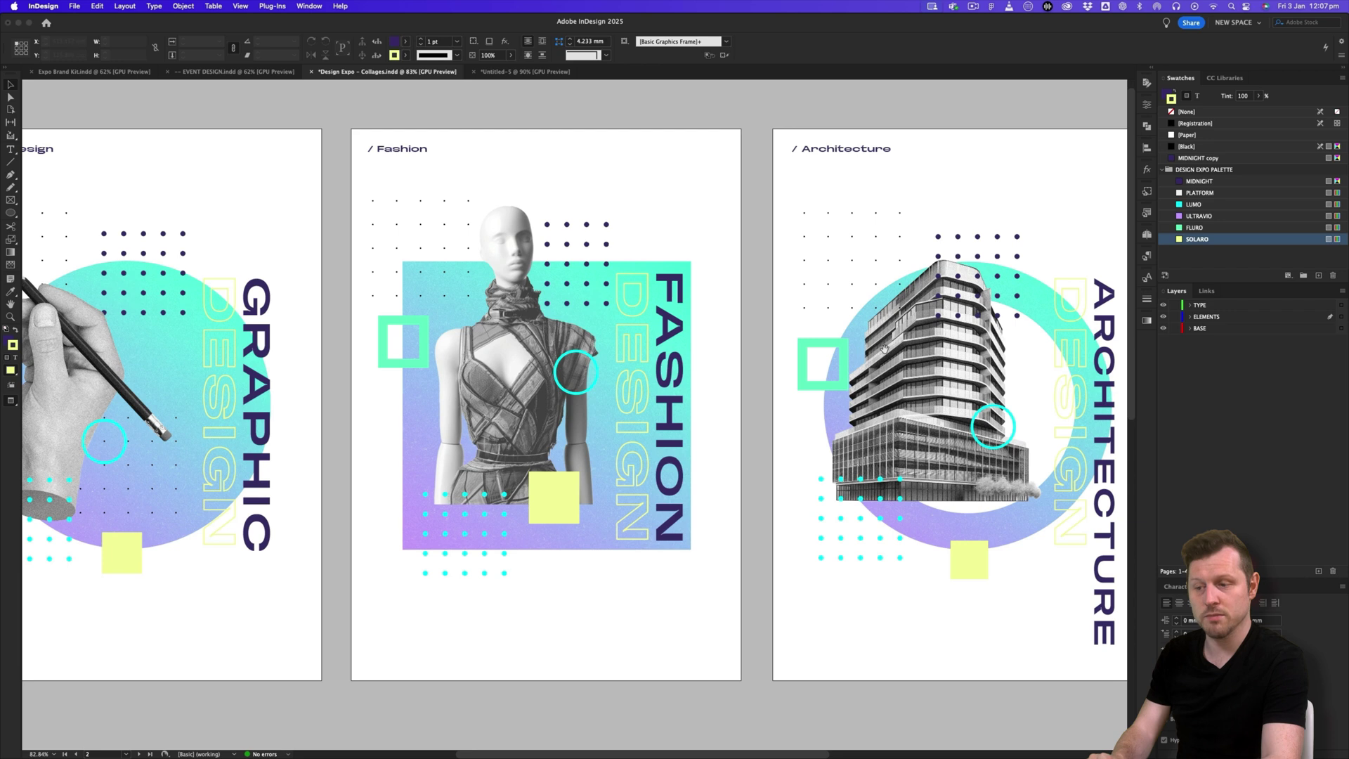
{"action": "scroll", "coordinate": [666, 349], "scroll_direction": "right", "scroll_amount": 5}
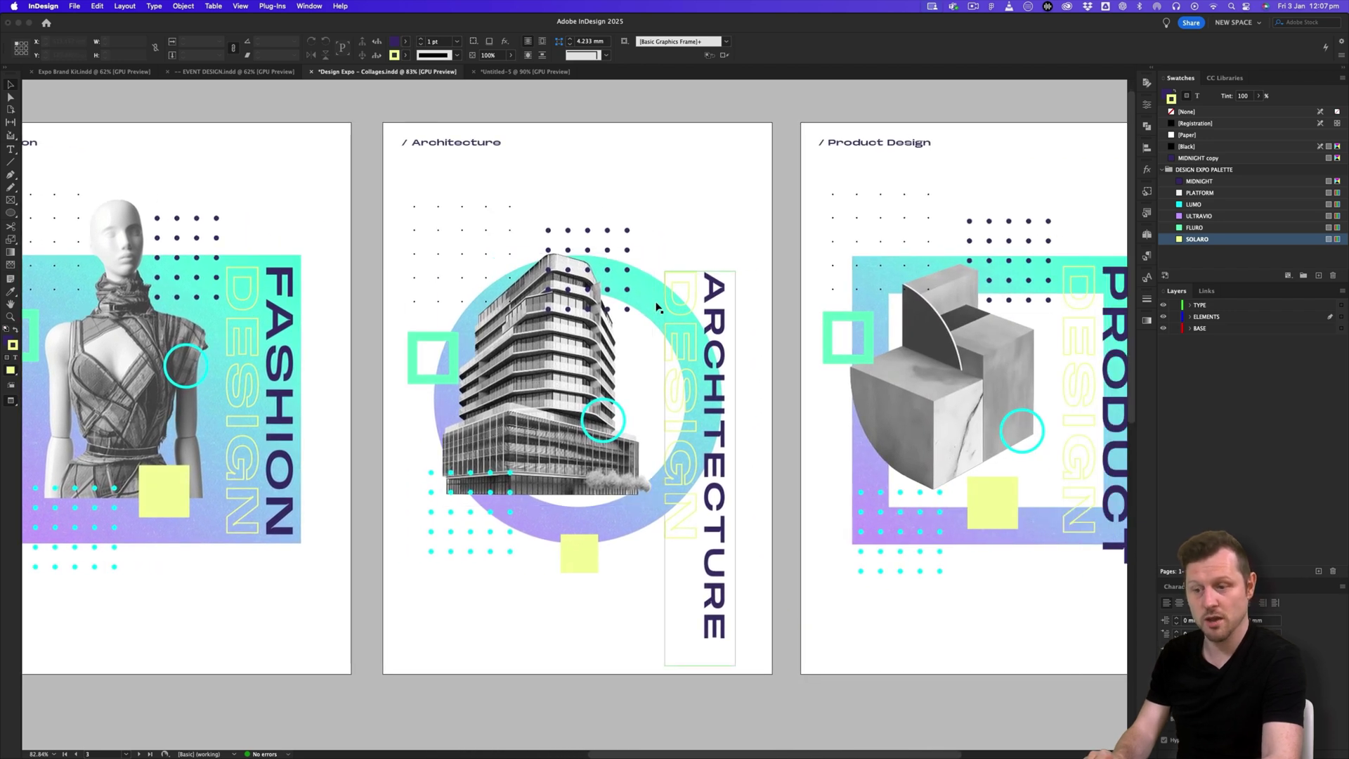
{"action": "scroll", "coordinate": [645, 311], "scroll_direction": "right", "scroll_amount": 7}
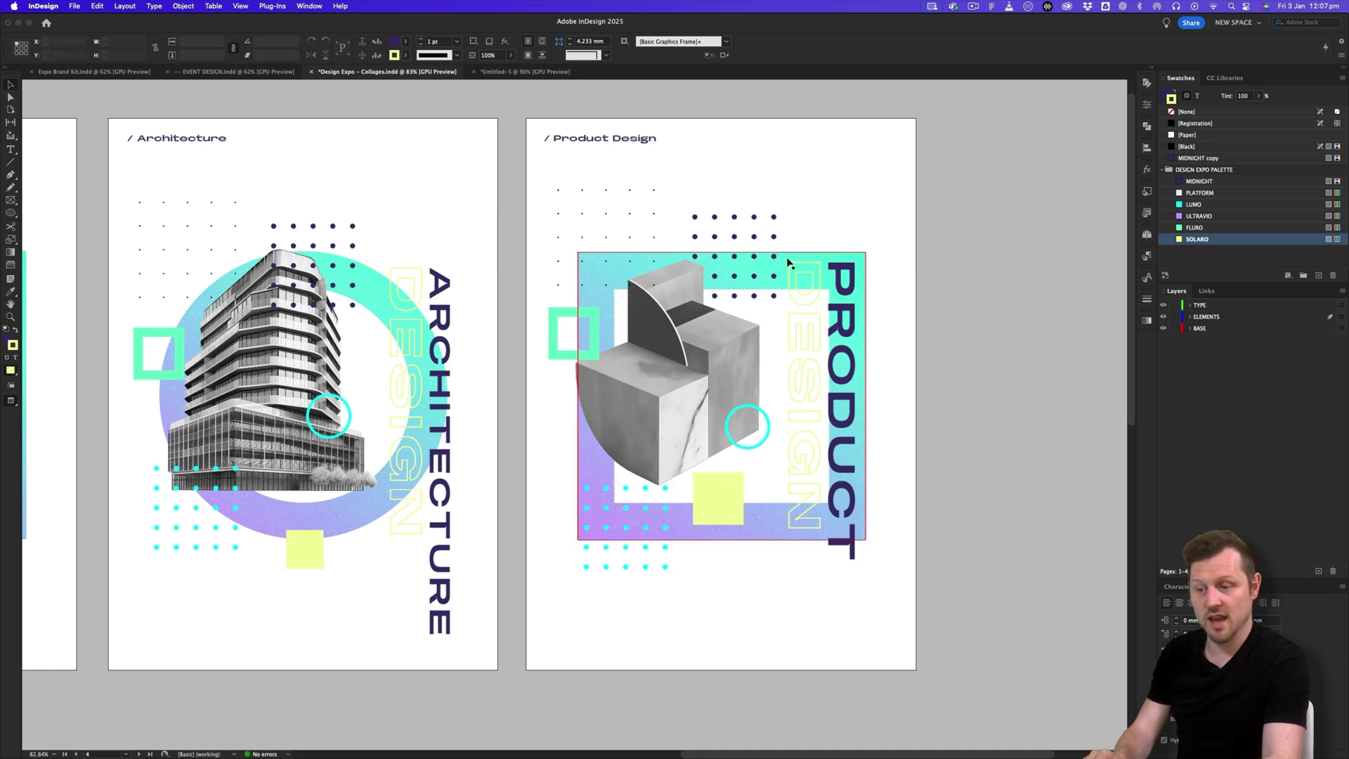
{"action": "left_click", "coordinate": [508, 74]}
{"action": "scroll", "coordinate": [547, 386], "scroll_direction": "up", "scroll_amount": 1}
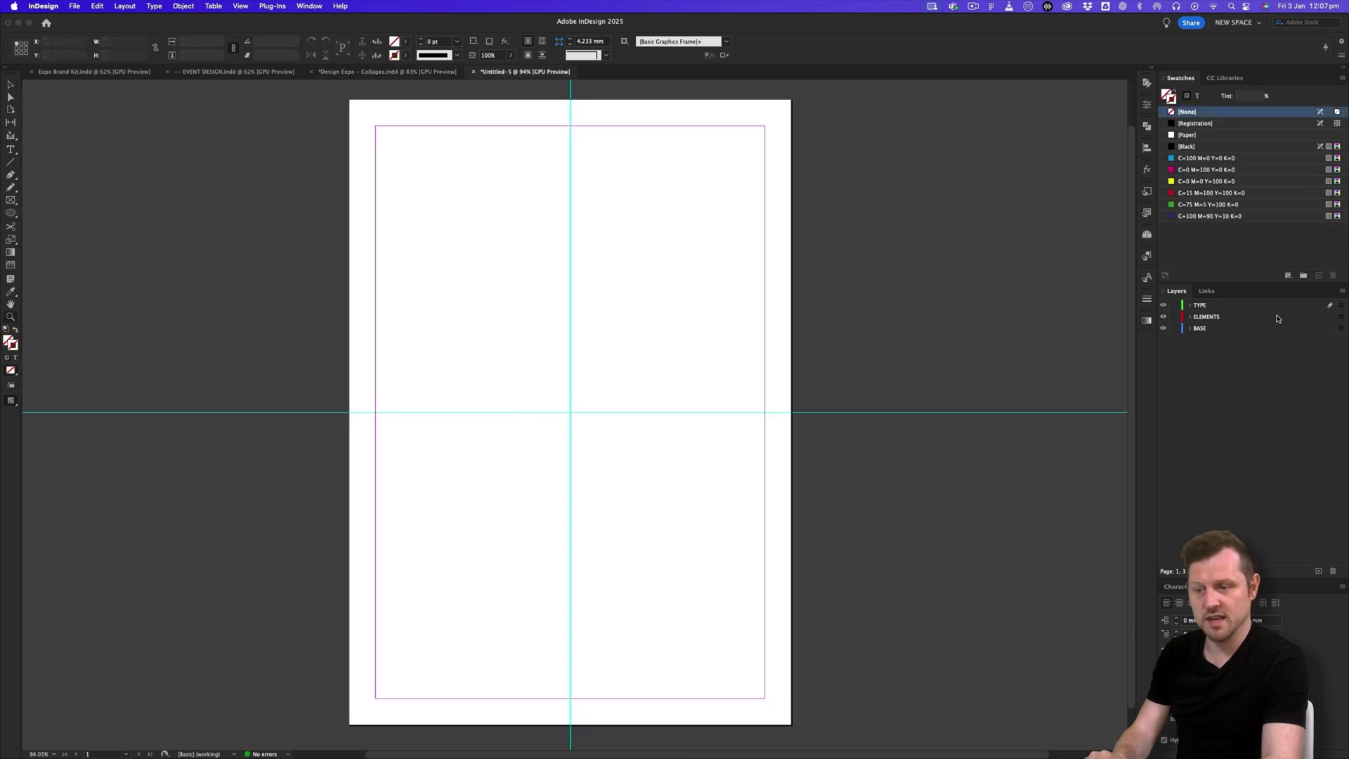
Draw a circular placeholder frame about 161 mm across on the BASE layer and centre it where the guides cross.
{"action": "left_click", "coordinate": [1200, 329]}
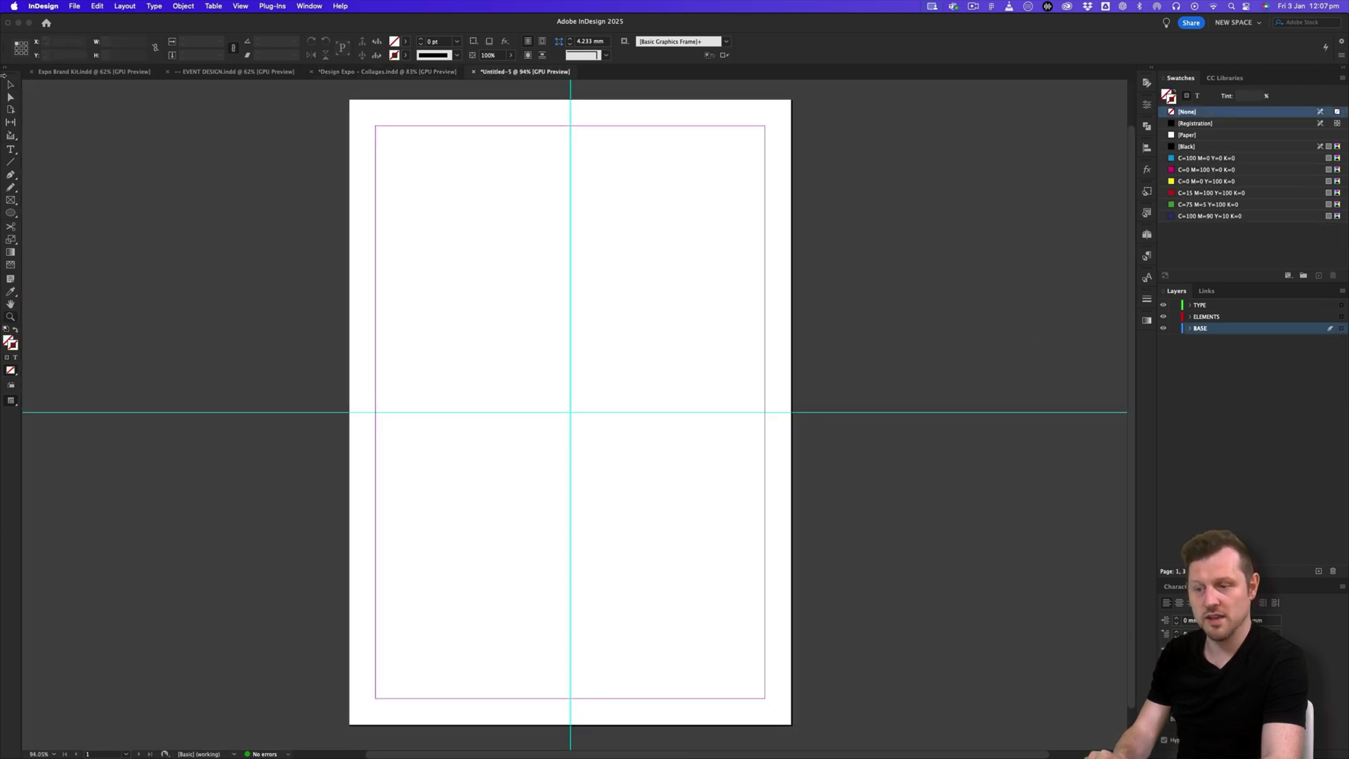
{"action": "left_click", "coordinate": [11, 201]}
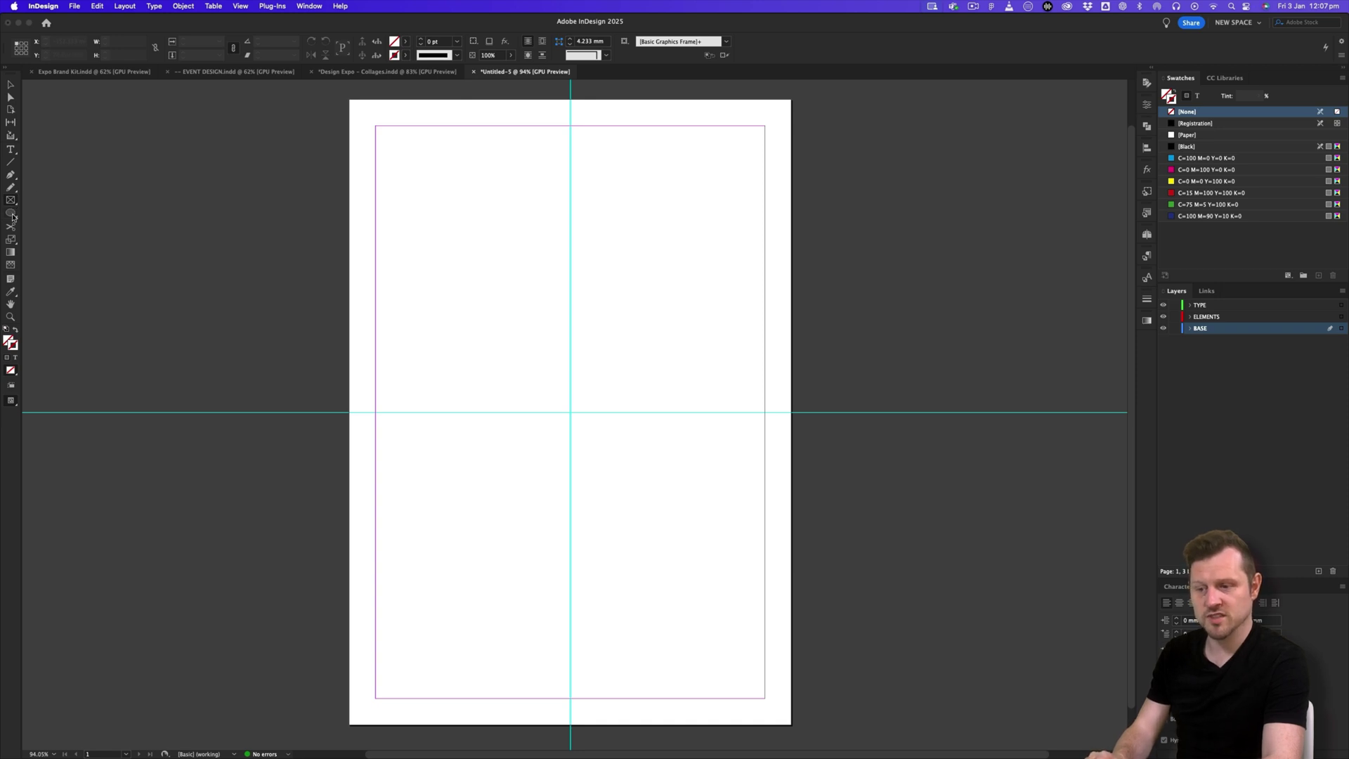
{"action": "left_click", "coordinate": [10, 201]}
{"action": "left_click", "coordinate": [52, 222]}
{"action": "left_click_drag", "start_coordinate": [416, 211], "coordinate": [756, 586]}
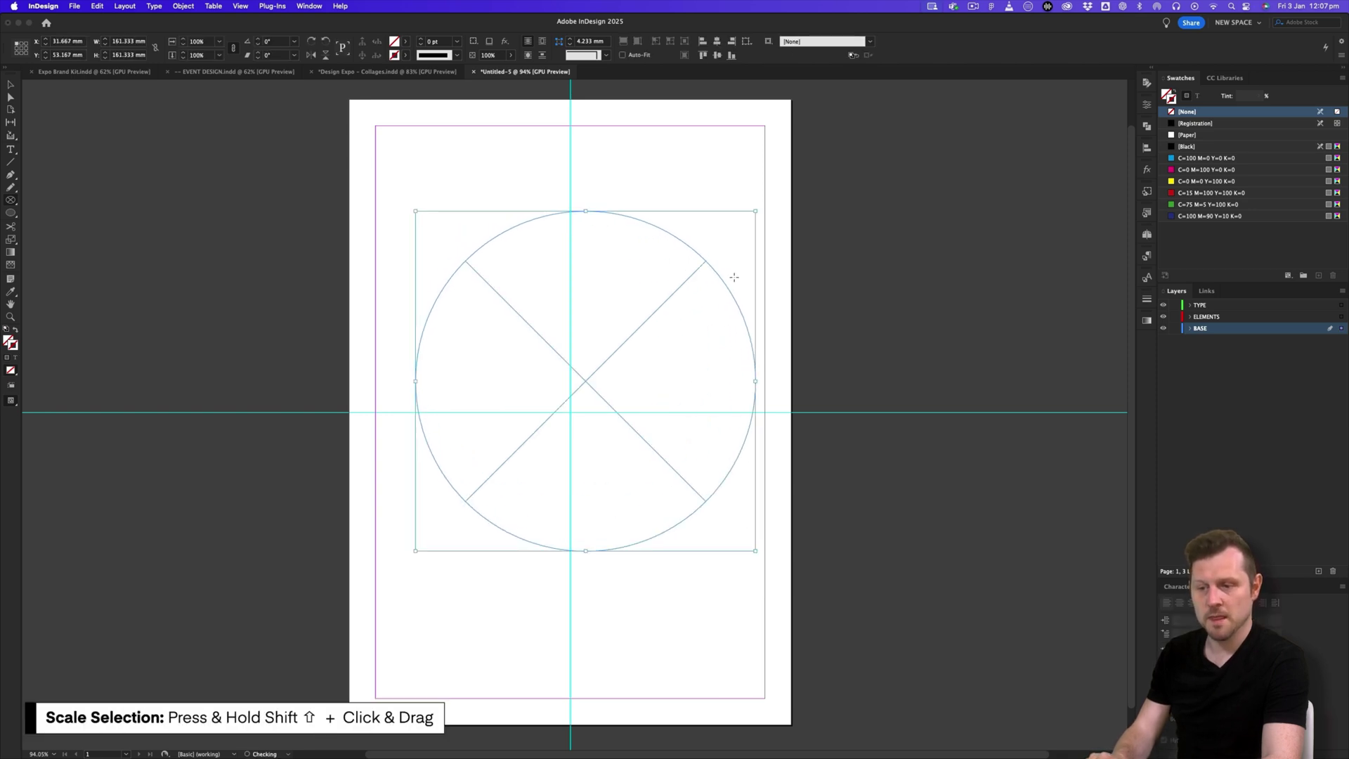
{"action": "left_click_drag", "start_coordinate": [704, 270], "coordinate": [692, 300]}
{"action": "key", "text": "Right"}
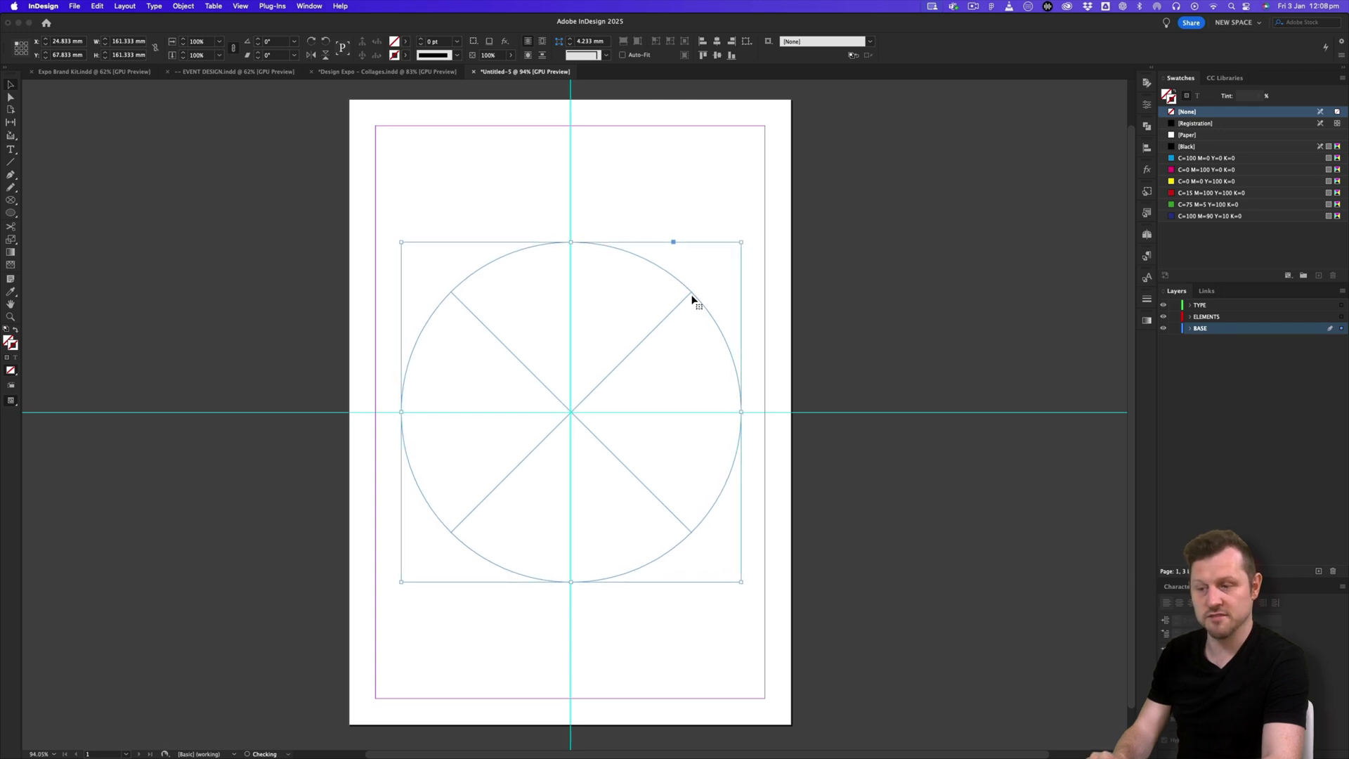
{"action": "key", "text": "Left"}
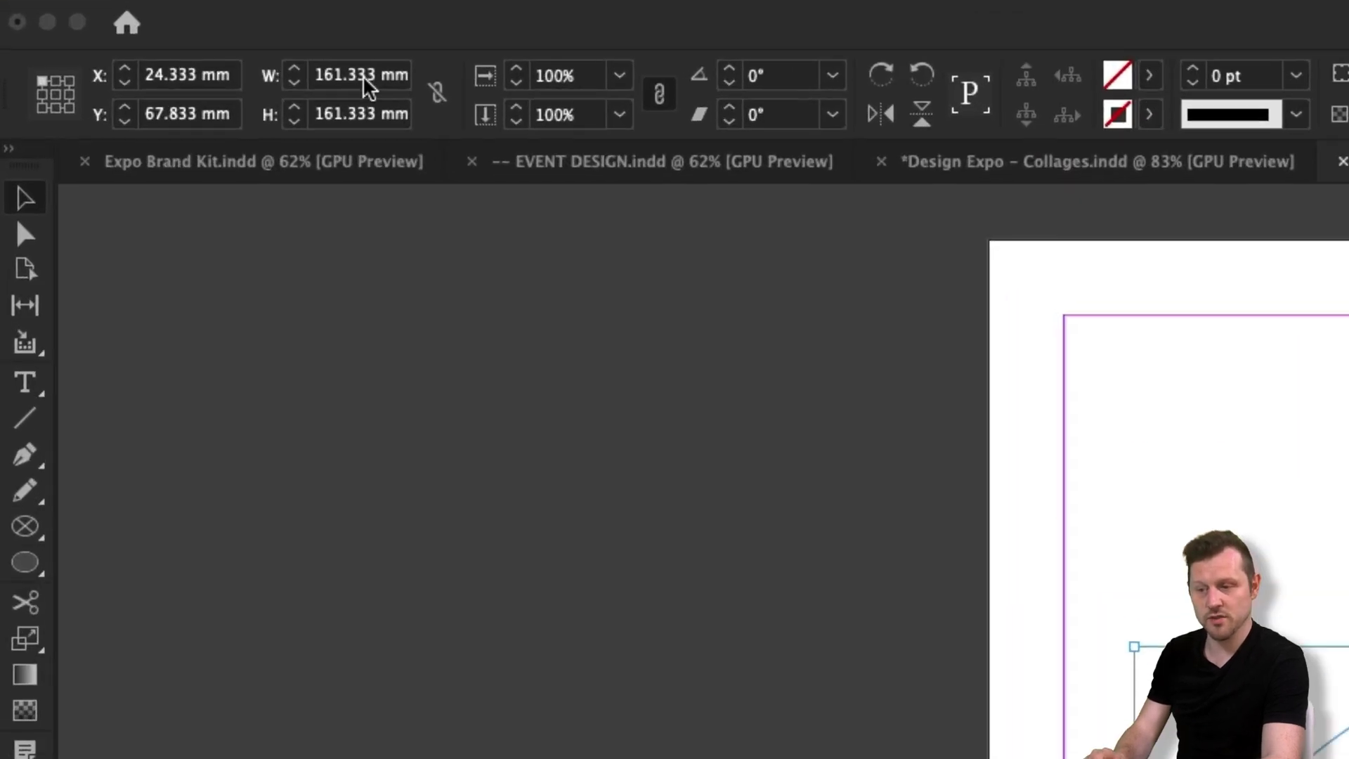
Set the circular frame's width and height to 155 mm.
{"action": "left_click", "coordinate": [131, 43]}
{"action": "type", "text": "155"}
{"action": "key", "text": "Tab"}
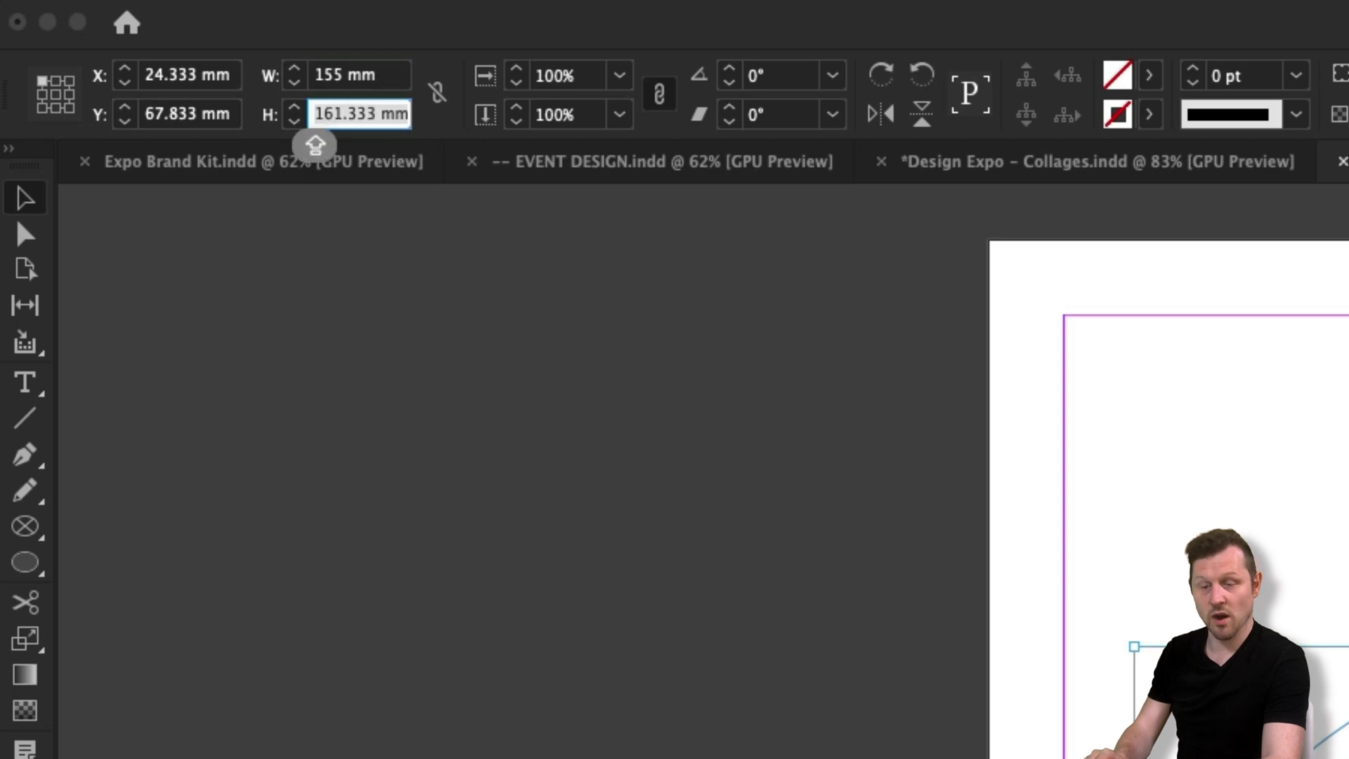
{"action": "type", "text": "155 mm"}
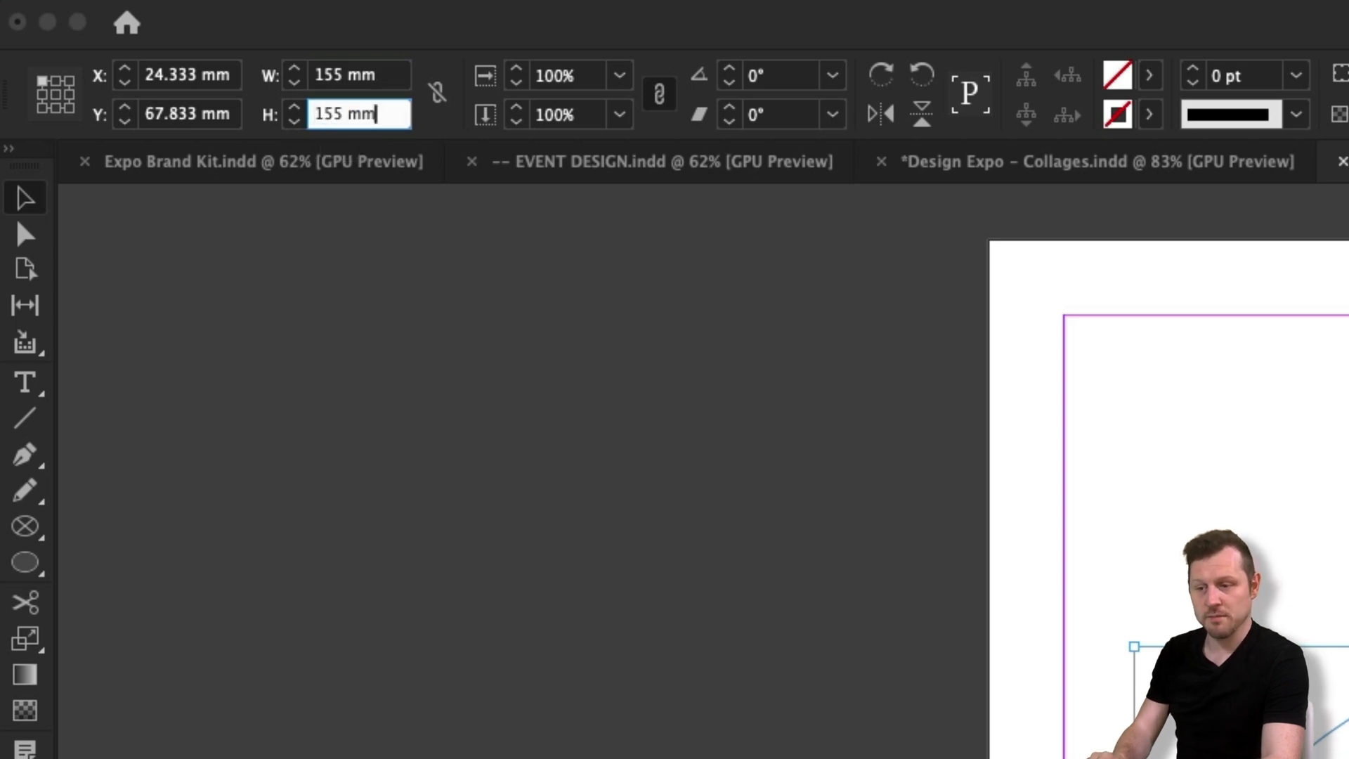
{"action": "key", "text": "Return"}
Reposition the resized circular frame so its centre sits on the crossing of the two guides.
{"action": "left_click_drag", "start_coordinate": [613, 306], "coordinate": [626, 318]}
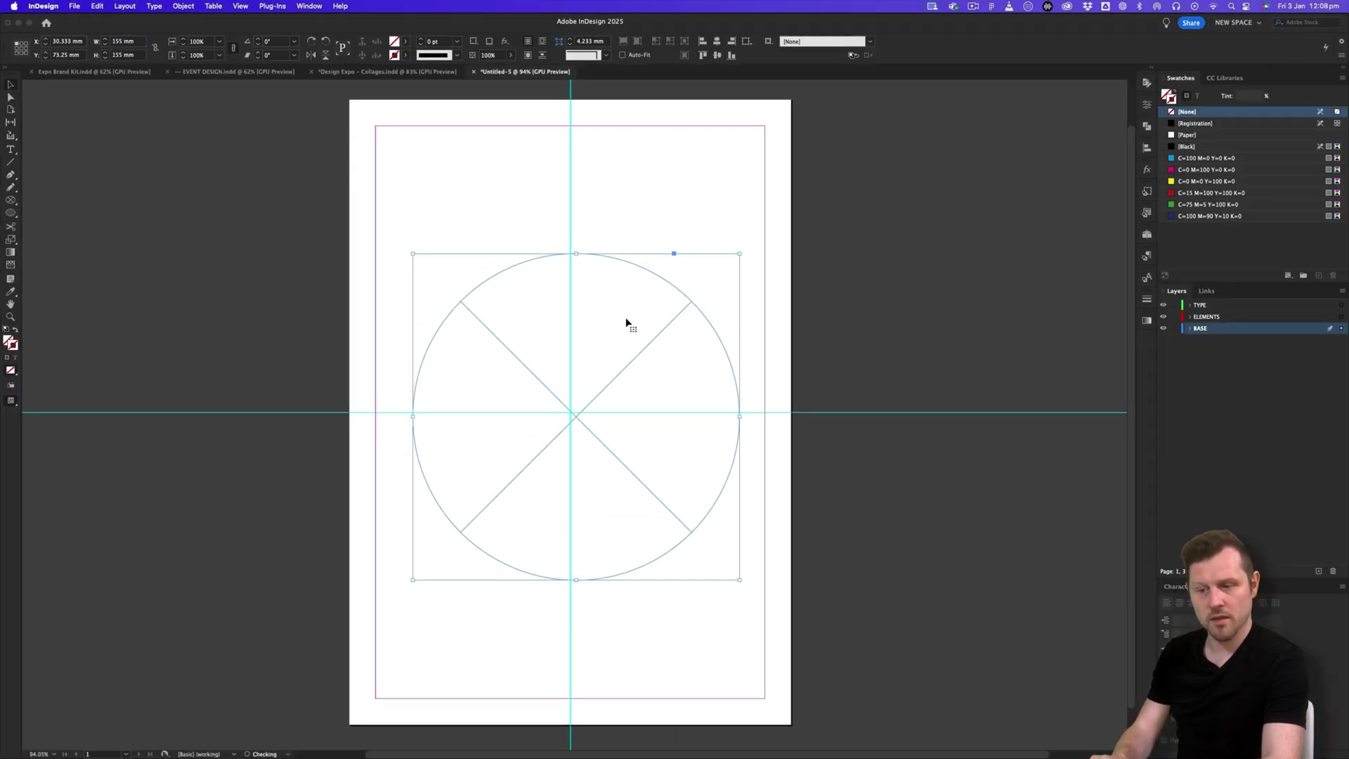
{"action": "key", "text": "Up"}
{"action": "key", "text": "Up"}
{"action": "key", "text": "Up"}
{"action": "key", "text": "Up"}
{"action": "key", "text": "Up"}
{"action": "key", "text": "Up"}
{"action": "key", "text": "Up"}
{"action": "key", "text": "Up"}
{"action": "key", "text": "Left"}
{"action": "key", "text": "Left"}
{"action": "key", "text": "Left"}
{"action": "key", "text": "Left"}
{"action": "key", "text": "Left"}
{"action": "key", "text": "Left"}
{"action": "key", "text": "Left"}
{"action": "key", "text": "Left"}
{"action": "key", "text": "Left"}
{"action": "key", "text": "Left"}
{"action": "key", "text": "Left"}
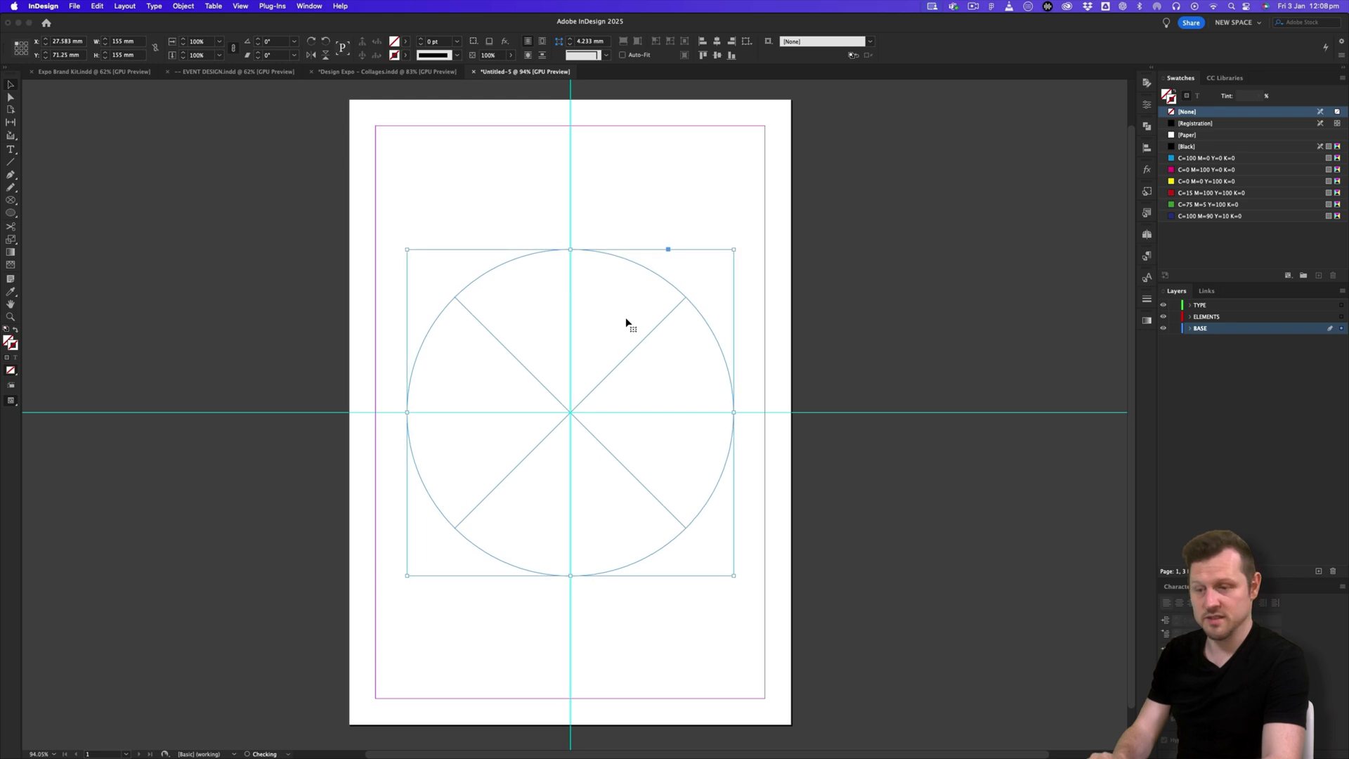
Set the horizontal and vertical ruler units to Millimetres in the Units & Increments preferences, and deselect the circle.
{"action": "left_click", "coordinate": [35, 5]}
{"action": "mouse_move", "coordinate": [64, 33]}
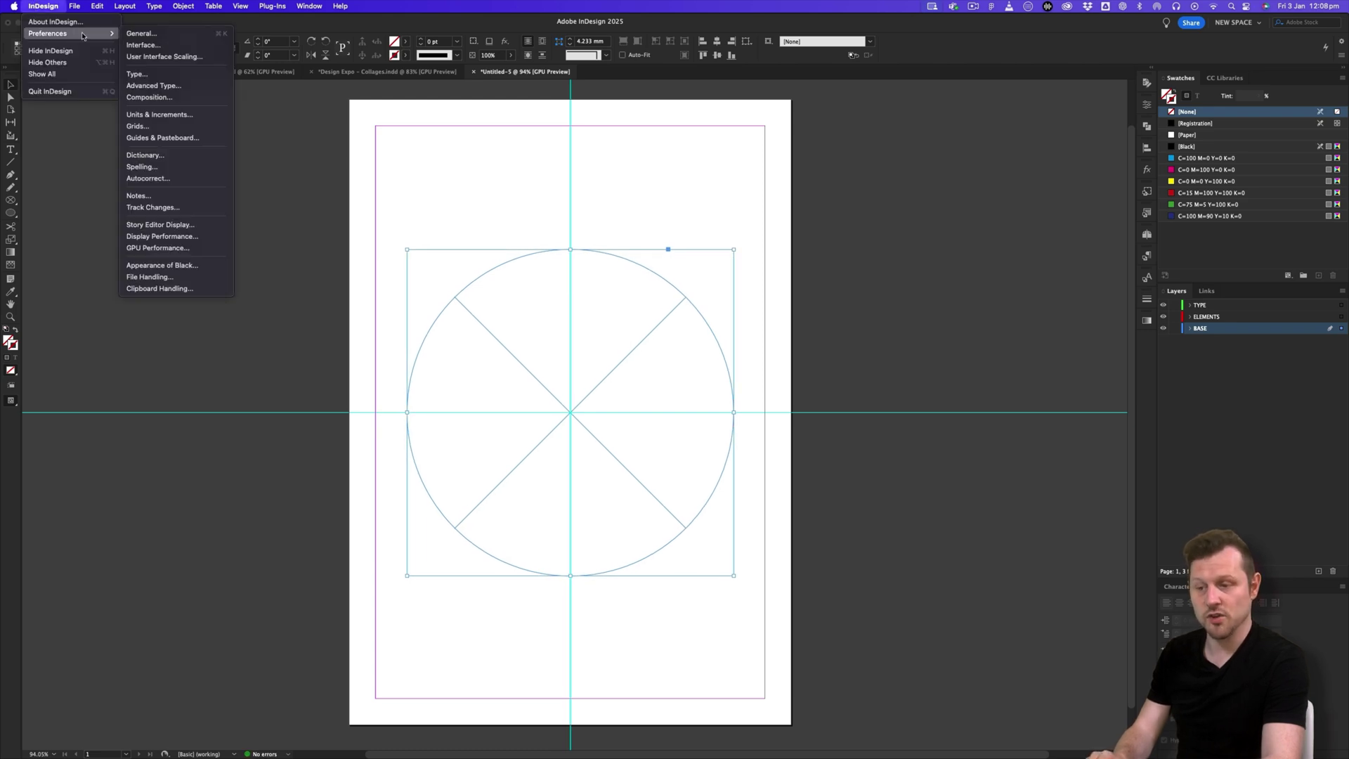
{"action": "left_click", "coordinate": [159, 115]}
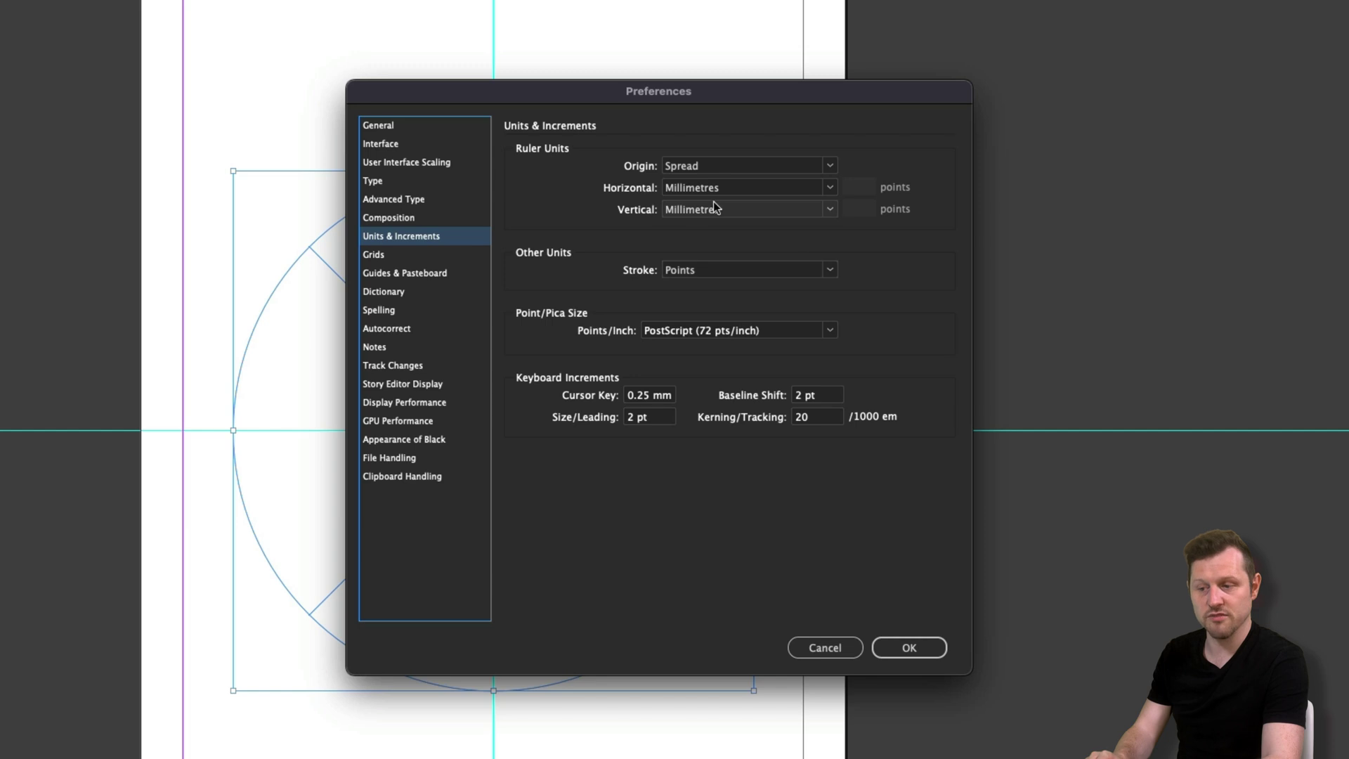
{"action": "left_click", "coordinate": [828, 188]}
{"action": "left_click", "coordinate": [695, 274]}
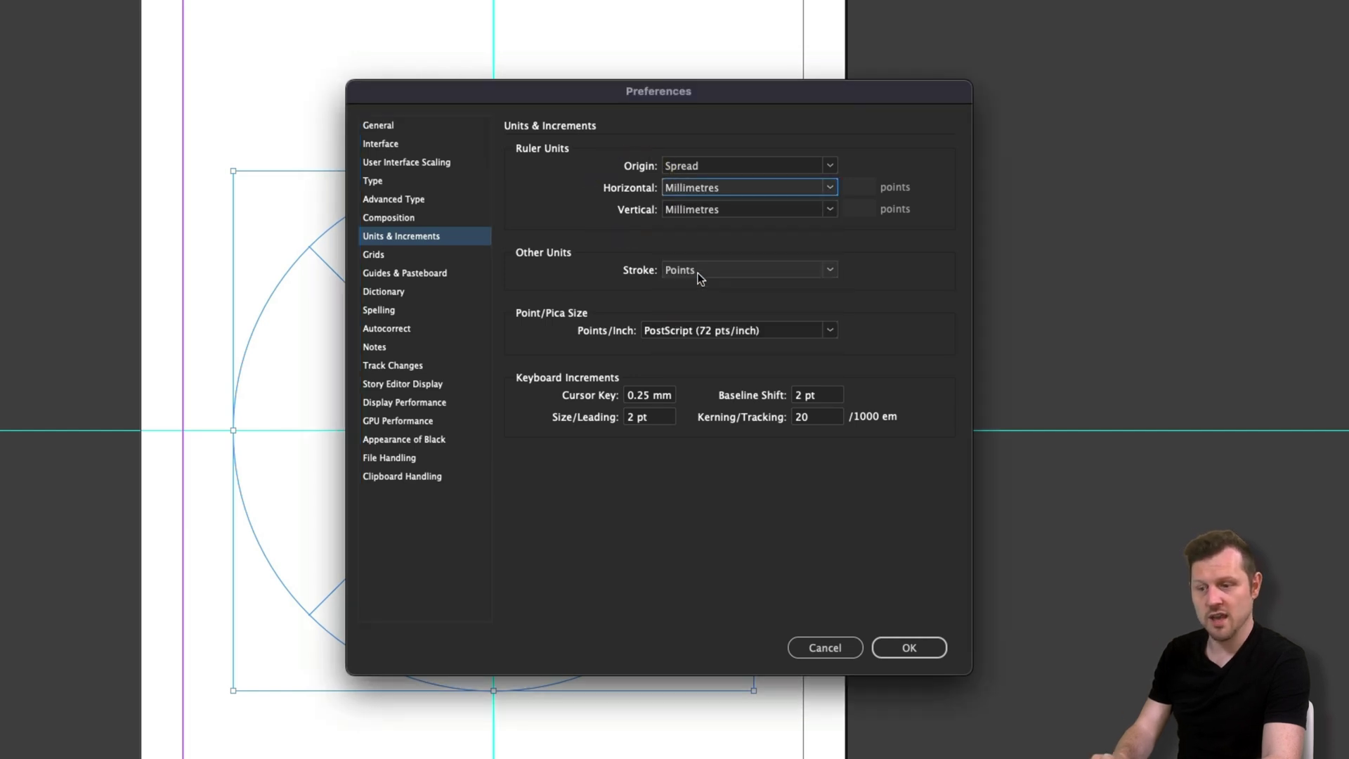
{"action": "left_click", "coordinate": [828, 208]}
{"action": "left_click", "coordinate": [703, 329]}
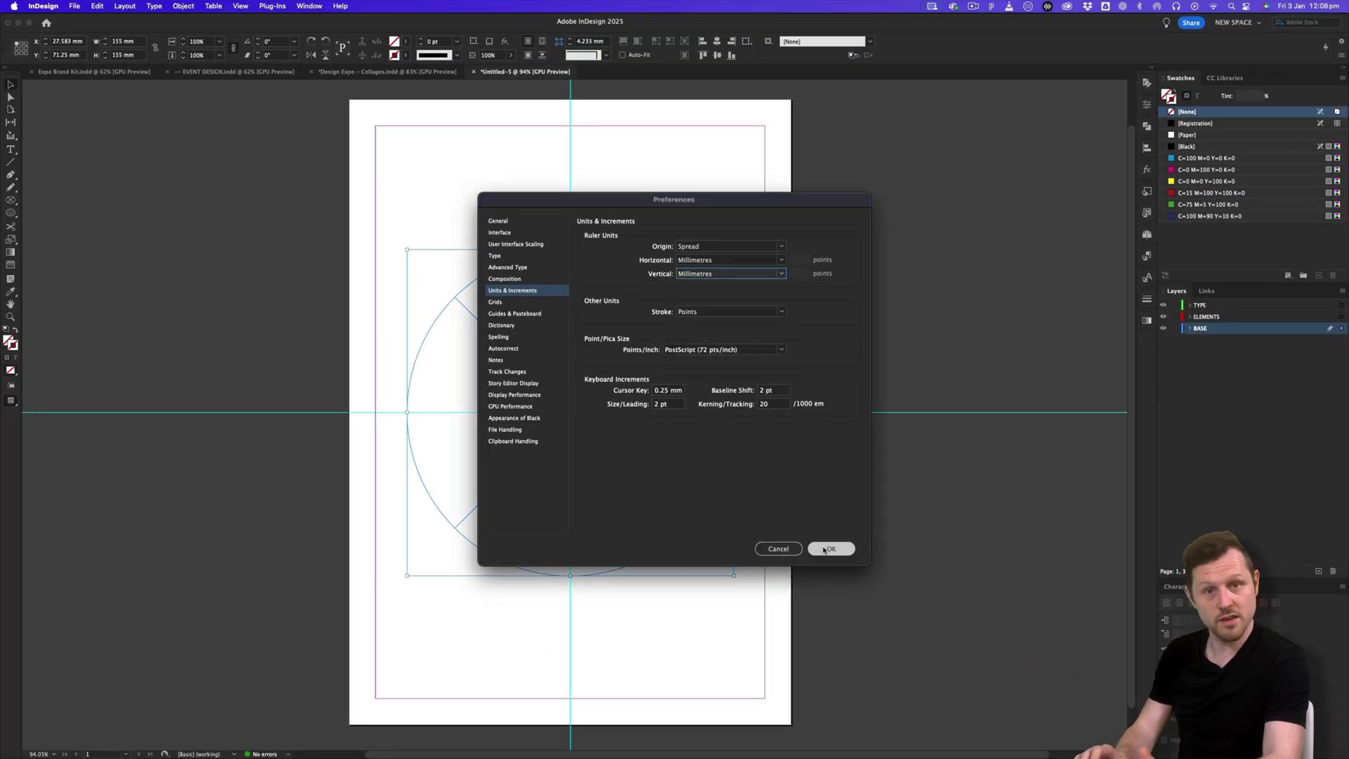
{"action": "left_click", "coordinate": [851, 573]}
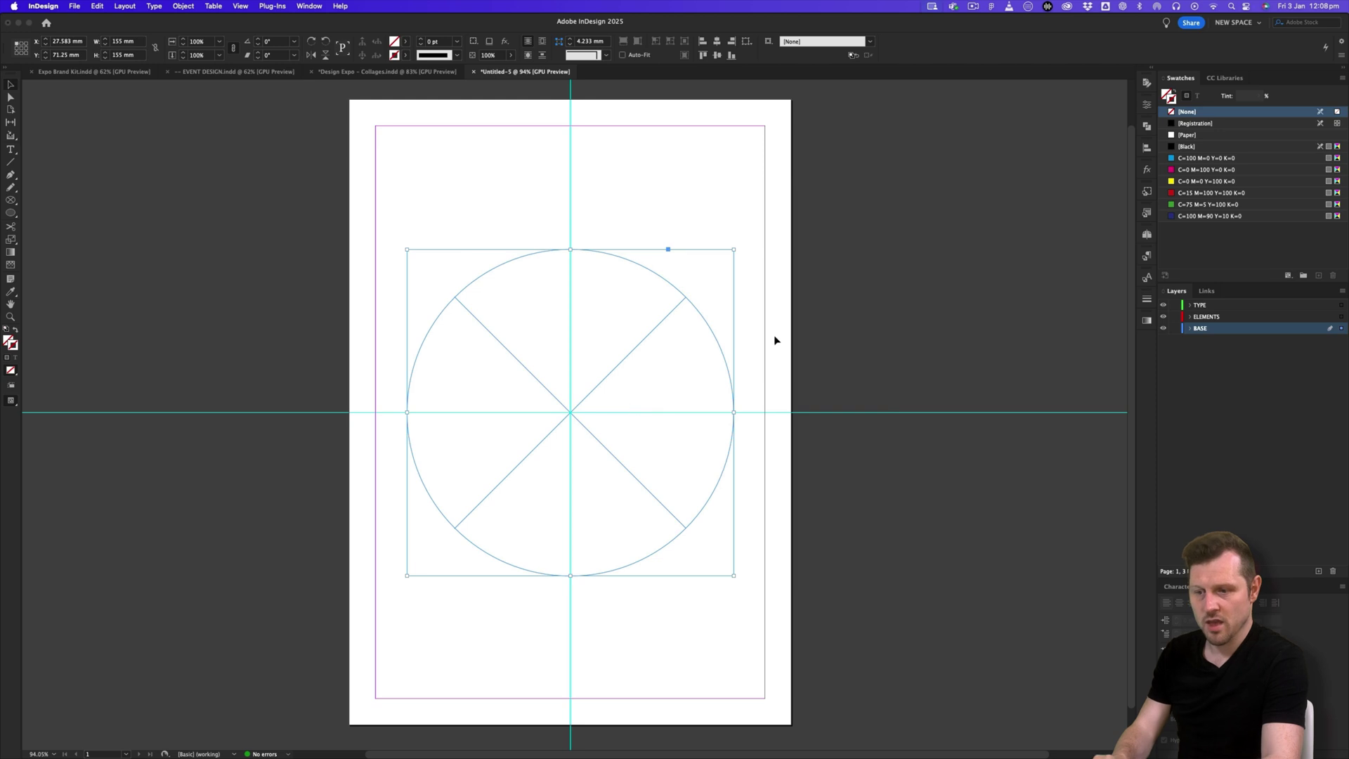
{"action": "left_click", "coordinate": [760, 341]}
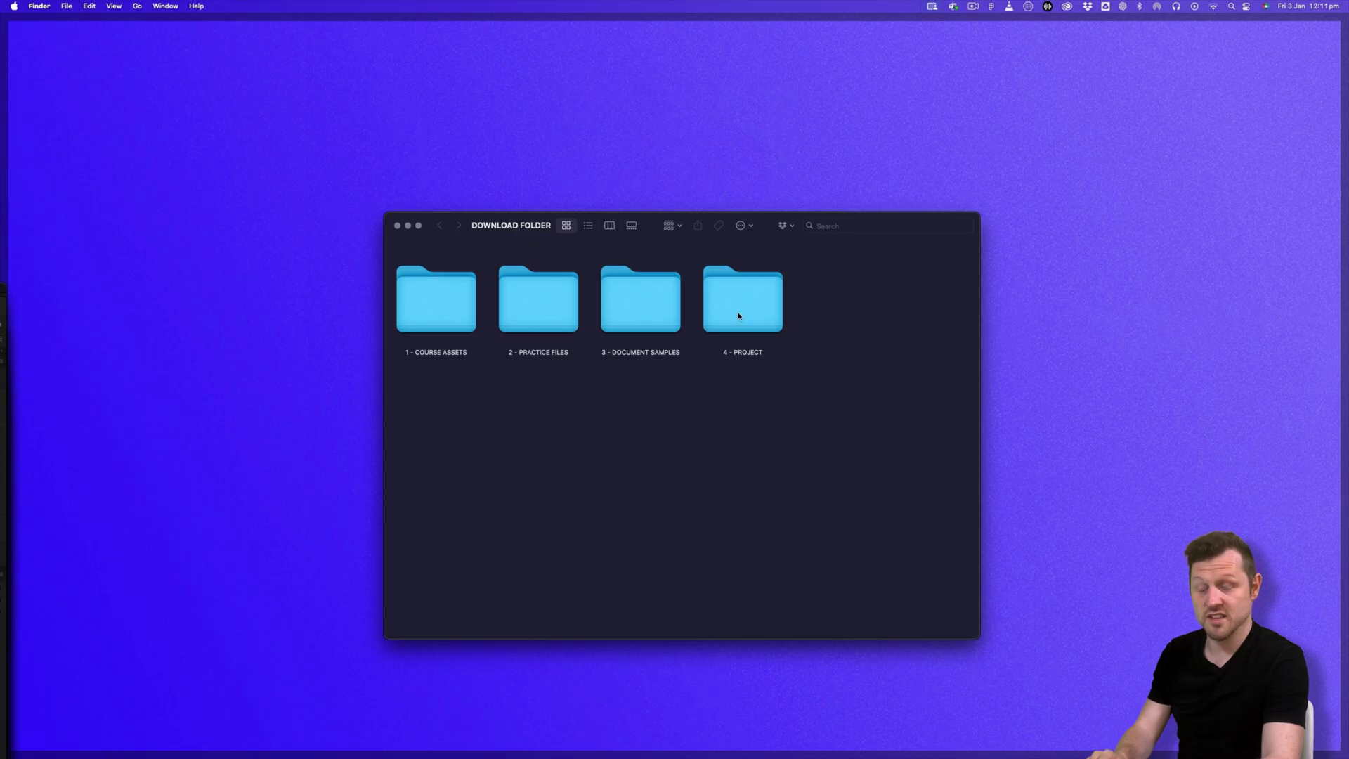
In Finder, open Expo Brand Kit.indd from 4 - PROJECT, inside the DESIGN EXPO folder's 1 - MEDIA KIT subfolder.
{"action": "double_click", "coordinate": [738, 316]}
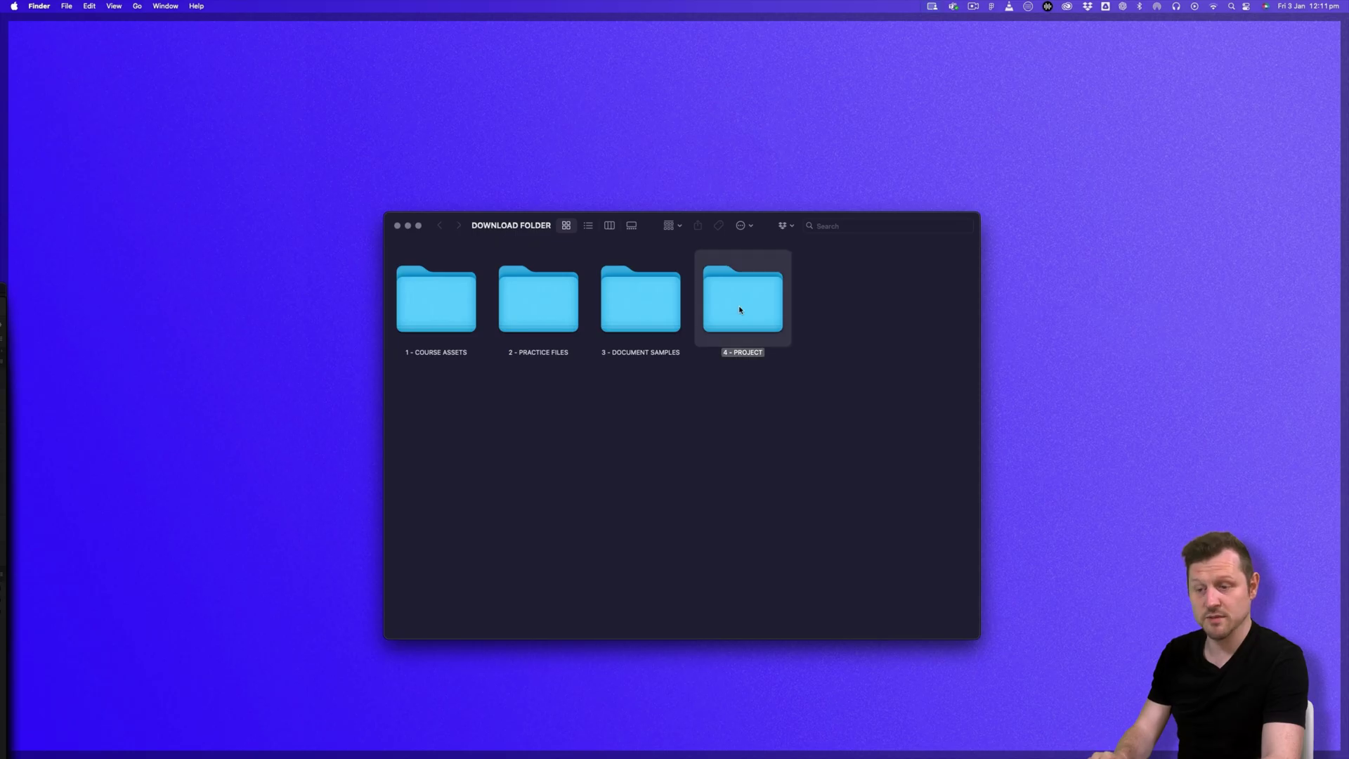
{"action": "double_click", "coordinate": [465, 305]}
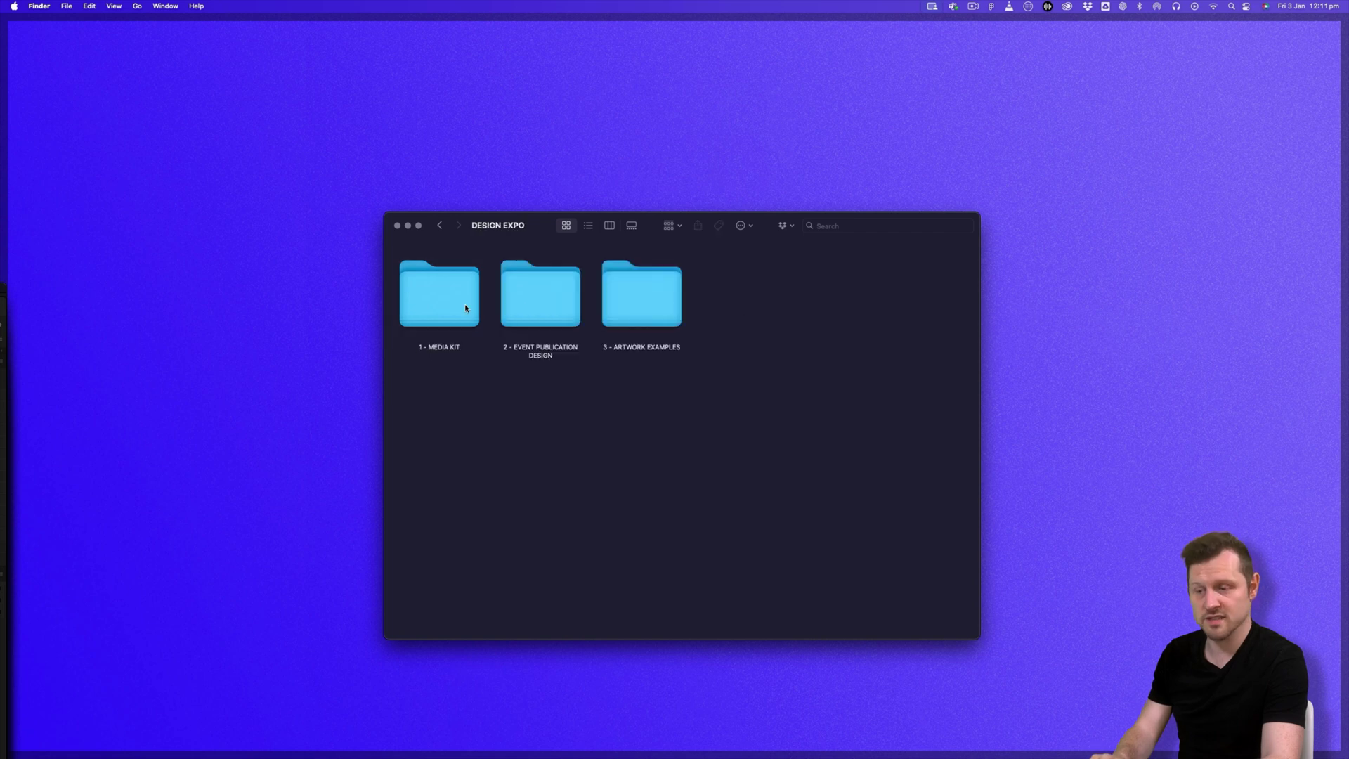
{"action": "double_click", "coordinate": [461, 303]}
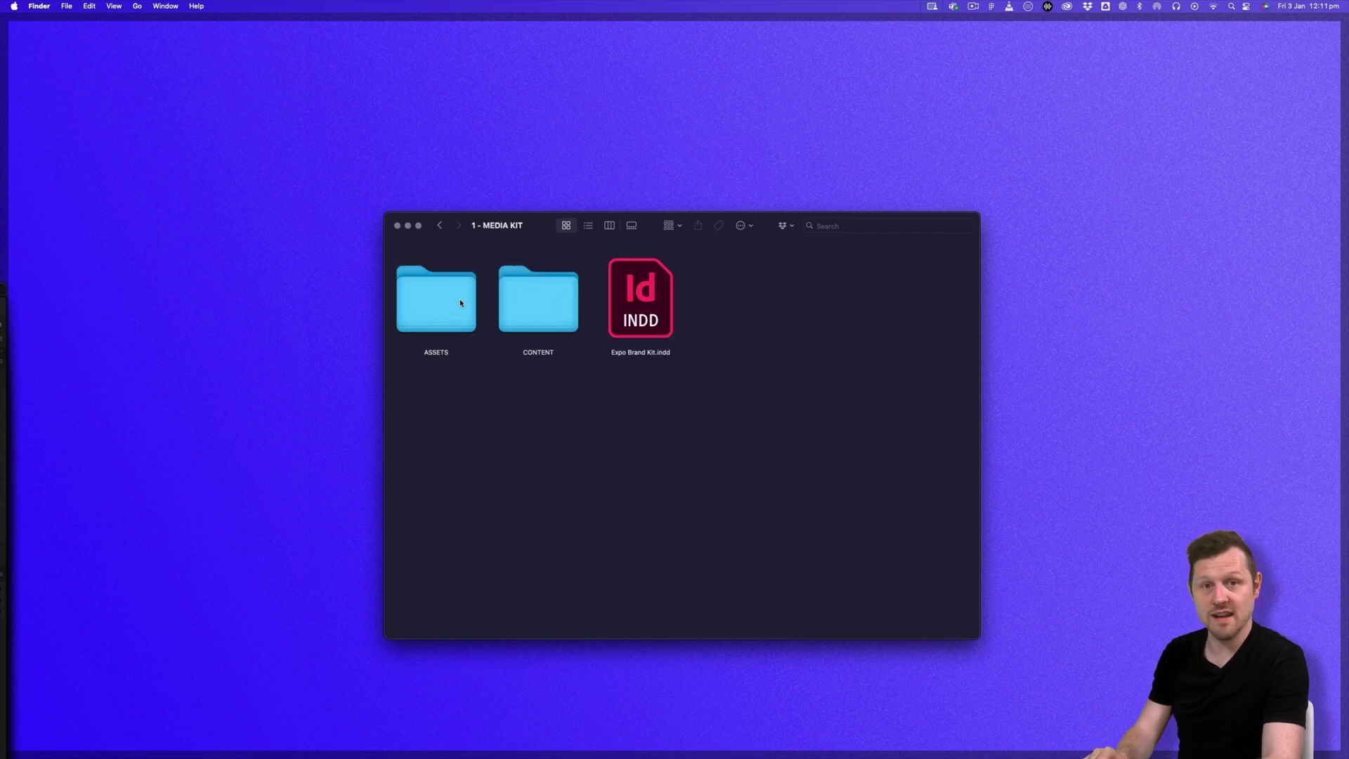
{"action": "left_click", "coordinate": [647, 296]}
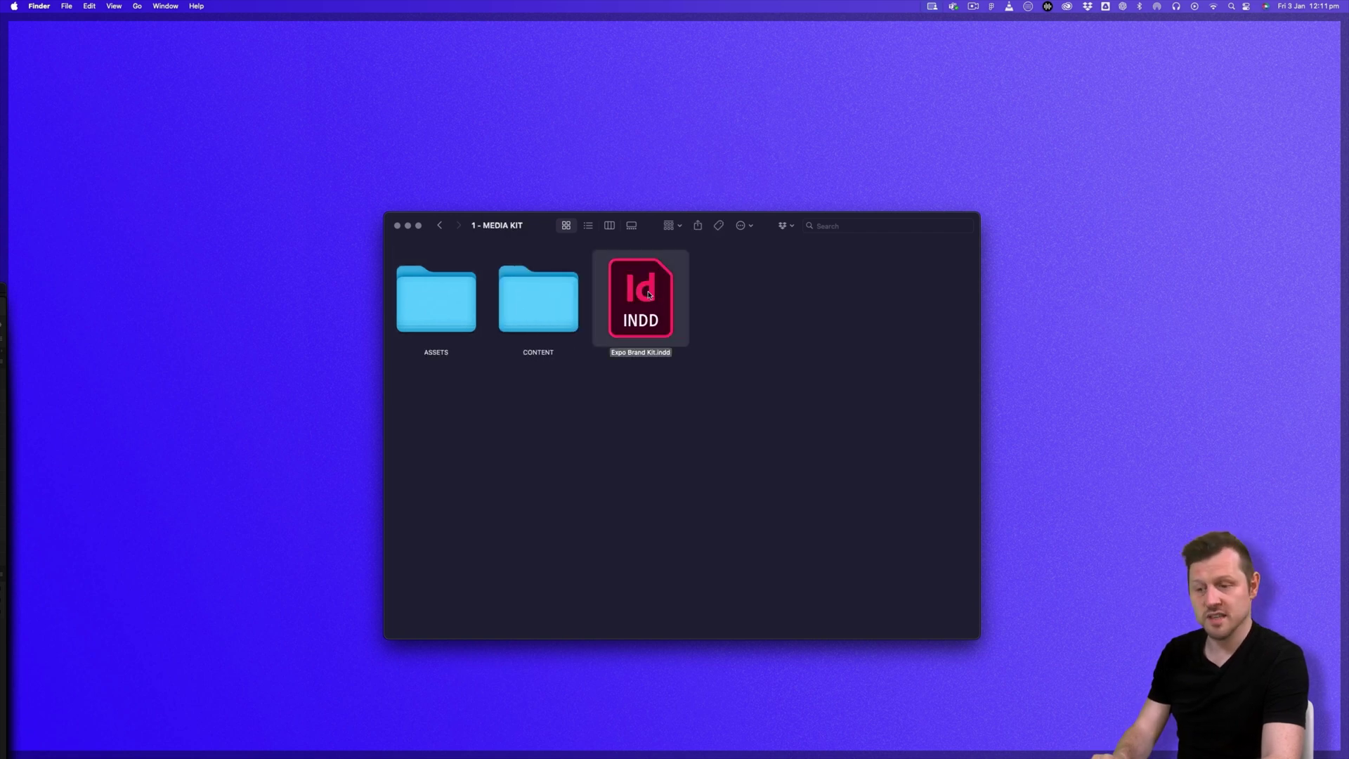
{"action": "double_click", "coordinate": [641, 318]}
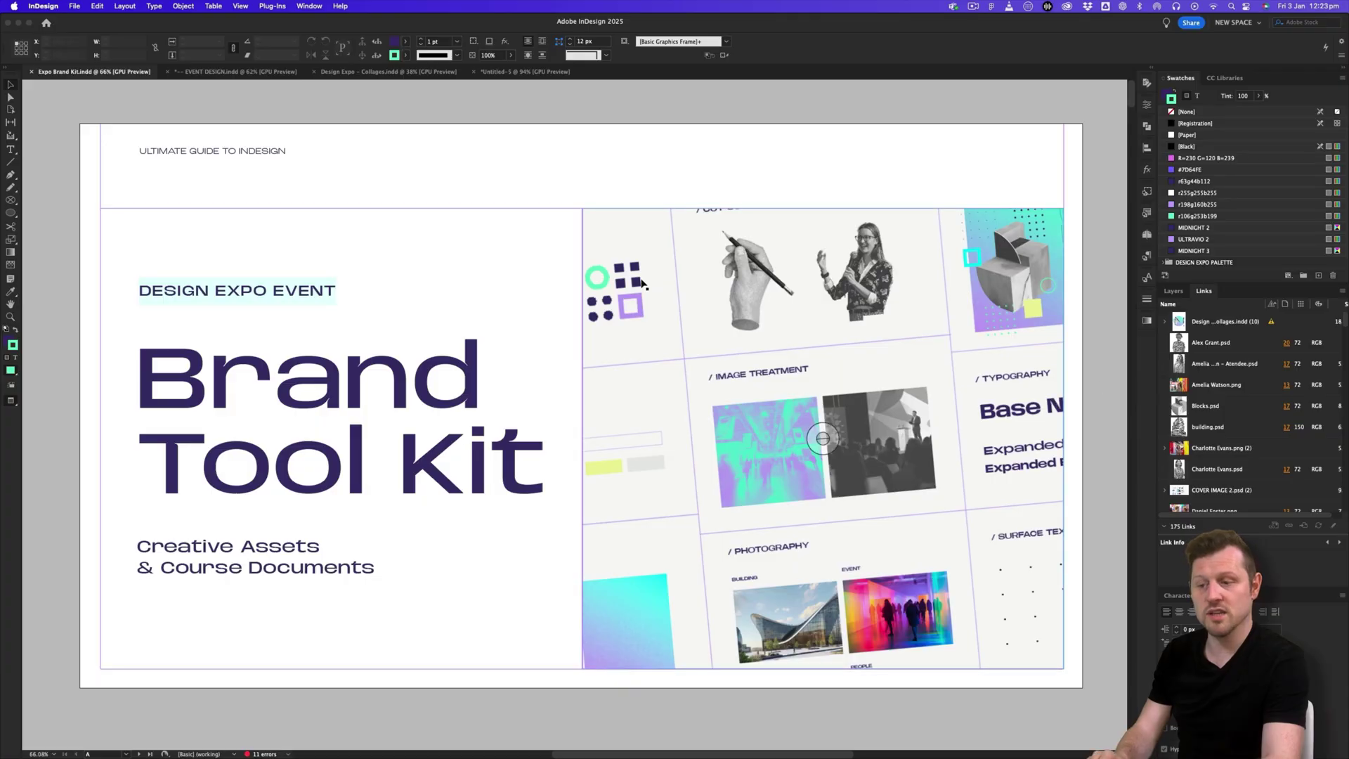
Look through the brand kit as far as the Tool Kit At a Glance page and examine its gradient samples.
{"action": "scroll", "coordinate": [653, 333], "scroll_direction": "down", "scroll_amount": 10}
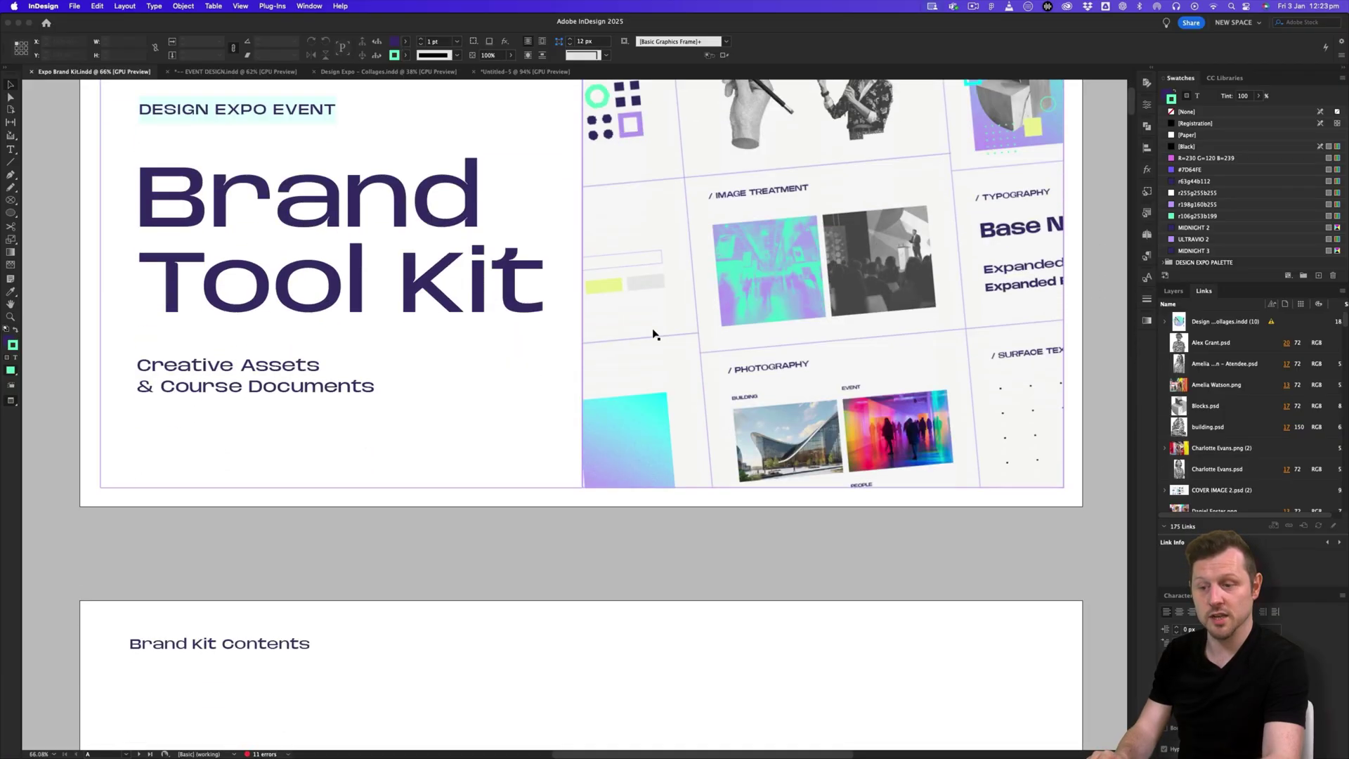
{"action": "scroll", "coordinate": [653, 334], "scroll_direction": "down", "scroll_amount": 10}
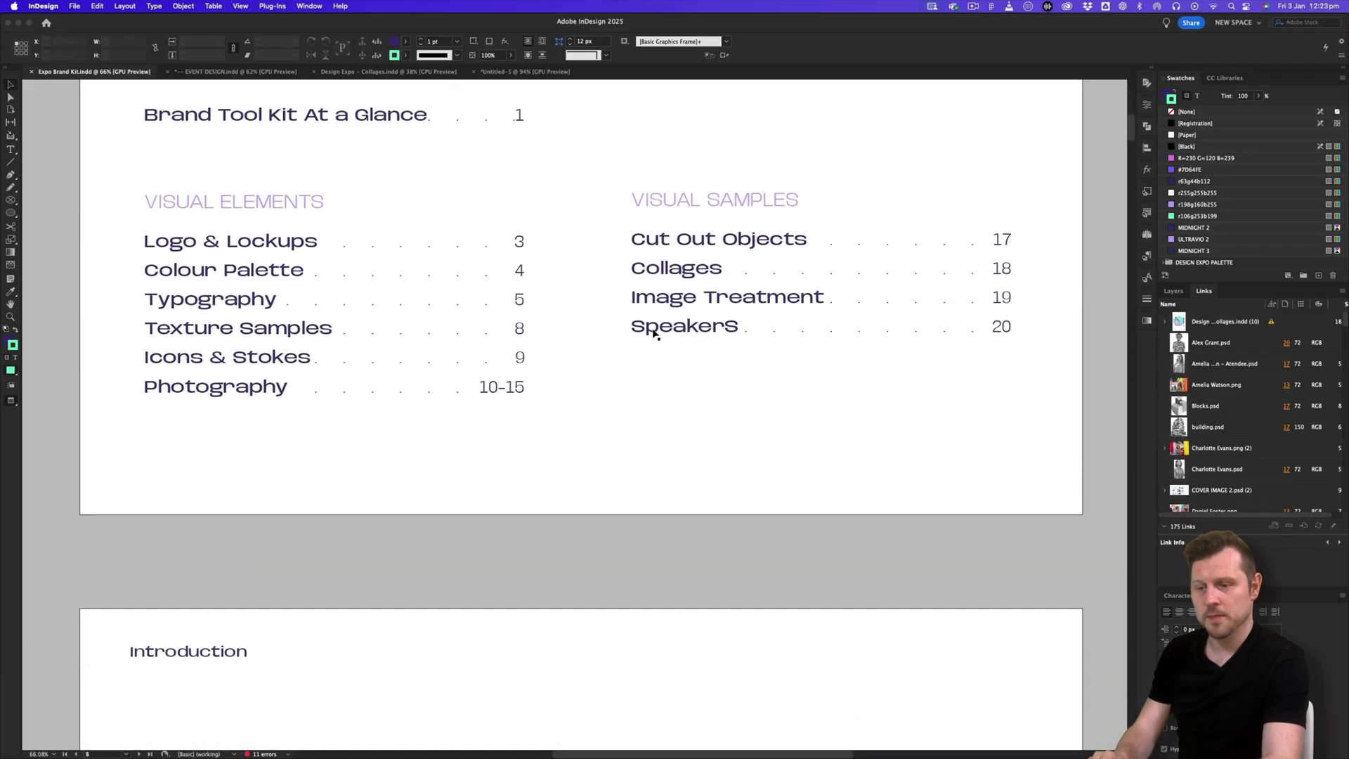
{"action": "scroll", "coordinate": [653, 334], "scroll_direction": "down", "scroll_amount": 10}
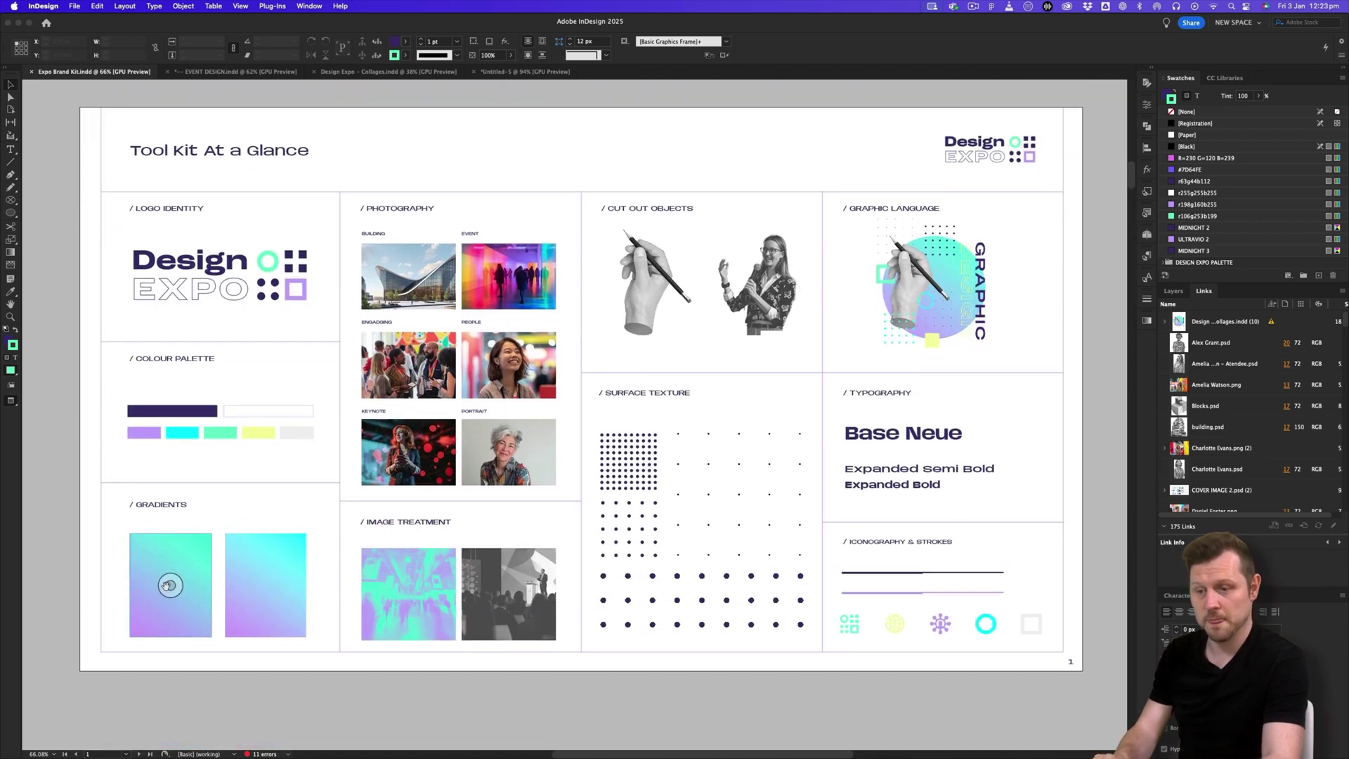
In the untitled collage document, place the green gradient PSD from the media kit's 3 - Graphic Textures assets, Gradient subfolder, inside the circular frame.
{"action": "left_click", "coordinate": [527, 72]}
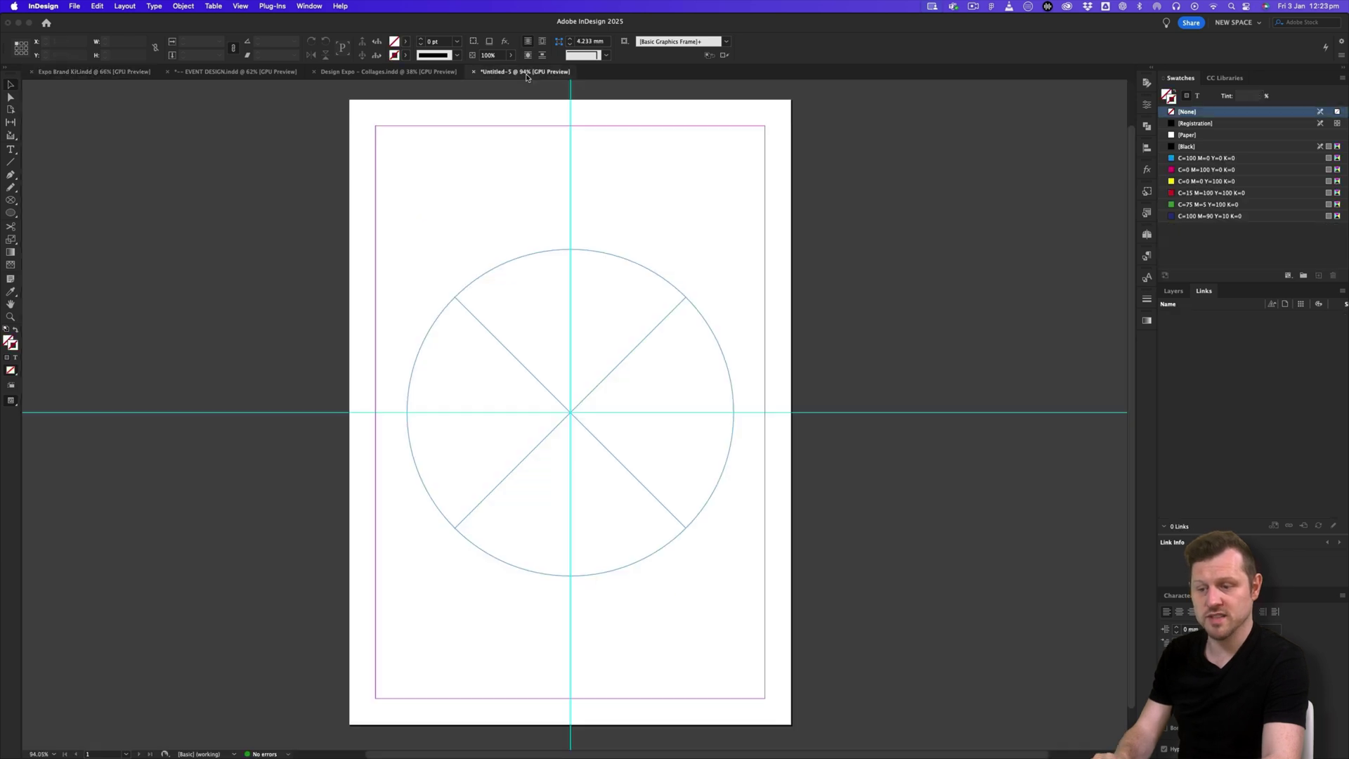
{"action": "left_click_drag", "start_coordinate": [825, 376], "coordinate": [693, 359]}
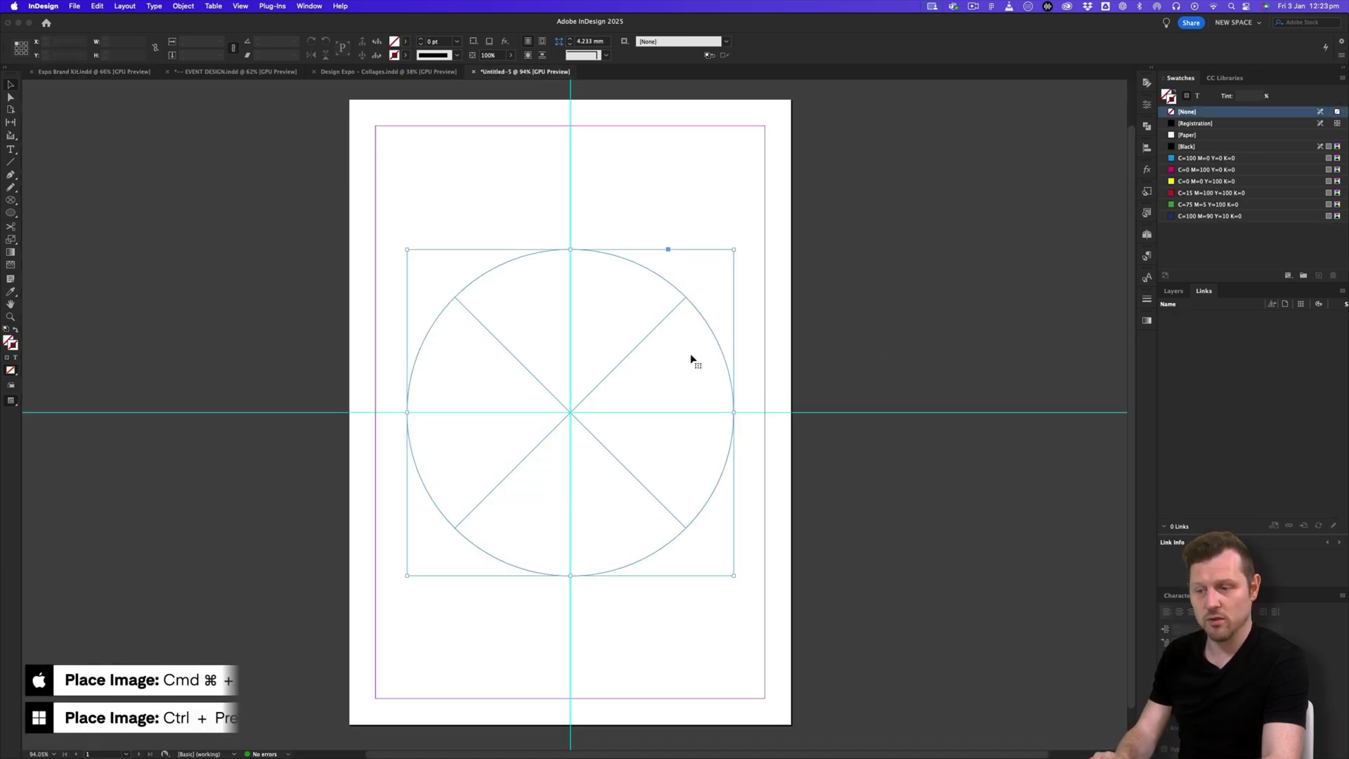
{"action": "key", "text": "super+d"}
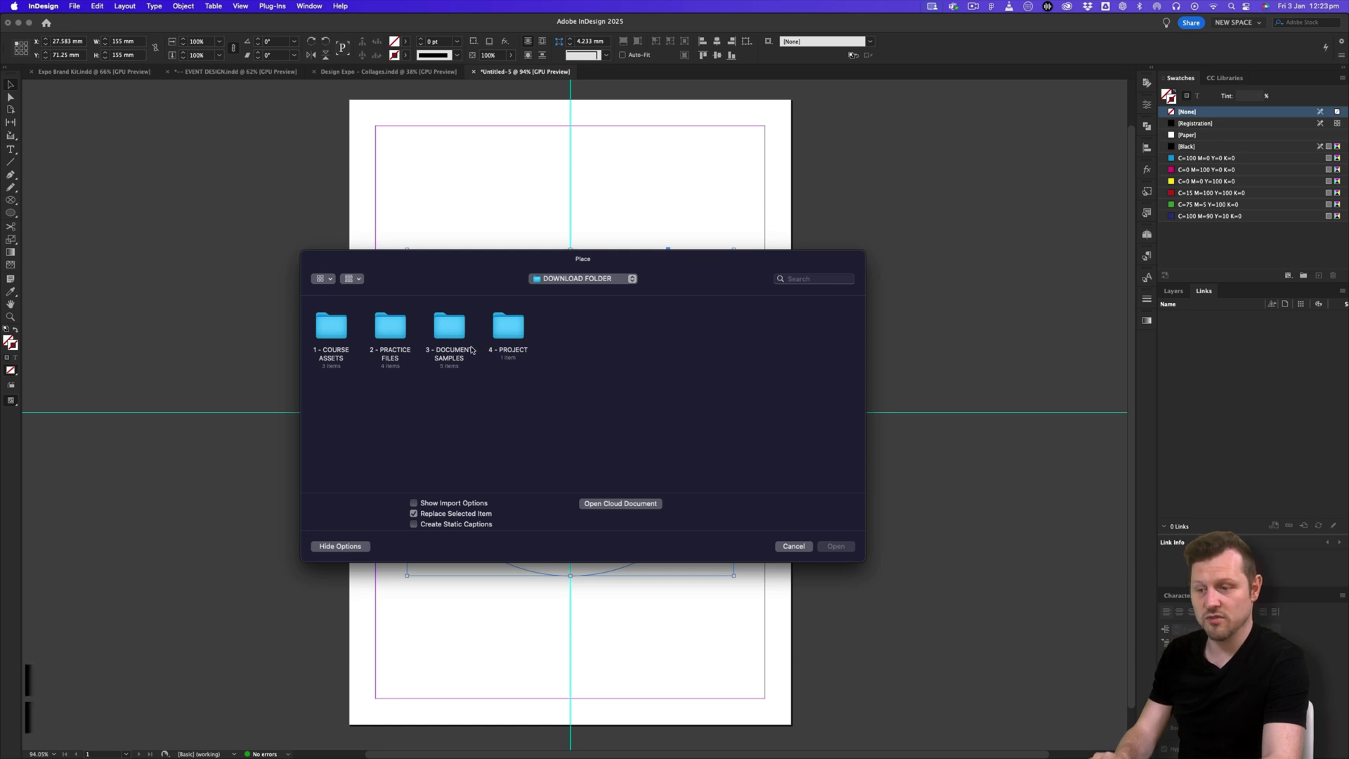
{"action": "double_click", "coordinate": [514, 330]}
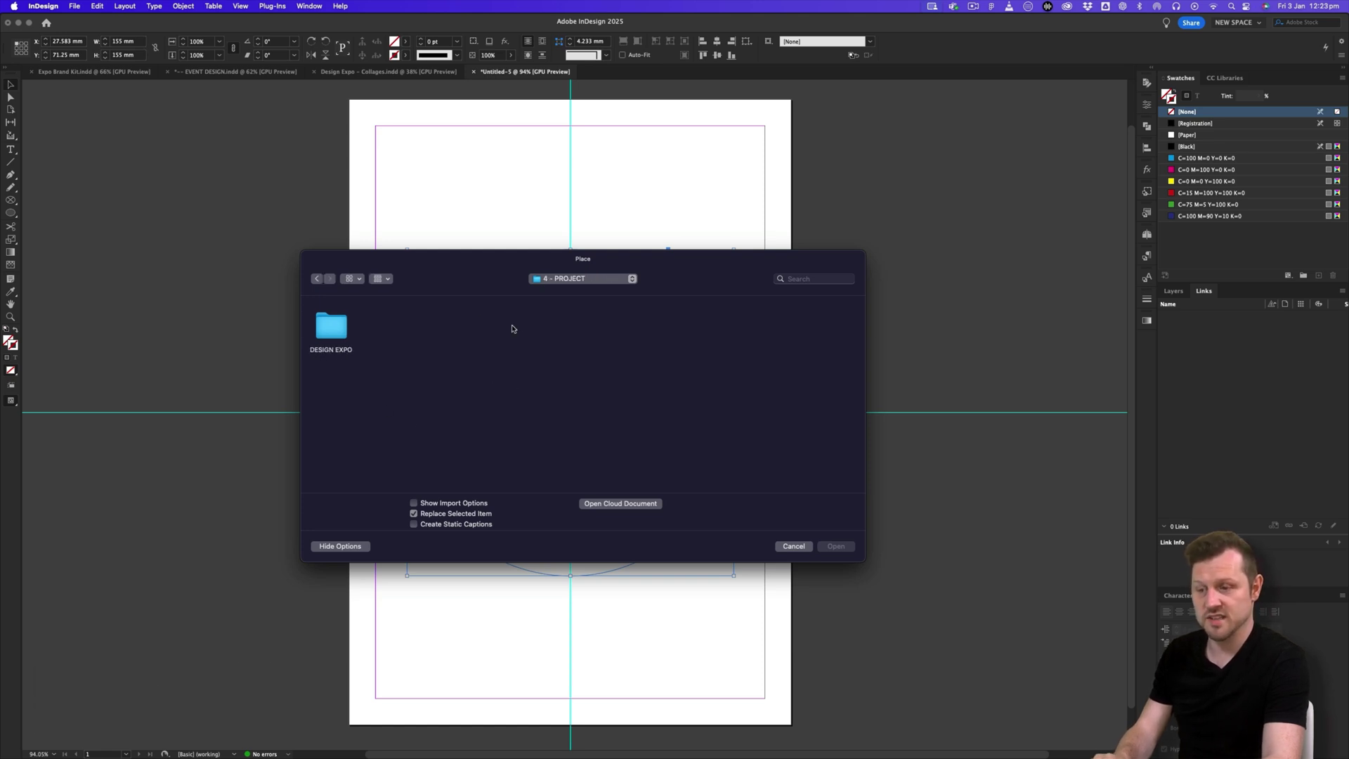
{"action": "double_click", "coordinate": [334, 330]}
{"action": "double_click", "coordinate": [334, 331]}
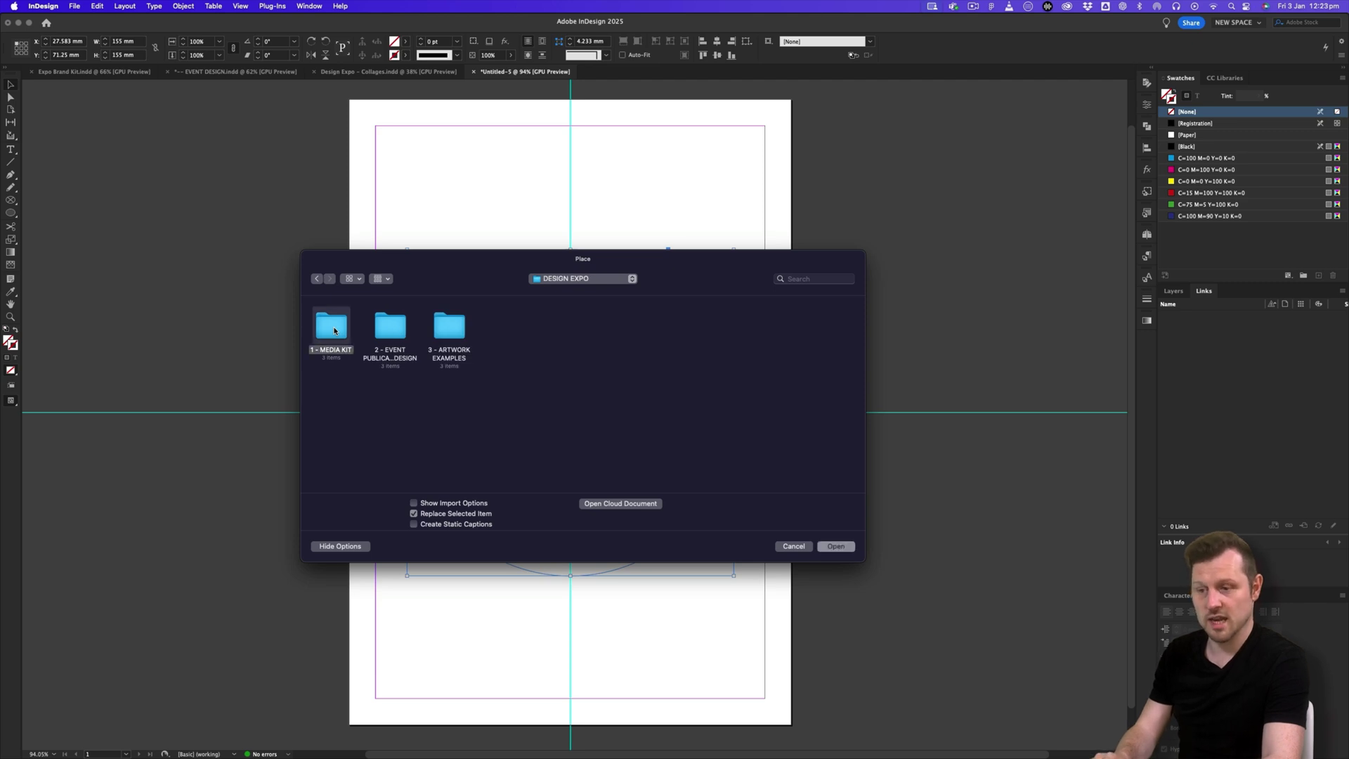
{"action": "double_click", "coordinate": [334, 330]}
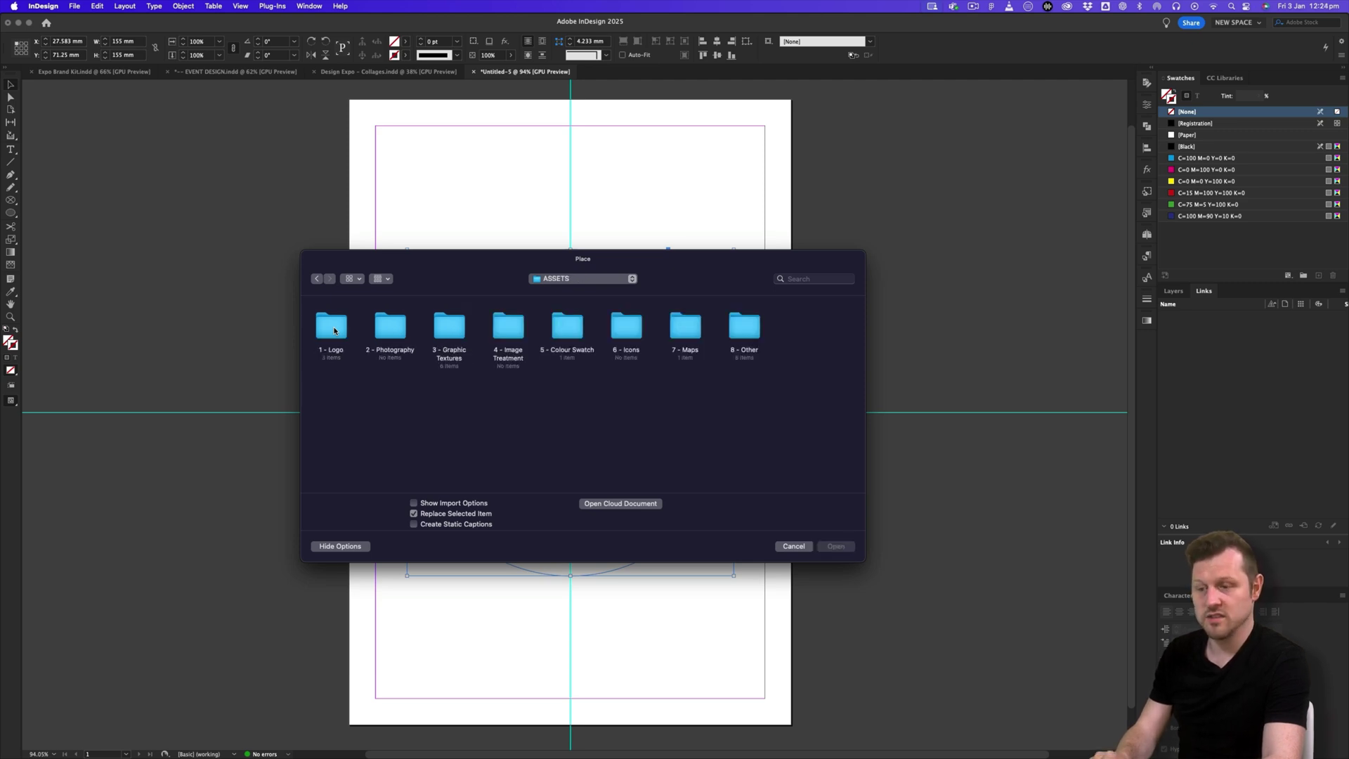
{"action": "double_click", "coordinate": [446, 326]}
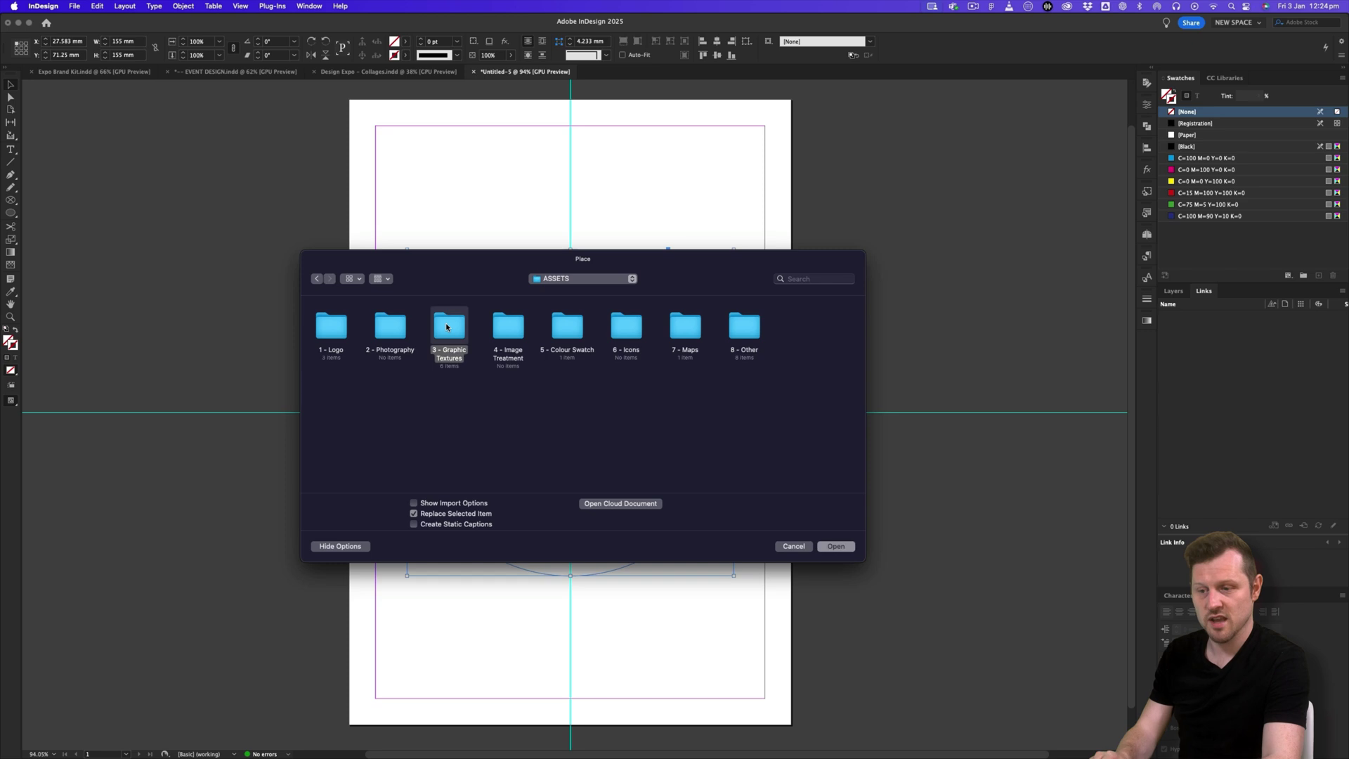
{"action": "double_click", "coordinate": [448, 326]}
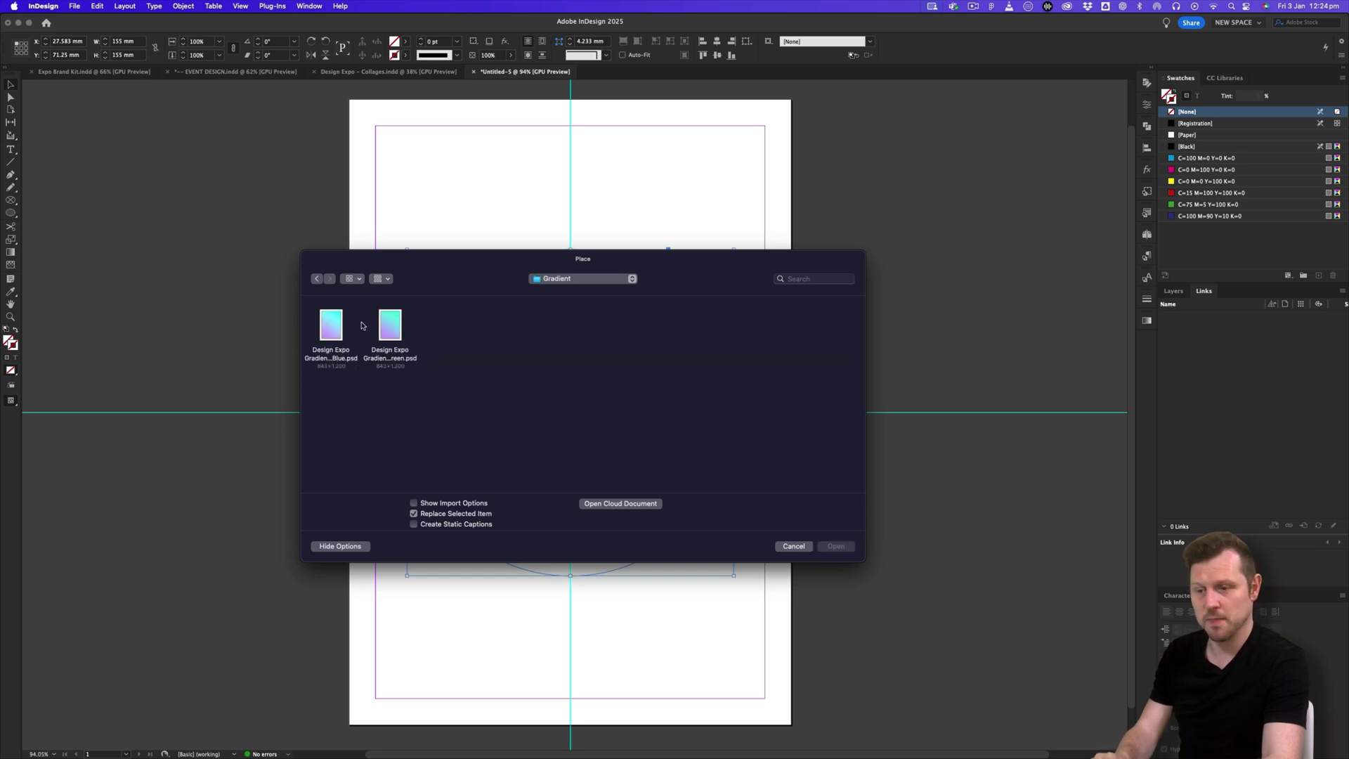
{"action": "double_click", "coordinate": [390, 320]}
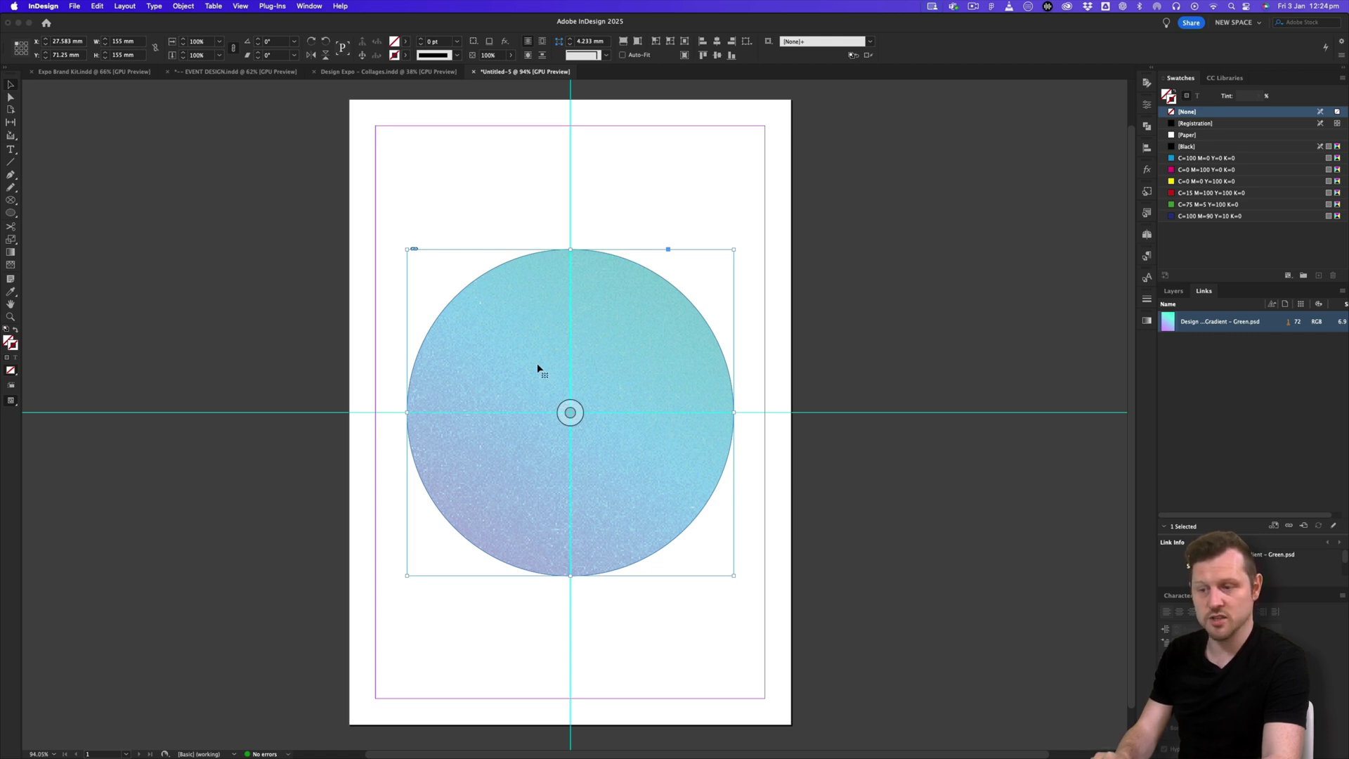
Fit the placed gradient to its circular frame with Fill Frame Proportionally.
{"action": "scroll", "coordinate": [620, 267], "scroll_direction": "up", "scroll_amount": 1}
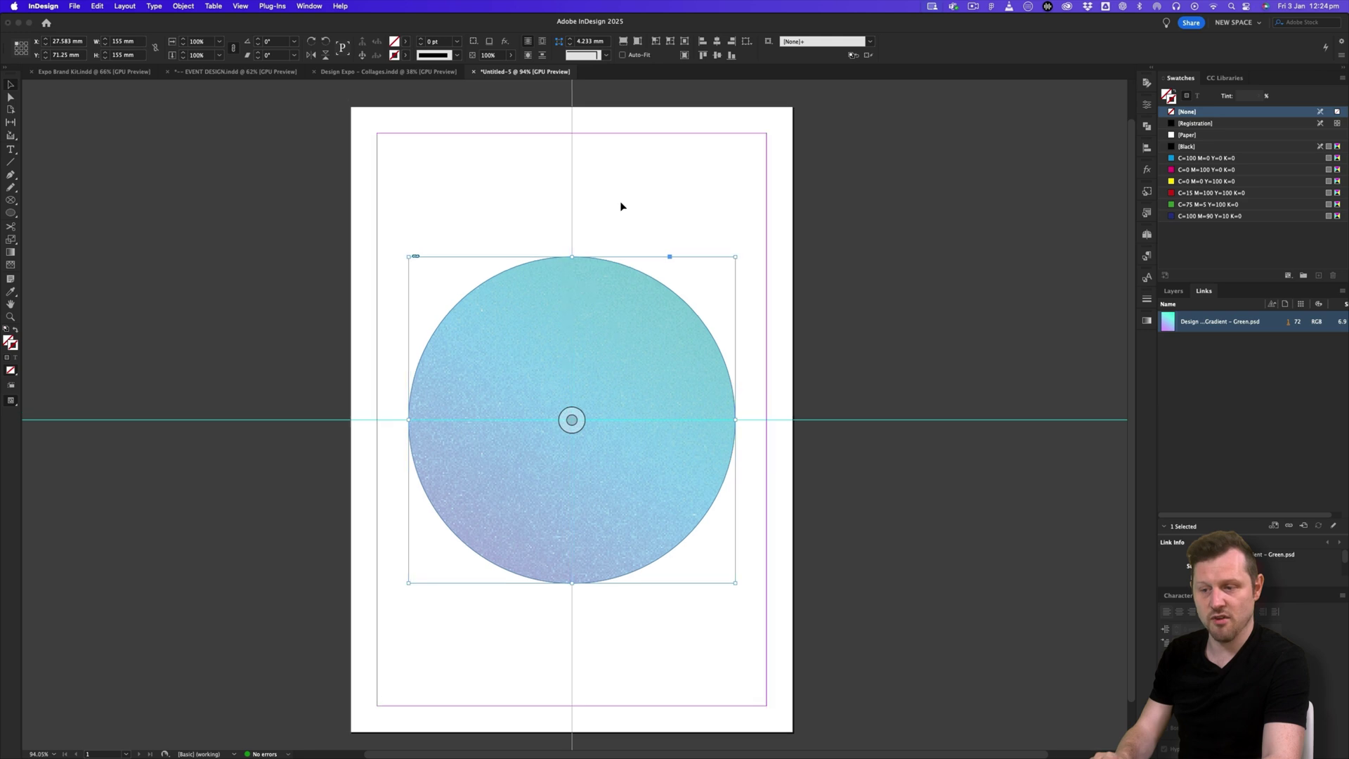
{"action": "left_click", "coordinate": [620, 205]}
{"action": "left_click", "coordinate": [670, 344]}
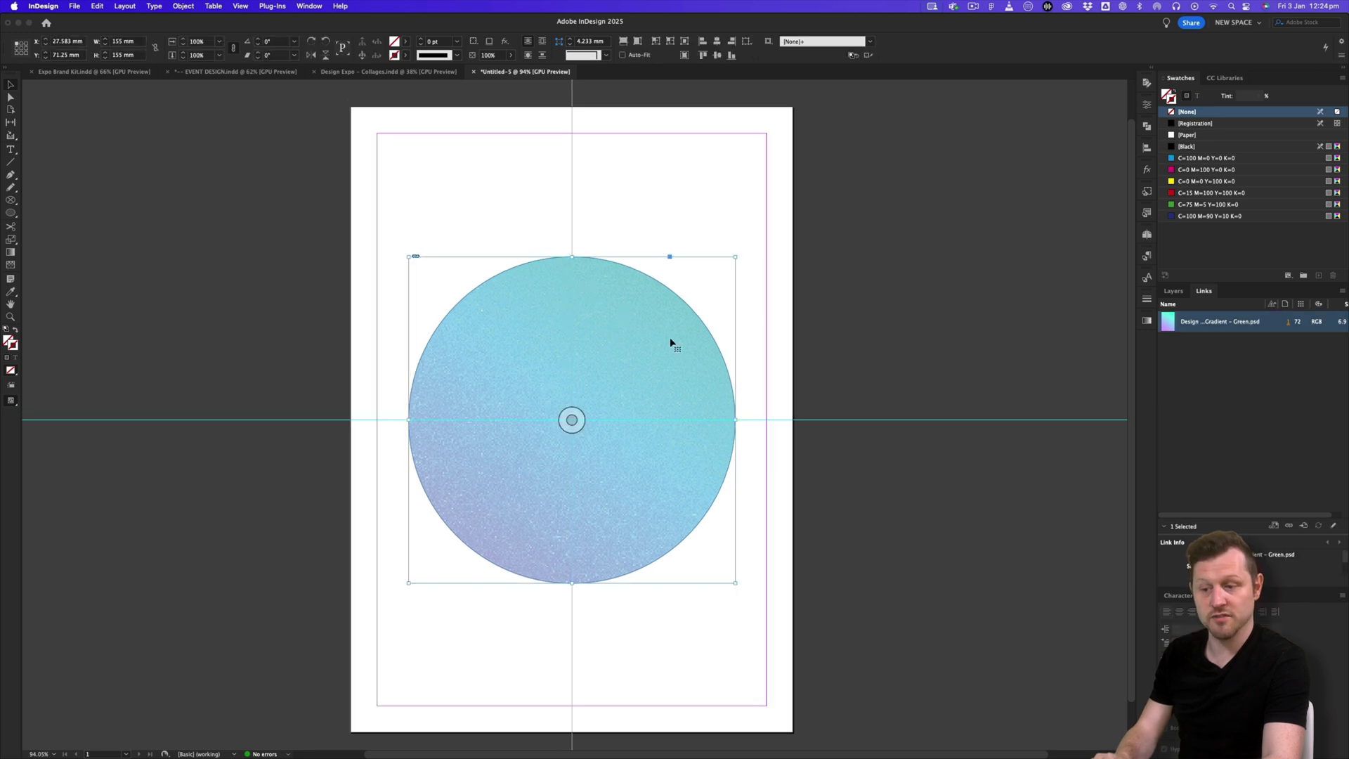
{"action": "right_click", "coordinate": [608, 347]}
{"action": "mouse_move", "coordinate": [694, 525]}
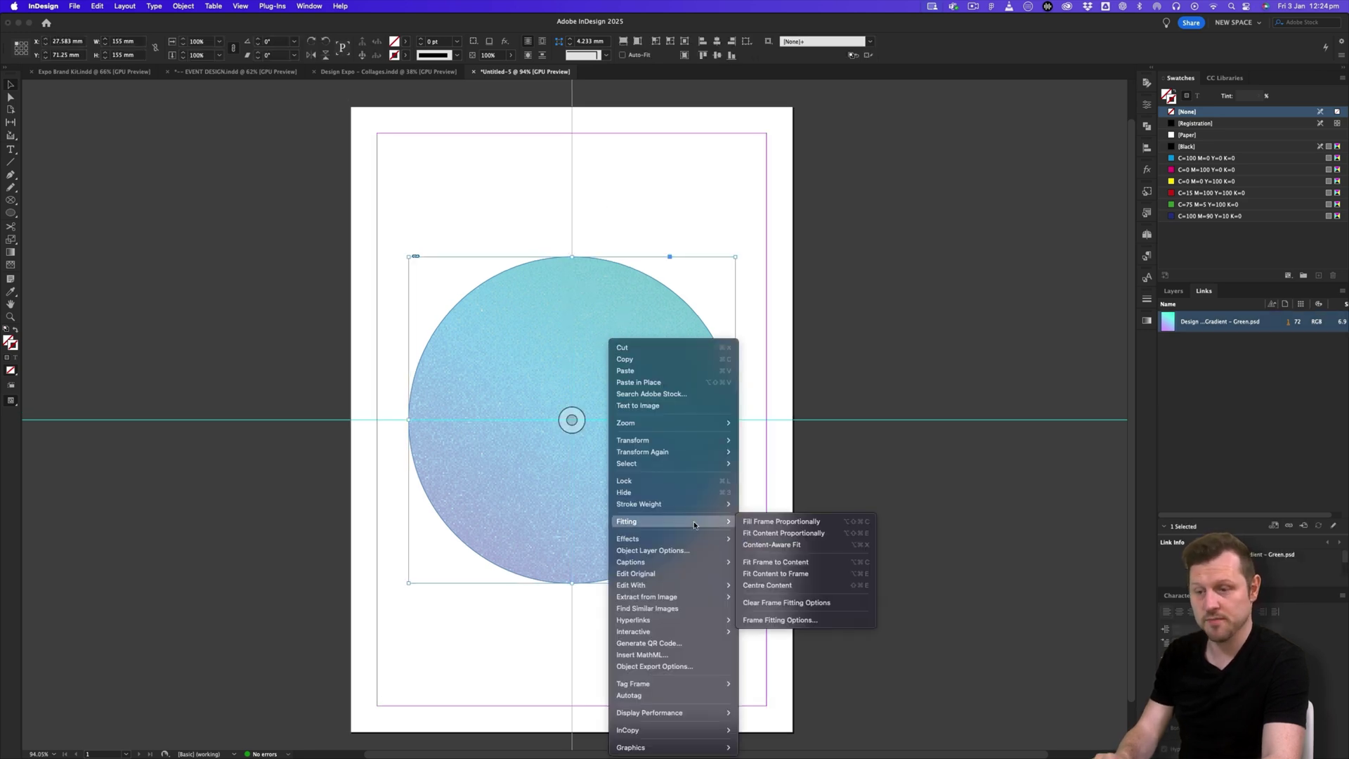
{"action": "left_click", "coordinate": [788, 522]}
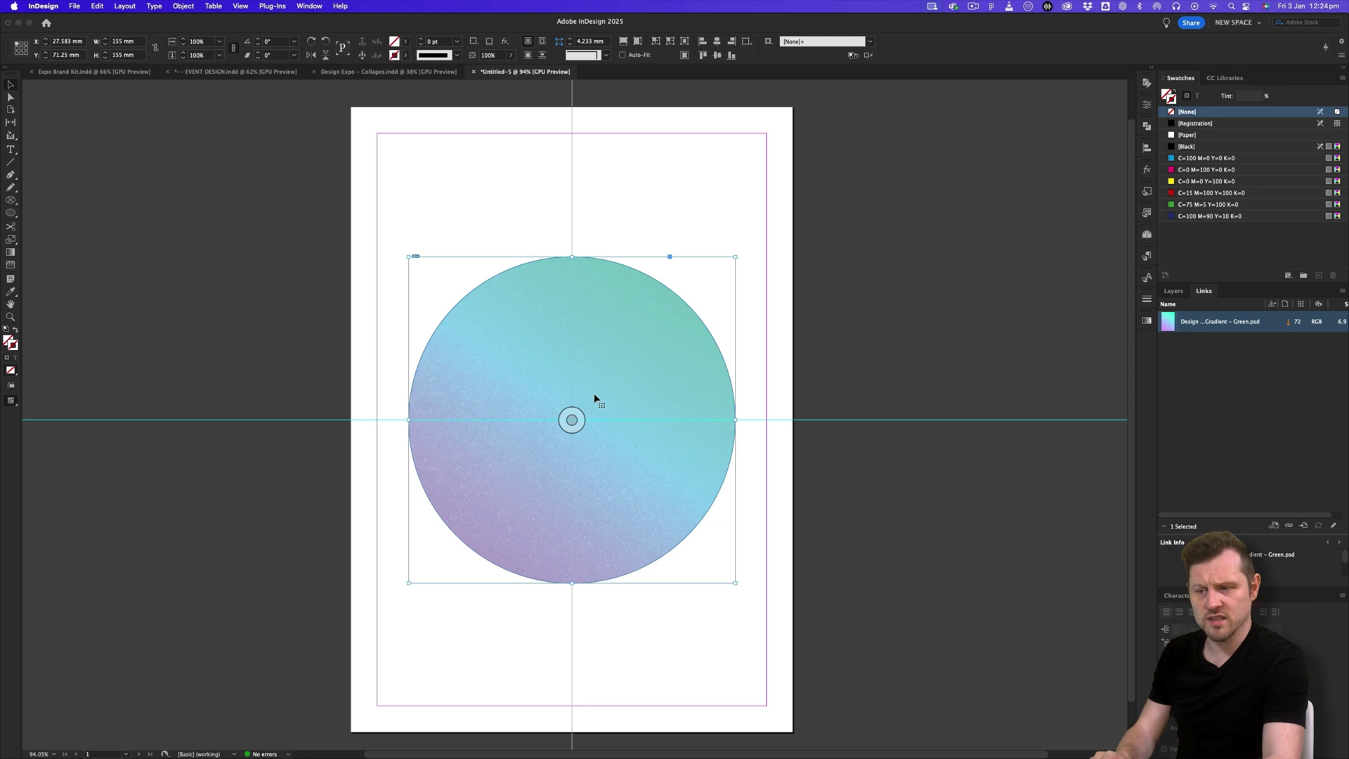
Set the document's transparency blend space to RGB so the gradient displays in its vivid screen colours.
{"action": "key", "text": "z"}
{"action": "left_click_drag", "start_coordinate": [521, 391], "coordinate": [599, 323]}
{"action": "left_click_drag", "start_coordinate": [599, 445], "coordinate": [615, 389]}
{"action": "key", "text": "v"}
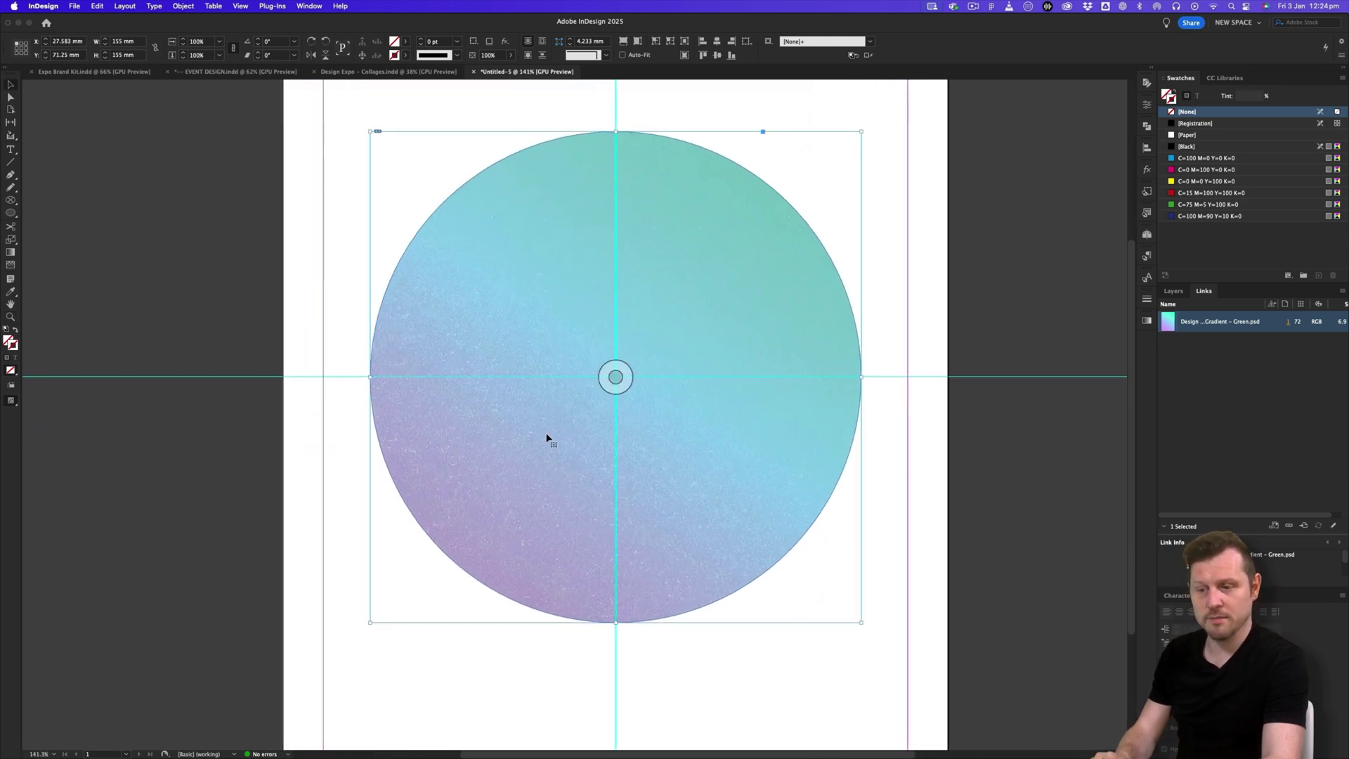
{"action": "left_click_drag", "start_coordinate": [740, 332], "coordinate": [725, 347]}
{"action": "left_click", "coordinate": [105, 7]}
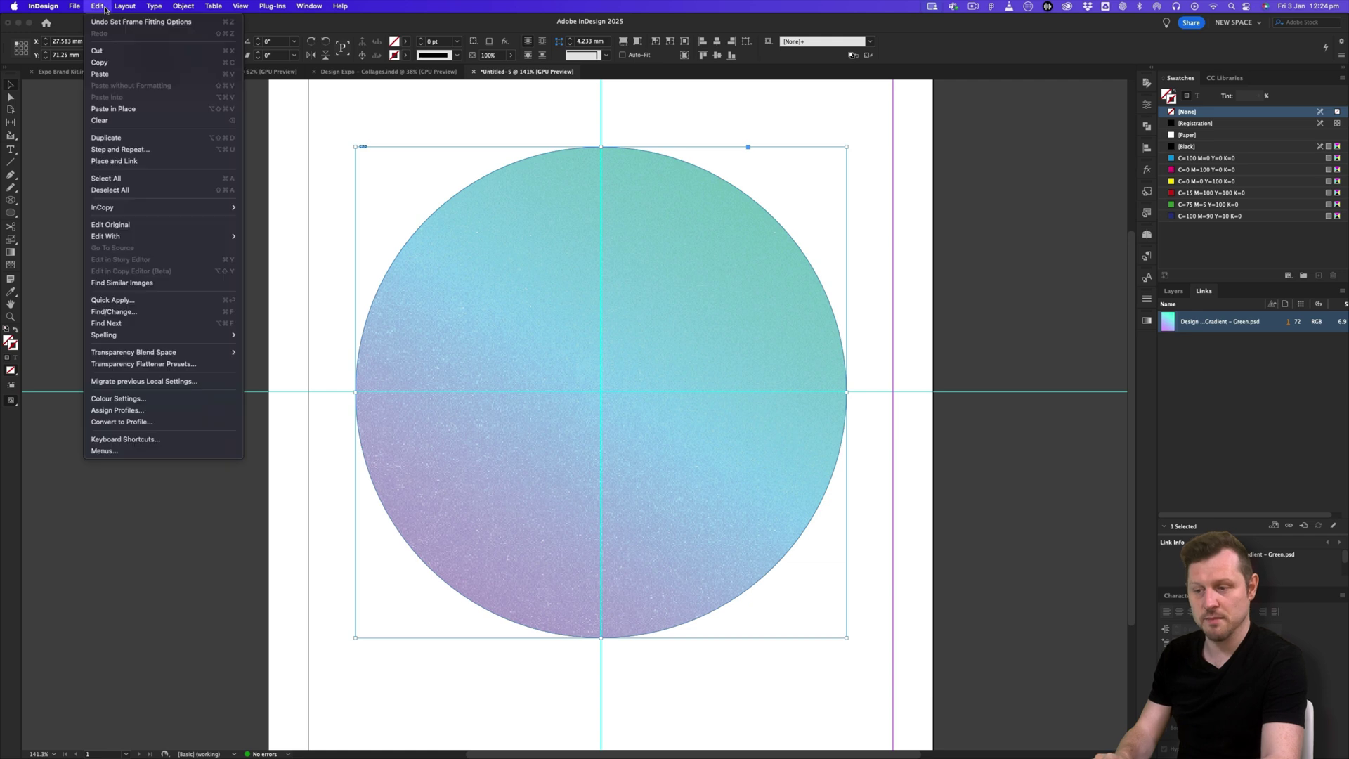
{"action": "mouse_move", "coordinate": [168, 354]}
{"action": "left_click", "coordinate": [276, 353]}
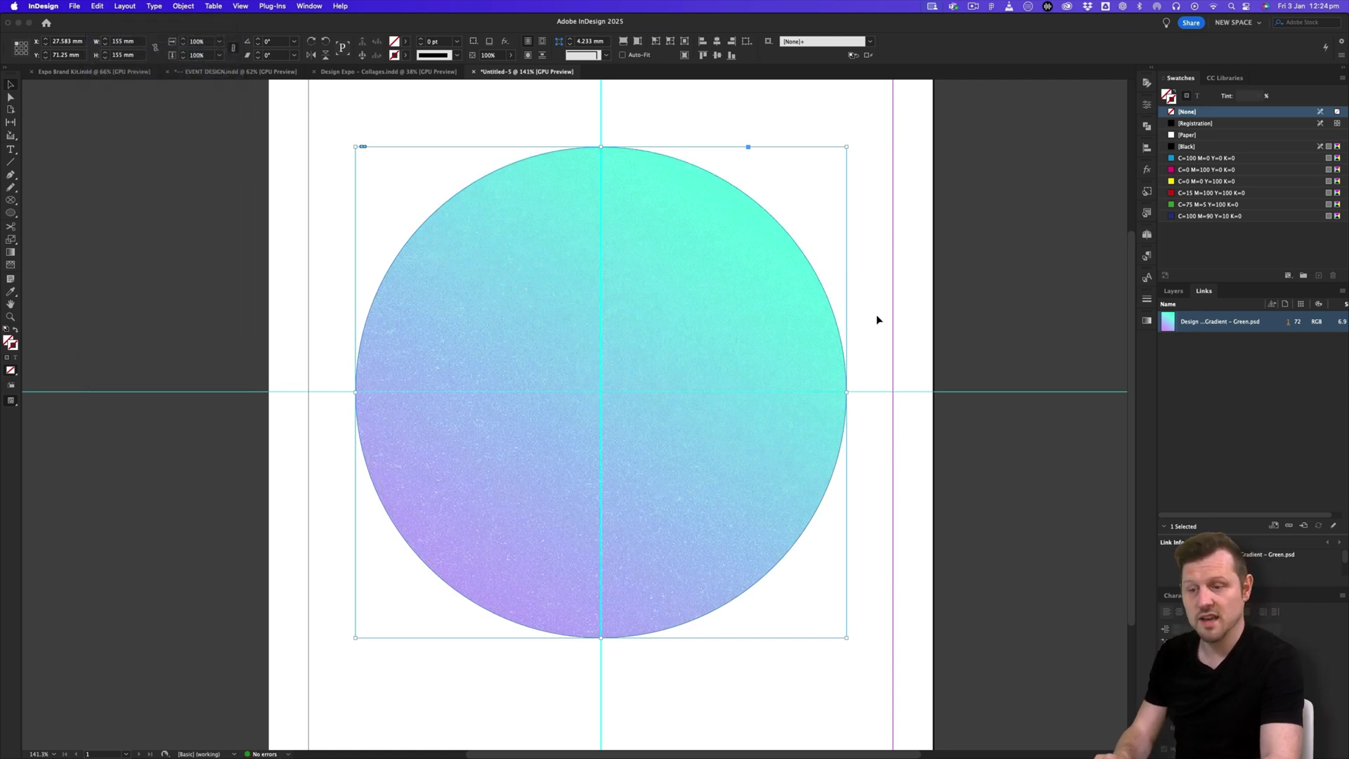
Change the document's display performance setting used to render the placed gradient.
{"action": "left_click", "coordinate": [238, 7]}
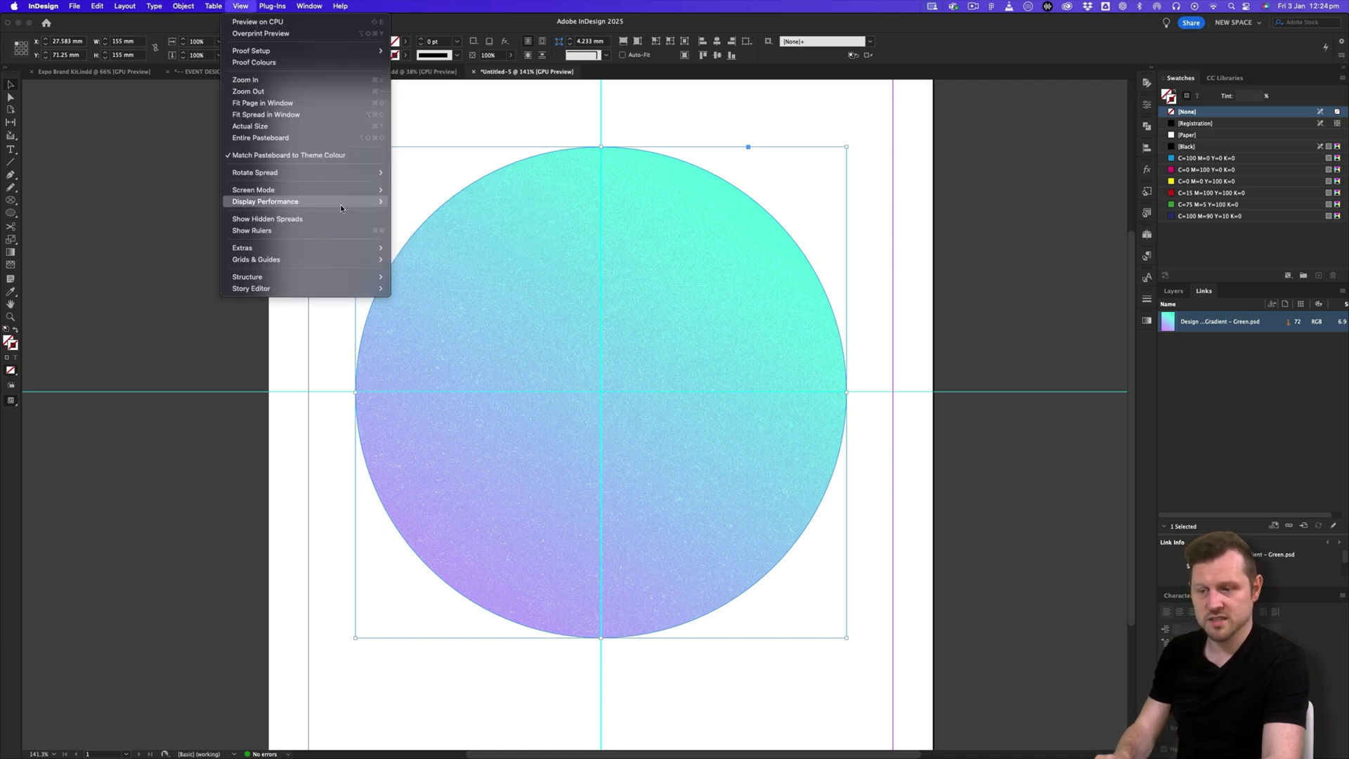
{"action": "mouse_move", "coordinate": [341, 208]}
{"action": "left_click", "coordinate": [422, 220]}
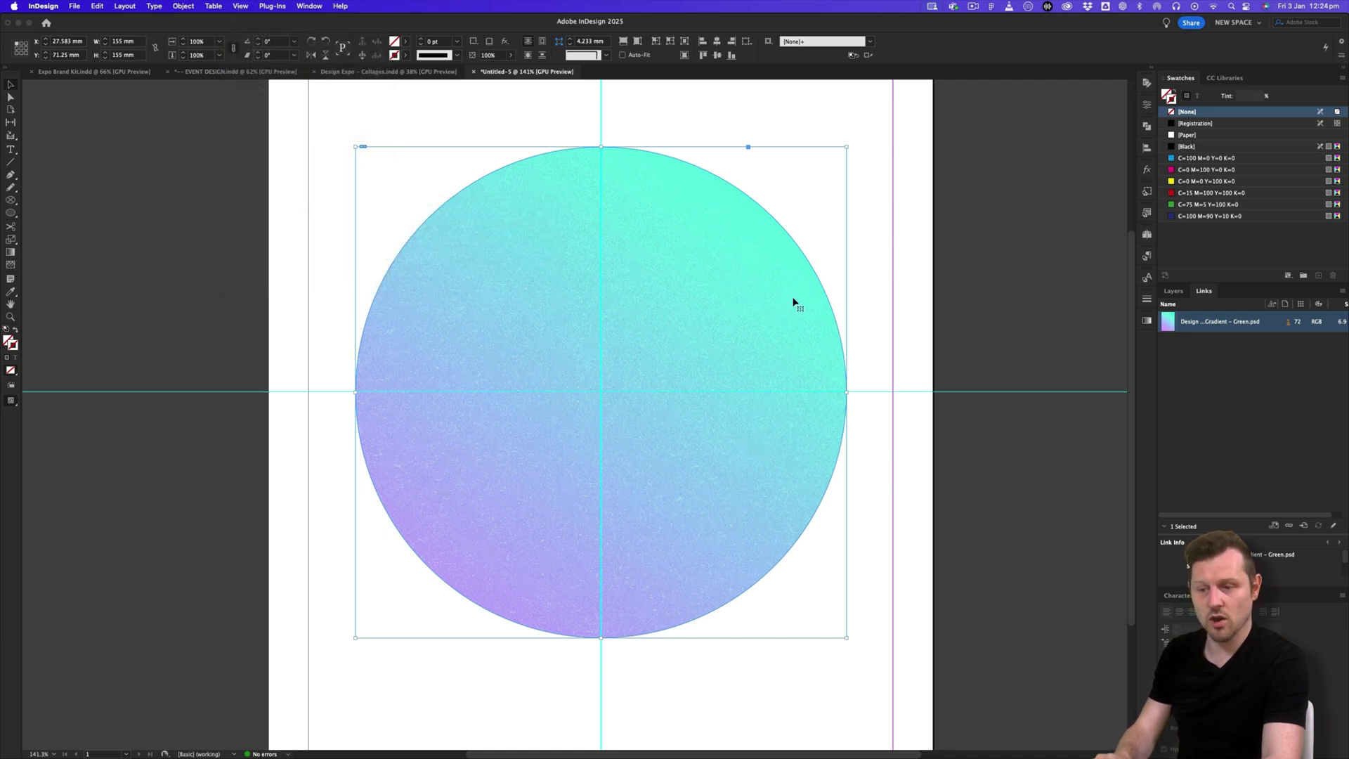
Deselect the circle and switch the whole page to the preview screen mode without guides or frame edges.
{"action": "left_click", "coordinate": [912, 266]}
{"action": "key", "text": "w"}
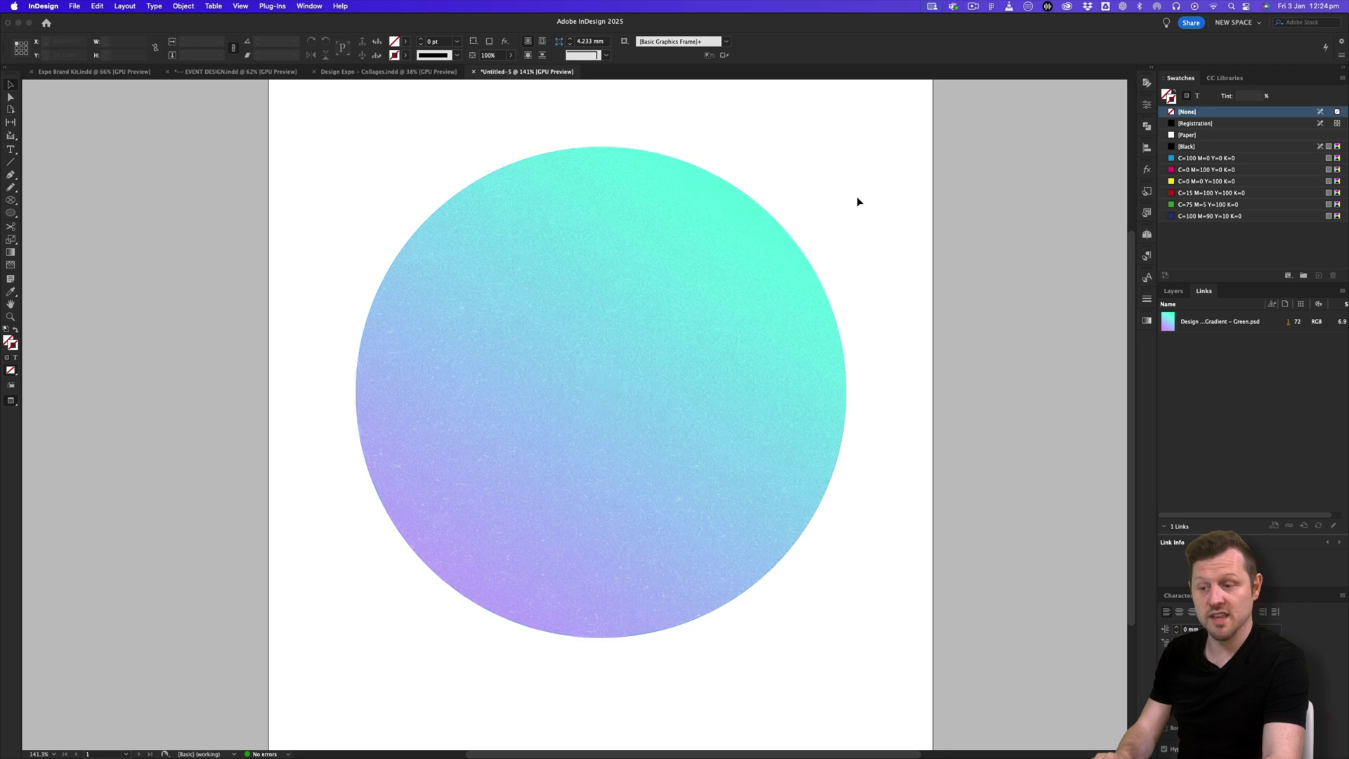
{"action": "scroll", "coordinate": [801, 263], "scroll_direction": "down", "scroll_amount": 5}
{"action": "left_click_drag", "start_coordinate": [732, 304], "coordinate": [724, 308]}
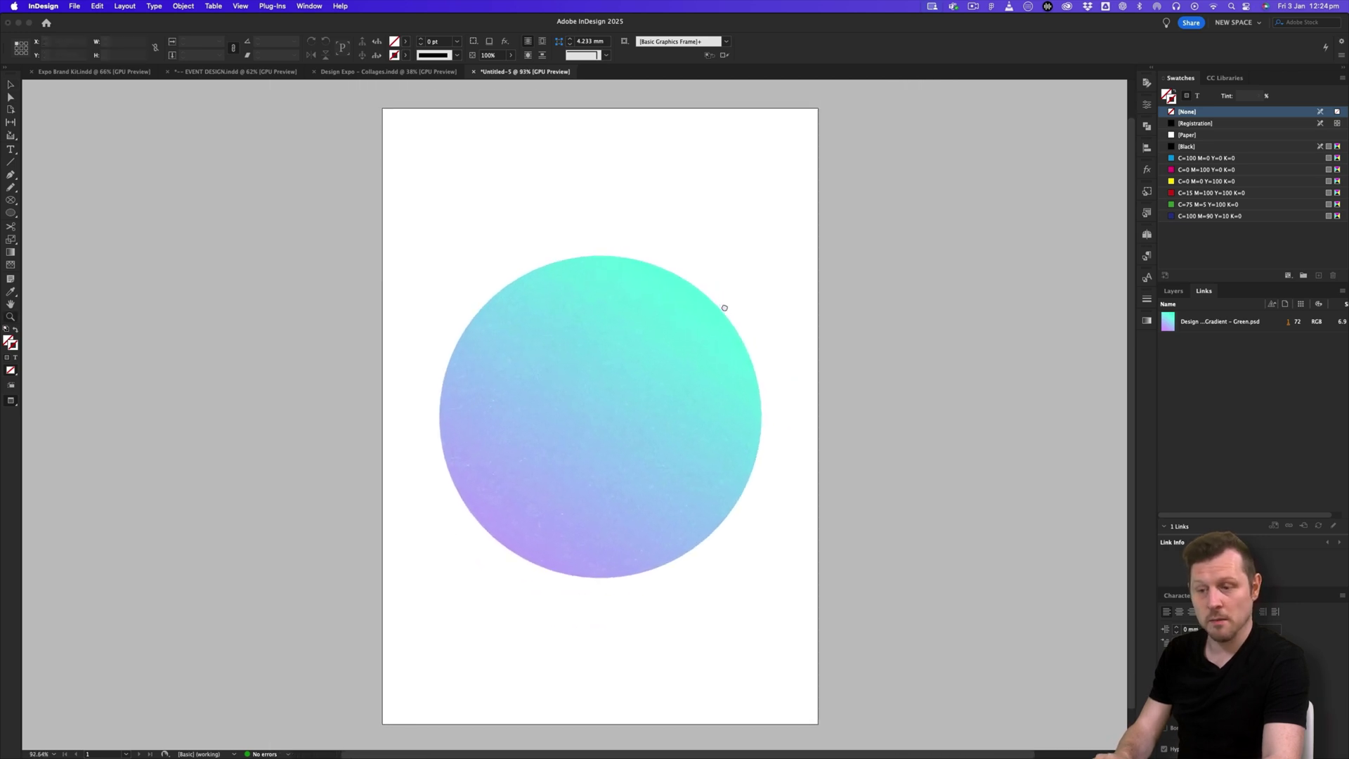
{"action": "key", "text": "v"}
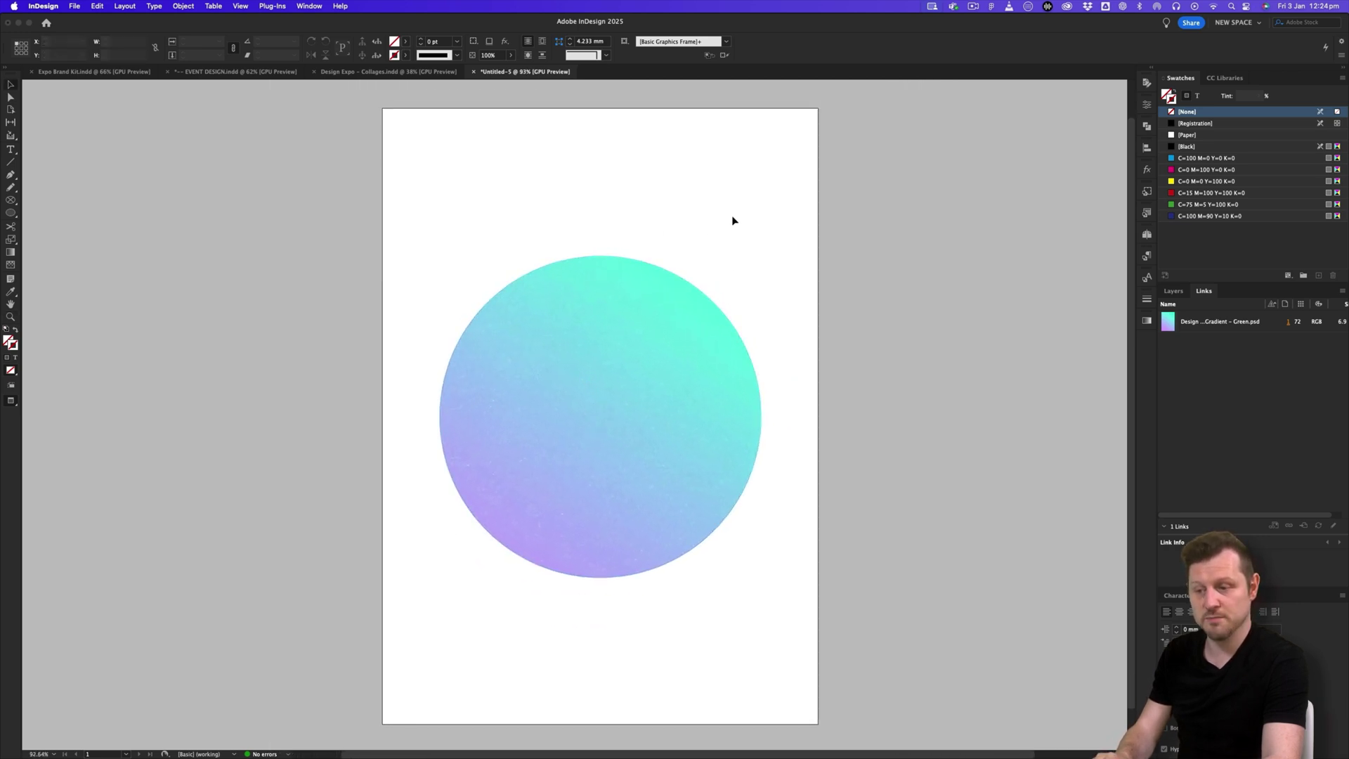
Lock the BASE layer, which holds the gradient circle.
{"action": "left_click", "coordinate": [1172, 291]}
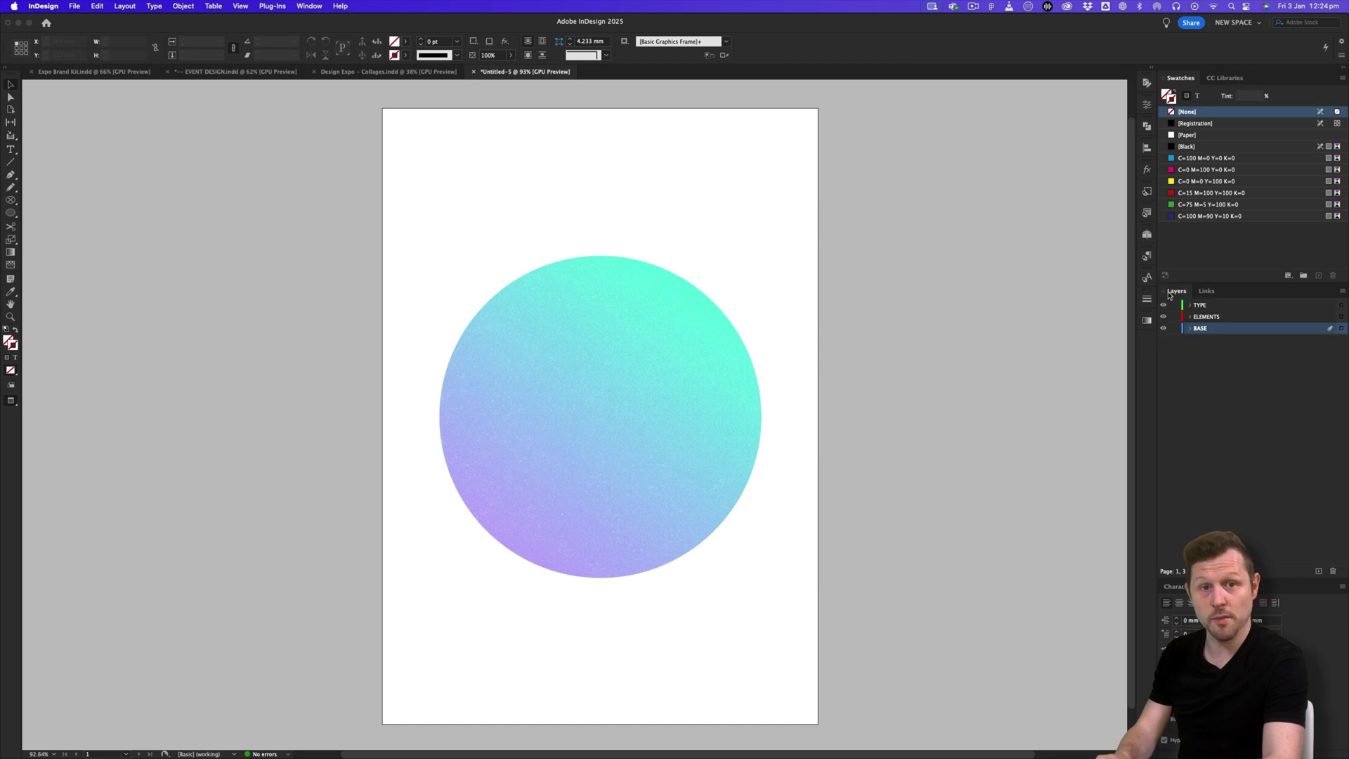
{"action": "left_click", "coordinate": [1163, 328]}
{"action": "left_click", "coordinate": [1163, 329]}
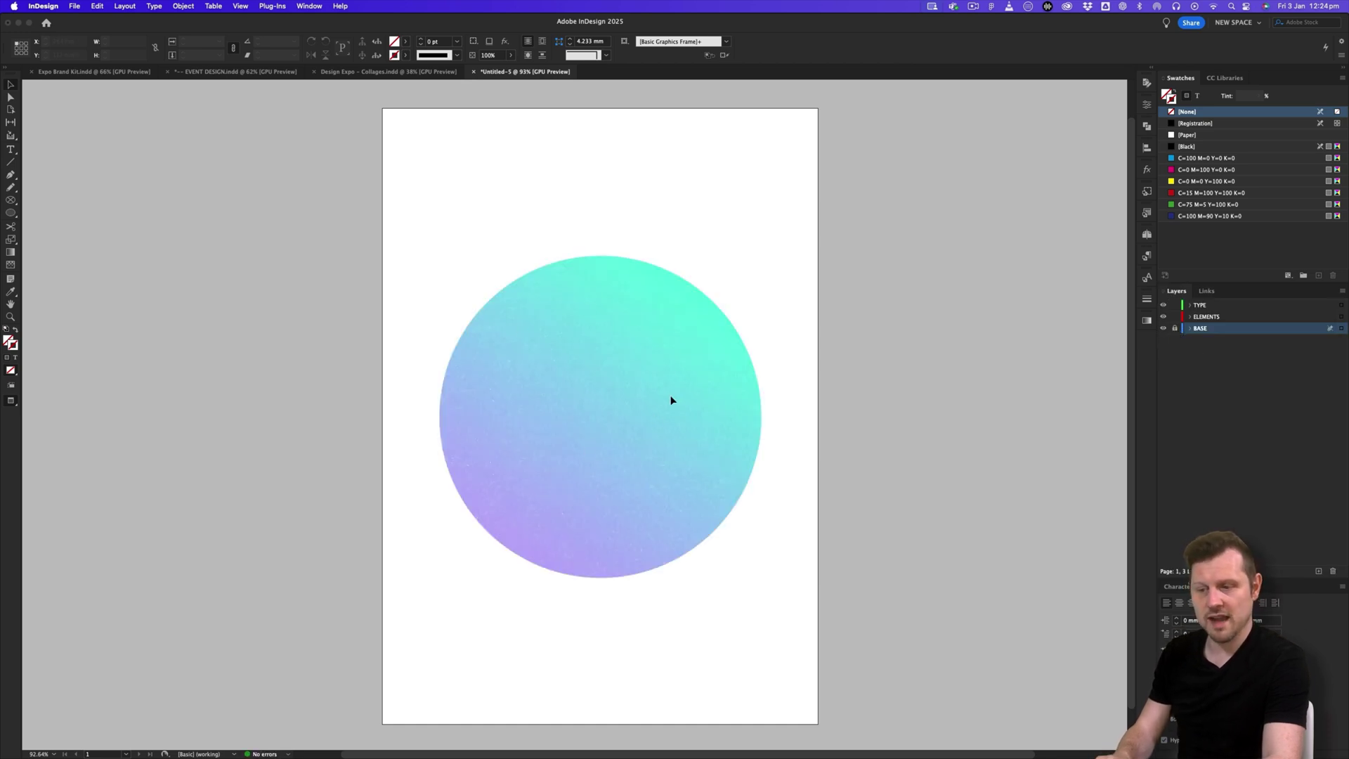
Examine the Graphic Design sample collage in Design Expo - Collages.indd for the objects layered over its circle.
{"action": "left_click", "coordinate": [388, 72]}
{"action": "key", "text": "z"}
{"action": "left_click_drag", "start_coordinate": [219, 232], "coordinate": [449, 294]}
{"action": "left_click_drag", "start_coordinate": [477, 352], "coordinate": [530, 380]}
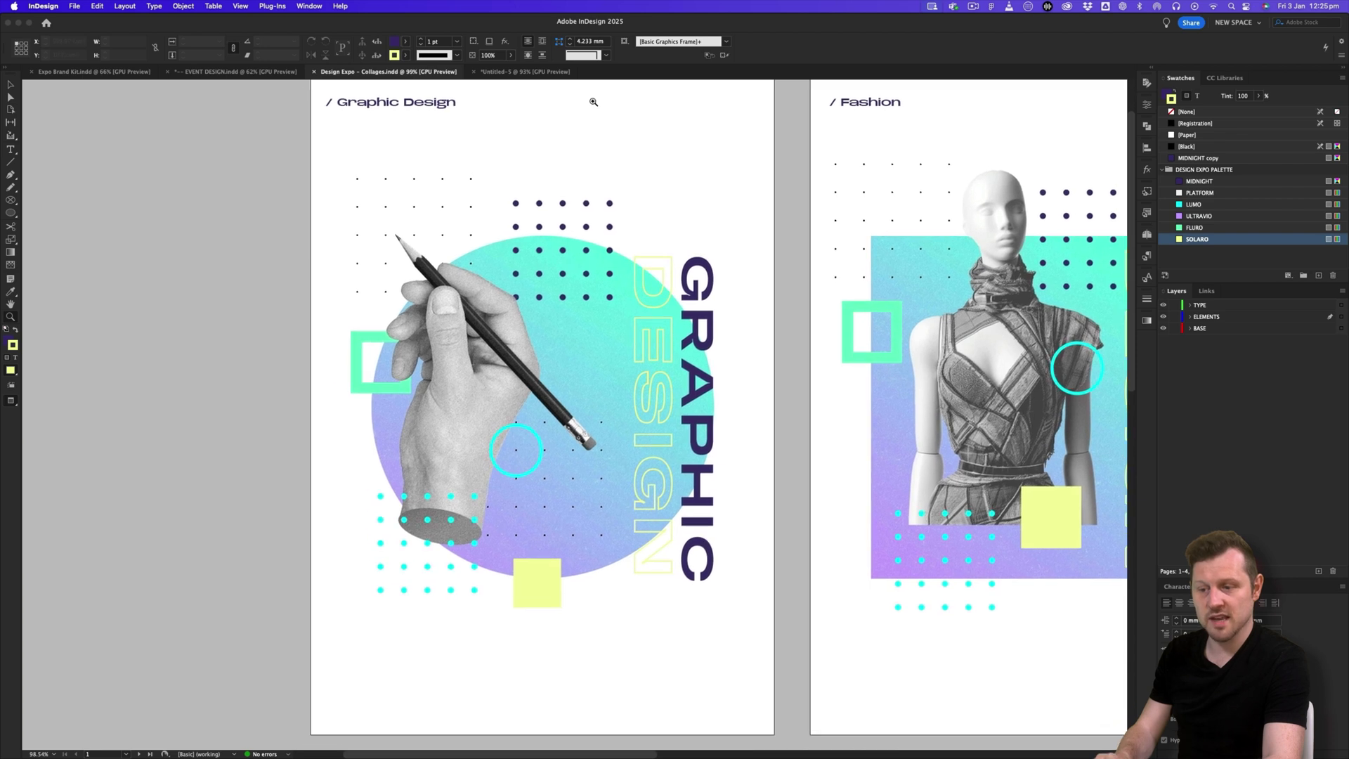
In the untitled collage, place Hand With Pencil.psd from 4 - Image Treatment's Objects folder on the ELEMENTS layer, about 104 mm wide, over the circle.
{"action": "left_click", "coordinate": [534, 72]}
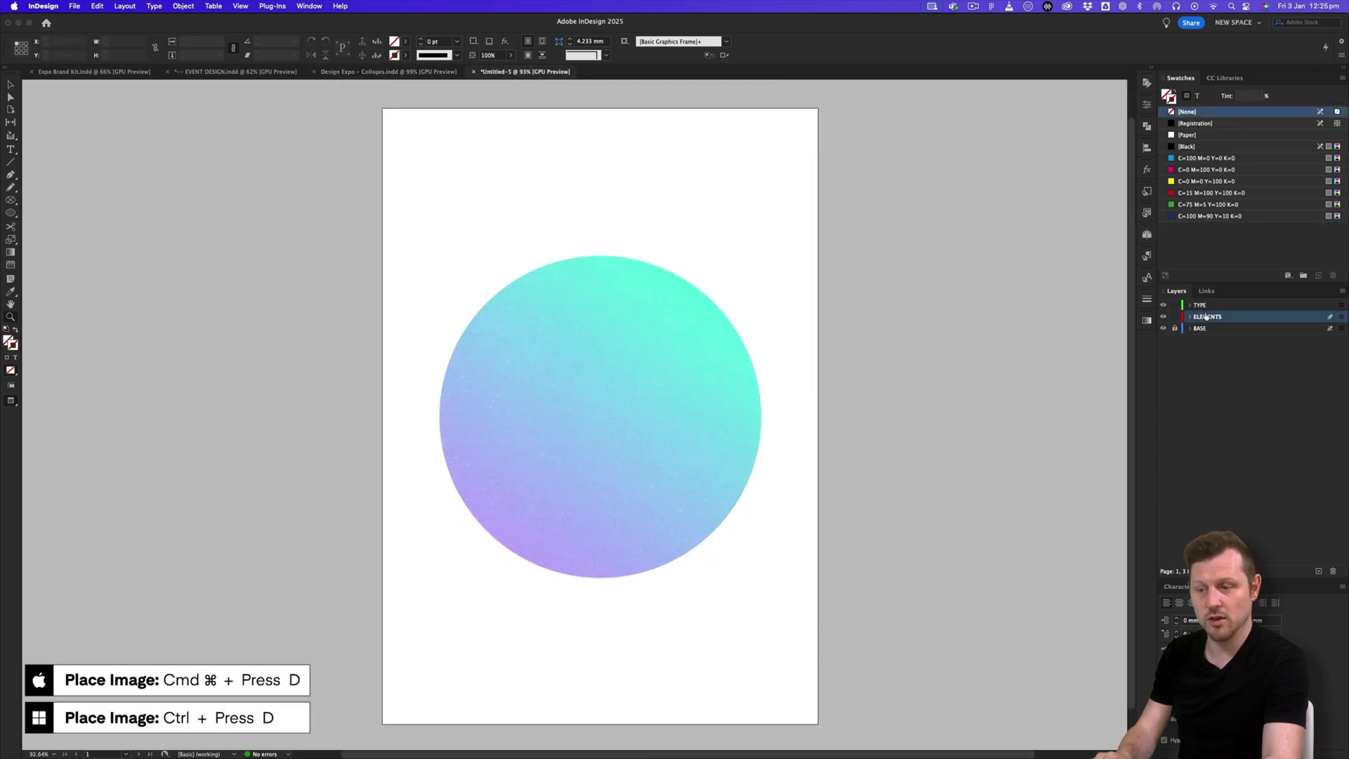
{"action": "key", "text": "super+d"}
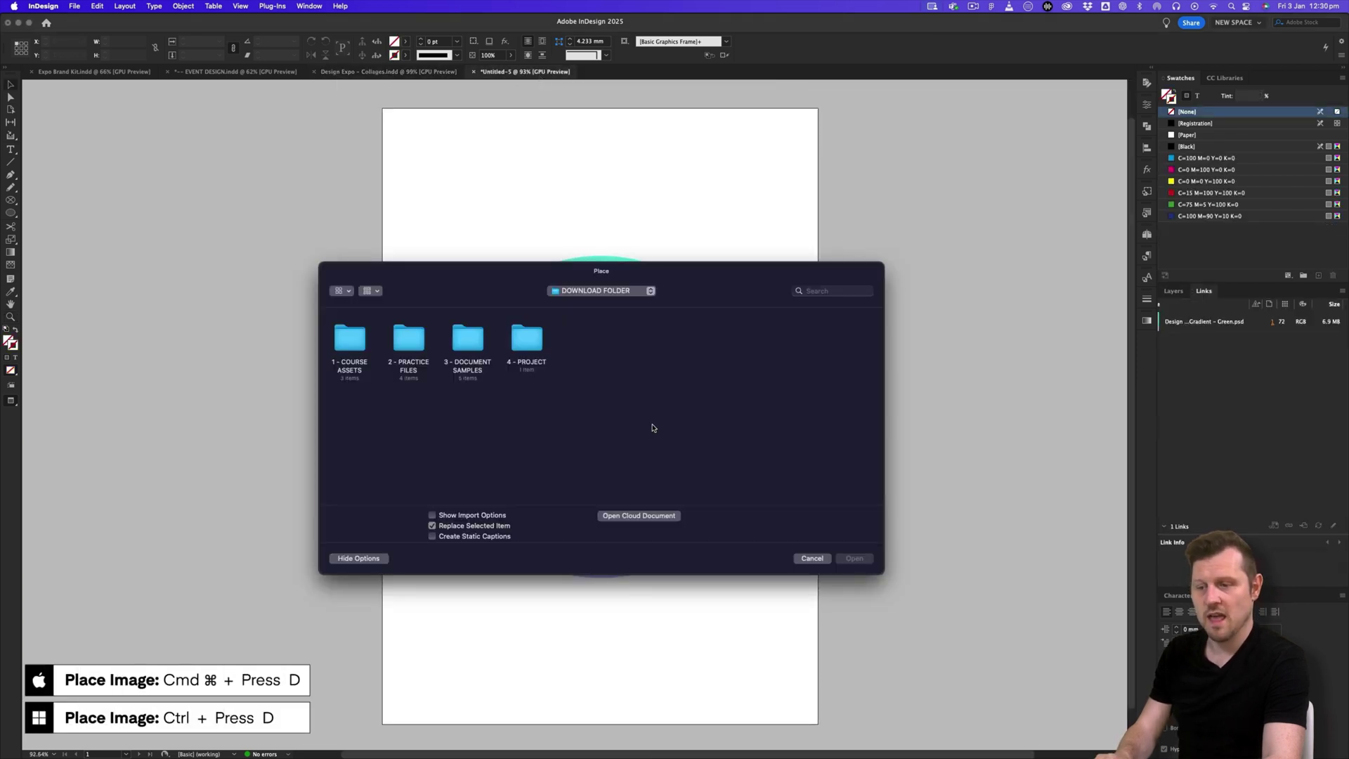
{"action": "double_click", "coordinate": [524, 340]}
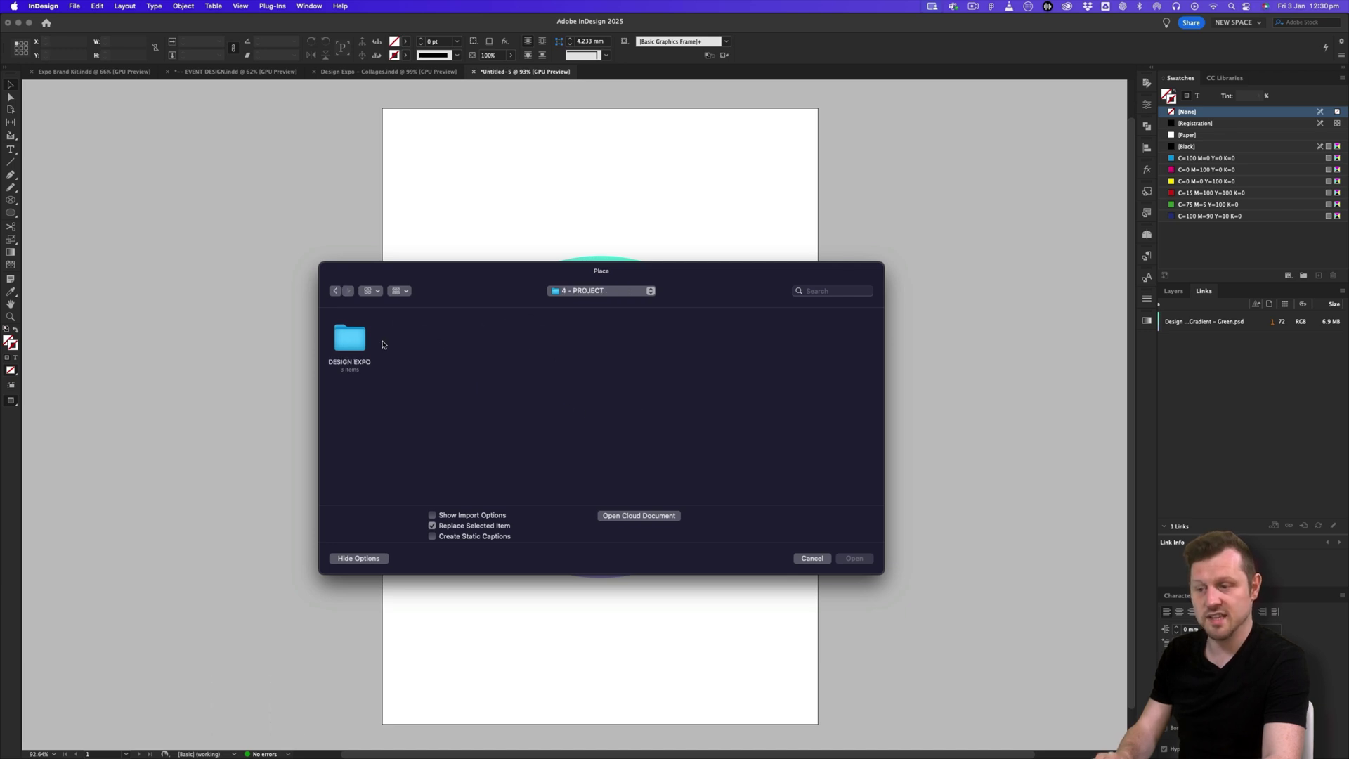
{"action": "double_click", "coordinate": [353, 336]}
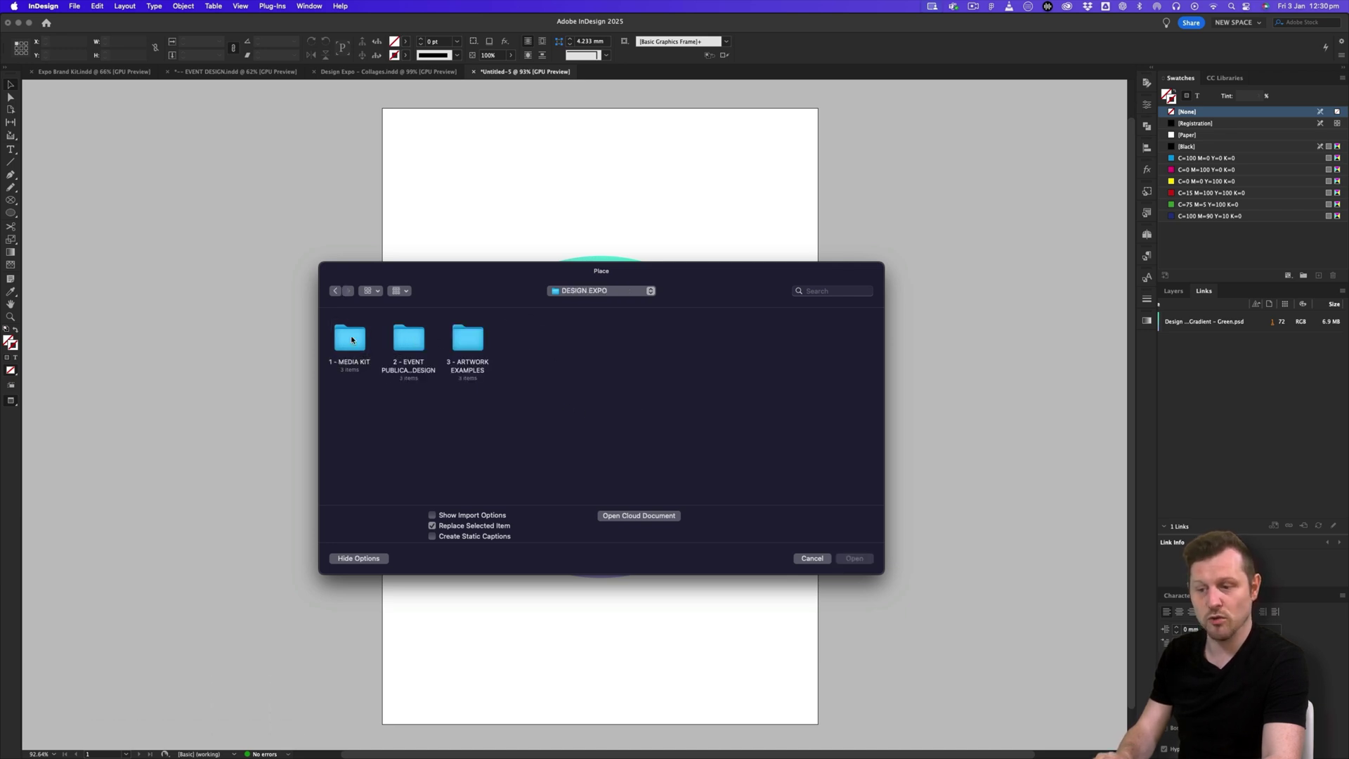
{"action": "double_click", "coordinate": [351, 340]}
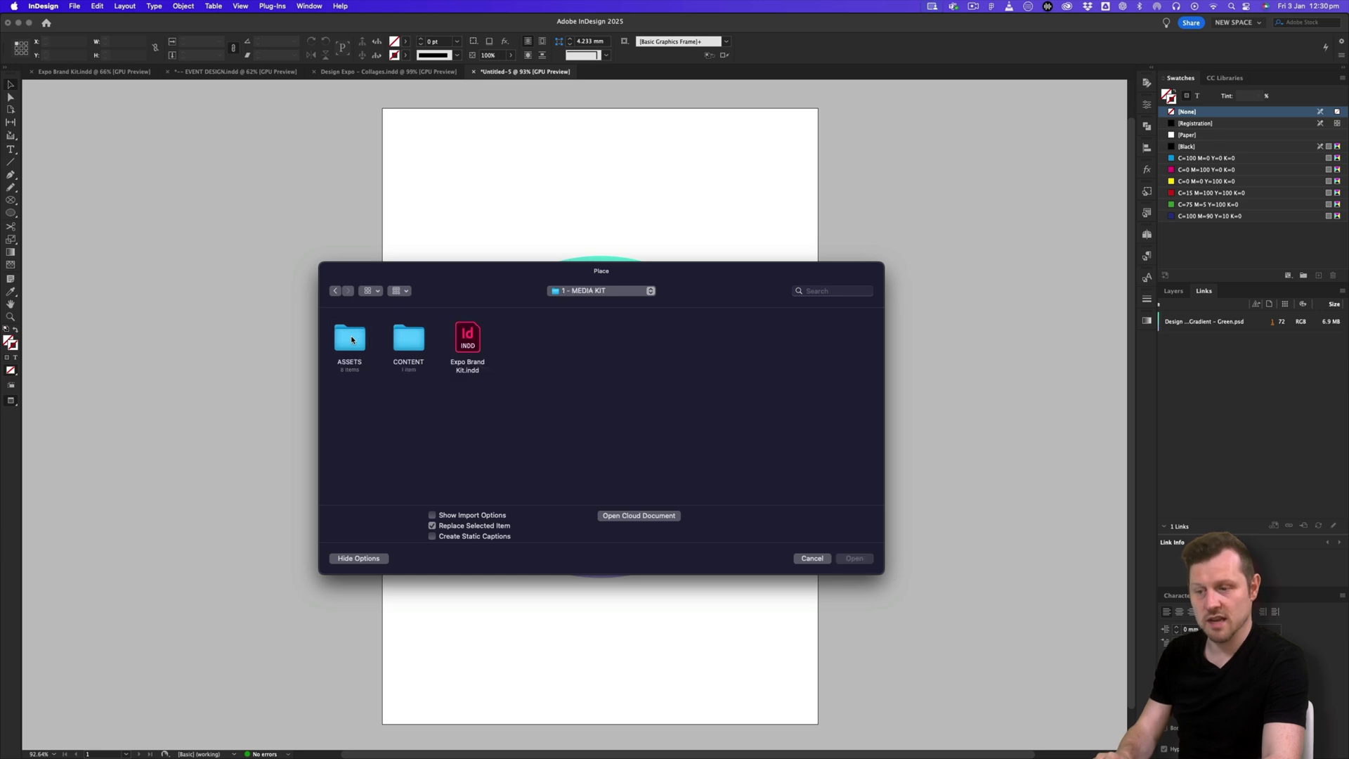
{"action": "double_click", "coordinate": [352, 344]}
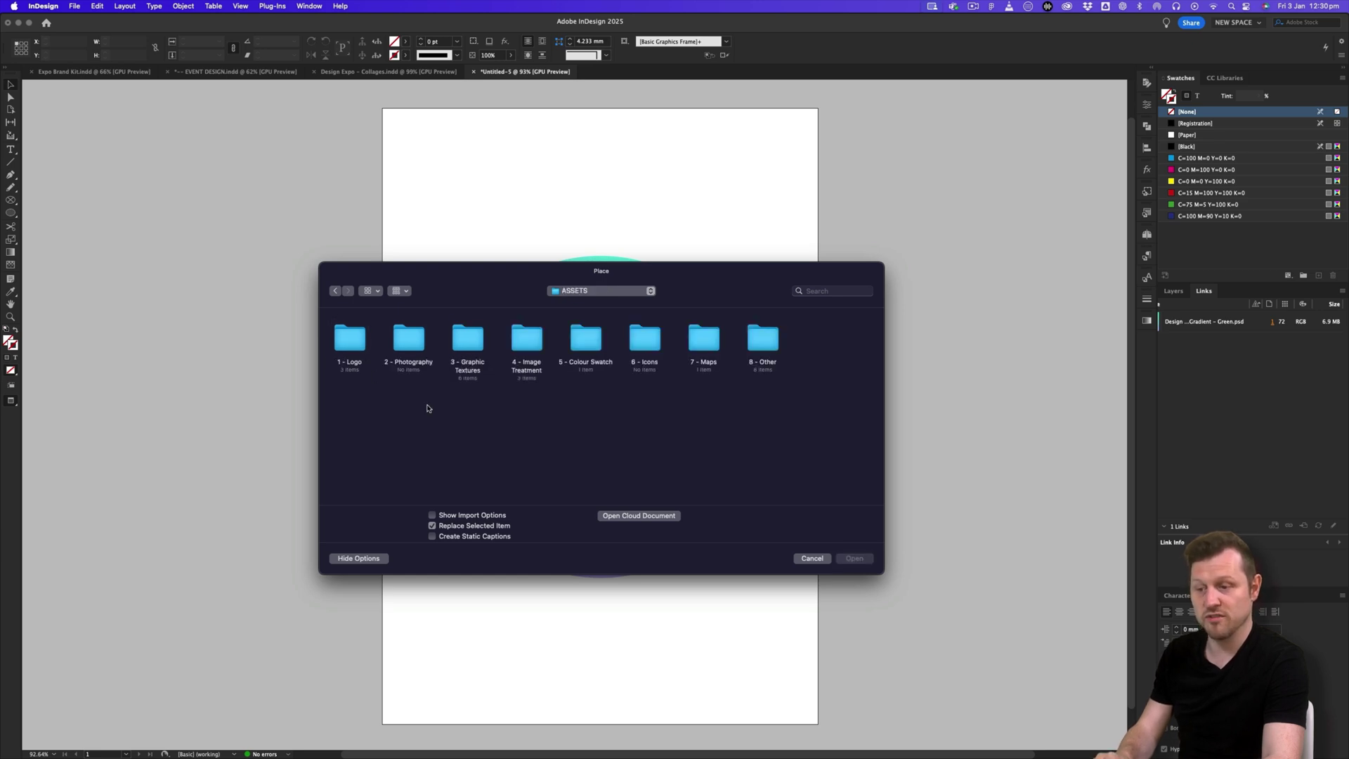
{"action": "double_click", "coordinate": [529, 341]}
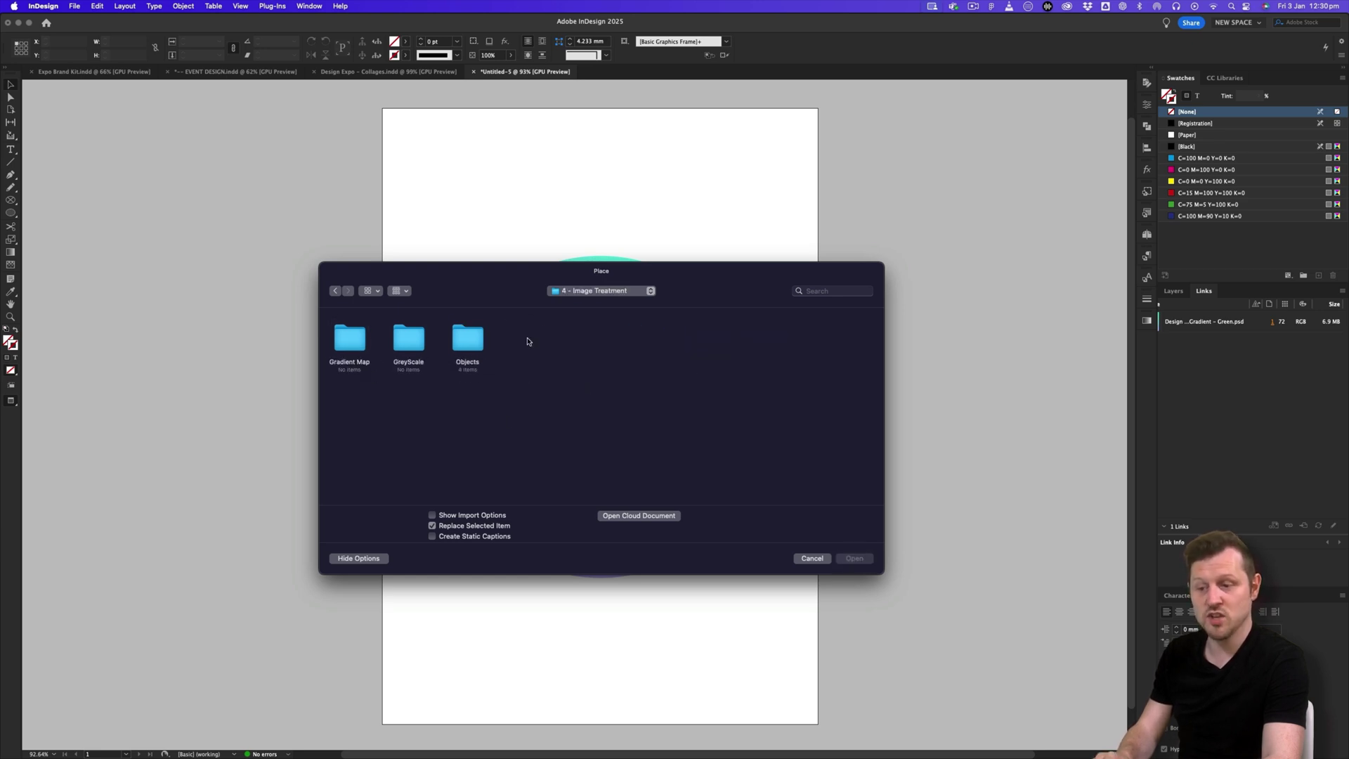
{"action": "double_click", "coordinate": [470, 340]}
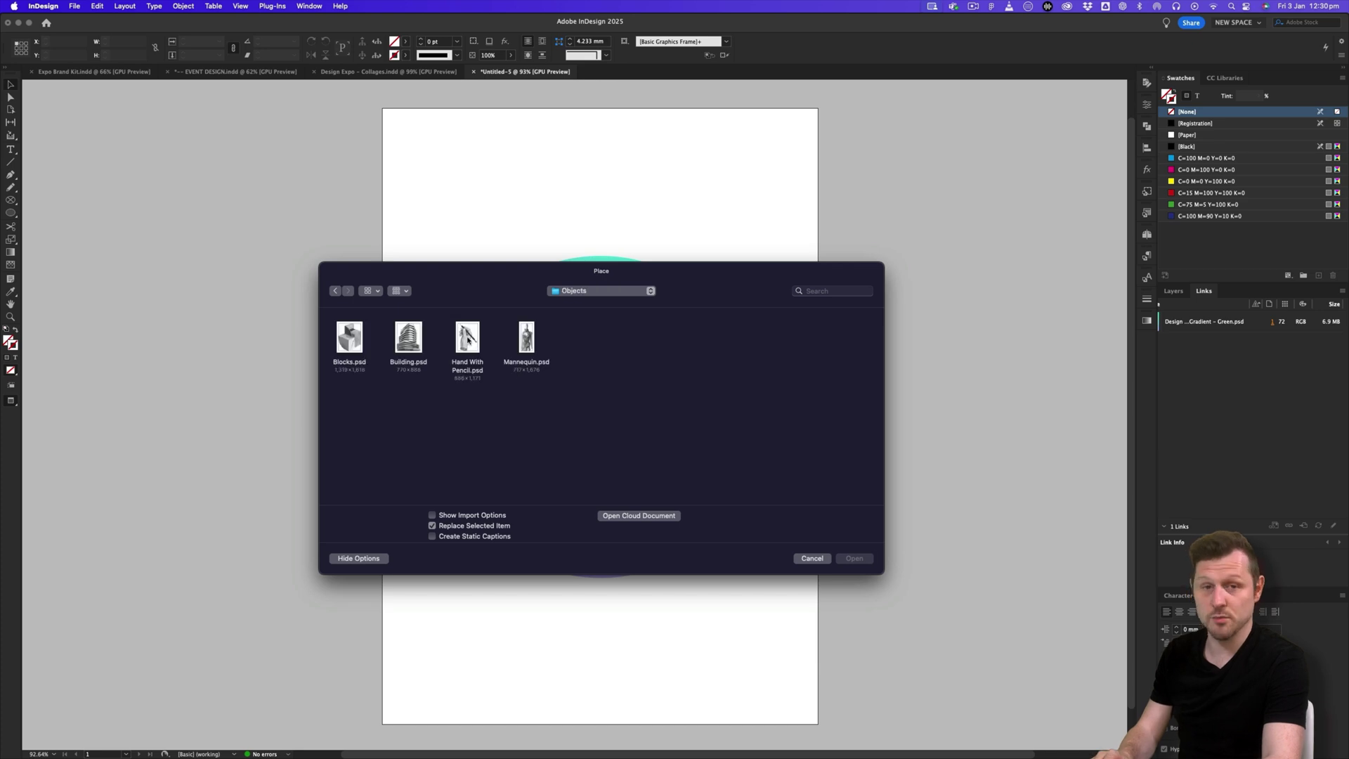
{"action": "left_click", "coordinate": [467, 340]}
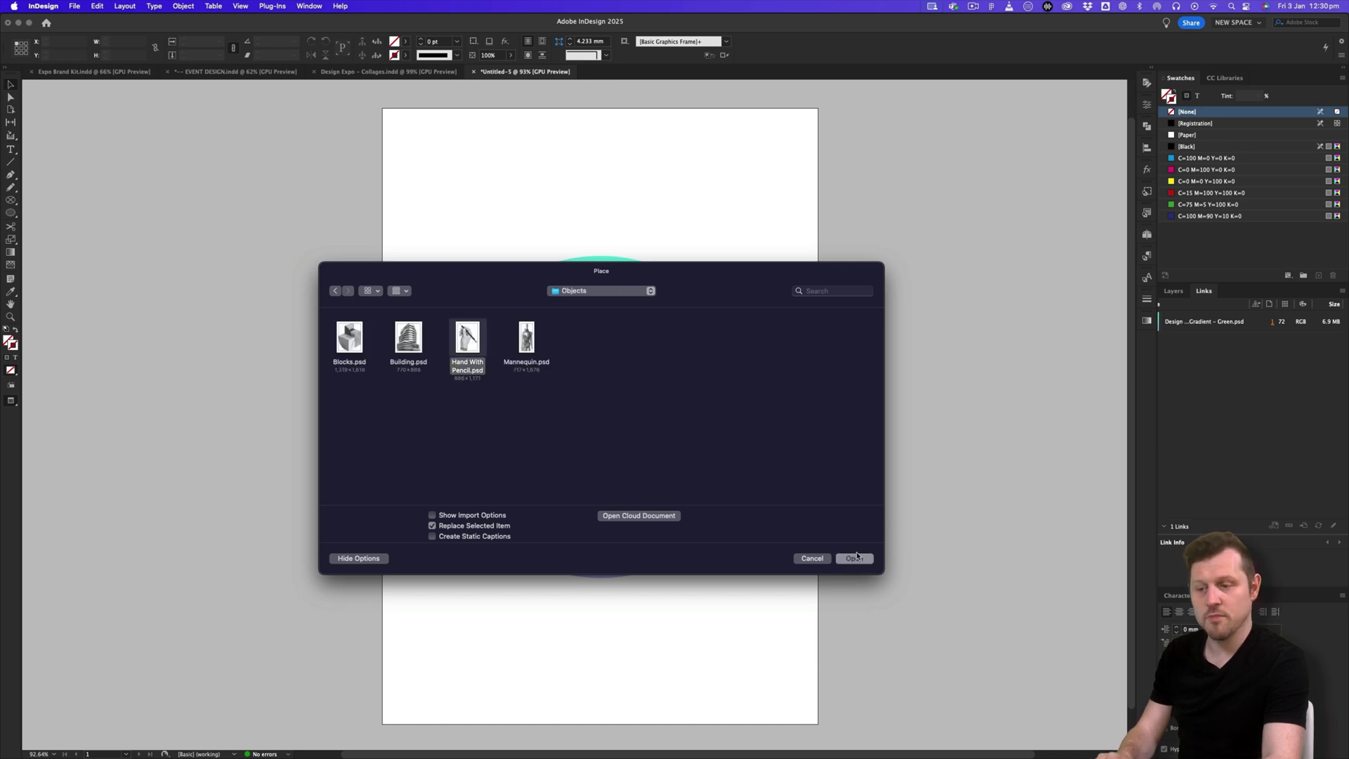
{"action": "left_click", "coordinate": [855, 558]}
{"action": "mouse_move", "coordinate": [475, 227]}
{"action": "left_mouse_down"}
{"action": "mouse_move", "coordinate": [513, 360]}
{"action": "mouse_move", "coordinate": [679, 441]}
{"action": "mouse_move", "coordinate": [740, 505]}
{"action": "left_mouse_up"}
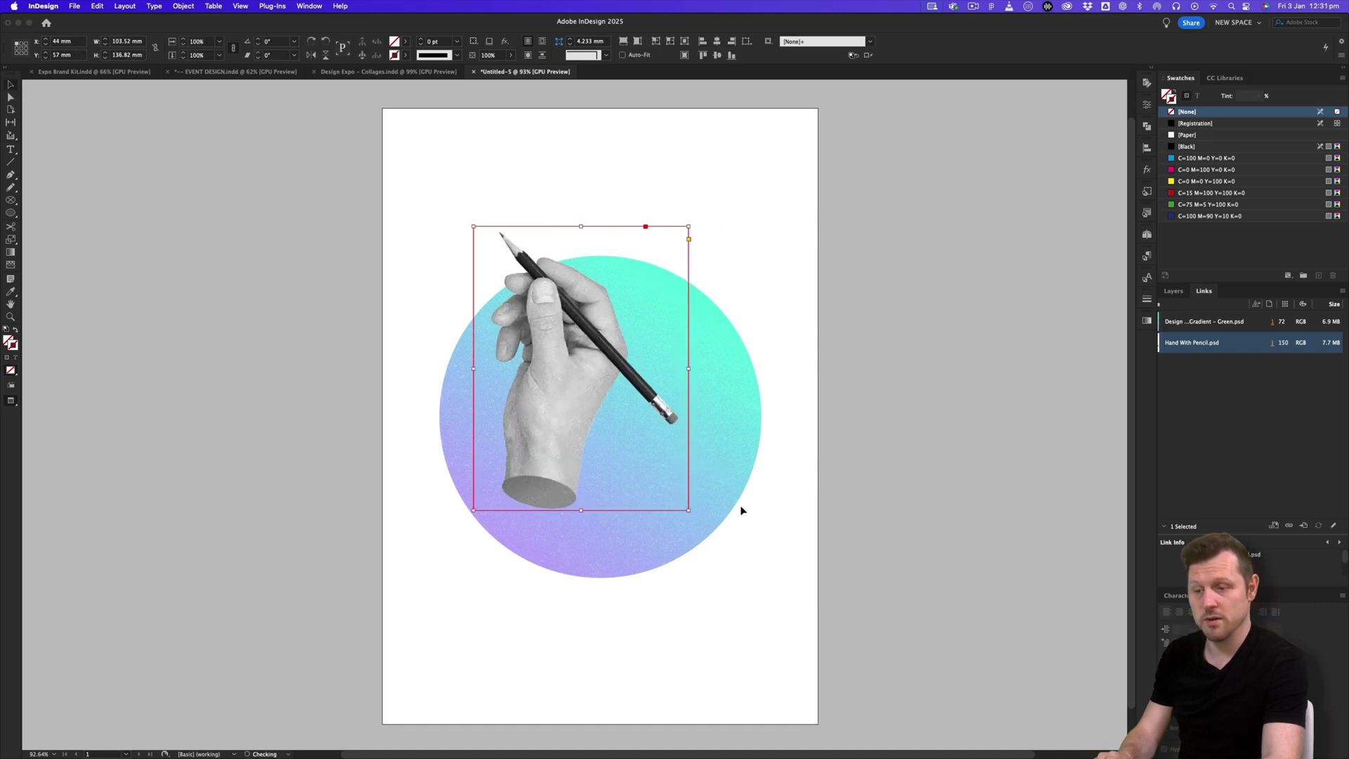
{"action": "left_click_drag", "start_coordinate": [598, 396], "coordinate": [585, 440]}
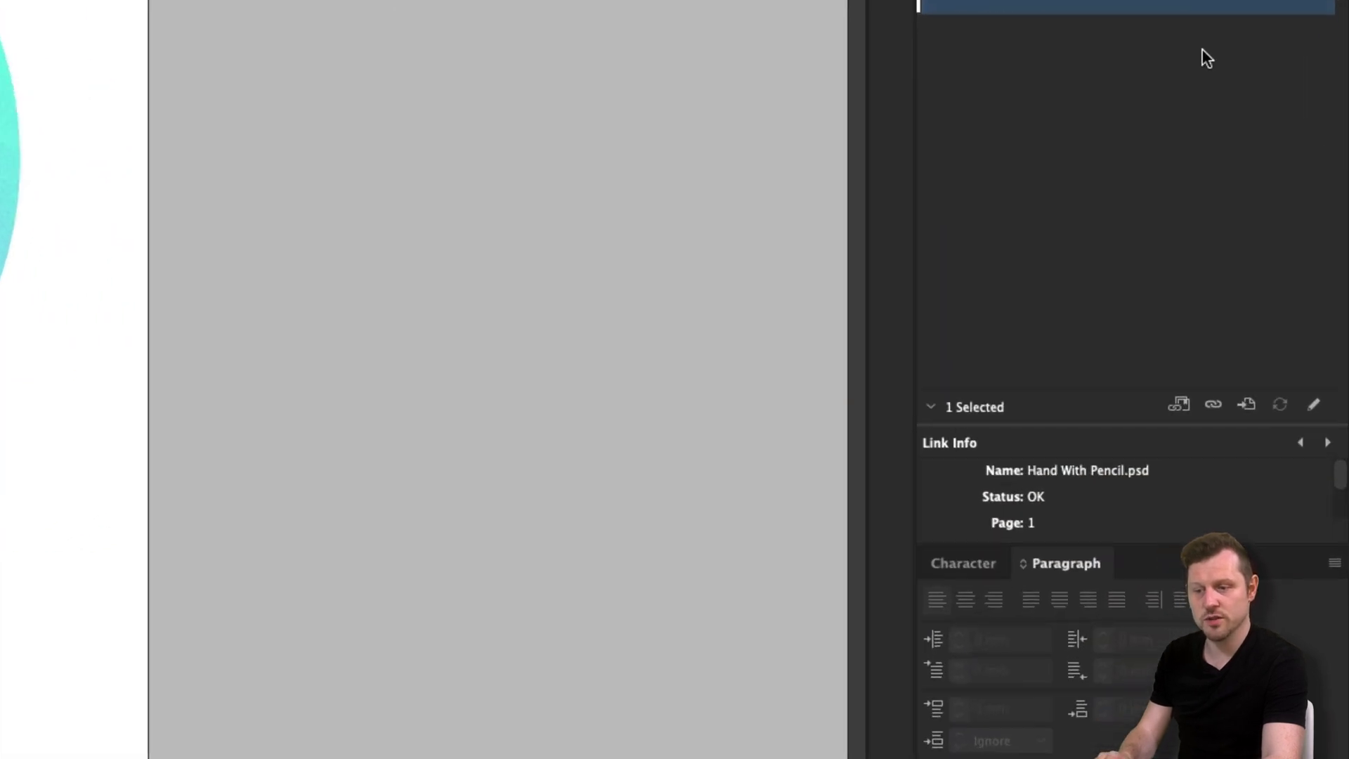
Open the source of the placed Hand With Pencil.psd in Photoshop and examine the hand without its Black & White, Levels and Add Noise treatment over the white BASE.
{"action": "left_click", "coordinate": [1313, 405]}
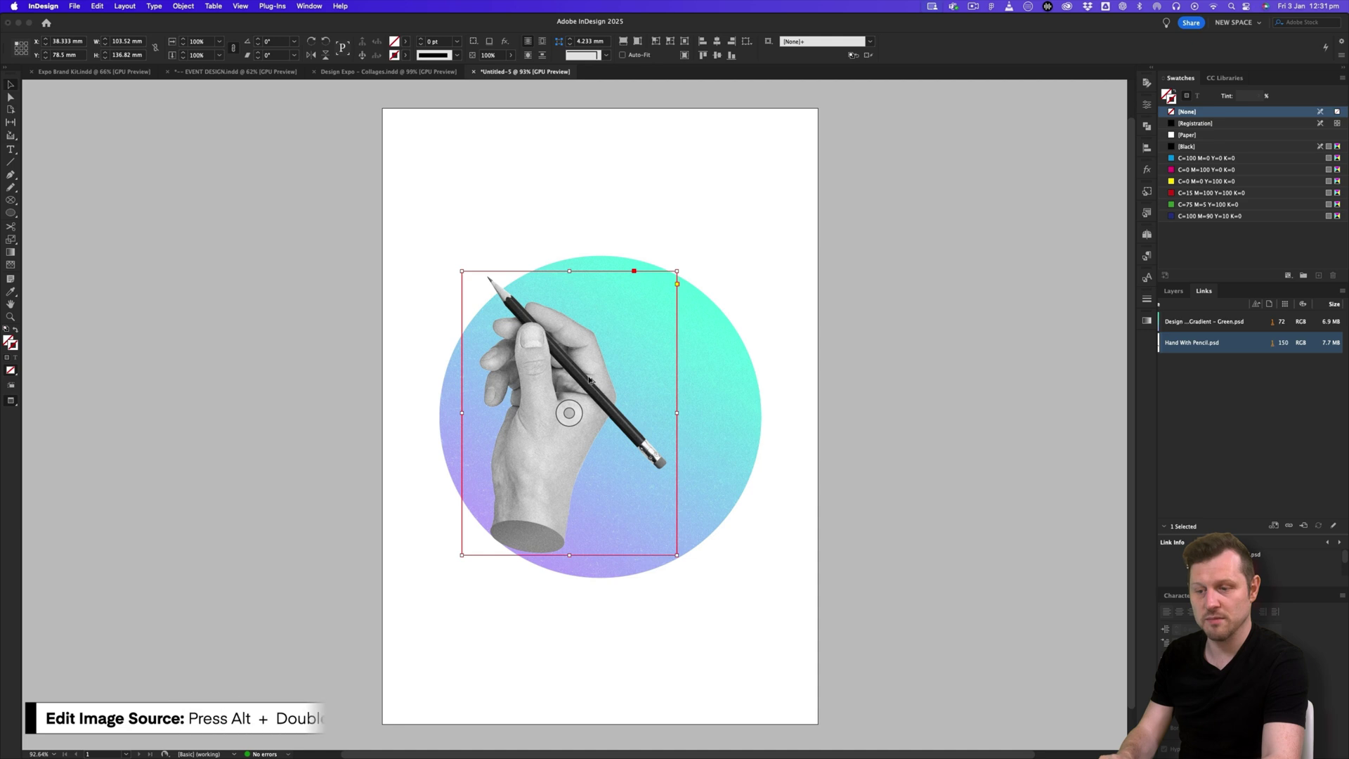
{"action": "double_click", "coordinate": [589, 379], "text": "alt"}
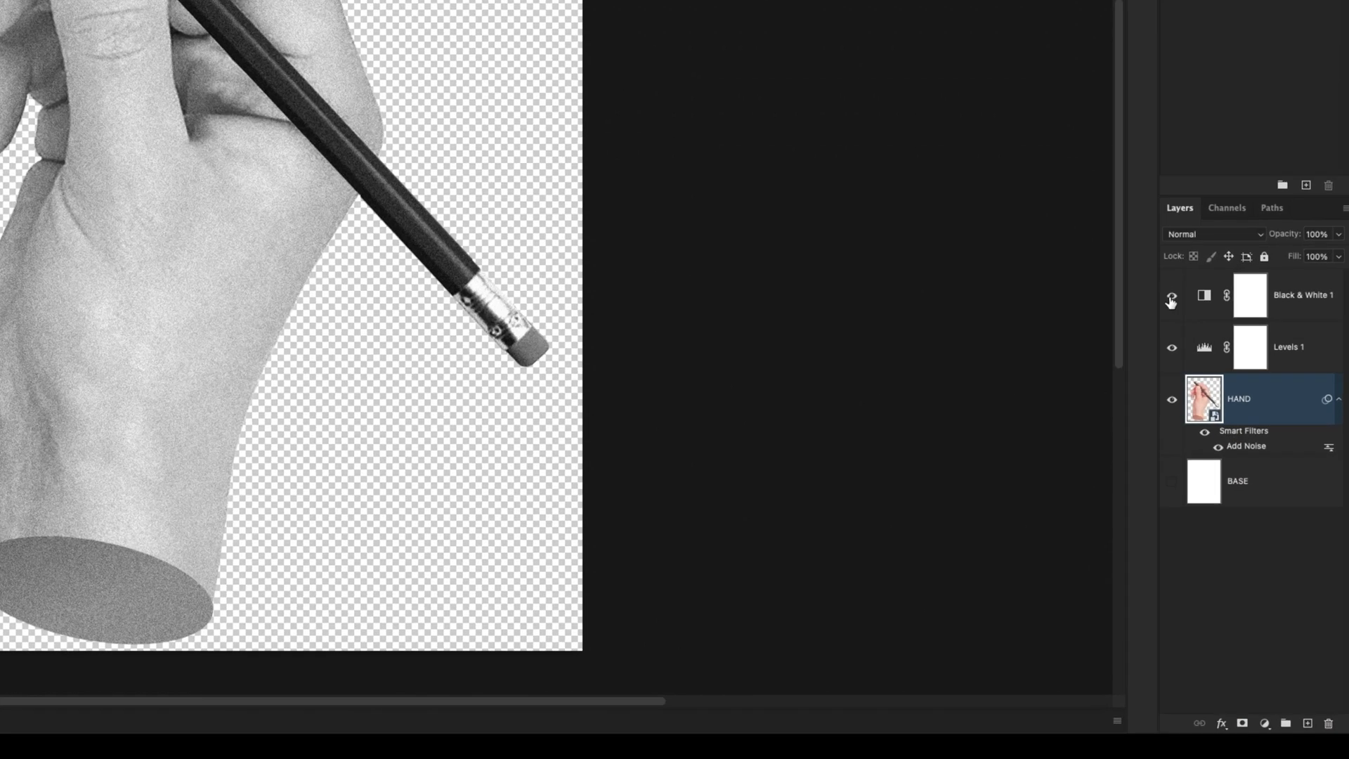
{"action": "left_click", "coordinate": [1171, 295]}
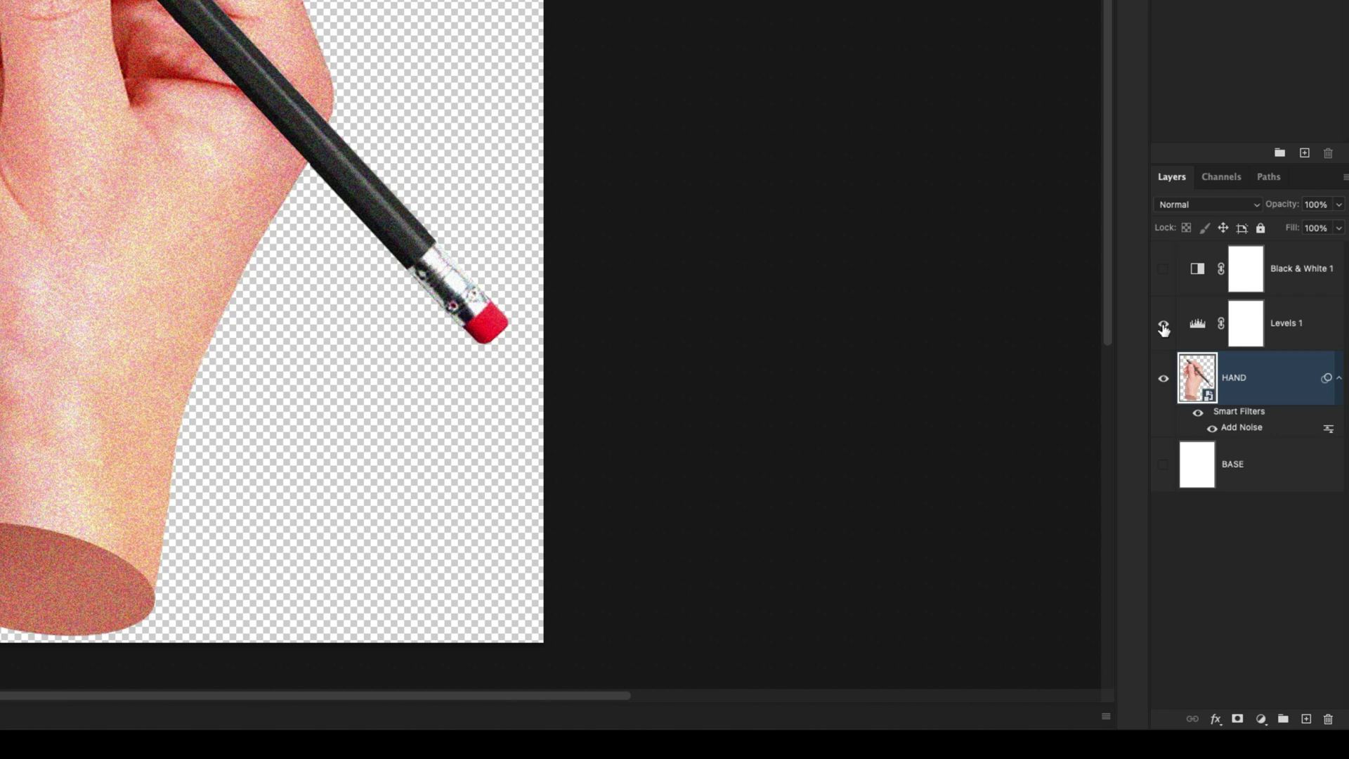
{"action": "left_click", "coordinate": [1172, 348]}
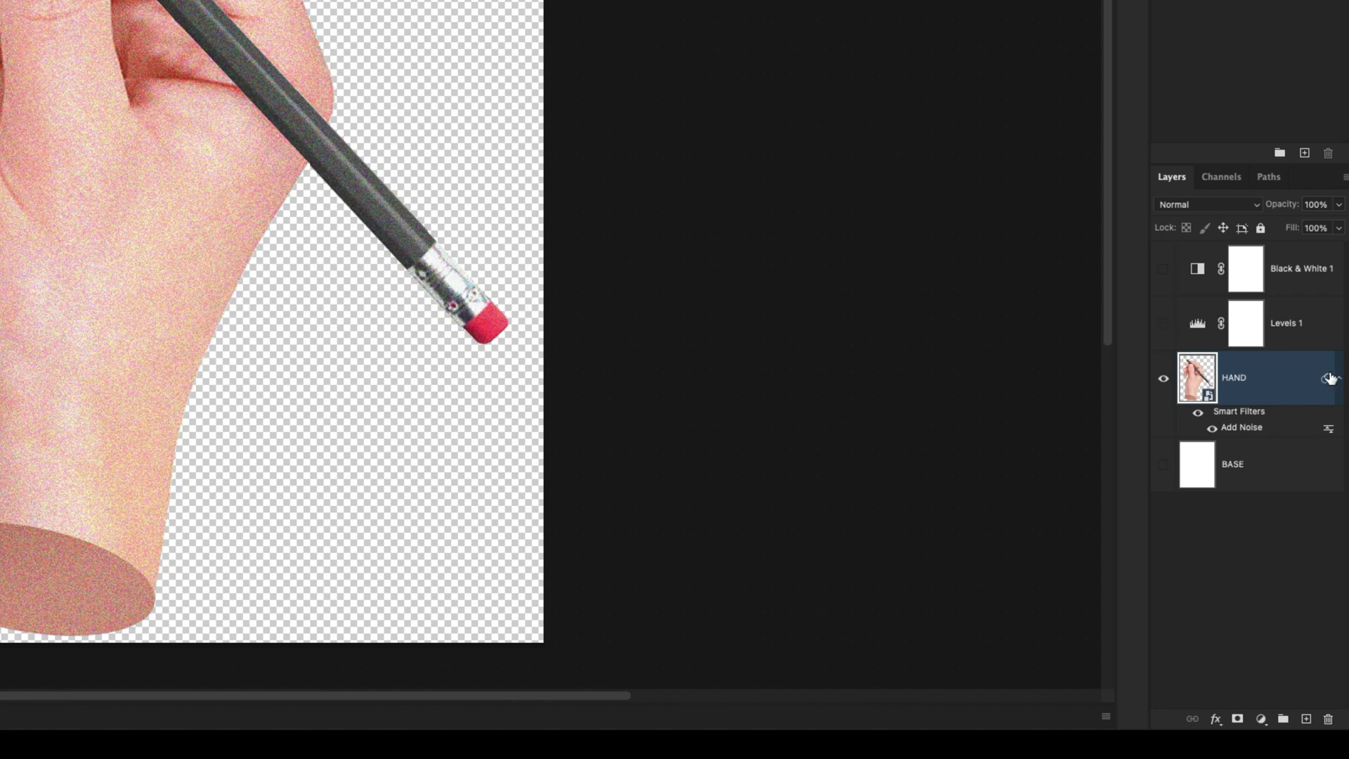
{"action": "left_click", "coordinate": [1198, 415]}
{"action": "left_click", "coordinate": [1199, 414]}
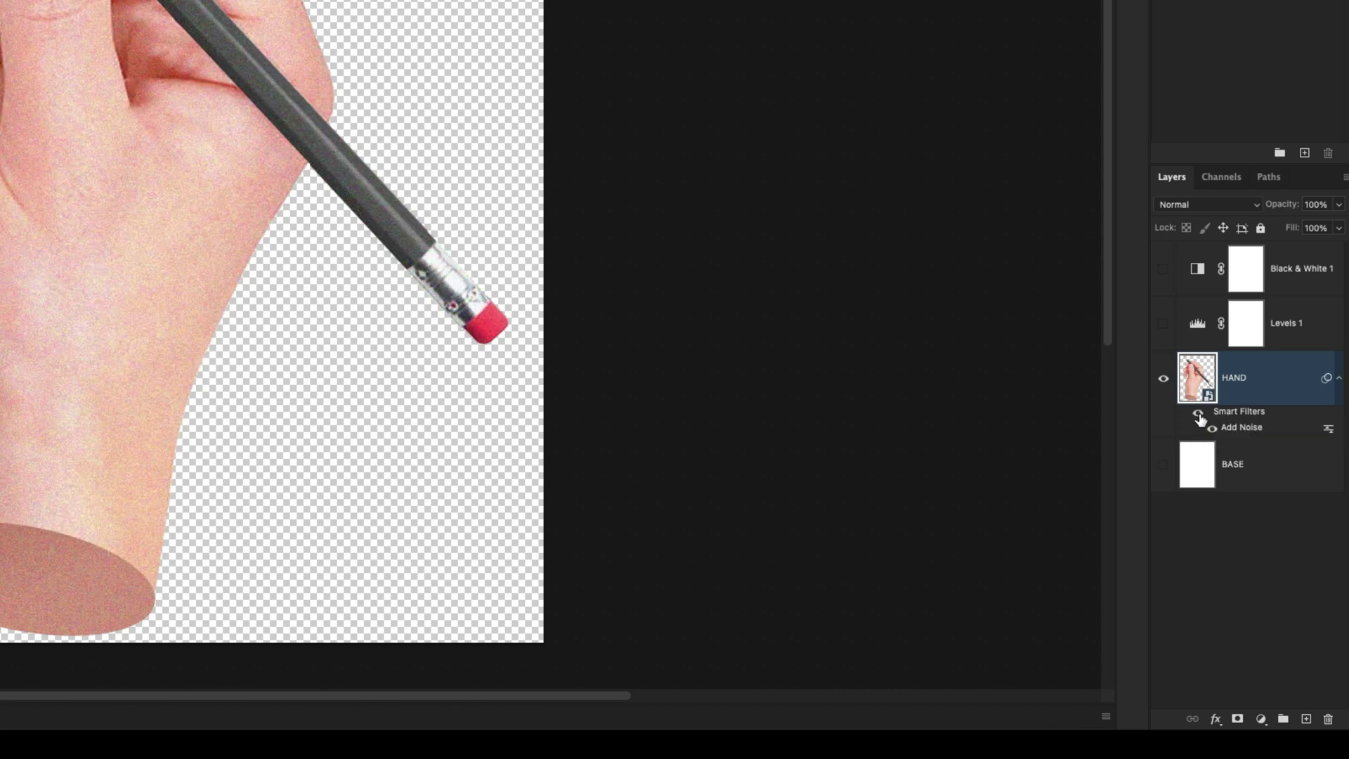
{"action": "left_click", "coordinate": [1164, 465]}
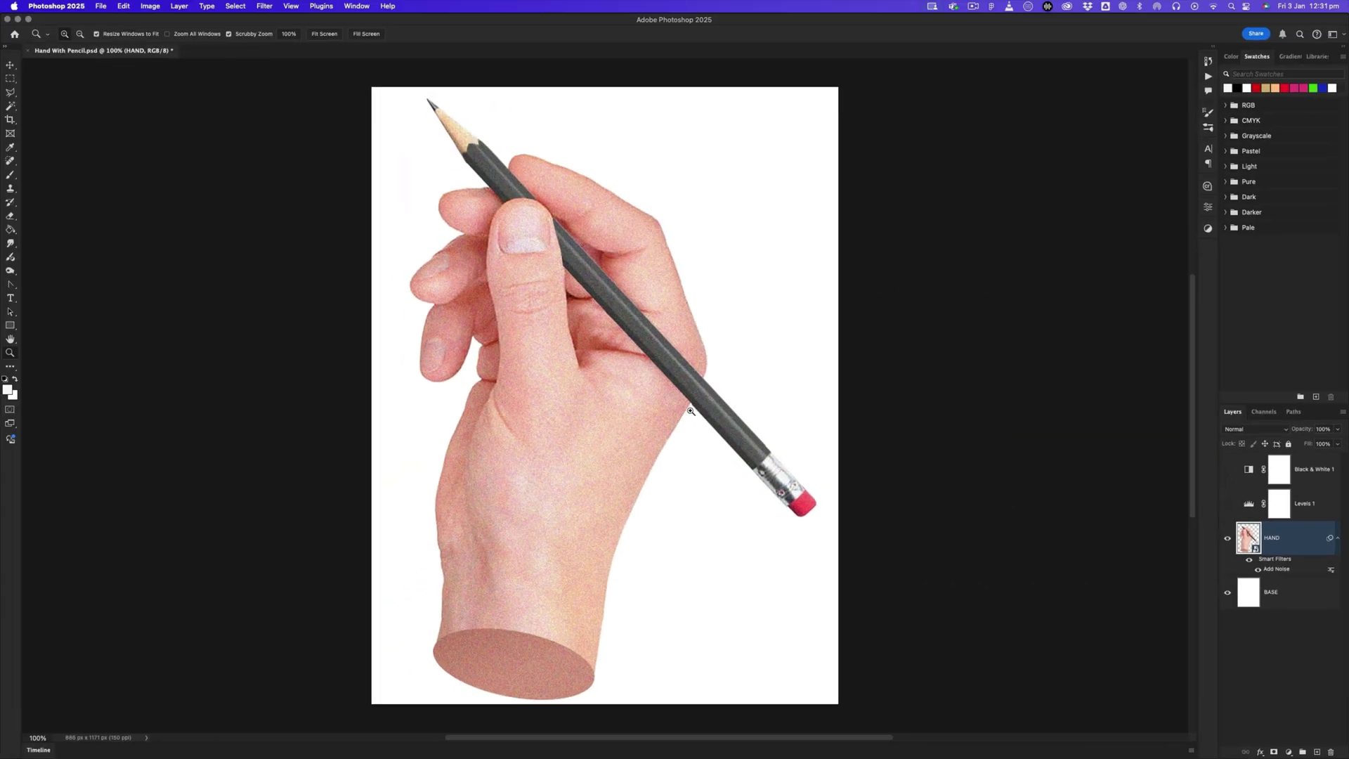
{"action": "left_click", "coordinate": [1248, 560]}
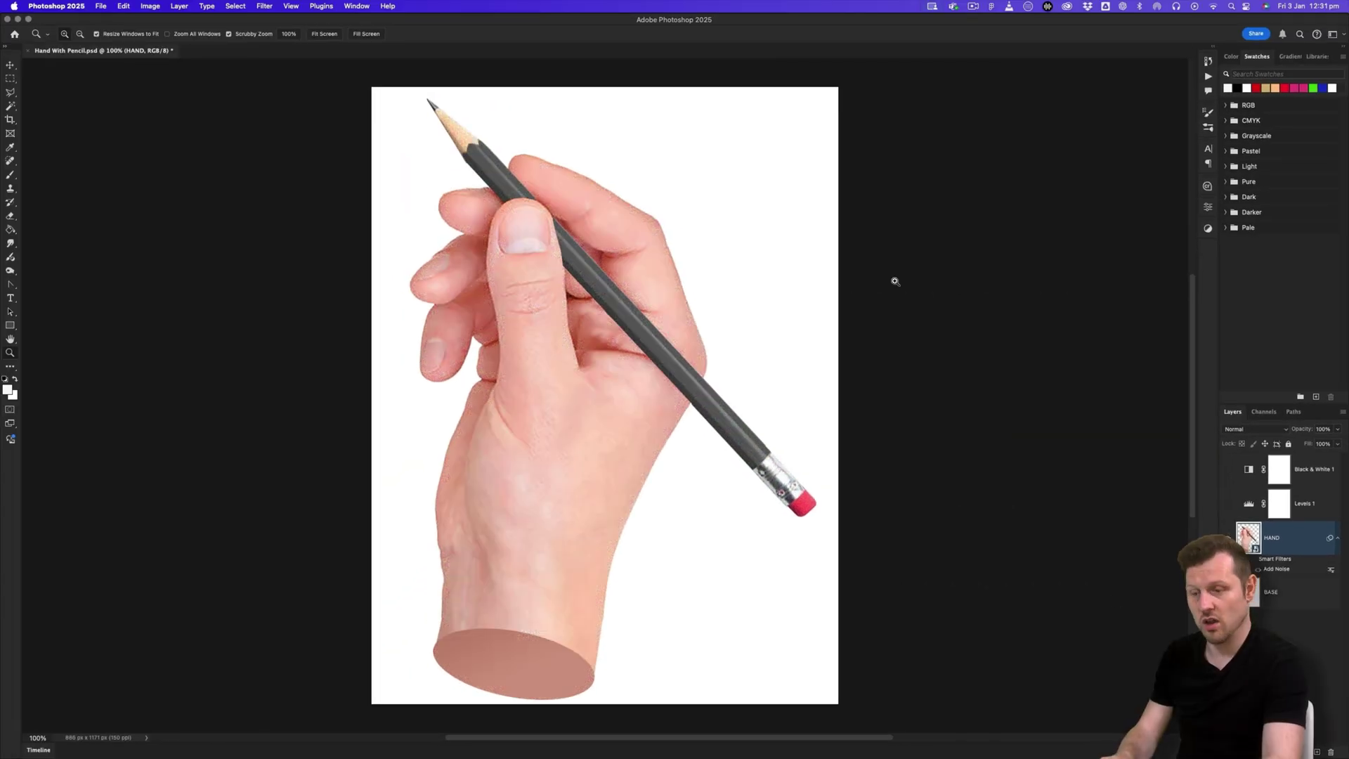
Restore the Levels and Black & White adjustments, hide the white BASE layer, and close Hand With Pencil.psd without saving.
{"action": "left_click", "coordinate": [1228, 504]}
{"action": "left_click", "coordinate": [1229, 471]}
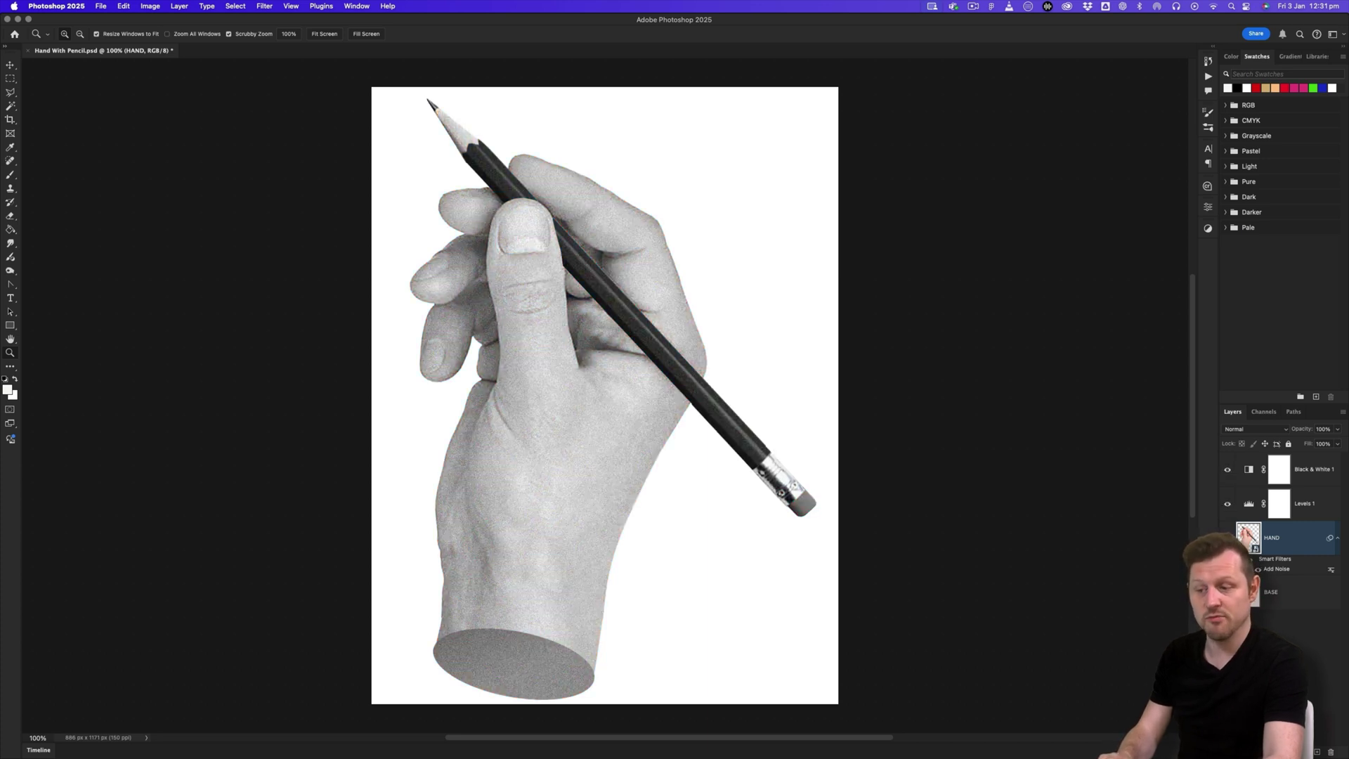
{"action": "left_click", "coordinate": [1228, 592]}
{"action": "left_click_drag", "start_coordinate": [664, 302], "coordinate": [685, 322]}
{"action": "key", "text": "v"}
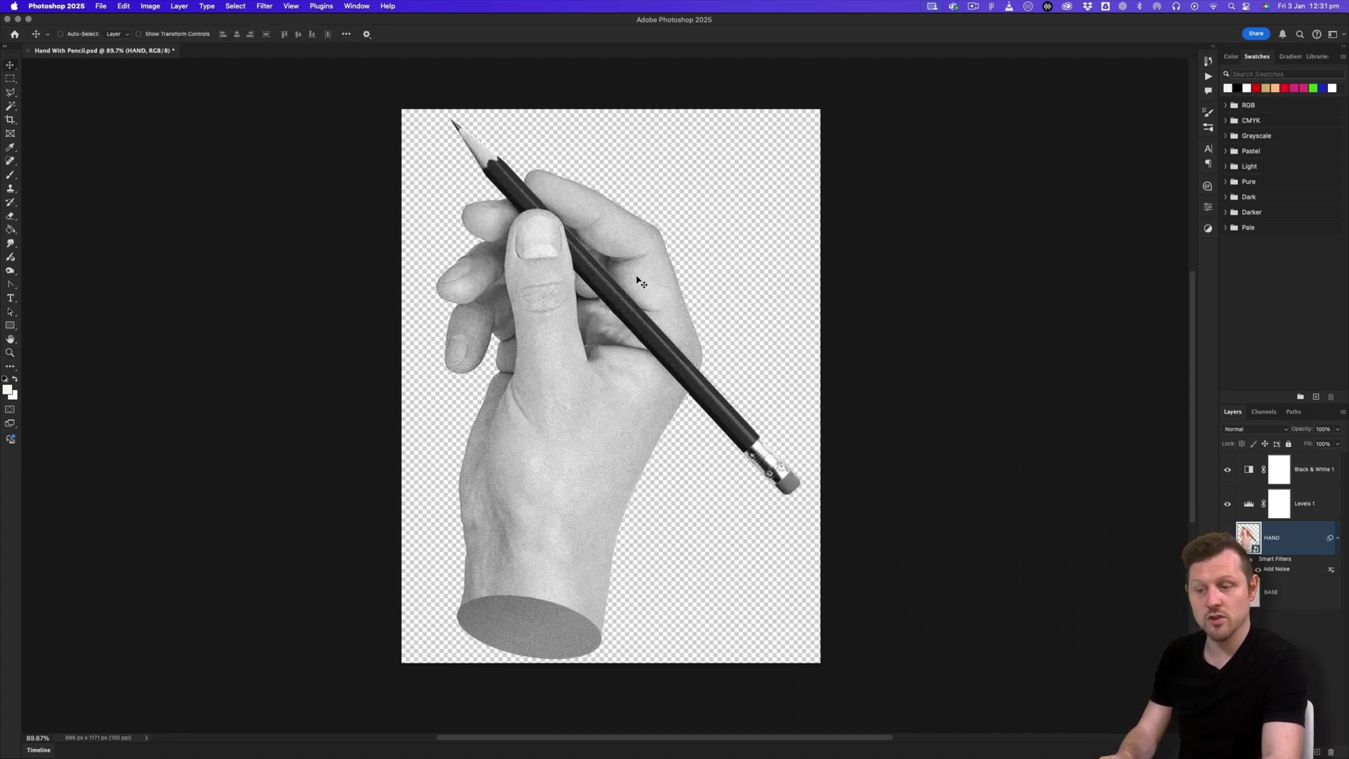
{"action": "key", "text": "super+w"}
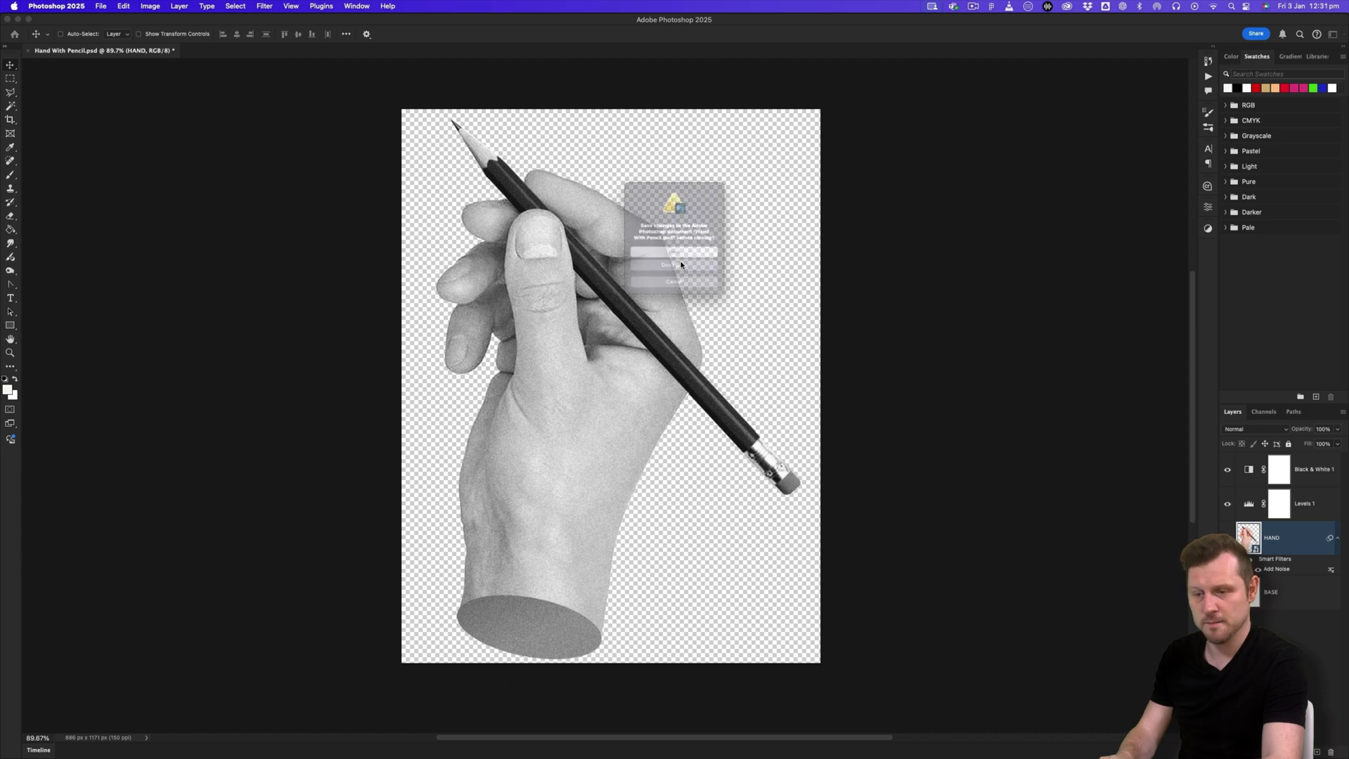
{"action": "left_click", "coordinate": [673, 277]}
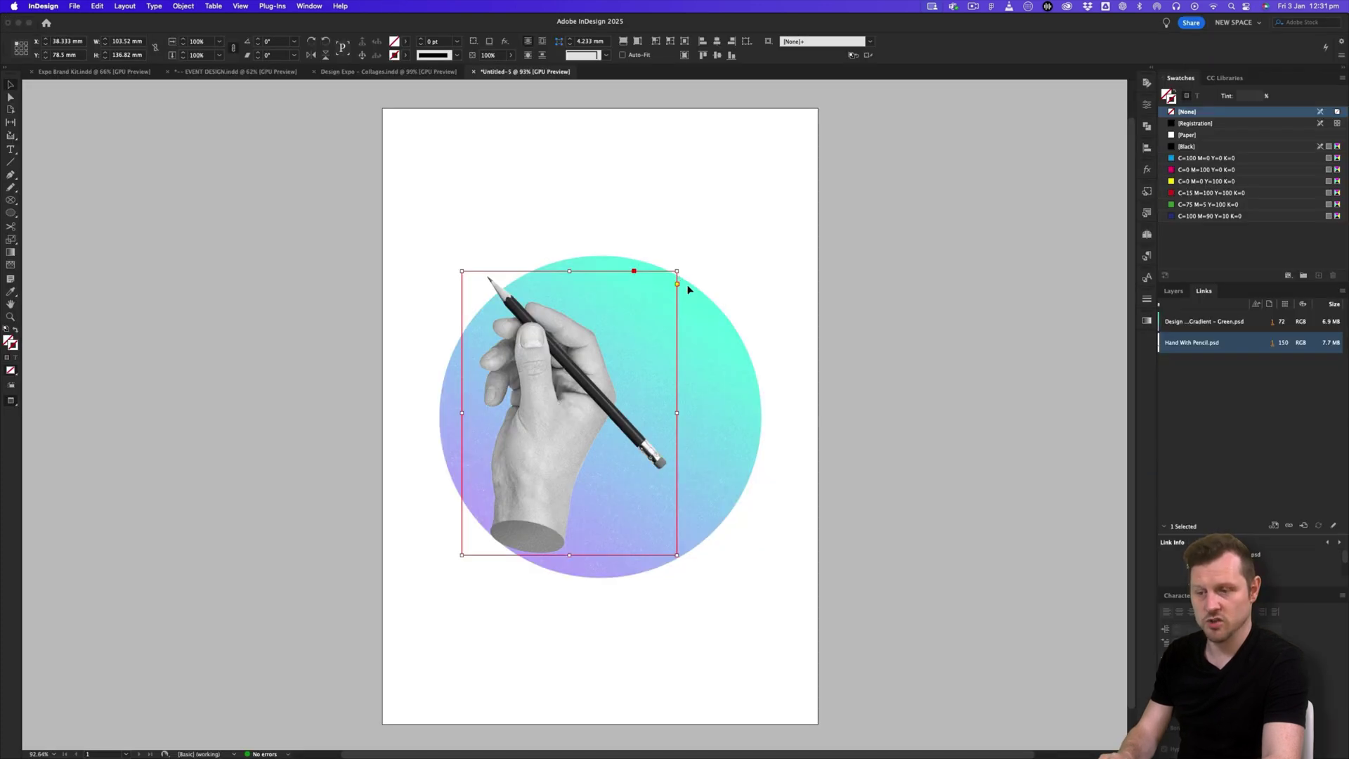
In the InDesign collage, shift the hand-with-pencil cut-out horizontally towards the circle's left edge, to X 31.5 mm.
{"action": "left_click", "coordinate": [782, 265]}
{"action": "left_click_drag", "start_coordinate": [589, 372], "coordinate": [635, 384]}
{"action": "scroll", "coordinate": [639, 407], "scroll_direction": "down", "scroll_amount": 1}
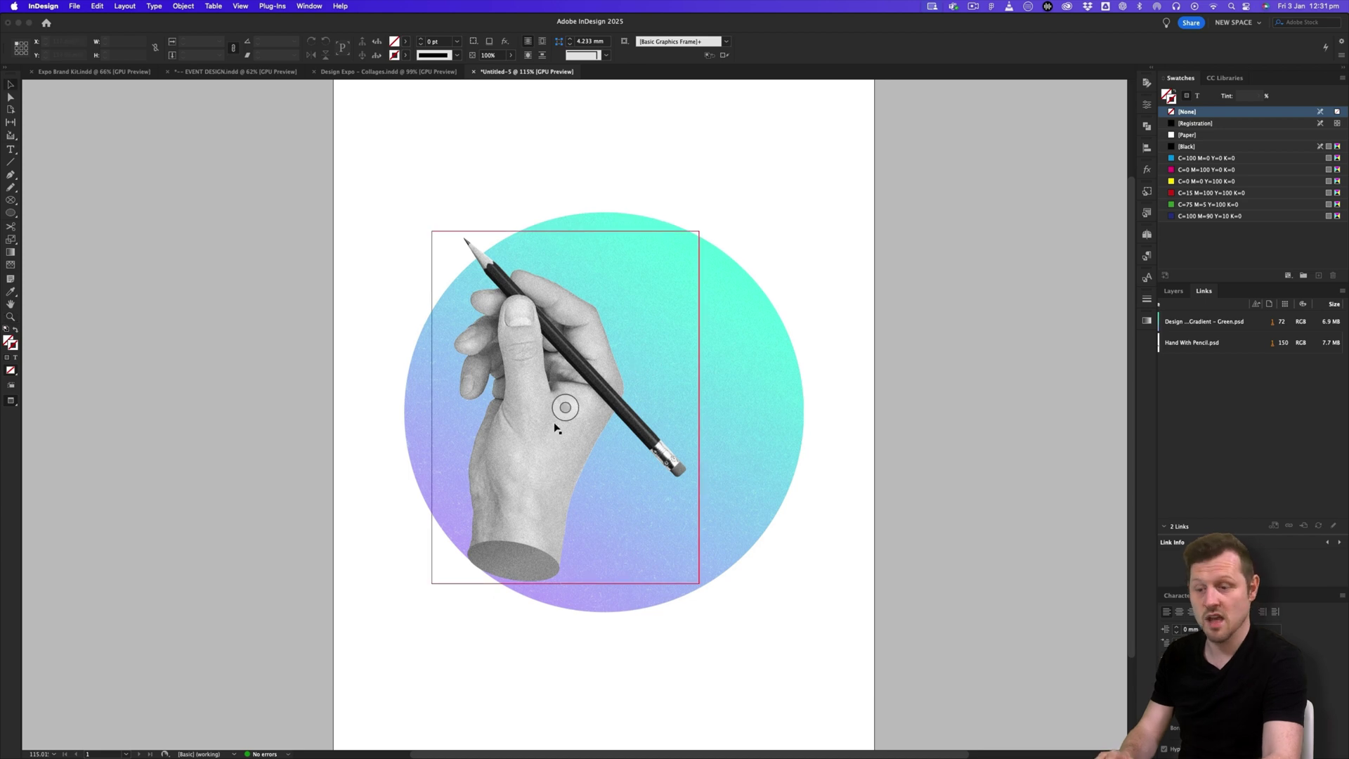
{"action": "scroll", "coordinate": [652, 447], "scroll_direction": "down", "scroll_amount": 2}
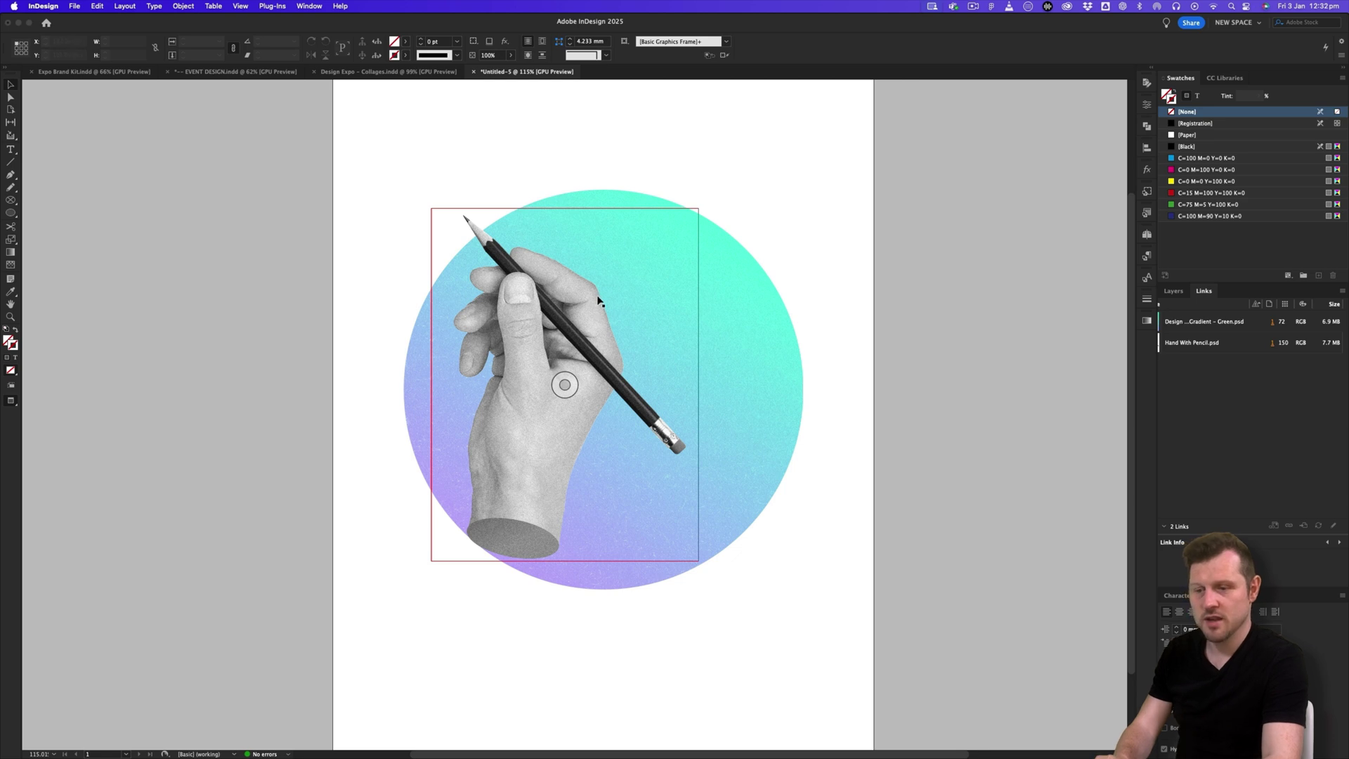
{"action": "left_click_drag", "start_coordinate": [592, 312], "coordinate": [576, 312]}
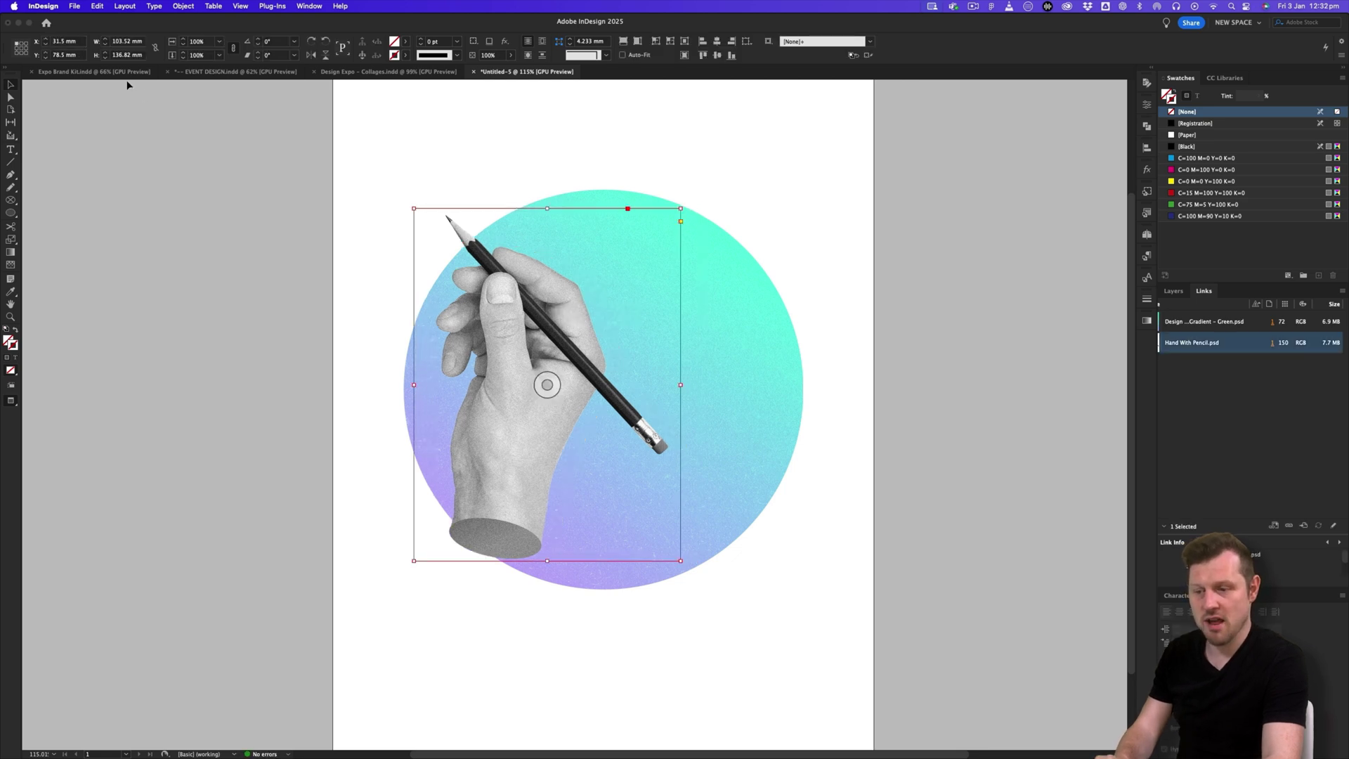
Examine the Texture Samples page of Expo Brand Kit.indd for its dot and square patterns.
{"action": "left_click", "coordinate": [84, 71]}
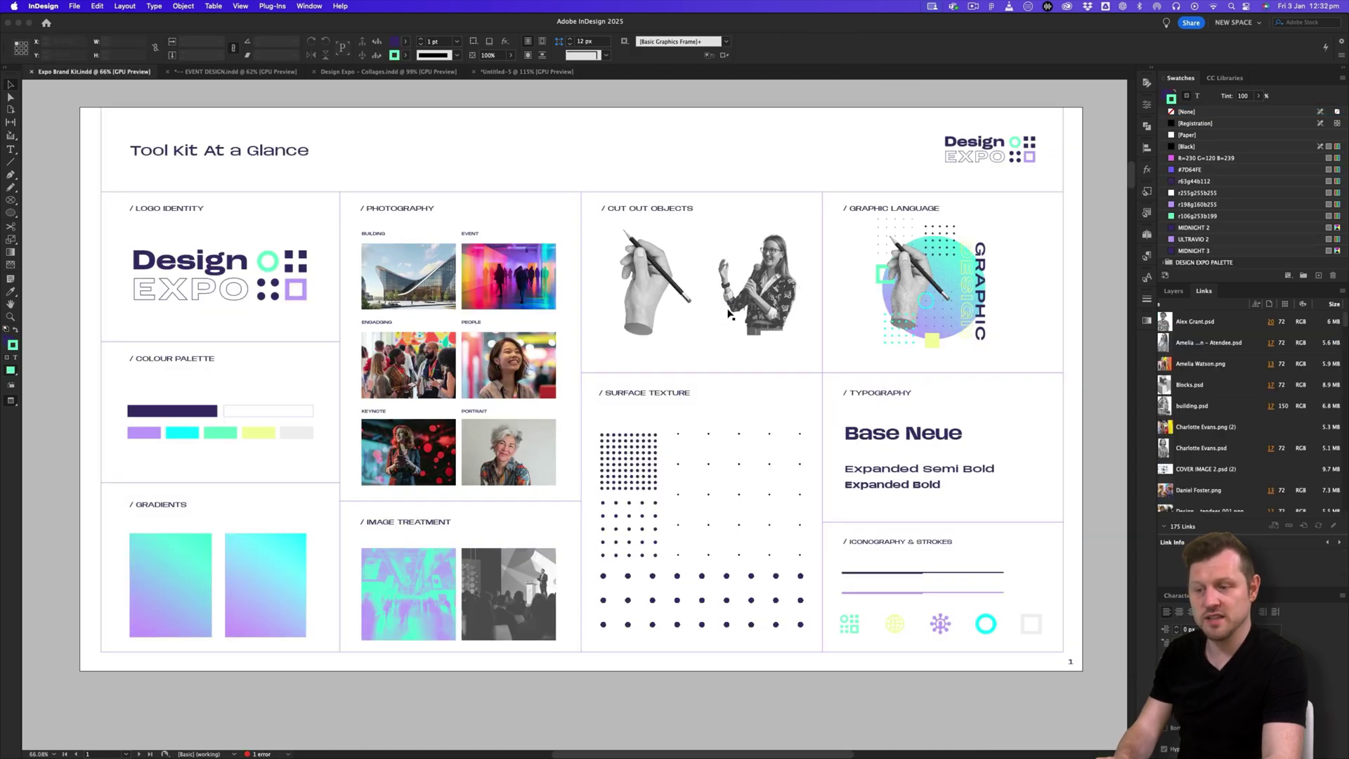
{"action": "scroll", "coordinate": [744, 419], "scroll_direction": "down", "scroll_amount": 20}
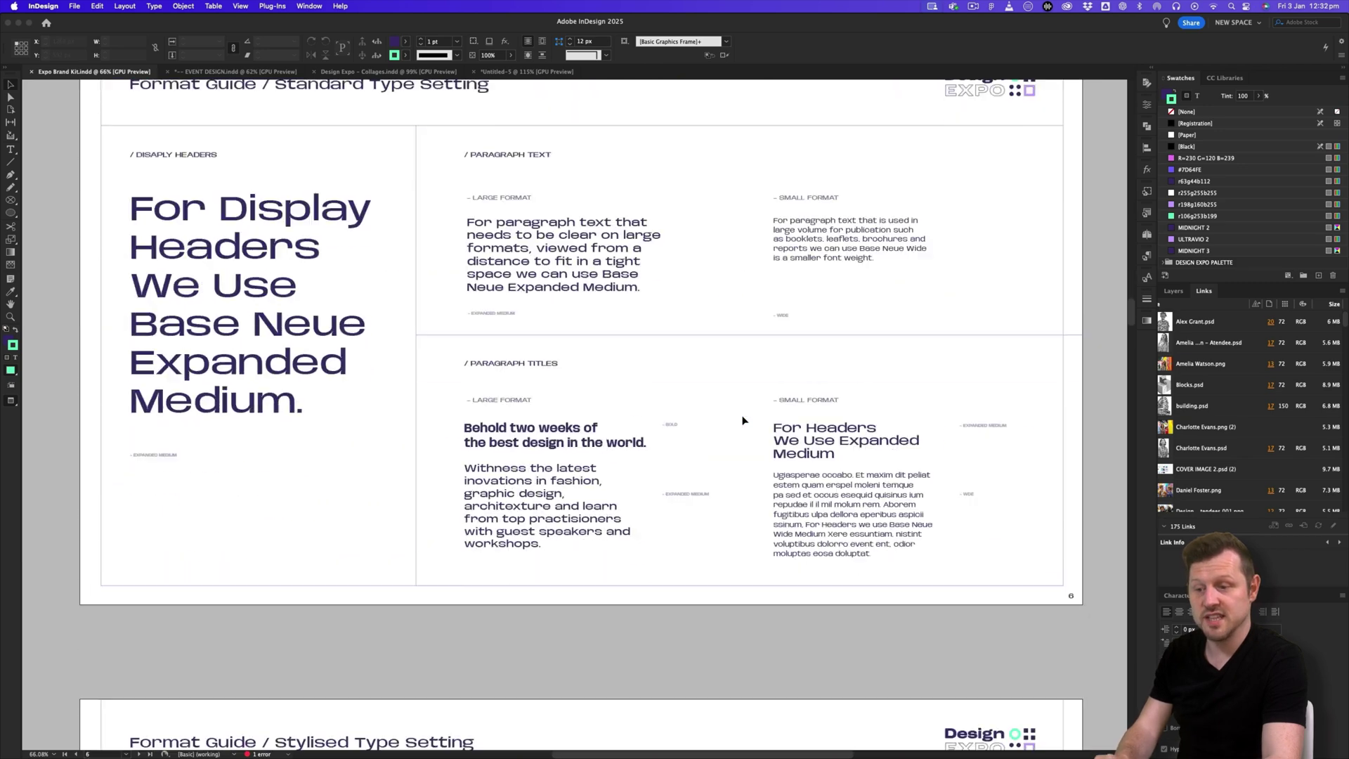
{"action": "scroll", "coordinate": [744, 420], "scroll_direction": "down", "scroll_amount": 12}
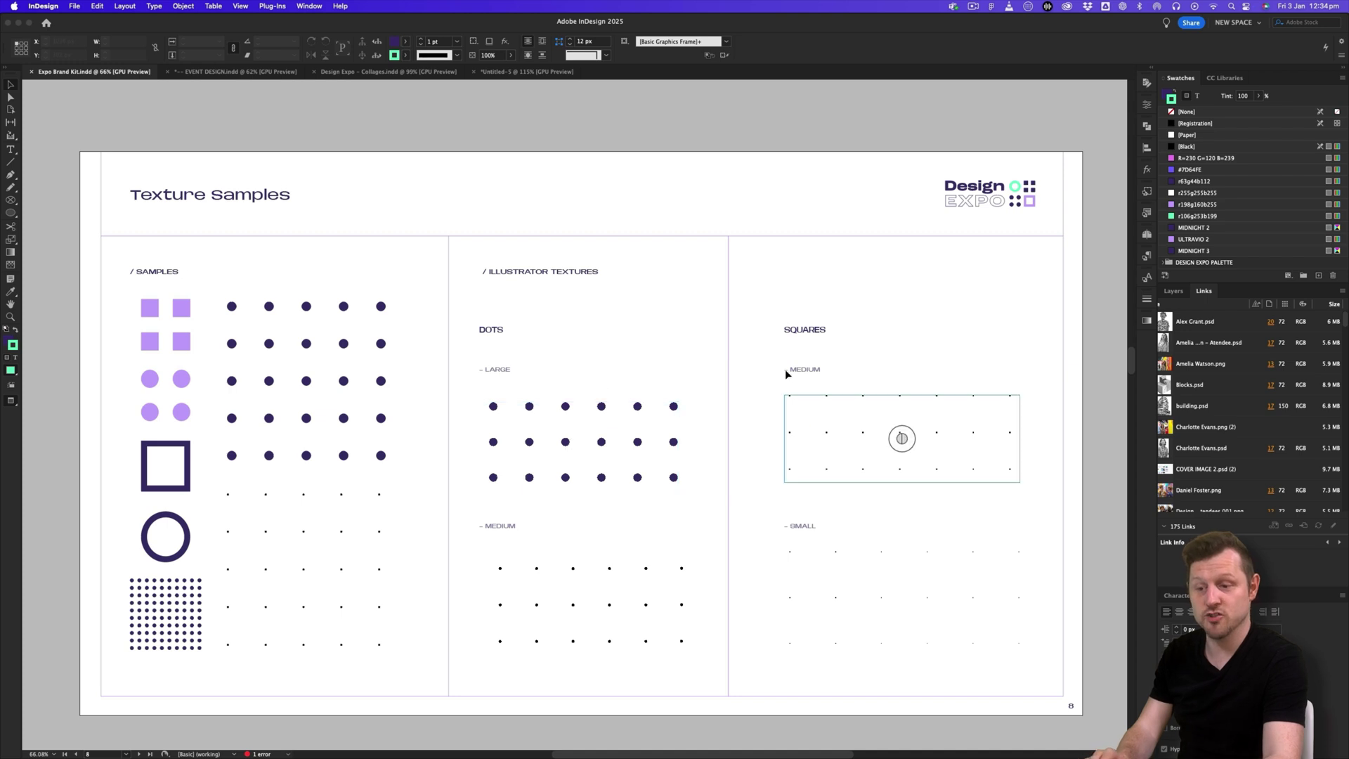
{"action": "left_click", "coordinate": [310, 351]}
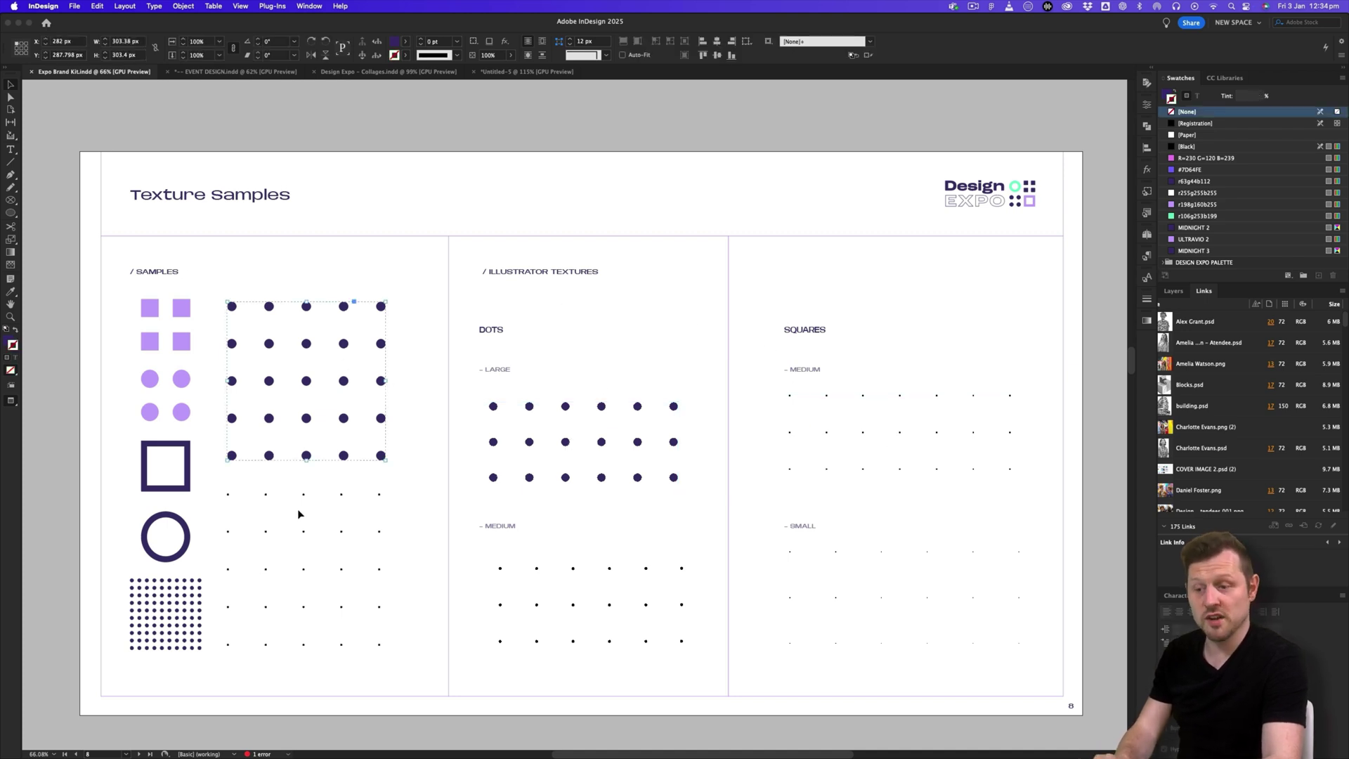
{"action": "left_click", "coordinate": [576, 331]}
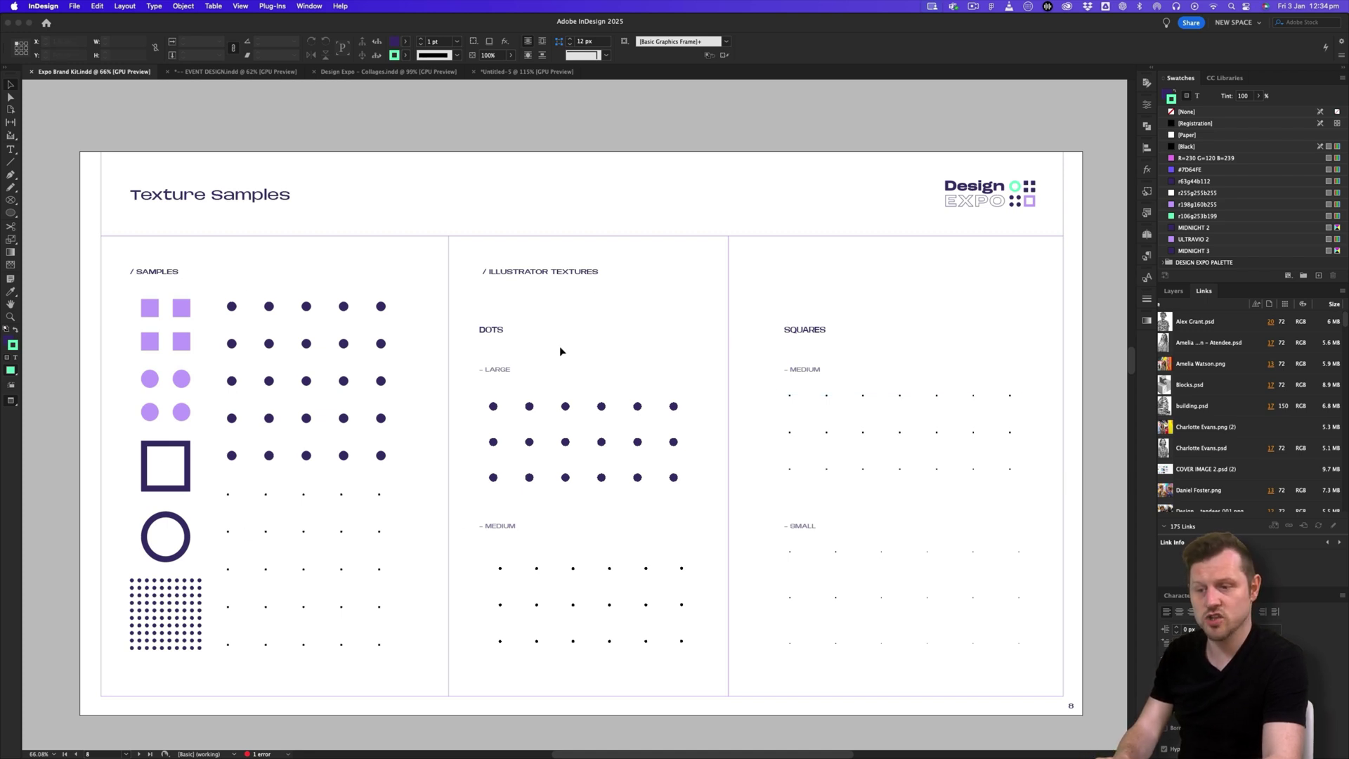
Open the source file of the large dots texture, Dots Large.ai, in Illustrator.
{"action": "left_click", "coordinate": [531, 408]}
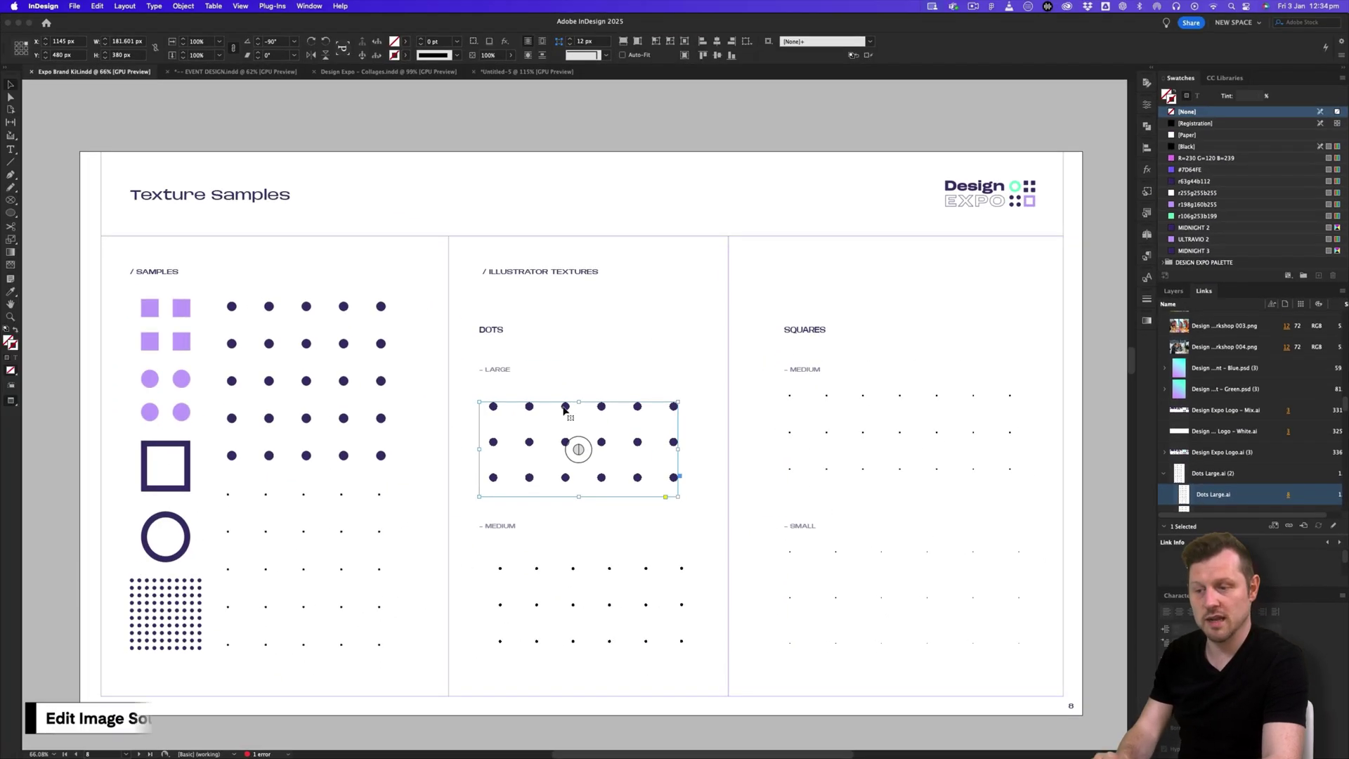
{"action": "double_click", "coordinate": [563, 409], "text": "alt"}
{"action": "left_click_drag", "start_coordinate": [766, 343], "coordinate": [630, 351]}
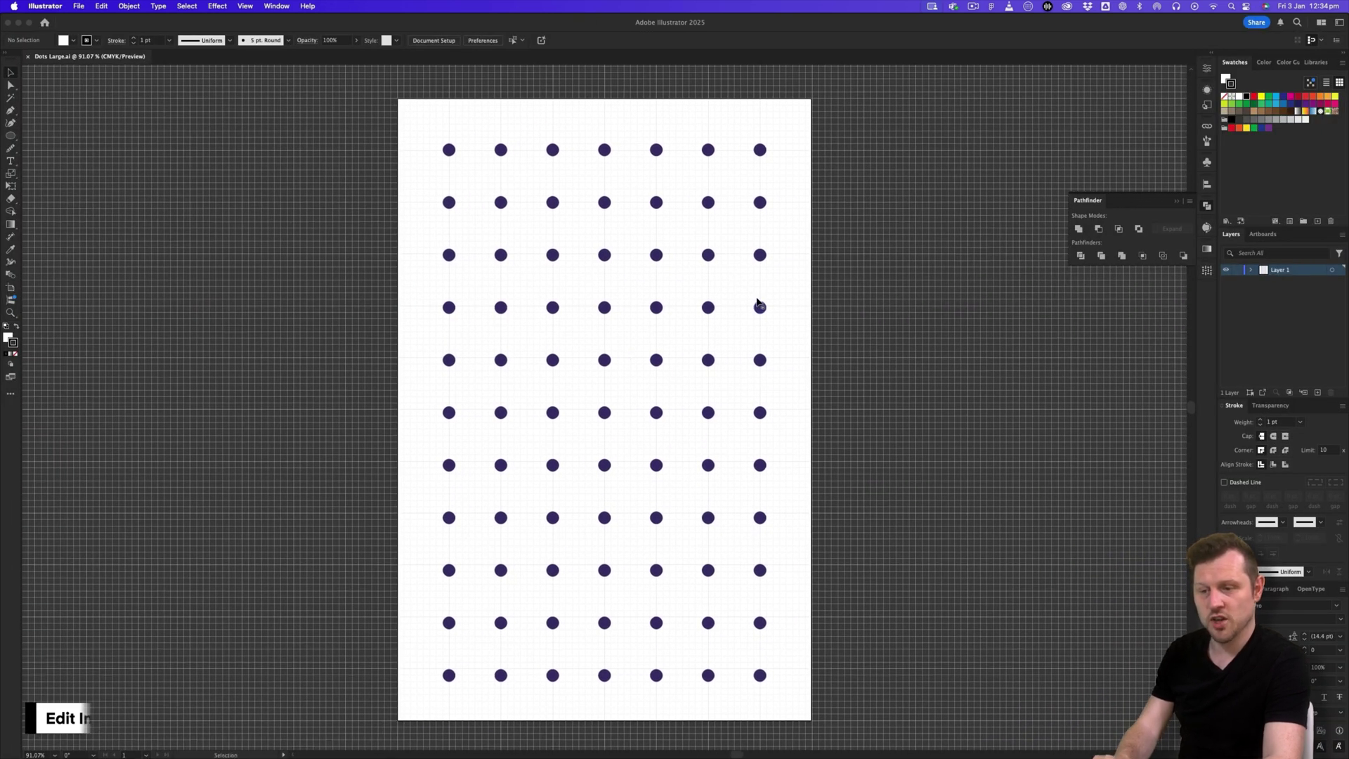
Compare the large dots artwork with the grid hidden and shown, examining how the dots align with the gridlines.
{"action": "key", "text": "super+apostrophe"}
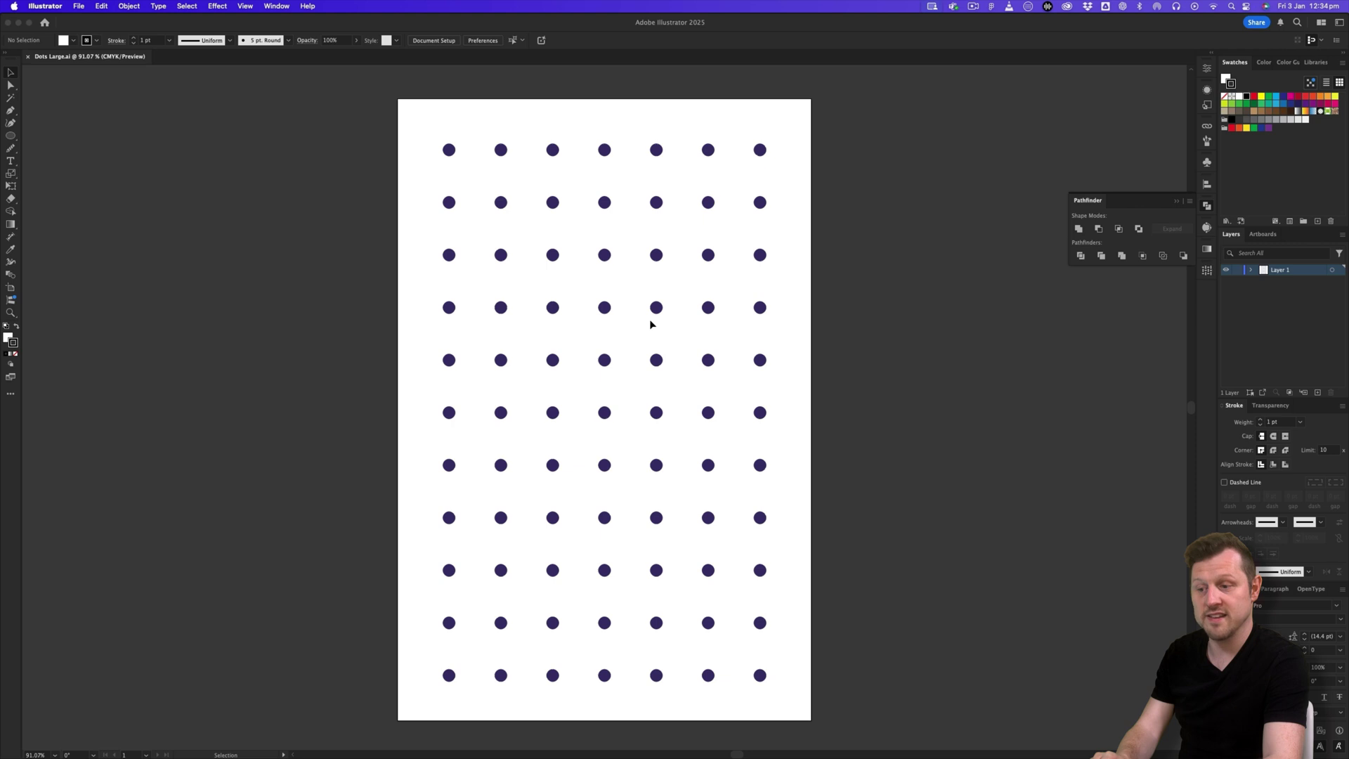
{"action": "key", "text": "super+apostrophe"}
{"action": "key", "text": "super+apostrophe"}
{"action": "key", "text": "super+apostrophe"}
{"action": "key", "text": "super+apostrophe"}
{"action": "key", "text": "super+apostrophe"}
{"action": "key", "text": "z"}
{"action": "left_click_drag", "start_coordinate": [530, 218], "coordinate": [660, 186]}
{"action": "key", "text": "space"}
{"action": "left_click_drag", "start_coordinate": [618, 205], "coordinate": [590, 374]}
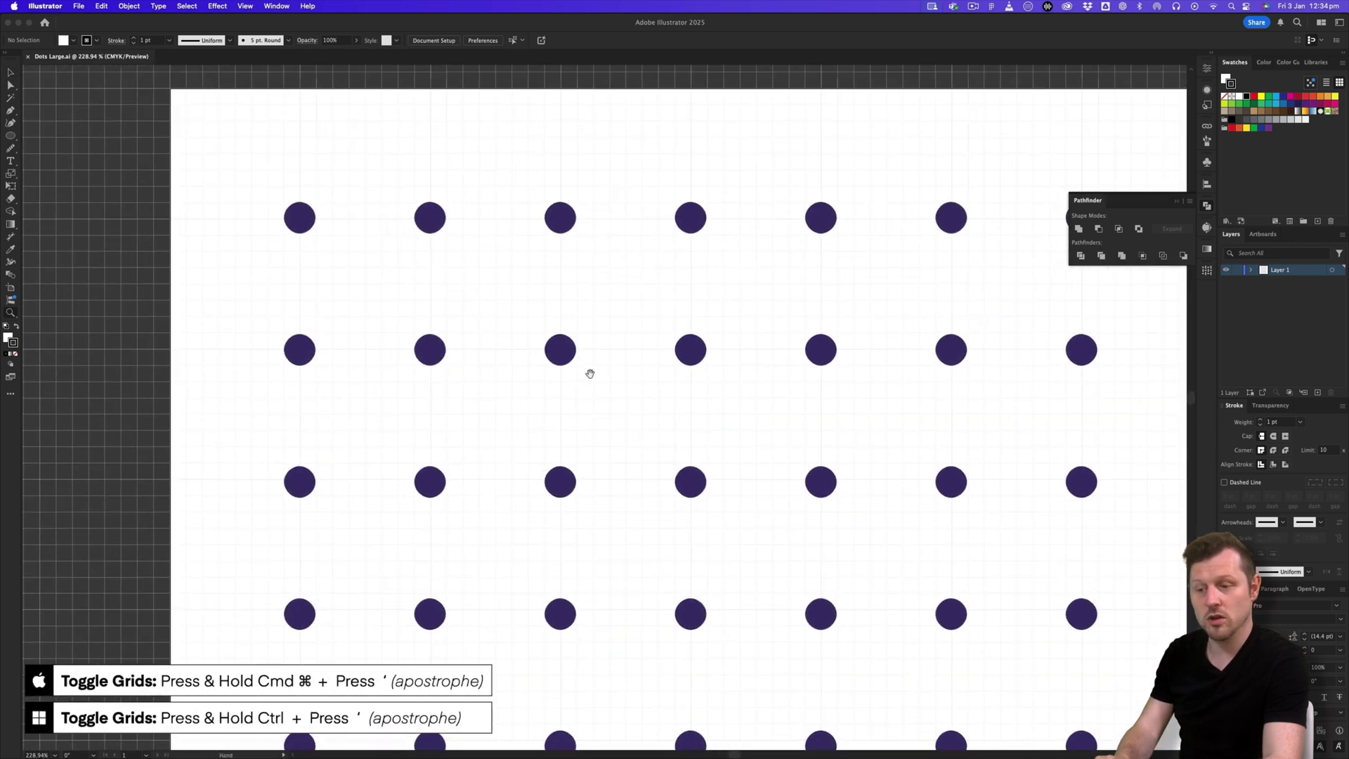
{"action": "key", "text": "super+apostrophe"}
{"action": "key", "text": "super+apostrophe"}
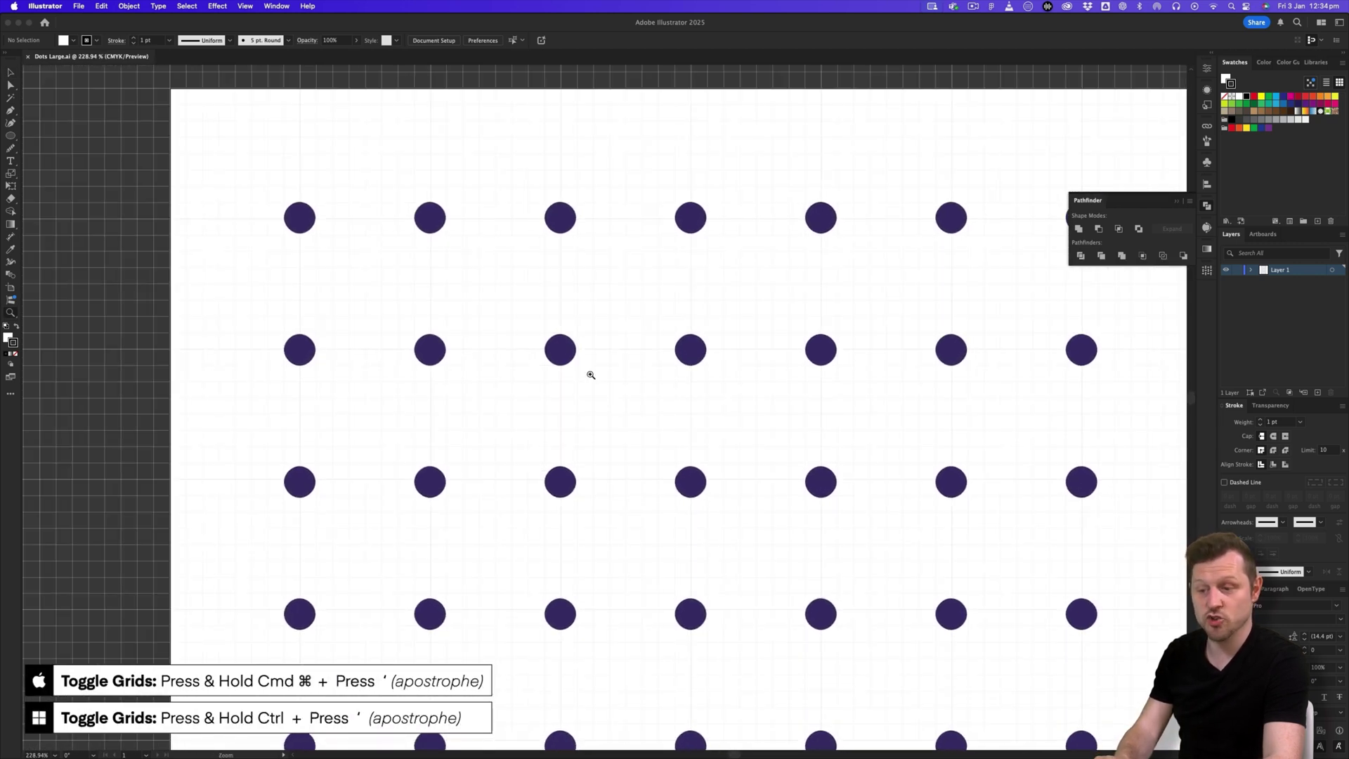
{"action": "left_click_drag", "start_coordinate": [680, 329], "coordinate": [610, 376]}
{"action": "key", "text": "space"}
{"action": "left_click_drag", "start_coordinate": [699, 397], "coordinate": [631, 337]}
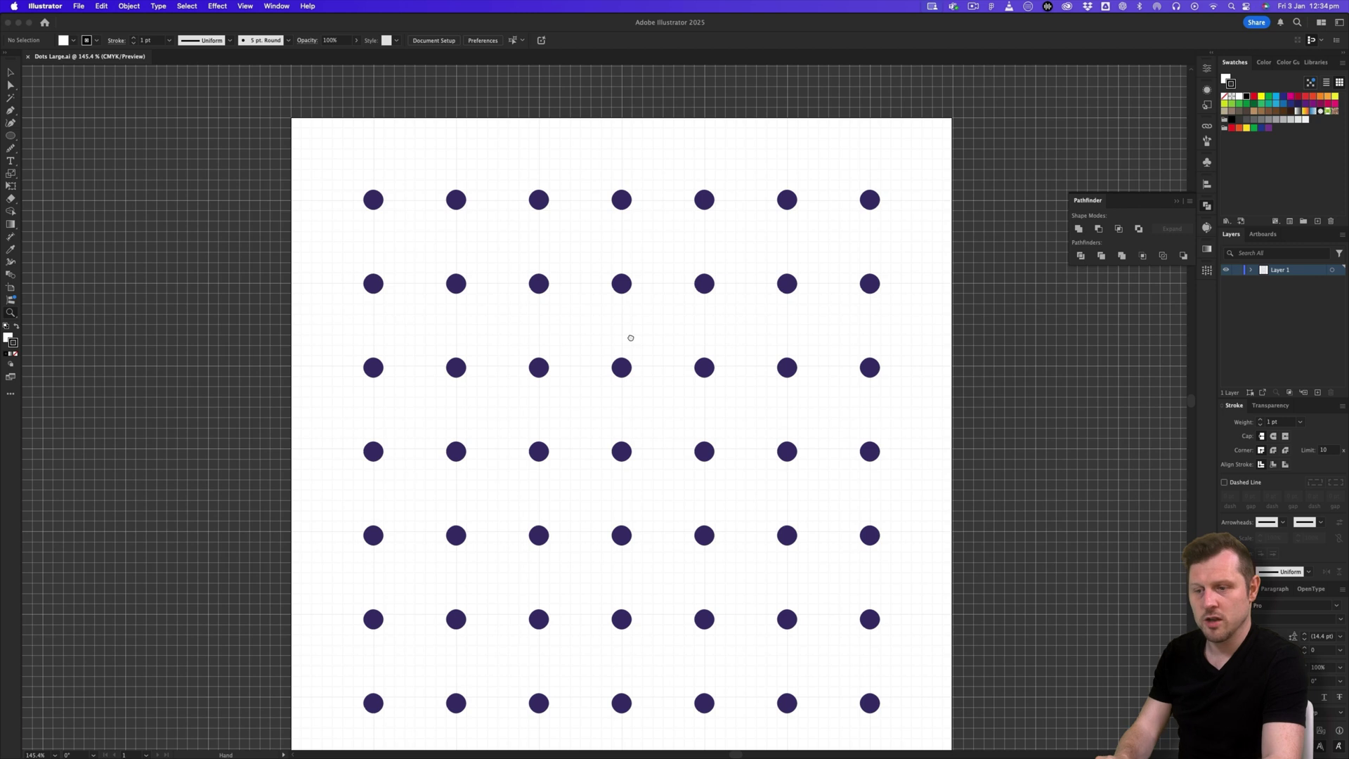
{"action": "scroll", "coordinate": [628, 394], "scroll_direction": "down", "scroll_amount": 1}
Inspect the top five rows of dots as a selection, and temporarily hide Layer 1 to examine the bare grid behind them.
{"action": "key", "text": "v"}
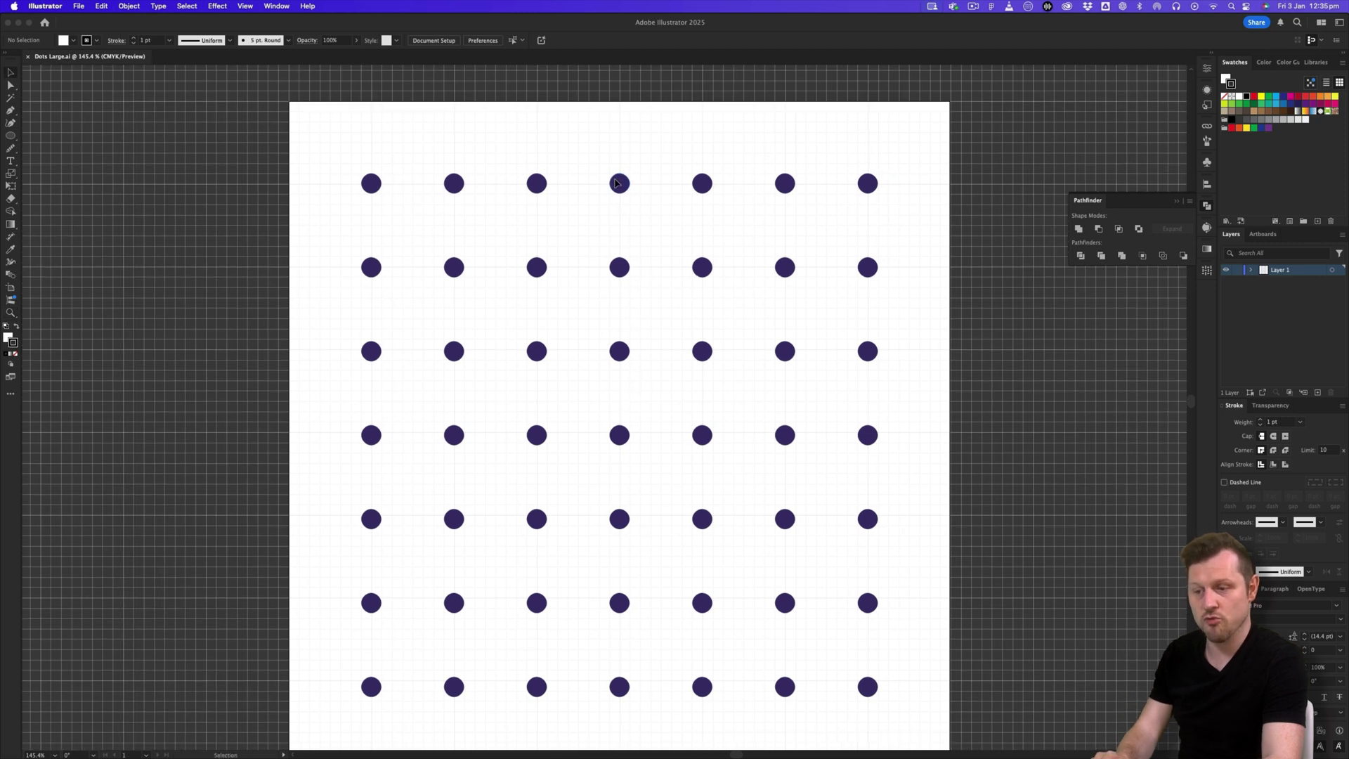
{"action": "left_click", "coordinate": [619, 184]}
{"action": "left_click_drag", "start_coordinate": [322, 140], "coordinate": [914, 559]}
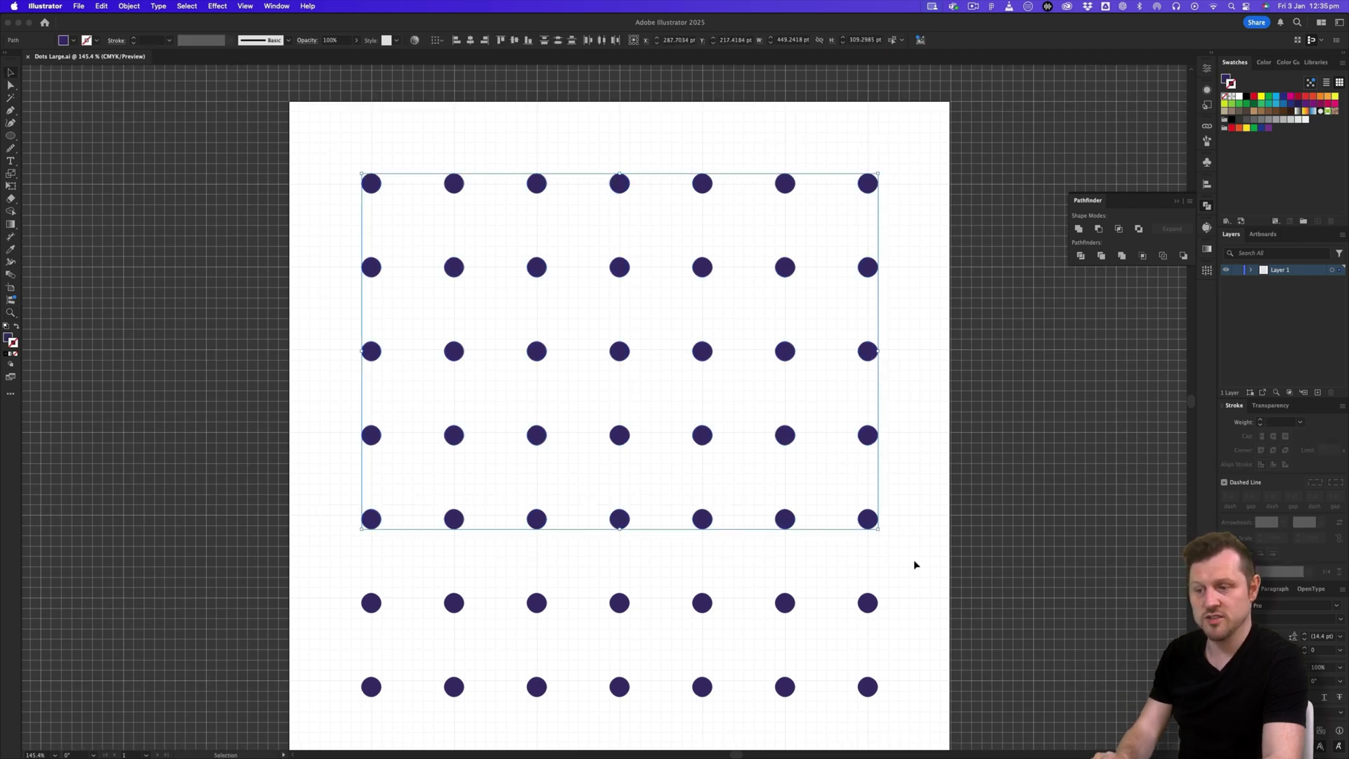
{"action": "left_click", "coordinate": [1005, 436]}
{"action": "left_click", "coordinate": [1226, 270]}
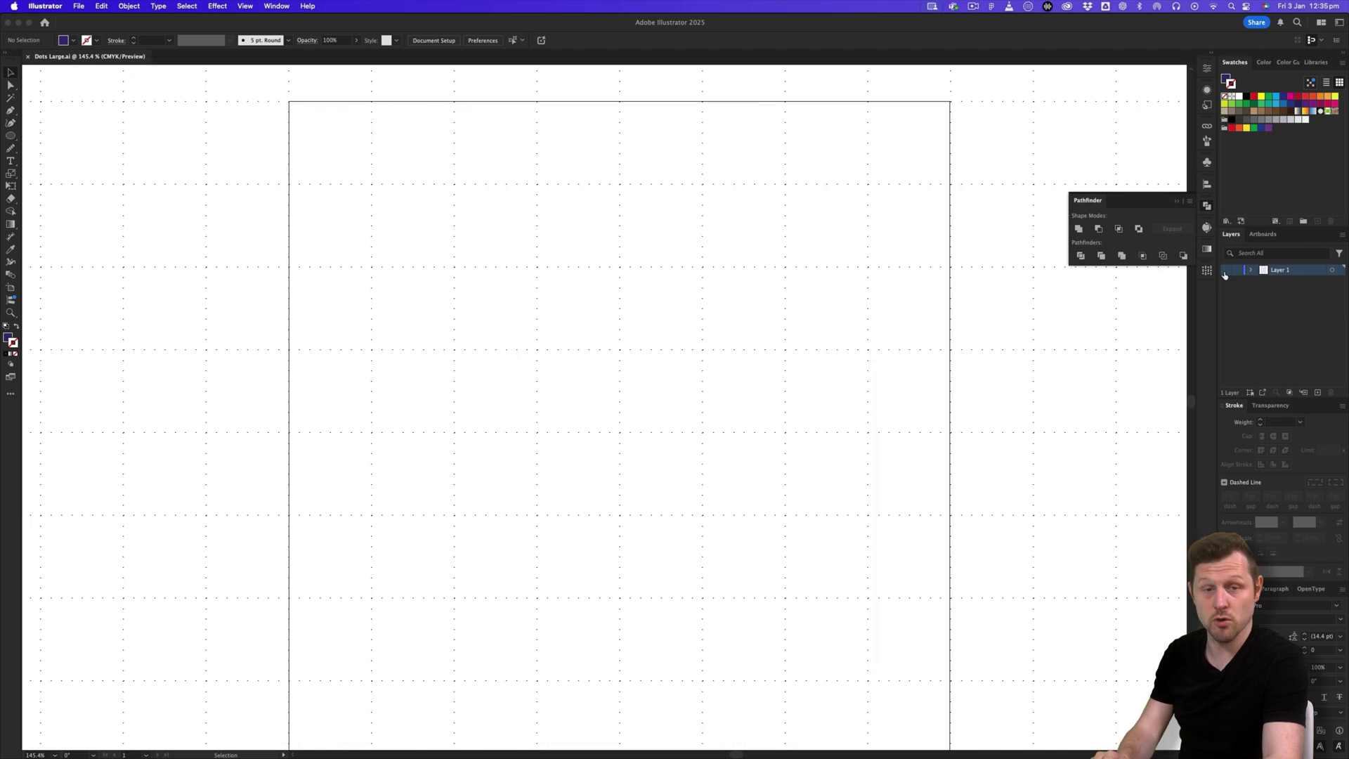
{"action": "left_click", "coordinate": [1225, 270]}
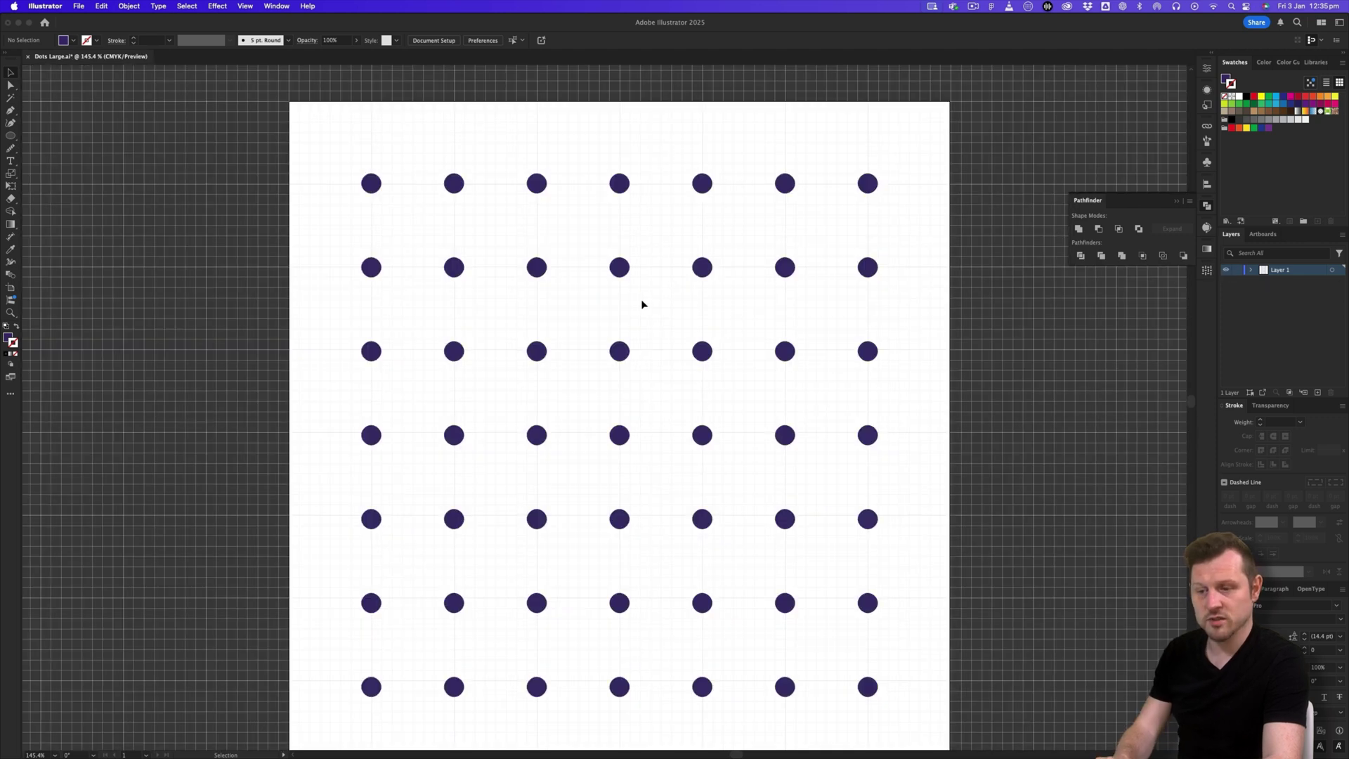
Select the five-by-five block of dots at the artboard's upper-left corner and copy it.
{"action": "key", "text": "z"}
{"action": "left_click_drag", "start_coordinate": [650, 329], "coordinate": [601, 359]}
{"action": "left_click_drag", "start_coordinate": [682, 416], "coordinate": [650, 330]}
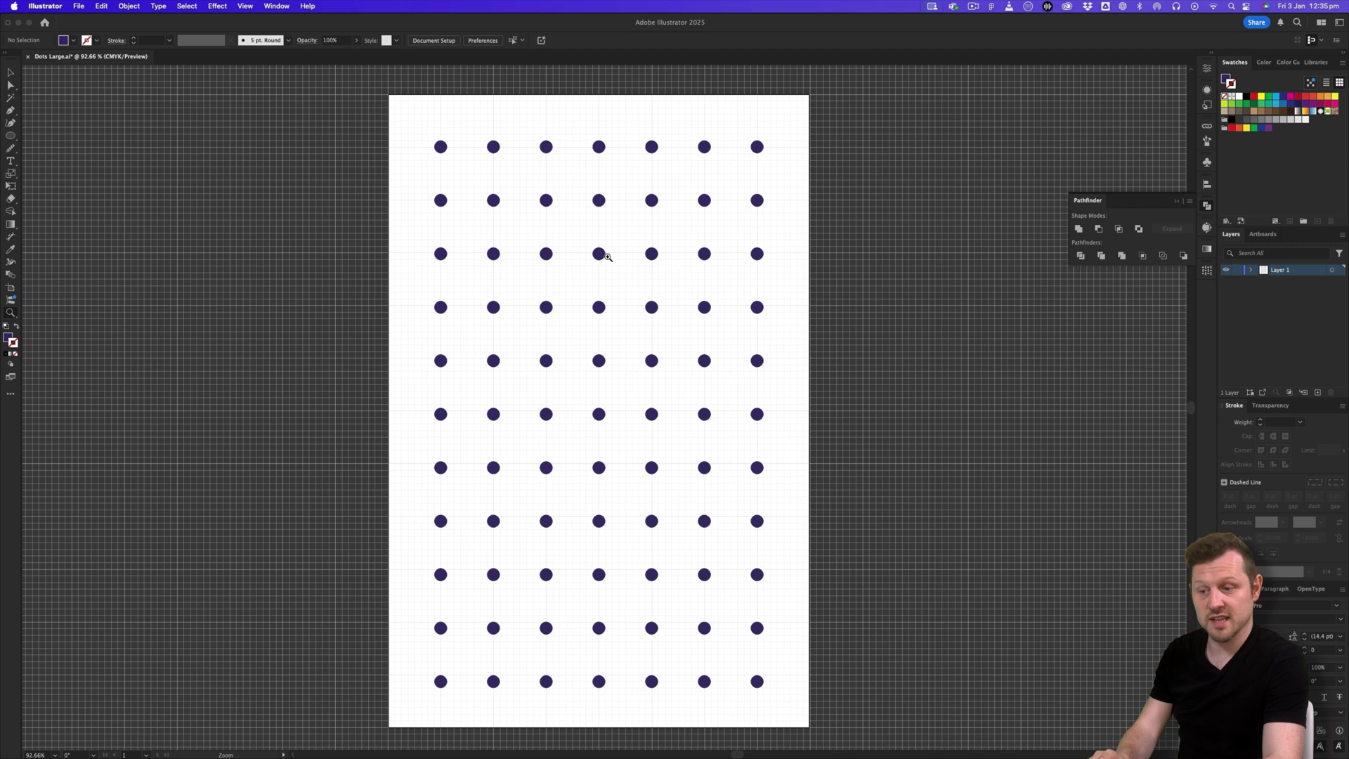
{"action": "key", "text": "v"}
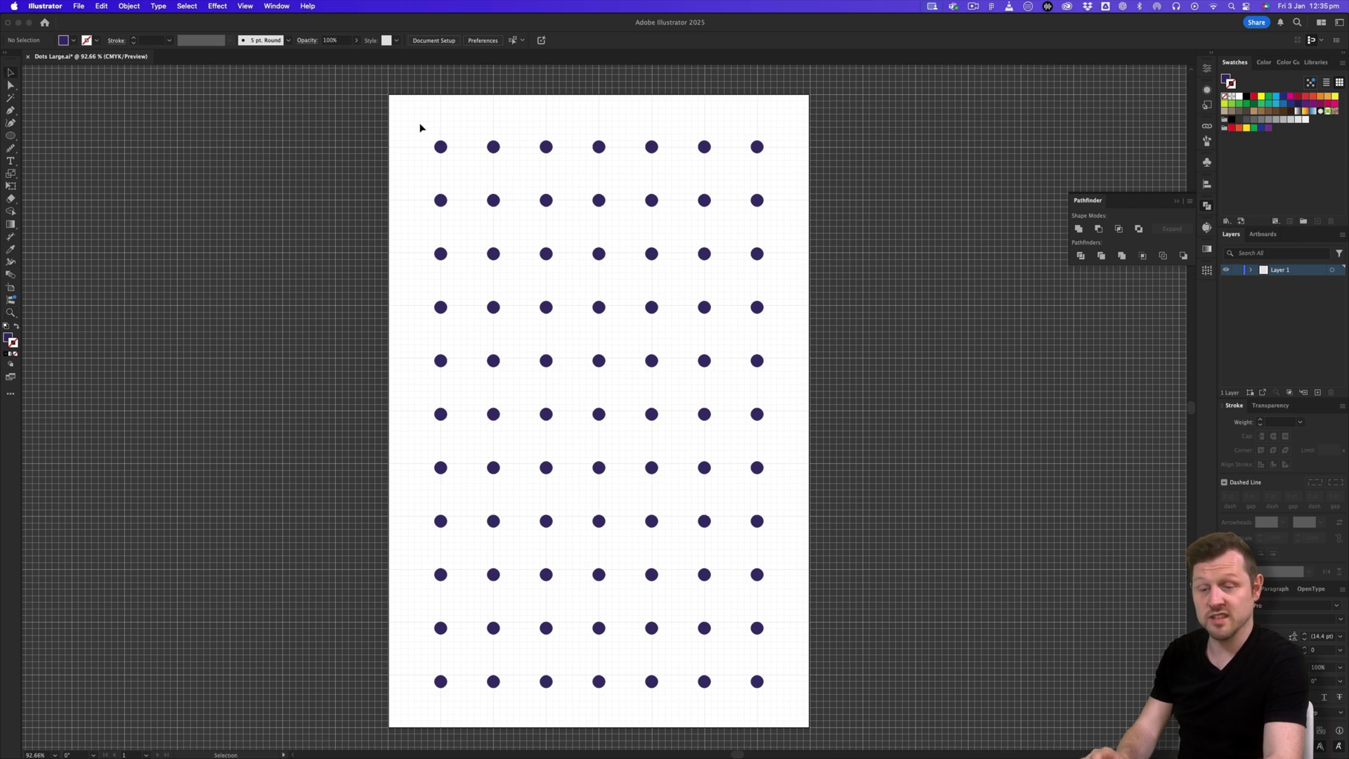
{"action": "left_click_drag", "start_coordinate": [422, 127], "coordinate": [678, 383]}
{"action": "left_click", "coordinate": [420, 115]}
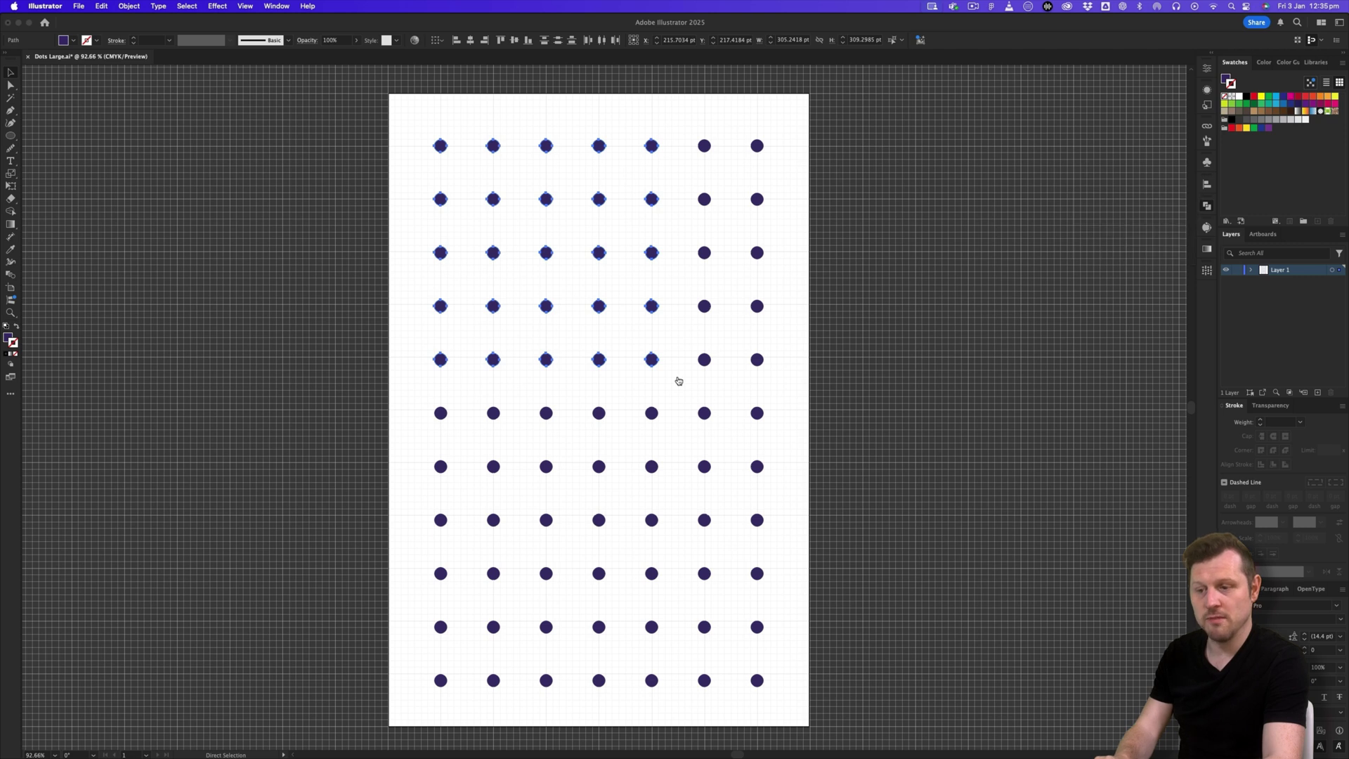
Switch to the untitled InDesign collage and paste the copied dots on the ELEMENTS layer over the hand and circle.
{"action": "key", "text": "super+Tab"}
{"action": "left_click", "coordinate": [514, 73]}
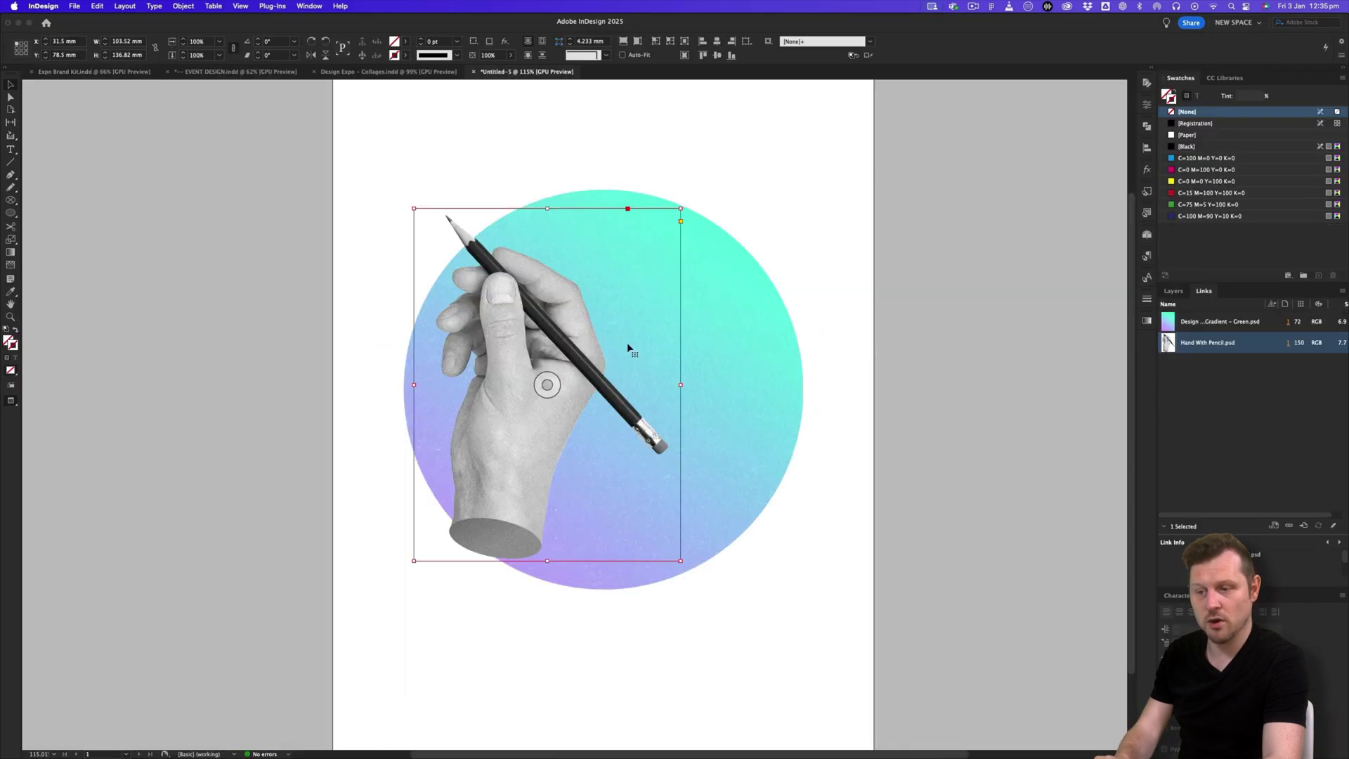
{"action": "left_click", "coordinate": [1173, 292]}
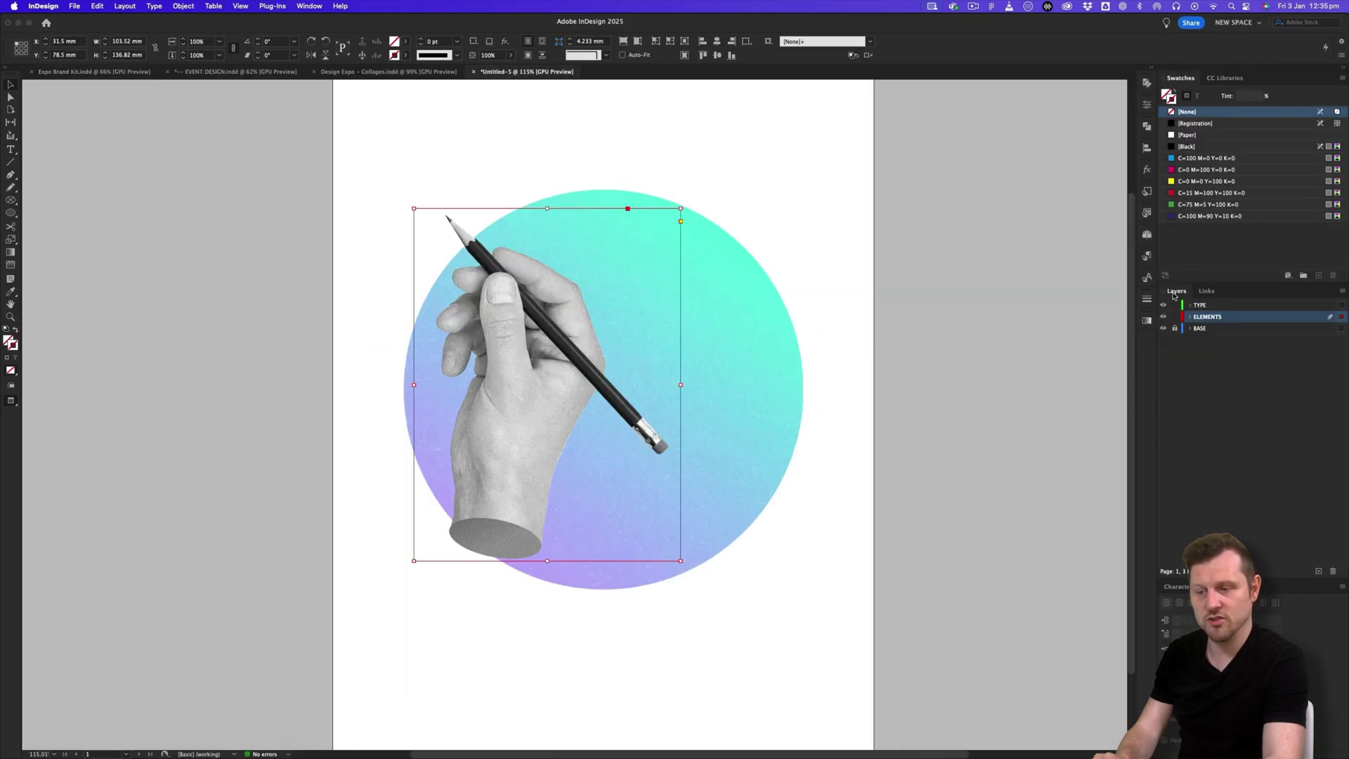
{"action": "key", "text": "super+v"}
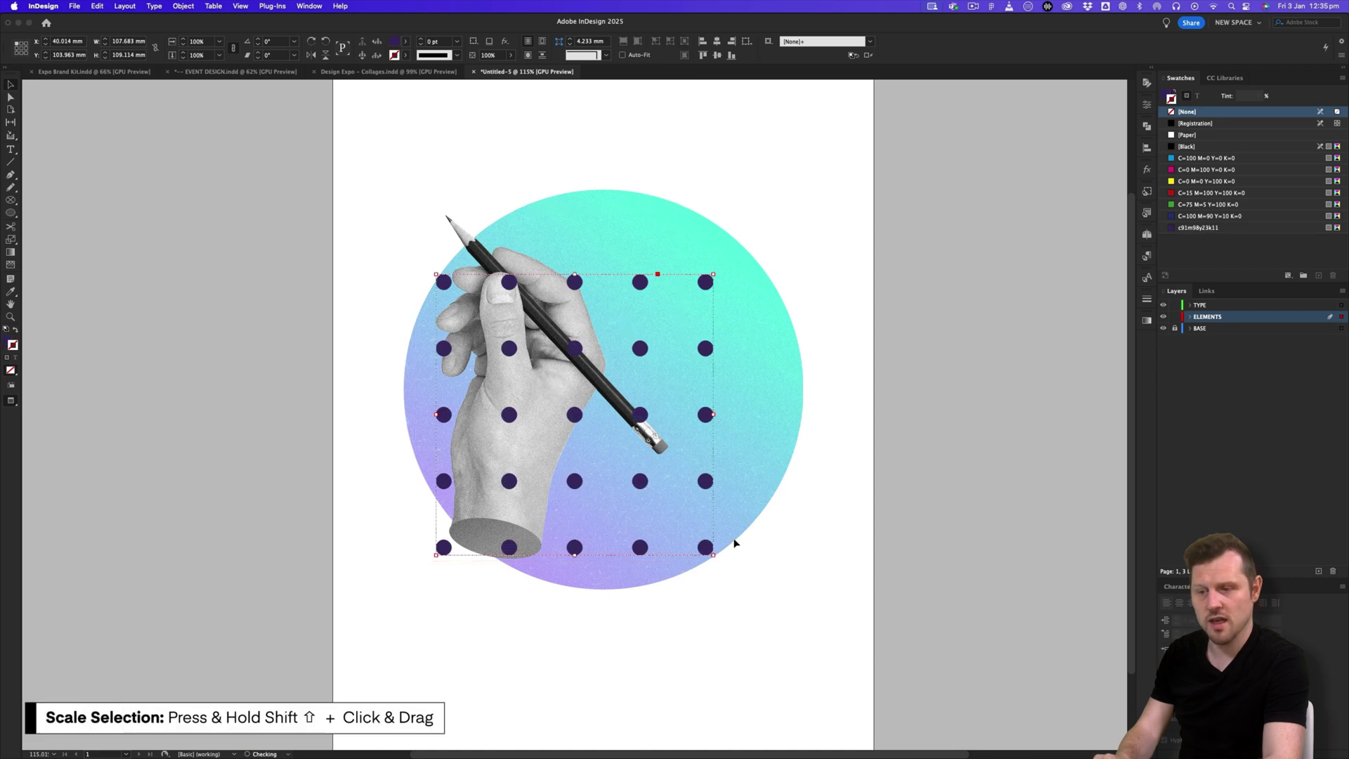
Scale the pasted dots to about 48 mm wide and position them across the gradient circle's lower-left edge.
{"action": "left_click_drag", "start_coordinate": [716, 558], "coordinate": [429, 558]}
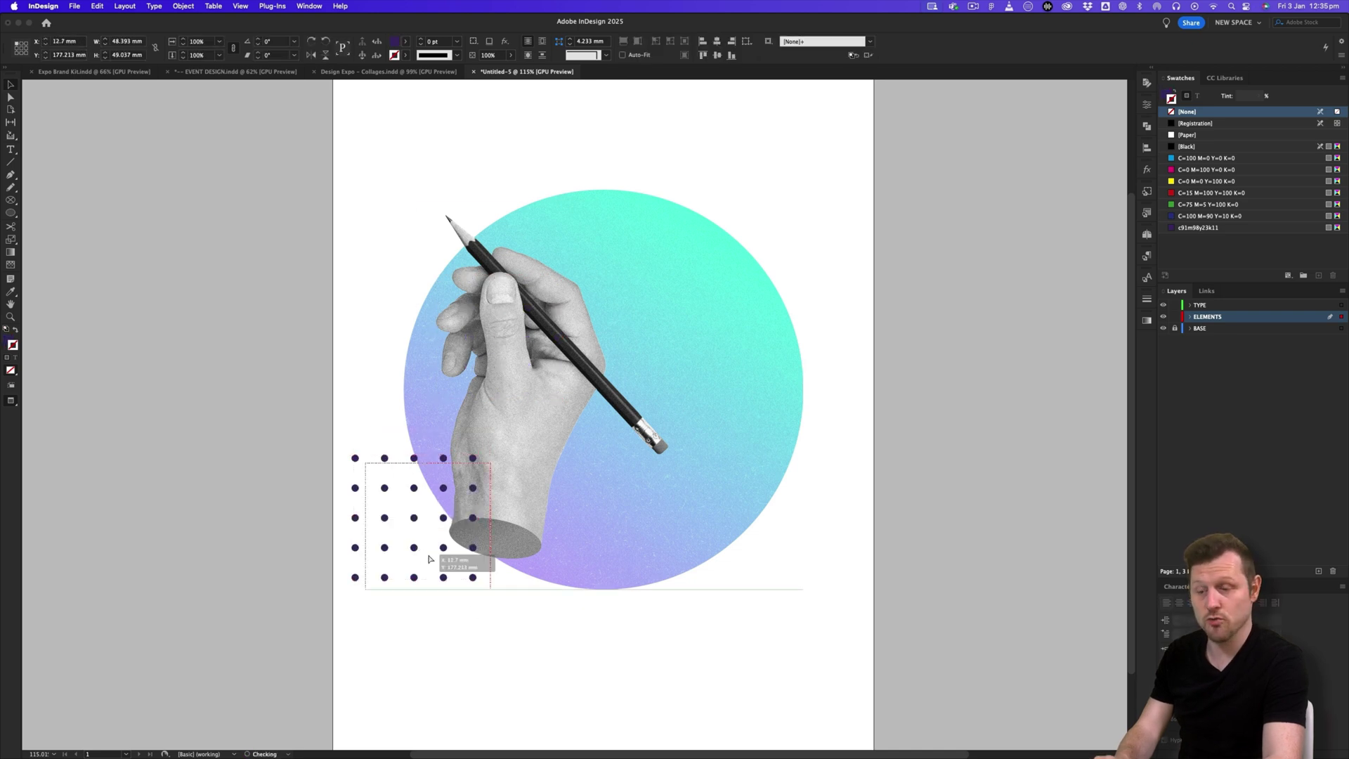
{"action": "left_click", "coordinate": [603, 664]}
{"action": "left_click", "coordinate": [428, 556]}
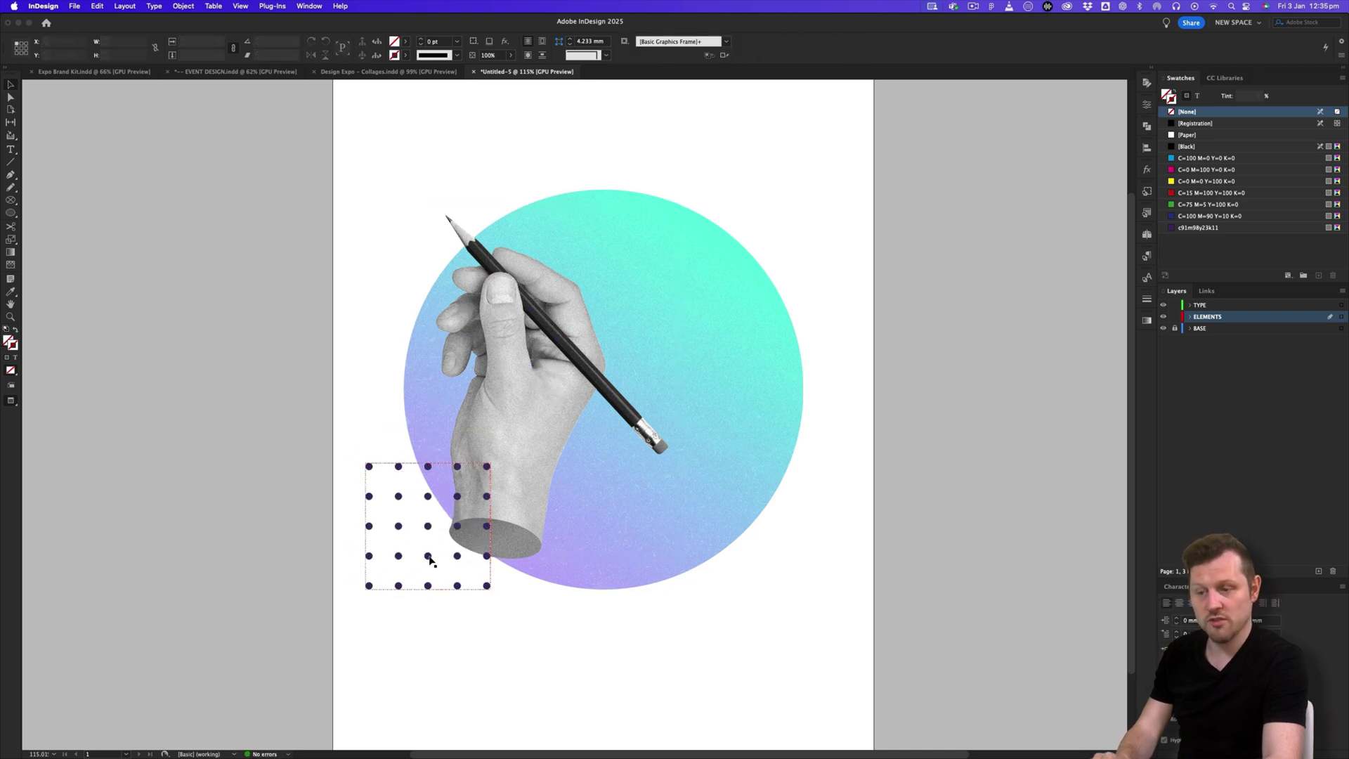
{"action": "left_click", "coordinate": [428, 557]}
{"action": "left_click_drag", "start_coordinate": [428, 556], "coordinate": [438, 556]}
{"action": "left_click", "coordinate": [444, 610]}
Try ungrouping the five-by-five block of dots.
{"action": "key", "text": "a"}
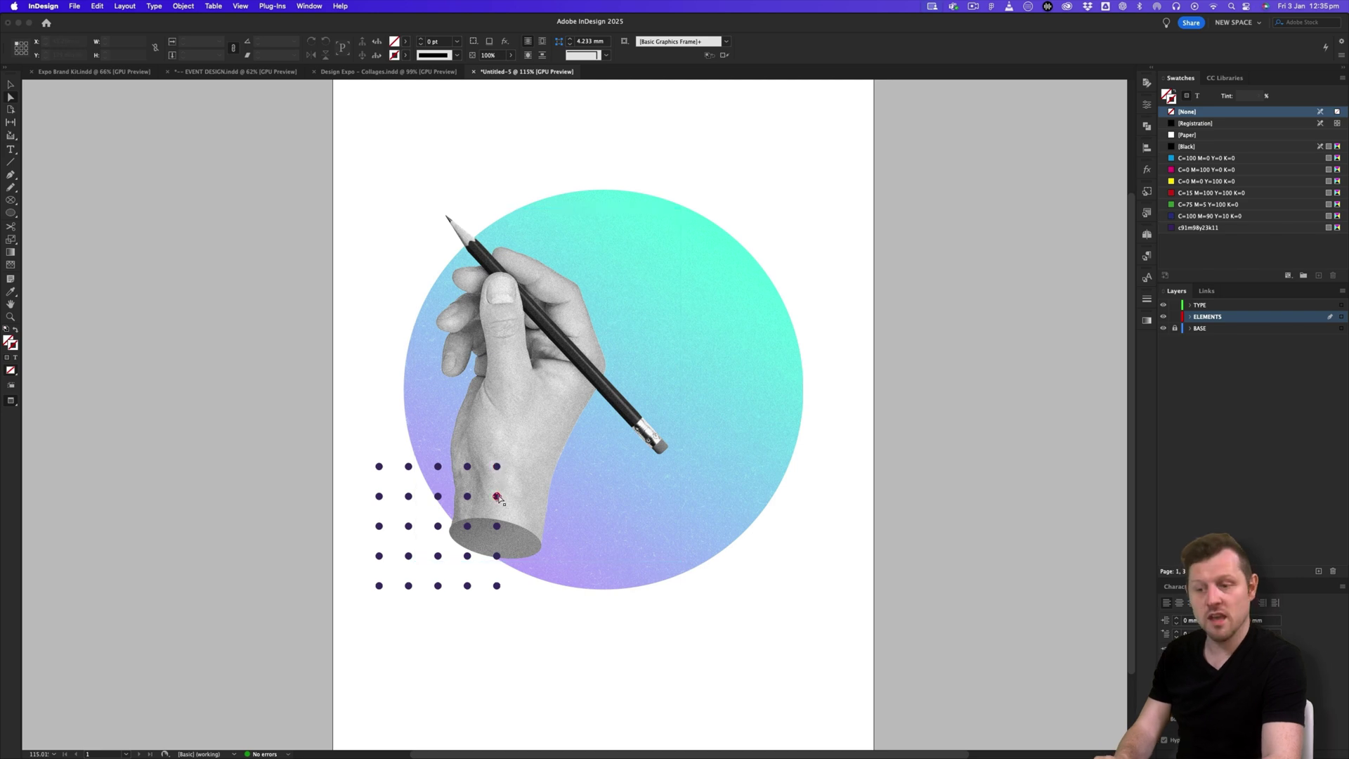
{"action": "key", "text": "v"}
{"action": "right_click", "coordinate": [408, 586]}
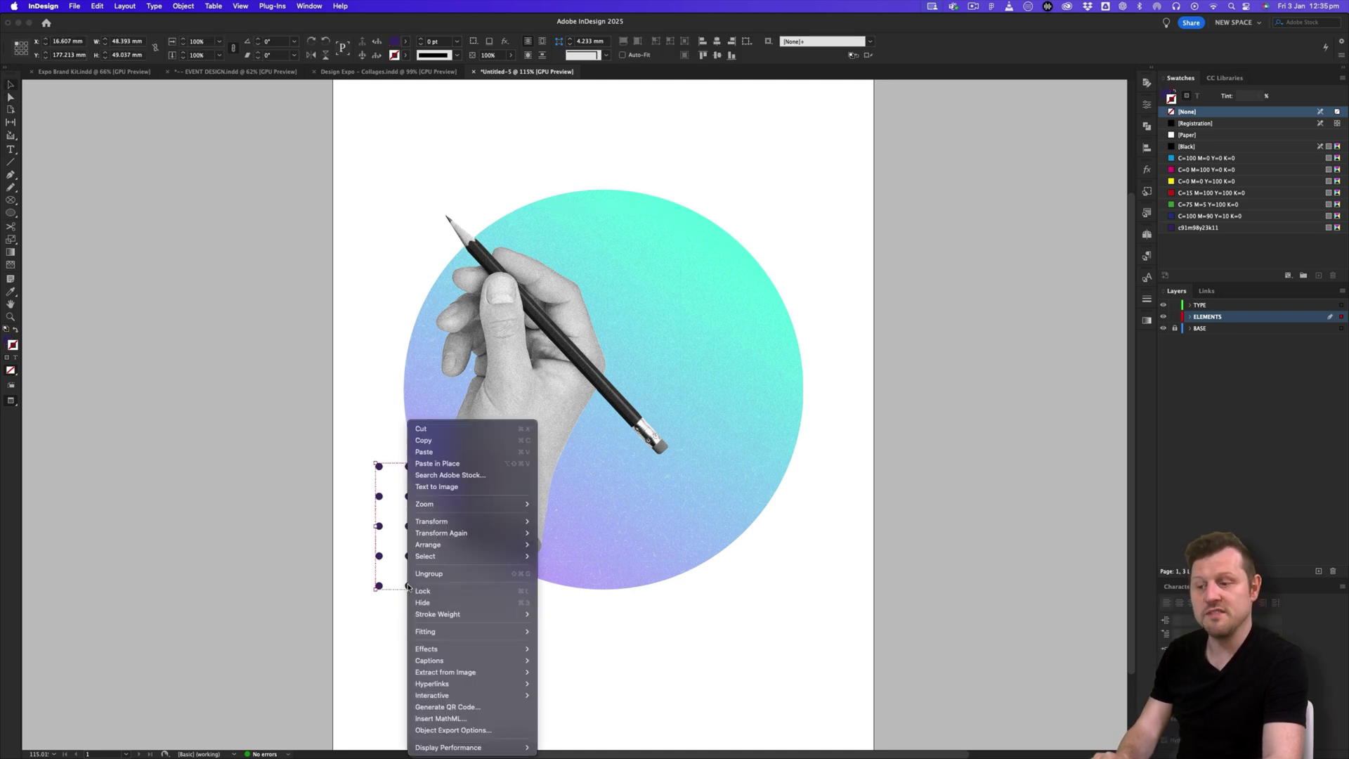
{"action": "left_click", "coordinate": [441, 575]}
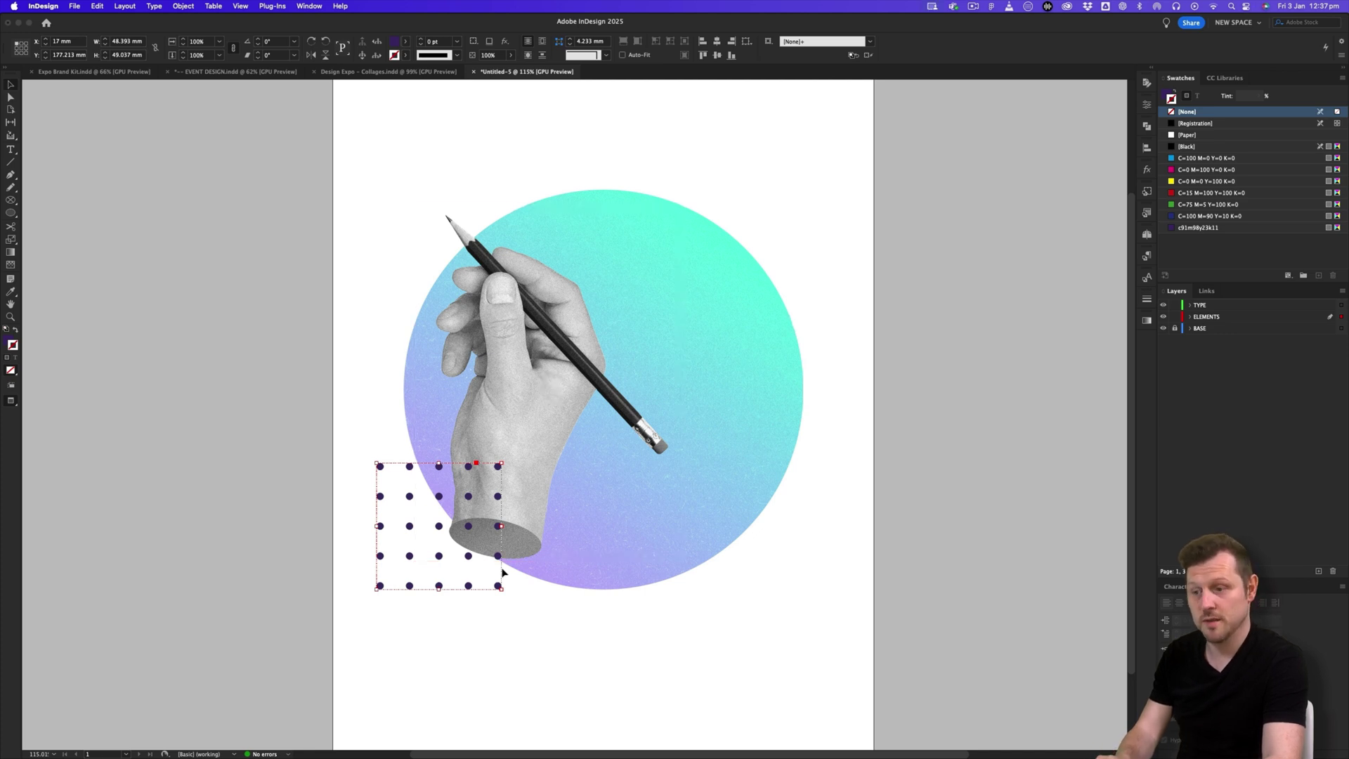
Switch to the Expo Brand Kit document and open the medium squares texture's linked Squares.ai file in Illustrator.
{"action": "left_click", "coordinate": [121, 72]}
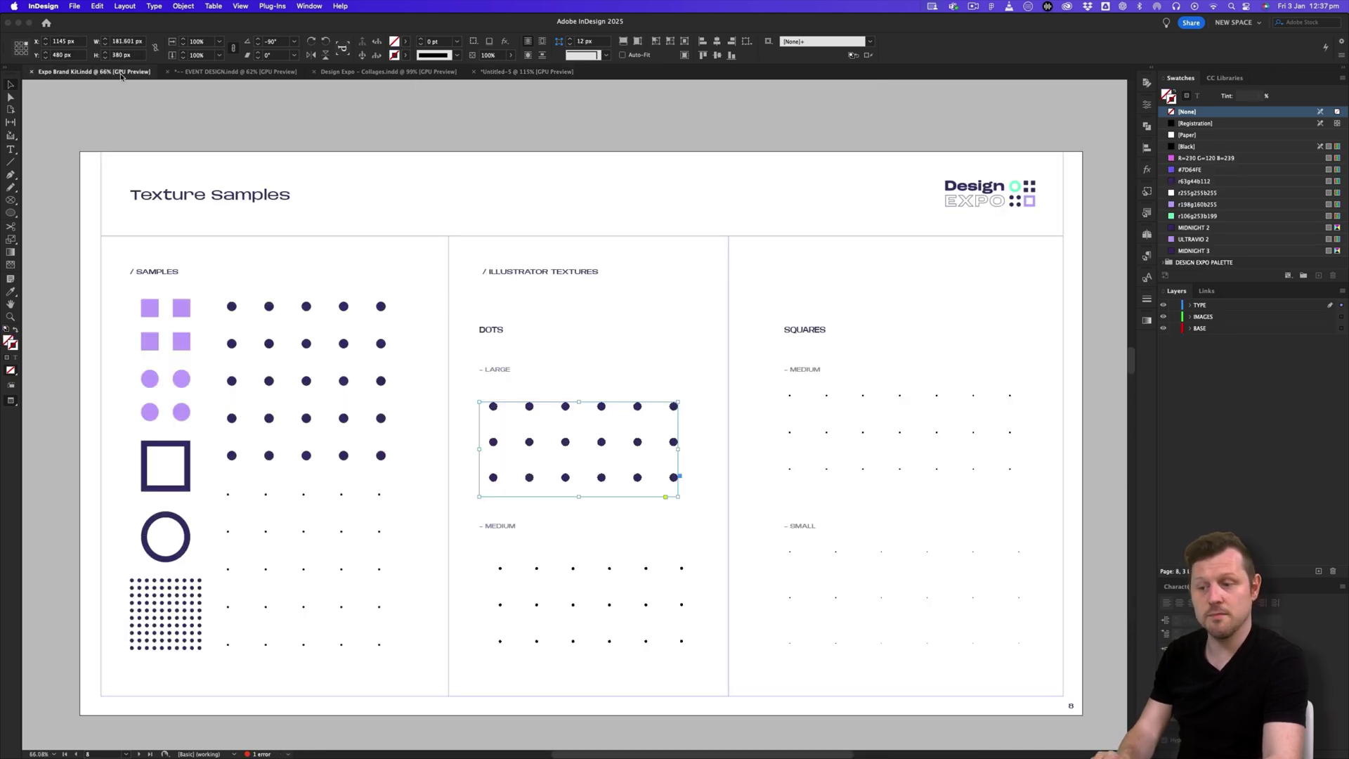
{"action": "left_click", "coordinate": [378, 498]}
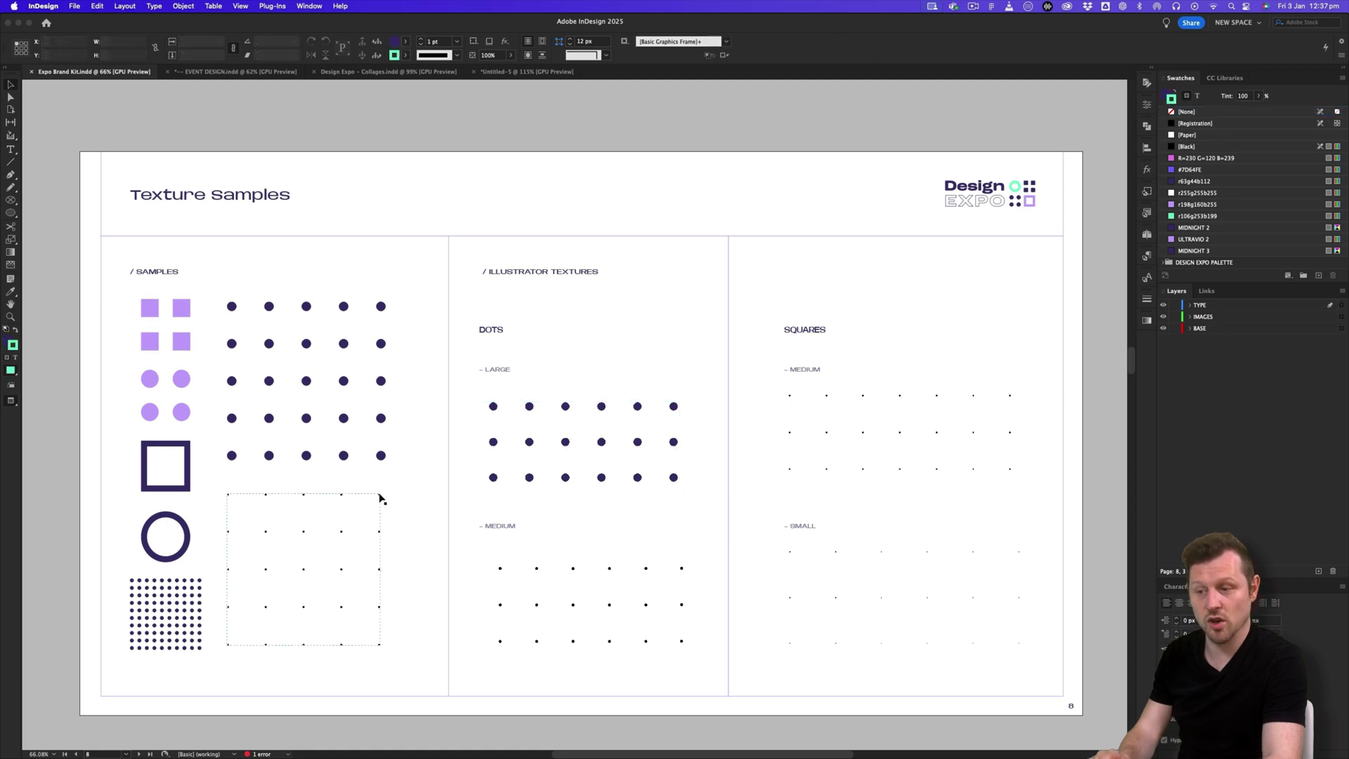
{"action": "left_click", "coordinate": [406, 528]}
{"action": "left_click", "coordinate": [313, 516]}
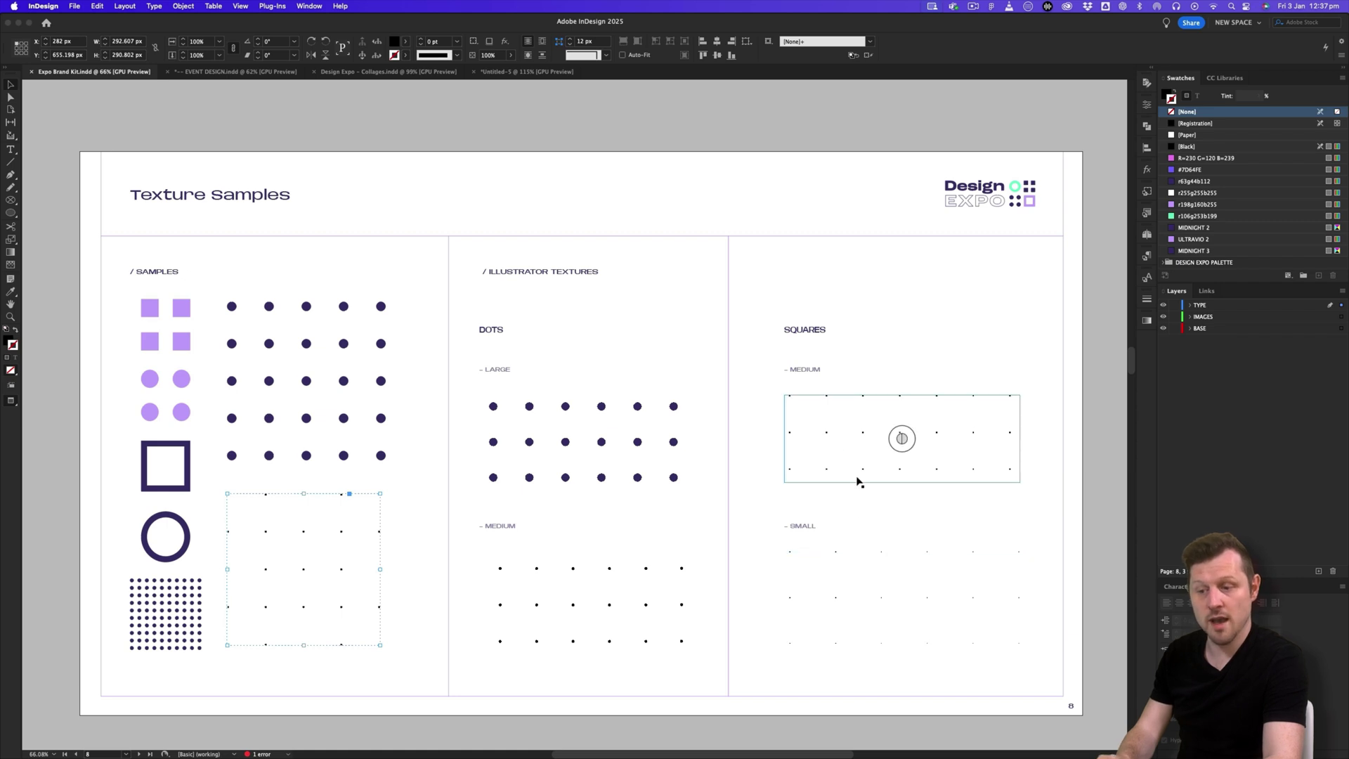
{"action": "left_click", "coordinate": [839, 443]}
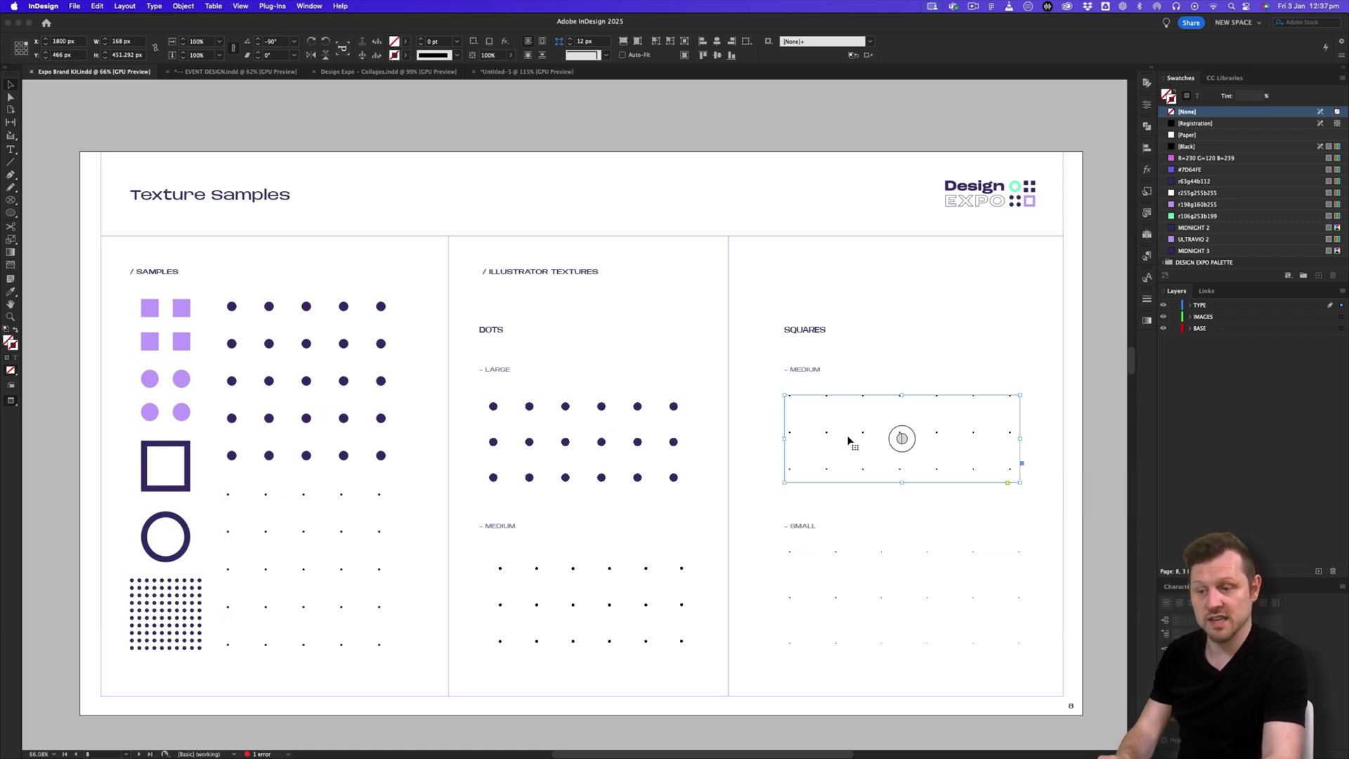
{"action": "left_click", "coordinate": [1206, 291]}
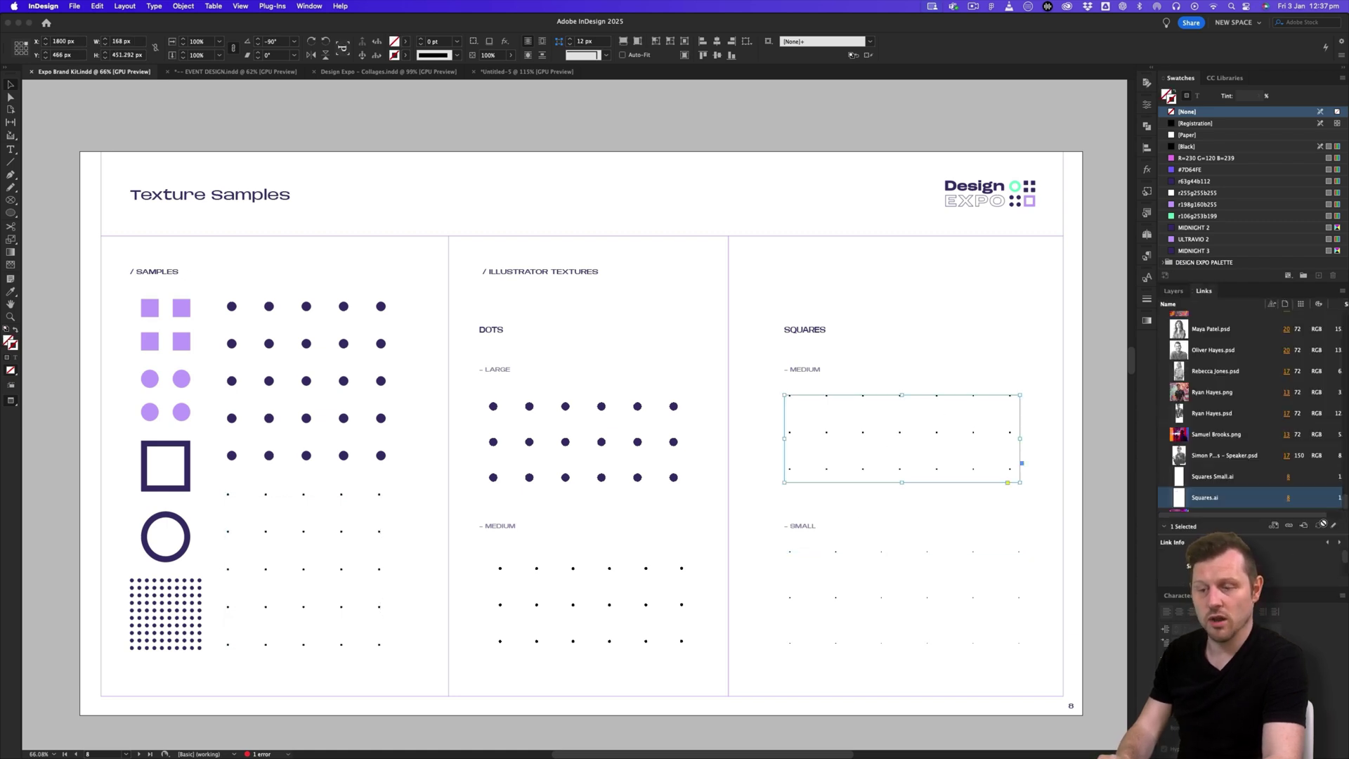
{"action": "double_click", "coordinate": [865, 436], "text": "alt"}
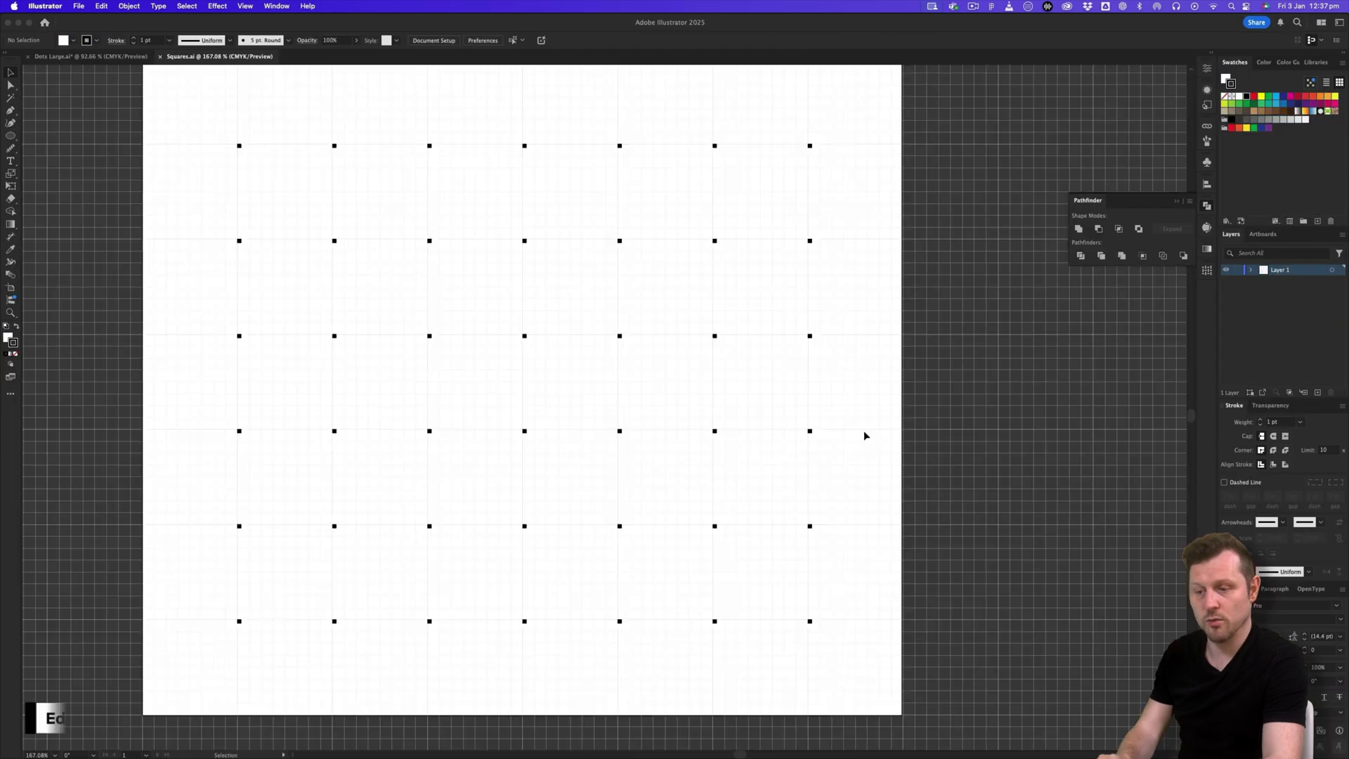
Examine how the small squares are spaced on the grid across the whole Squares.ai artboard.
{"action": "scroll", "coordinate": [653, 253], "scroll_direction": "down", "scroll_amount": 3}
{"action": "left_click_drag", "start_coordinate": [618, 241], "coordinate": [641, 467]}
{"action": "left_click_drag", "start_coordinate": [691, 330], "coordinate": [700, 298]}
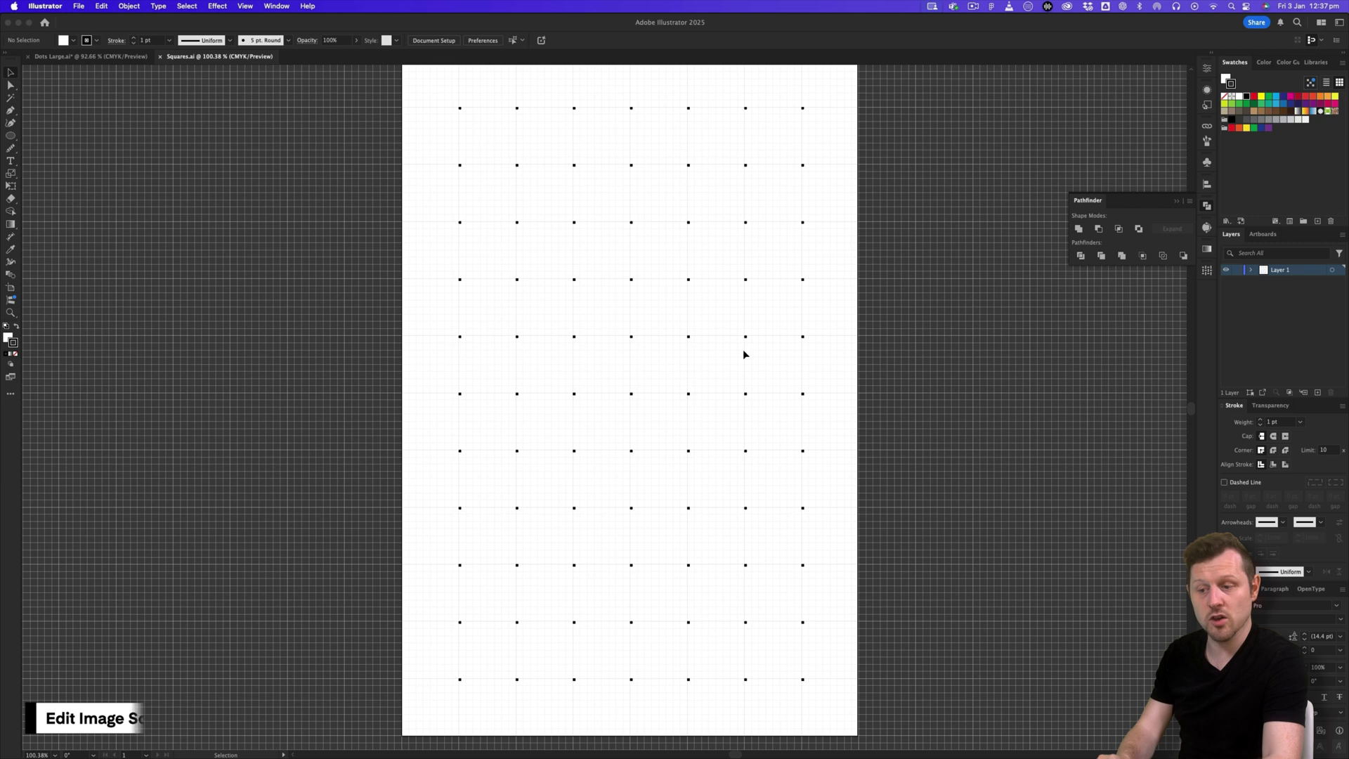
{"action": "left_click_drag", "start_coordinate": [757, 257], "coordinate": [751, 265]}
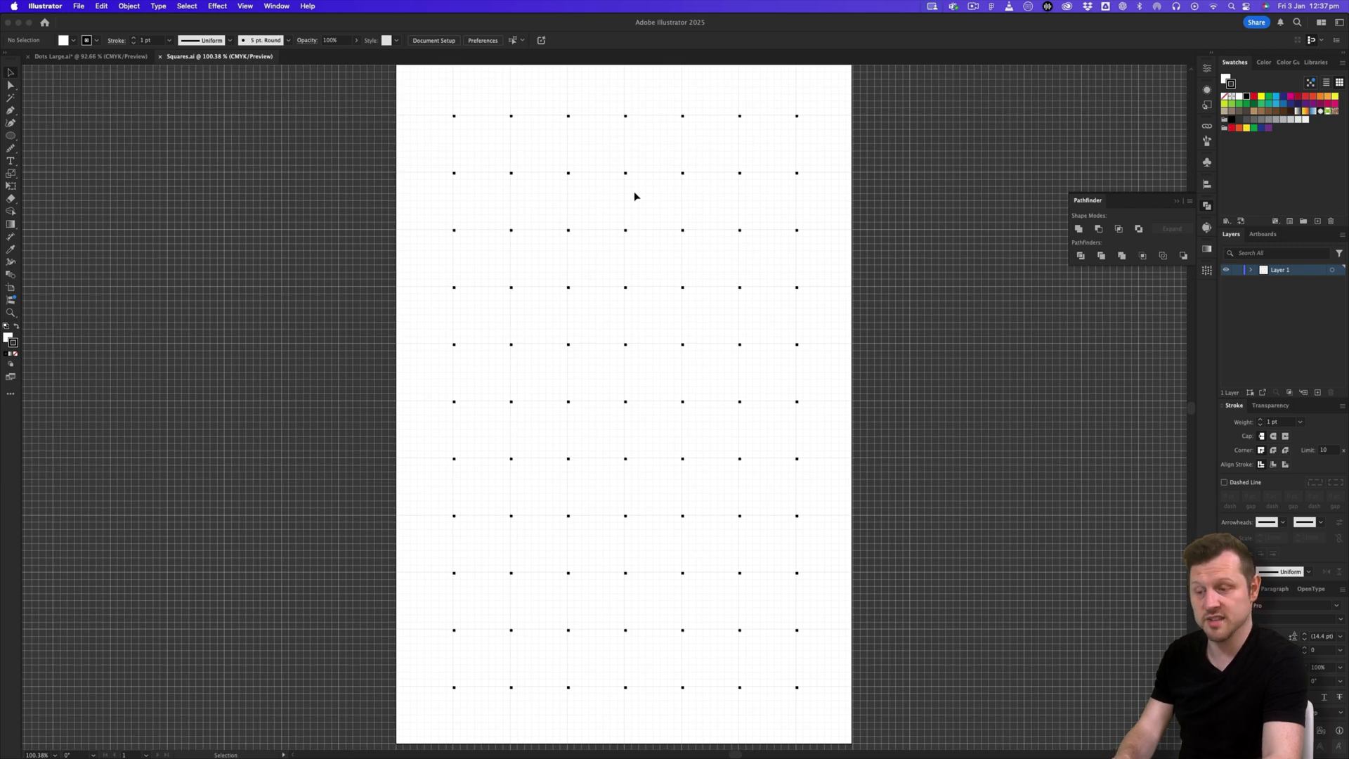
{"action": "key", "text": "a"}
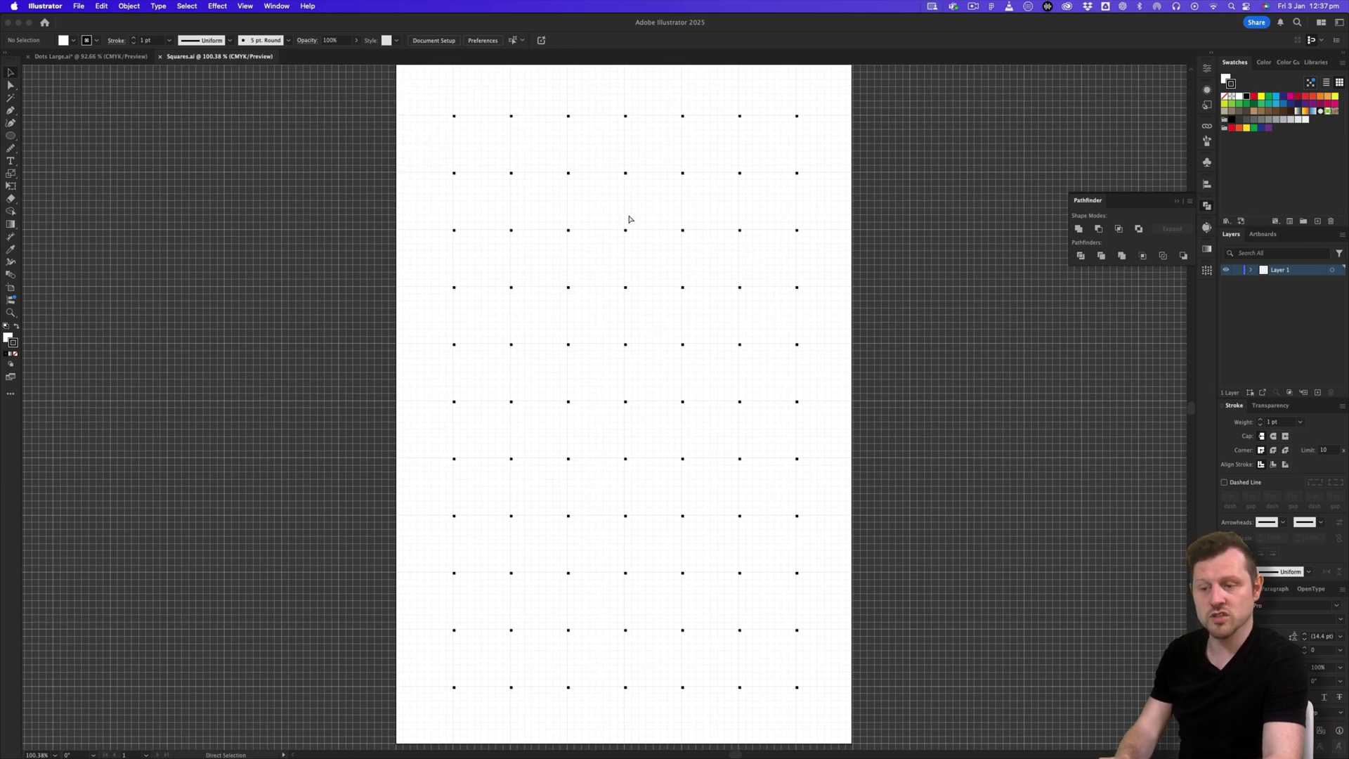
Return to the Expo Brand Kit in InDesign, copy the five-by-five block of small squares and paste it into the untitled collage.
{"action": "key", "text": "super+Tab"}
{"action": "left_click", "coordinate": [377, 268]}
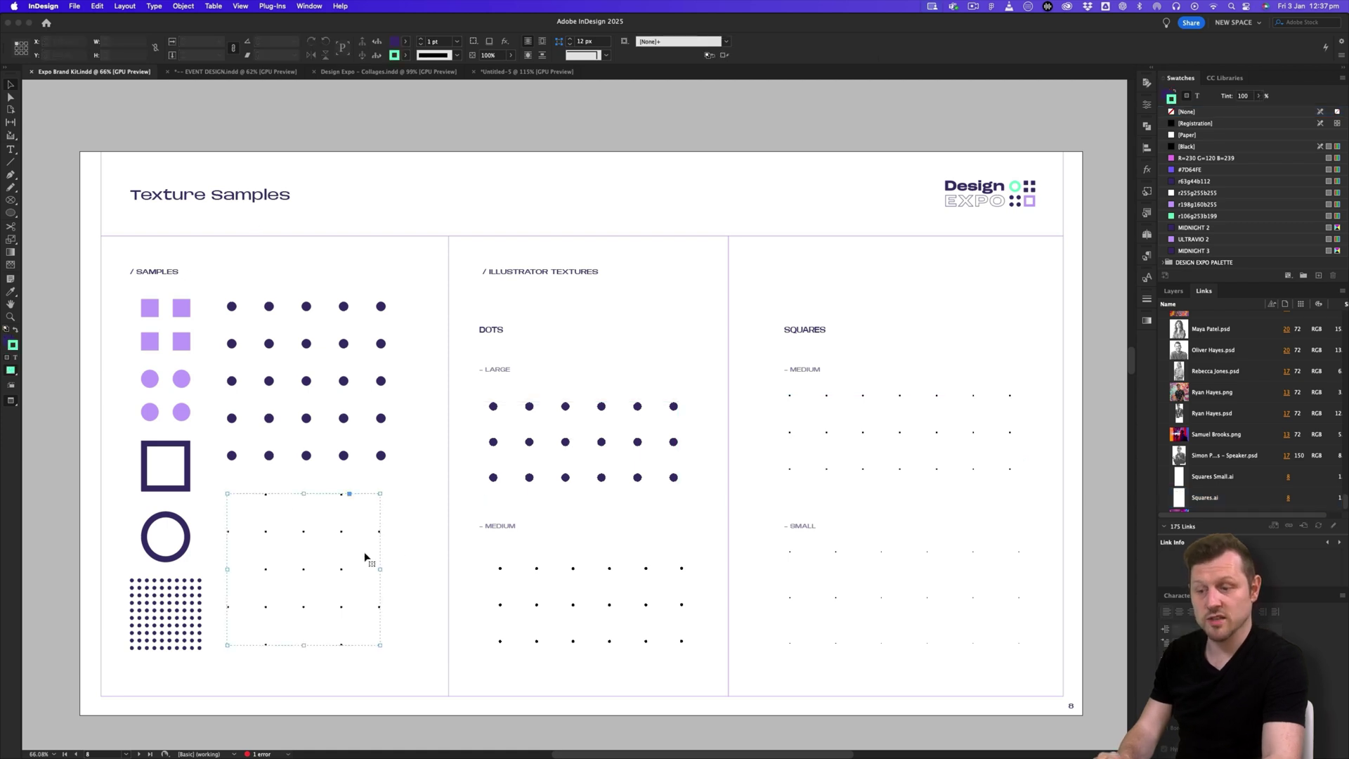
{"action": "left_click", "coordinate": [281, 557]}
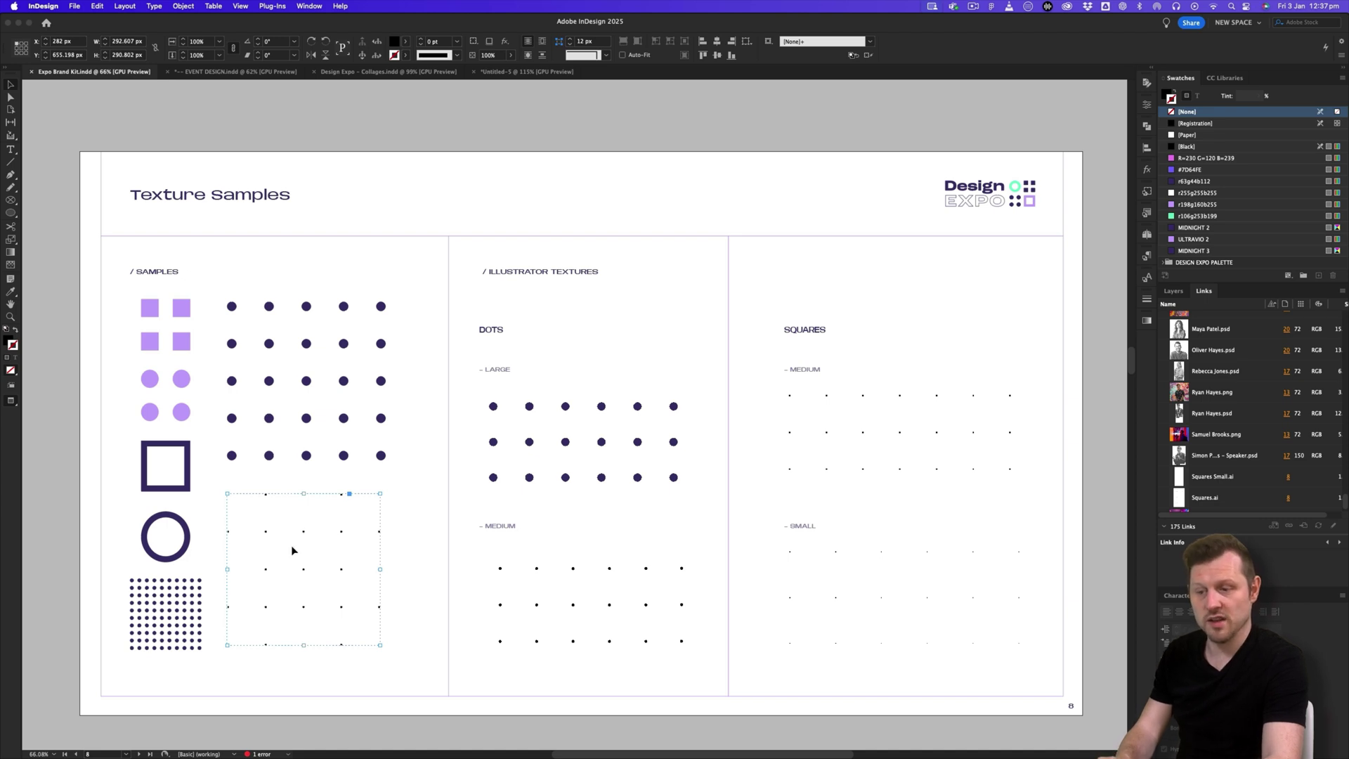
{"action": "left_click", "coordinate": [526, 71]}
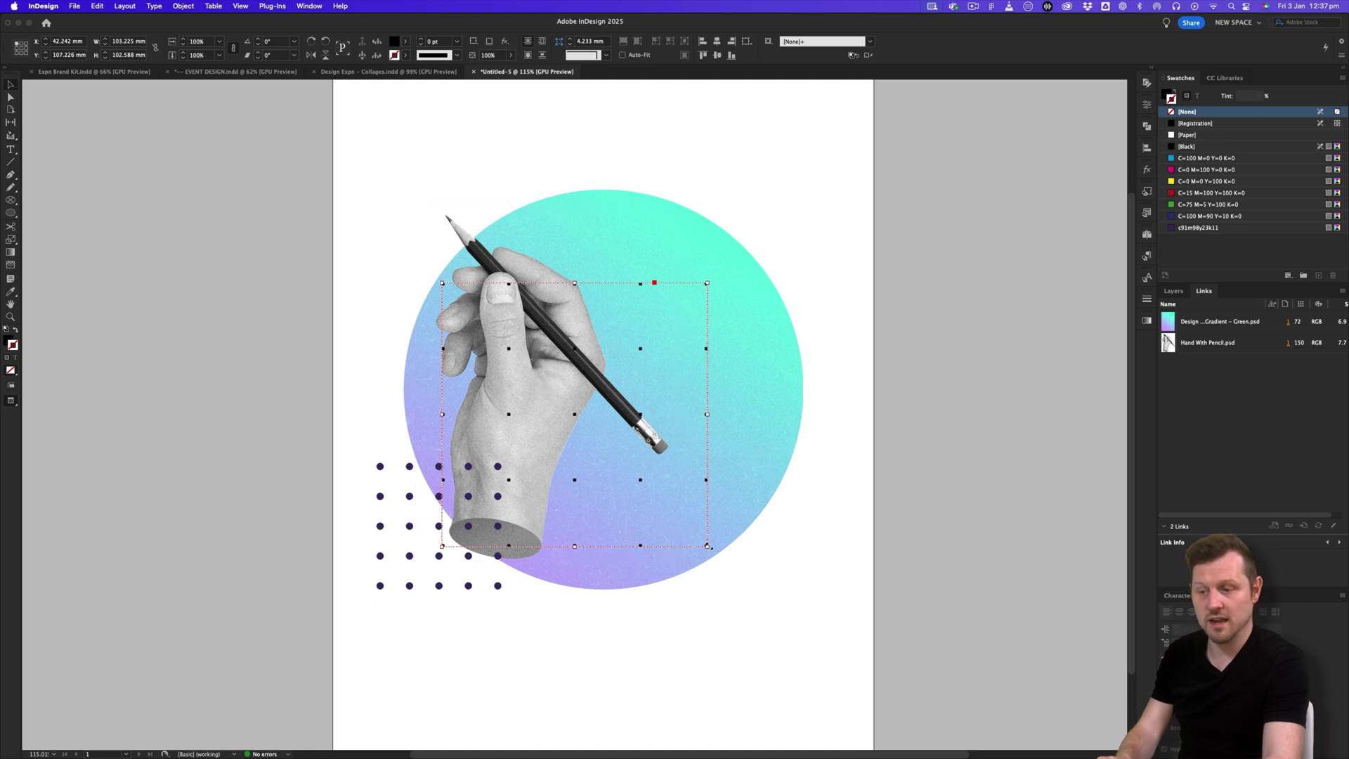
Scale the small squares to about 63 mm wide over the circle's lower right, and check the finished Graphic Design collage for reference.
{"action": "left_click_drag", "start_coordinate": [708, 547], "coordinate": [679, 515]}
{"action": "left_click", "coordinate": [419, 75]}
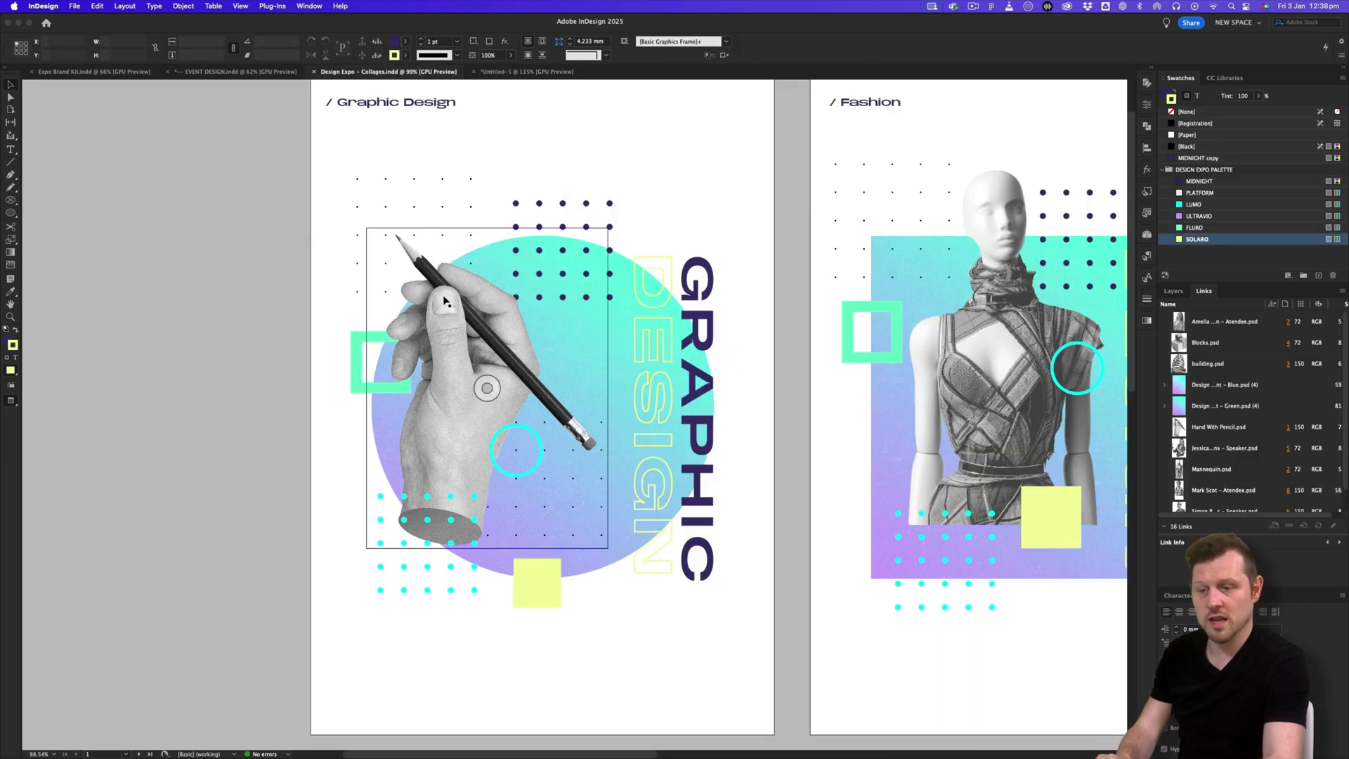
{"action": "left_click", "coordinate": [501, 72]}
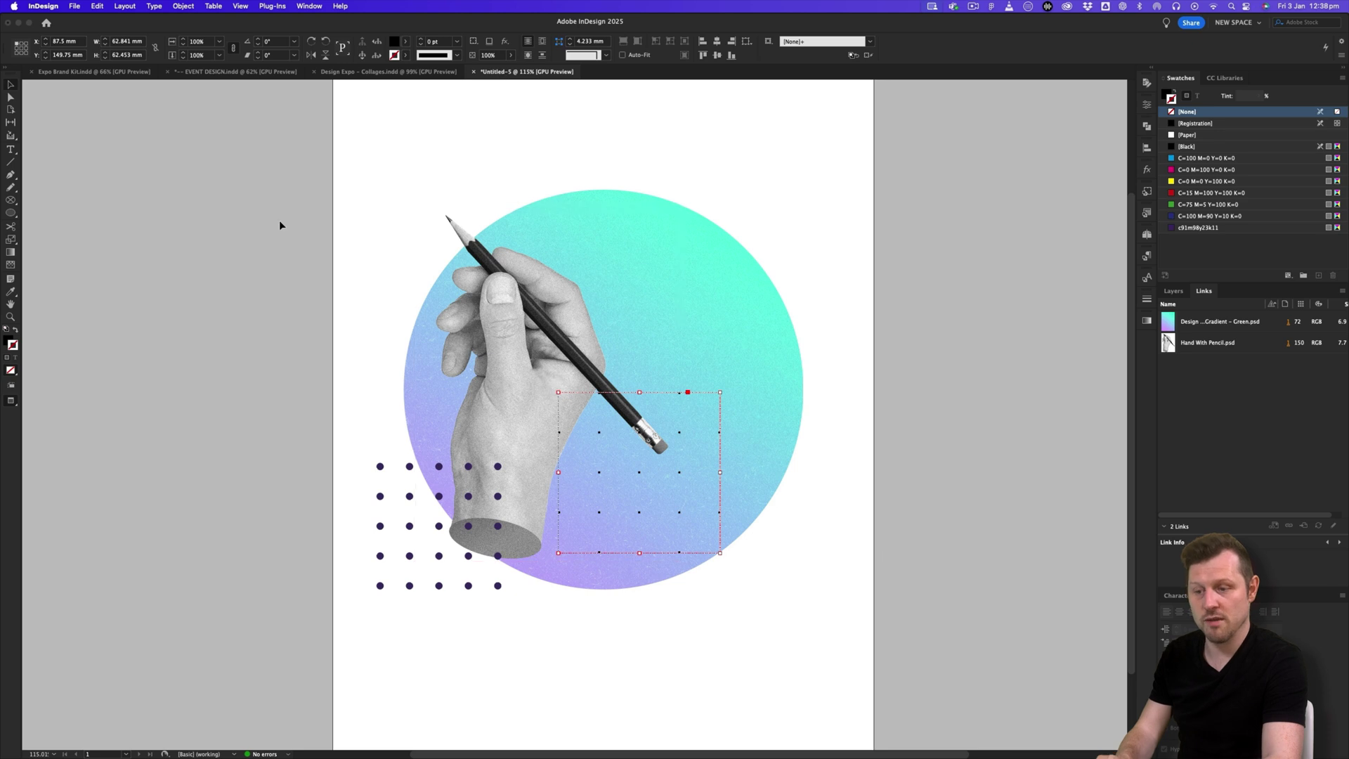
Draw a square about 21 mm wide above the pencil tip with no fill and a black stroke.
{"action": "left_click", "coordinate": [12, 203]}
{"action": "right_click", "coordinate": [13, 202]}
{"action": "left_click", "coordinate": [41, 212]}
{"action": "left_click_drag", "start_coordinate": [392, 148], "coordinate": [455, 203]}
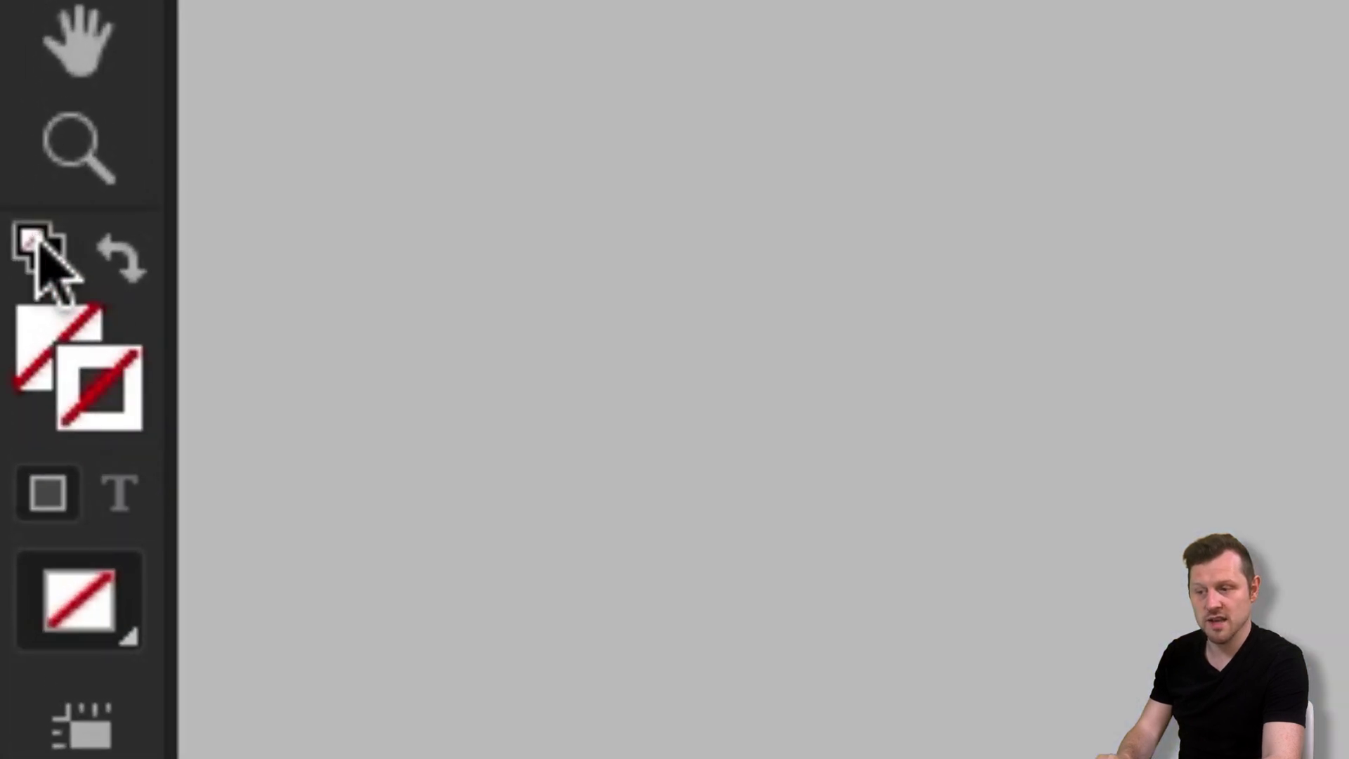
{"action": "left_click", "coordinate": [33, 258]}
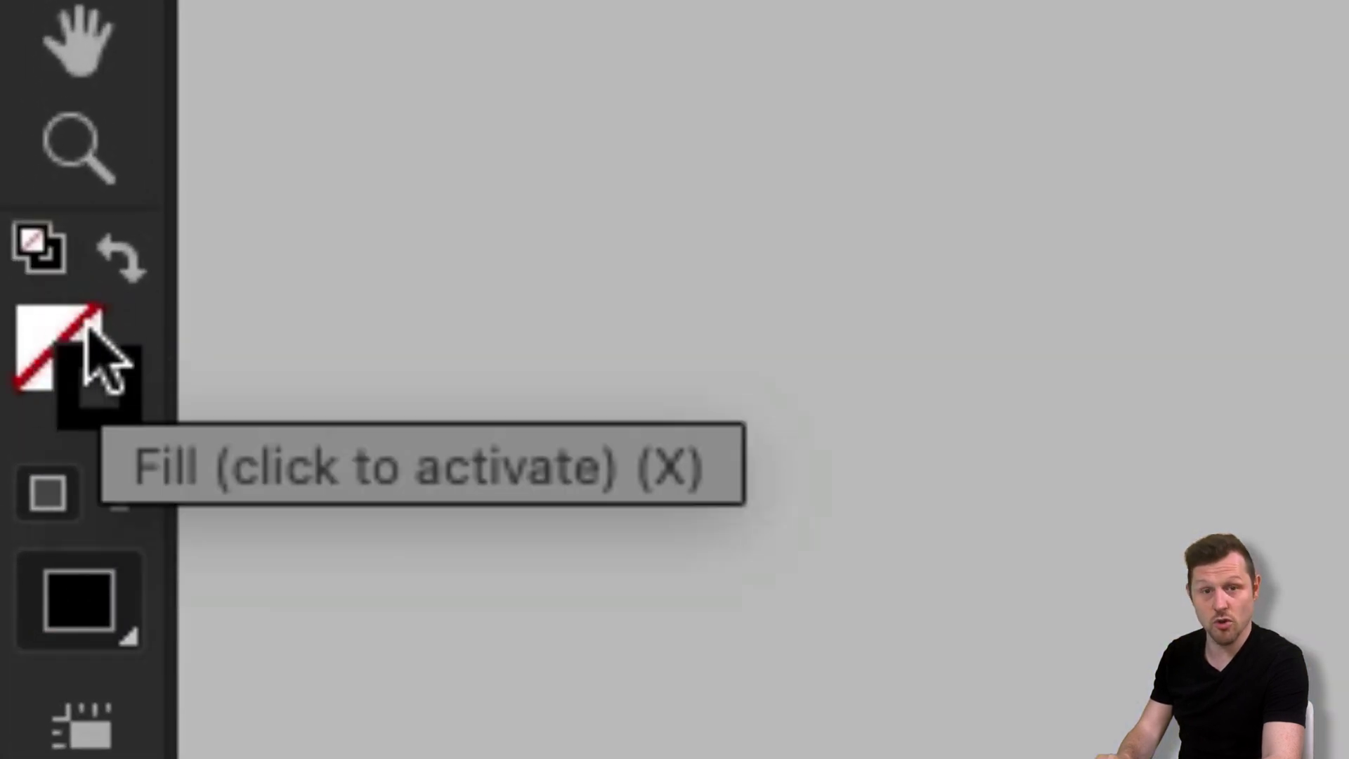
{"action": "left_click", "coordinate": [107, 398]}
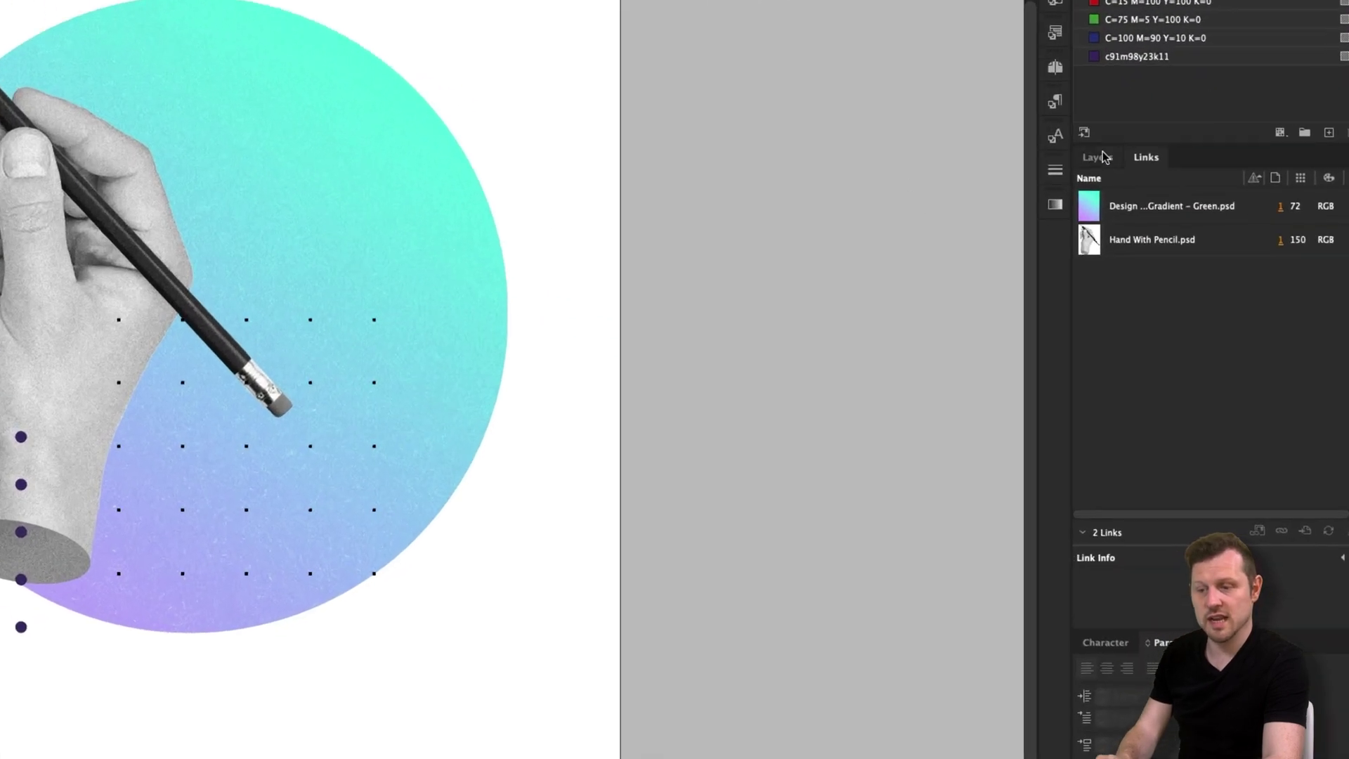
Set the square's stroke weight to 10 pt and align the stroke to the inside.
{"action": "left_click", "coordinate": [1147, 299]}
{"action": "triple_click", "coordinate": [948, 189]}
{"action": "type", "text": "10"}
{"action": "key", "text": "Tab"}
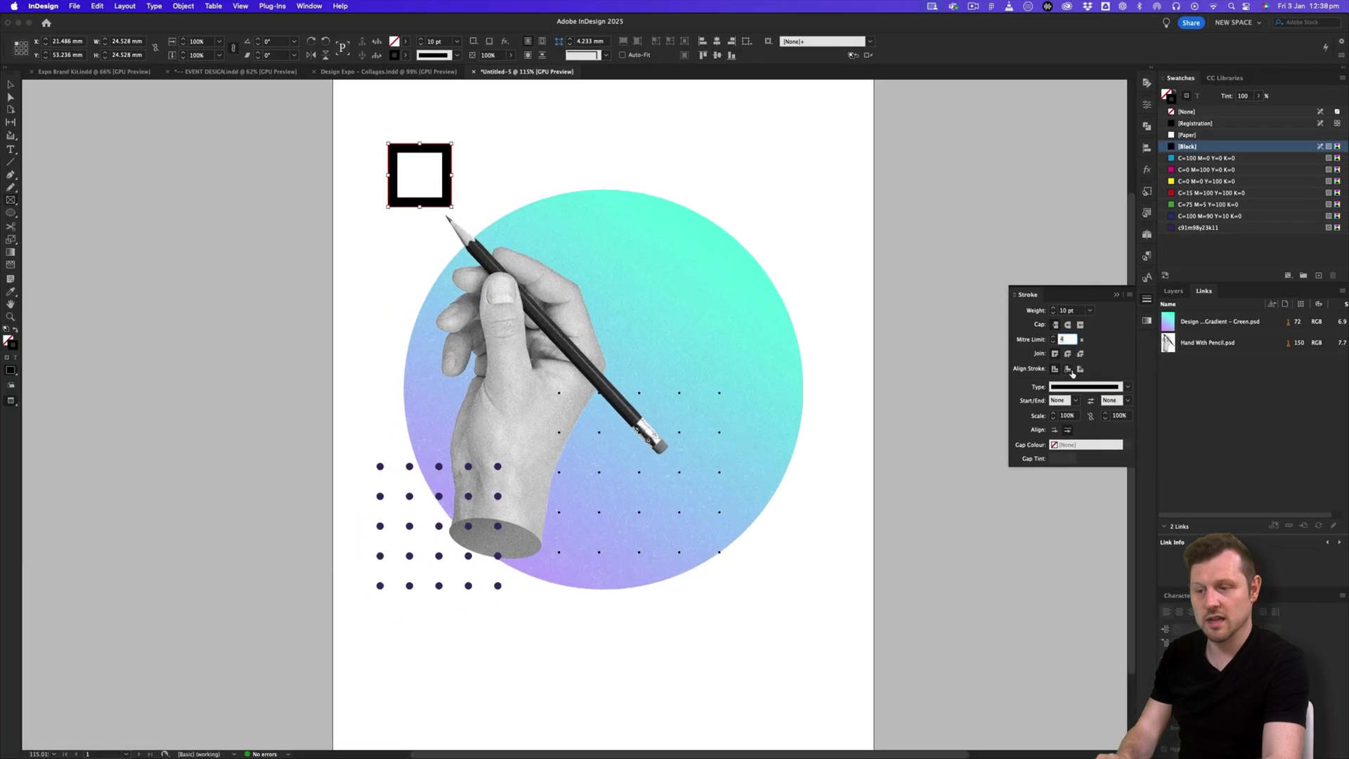
{"action": "left_click", "coordinate": [929, 282]}
{"action": "key", "text": "v"}
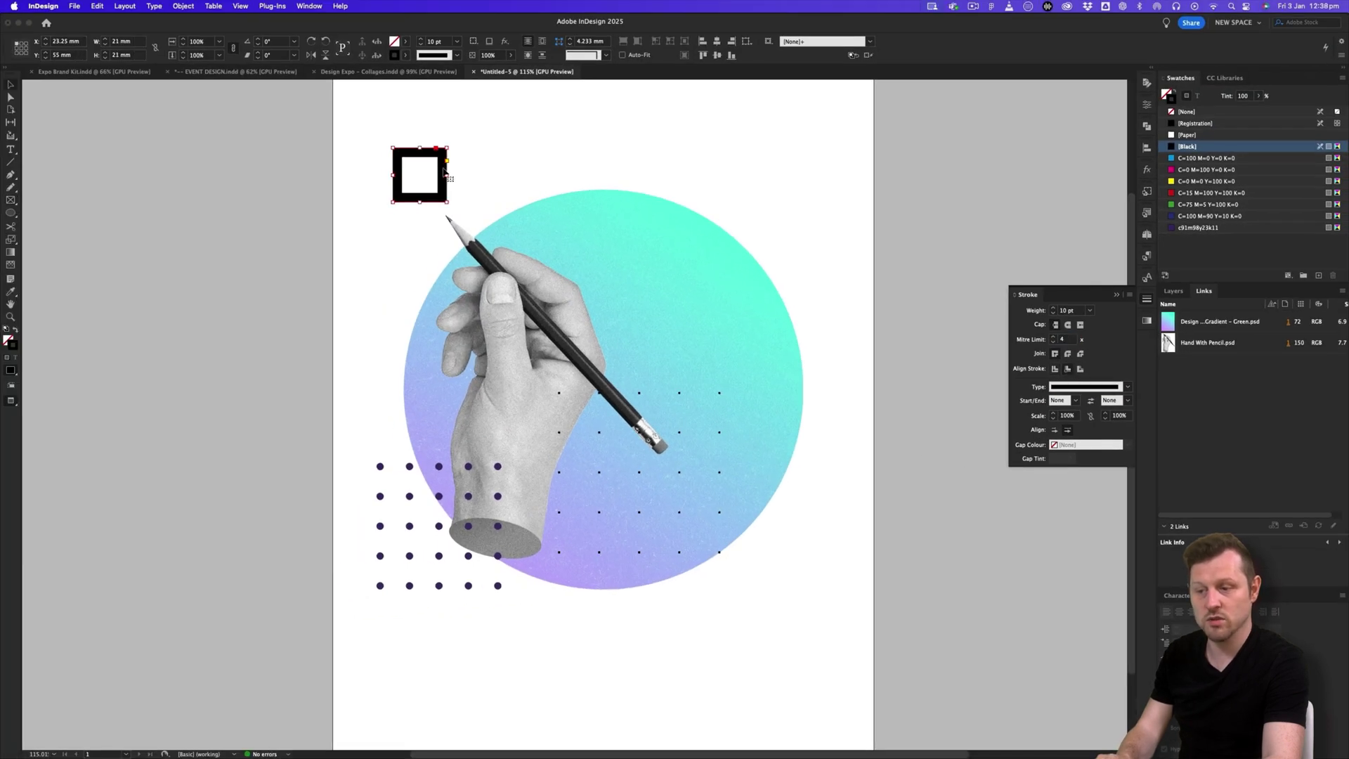
Duplicate the outlined square, convert the copy to an ellipse placed at the wrist's right side, and shift the original down and left.
{"action": "left_click_drag", "start_coordinate": [450, 181], "coordinate": [628, 615]}
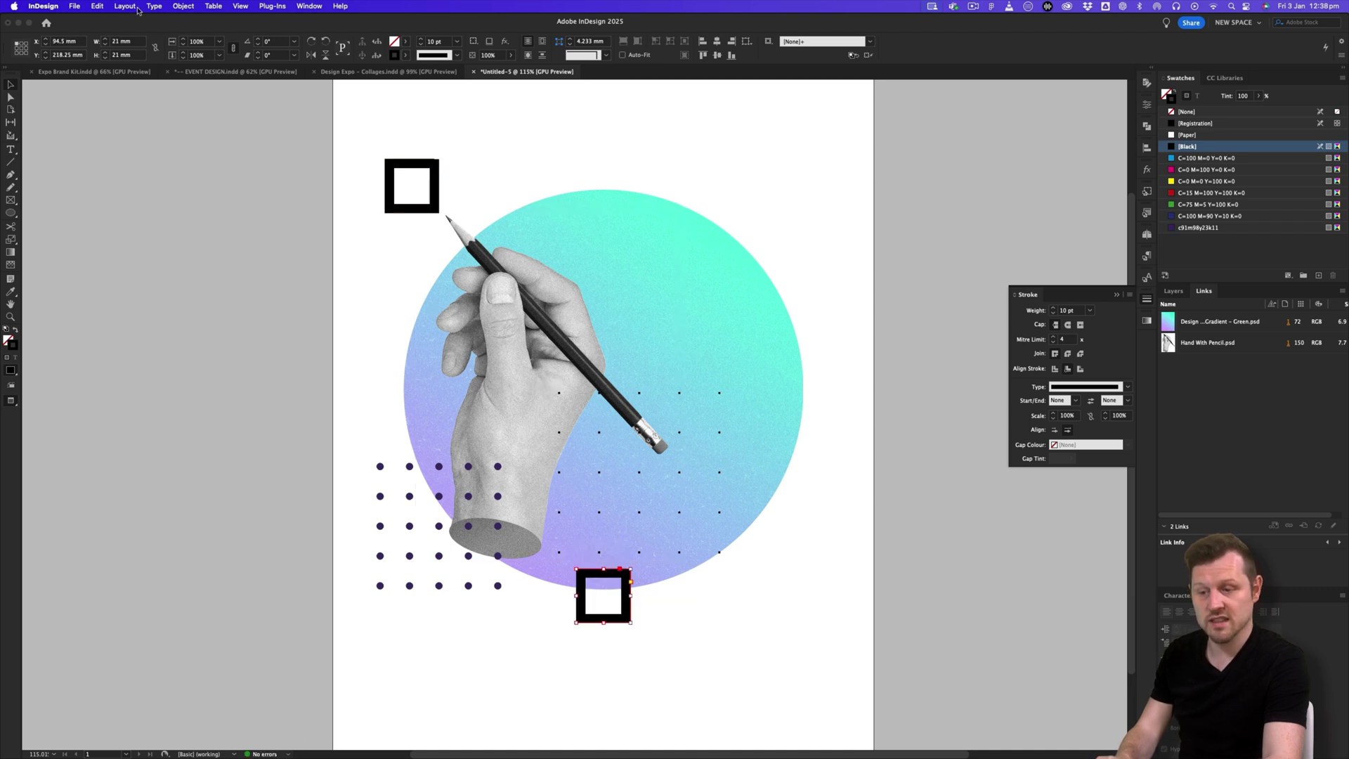
{"action": "left_click", "coordinate": [183, 5]}
{"action": "mouse_move", "coordinate": [258, 399]}
{"action": "left_click", "coordinate": [333, 444]}
{"action": "left_click_drag", "start_coordinate": [622, 612], "coordinate": [585, 468]}
{"action": "left_click_drag", "start_coordinate": [435, 210], "coordinate": [415, 227]}
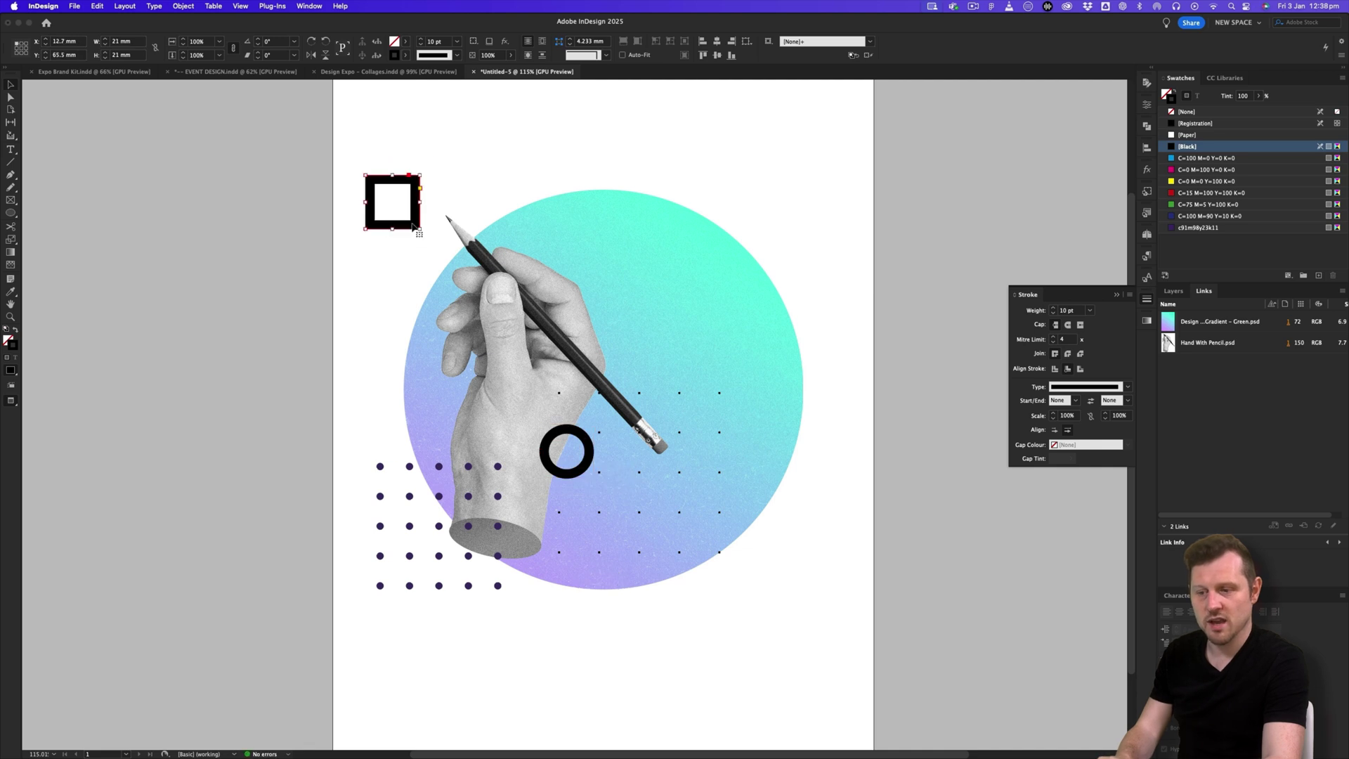
{"action": "left_click", "coordinate": [662, 624]}
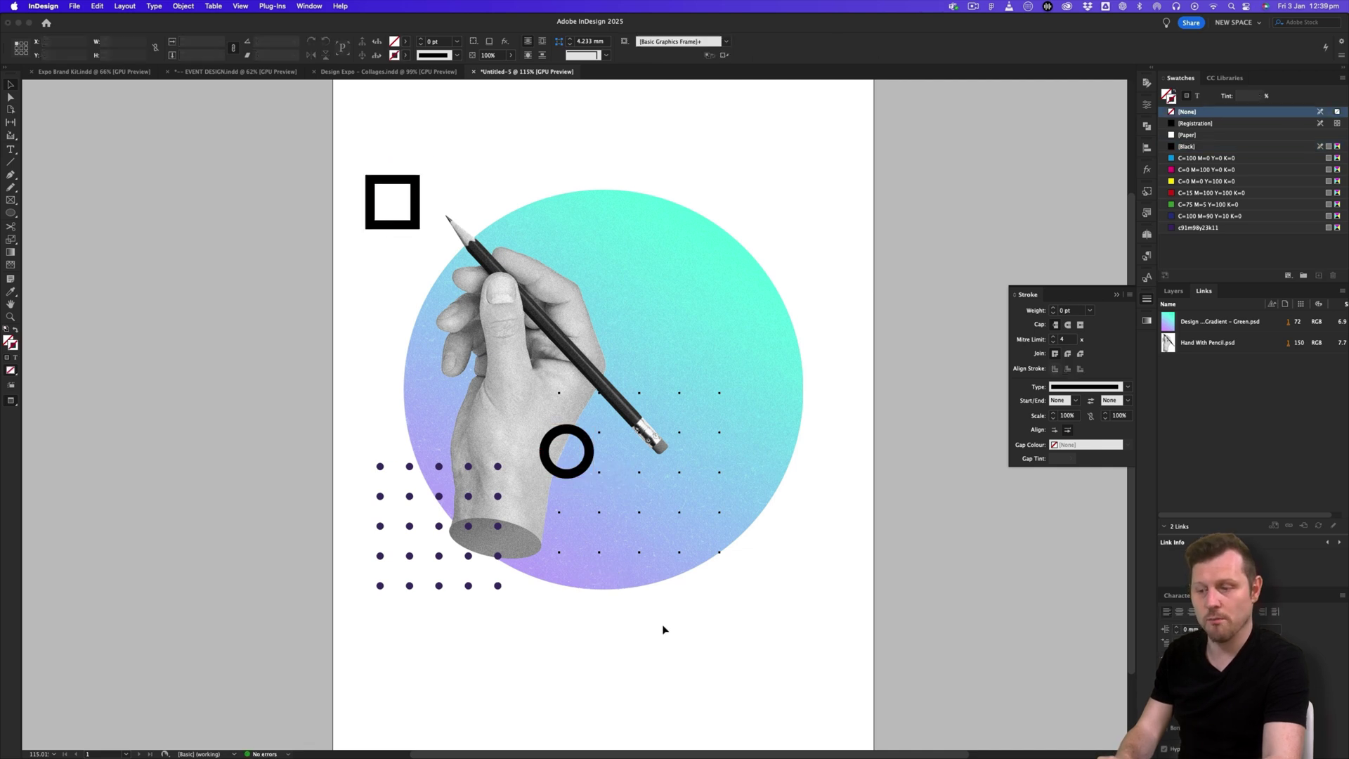
Enlarge the hand-with-pencil cut-out to about 116 mm wide and reposition it over the gradient circle.
{"action": "left_click", "coordinate": [516, 377]}
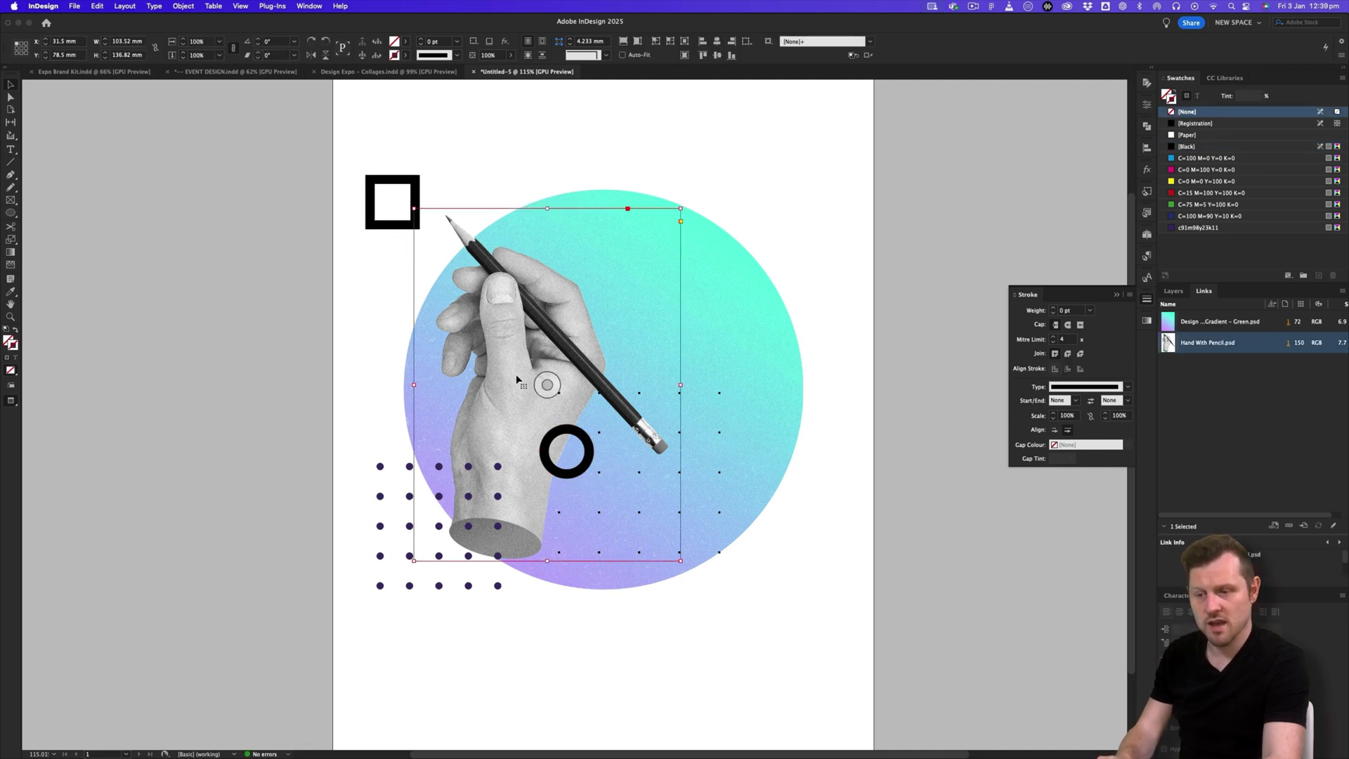
{"action": "left_click_drag", "start_coordinate": [517, 378], "coordinate": [509, 342]}
{"action": "left_click_drag", "start_coordinate": [716, 614], "coordinate": [730, 632]}
{"action": "key", "text": "v"}
{"action": "left_click_drag", "start_coordinate": [570, 328], "coordinate": [574, 341]}
Duplicate the dots block onto the circle's top edge and the small squares block around the pencil tip.
{"action": "mouse_move", "coordinate": [381, 586]}
{"action": "left_mouse_down"}
{"action": "mouse_move", "coordinate": [382, 606]}
{"action": "mouse_move", "coordinate": [636, 248]}
{"action": "mouse_move", "coordinate": [608, 249]}
{"action": "left_mouse_up"}
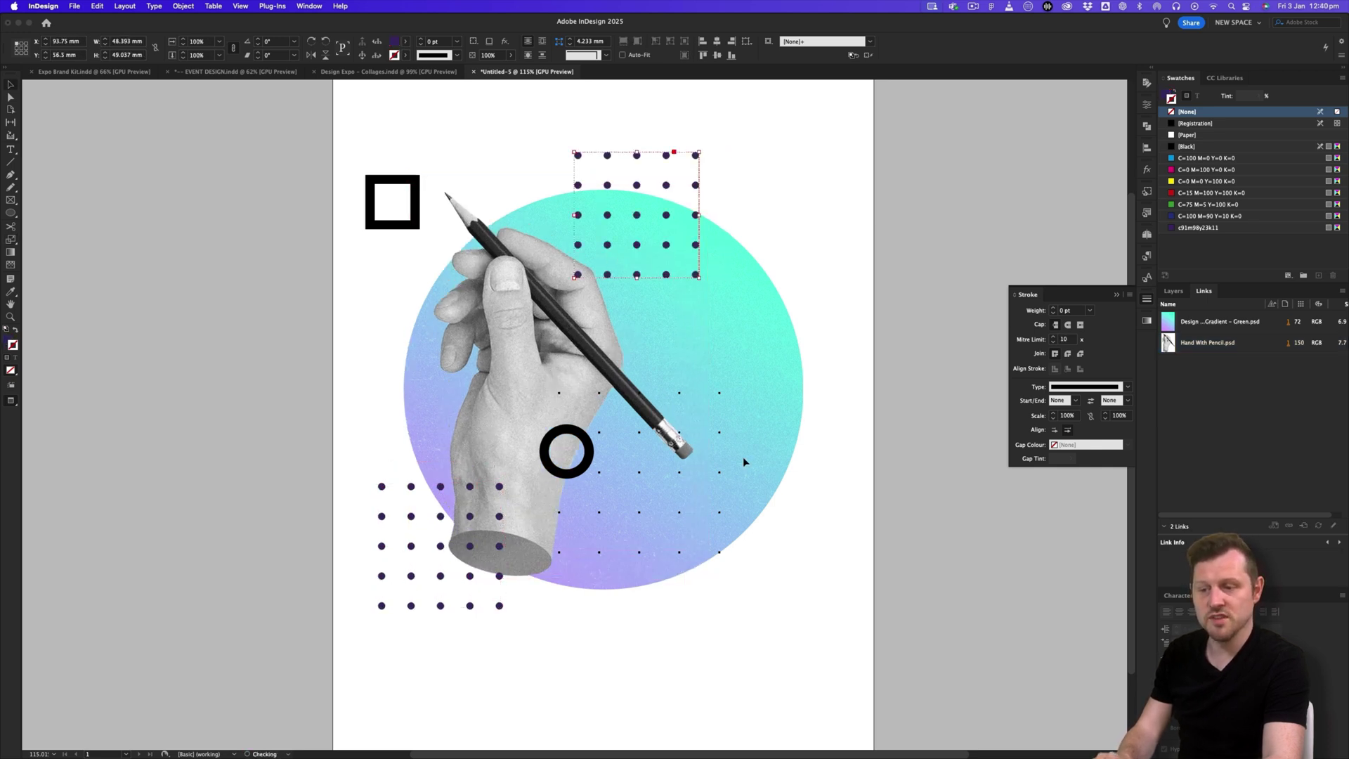
{"action": "left_click_drag", "start_coordinate": [722, 476], "coordinate": [524, 190]}
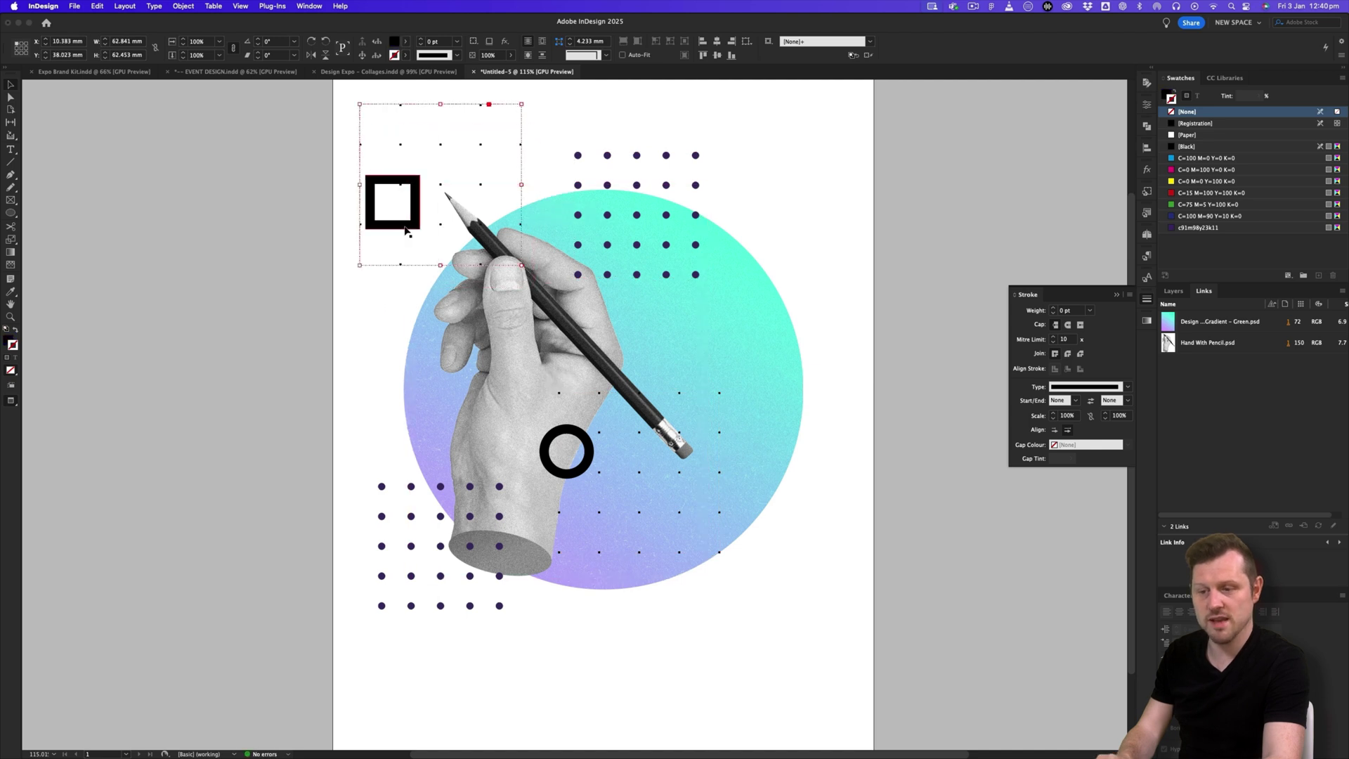
Duplicate the outlined square to the gradient circle's bottom edge with a solid black fill, and enlarge the ring to about 25 mm.
{"action": "left_click", "coordinate": [397, 228]}
{"action": "left_click_drag", "start_coordinate": [397, 229], "coordinate": [633, 620]}
{"action": "left_click", "coordinate": [17, 329]}
{"action": "left_click", "coordinate": [583, 468]}
{"action": "left_click_drag", "start_coordinate": [594, 479], "coordinate": [604, 488]}
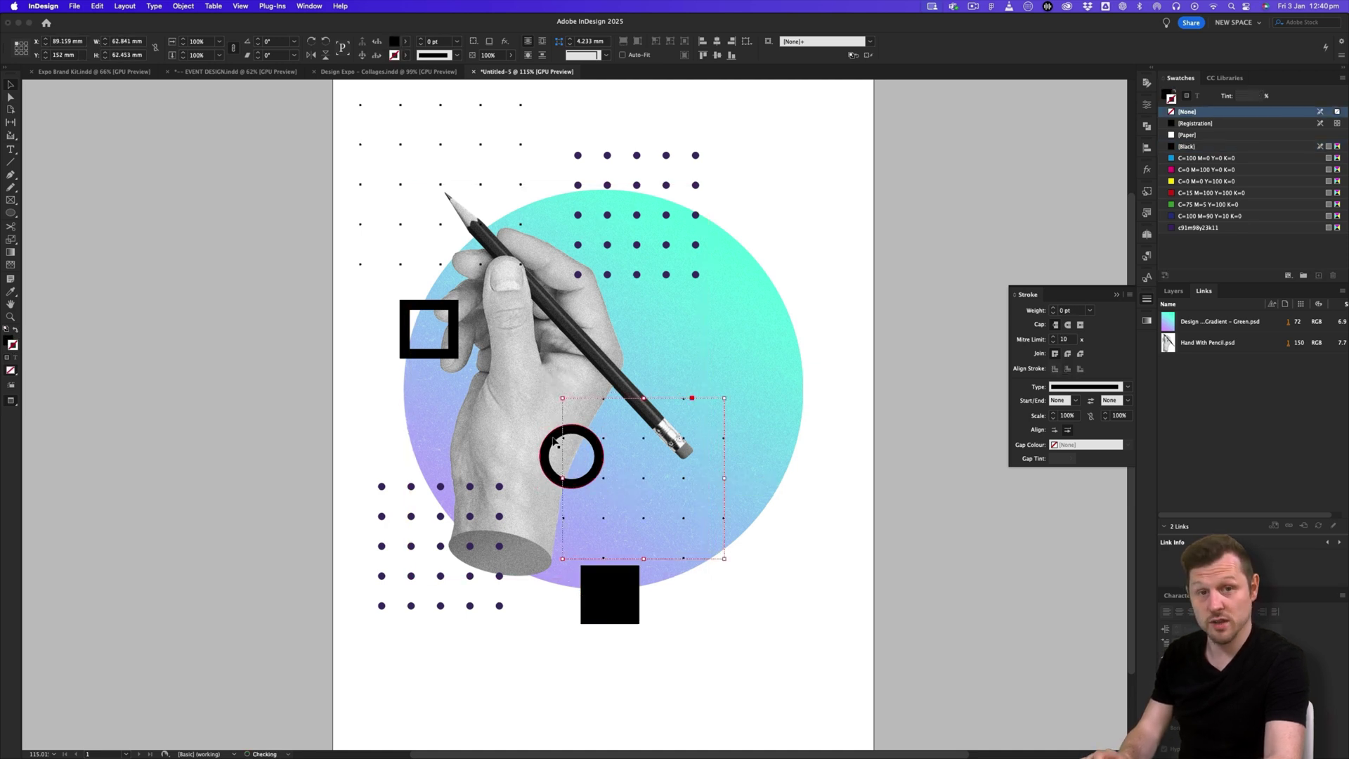
Reduce the ring's stroke weight to 3 pt.
{"action": "left_click", "coordinate": [1054, 314]}
{"action": "left_click", "coordinate": [1054, 314]}
{"action": "left_click", "coordinate": [1054, 313]}
{"action": "left_click", "coordinate": [1055, 314]}
{"action": "left_click", "coordinate": [1054, 313]}
{"action": "left_click", "coordinate": [1054, 314]}
{"action": "left_click", "coordinate": [1054, 313]}
Thicken the outlined square's stroke slightly, and enlarge the square at the gradient circle's left edge.
{"action": "left_click", "coordinate": [427, 354]}
{"action": "left_click", "coordinate": [1054, 308]}
{"action": "left_click", "coordinate": [1054, 308]}
{"action": "left_click_drag", "start_coordinate": [453, 360], "coordinate": [430, 370]}
Cut the hand-with-pencil cut-out and paste it in place in front of the other elements.
{"action": "left_click", "coordinate": [538, 278]}
{"action": "key", "text": "super+x"}
{"action": "key", "text": "alt+shift+super+v"}
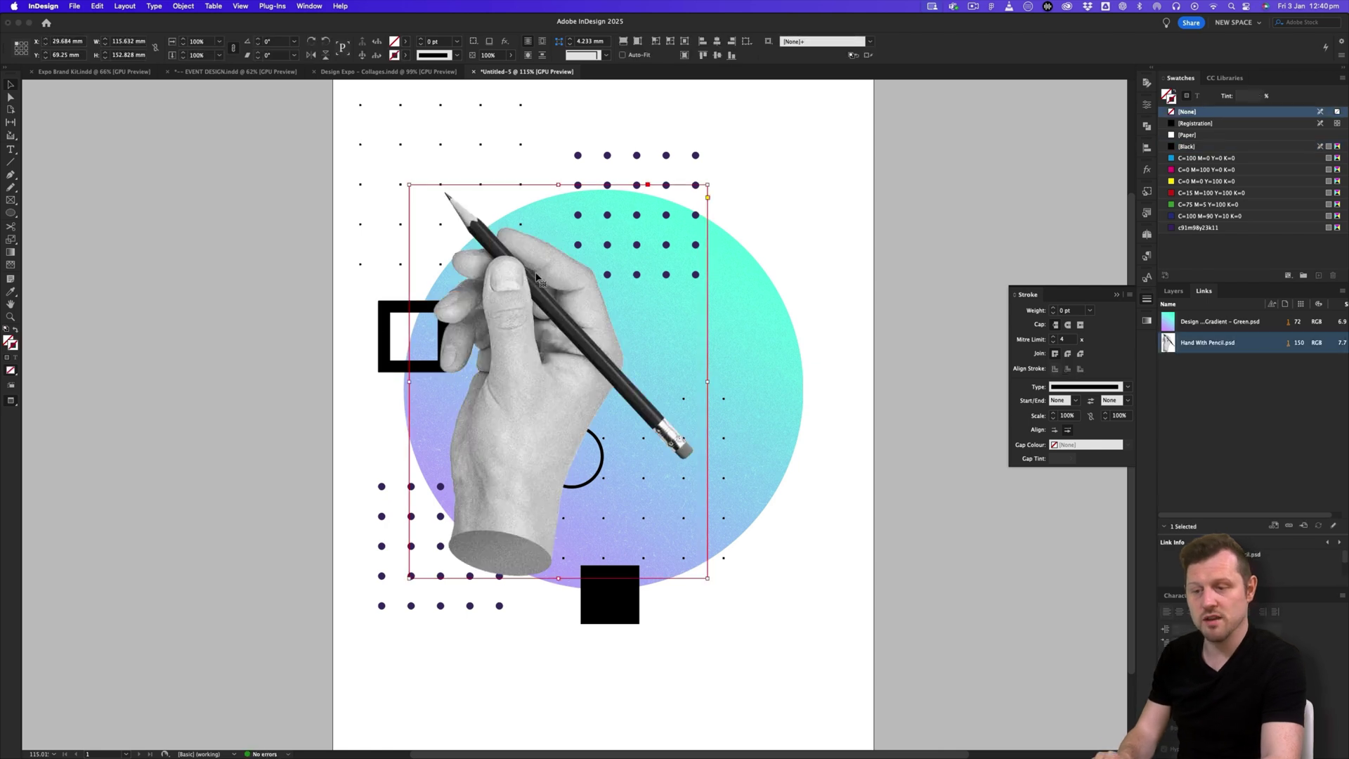
Bring the lower-left dots block and the ring in front of the hand.
{"action": "left_click", "coordinate": [454, 604]}
{"action": "left_click", "coordinate": [595, 441]}
{"action": "scroll", "coordinate": [757, 560], "scroll_direction": "up", "scroll_amount": 3}
{"action": "scroll", "coordinate": [758, 560], "scroll_direction": "left", "scroll_amount": 2}
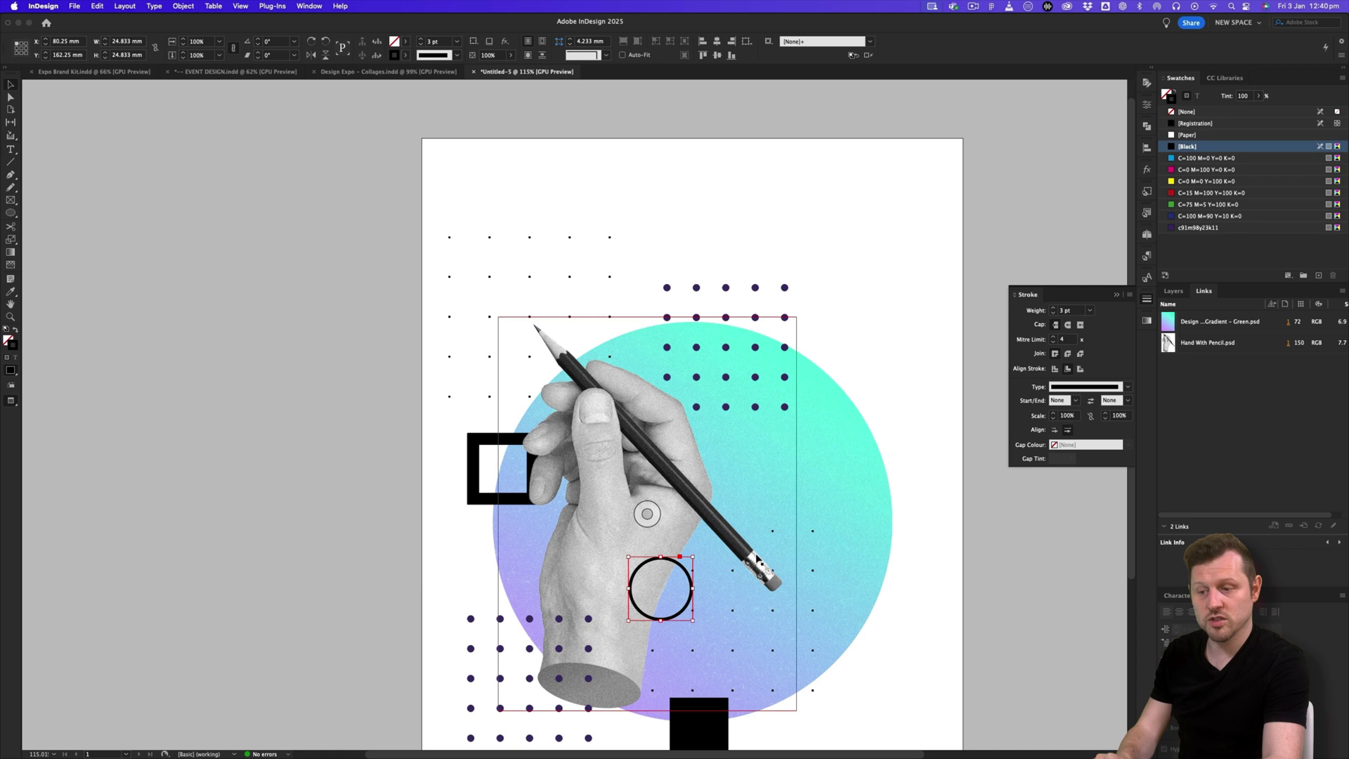
Fine-tune the positions of the hand cut-out, the upper dots block and the small squares around the pencil tip.
{"action": "scroll", "coordinate": [757, 560], "scroll_direction": "down", "scroll_amount": 3}
{"action": "scroll", "coordinate": [757, 560], "scroll_direction": "right", "scroll_amount": 2}
{"action": "left_click", "coordinate": [542, 378]}
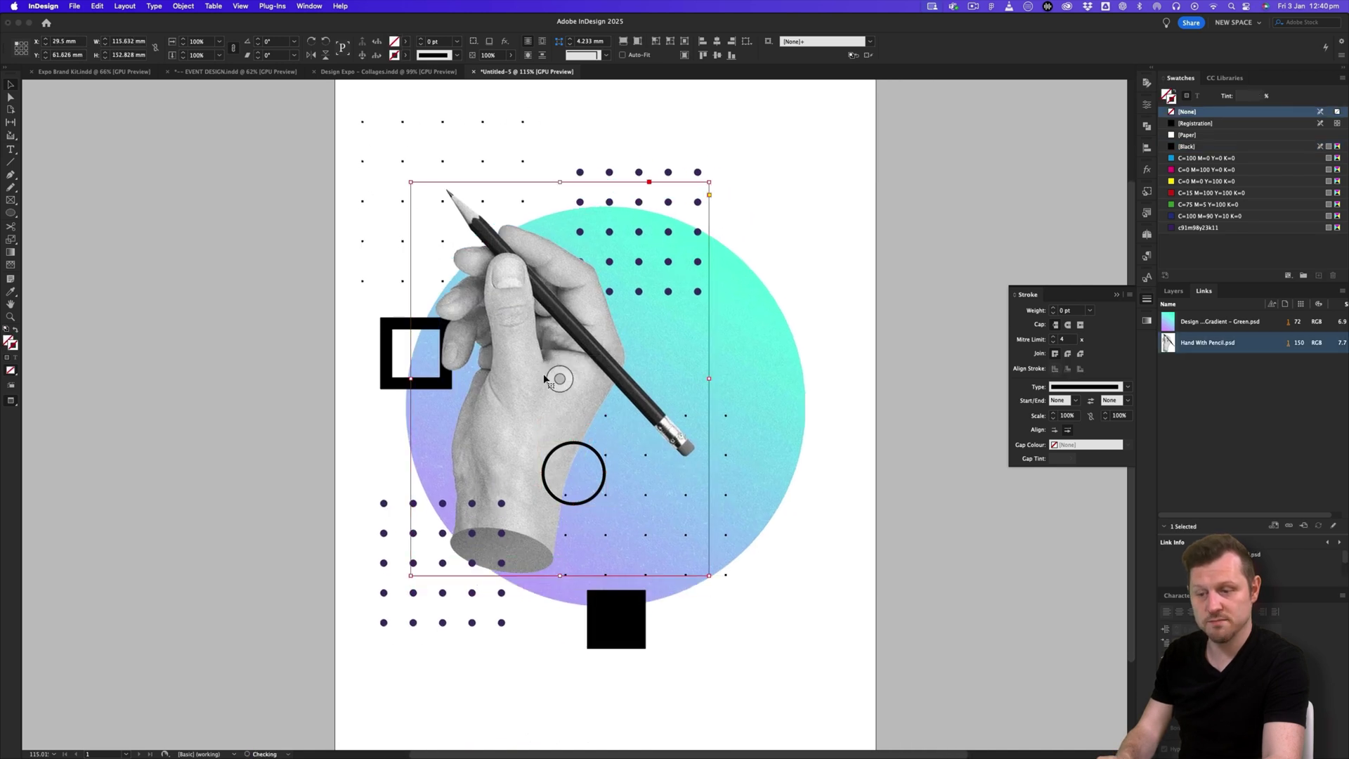
{"action": "left_click_drag", "start_coordinate": [544, 376], "coordinate": [538, 377]}
{"action": "left_click", "coordinate": [829, 284]}
{"action": "left_click_drag", "start_coordinate": [833, 296], "coordinate": [817, 324]}
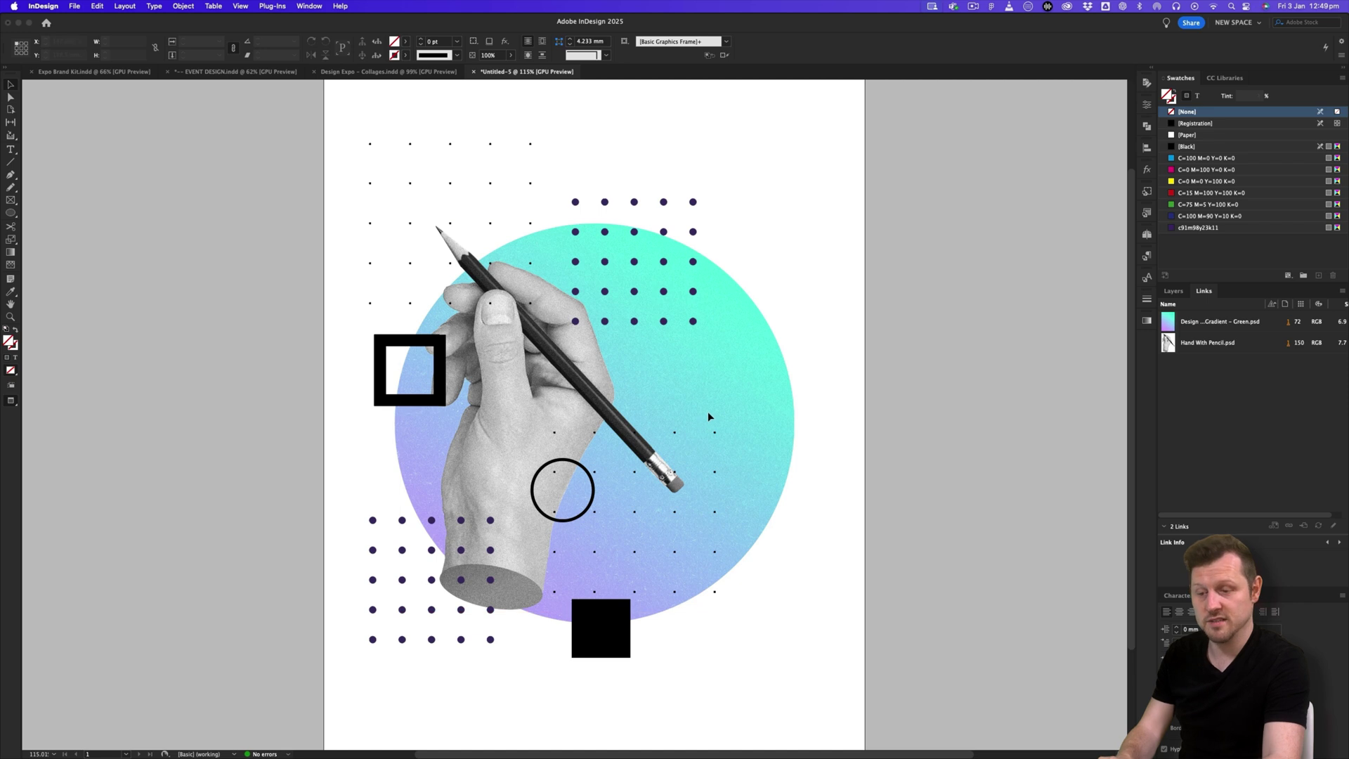
Review the shape and dot colours of the finished collages in Design Expo – Collages.indd, and return to the new collage document.
{"action": "scroll", "coordinate": [708, 417], "scroll_direction": "up", "scroll_amount": 1}
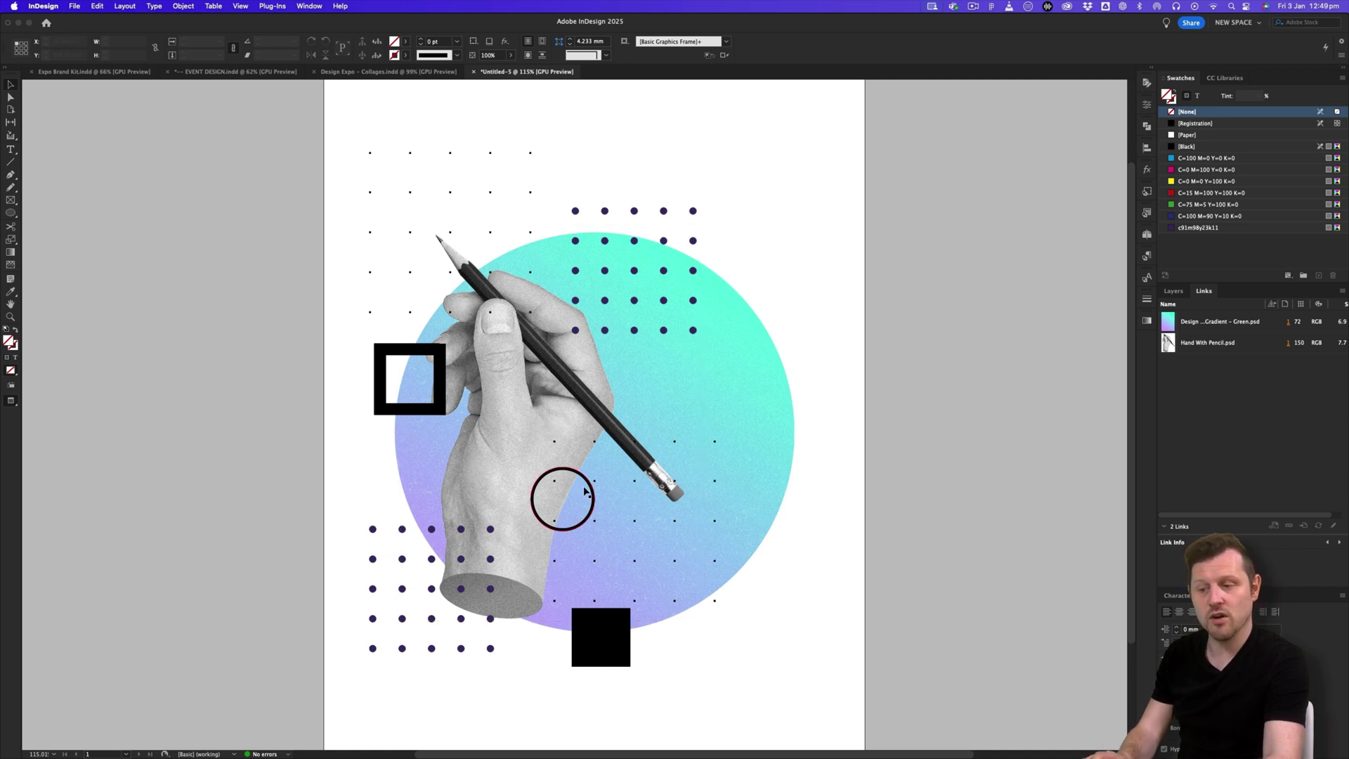
{"action": "scroll", "coordinate": [687, 301], "scroll_direction": "up", "scroll_amount": 1}
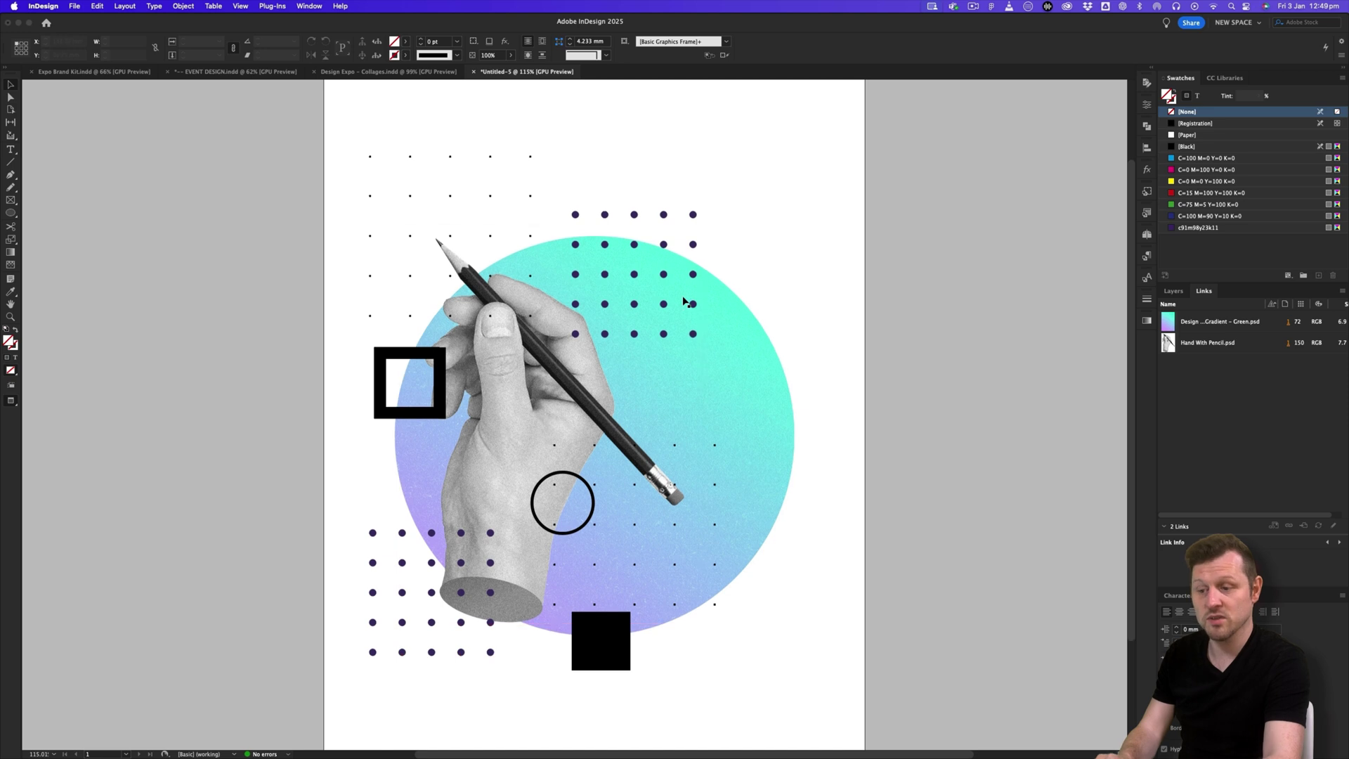
{"action": "left_click", "coordinate": [426, 72]}
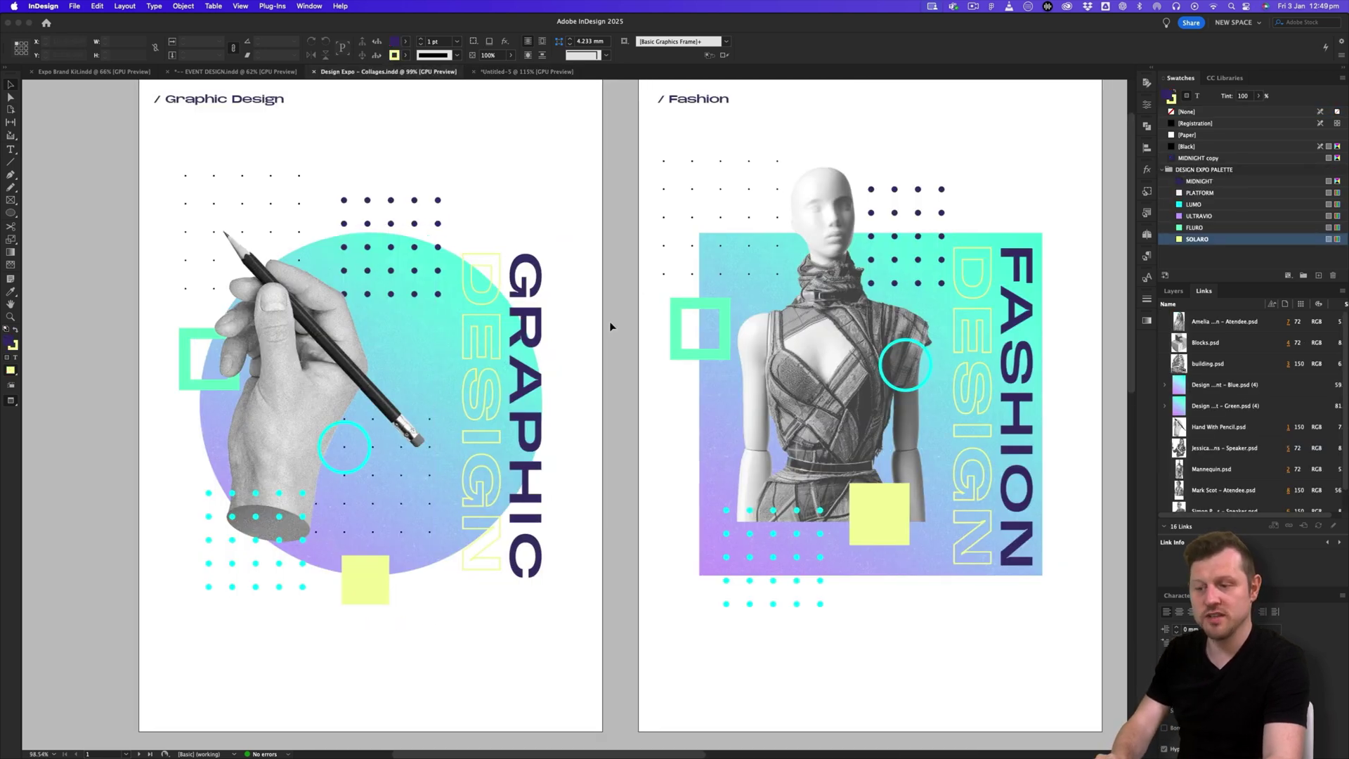
{"action": "scroll", "coordinate": [609, 321], "scroll_direction": "right", "scroll_amount": 5}
{"action": "scroll", "coordinate": [609, 325], "scroll_direction": "right", "scroll_amount": 5}
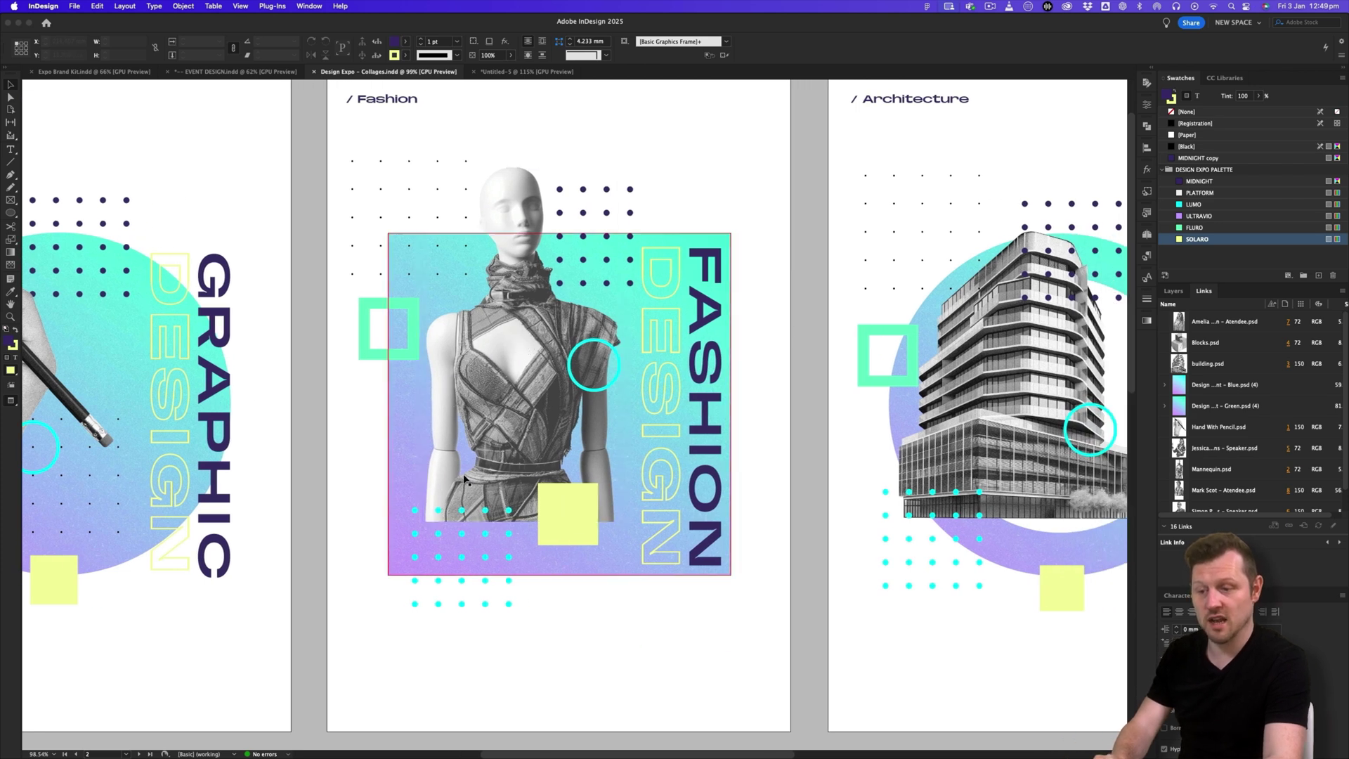
{"action": "left_click", "coordinate": [535, 72]}
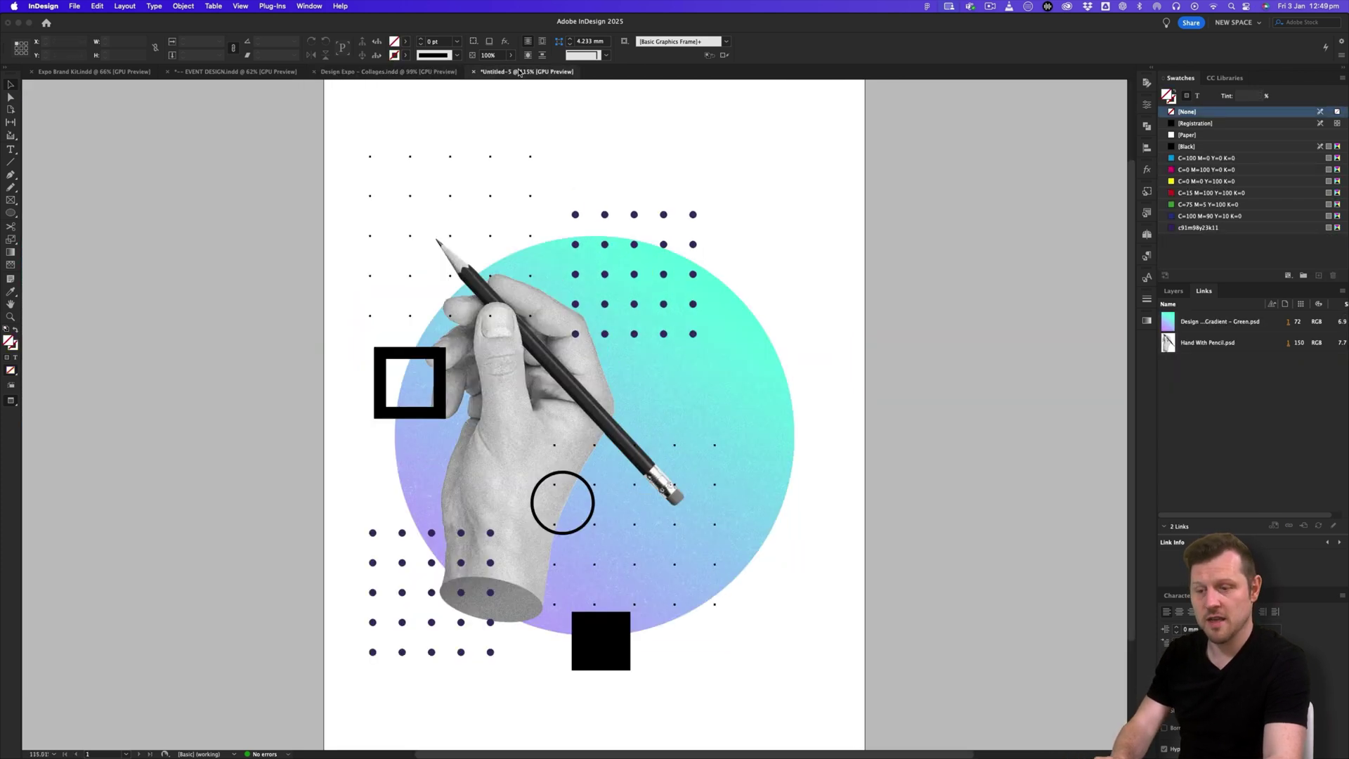
Load the Design Expo palette swatches from the media kit's 5 - Colour Swatch assets folder into the document.
{"action": "left_click", "coordinate": [1341, 79]}
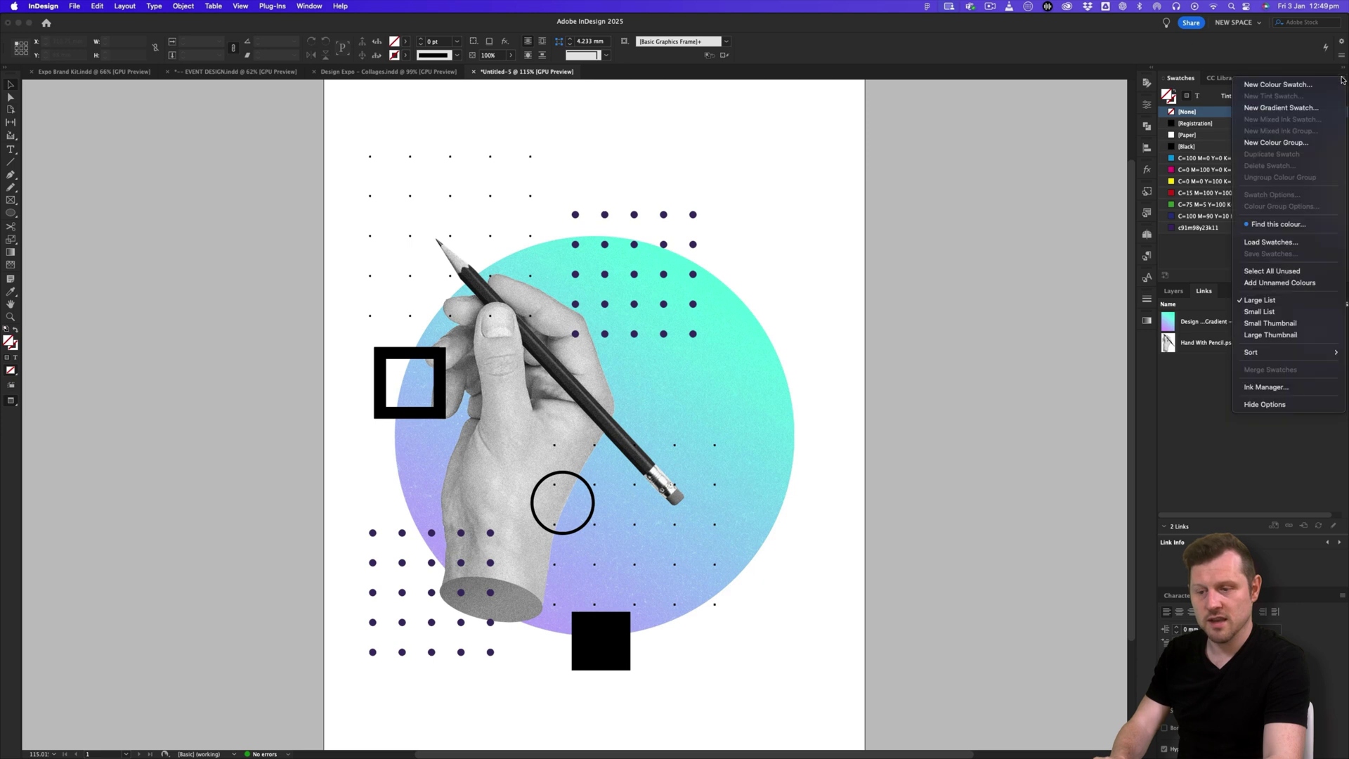
{"action": "left_click", "coordinate": [1271, 242]}
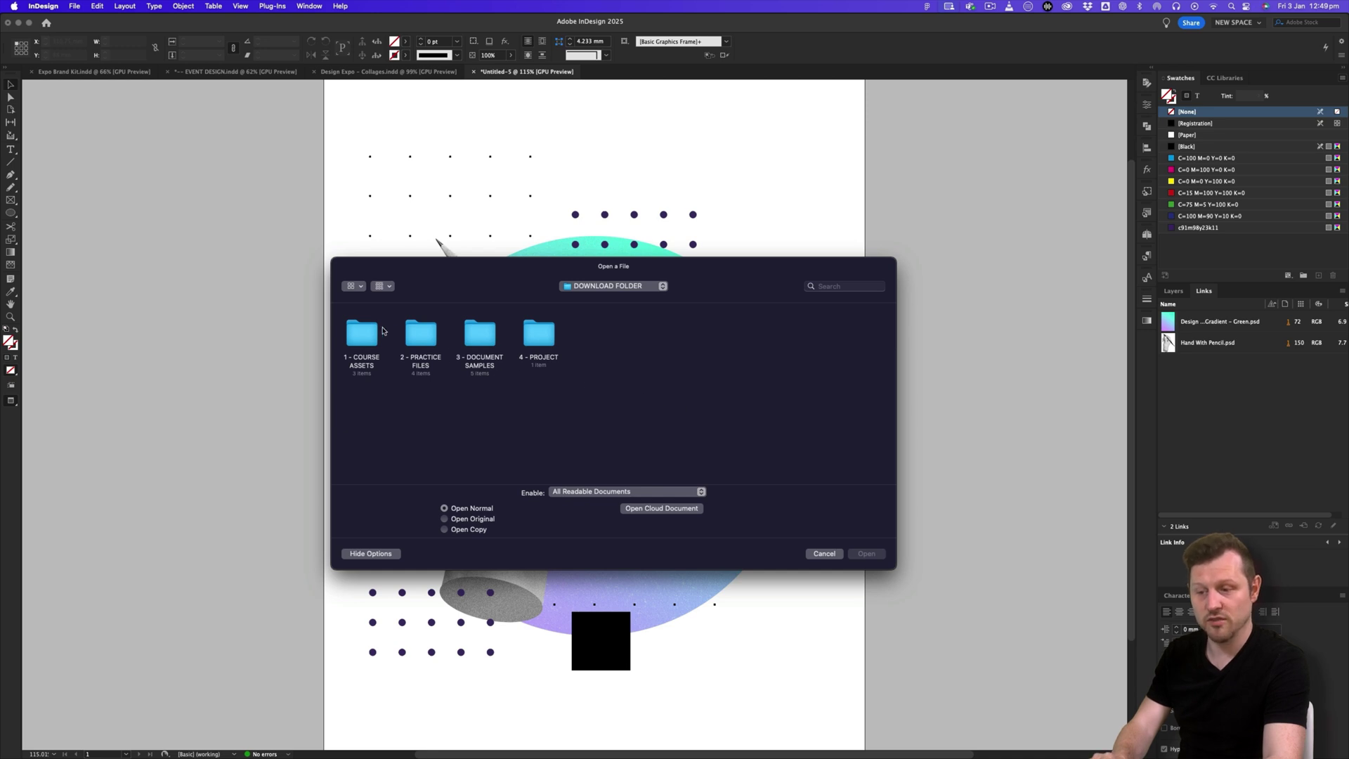
{"action": "double_click", "coordinate": [532, 336]}
{"action": "double_click", "coordinate": [362, 331]}
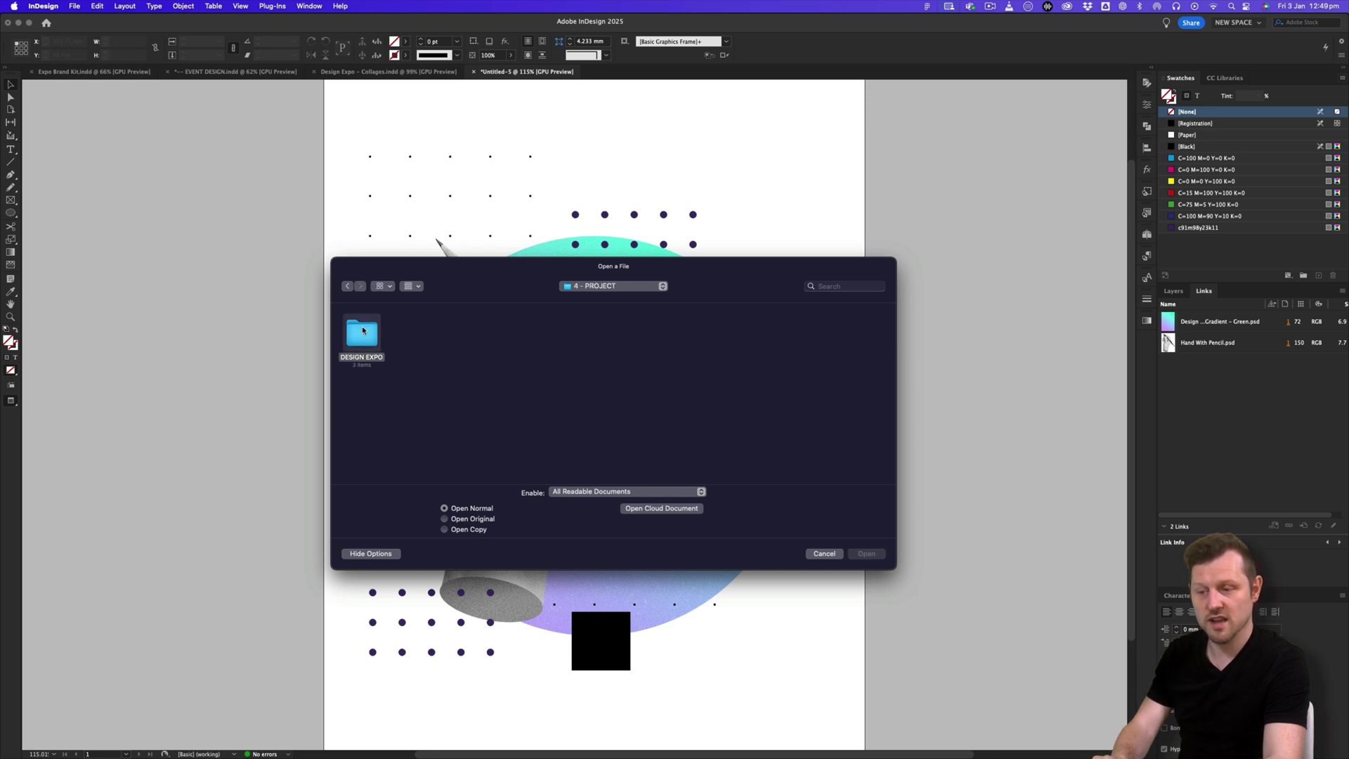
{"action": "double_click", "coordinate": [363, 330]}
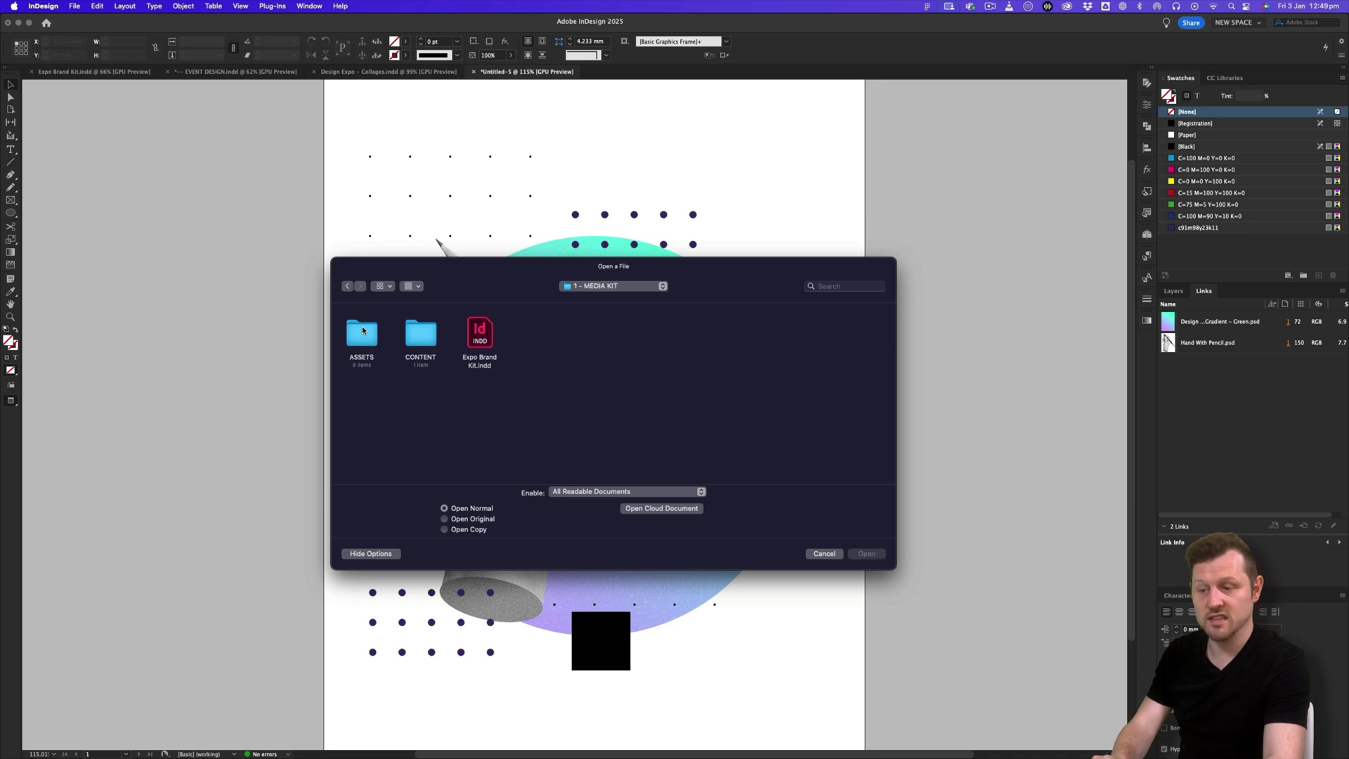
{"action": "double_click", "coordinate": [362, 330]}
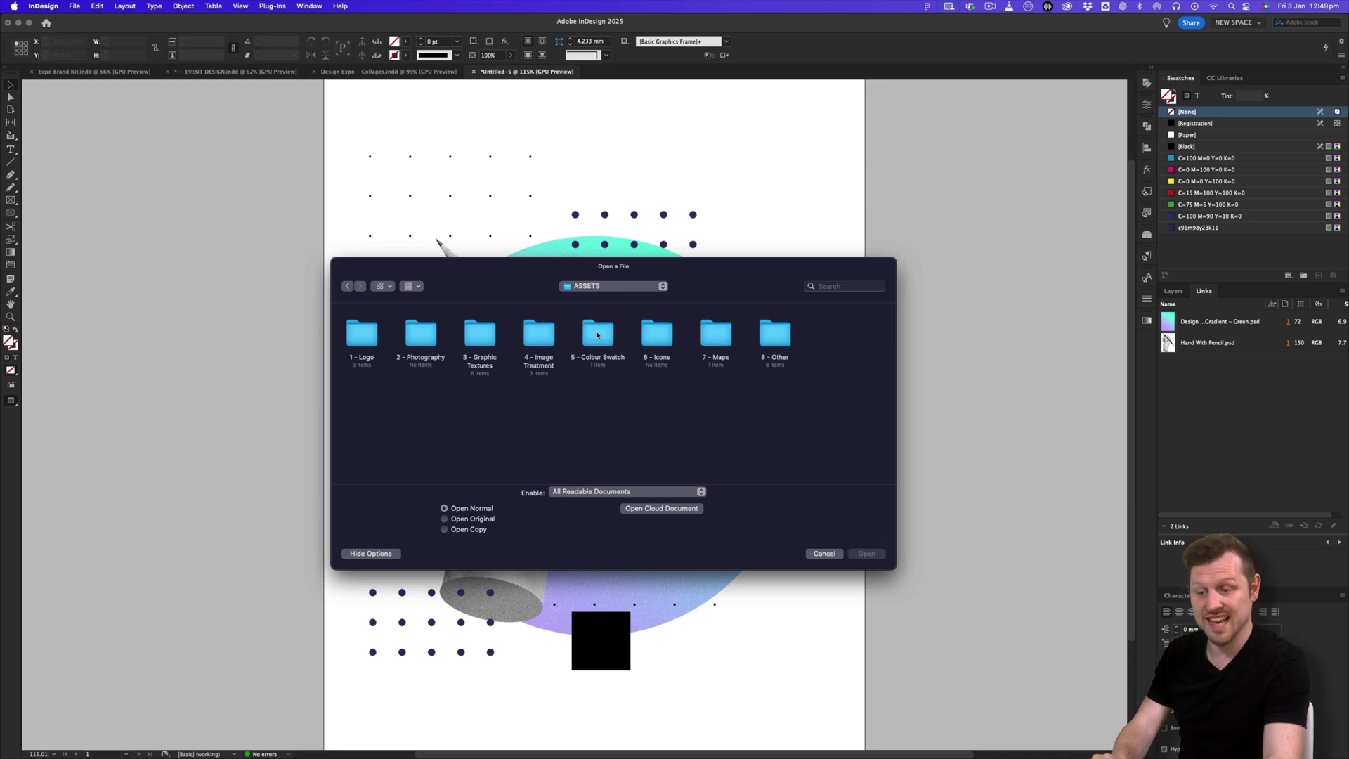
{"action": "double_click", "coordinate": [598, 335]}
{"action": "double_click", "coordinate": [369, 331]}
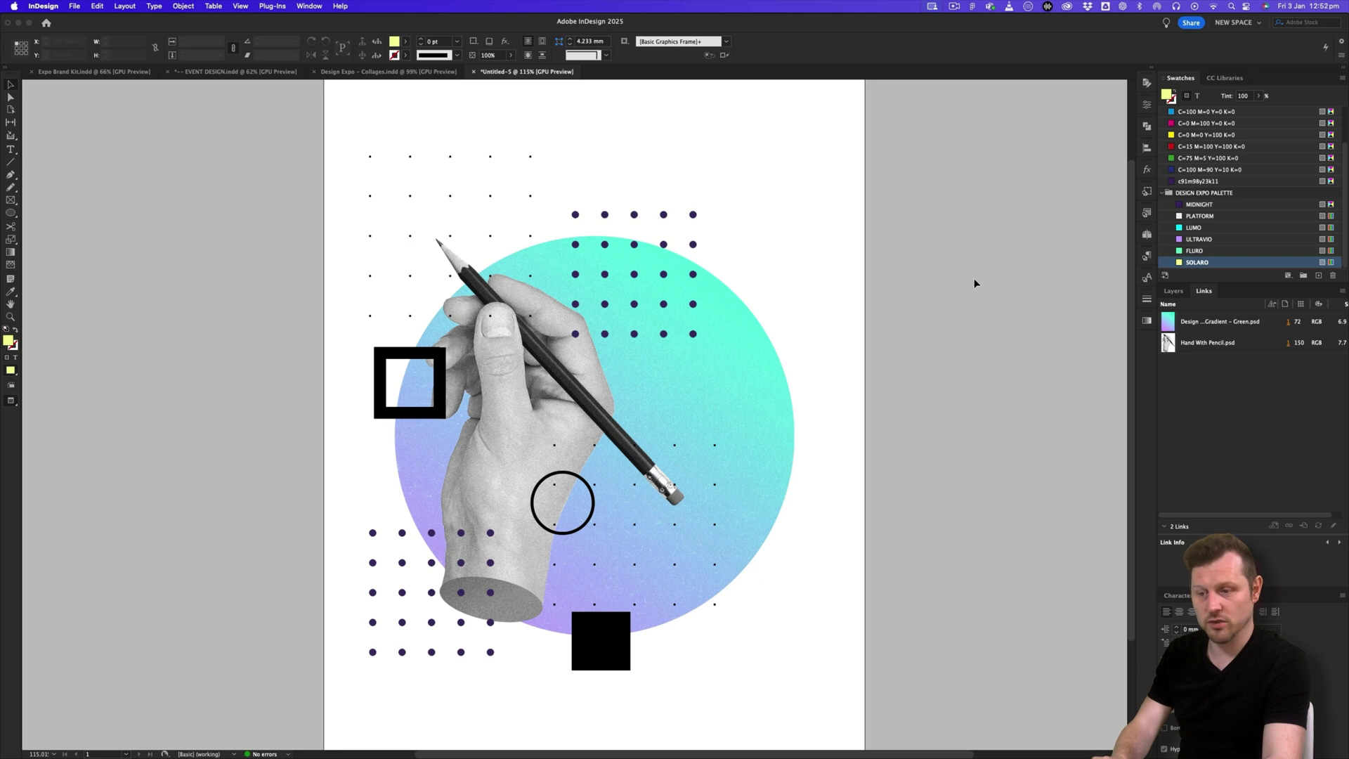
Fill the lower-left dots block with the FLURO swatch.
{"action": "left_click", "coordinate": [376, 536]}
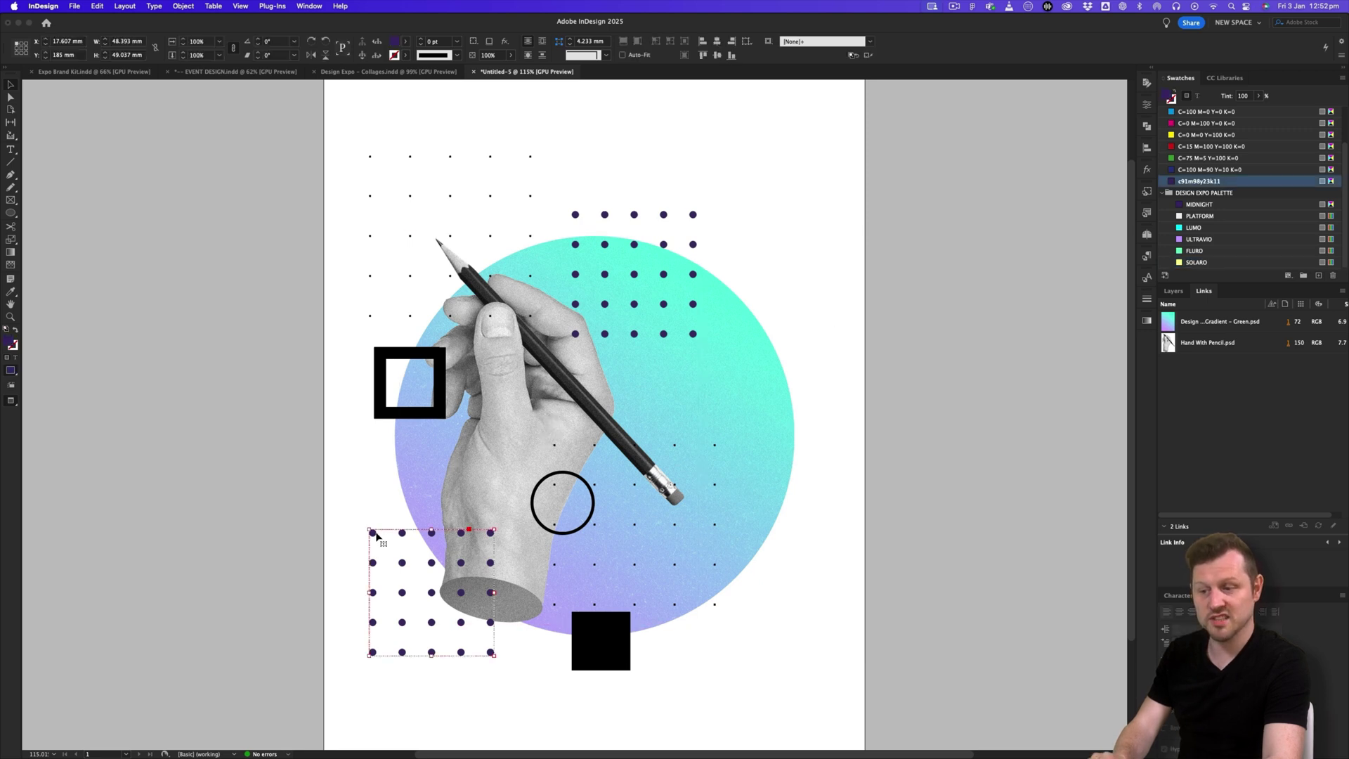
{"action": "left_click", "coordinate": [1236, 251]}
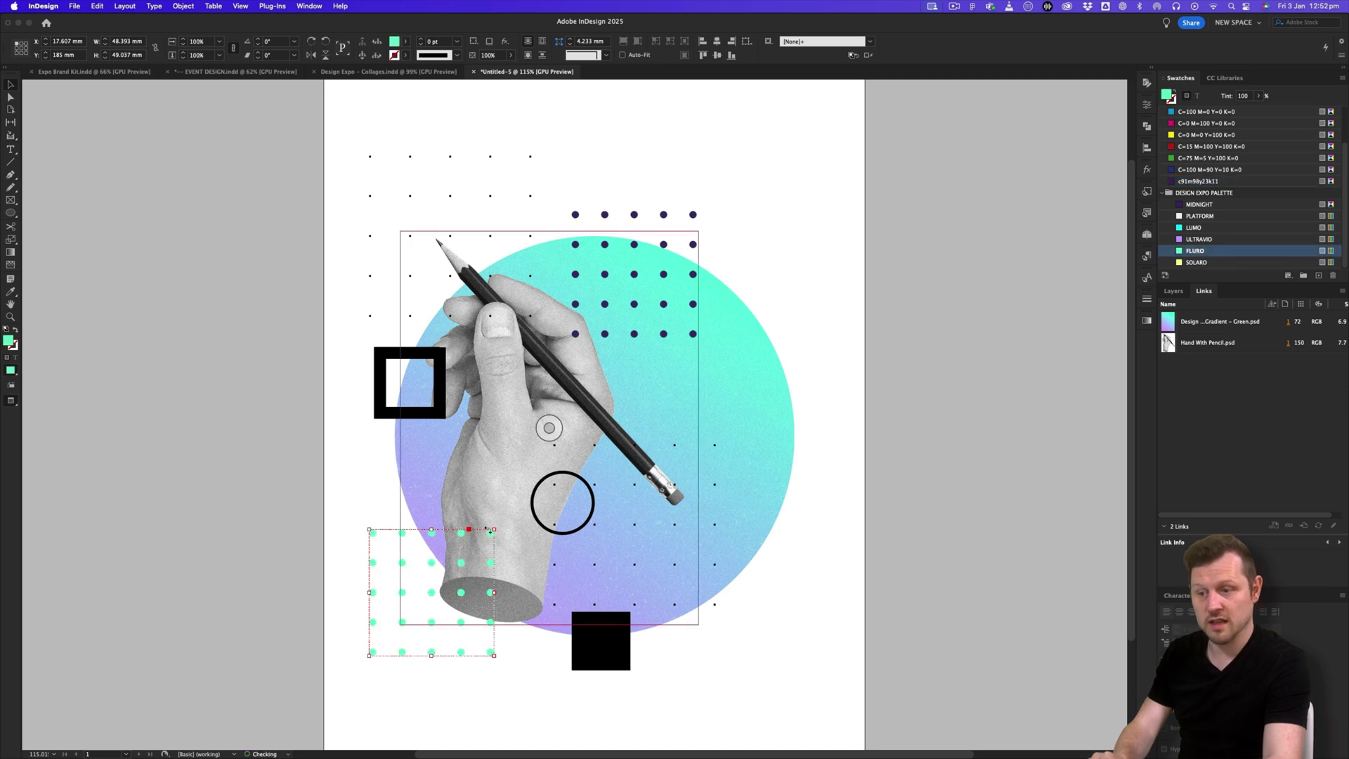
{"action": "scroll", "coordinate": [457, 565], "scroll_direction": "up", "scroll_amount": 1}
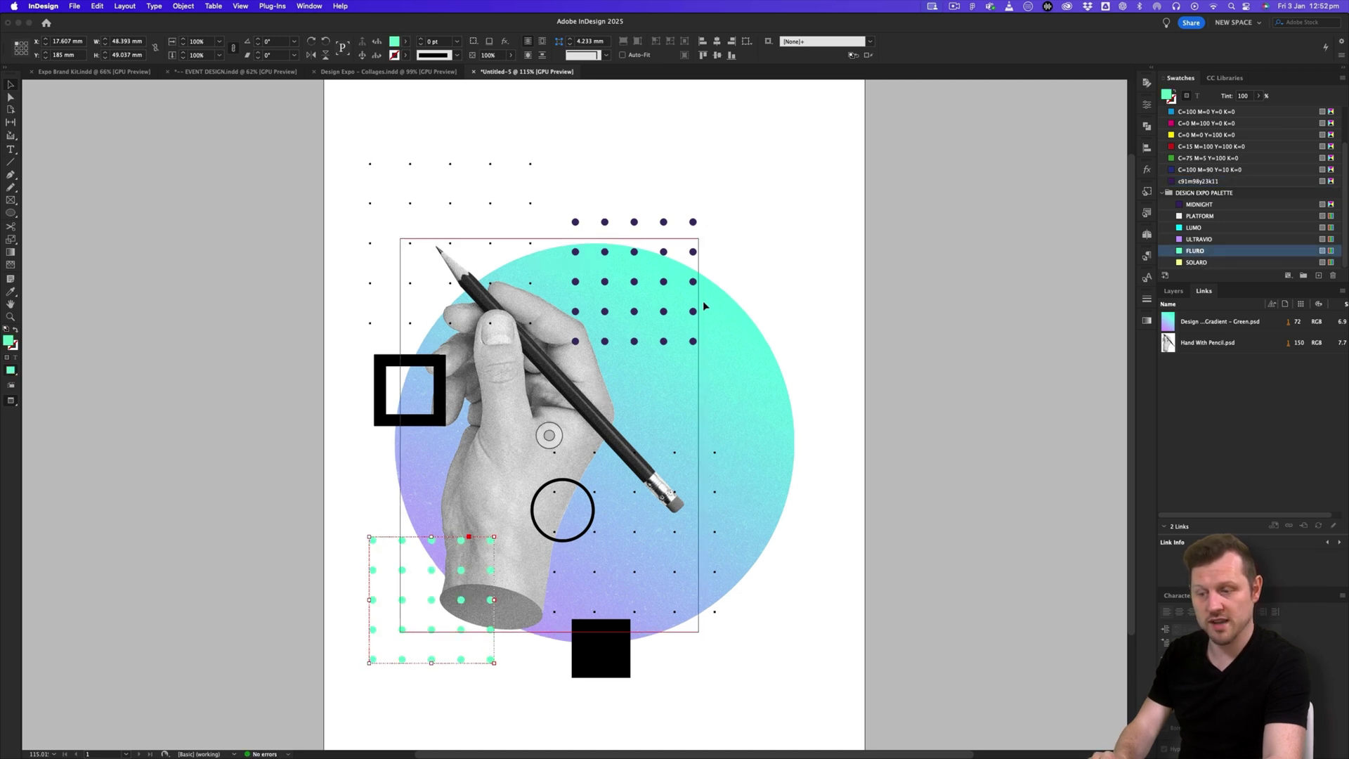
Fill the upper dots block and both small-square texture blocks with the MIDNIGHT swatch.
{"action": "left_click_drag", "start_coordinate": [739, 206], "coordinate": [676, 242]}
{"action": "left_click_drag", "start_coordinate": [580, 150], "coordinate": [495, 190]}
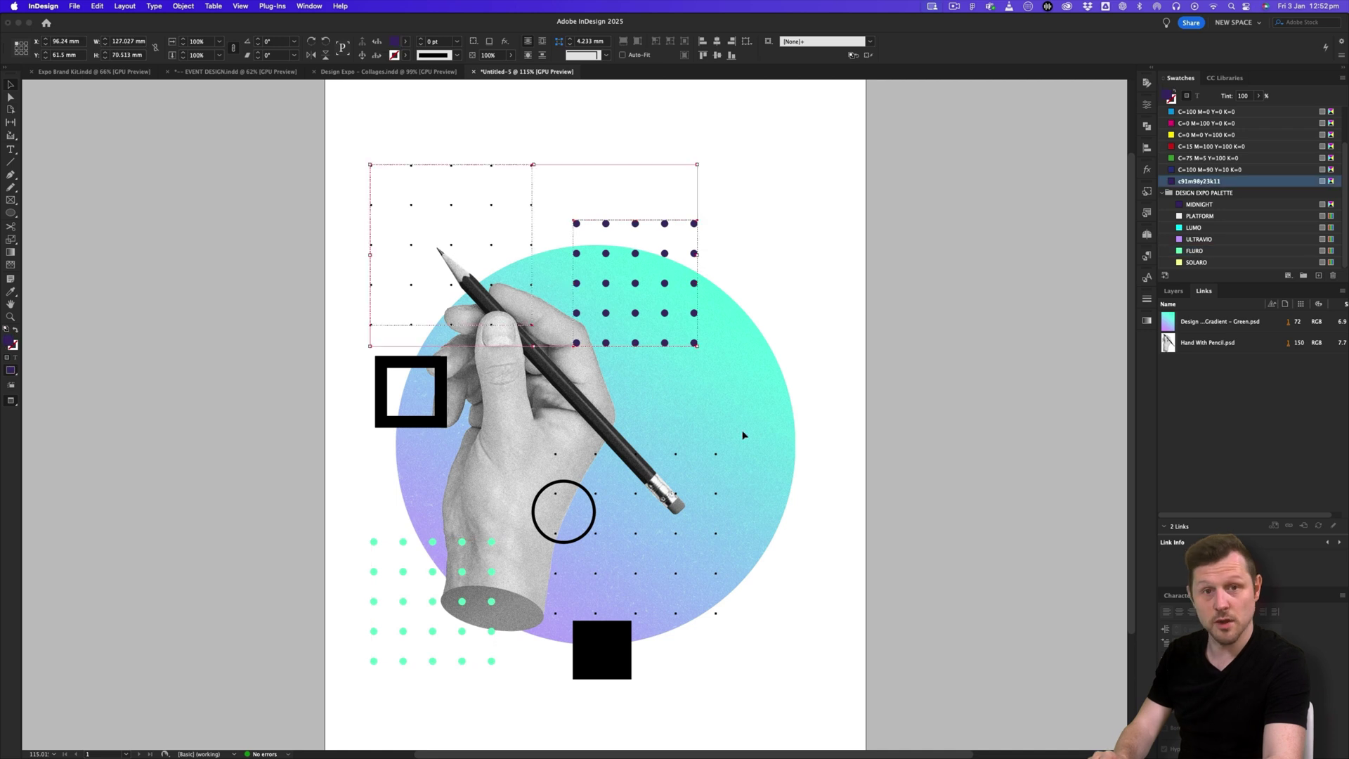
{"action": "left_click", "coordinate": [716, 575], "text": "shift"}
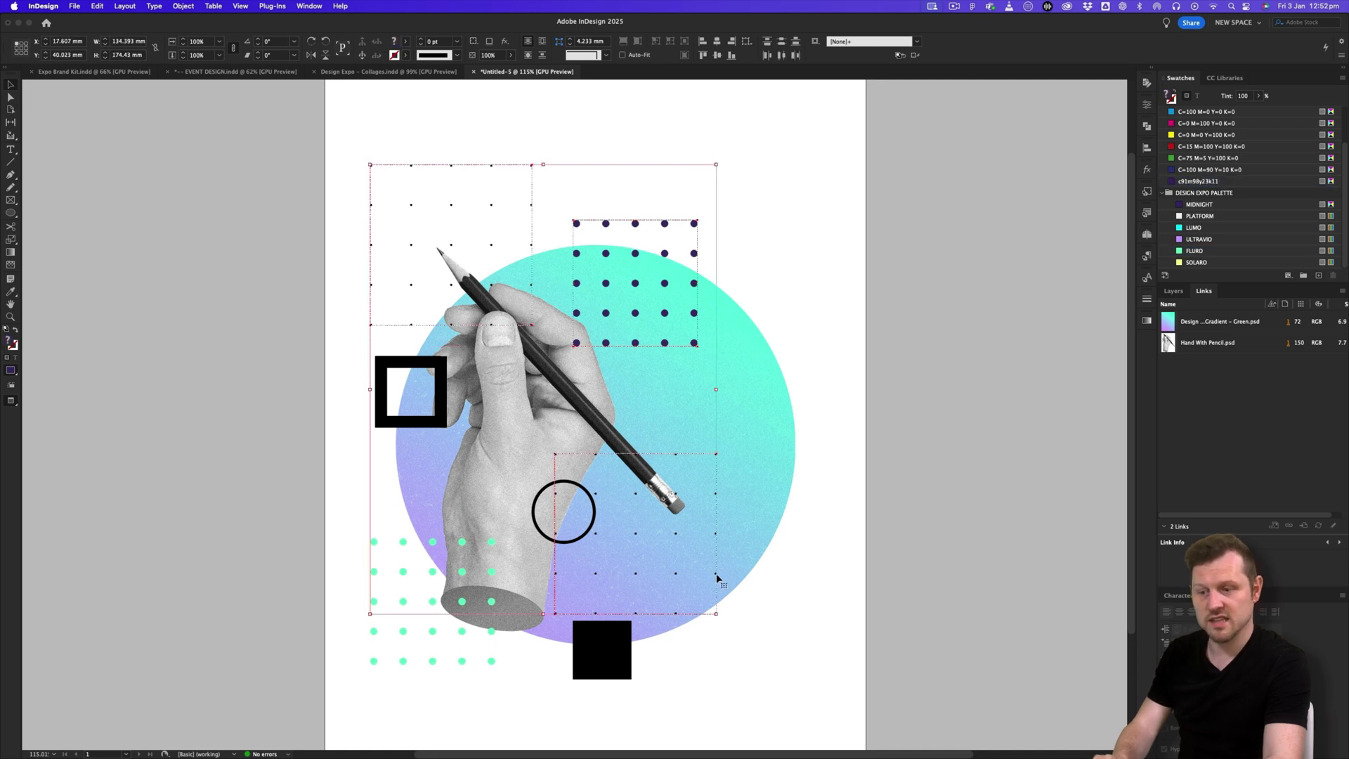
{"action": "left_click", "coordinate": [1199, 206]}
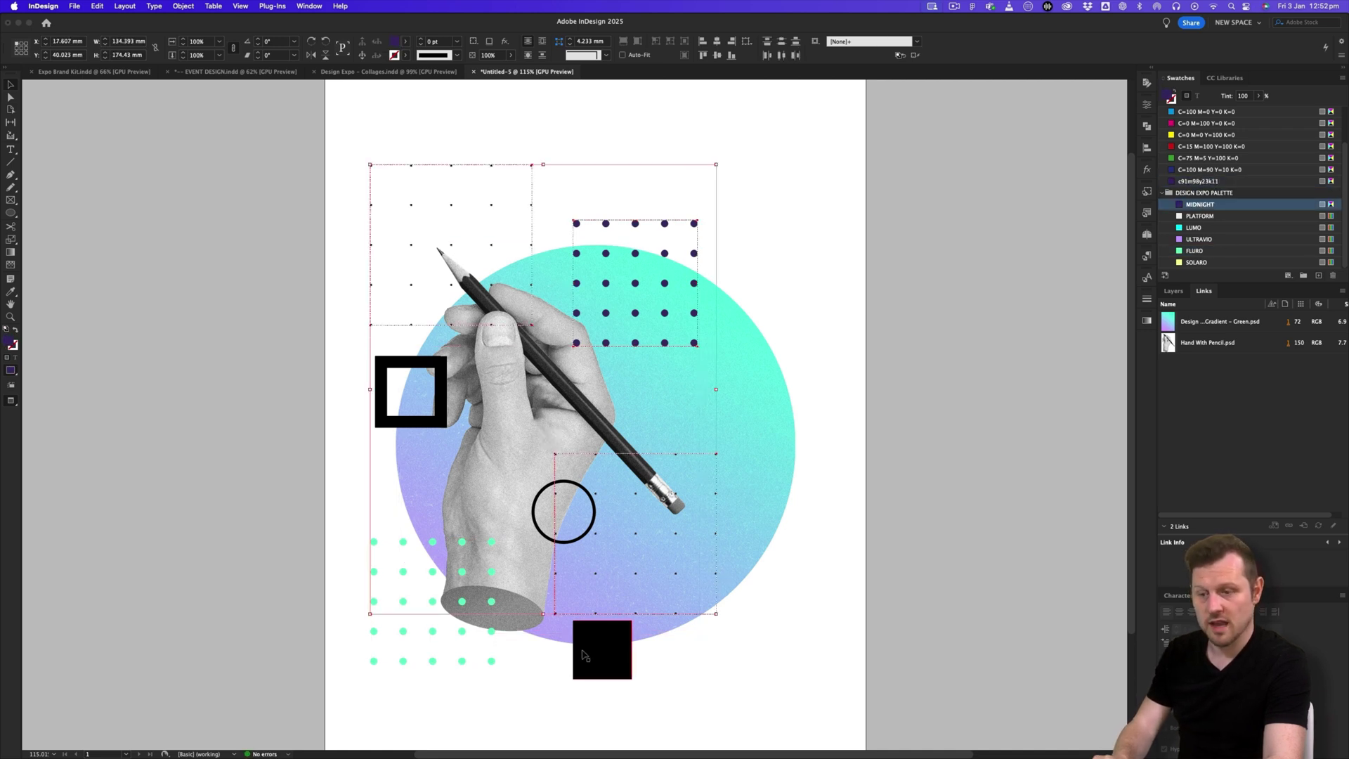
Fill the solid black square at the bottom of the gradient circle with the SOLARO swatch.
{"action": "left_click", "coordinate": [582, 655]}
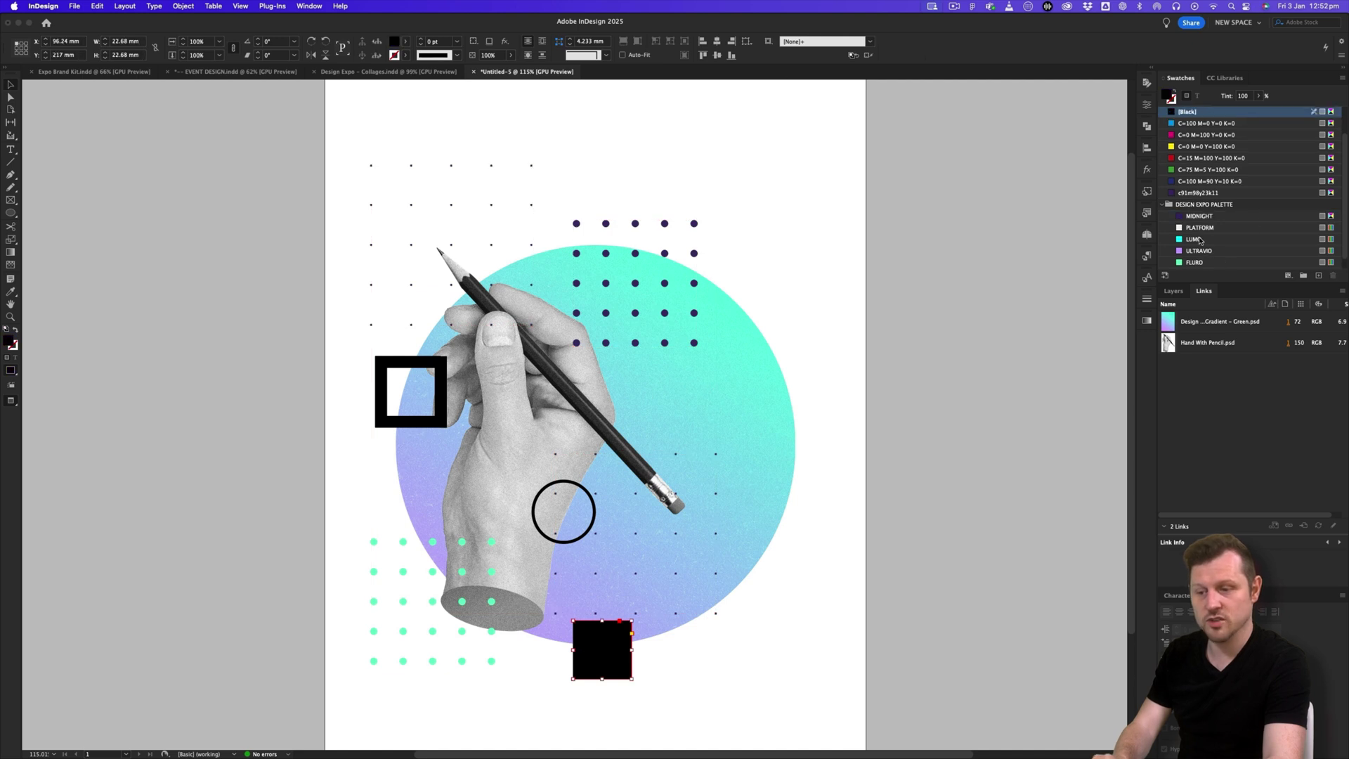
{"action": "scroll", "coordinate": [1207, 252], "scroll_direction": "down", "scroll_amount": 1}
{"action": "left_click", "coordinate": [1191, 264]}
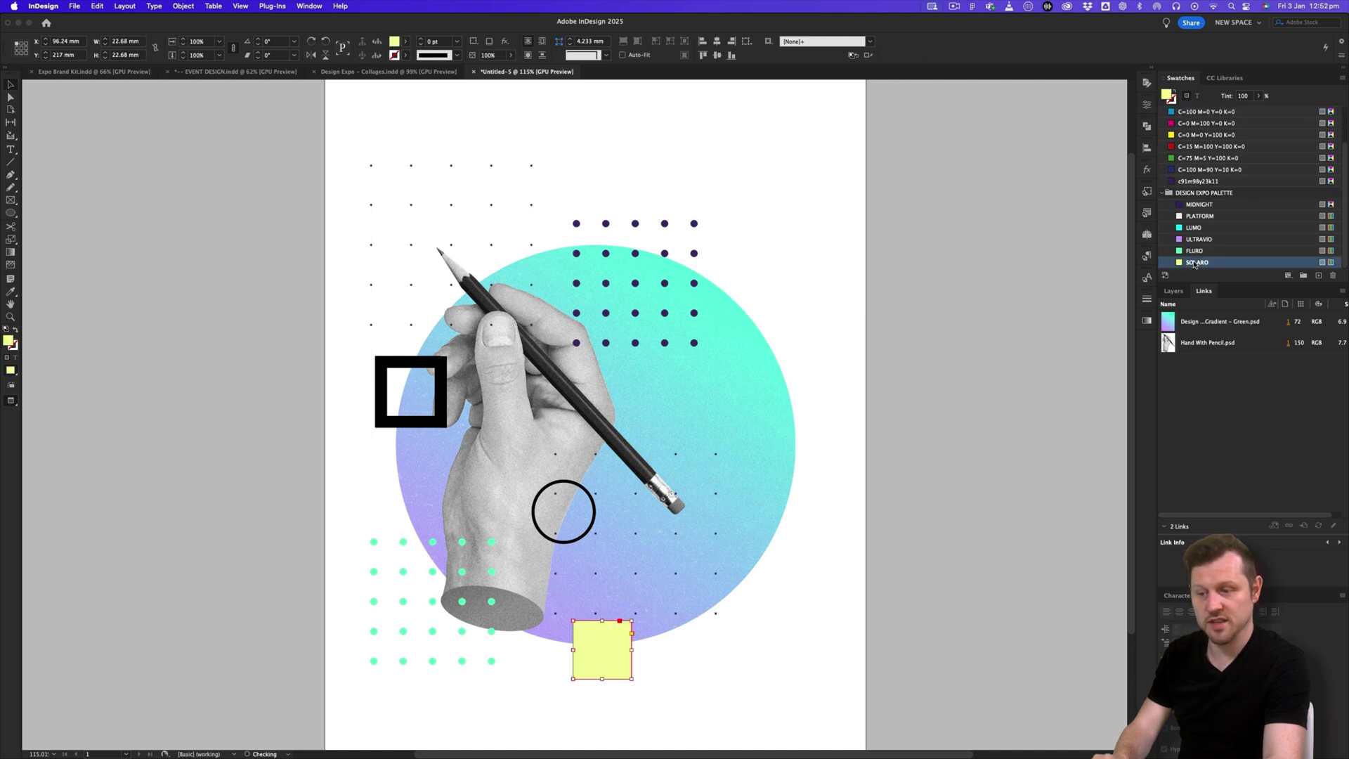
Apply the FLURO swatch to the stroke of the outlined square at the gradient circle's left edge.
{"action": "left_click", "coordinate": [575, 484]}
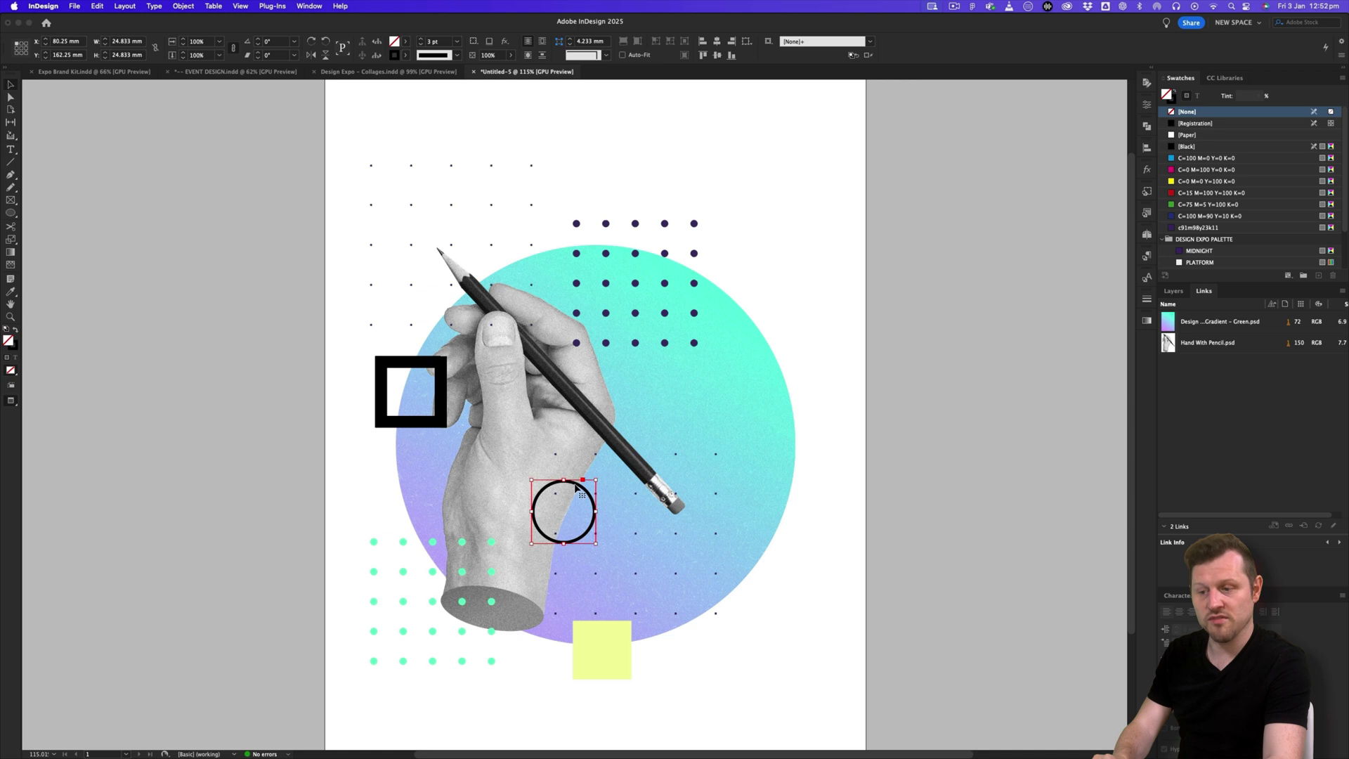
{"action": "scroll", "coordinate": [1244, 199], "scroll_direction": "down", "scroll_amount": 4}
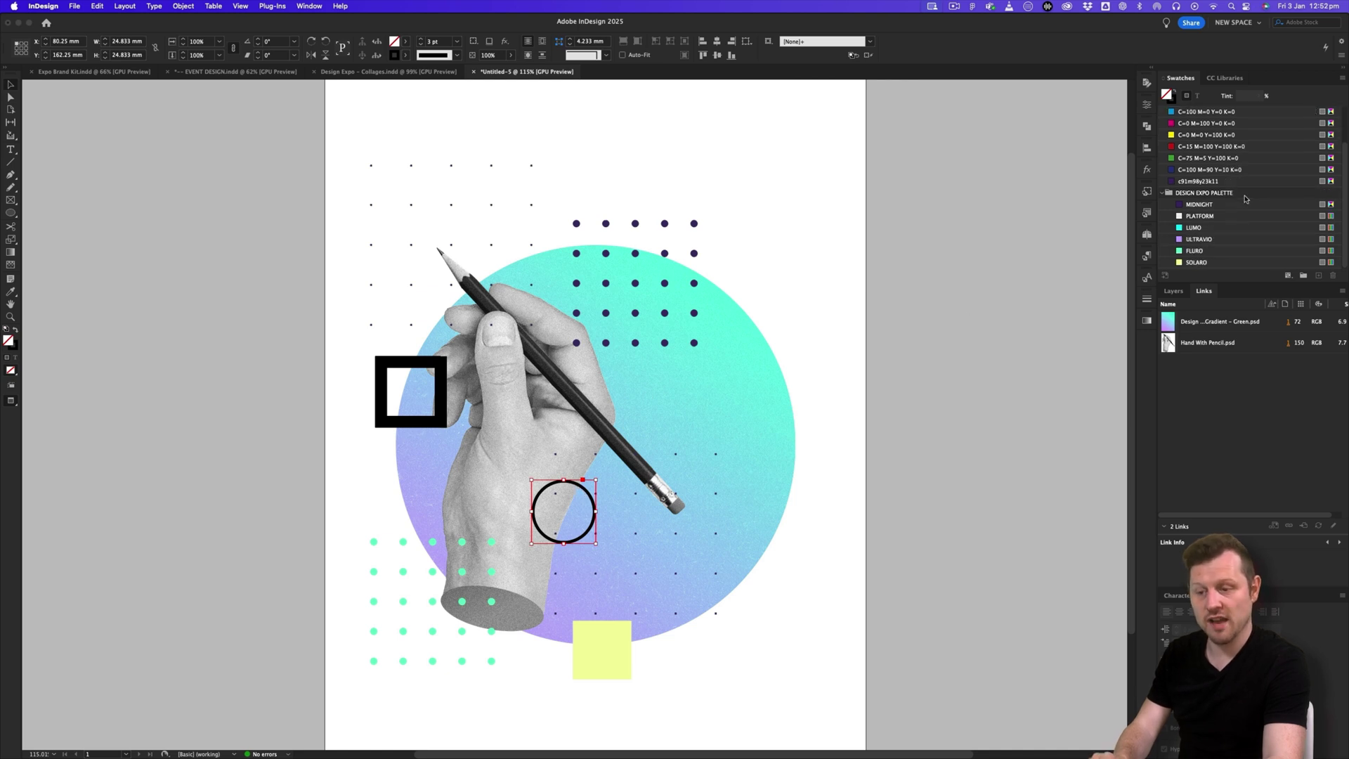
{"action": "left_click", "coordinate": [443, 387]}
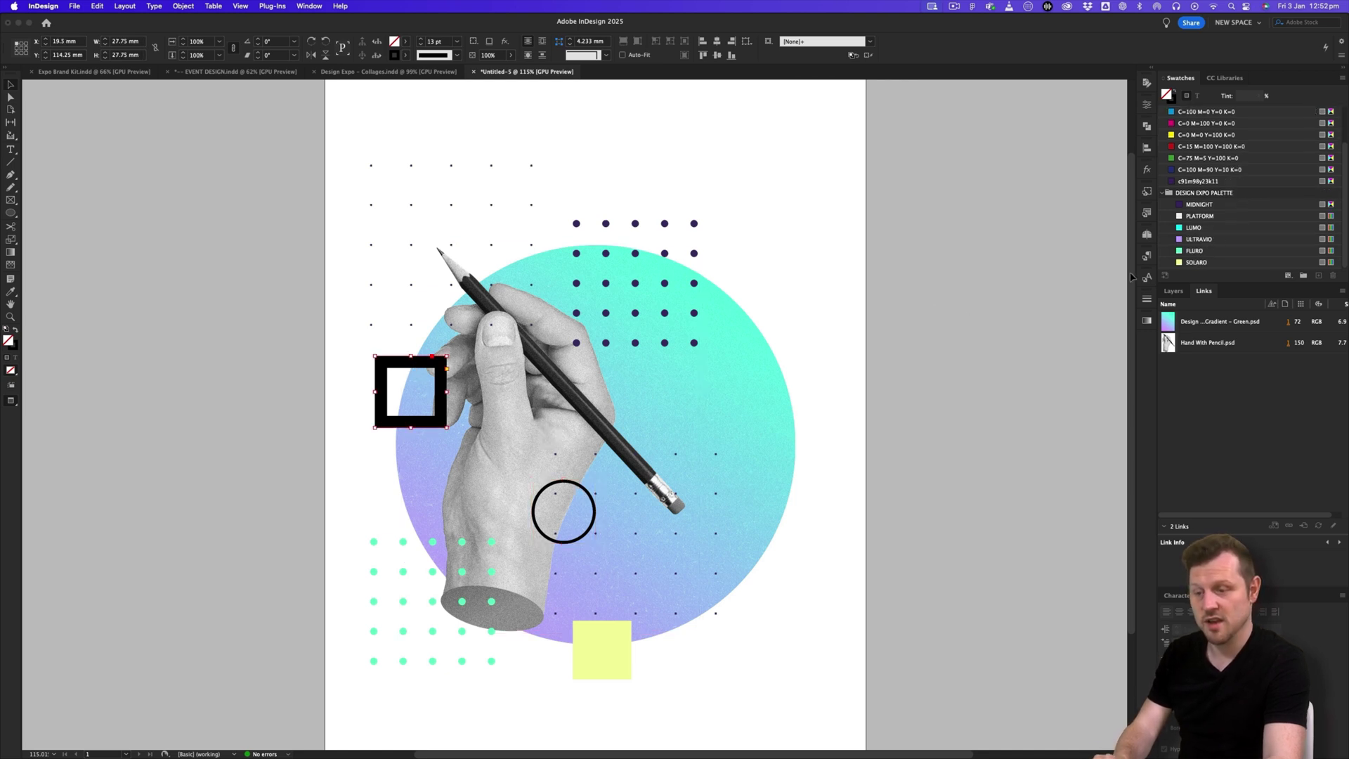
{"action": "key", "text": "x"}
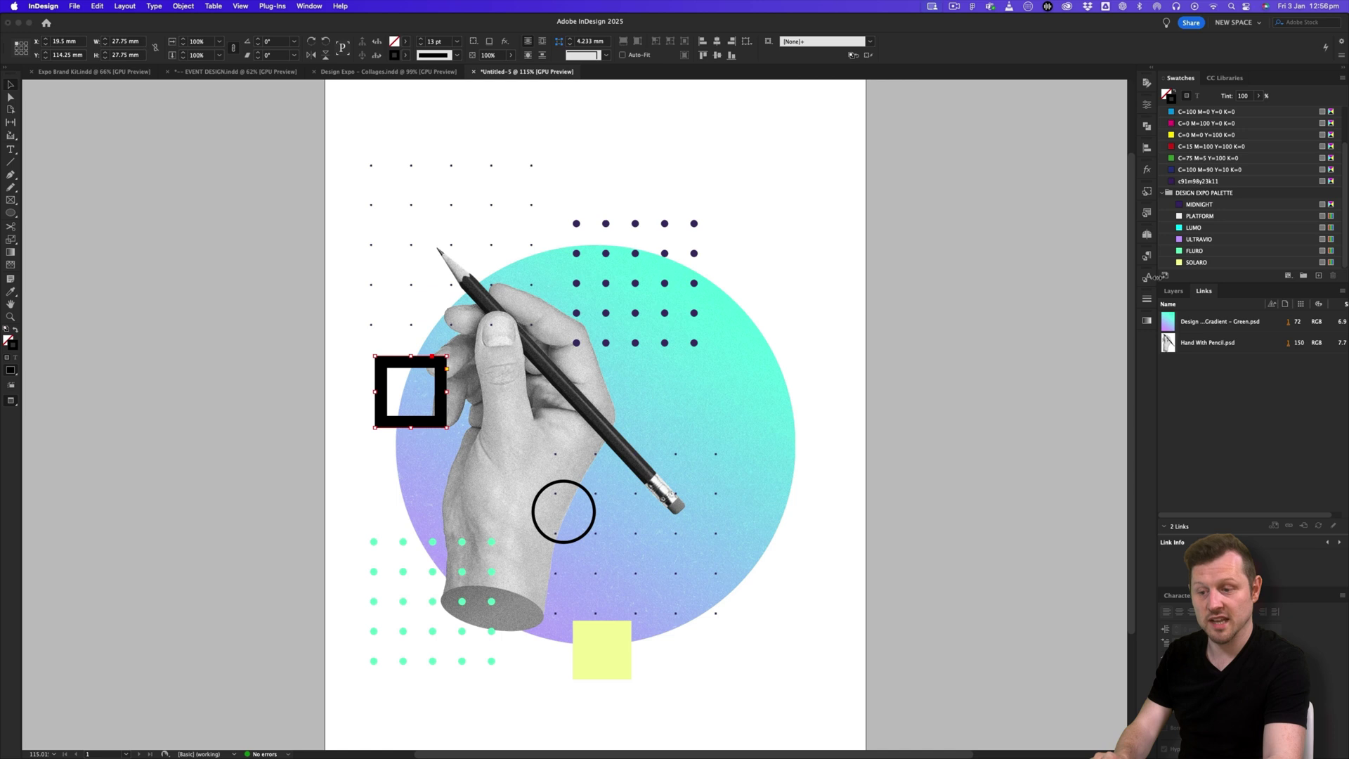
{"action": "left_click", "coordinate": [1206, 249]}
Apply the LUMO swatch to the ring's stroke and deselect everything.
{"action": "left_click", "coordinate": [582, 490]}
{"action": "scroll", "coordinate": [1222, 211], "scroll_direction": "up", "scroll_amount": 1}
{"action": "left_click", "coordinate": [1195, 239]}
{"action": "left_click", "coordinate": [857, 350]}
{"action": "scroll", "coordinate": [748, 436], "scroll_direction": "down", "scroll_amount": 1}
{"action": "left_click", "coordinate": [406, 325]}
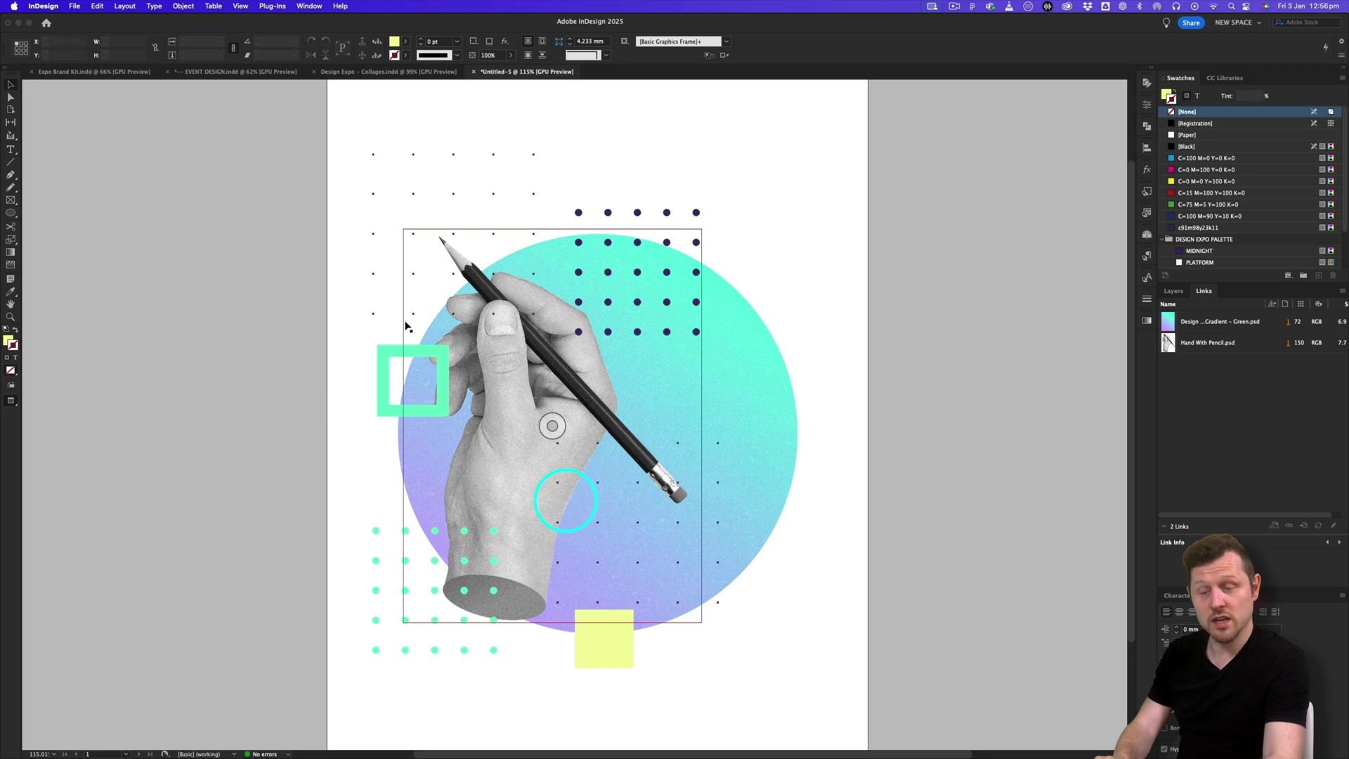
{"action": "left_click", "coordinate": [830, 386]}
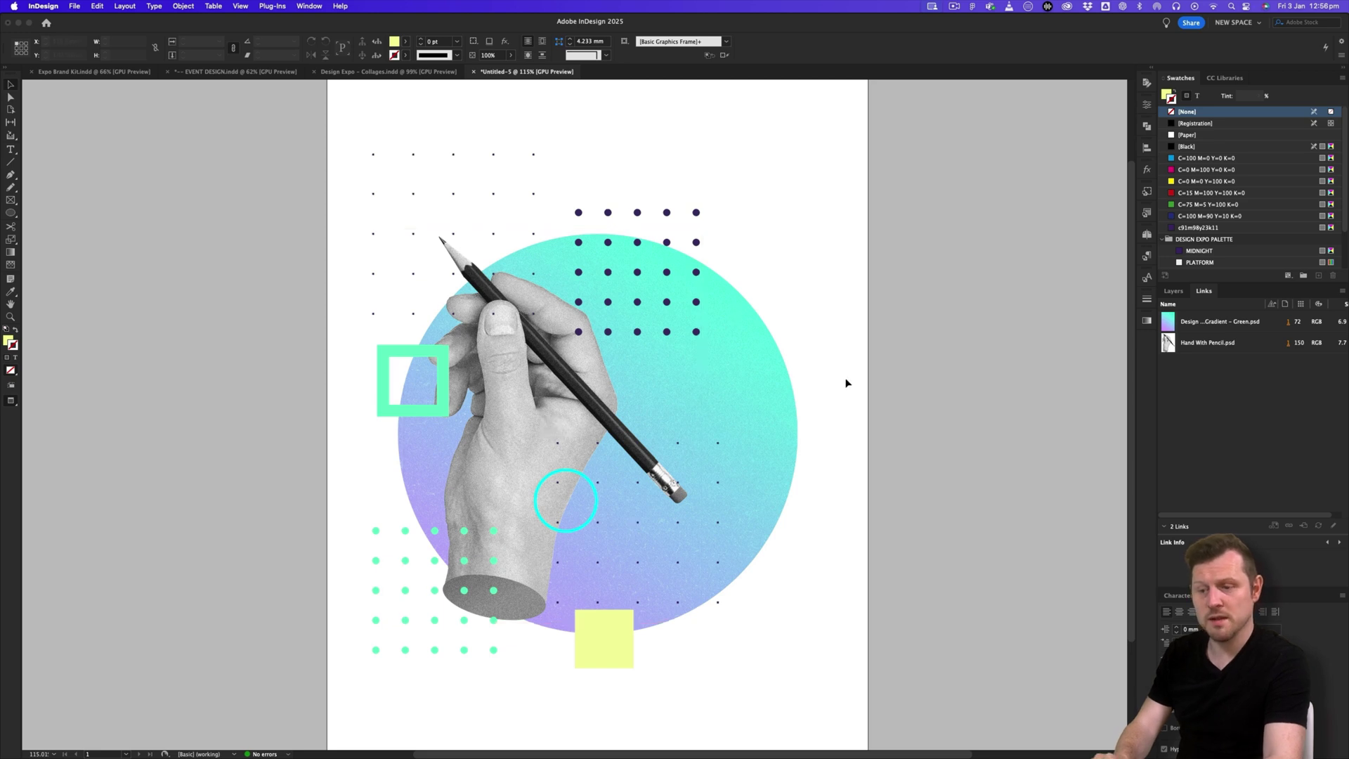
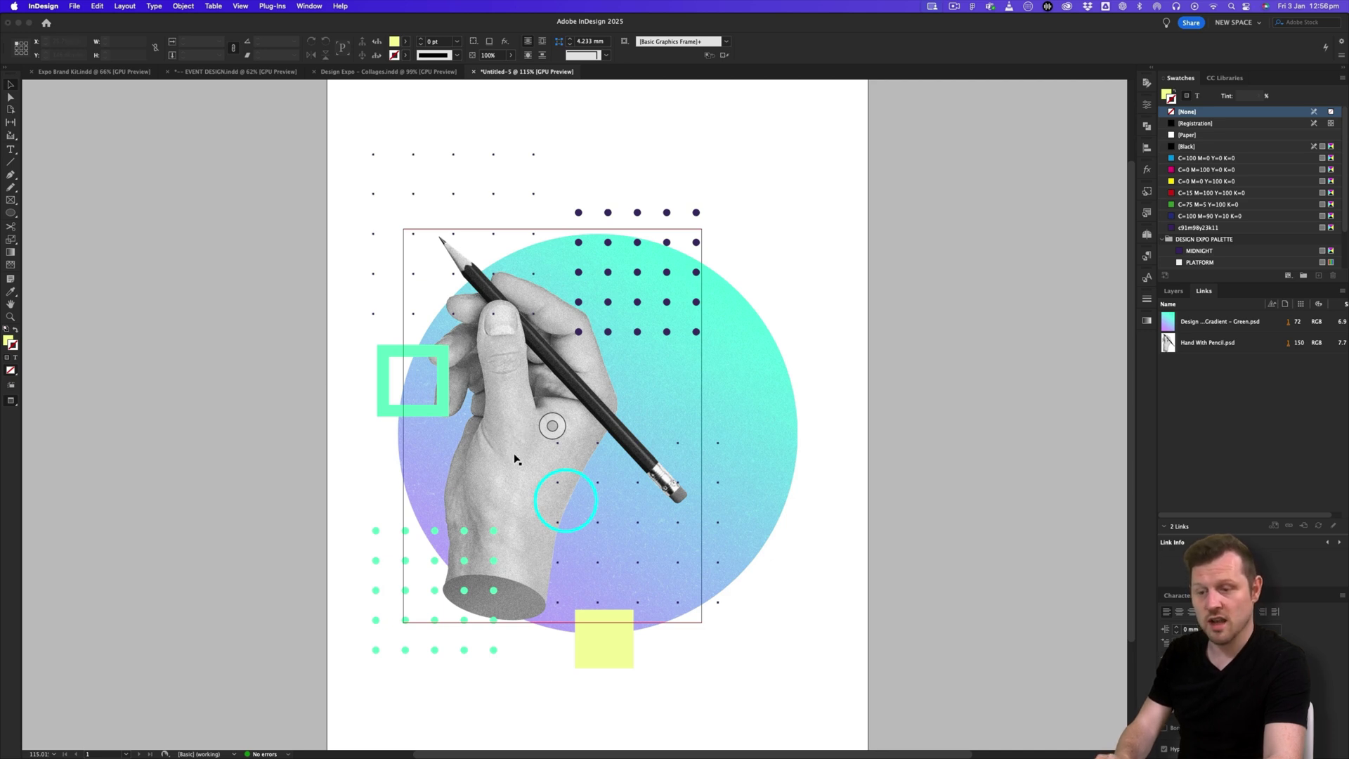
Move the hand-with-pencil cut-out slightly upward and bring it to the front of all other elements.
{"action": "left_click_drag", "start_coordinate": [513, 458], "coordinate": [512, 439]}
{"action": "right_click", "coordinate": [511, 438]}
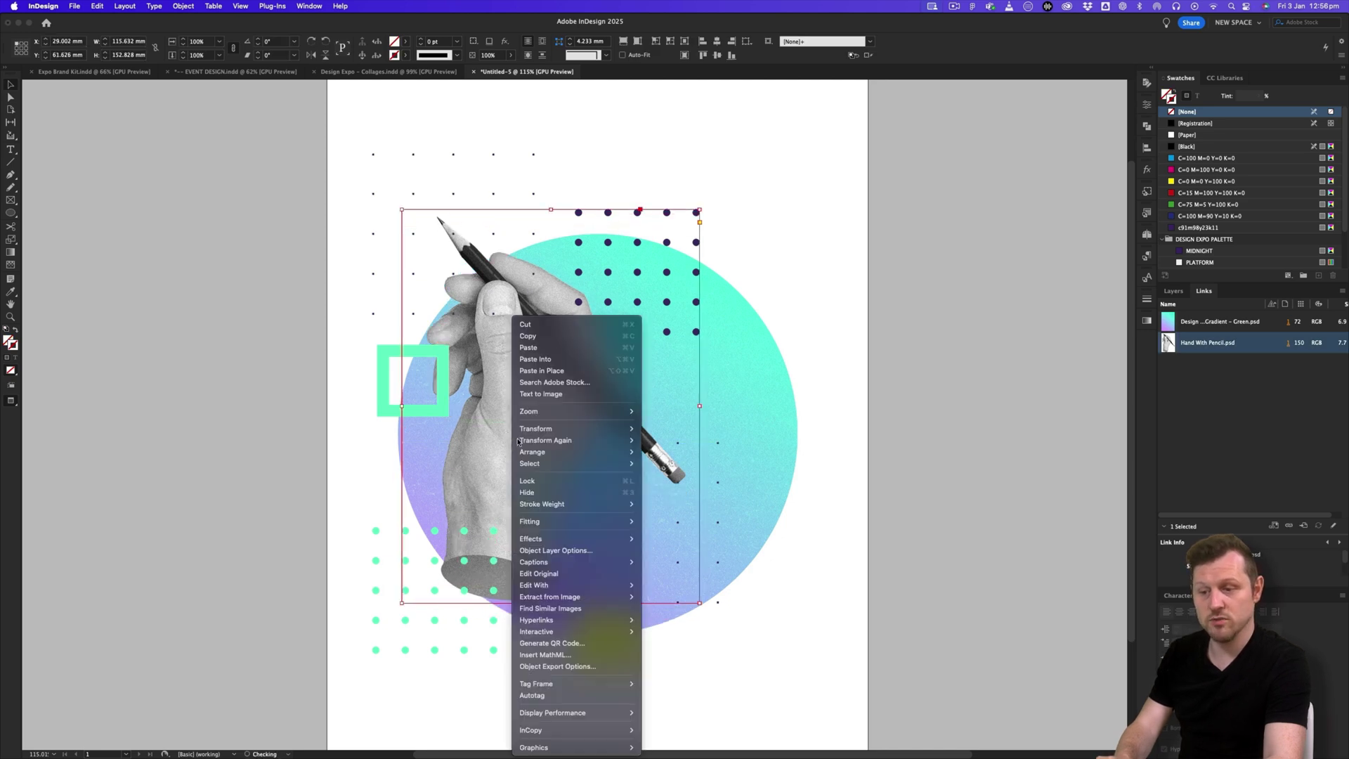
{"action": "mouse_move", "coordinate": [555, 454]}
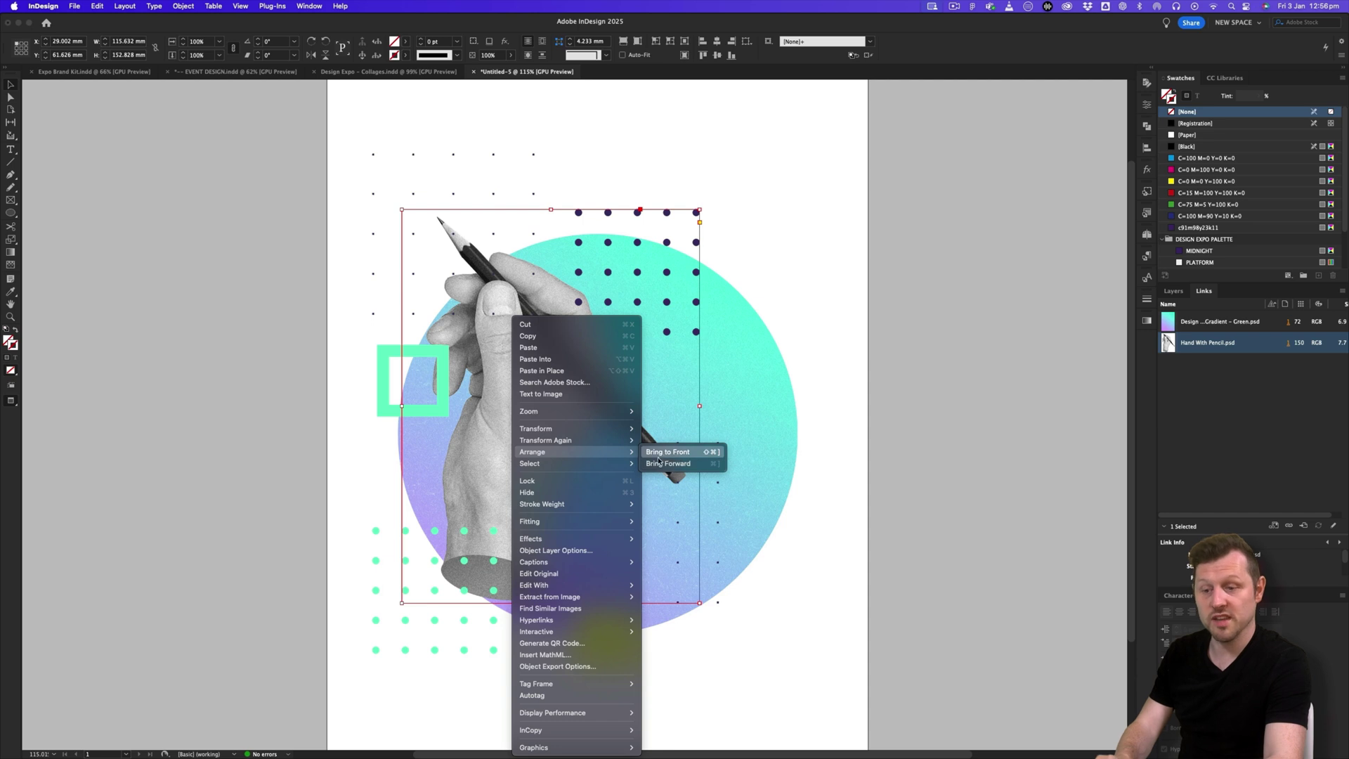
{"action": "left_click", "coordinate": [490, 373]}
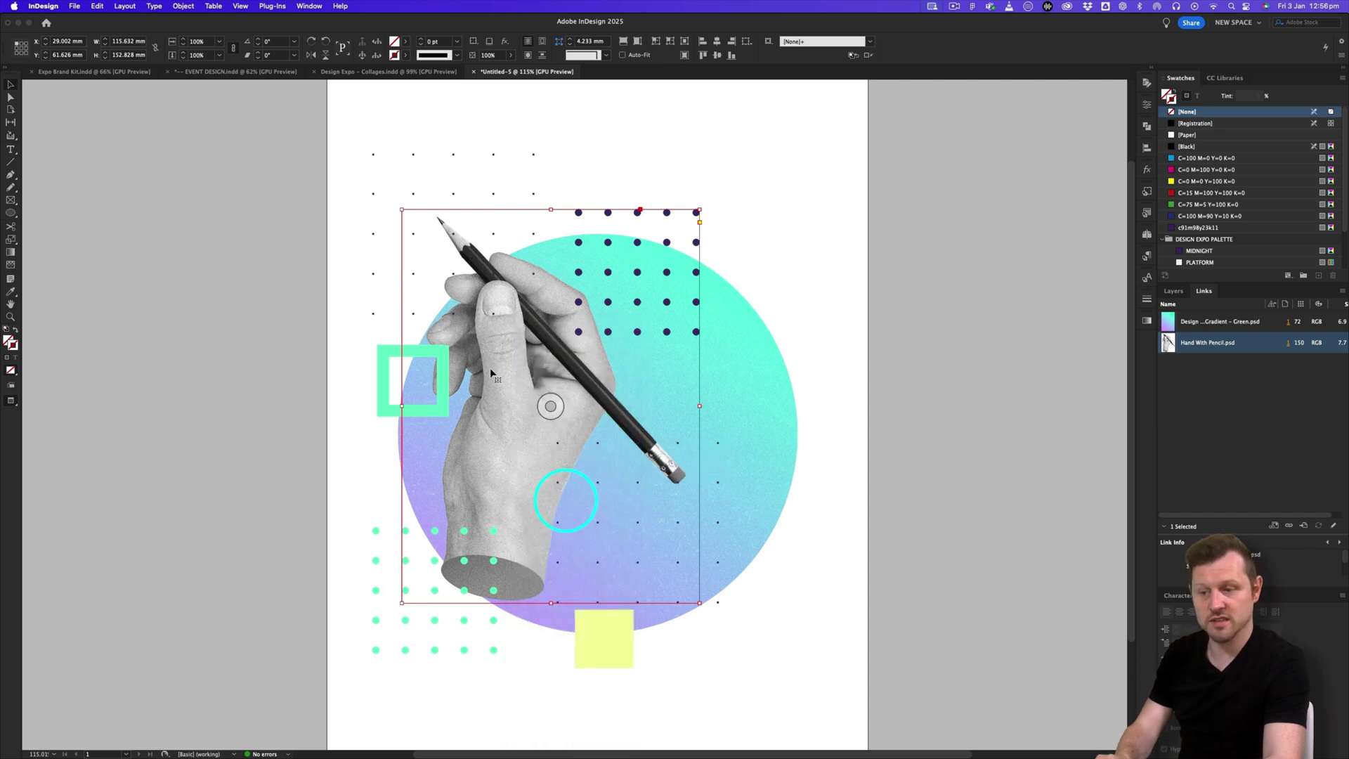
{"action": "key", "text": "super+shift+bracketright"}
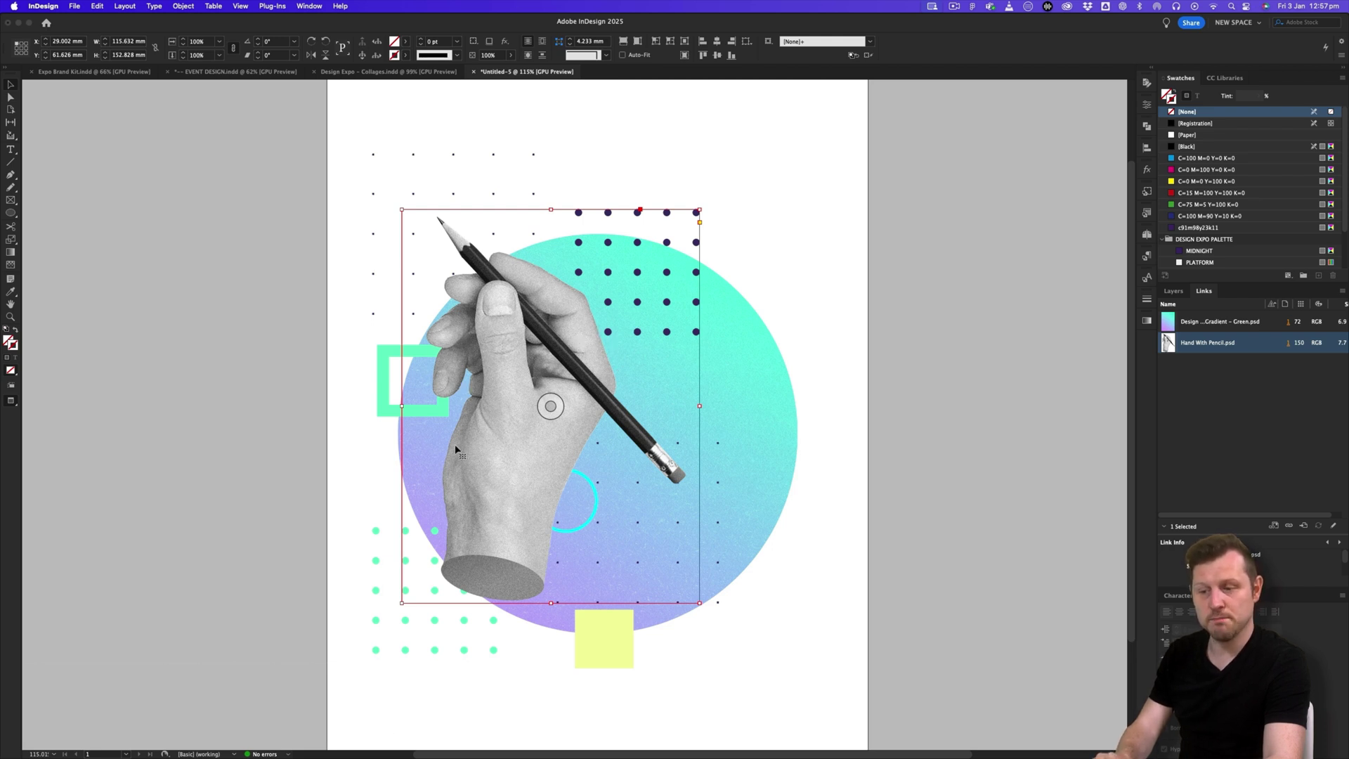
Bring the lower-left FLURO dots block in front of the hand cut-out and deselect it.
{"action": "left_click", "coordinate": [469, 625]}
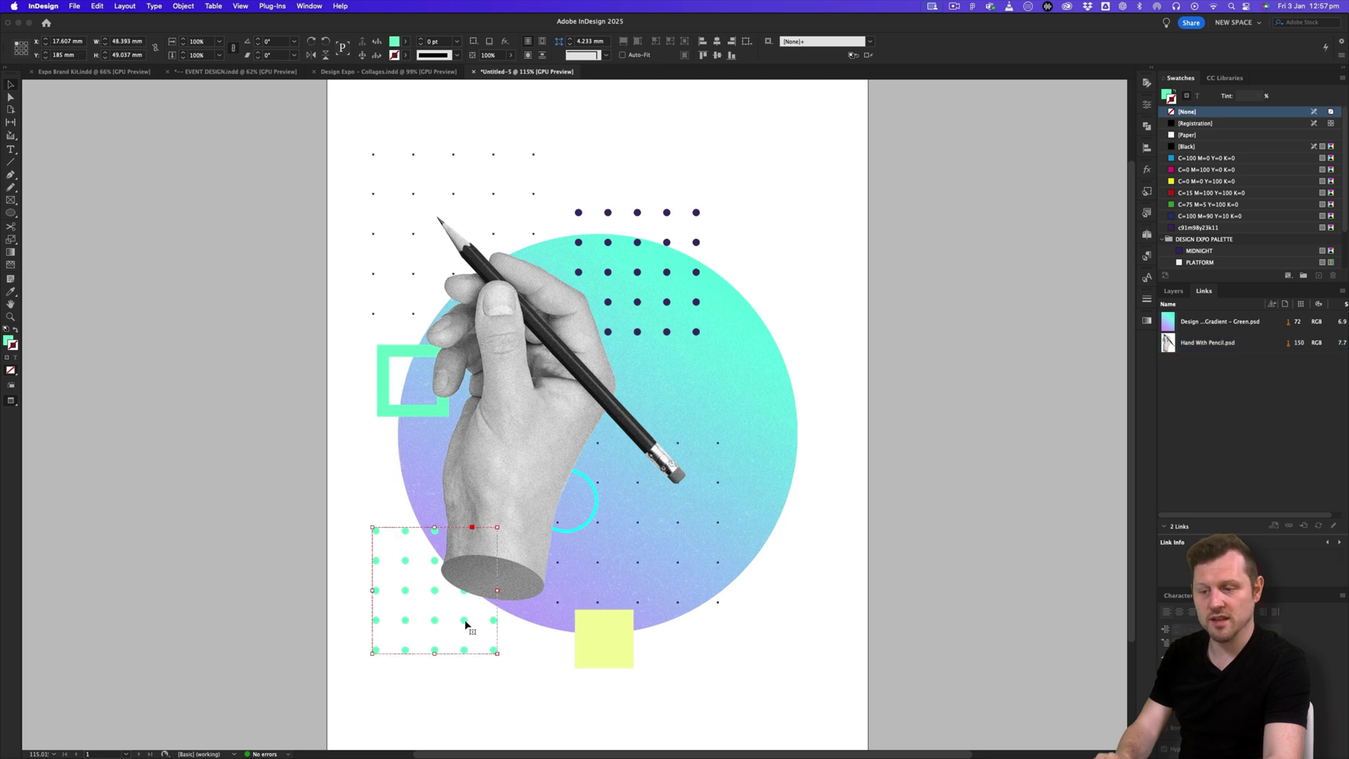
{"action": "key", "text": "super+shift+bracketright"}
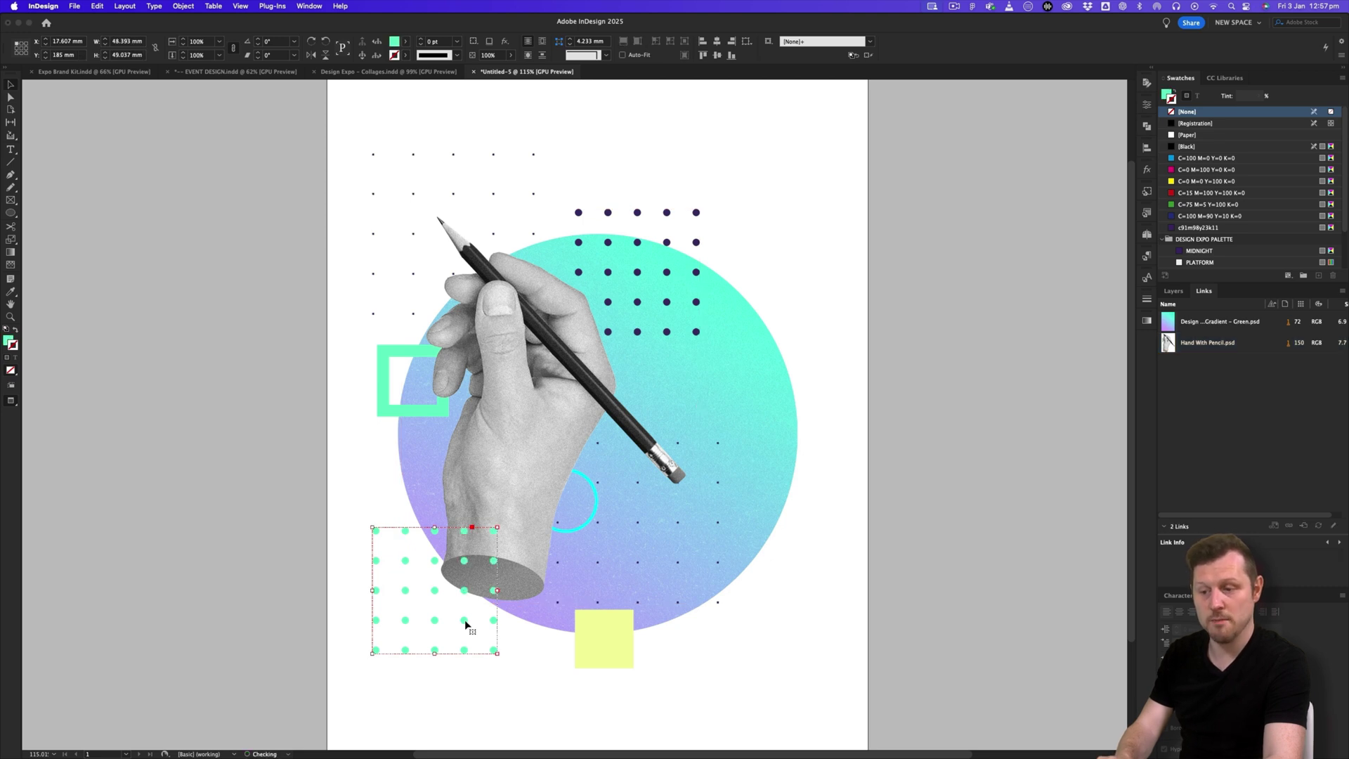
{"action": "key", "text": "super+shift+a"}
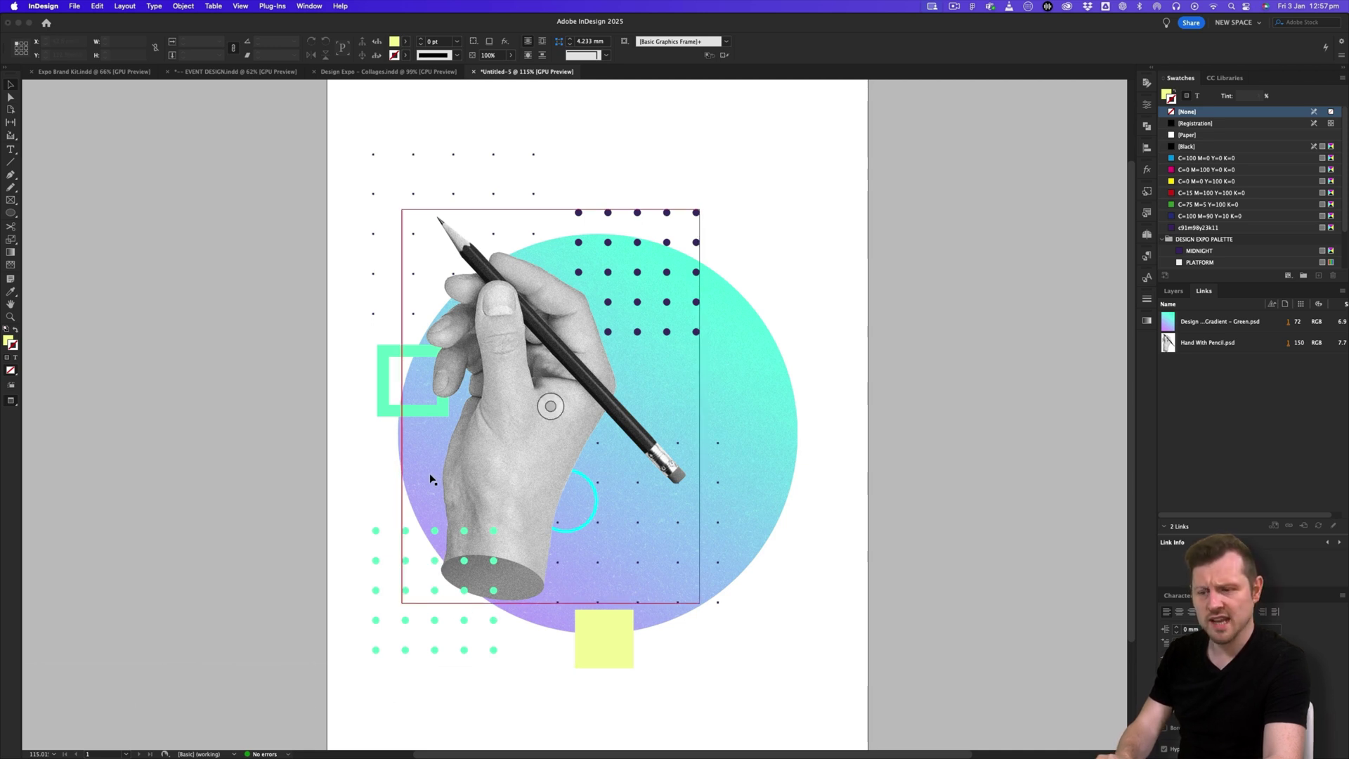
Select the ring beneath the overlapping hand frame and bring it in front of the hand.
{"action": "left_click", "coordinate": [583, 481]}
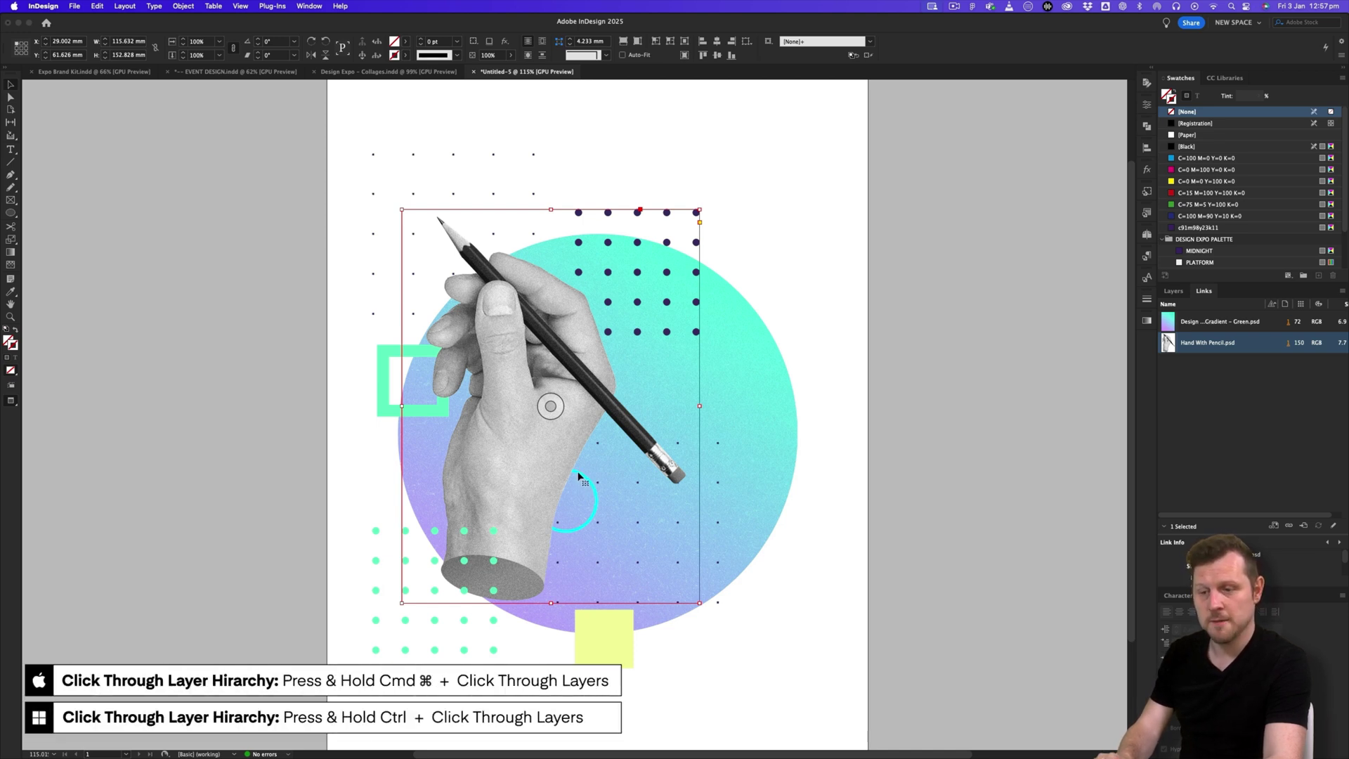
{"action": "left_click", "coordinate": [580, 475], "text": "super"}
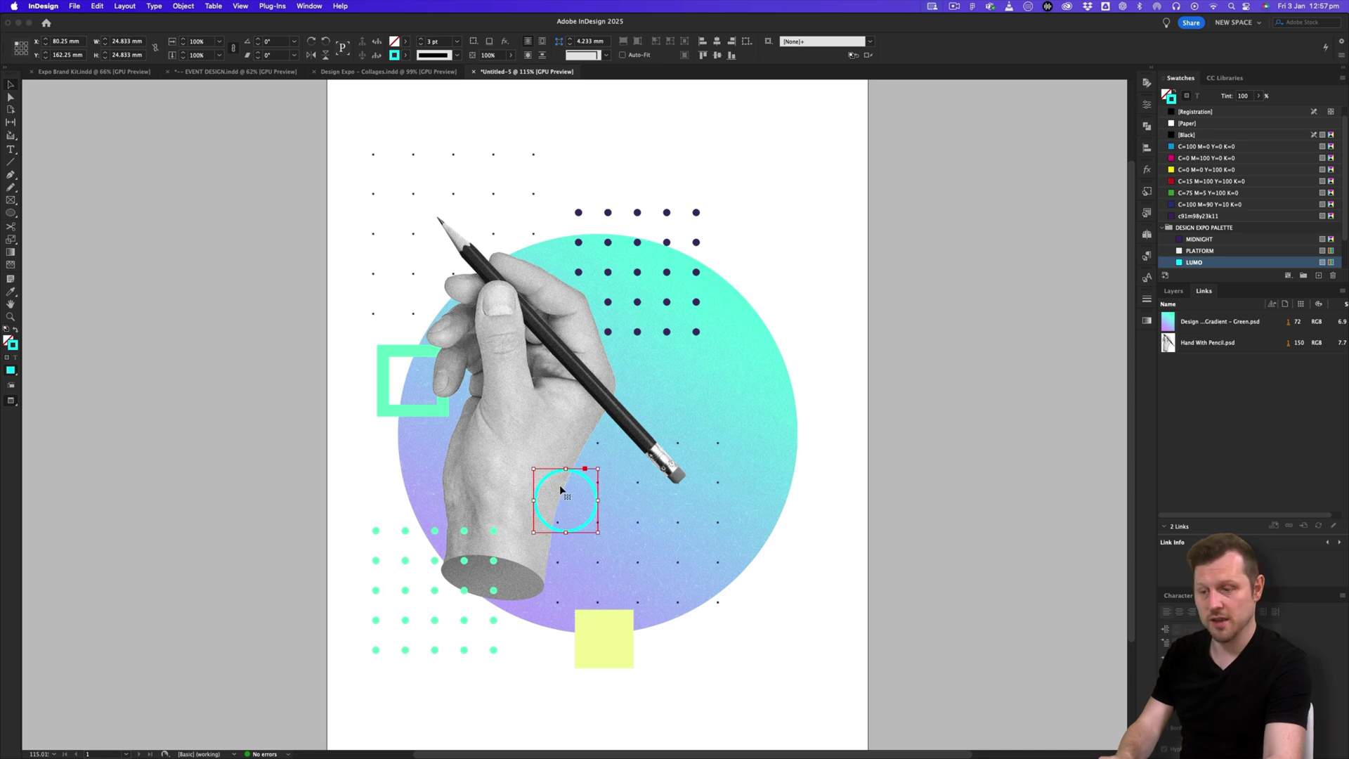
Move the yellow square slightly down at the circle's lower edge, deselect it and display the document's layers.
{"action": "left_click_drag", "start_coordinate": [617, 665], "coordinate": [619, 679]}
{"action": "left_click", "coordinate": [790, 276]}
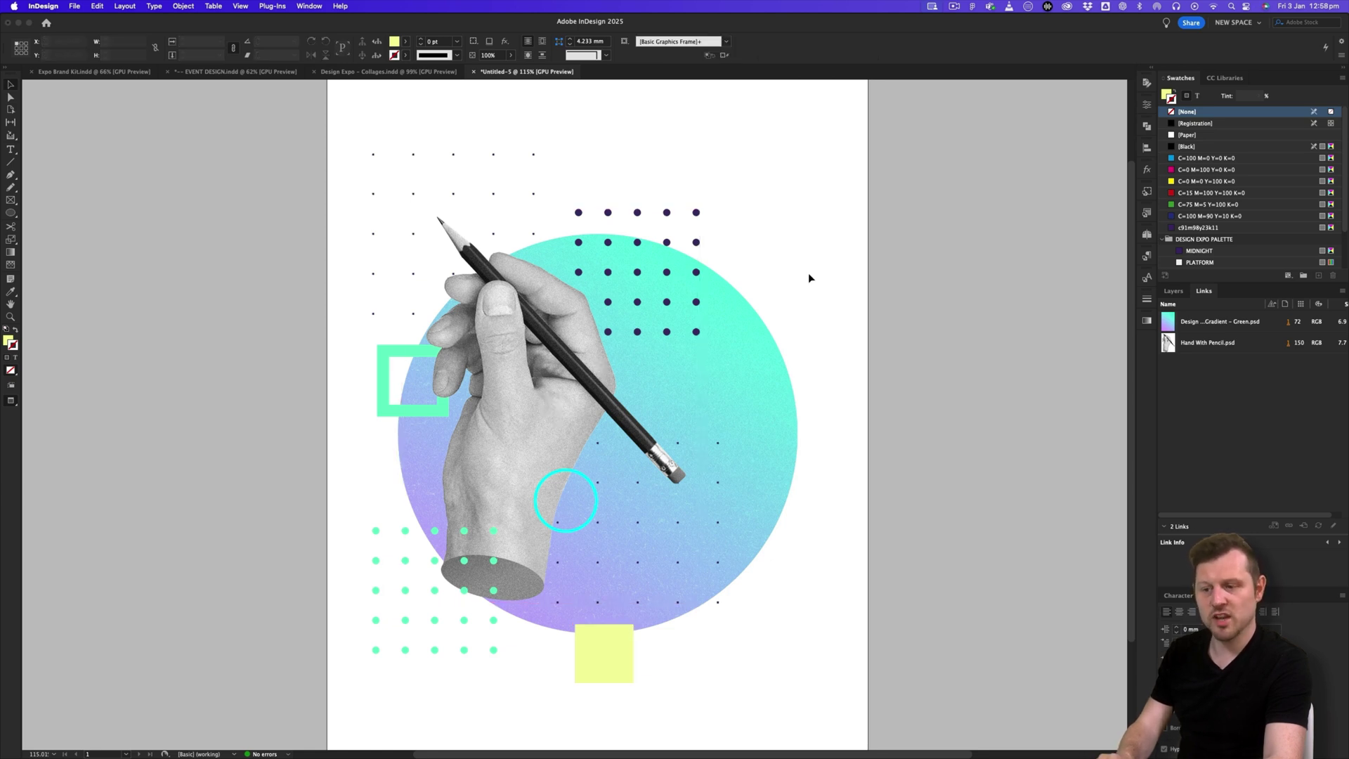
{"action": "left_click", "coordinate": [1166, 291]}
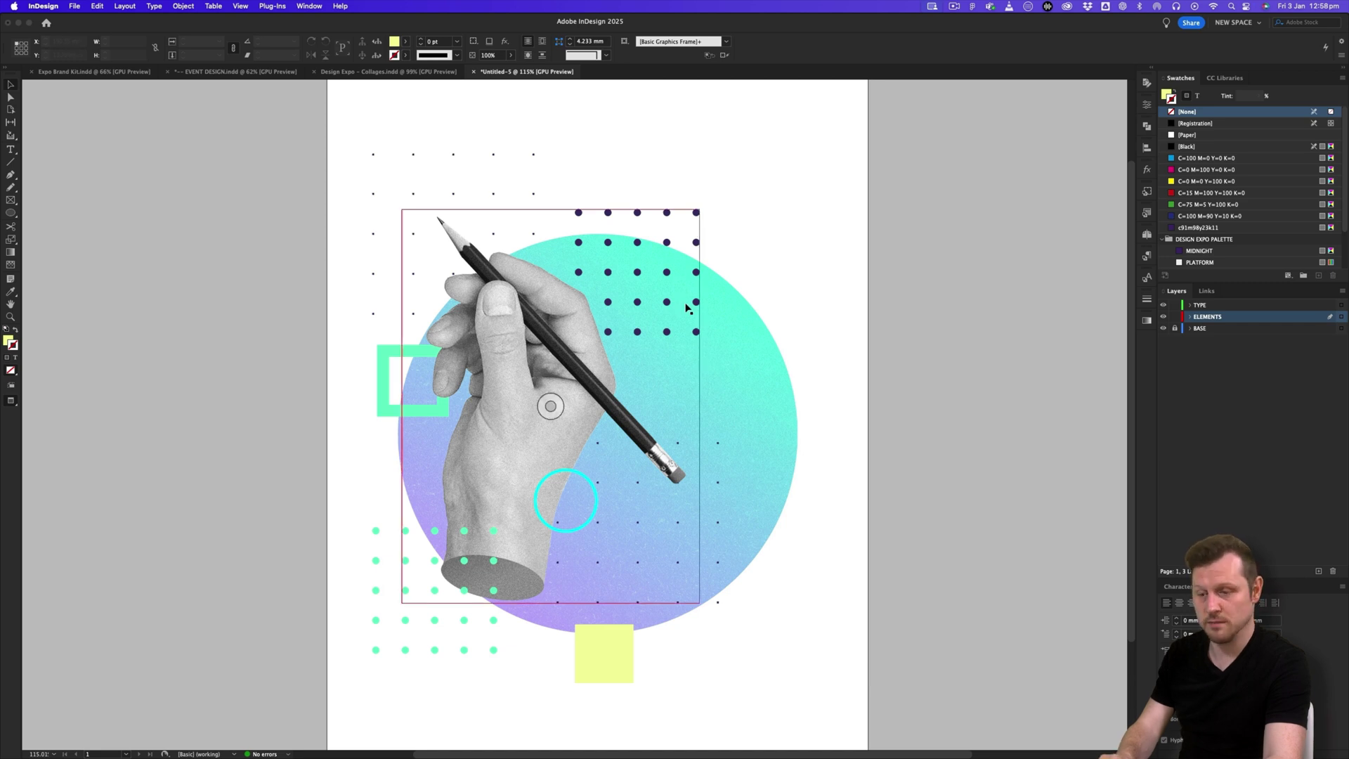
Examine the vertical type and shape arrangements of the finished collages in the Design Expo - Collages document.
{"action": "left_click", "coordinate": [412, 73]}
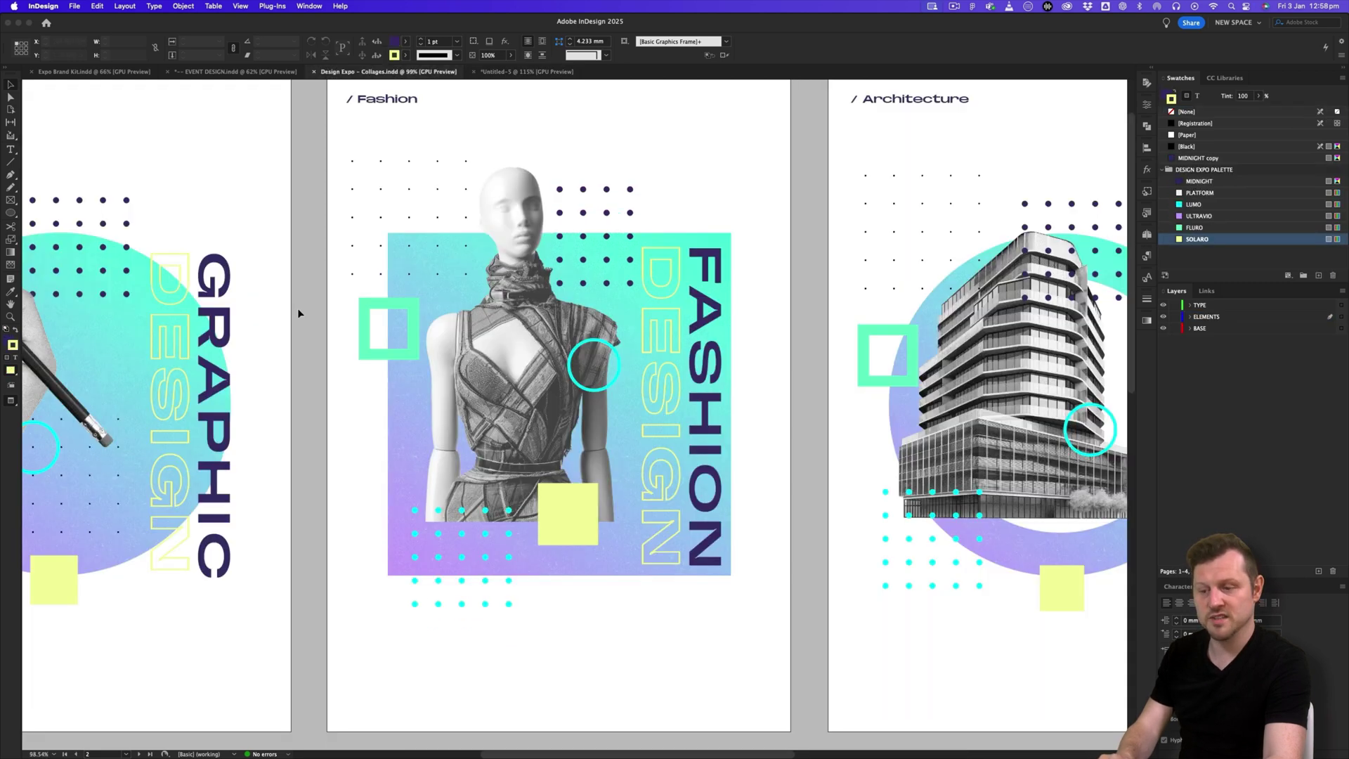
{"action": "scroll", "coordinate": [298, 313], "scroll_direction": "left", "scroll_amount": 6}
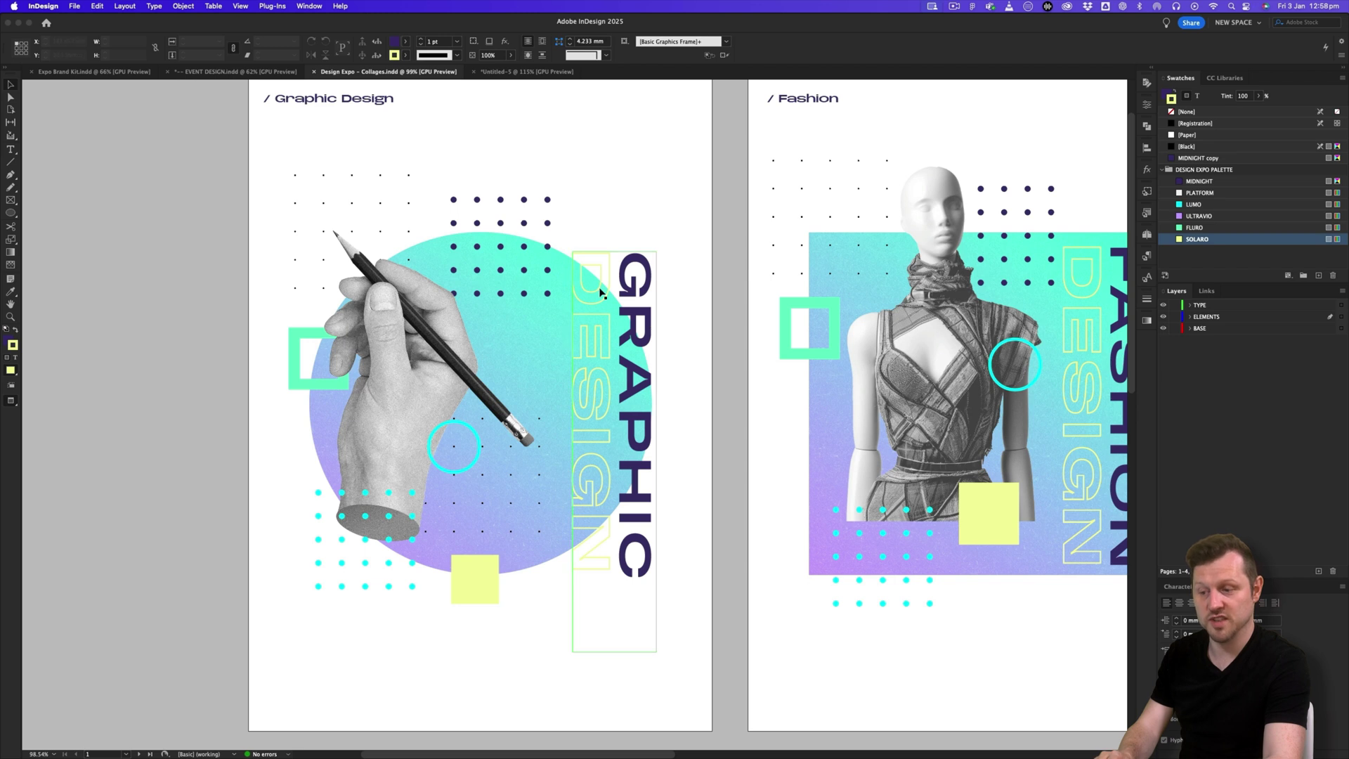
{"action": "left_click", "coordinate": [601, 293]}
{"action": "left_click", "coordinate": [619, 220]}
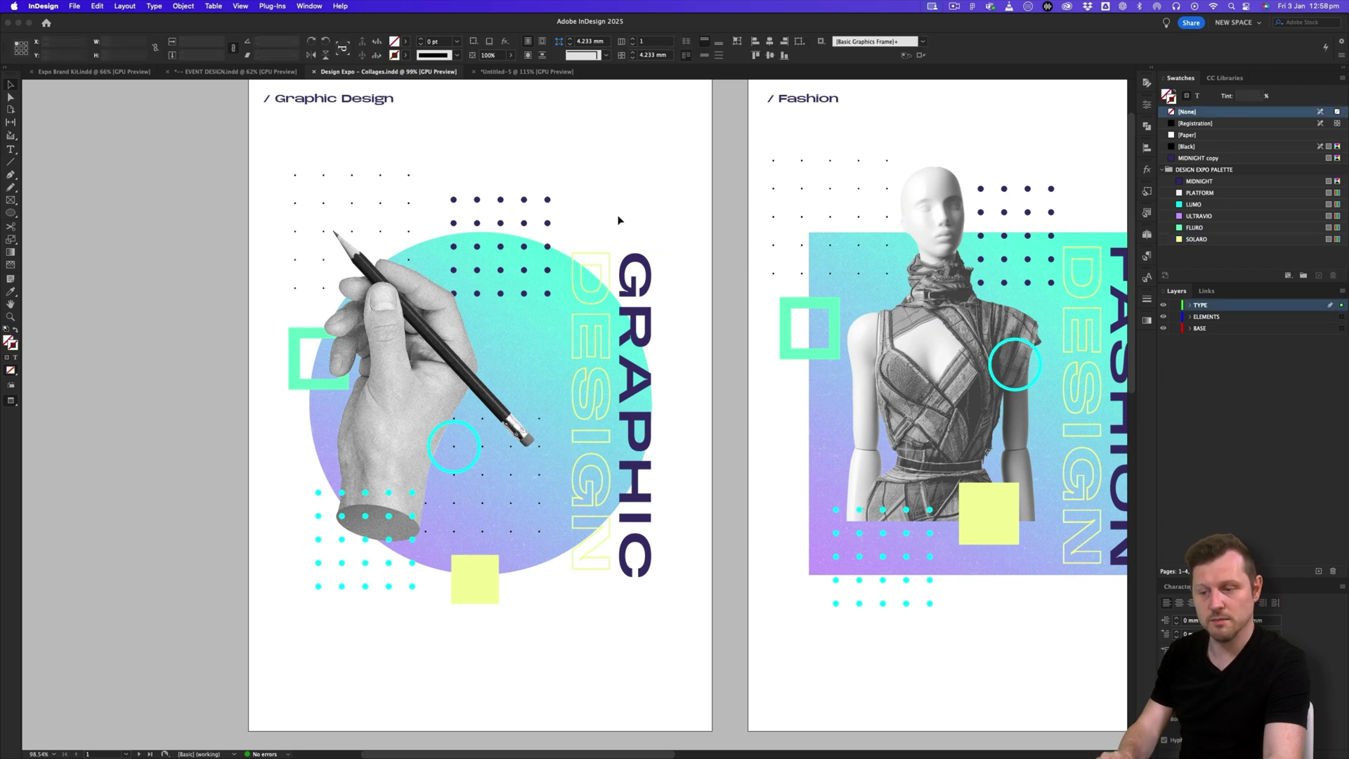
{"action": "left_click_drag", "start_coordinate": [827, 281], "coordinate": [408, 286]}
{"action": "left_click_drag", "start_coordinate": [826, 298], "coordinate": [323, 279]}
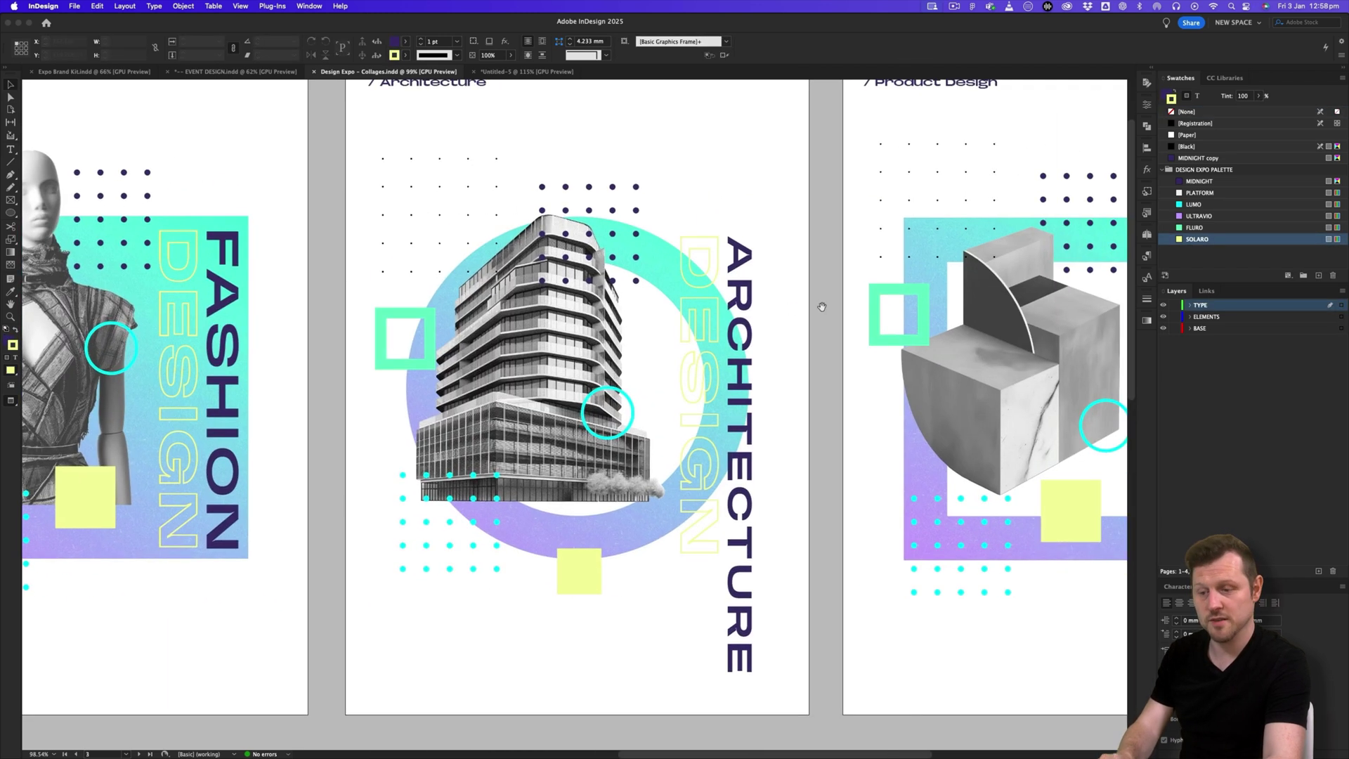
{"action": "left_click_drag", "start_coordinate": [821, 306], "coordinate": [441, 302]}
{"action": "left_click_drag", "start_coordinate": [569, 364], "coordinate": [699, 366]}
{"action": "left_click_drag", "start_coordinate": [829, 298], "coordinate": [575, 298]}
{"action": "left_click_drag", "start_coordinate": [472, 485], "coordinate": [606, 210]}
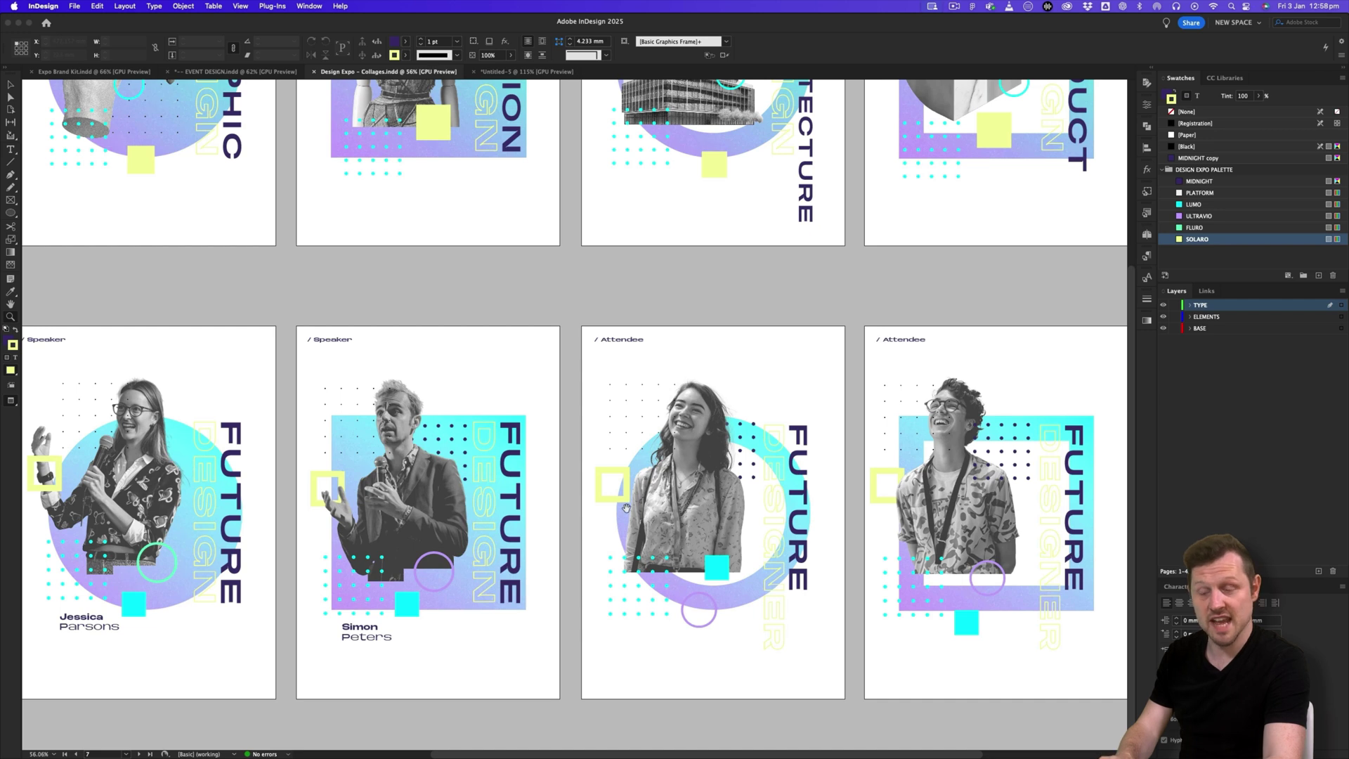
{"action": "left_click_drag", "start_coordinate": [626, 508], "coordinate": [689, 509]}
{"action": "left_click_drag", "start_coordinate": [523, 267], "coordinate": [697, 524]}
{"action": "left_click_drag", "start_coordinate": [335, 312], "coordinate": [537, 410]}
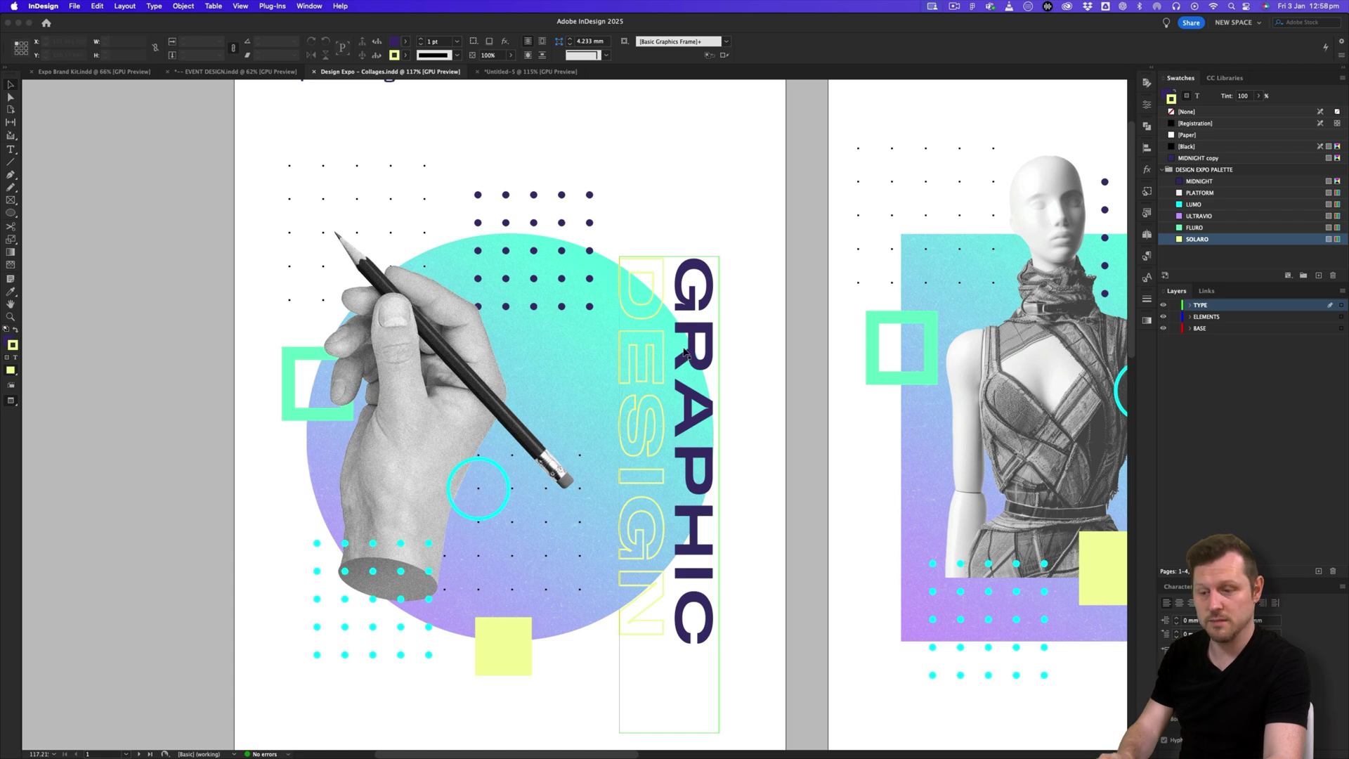
Return to the Untitled-5 document, group all collage elements above the locked base, and shift the group slightly left.
{"action": "left_click", "coordinate": [512, 73]}
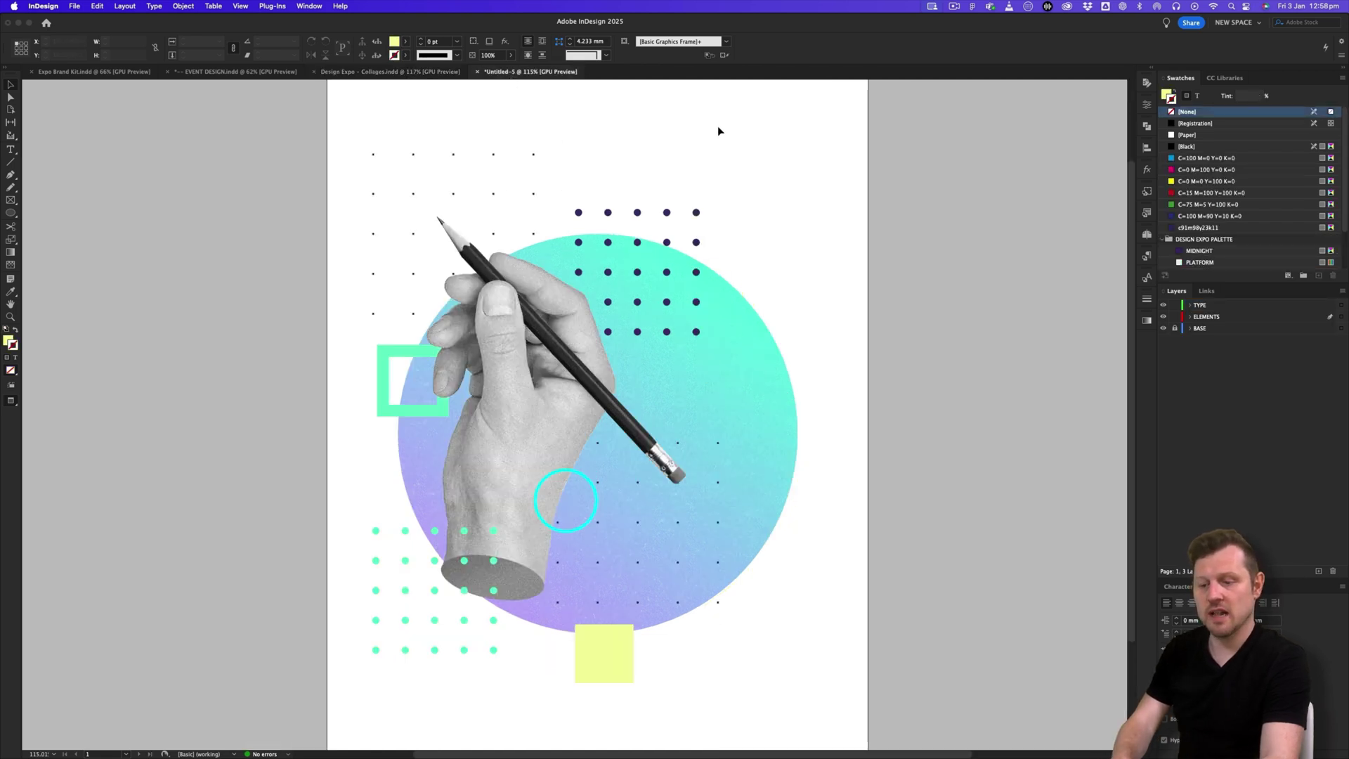
{"action": "left_click_drag", "start_coordinate": [778, 113], "coordinate": [365, 711]}
{"action": "key", "text": "super+g"}
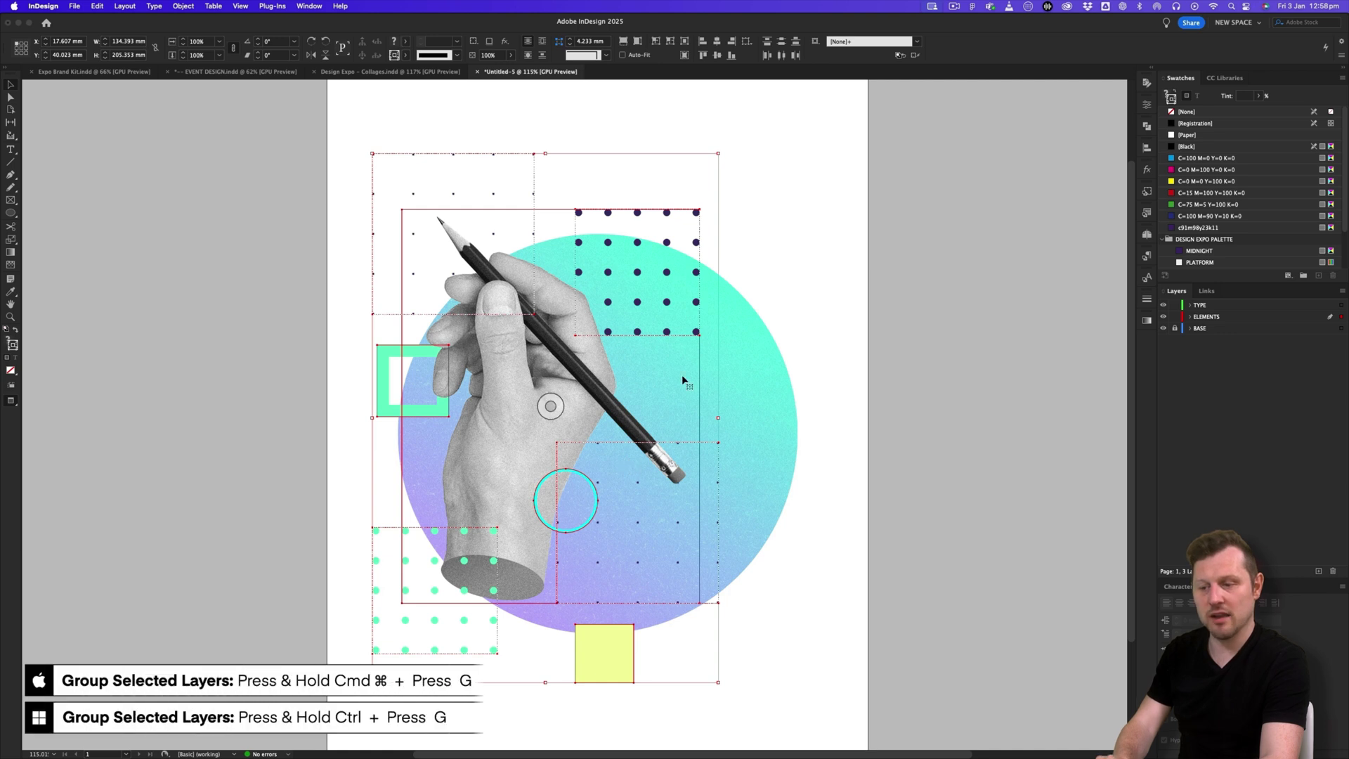
{"action": "left_click", "coordinate": [794, 199]}
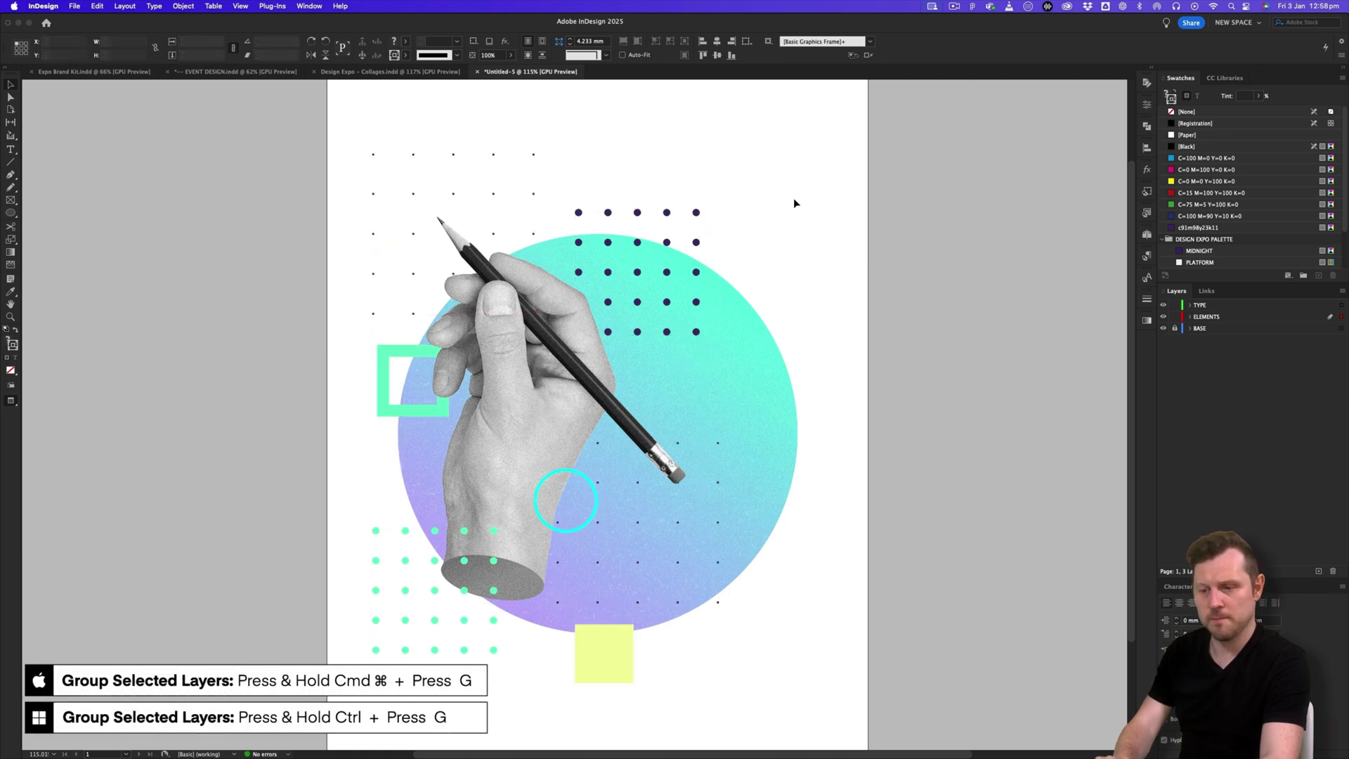
{"action": "mouse_move", "coordinate": [596, 383]}
{"action": "left_mouse_down"}
{"action": "mouse_move", "coordinate": [678, 391]}
{"action": "mouse_move", "coordinate": [586, 385]}
{"action": "left_mouse_up"}
{"action": "left_click", "coordinate": [765, 348]}
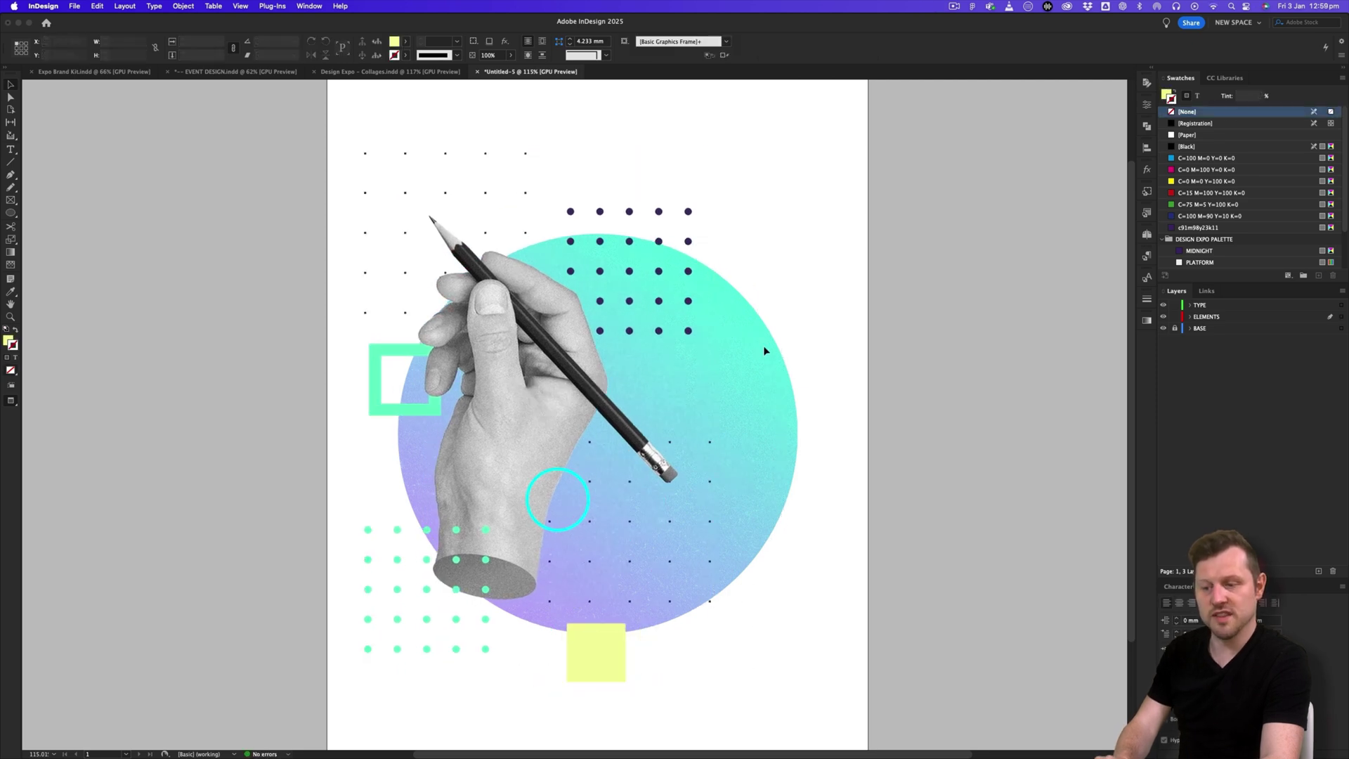
Add a text frame near the top of the page on the TYPE layer, reading "Graphic" and "Design" on two lines.
{"action": "left_click", "coordinate": [1199, 306]}
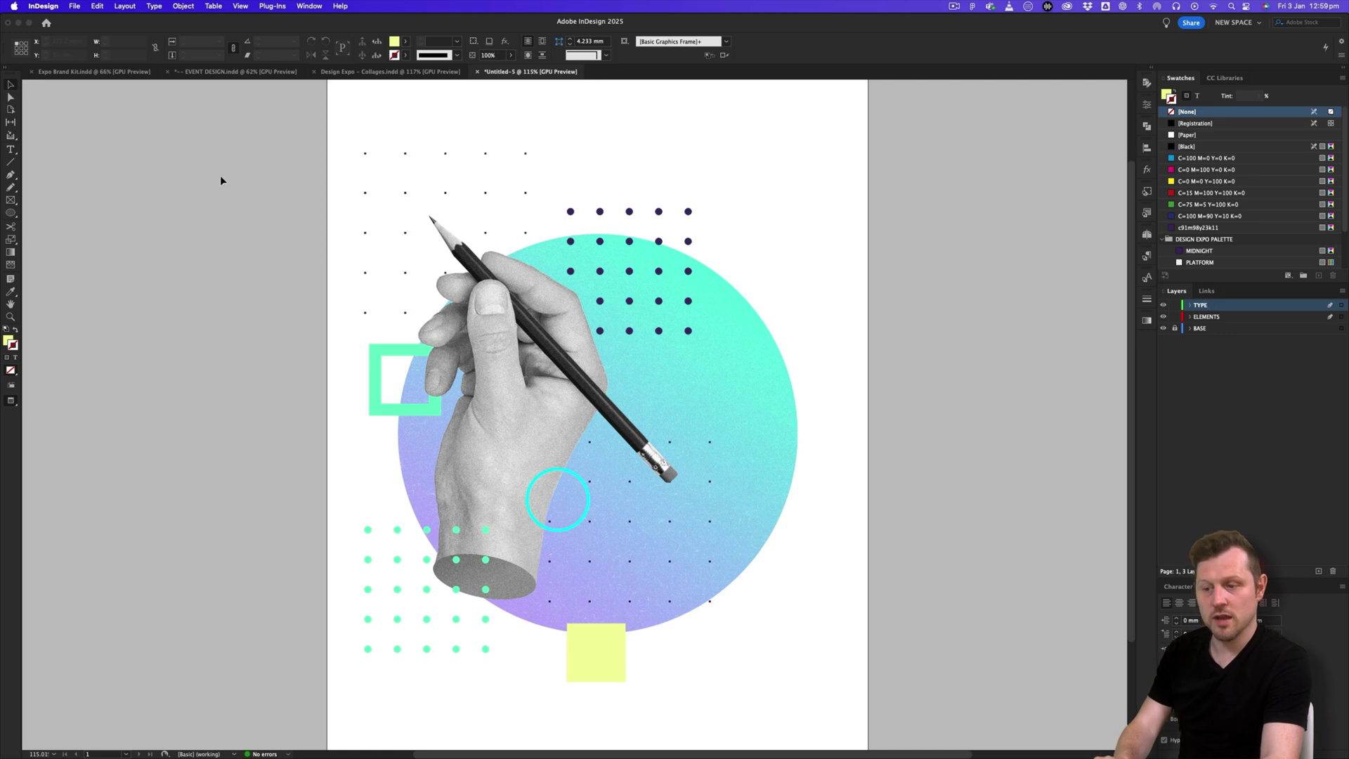
{"action": "left_click", "coordinate": [12, 151]}
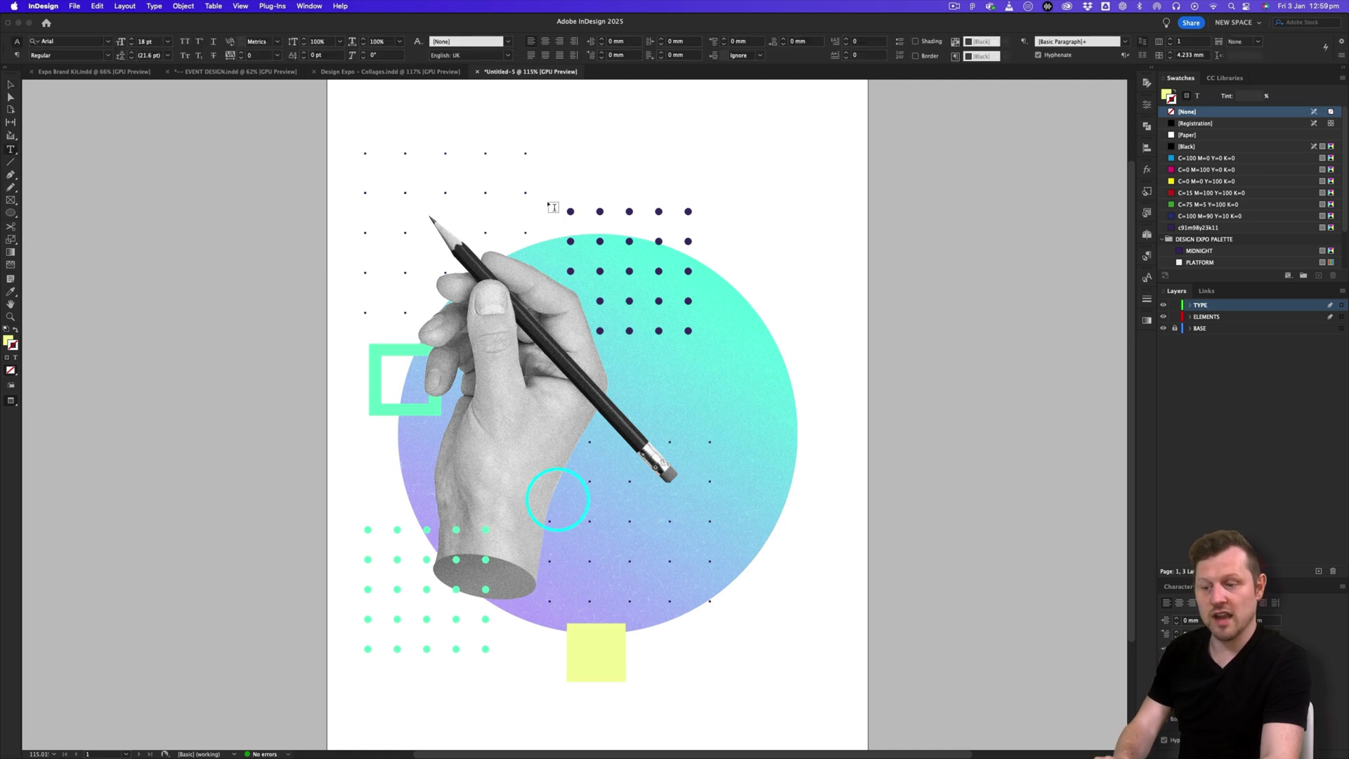
{"action": "left_click_drag", "start_coordinate": [406, 100], "coordinate": [794, 184]}
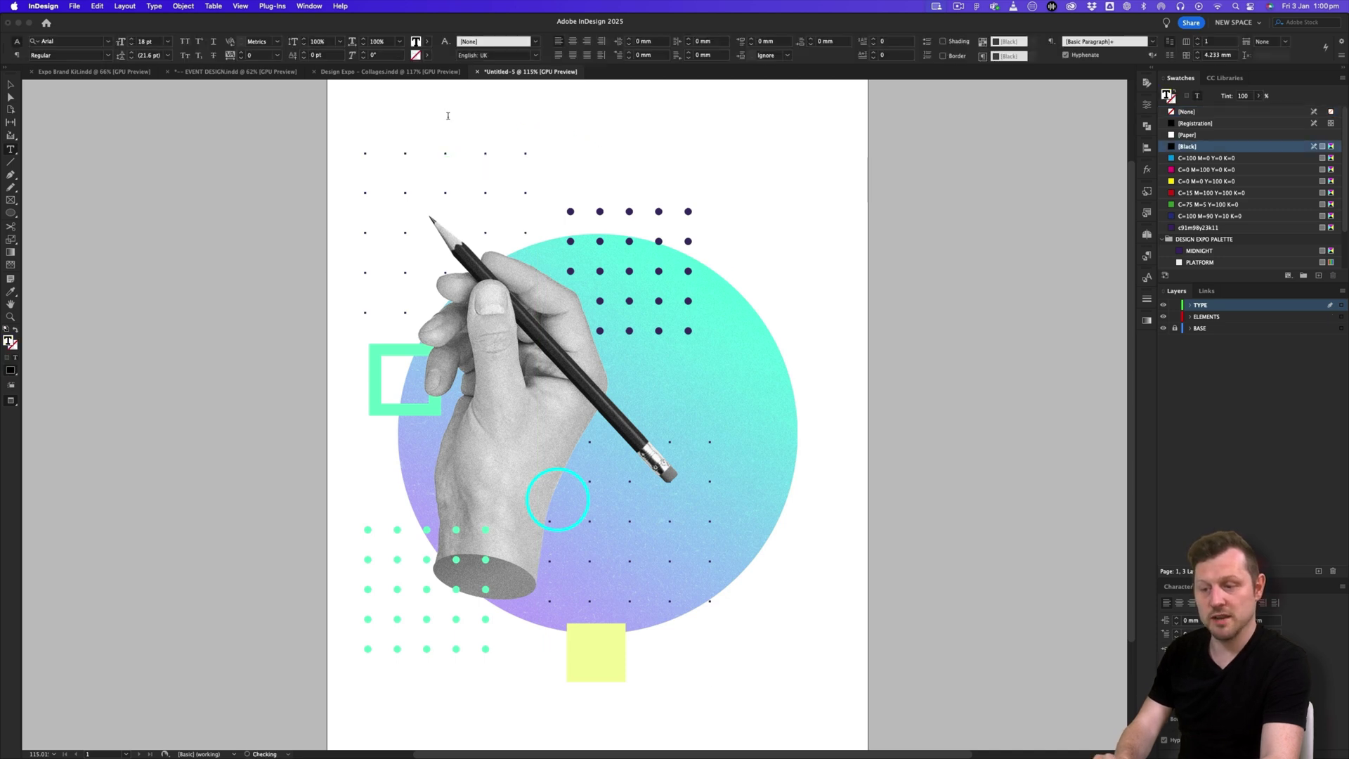
{"action": "scroll", "coordinate": [447, 115], "scroll_direction": "up", "scroll_amount": 3}
{"action": "type", "text": "Graphi"}
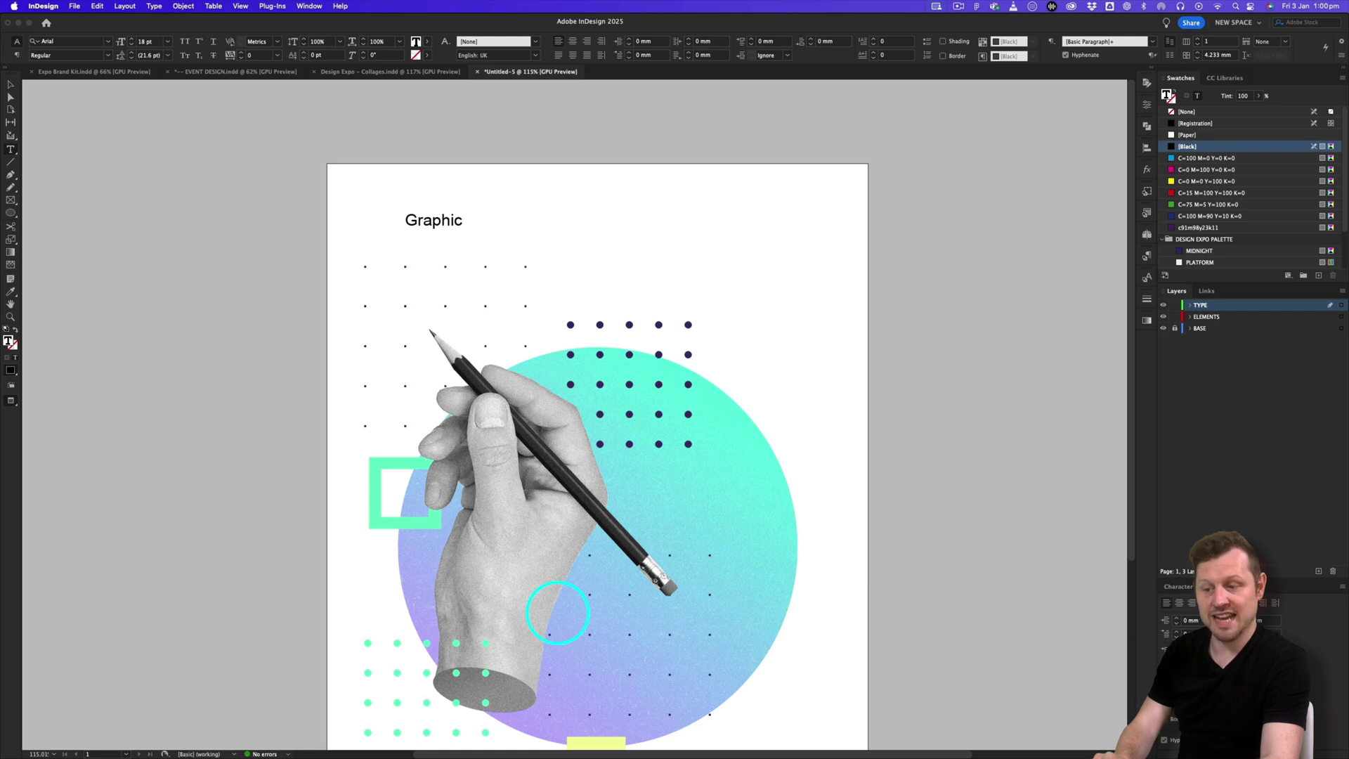
{"action": "type", "text": "c"}
{"action": "key", "text": "Return"}
{"action": "type", "text": "Design"}
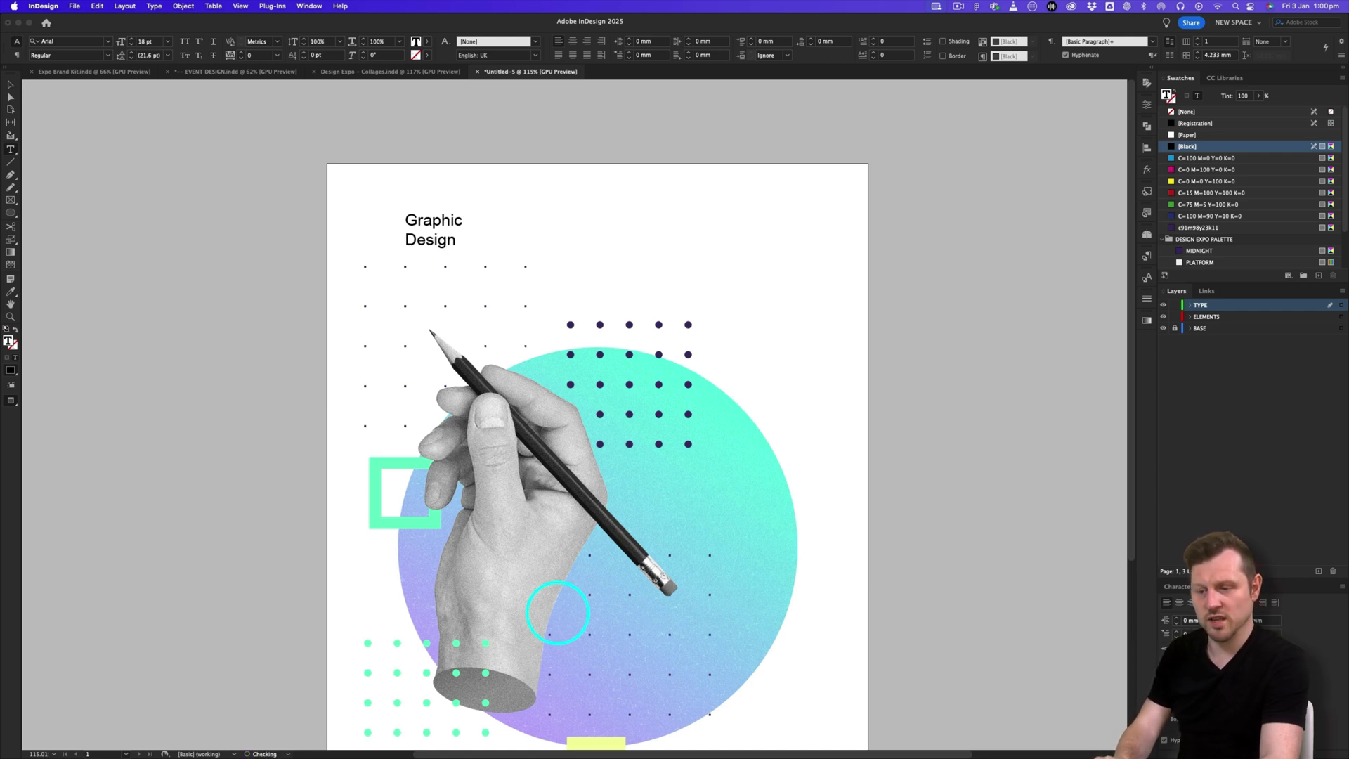
Check the typography in the Expo Brand Kit and set both lines of text in Base Neue, Super Expanded Semi Bold.
{"action": "left_click", "coordinate": [65, 73]}
{"action": "scroll", "coordinate": [709, 353], "scroll_direction": "up", "scroll_amount": 20}
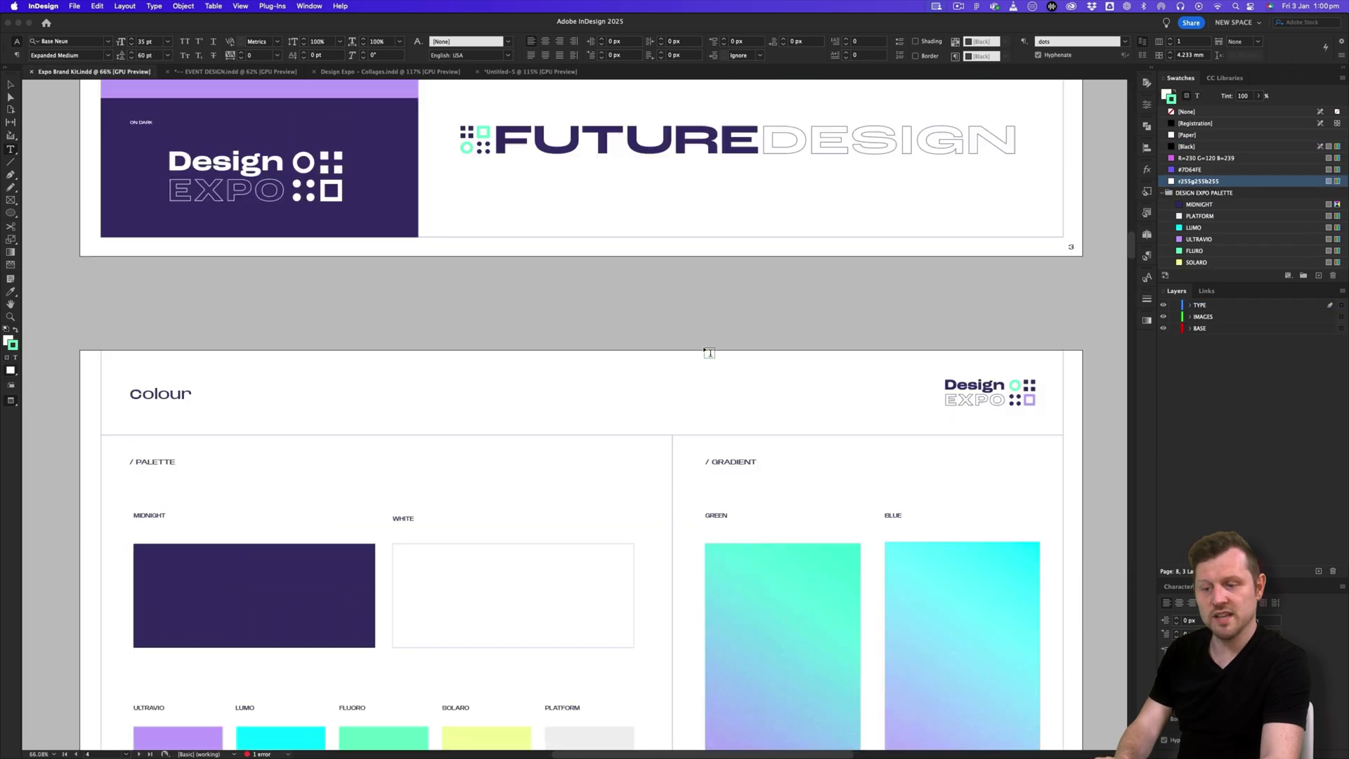
{"action": "scroll", "coordinate": [709, 353], "scroll_direction": "up", "scroll_amount": 5}
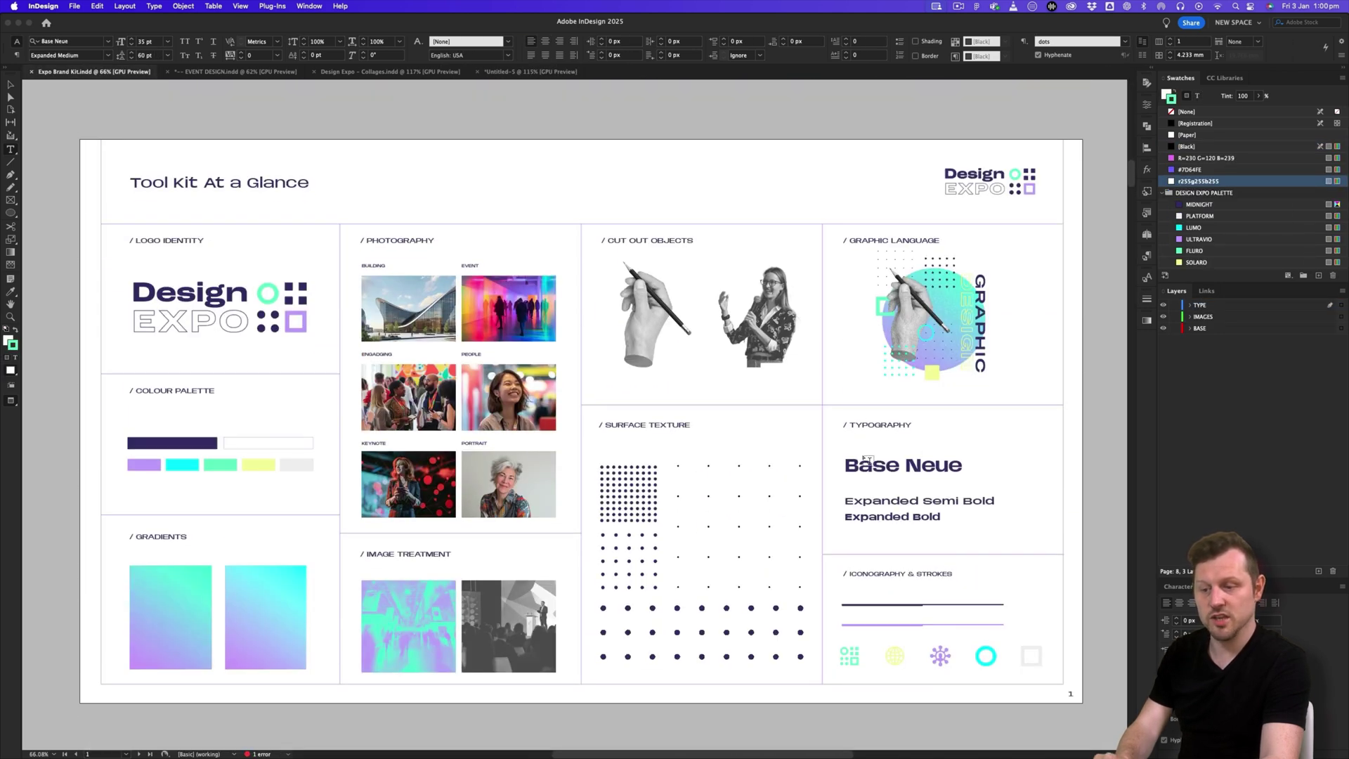
{"action": "left_click", "coordinate": [531, 72]}
{"action": "key", "text": "super+a"}
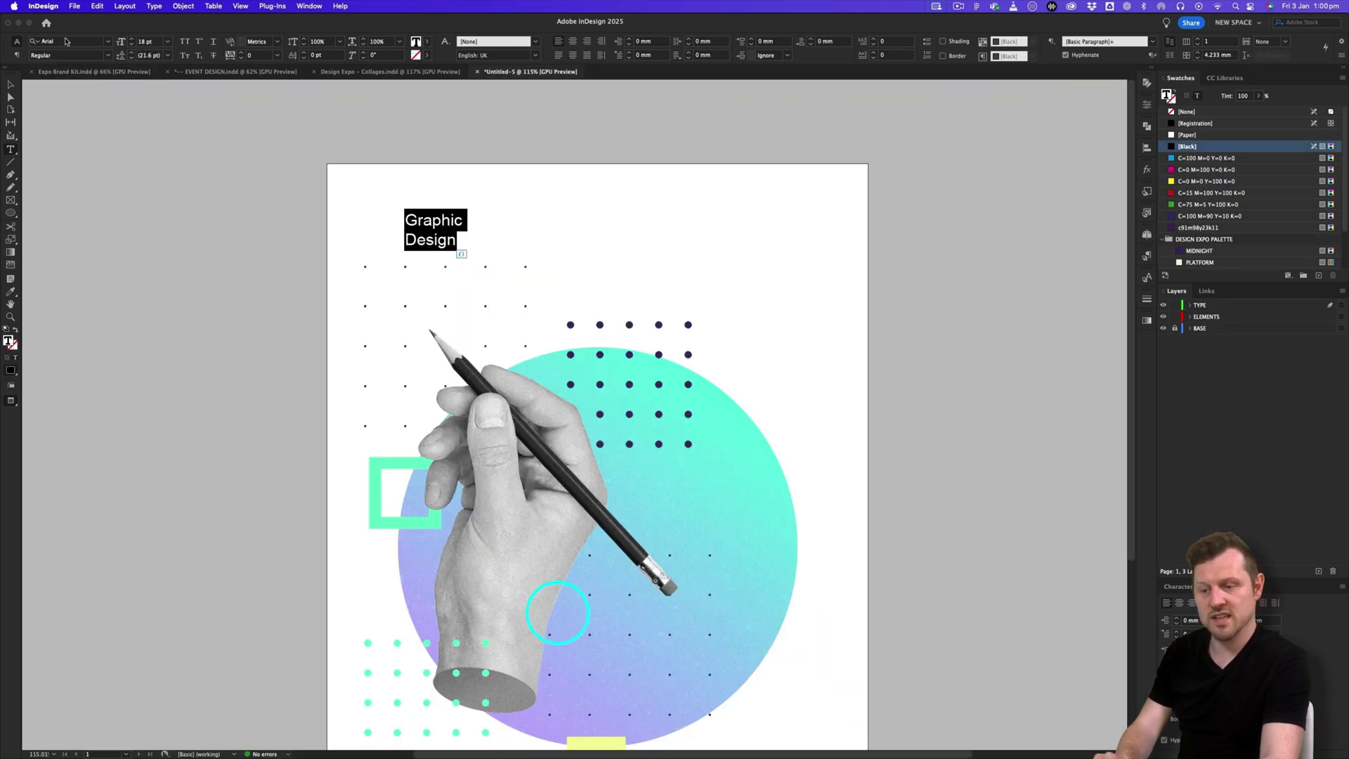
{"action": "left_click", "coordinate": [65, 41]}
{"action": "type", "text": "base"}
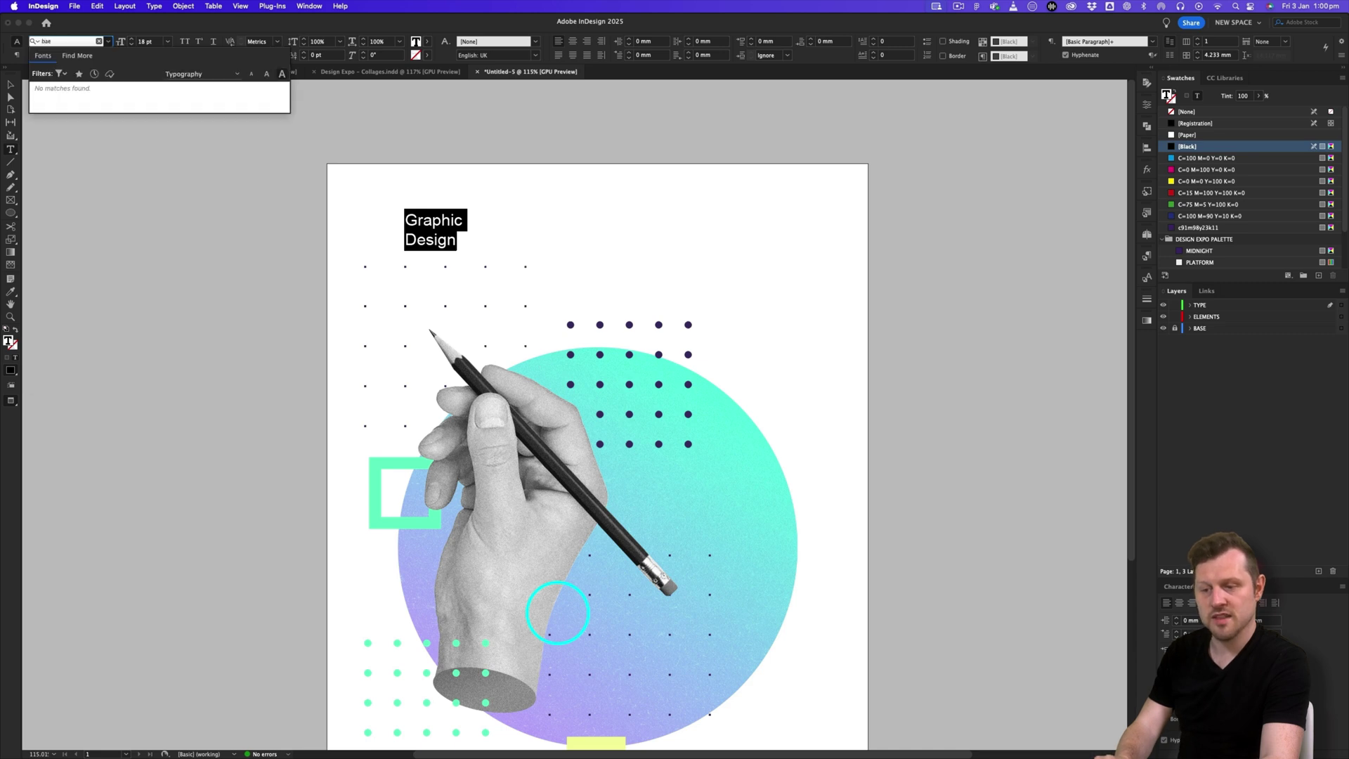
{"action": "left_click", "coordinate": [89, 114]}
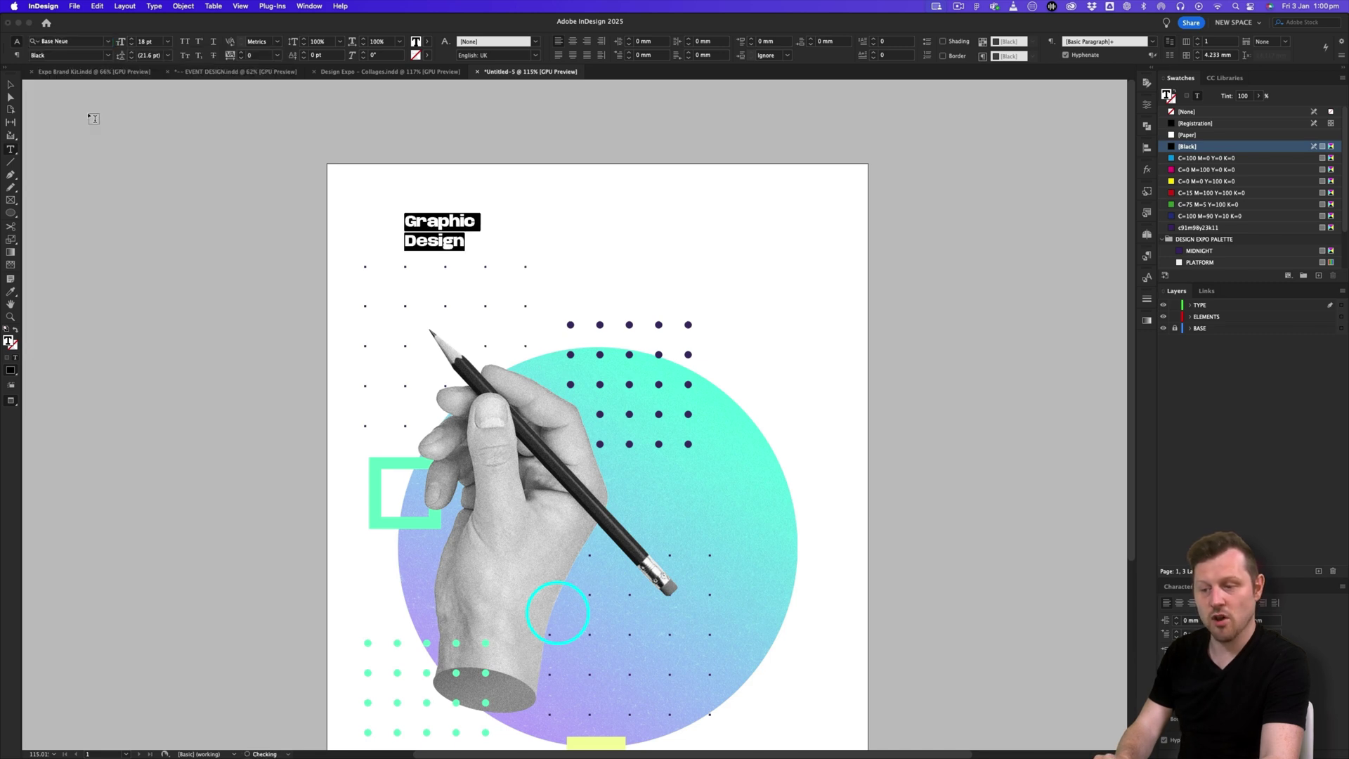
{"action": "left_click", "coordinate": [108, 56]}
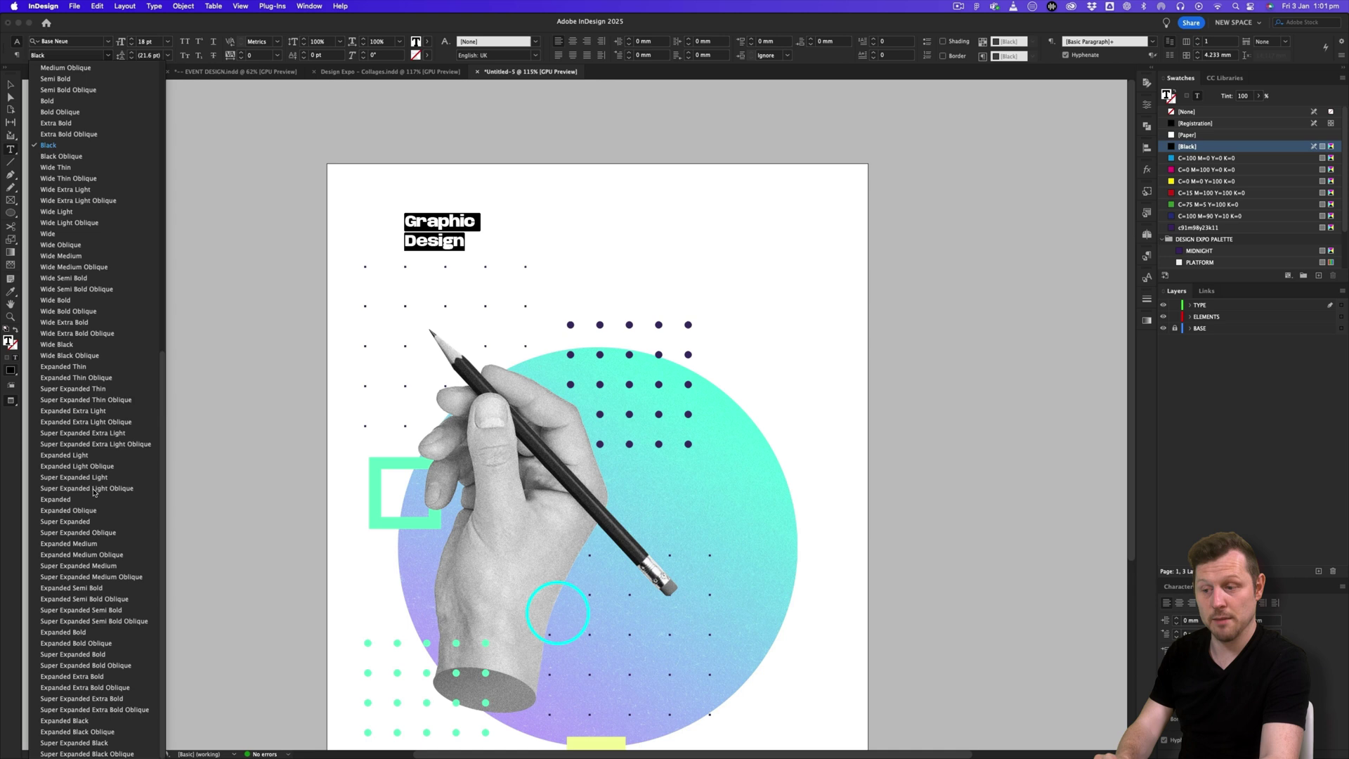
{"action": "left_click", "coordinate": [101, 610]}
Set the heading to 60 pt all caps and enlarge its text frame to about 168 × 50.5 mm.
{"action": "left_click", "coordinate": [150, 42]}
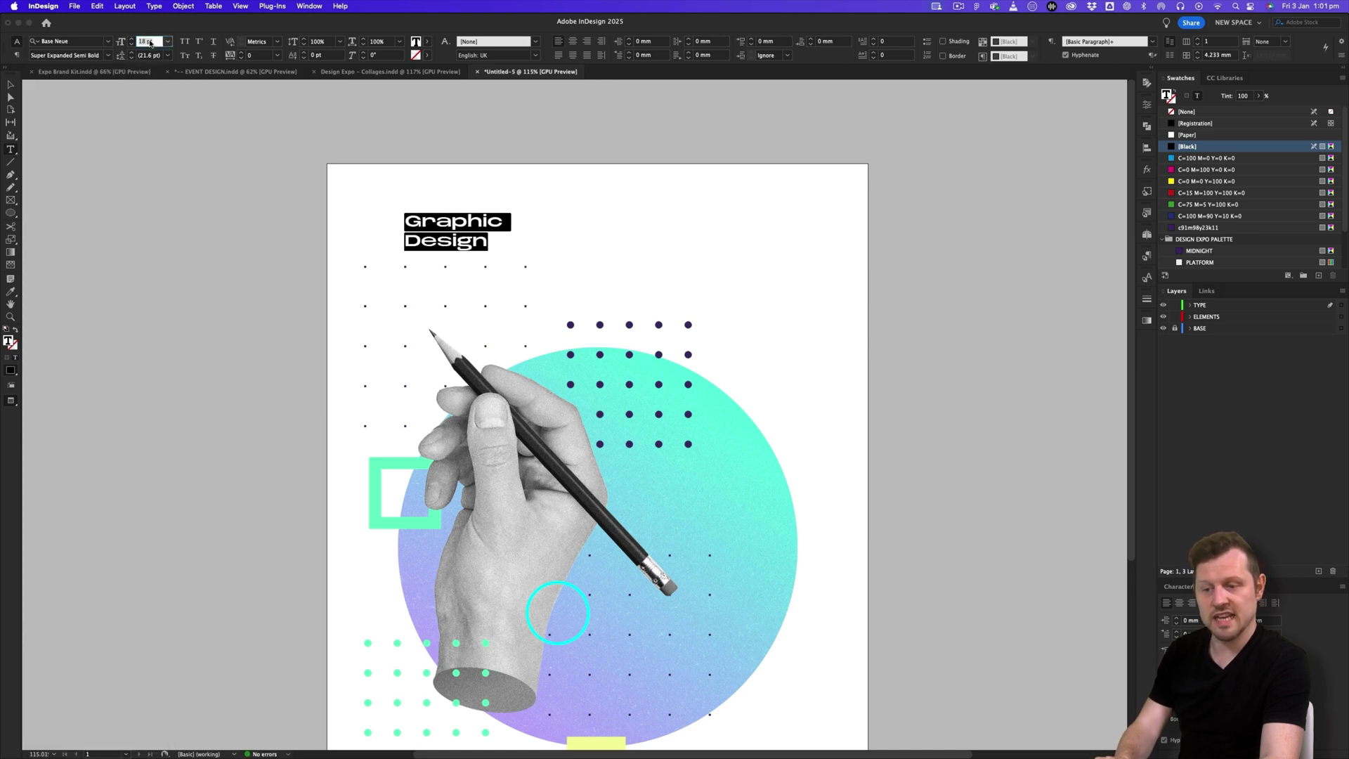
{"action": "type", "text": "60"}
{"action": "key", "text": "Return"}
{"action": "key", "text": "super+shift+k"}
{"action": "left_click", "coordinate": [11, 84]}
{"action": "left_click_drag", "start_coordinate": [793, 300], "coordinate": [837, 343]}
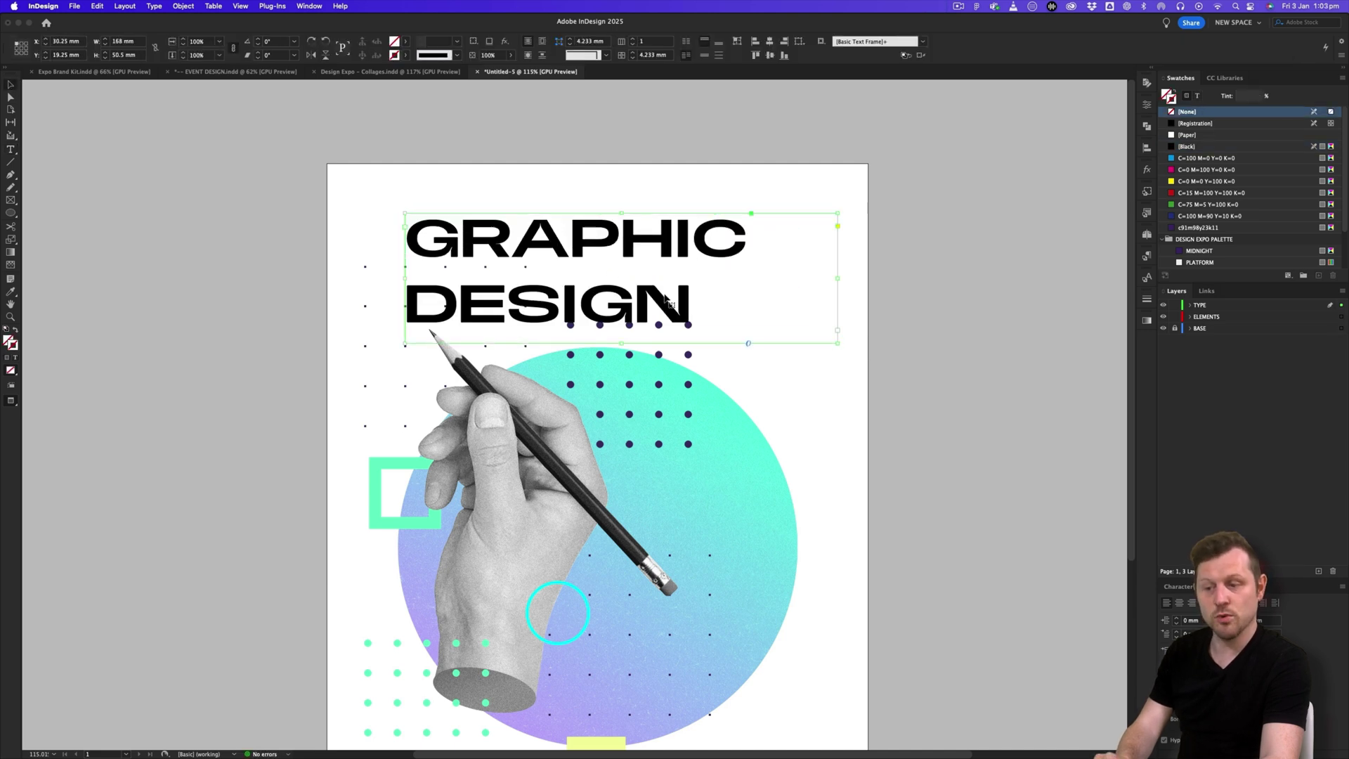
Turn the word DESIGN into outlined type without a fill and set its size to 70 pt.
{"action": "double_click", "coordinate": [692, 302]}
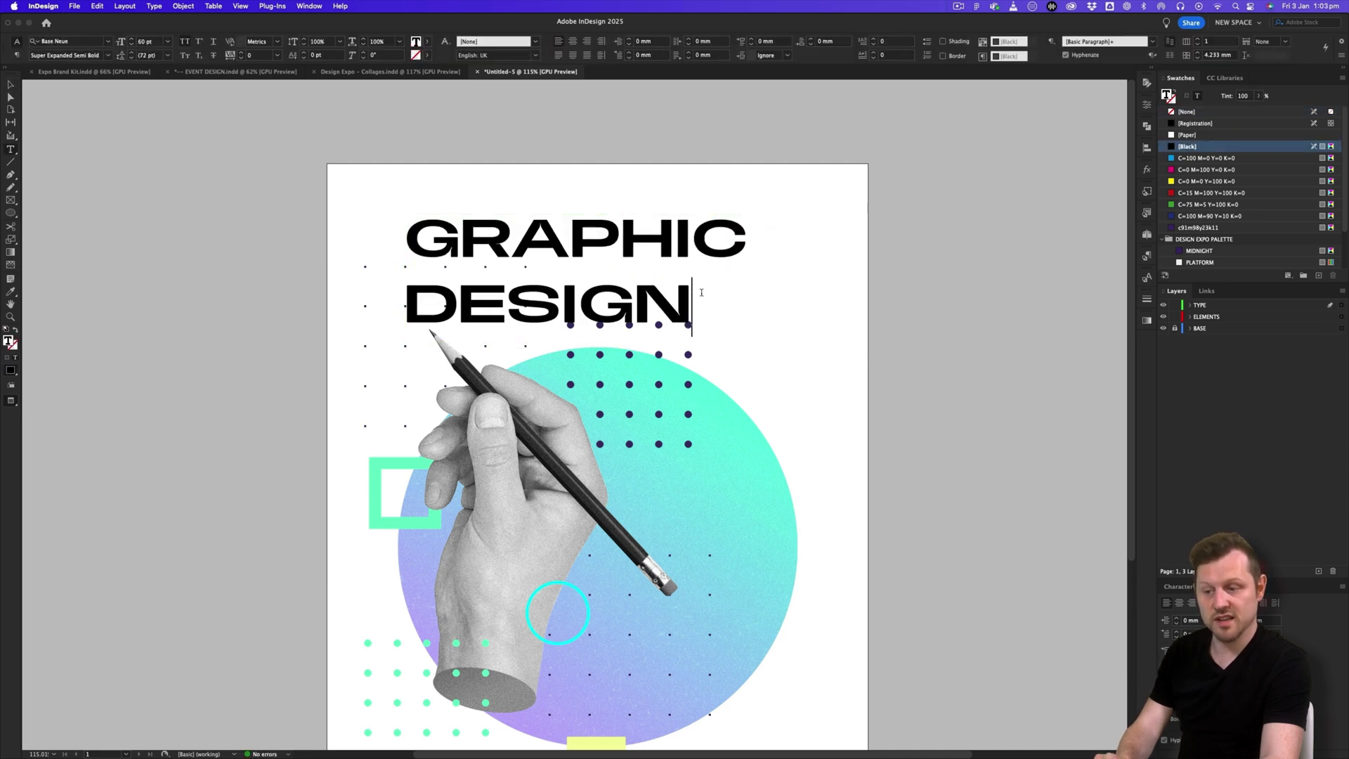
{"action": "left_click_drag", "start_coordinate": [692, 302], "coordinate": [347, 281]}
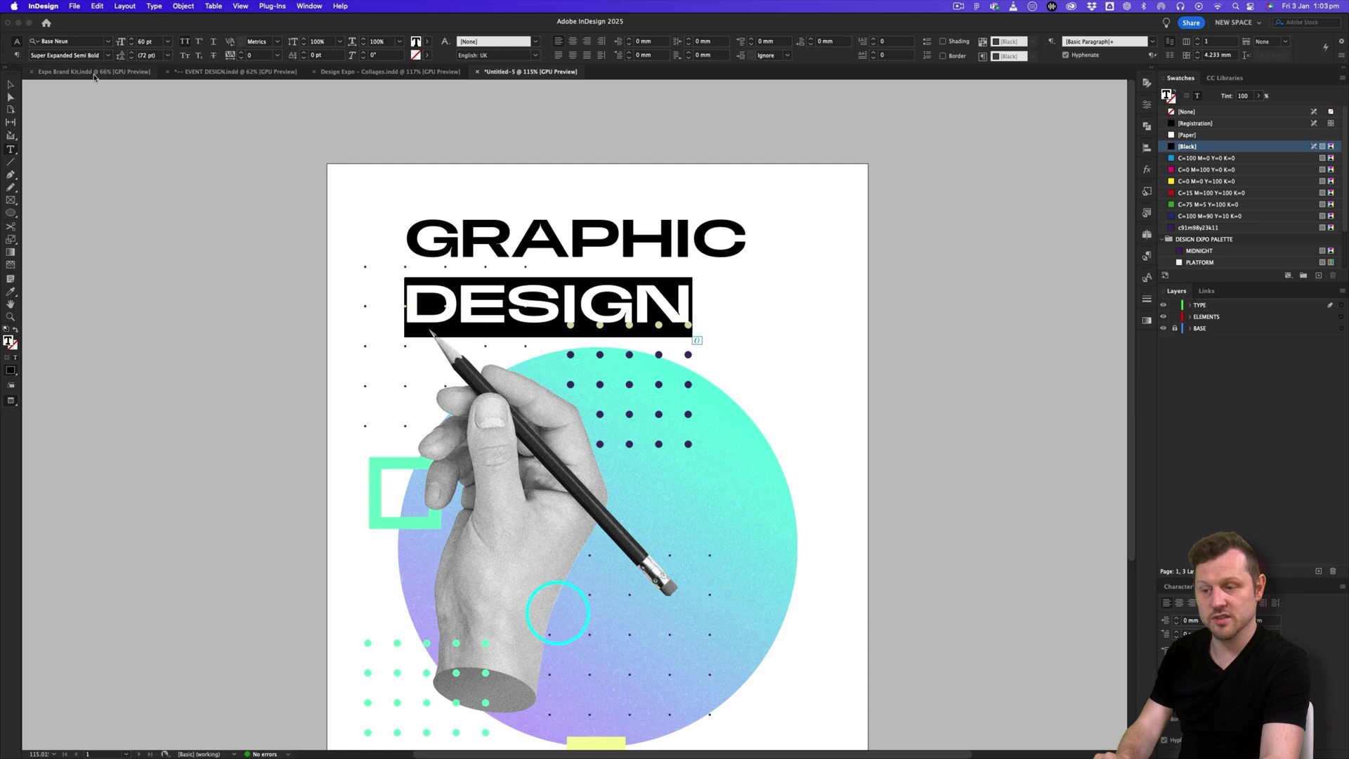
{"action": "left_click", "coordinate": [15, 332]}
{"action": "left_click", "coordinate": [150, 41]}
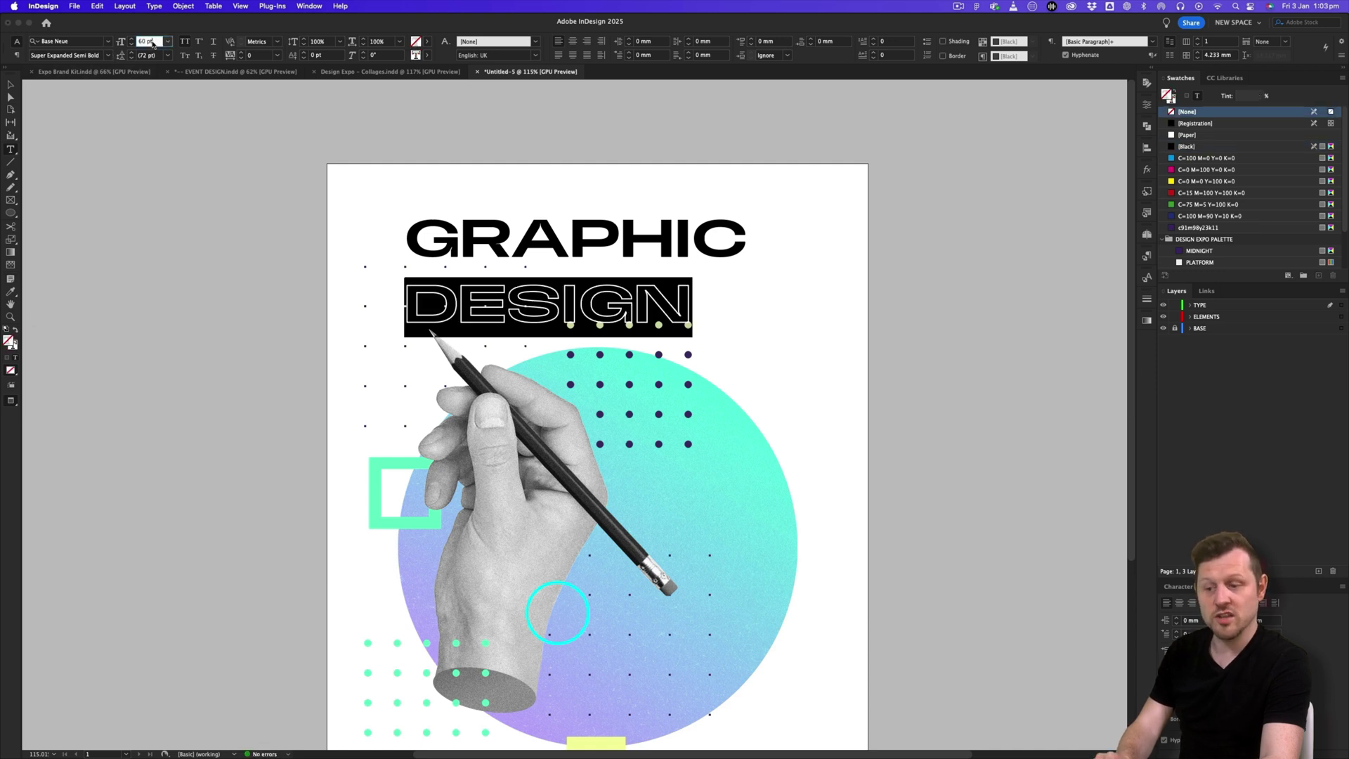
{"action": "type", "text": "70"}
{"action": "key", "text": "Return"}
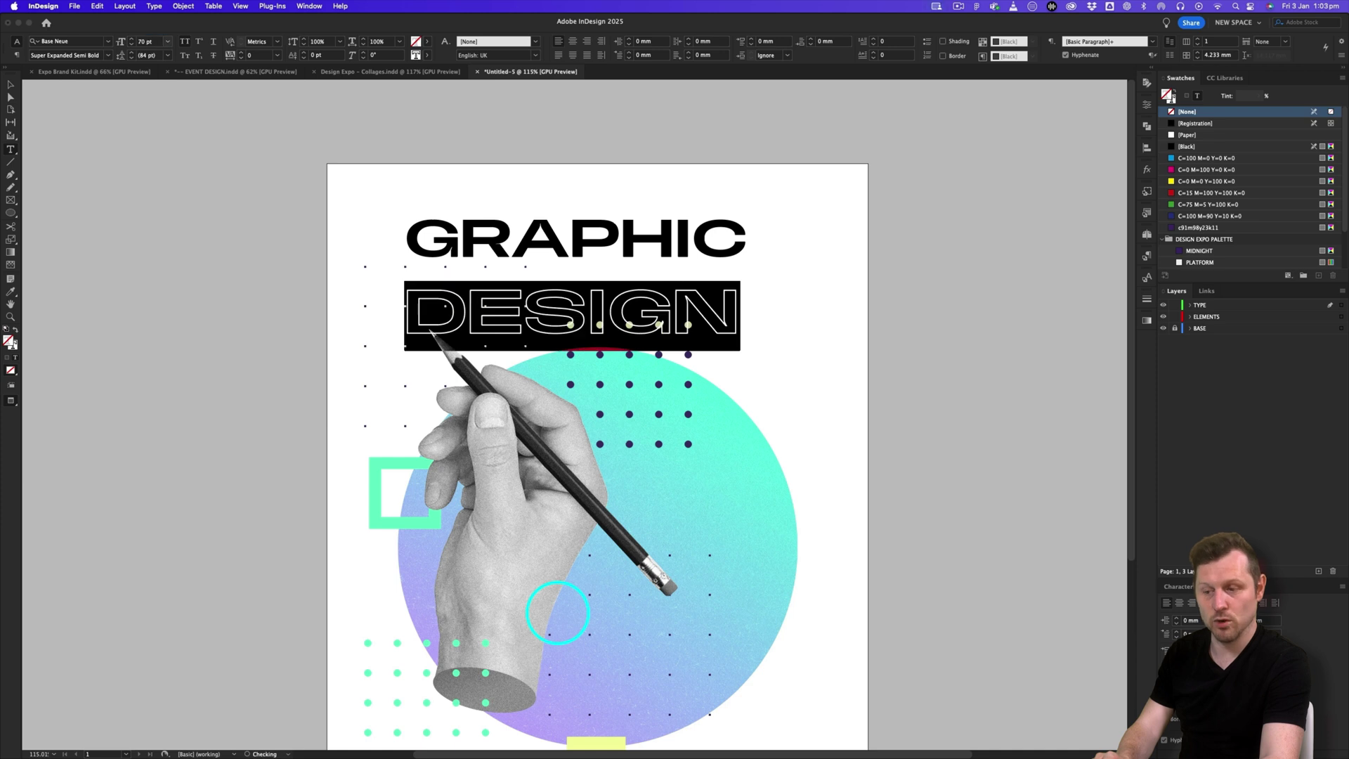
Set the stroke weight of the outlined word DESIGN to 1.5 pt.
{"action": "left_click", "coordinate": [108, 55]}
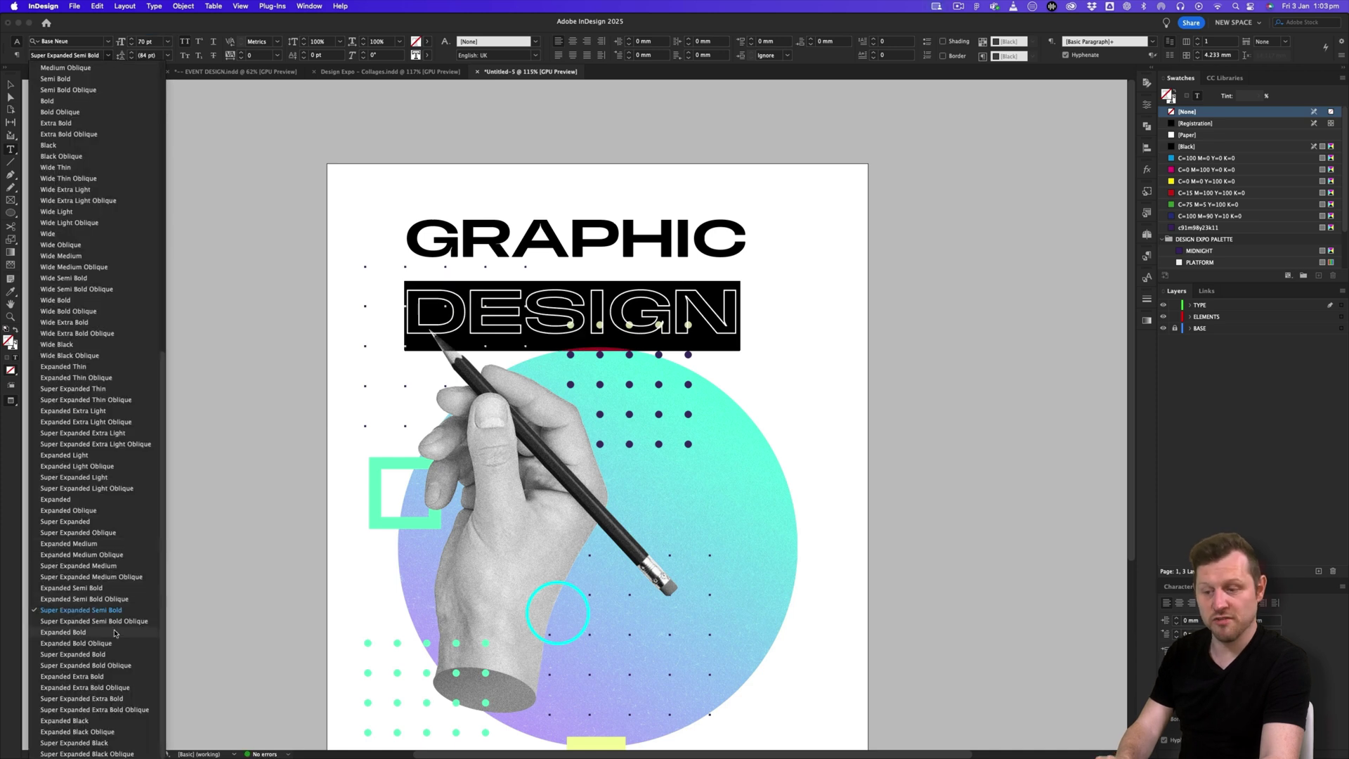
{"action": "left_click", "coordinate": [116, 655]}
{"action": "left_click", "coordinate": [1147, 299]}
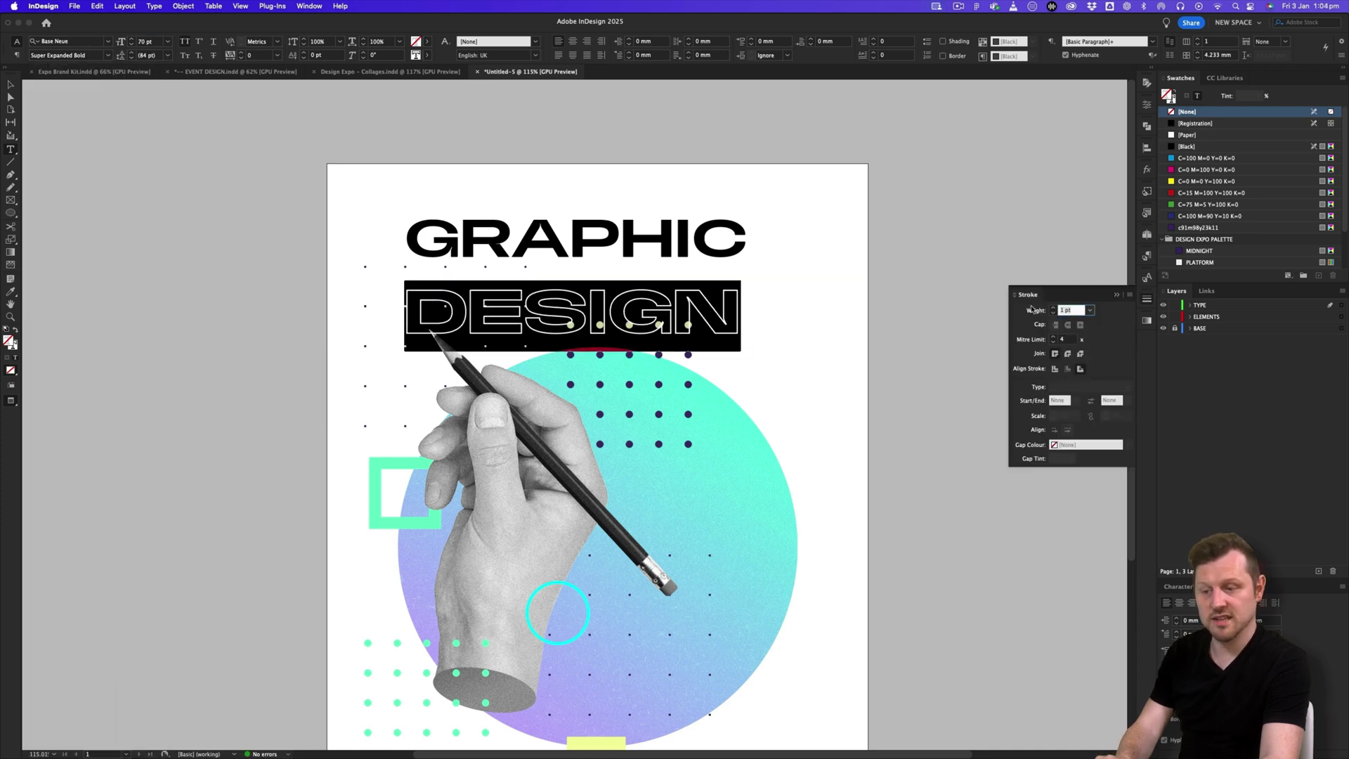
{"action": "type", "text": "1.5"}
{"action": "key", "text": "Return"}
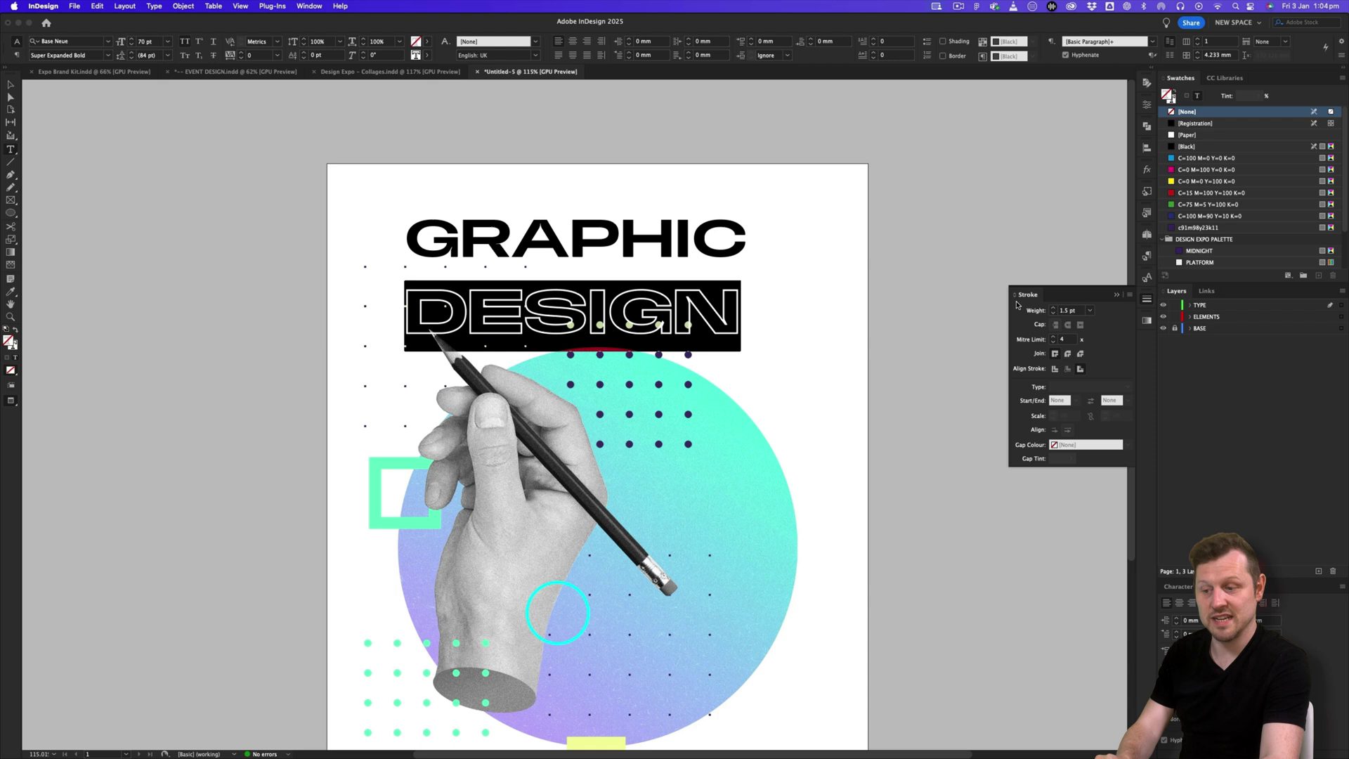
Set the leading of the whole heading to 60 pt and fill the word GRAPHIC with the MIDNIGHT swatch.
{"action": "left_click", "coordinate": [572, 307]}
{"action": "key", "text": "super+a"}
{"action": "left_click", "coordinate": [169, 56]}
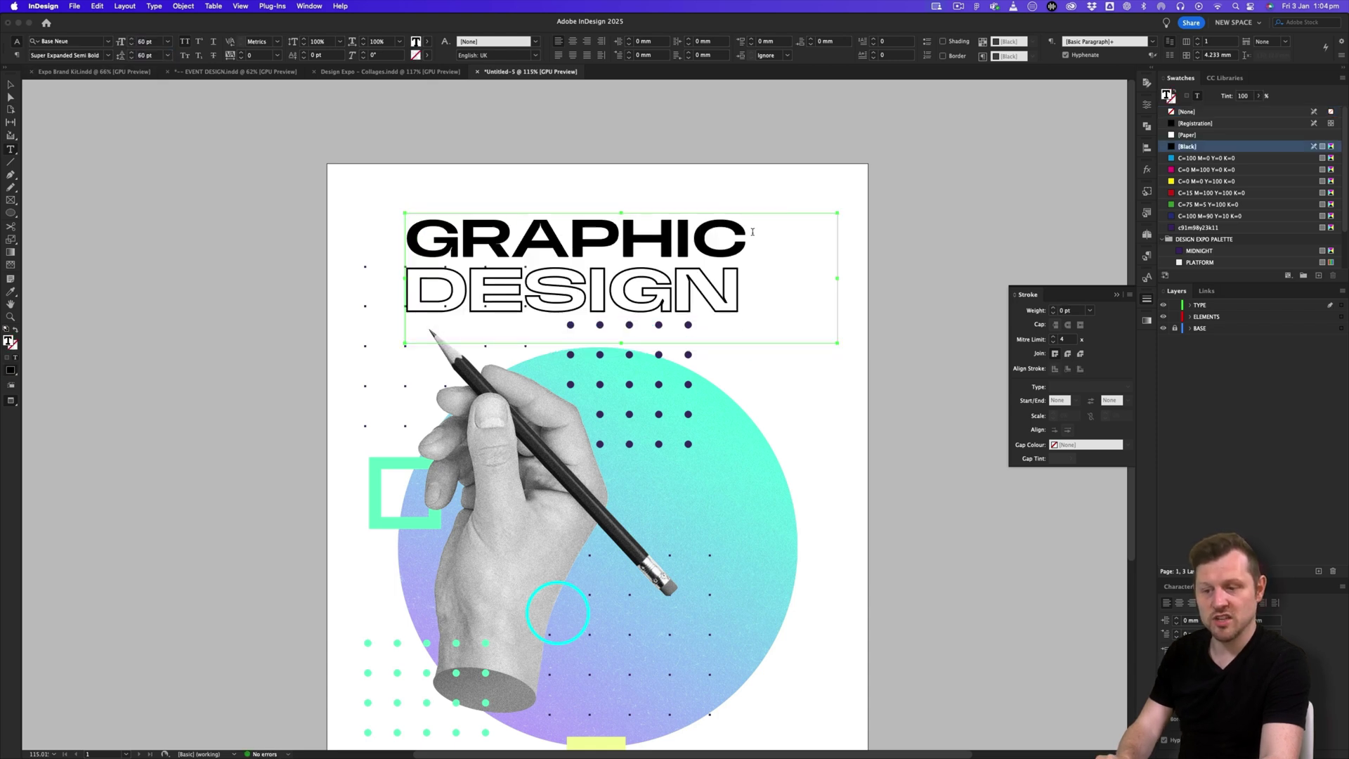
{"action": "left_click_drag", "start_coordinate": [750, 242], "coordinate": [401, 245]}
{"action": "left_click", "coordinate": [1199, 251]}
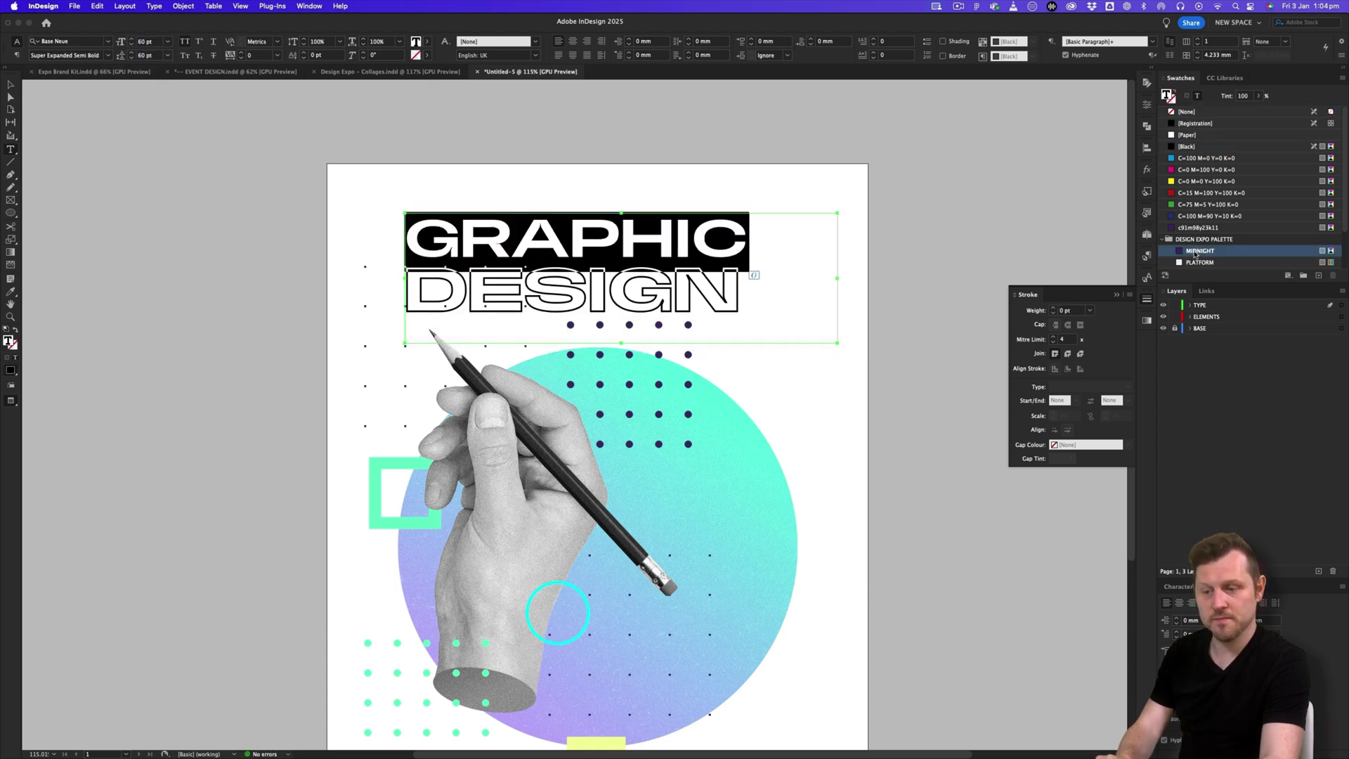
Colour the outline stroke of the word DESIGN with the SOLARO swatch.
{"action": "left_click_drag", "start_coordinate": [737, 286], "coordinate": [400, 298]}
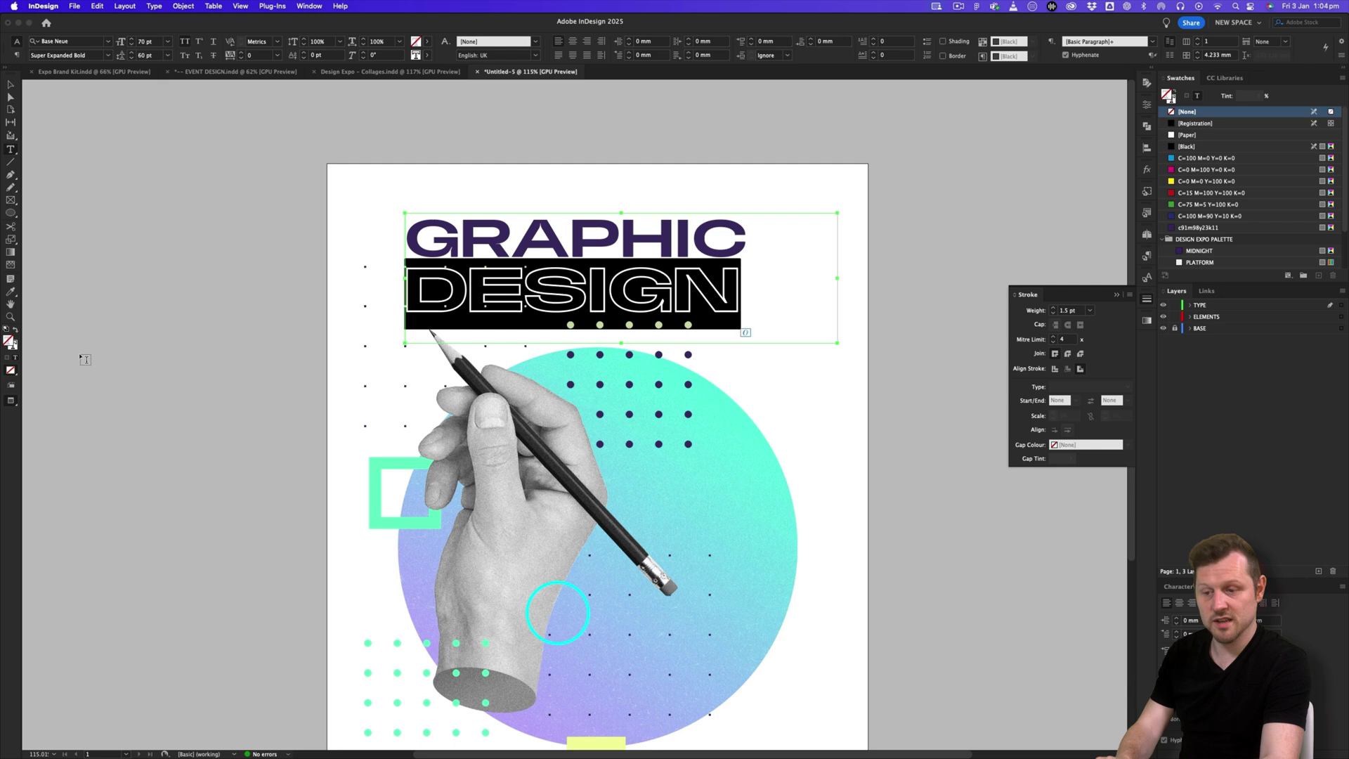
{"action": "left_click", "coordinate": [14, 346]}
{"action": "scroll", "coordinate": [1295, 231], "scroll_direction": "down", "scroll_amount": 2}
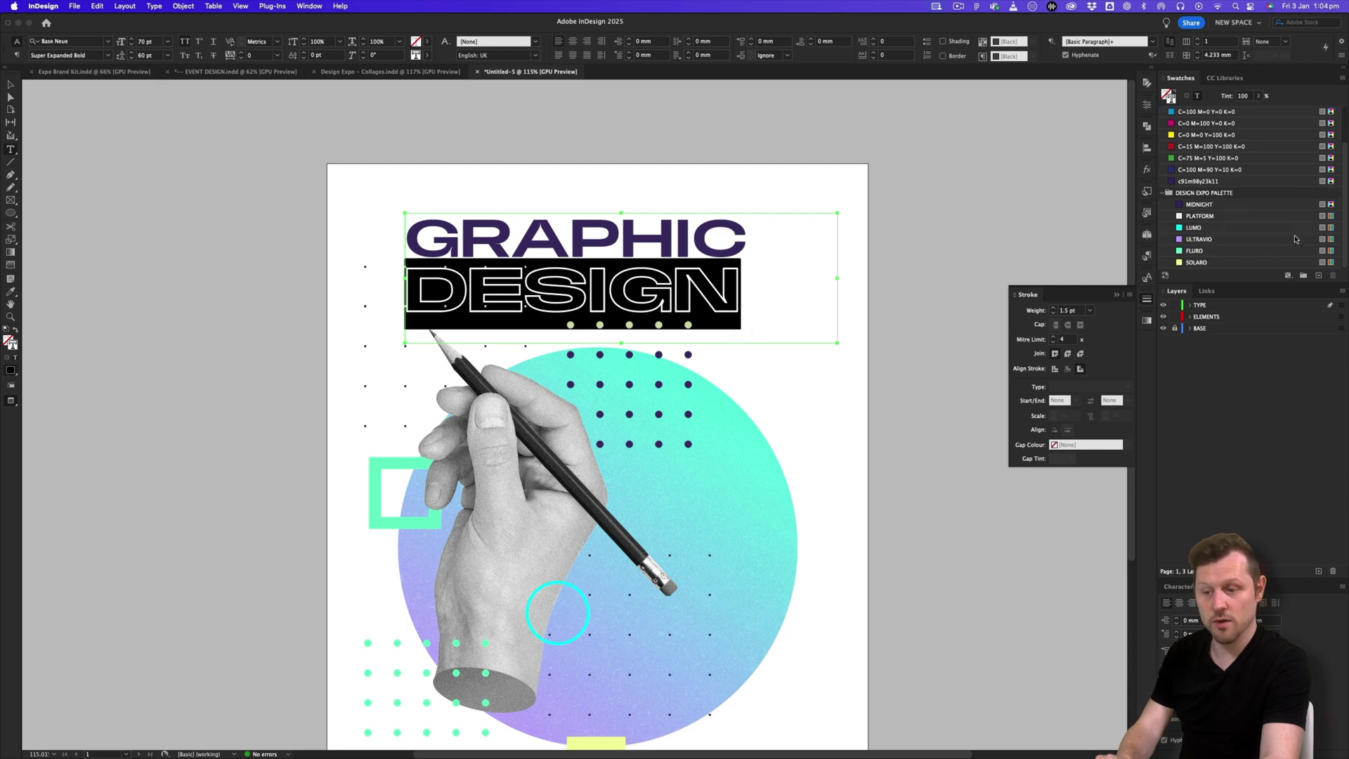
{"action": "left_click", "coordinate": [1198, 262]}
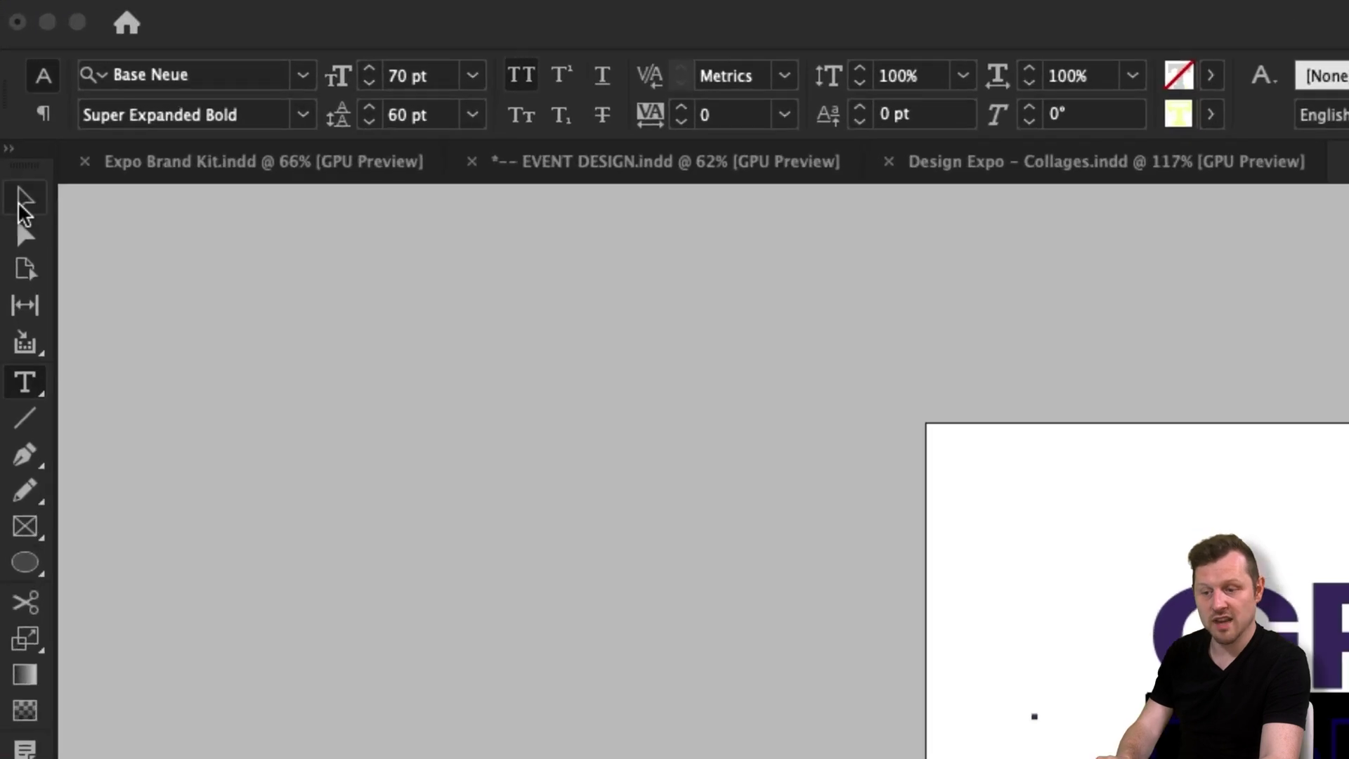
{"action": "left_click", "coordinate": [10, 84]}
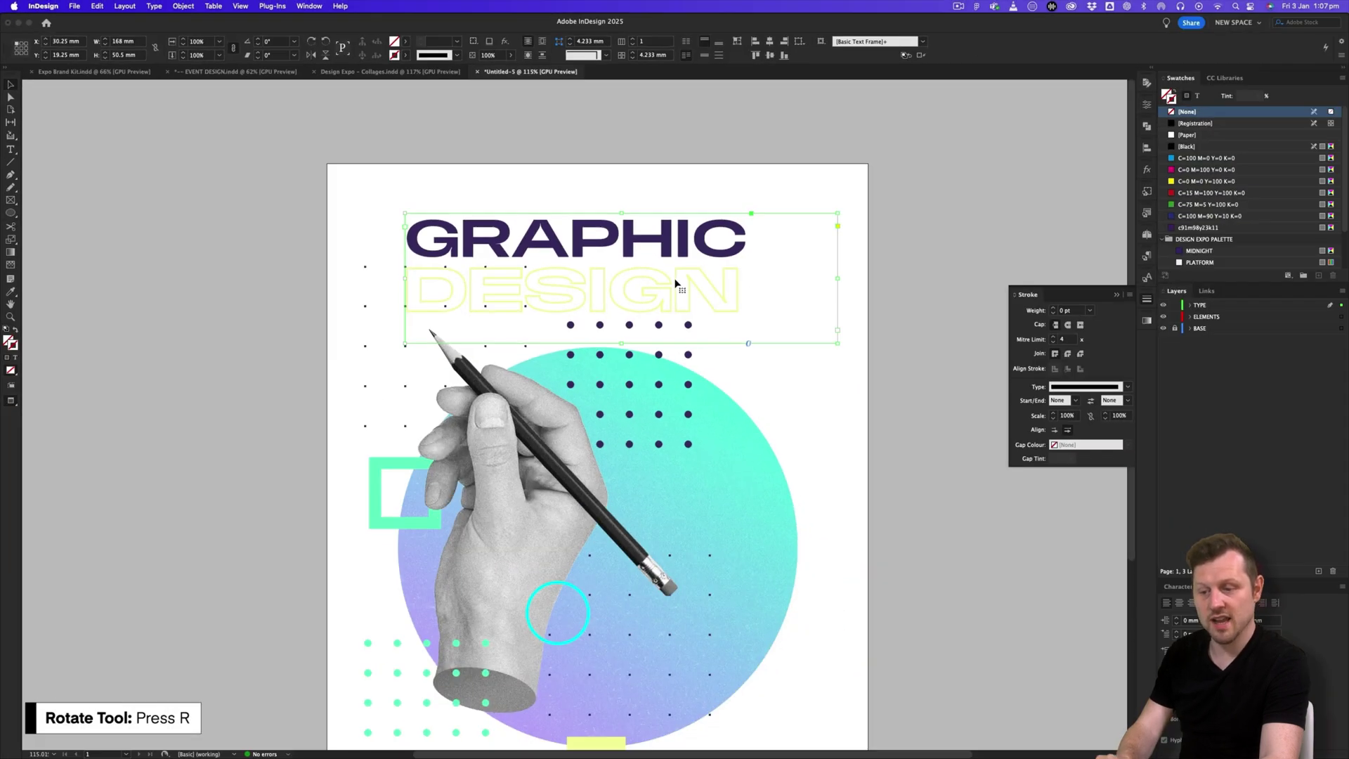
Rotate the GRAPHIC DESIGN heading to -90° so it runs vertically and move it over the gradient circle's right edge.
{"action": "key", "text": "r"}
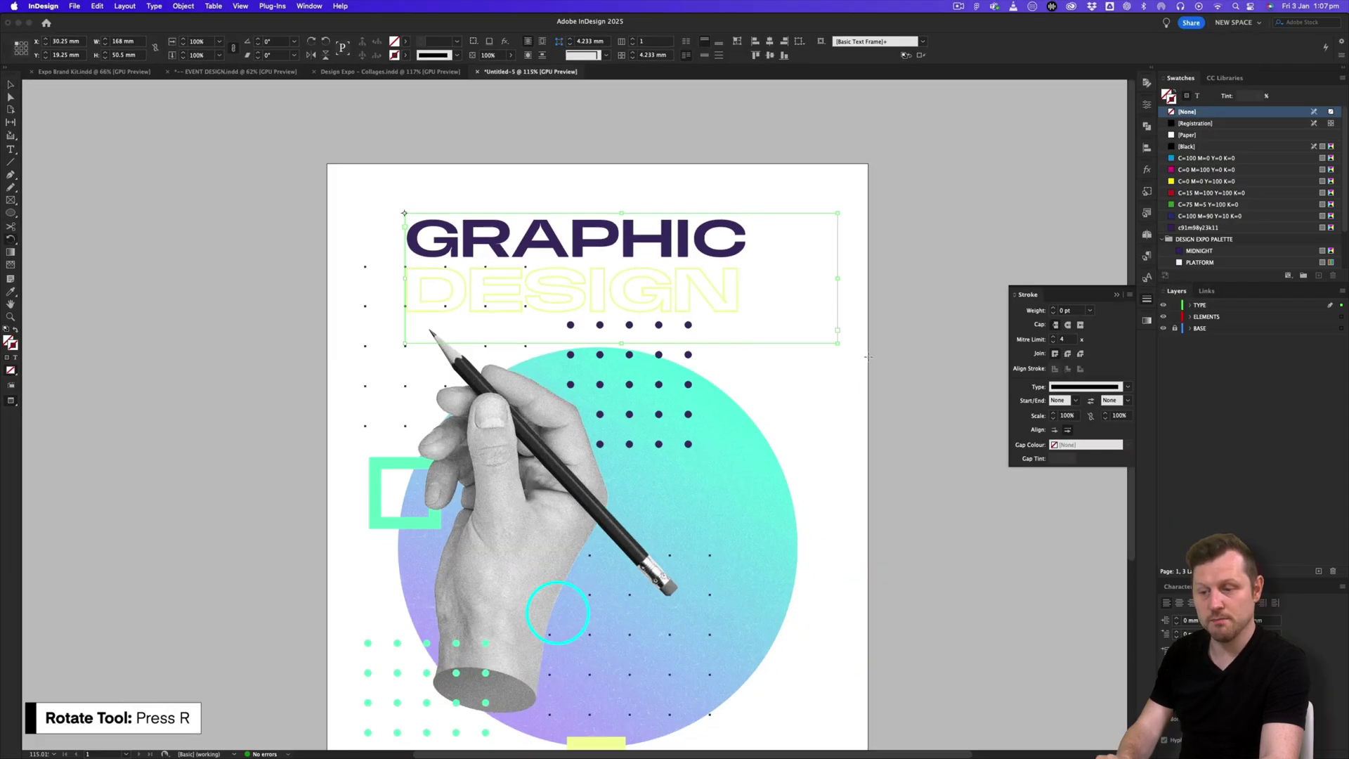
{"action": "left_click_drag", "start_coordinate": [858, 348], "coordinate": [333, 482]}
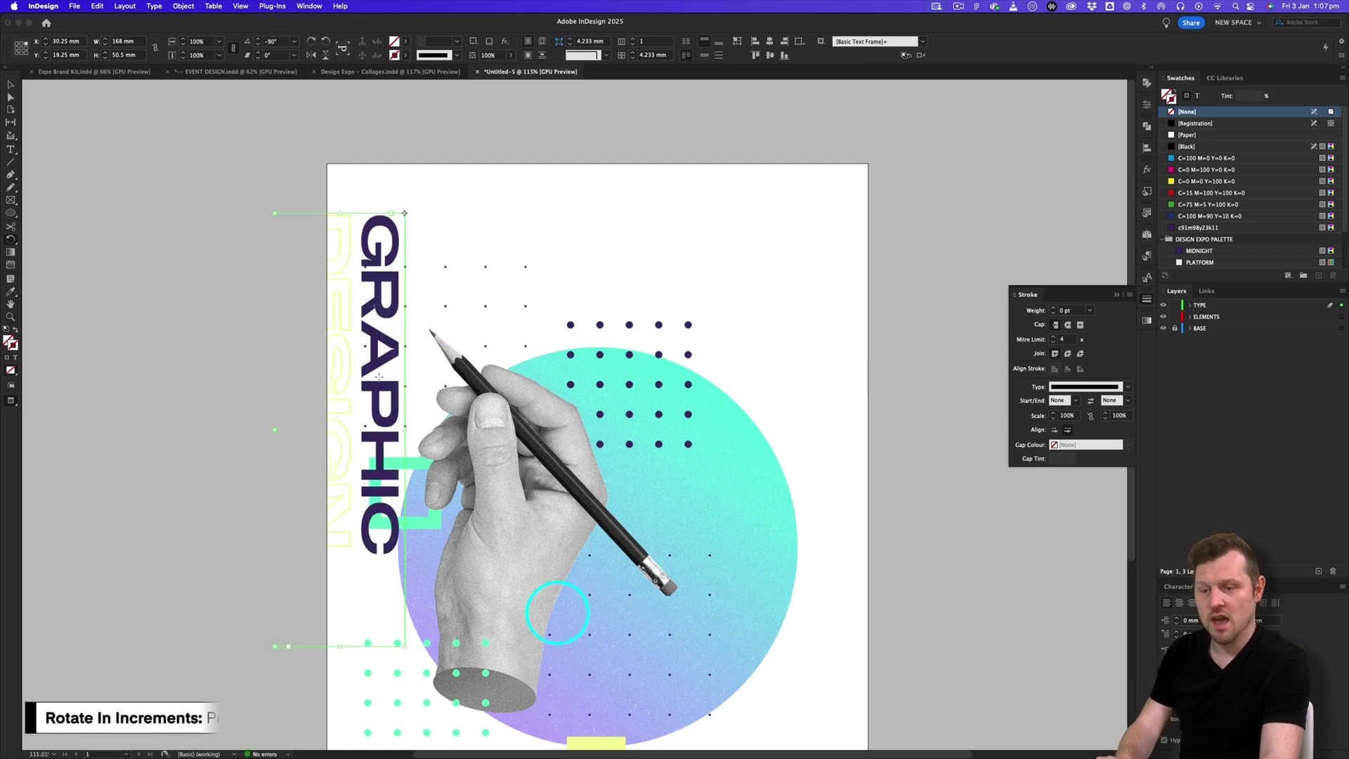
{"action": "key", "text": "v"}
{"action": "left_click_drag", "start_coordinate": [393, 318], "coordinate": [849, 434]}
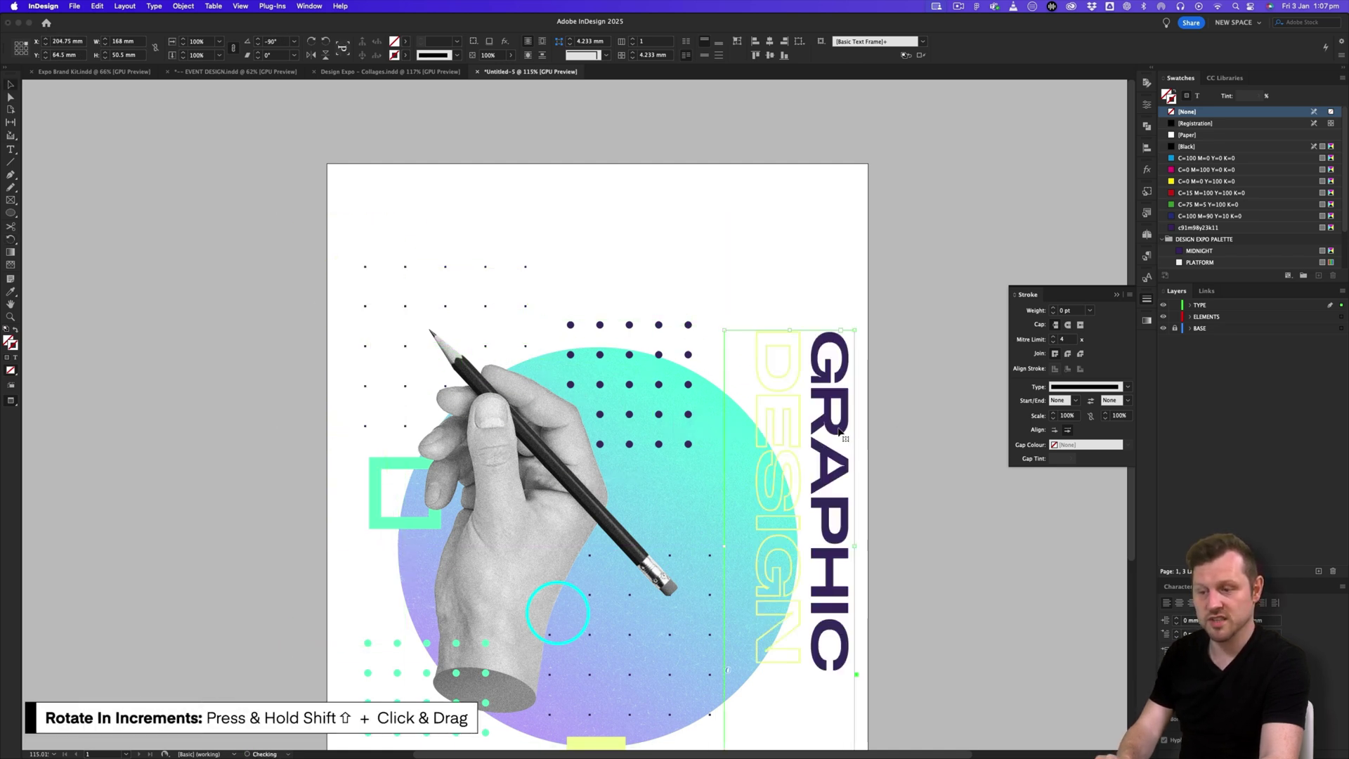
Reduce the heading's text frame to about 168 × 38 mm and reposition it at about X 190.5 mm, Y 77 mm.
{"action": "scroll", "coordinate": [780, 327], "scroll_direction": "down", "scroll_amount": 3}
{"action": "scroll", "coordinate": [780, 326], "scroll_direction": "right", "scroll_amount": 1}
{"action": "left_click_drag", "start_coordinate": [752, 311], "coordinate": [804, 345]}
{"action": "scroll", "coordinate": [813, 321], "scroll_direction": "left", "scroll_amount": 3}
{"action": "double_click", "coordinate": [688, 465]}
{"action": "key", "text": "Left"}
{"action": "key", "text": "Left"}
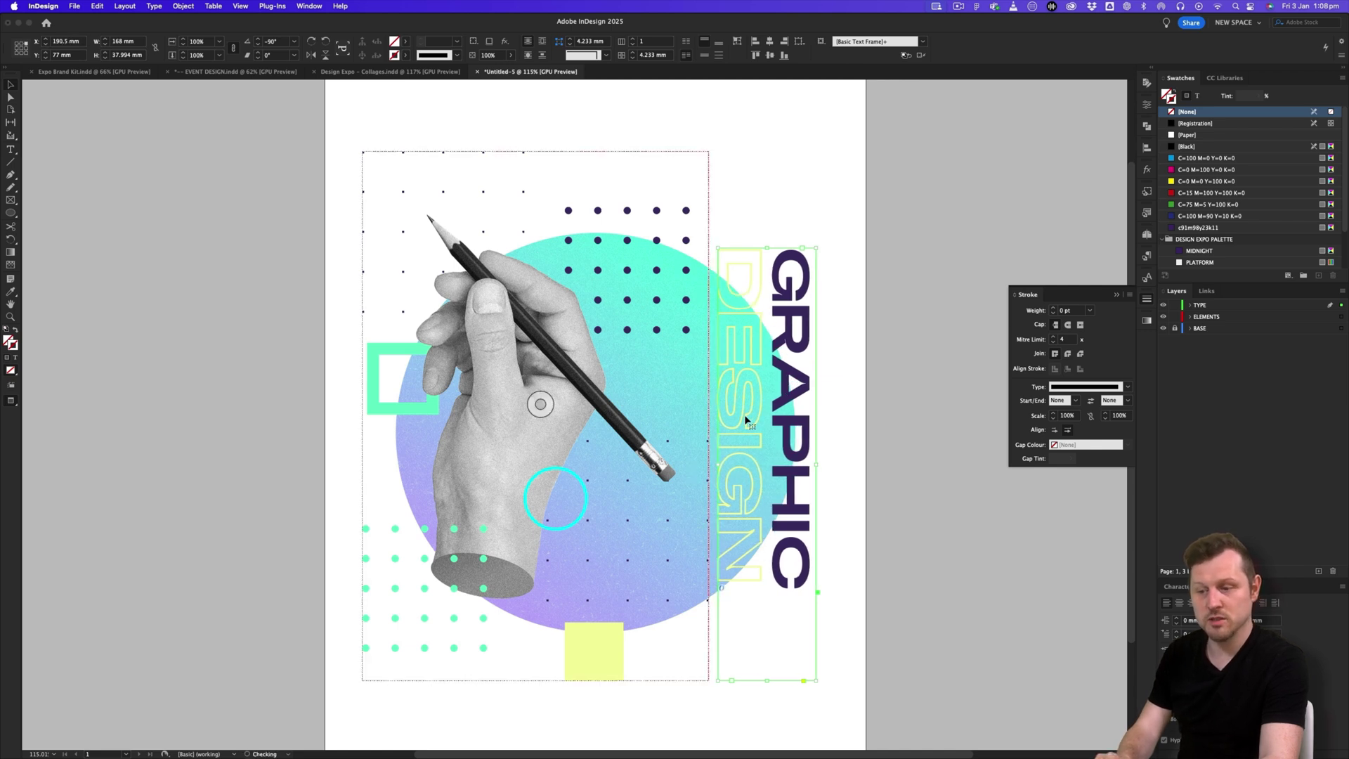
Set the tracking of the whole heading to 120.
{"action": "scroll", "coordinate": [801, 394], "scroll_direction": "down", "scroll_amount": 1}
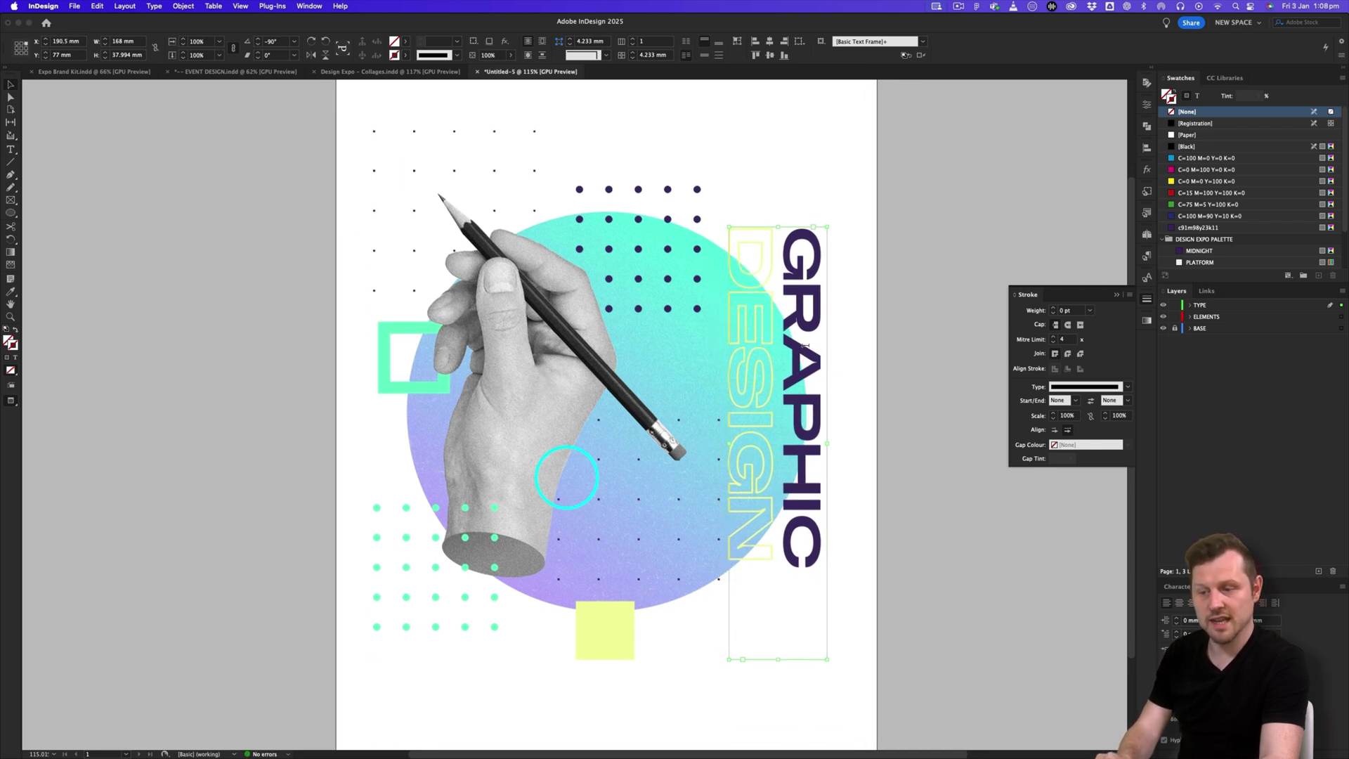
{"action": "double_click", "coordinate": [805, 345]}
{"action": "key", "text": "super+a"}
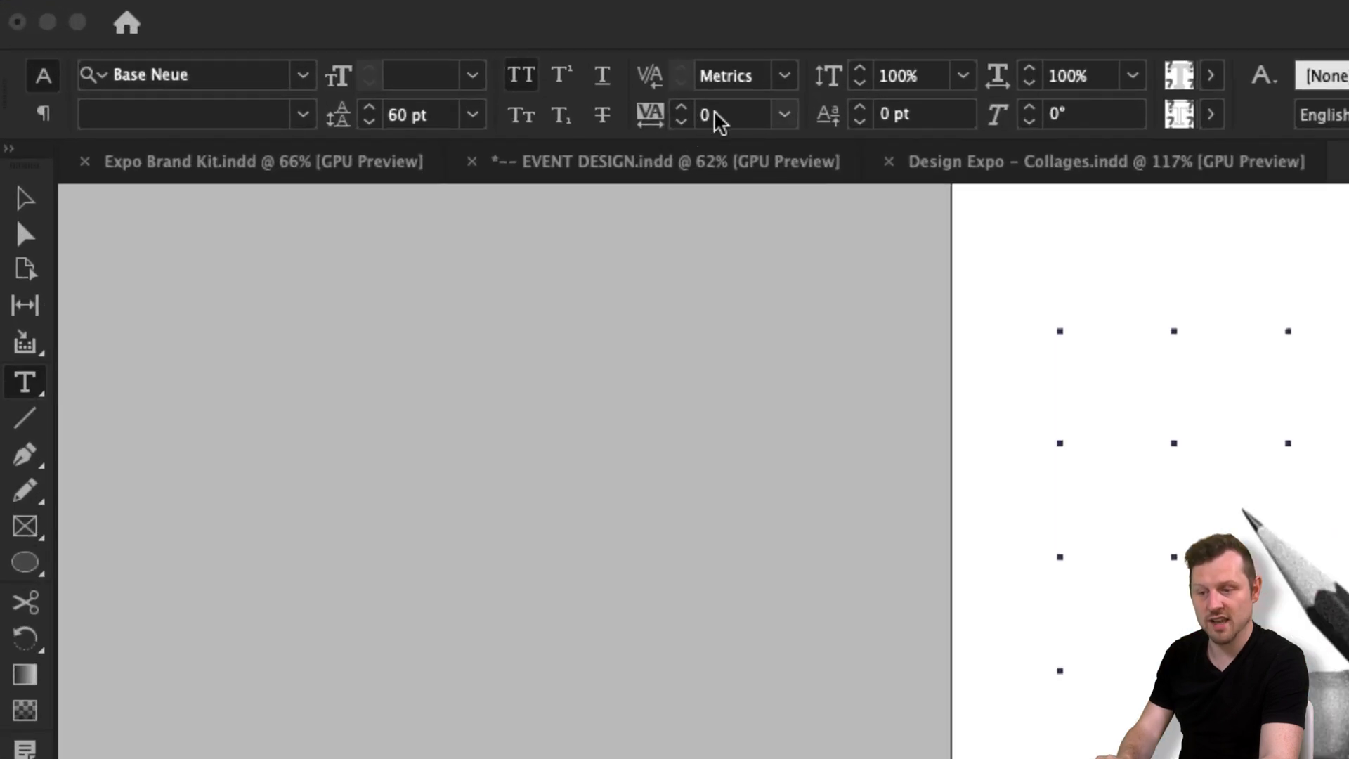
{"action": "left_click", "coordinate": [270, 55]}
{"action": "type", "text": "120"}
{"action": "key", "text": "Return"}
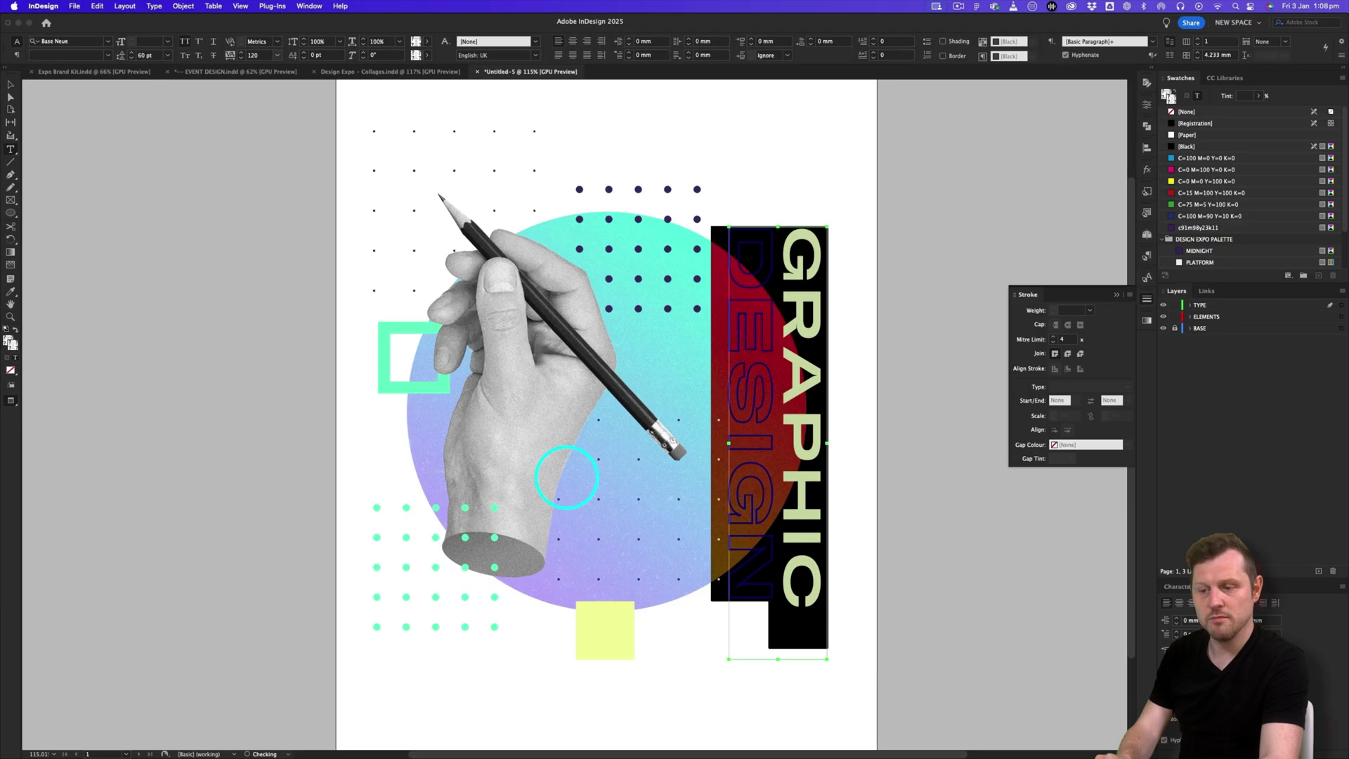
{"action": "key", "text": "Escape"}
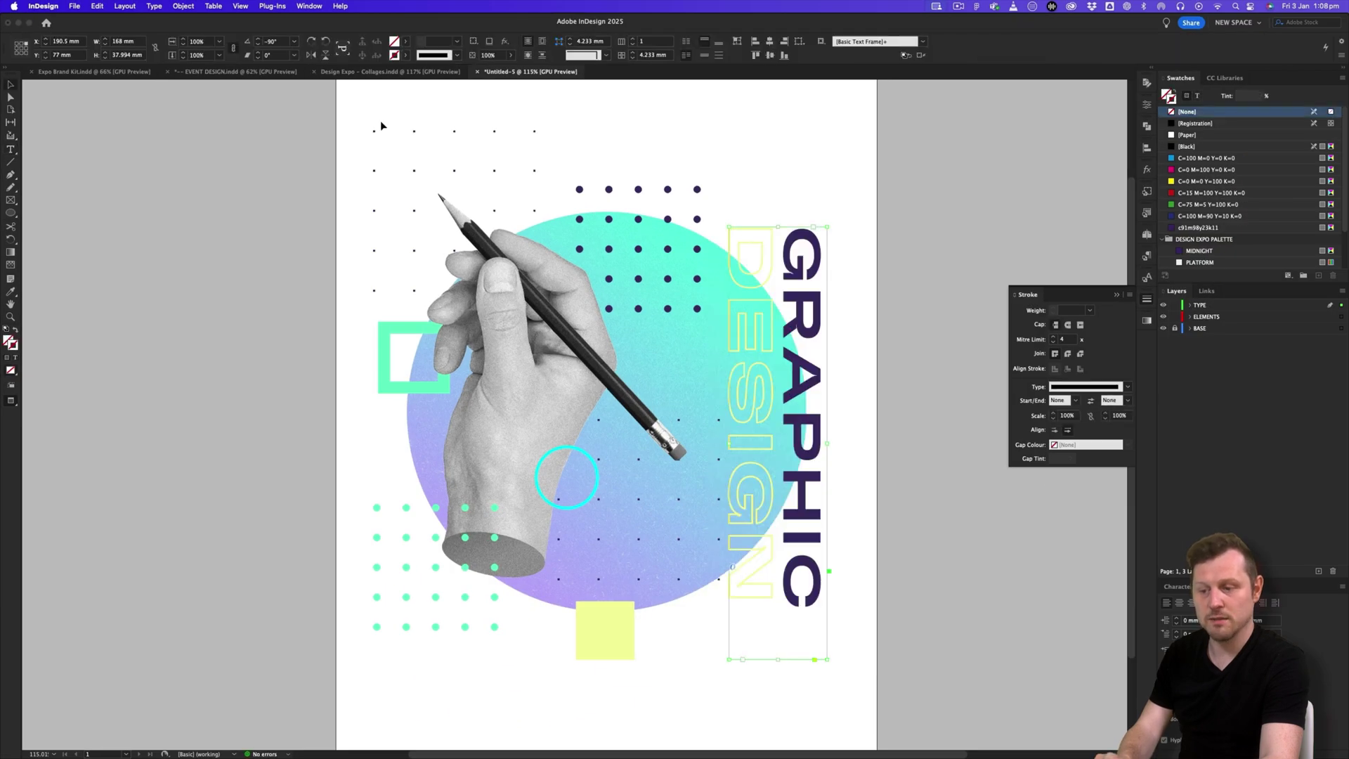
Fine-tune the vertical heading's position to about X 190.2 mm, Y 77 mm and deselect it.
{"action": "left_click_drag", "start_coordinate": [815, 243], "coordinate": [815, 239]}
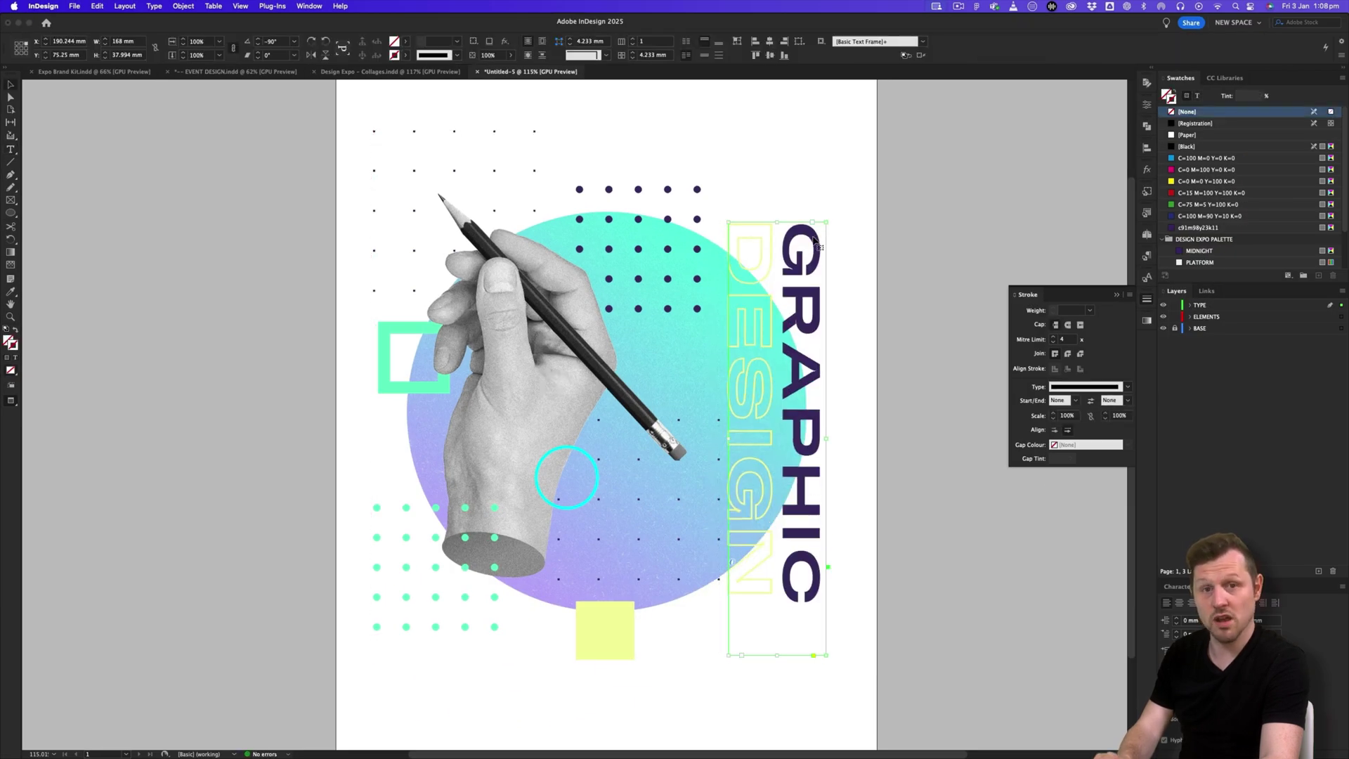
{"action": "key", "text": "Down"}
{"action": "key", "text": "Down"}
{"action": "key", "text": "Down"}
{"action": "key", "text": "Down"}
{"action": "key", "text": "Down"}
{"action": "key", "text": "Down"}
{"action": "key", "text": "Down"}
{"action": "scroll", "coordinate": [869, 207], "scroll_direction": "down", "scroll_amount": 4}
{"action": "scroll", "coordinate": [869, 208], "scroll_direction": "right", "scroll_amount": 2}
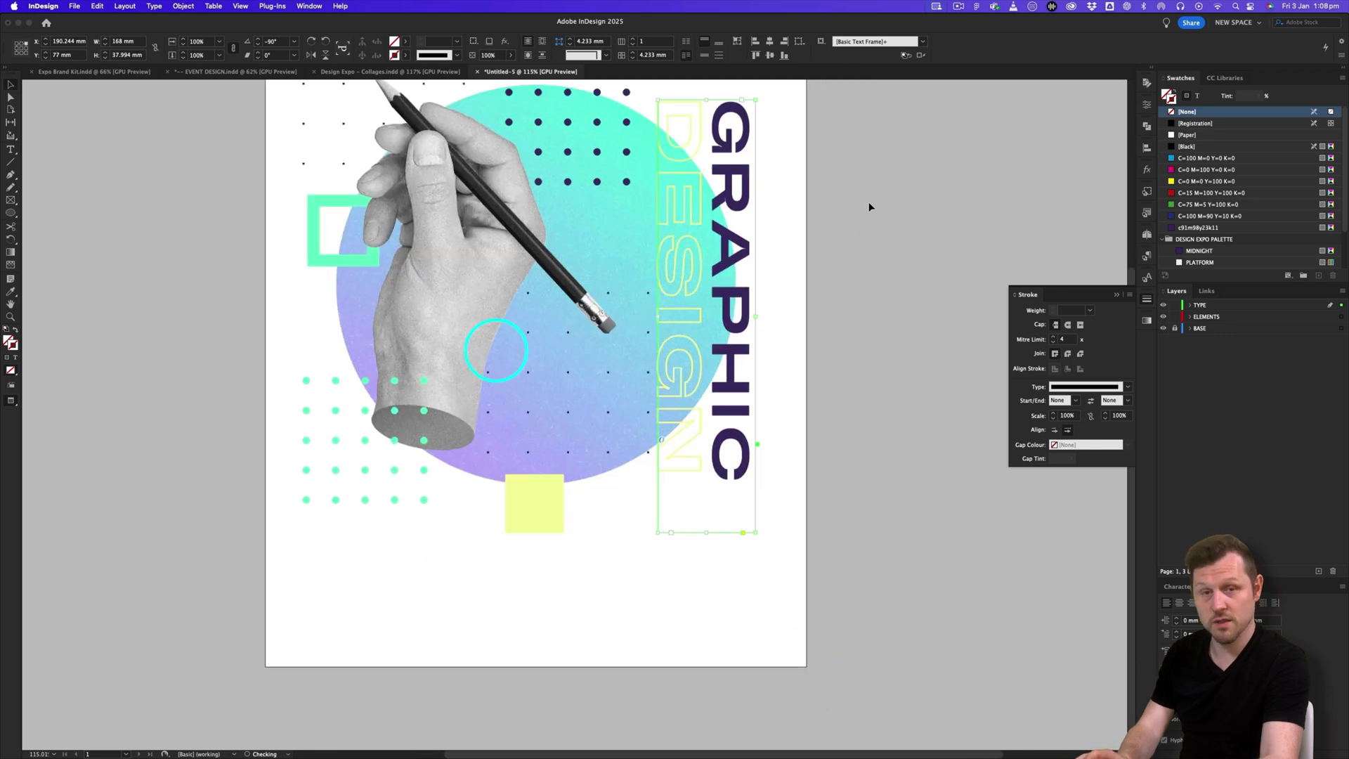
{"action": "left_click", "coordinate": [870, 208]}
{"action": "scroll", "coordinate": [773, 225], "scroll_direction": "up", "scroll_amount": 4}
{"action": "scroll", "coordinate": [572, 281], "scroll_direction": "down", "scroll_amount": 2}
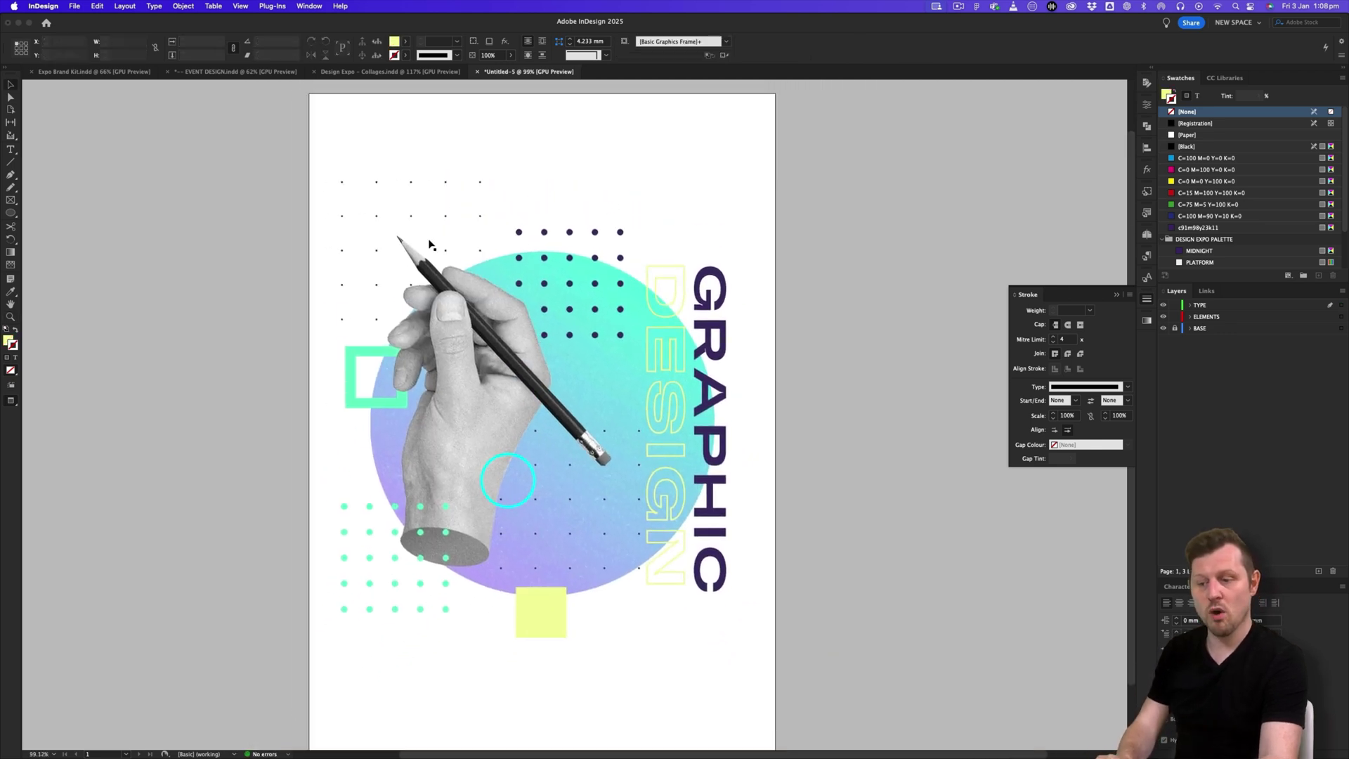
{"action": "scroll", "coordinate": [858, 330], "scroll_direction": "left", "scroll_amount": 2}
{"action": "left_click", "coordinate": [622, 379]}
{"action": "left_click", "coordinate": [872, 236]}
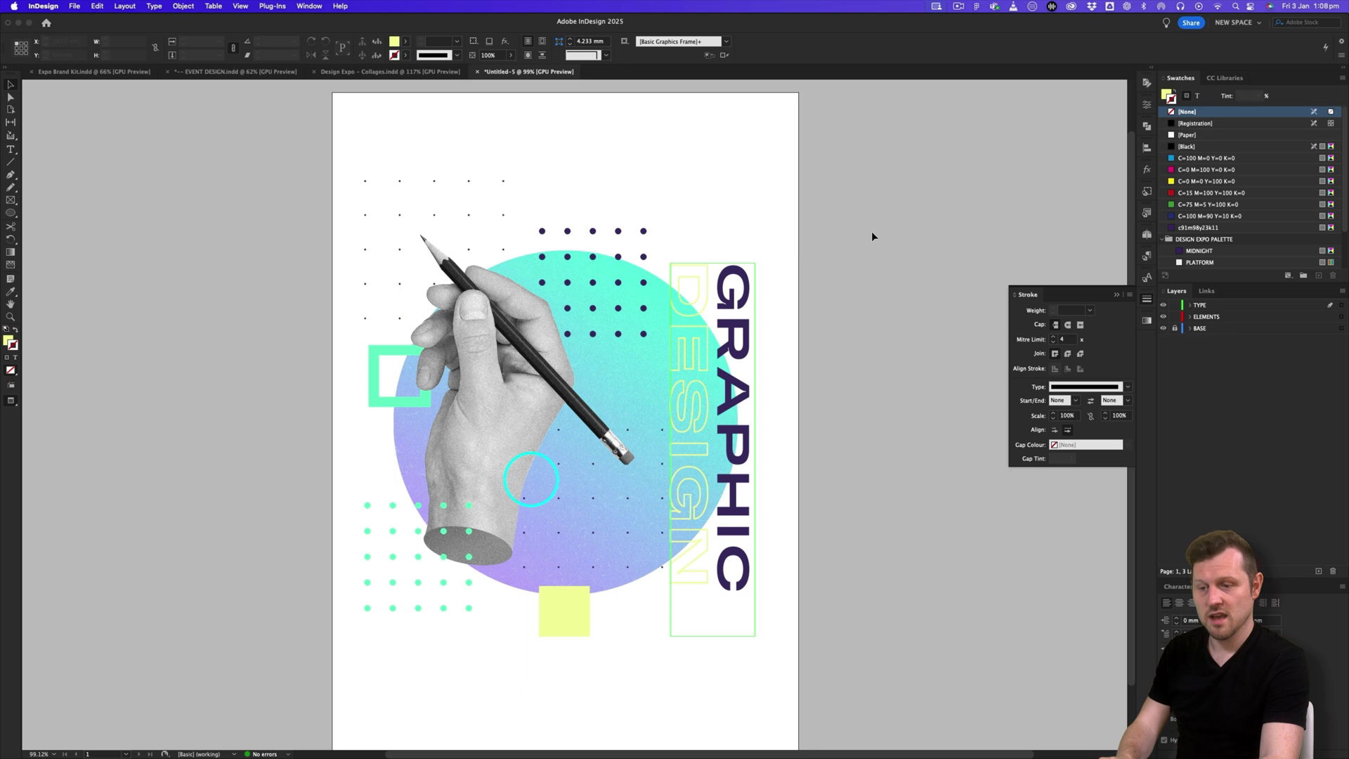
Duplicate the page 1 spread to create a second page with the same collage.
{"action": "left_click", "coordinate": [1148, 235]}
{"action": "right_click", "coordinate": [1063, 365]}
{"action": "left_click", "coordinate": [1105, 376]}
Turn off Allow Document Pages to Shuffle and place page 2 directly beside page 1 in one spread.
{"action": "key", "text": "z"}
{"action": "left_click_drag", "start_coordinate": [786, 350], "coordinate": [609, 421]}
{"action": "key", "text": "space"}
{"action": "left_click_drag", "start_coordinate": [664, 249], "coordinate": [614, 342]}
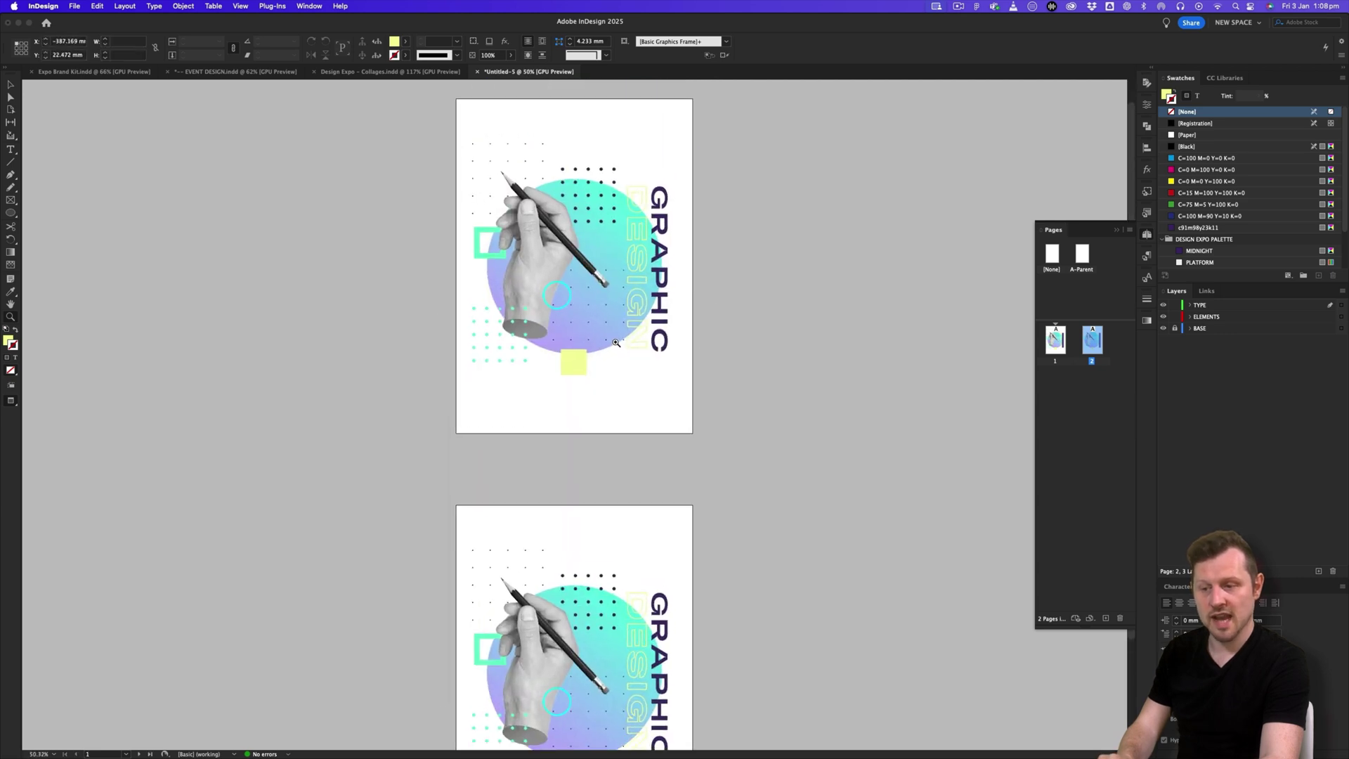
{"action": "key", "text": "space"}
{"action": "left_click_drag", "start_coordinate": [640, 394], "coordinate": [640, 376]}
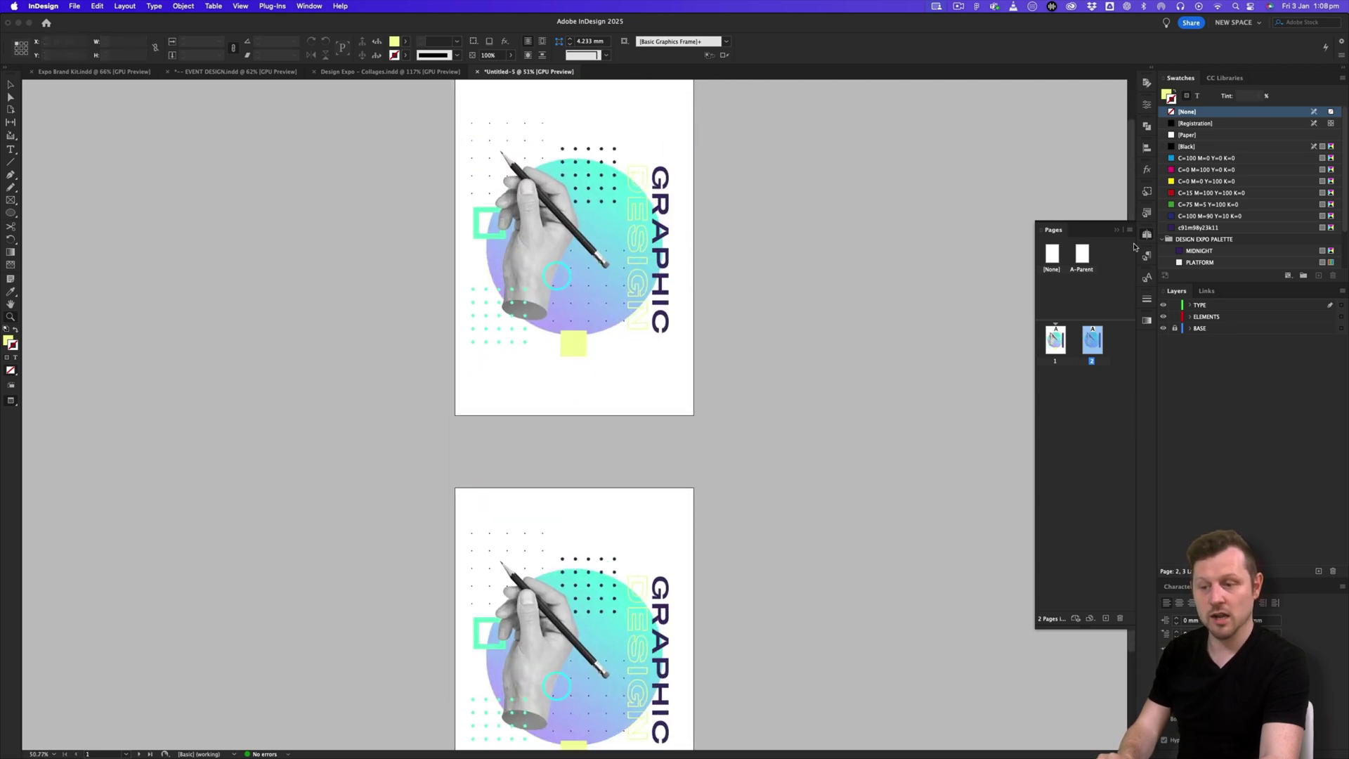
{"action": "left_click", "coordinate": [1128, 230]}
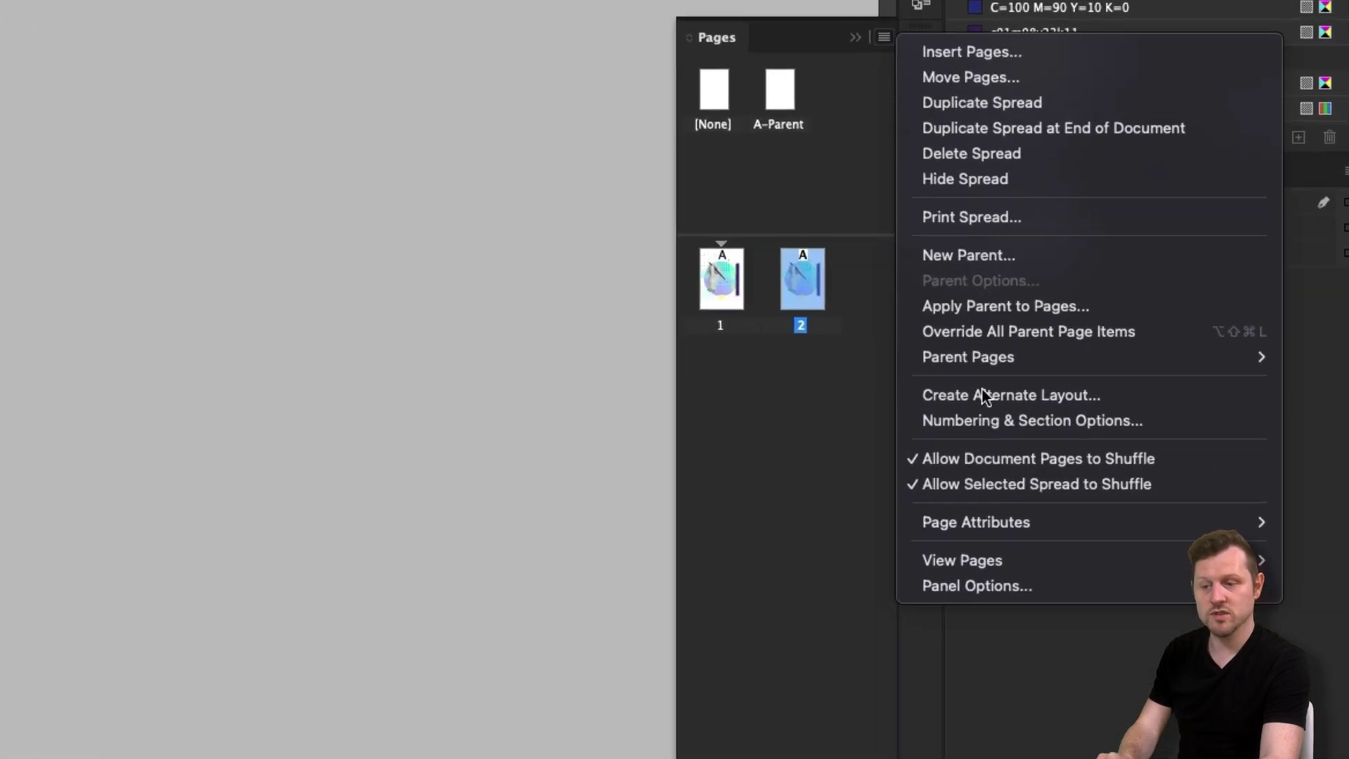
{"action": "left_click", "coordinate": [975, 457]}
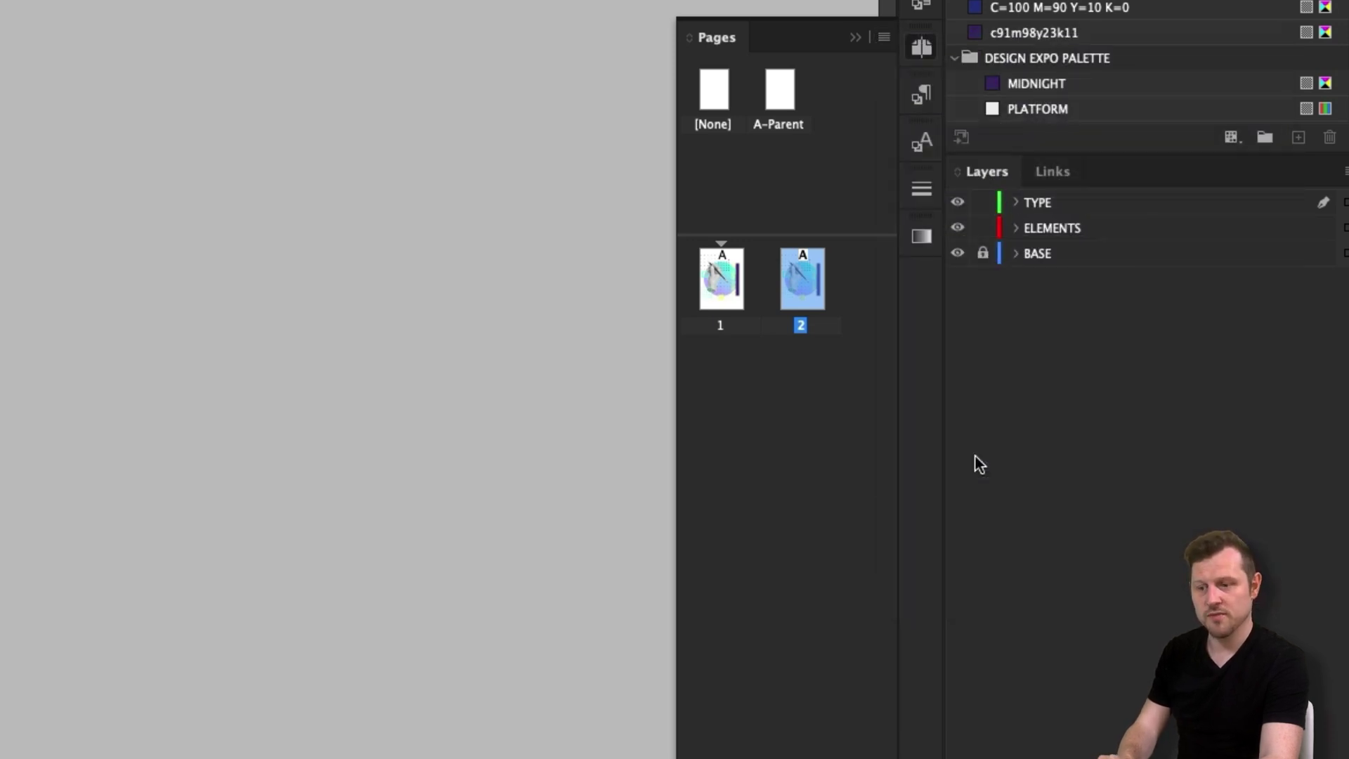
{"action": "left_click", "coordinate": [843, 457]}
{"action": "left_click_drag", "start_coordinate": [801, 267], "coordinate": [748, 281]}
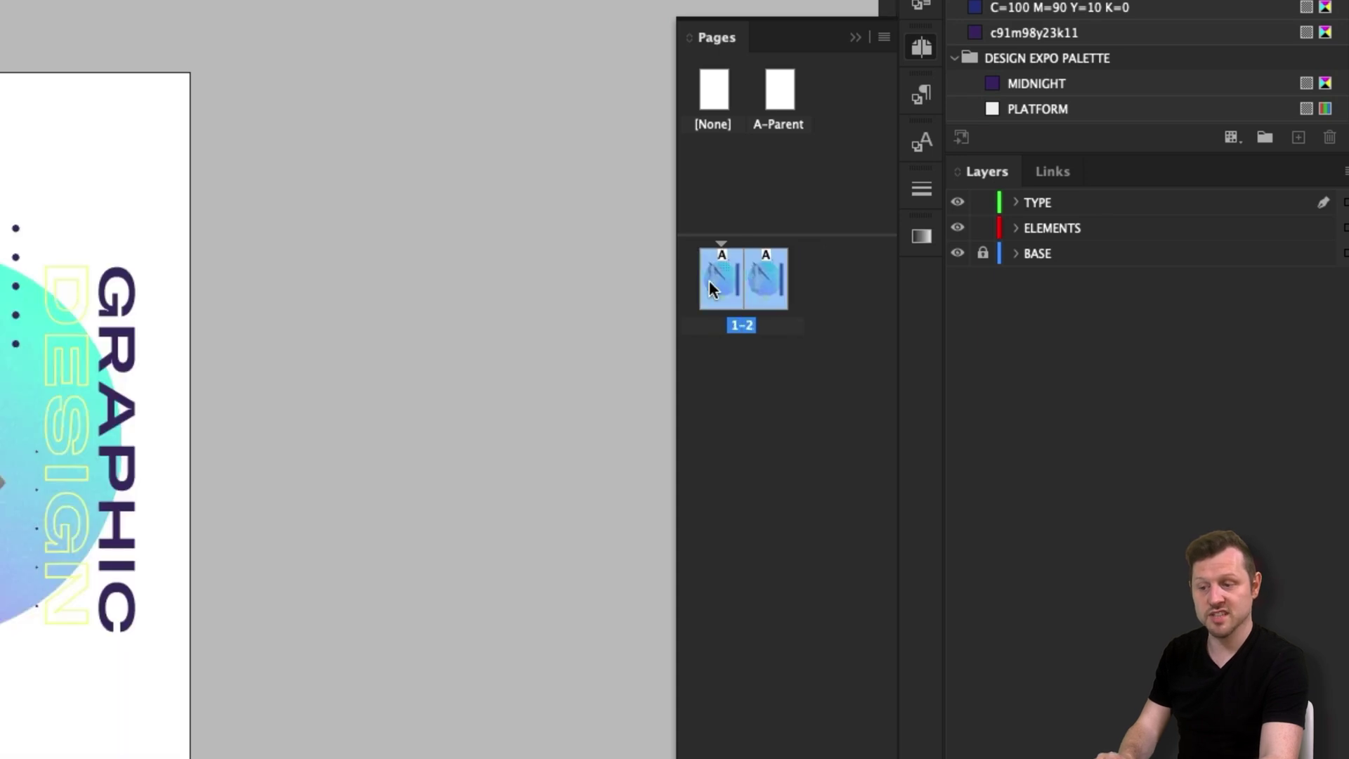
Separate the two pages with the Page tool by shifting page 2 sideways to X 252 mm, and check the guides outside preview.
{"action": "scroll", "coordinate": [621, 460], "scroll_direction": "up", "scroll_amount": 3}
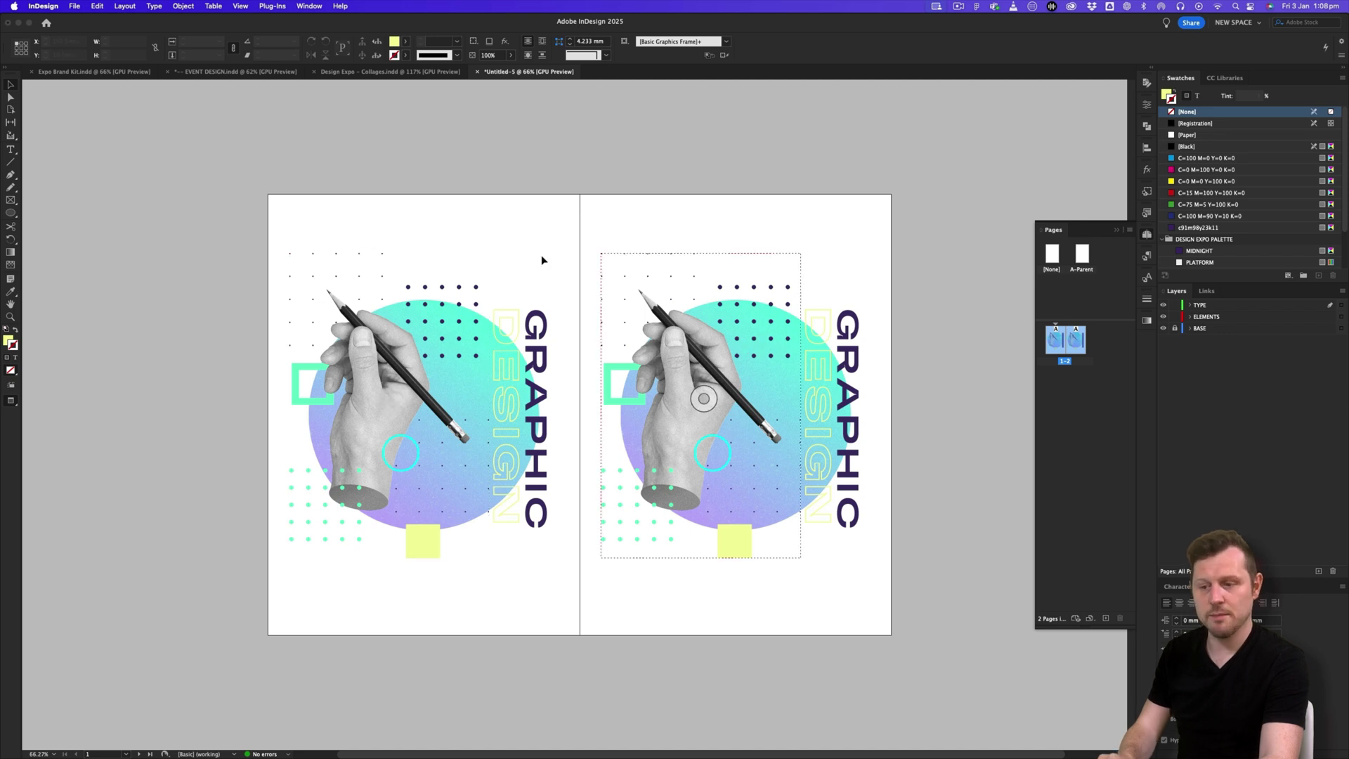
{"action": "left_click", "coordinate": [10, 111]}
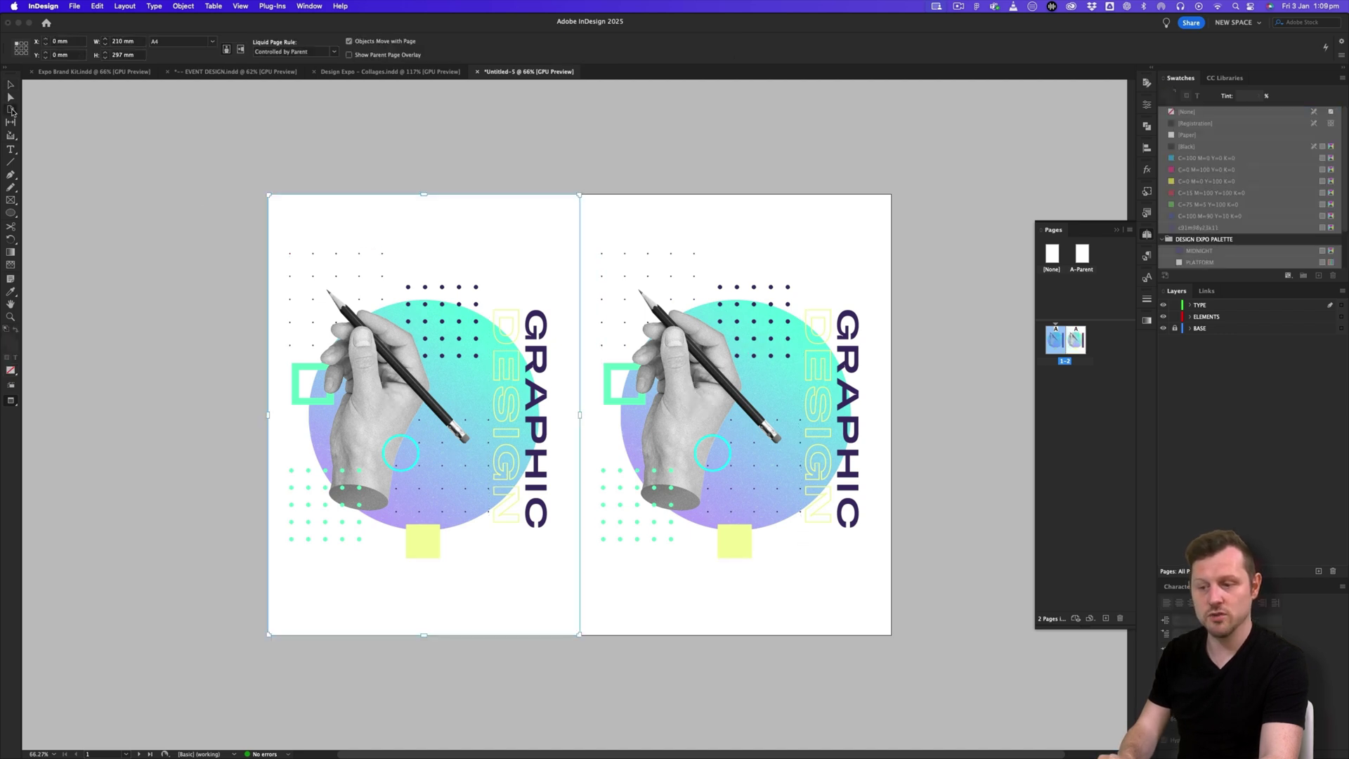
{"action": "left_click", "coordinate": [682, 225]}
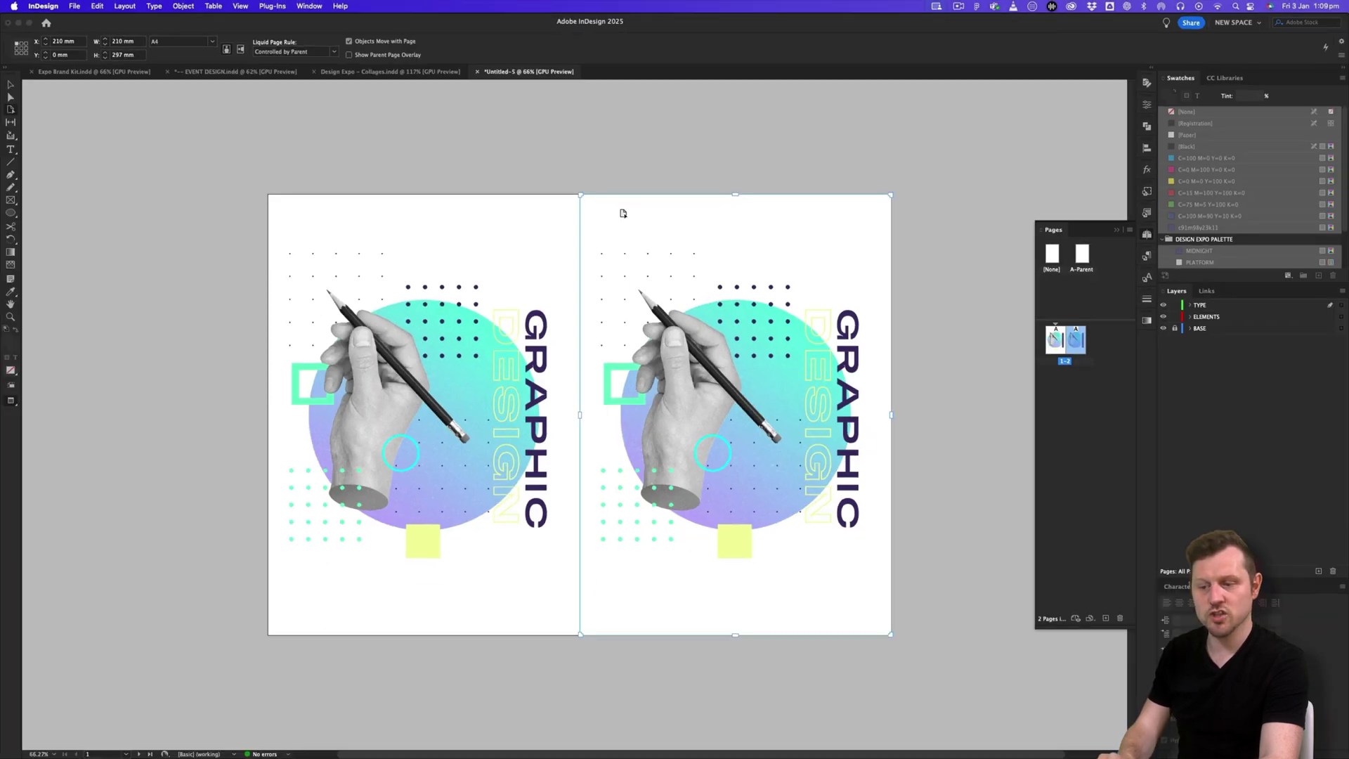
{"action": "left_click_drag", "start_coordinate": [623, 211], "coordinate": [685, 214]}
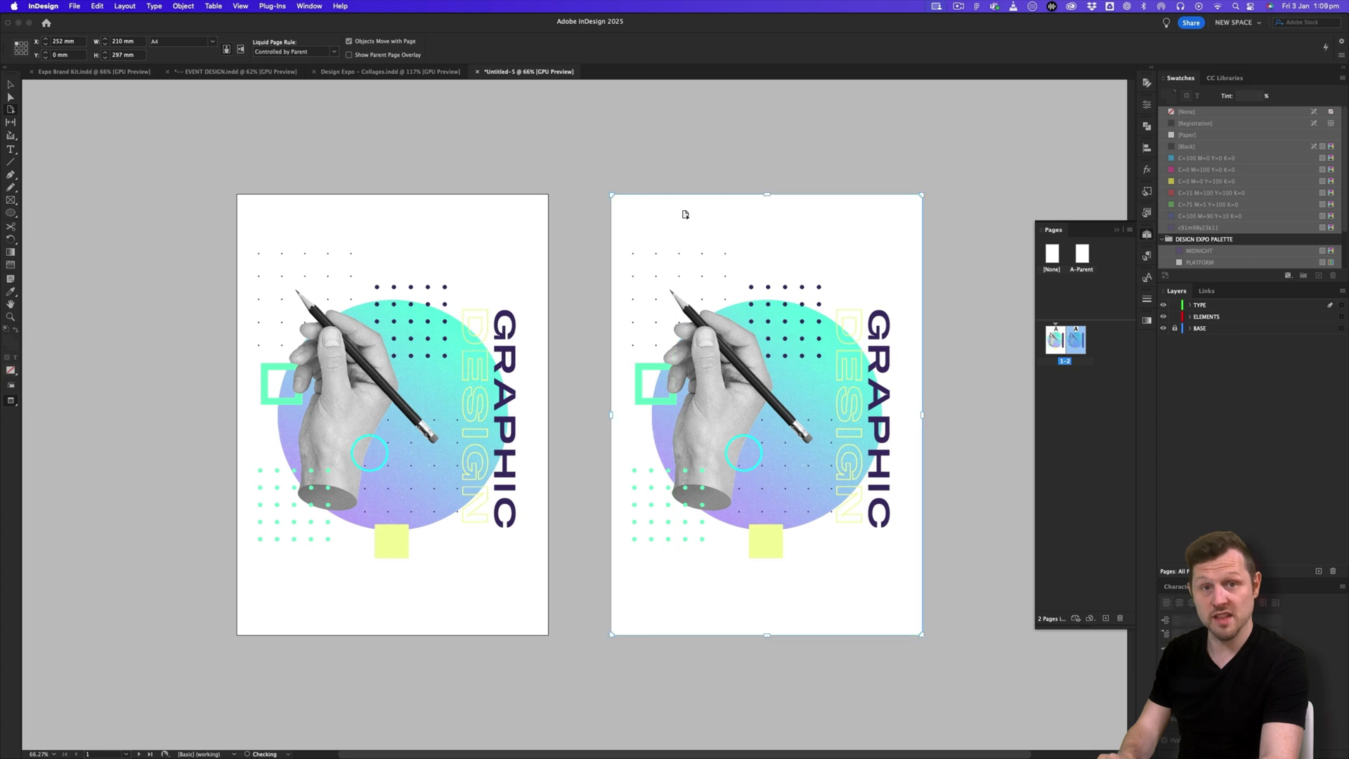
{"action": "key", "text": "v"}
{"action": "key", "text": "w"}
{"action": "scroll", "coordinate": [576, 384], "scroll_direction": "right", "scroll_amount": 1}
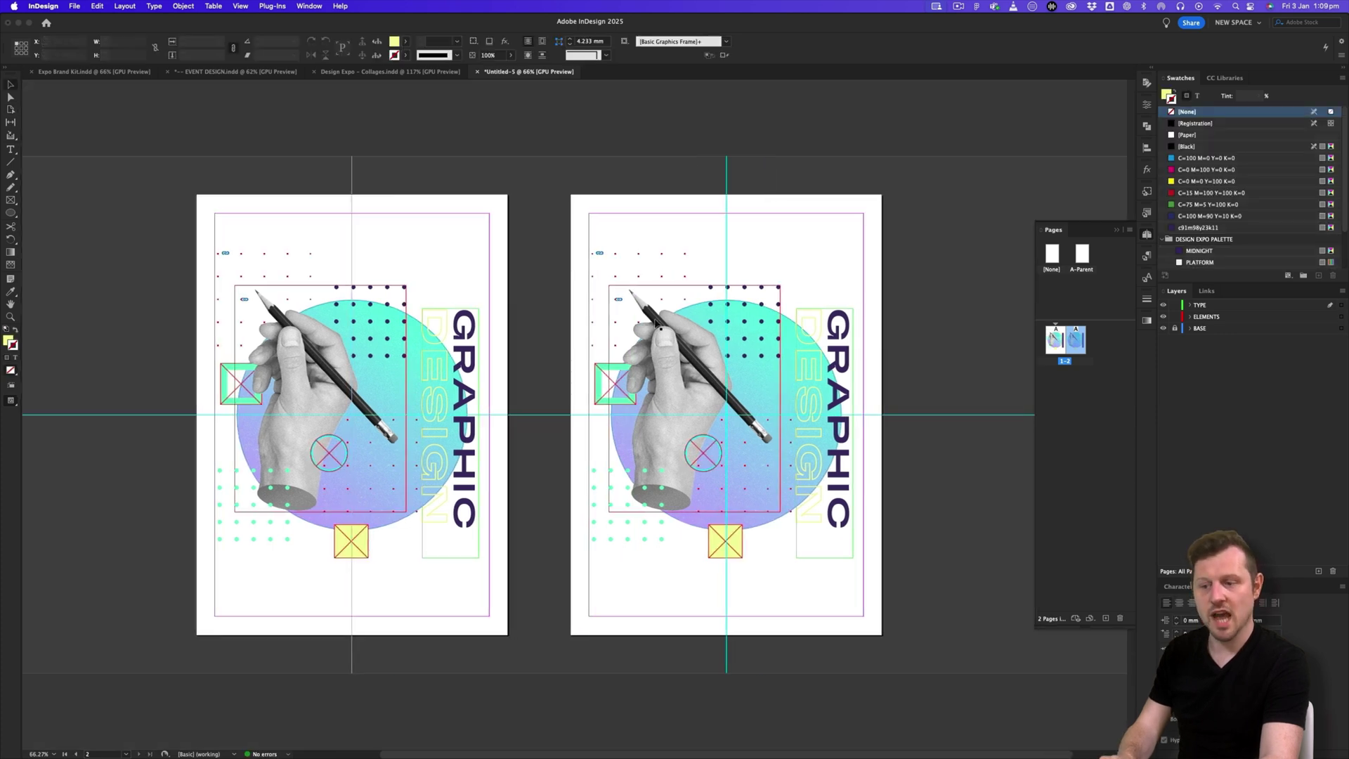
{"action": "key", "text": "w"}
Replace the word GRAPHIC with FASHION in the heading on page 2.
{"action": "scroll", "coordinate": [575, 385], "scroll_direction": "up", "scroll_amount": 3}
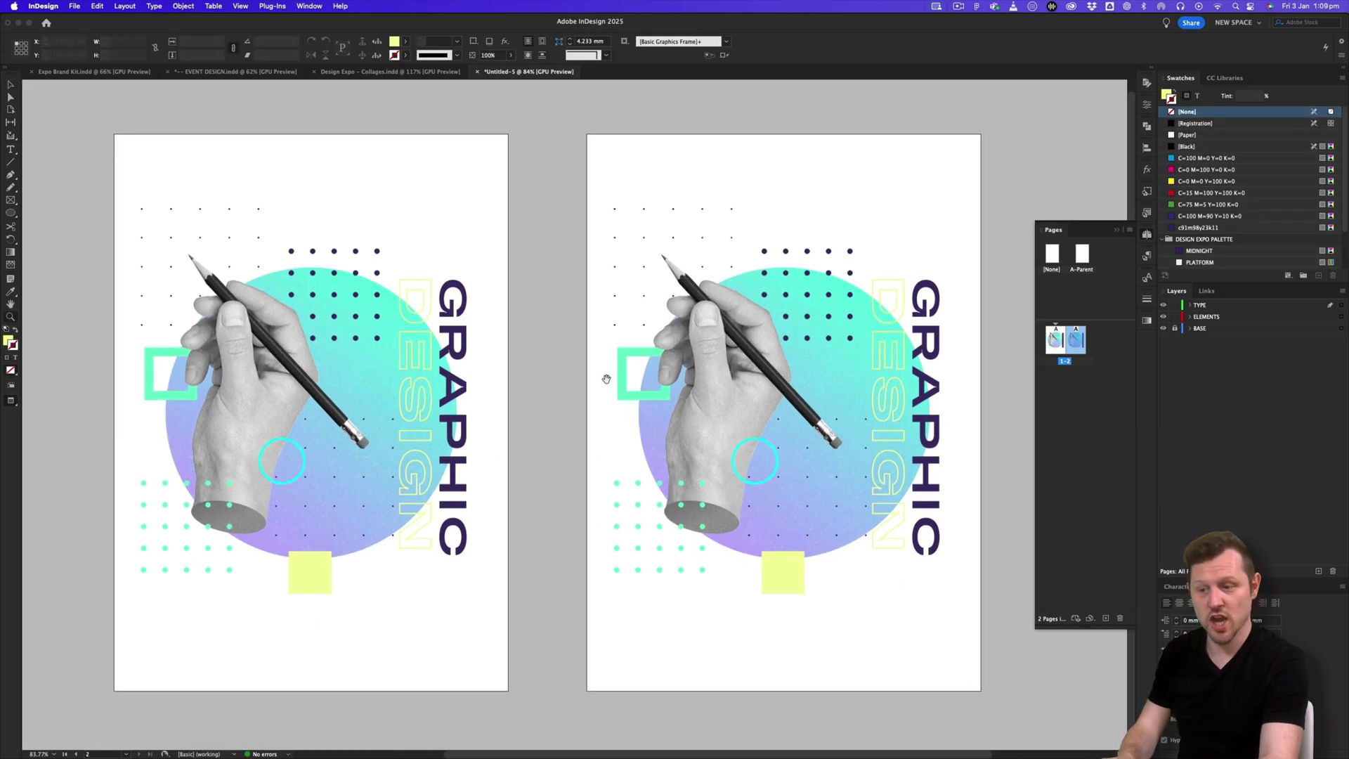
{"action": "double_click", "coordinate": [929, 370]}
{"action": "left_click_drag", "start_coordinate": [958, 553], "coordinate": [927, 556]}
{"action": "type", "text": "FASHION"}
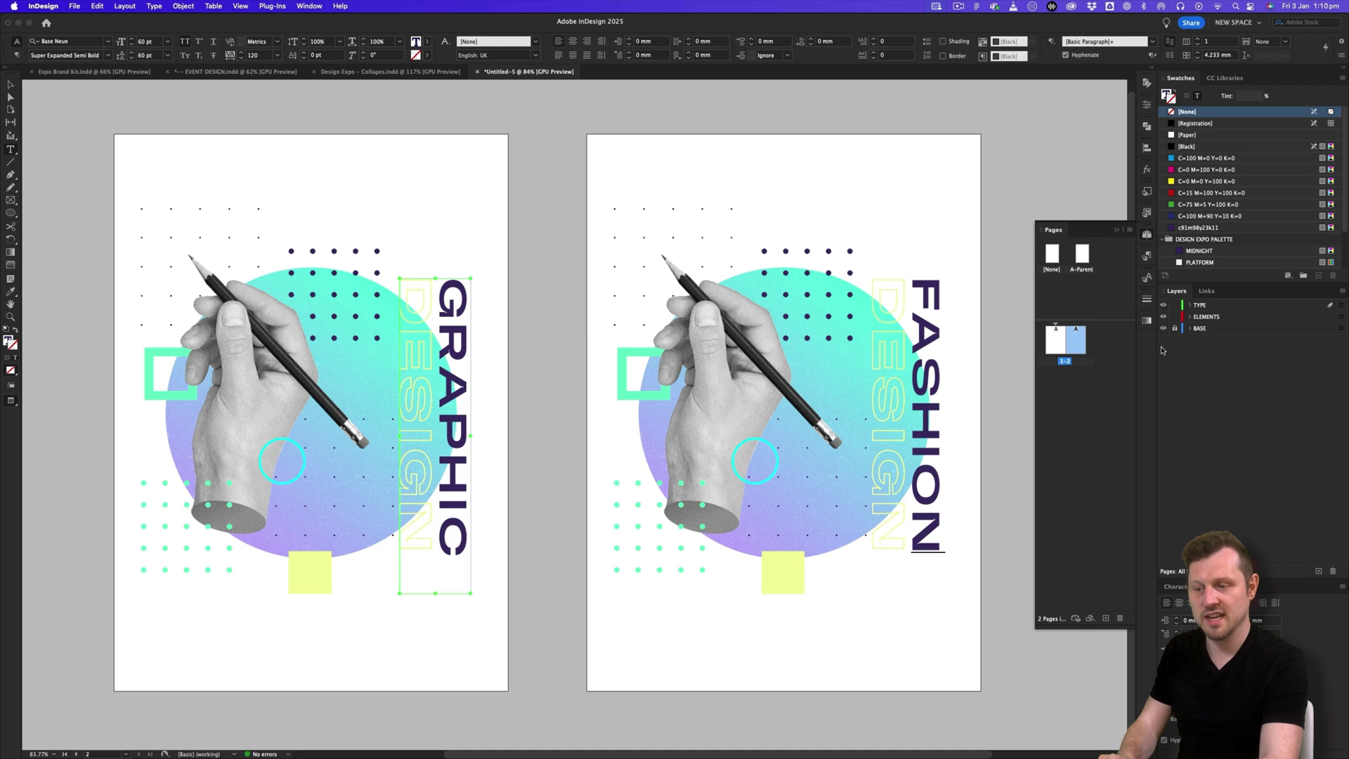
Lock the TYPE and ELEMENTS layers and unlock the BASE layer.
{"action": "left_click", "coordinate": [1174, 305]}
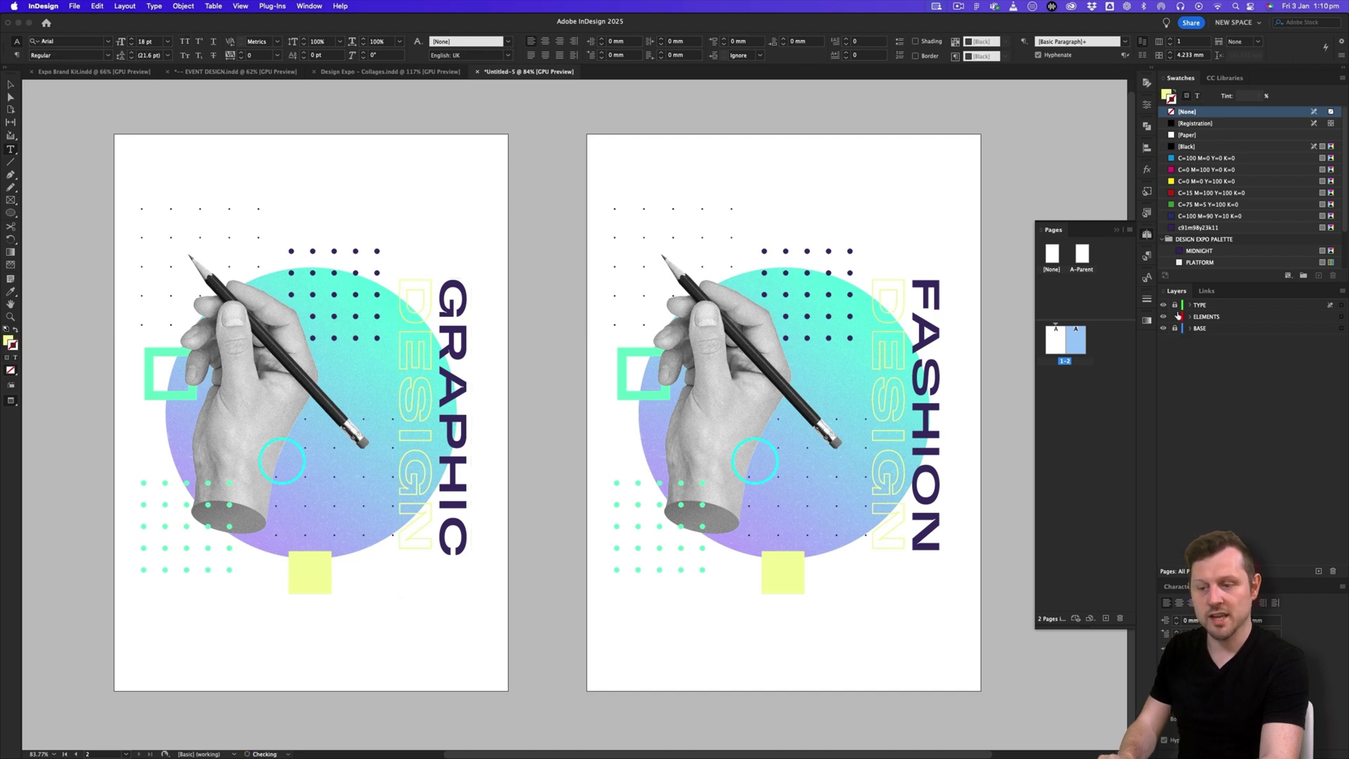
{"action": "key", "text": "v"}
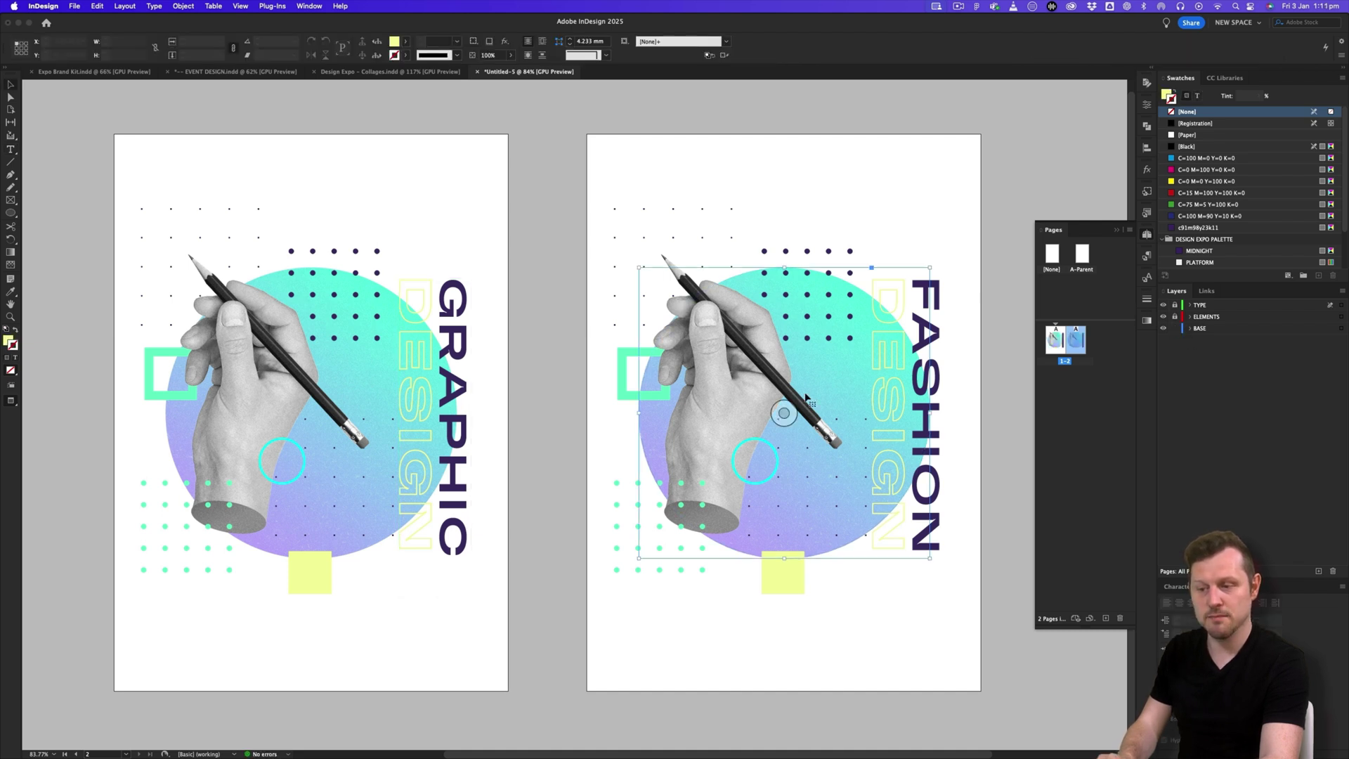
Convert the gradient circle behind the hand on page 2 to a rectangle shape.
{"action": "left_click", "coordinate": [829, 407]}
{"action": "left_click_drag", "start_coordinate": [774, 410], "coordinate": [717, 401]}
{"action": "left_click_drag", "start_coordinate": [594, 376], "coordinate": [542, 366]}
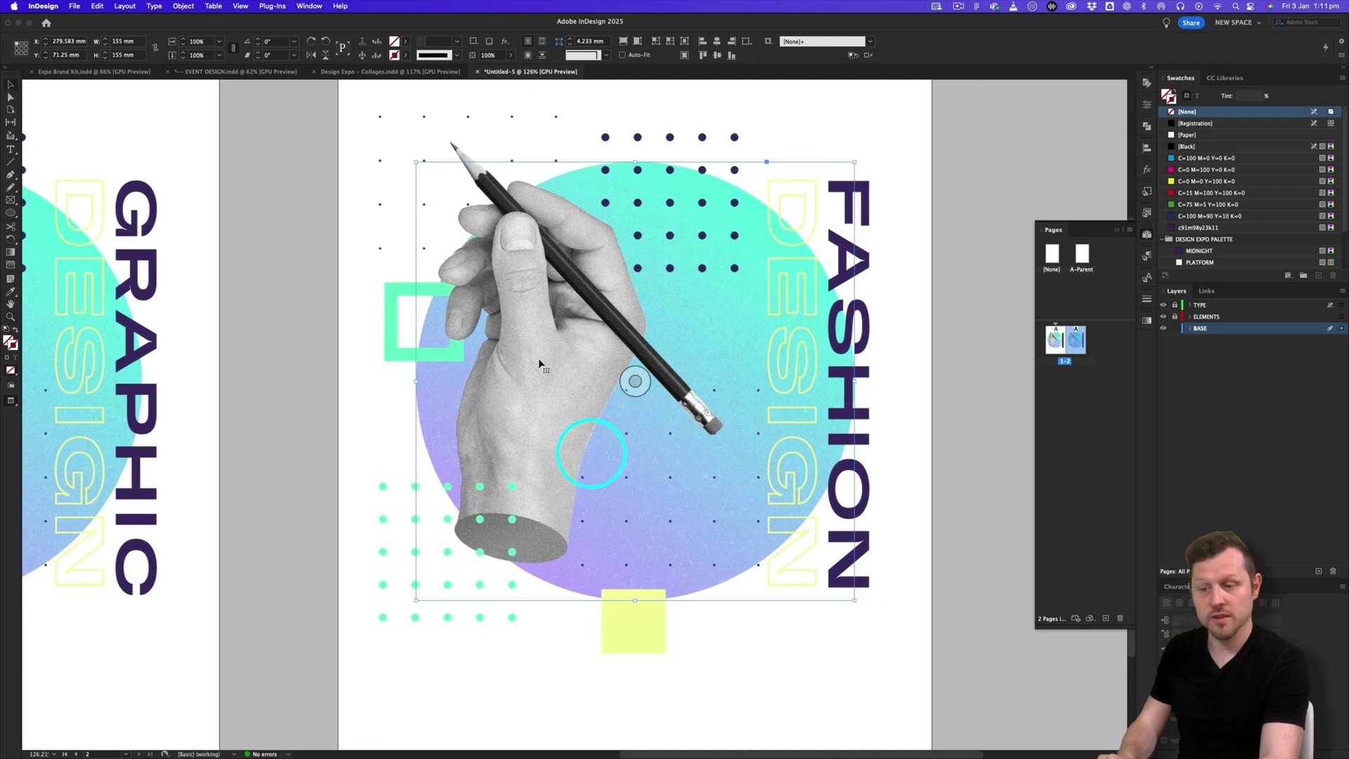
{"action": "left_click_drag", "start_coordinate": [733, 334], "coordinate": [690, 353]}
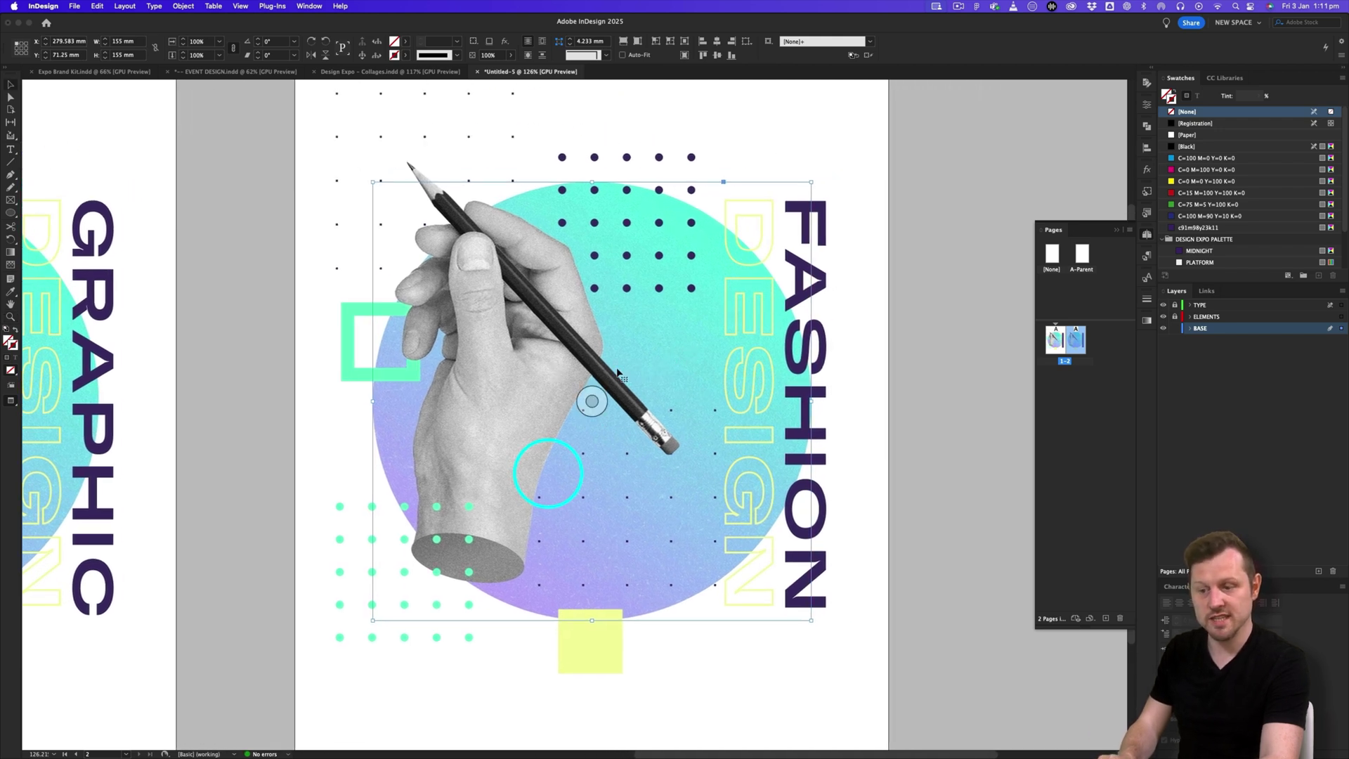
{"action": "left_click", "coordinate": [182, 6]}
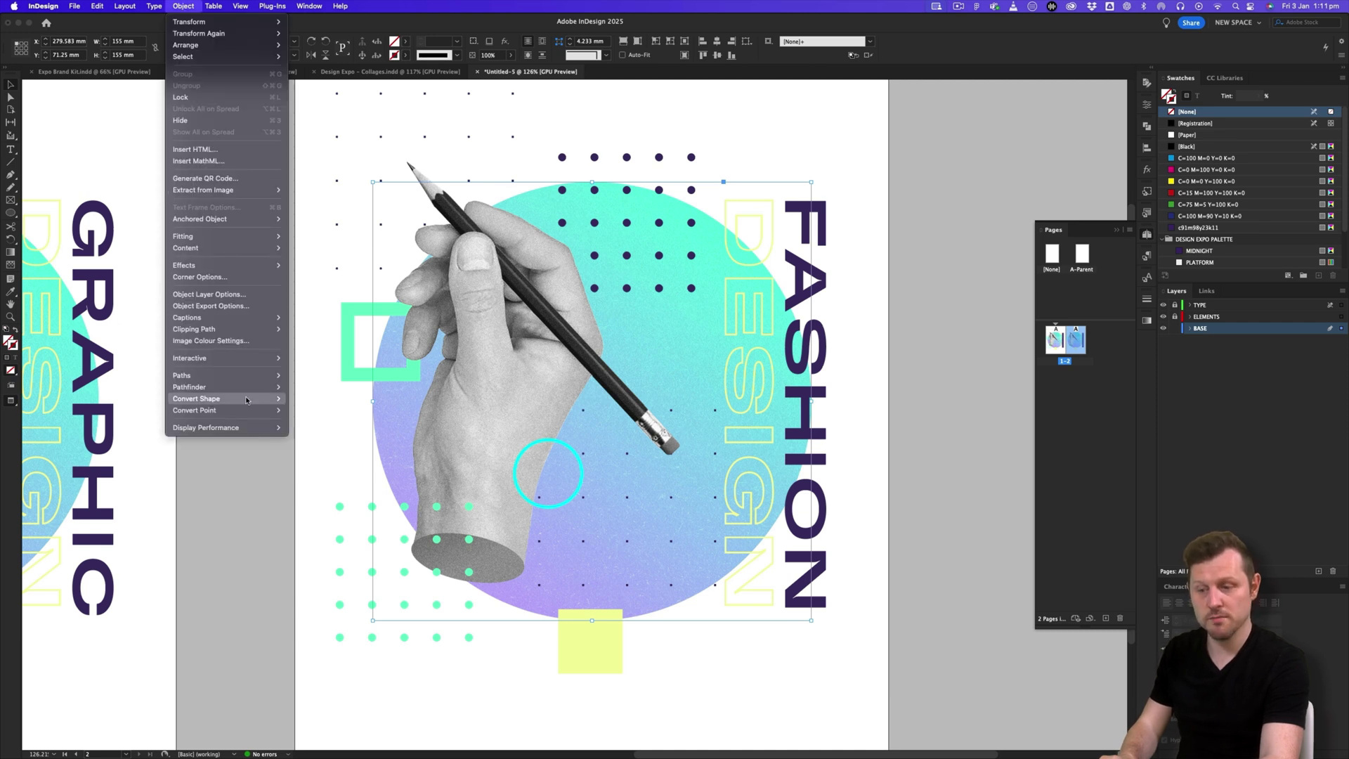
{"action": "mouse_move", "coordinate": [255, 400]}
{"action": "left_click", "coordinate": [334, 398]}
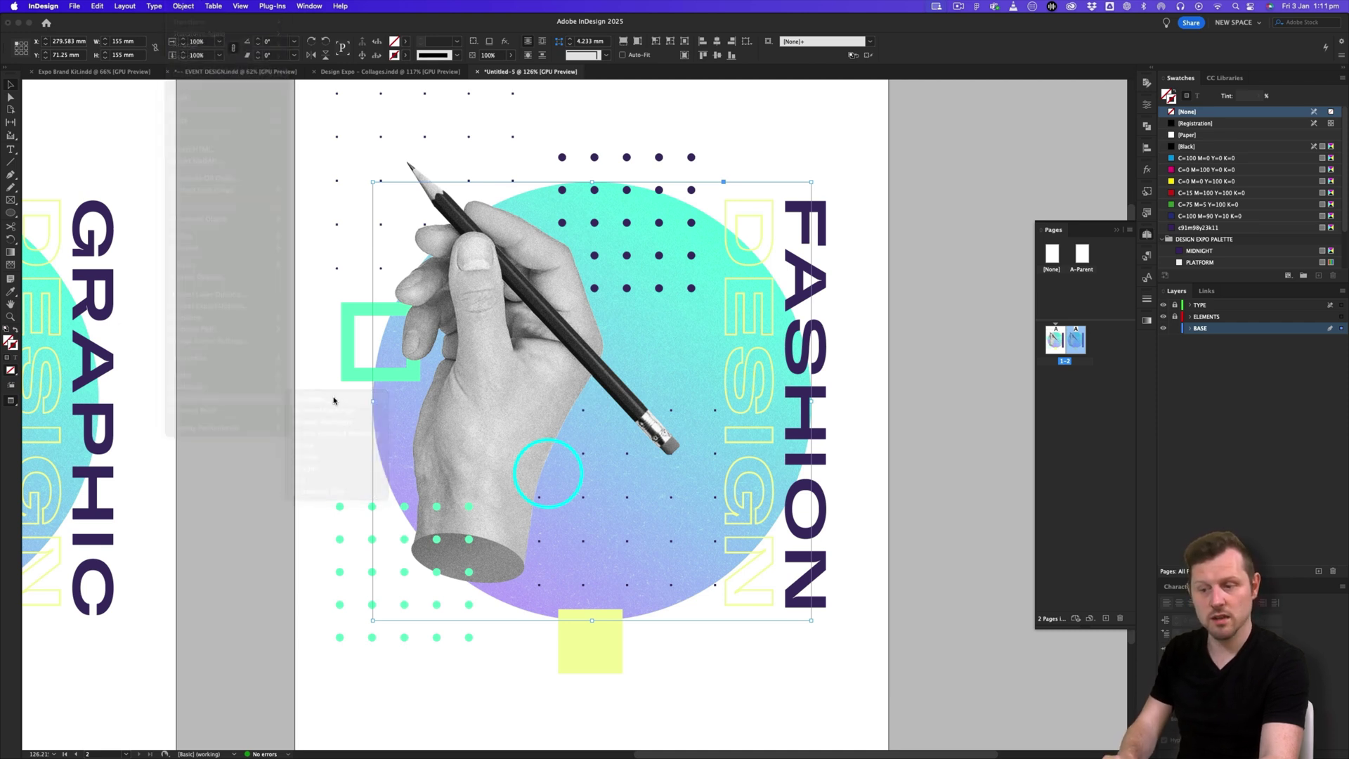
{"action": "left_click", "coordinate": [979, 160]}
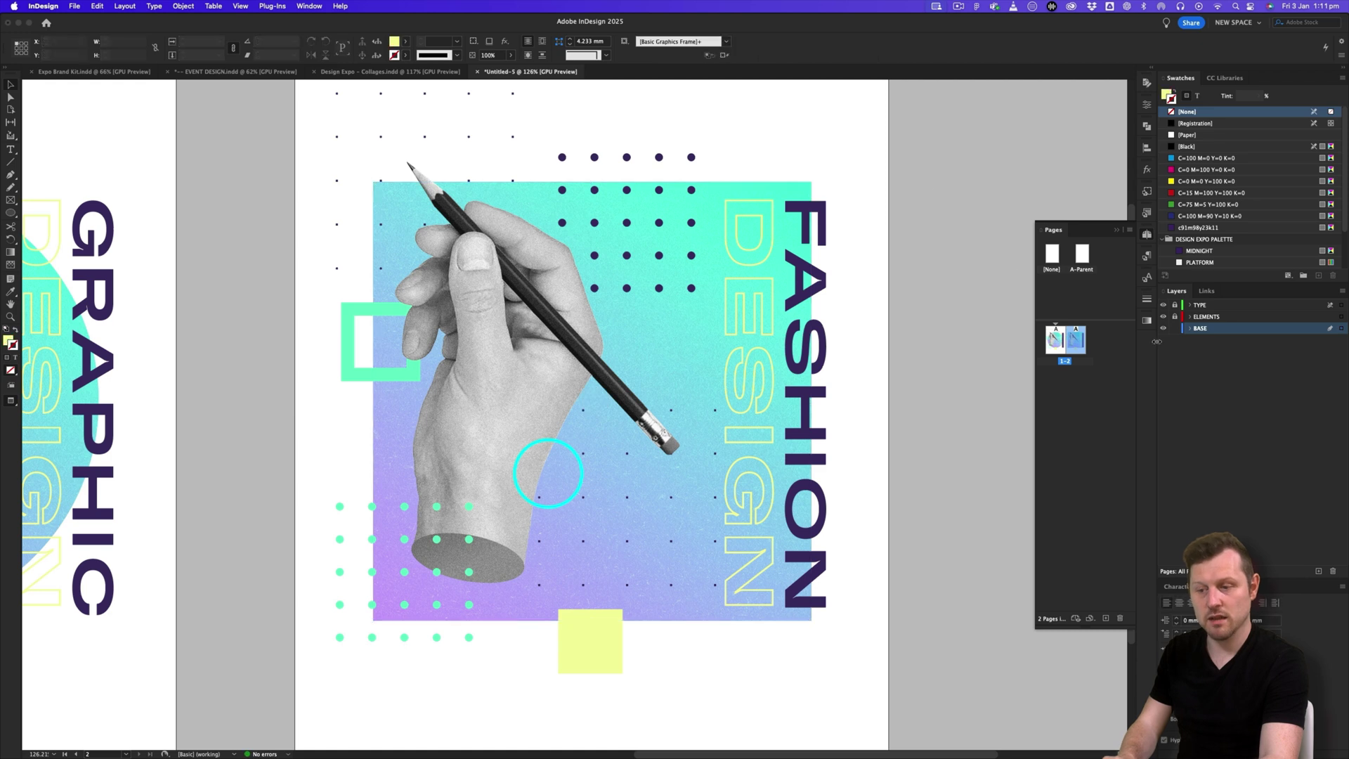
Unlock the ELEMENTS layer and select the hand-with-pencil image inside its group on page 2.
{"action": "left_click", "coordinate": [1175, 317]}
{"action": "scroll", "coordinate": [610, 330], "scroll_direction": "left", "scroll_amount": 3}
{"action": "left_click", "coordinate": [603, 309]}
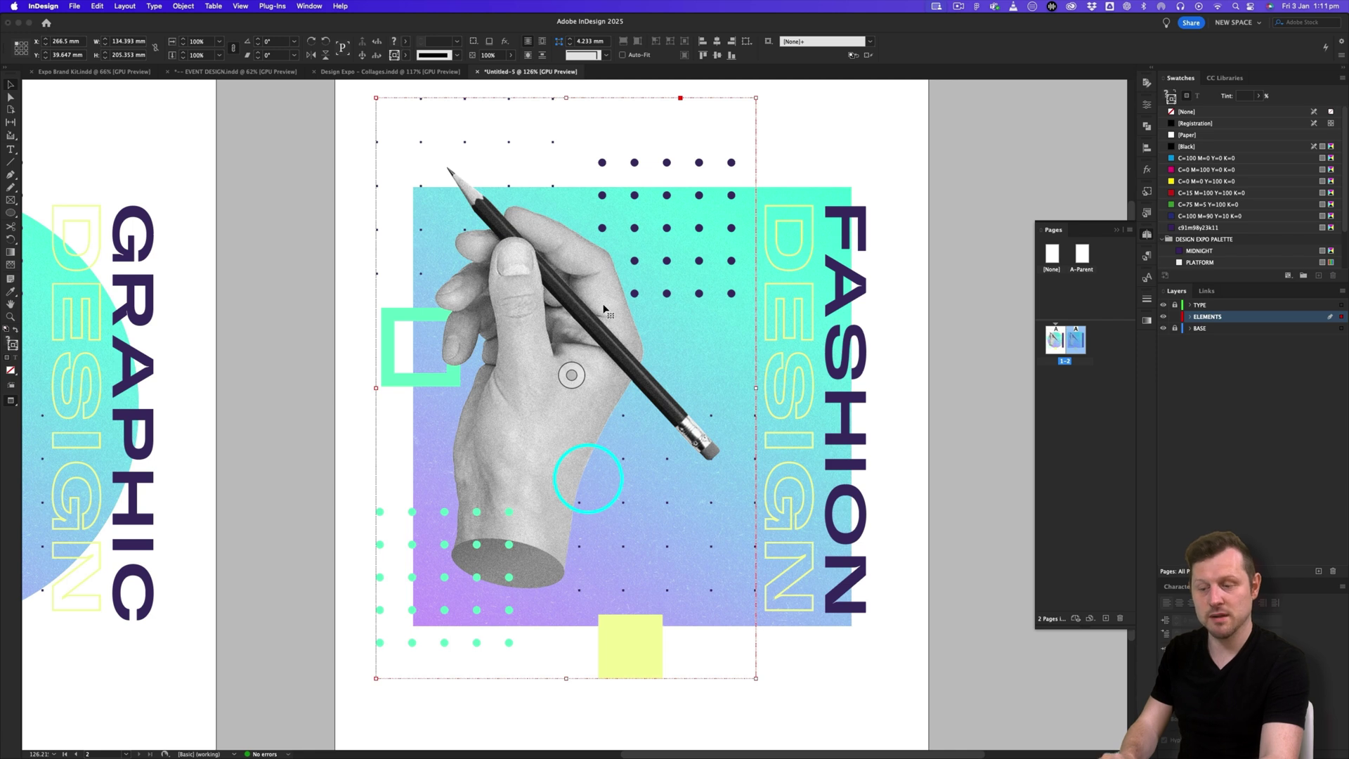
{"action": "double_click", "coordinate": [604, 309]}
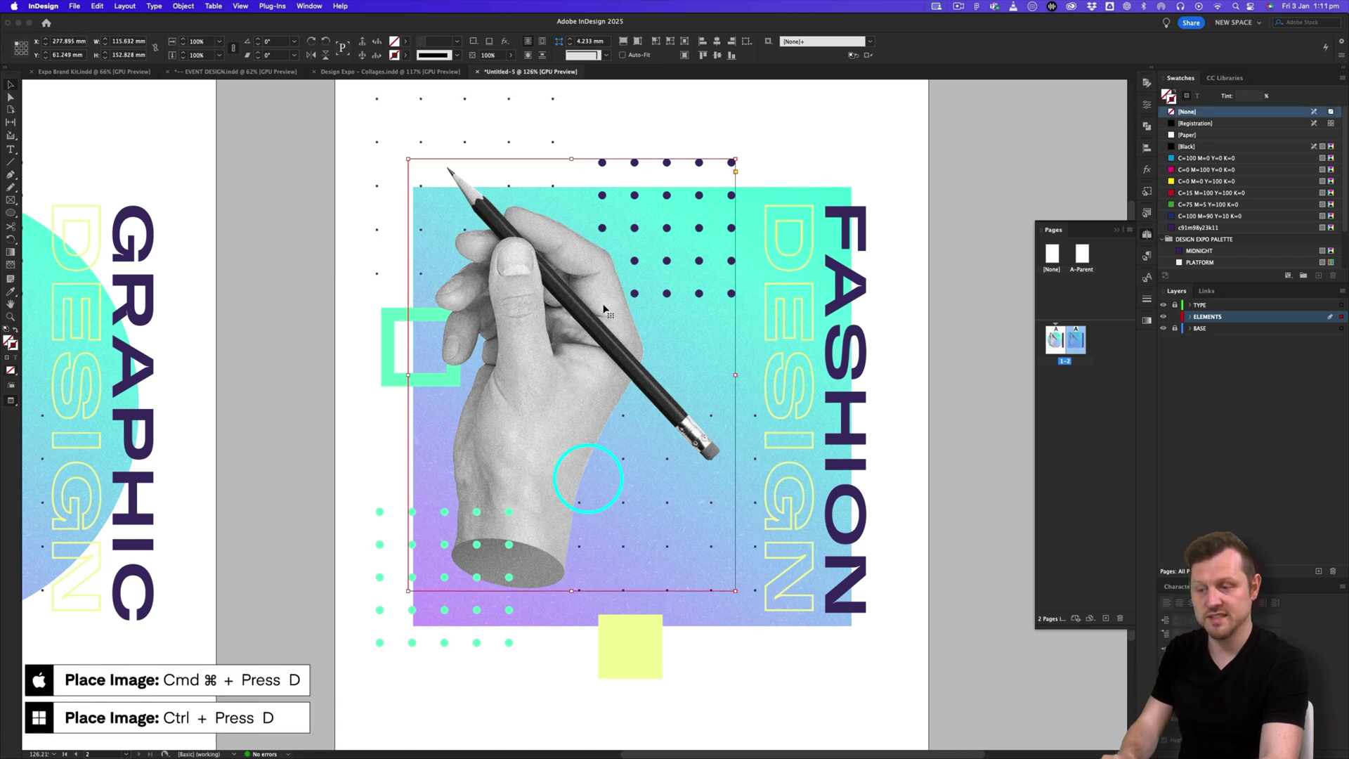
Replace the hand image on page 2 with Mannequin.psd from the 1 - MEDIA KIT assets, in 4 - Image Treatment > Objects.
{"action": "key", "text": "super+d"}
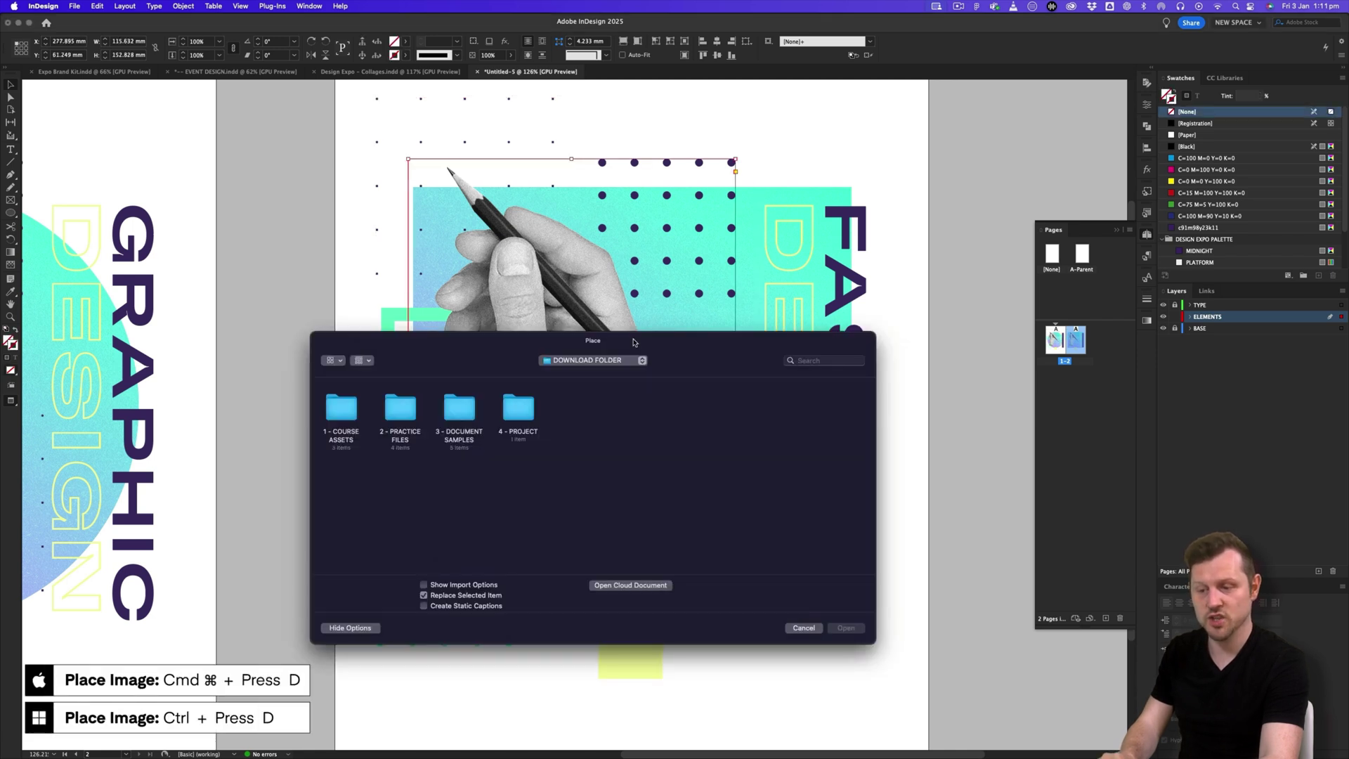
{"action": "double_click", "coordinate": [520, 410]}
{"action": "double_click", "coordinate": [330, 412]}
{"action": "double_click", "coordinate": [336, 411]}
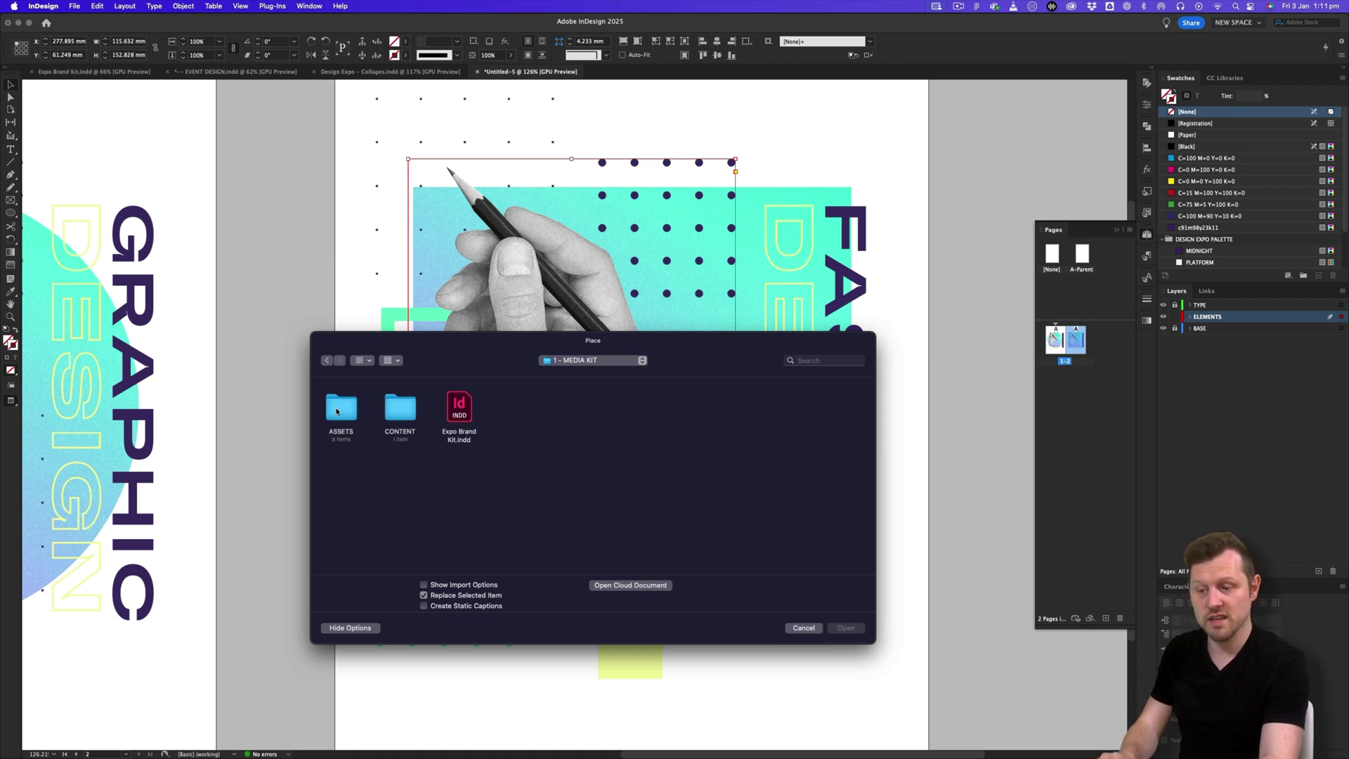
{"action": "double_click", "coordinate": [341, 410]}
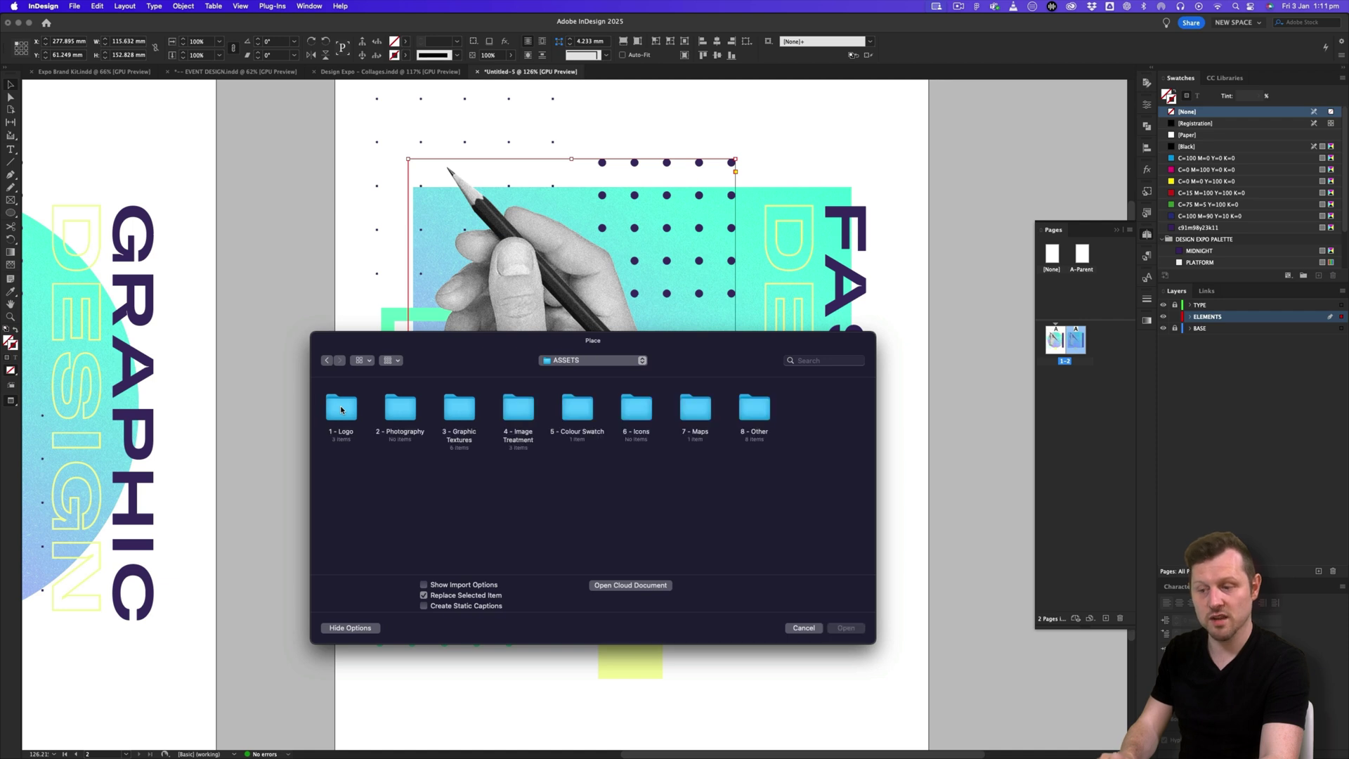
{"action": "double_click", "coordinate": [518, 411]}
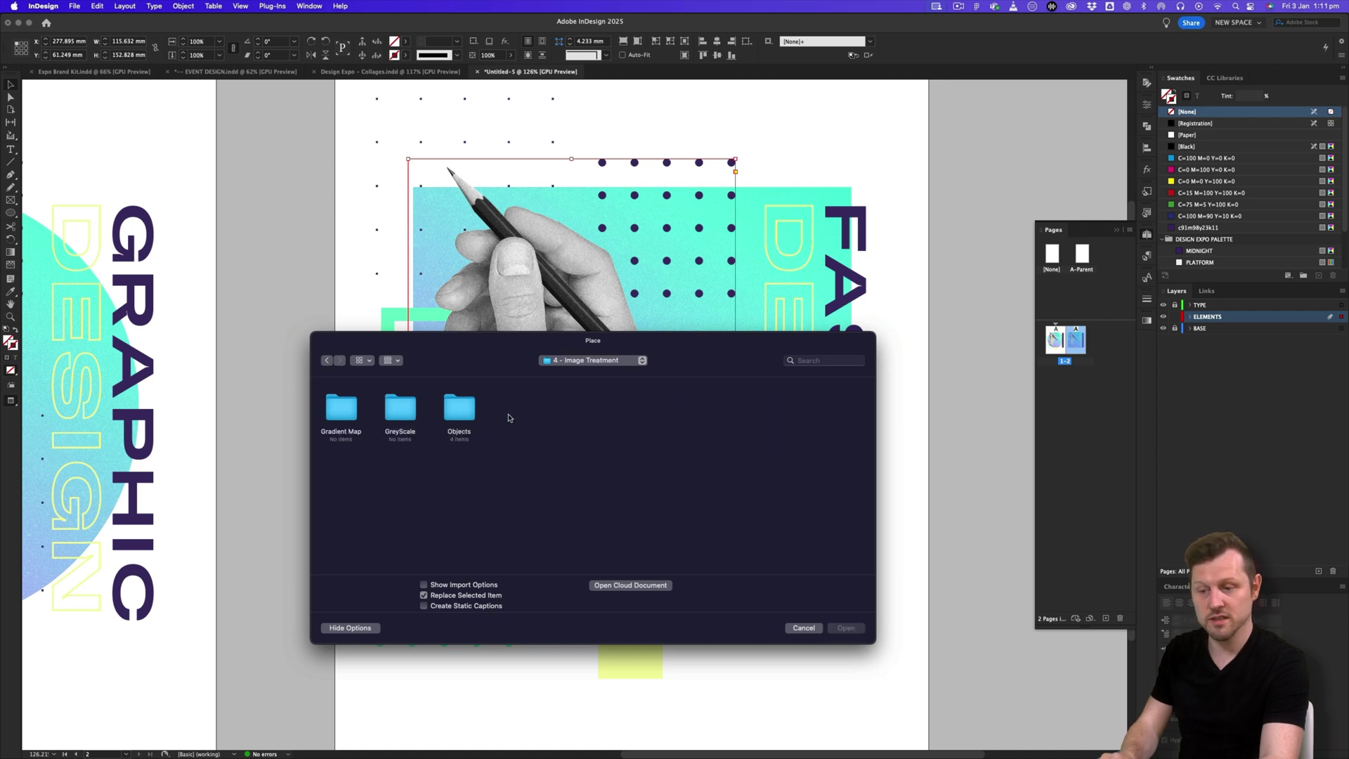
{"action": "double_click", "coordinate": [460, 409]}
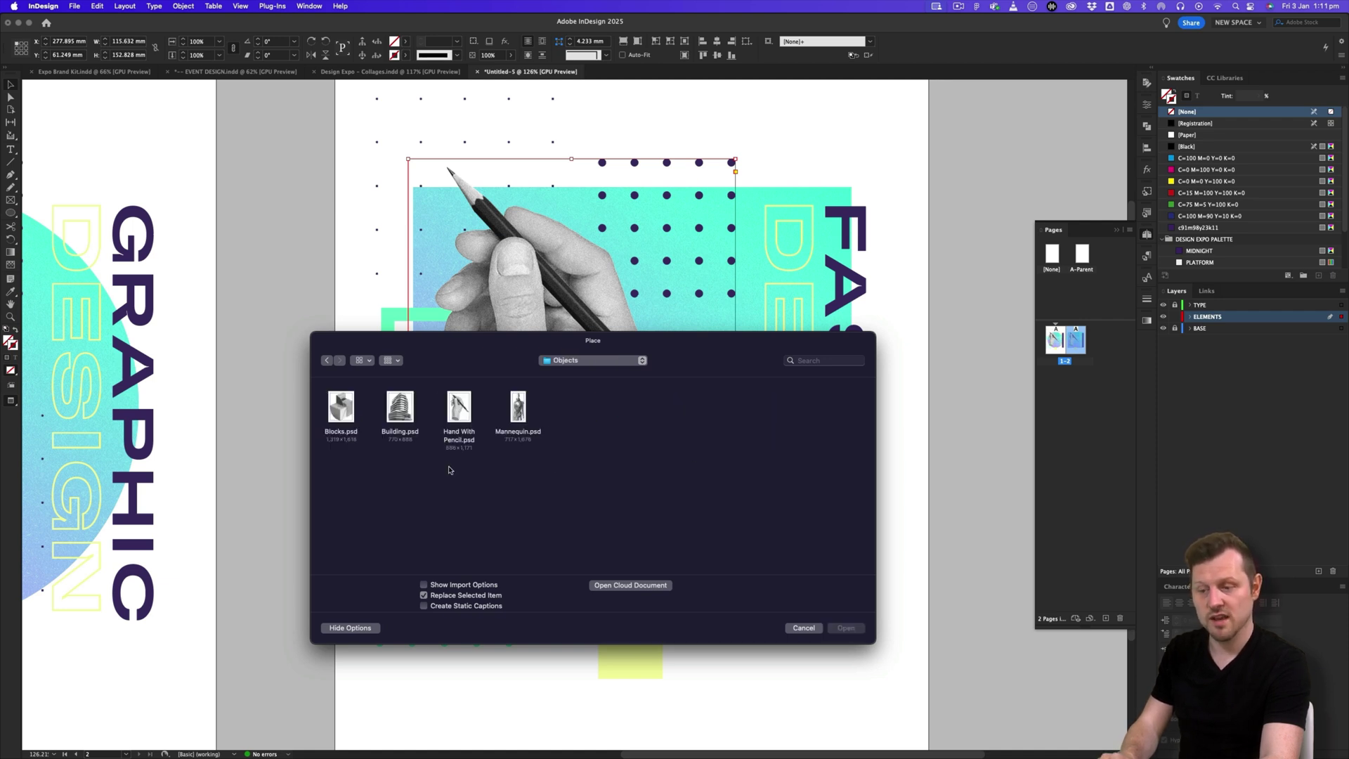
{"action": "left_click", "coordinate": [520, 431]}
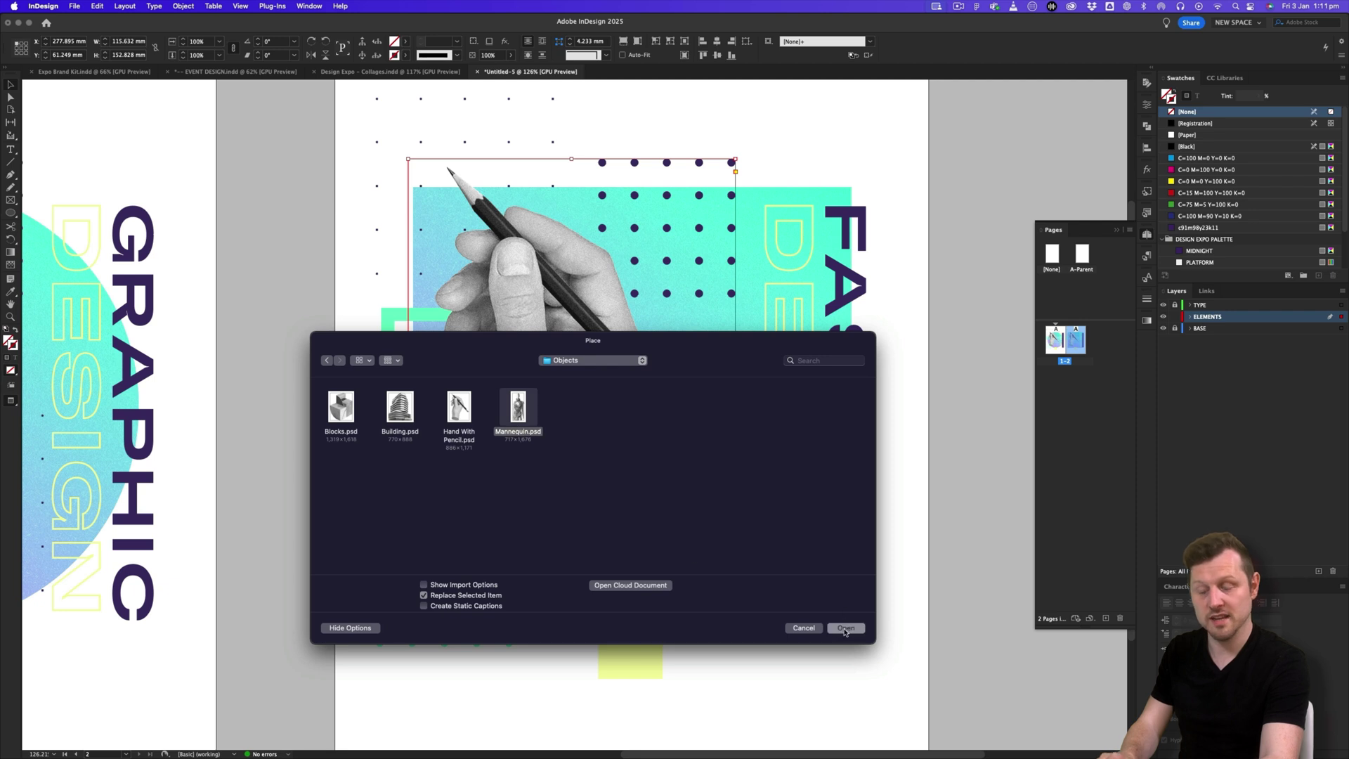
{"action": "left_click", "coordinate": [845, 628]}
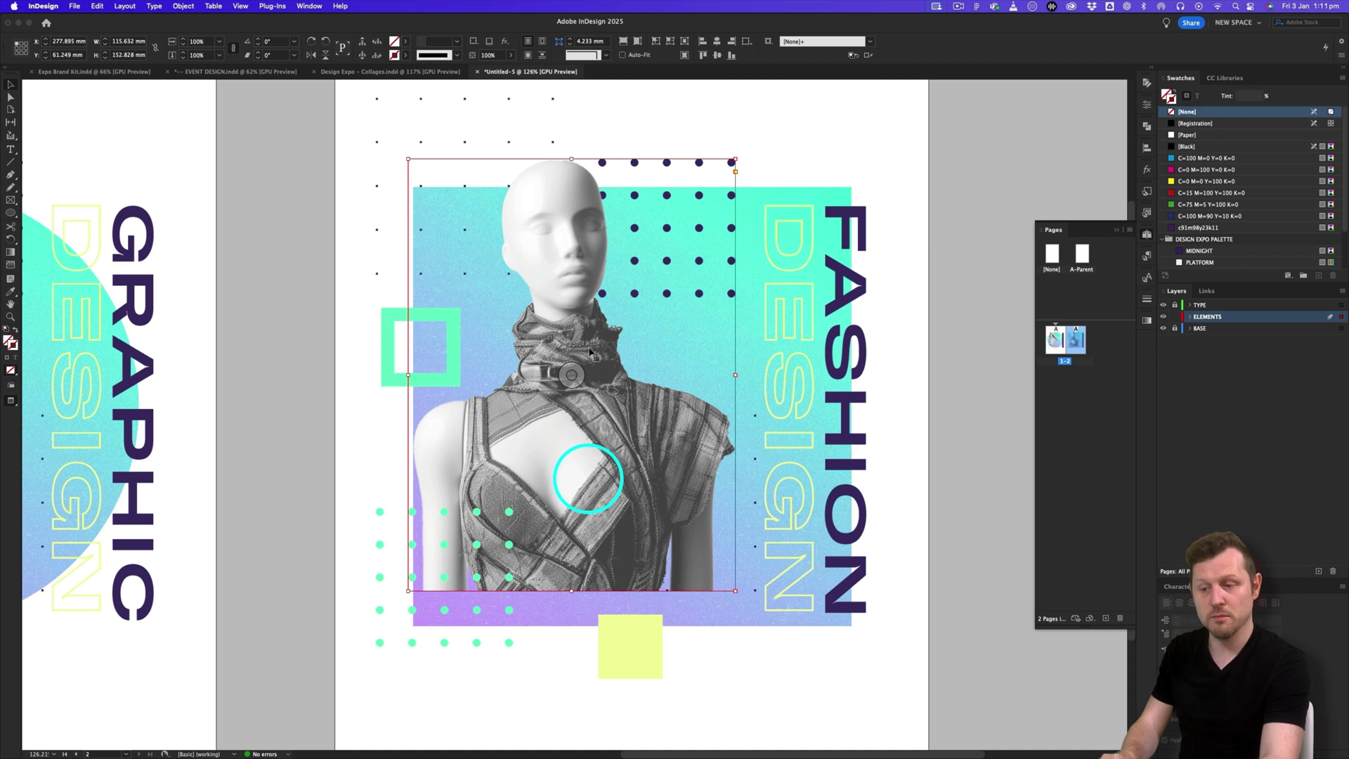
Extend the image frame to the mannequin's full height and scale the image down proportionally to about 81 by 189 mm.
{"action": "double_click", "coordinate": [571, 591]}
{"action": "scroll", "coordinate": [644, 418], "scroll_direction": "down", "scroll_amount": 1}
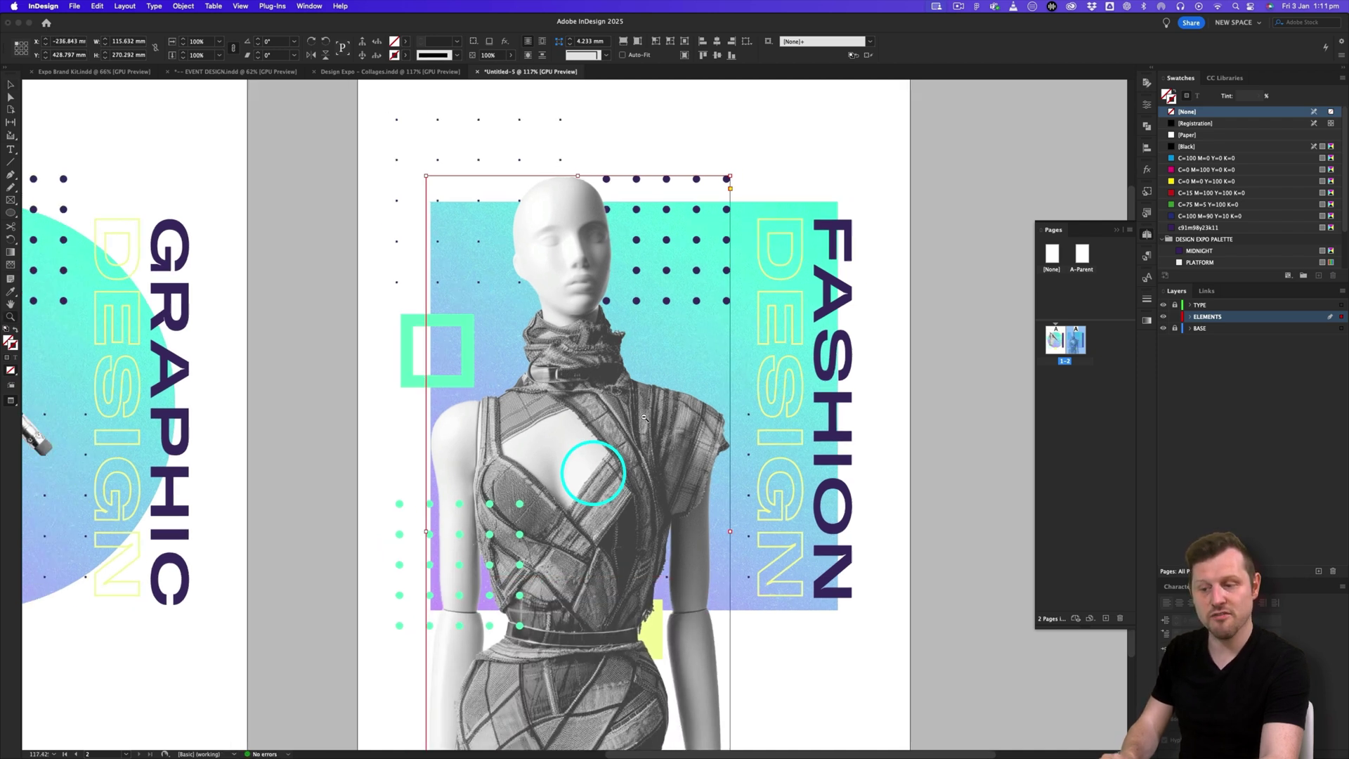
{"action": "scroll", "coordinate": [644, 418], "scroll_direction": "down", "scroll_amount": 2}
{"action": "scroll", "coordinate": [643, 408], "scroll_direction": "down", "scroll_amount": 1}
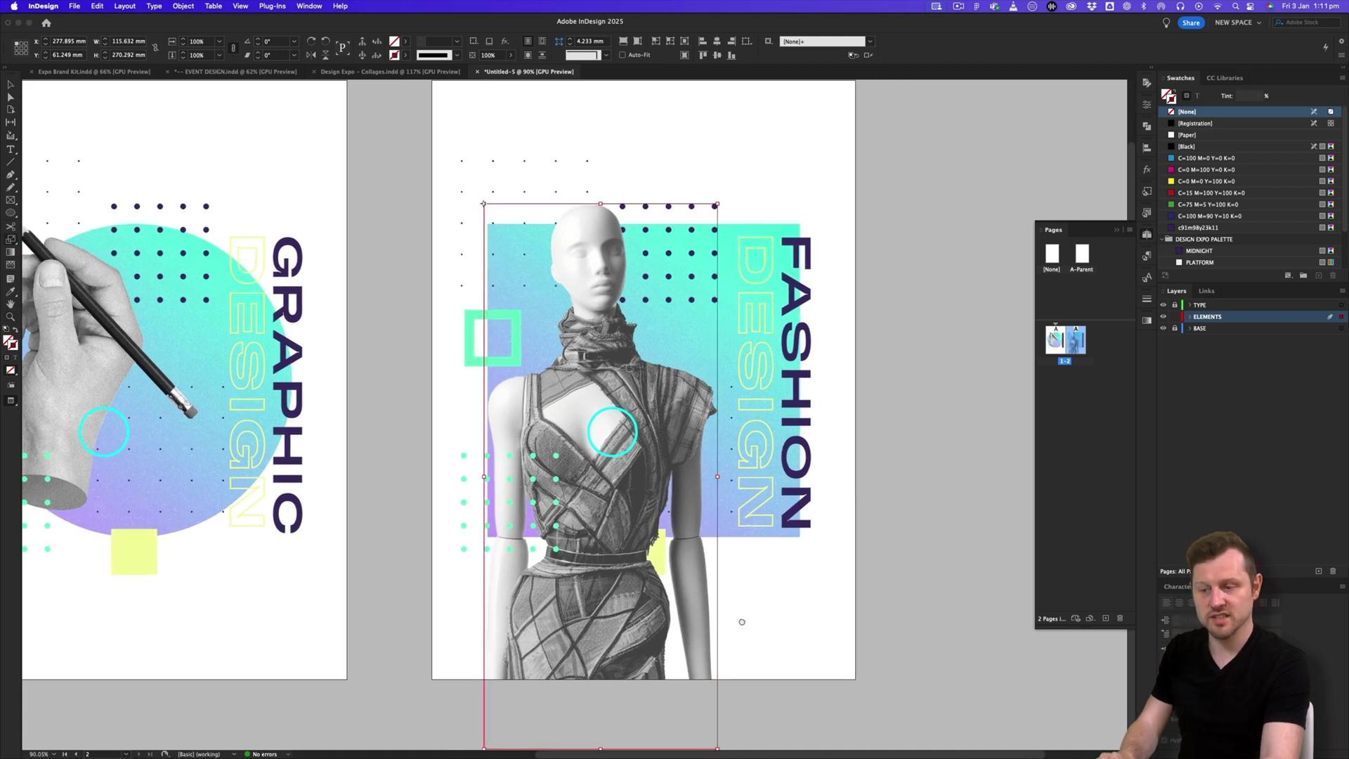
{"action": "scroll", "coordinate": [743, 572], "scroll_direction": "down", "scroll_amount": 1}
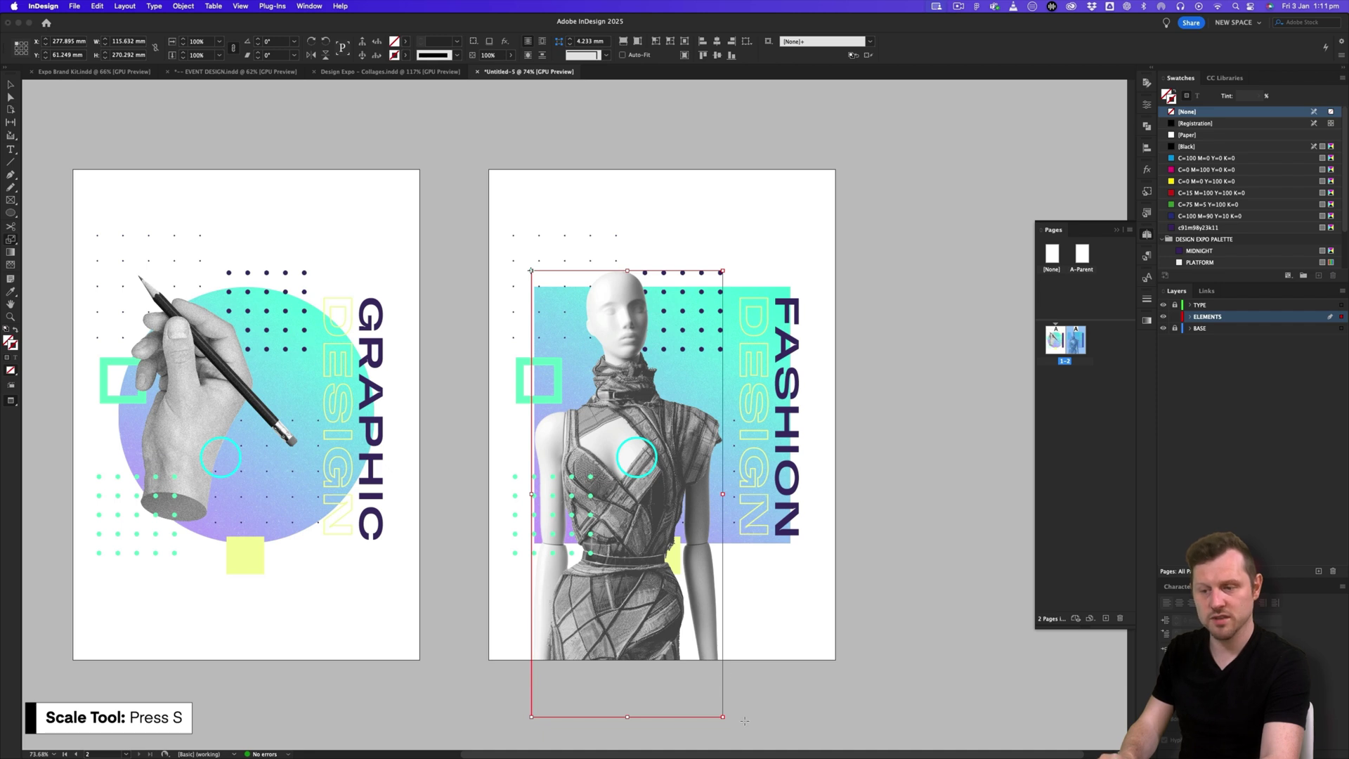
{"action": "left_click_drag", "start_coordinate": [745, 720], "coordinate": [668, 592]}
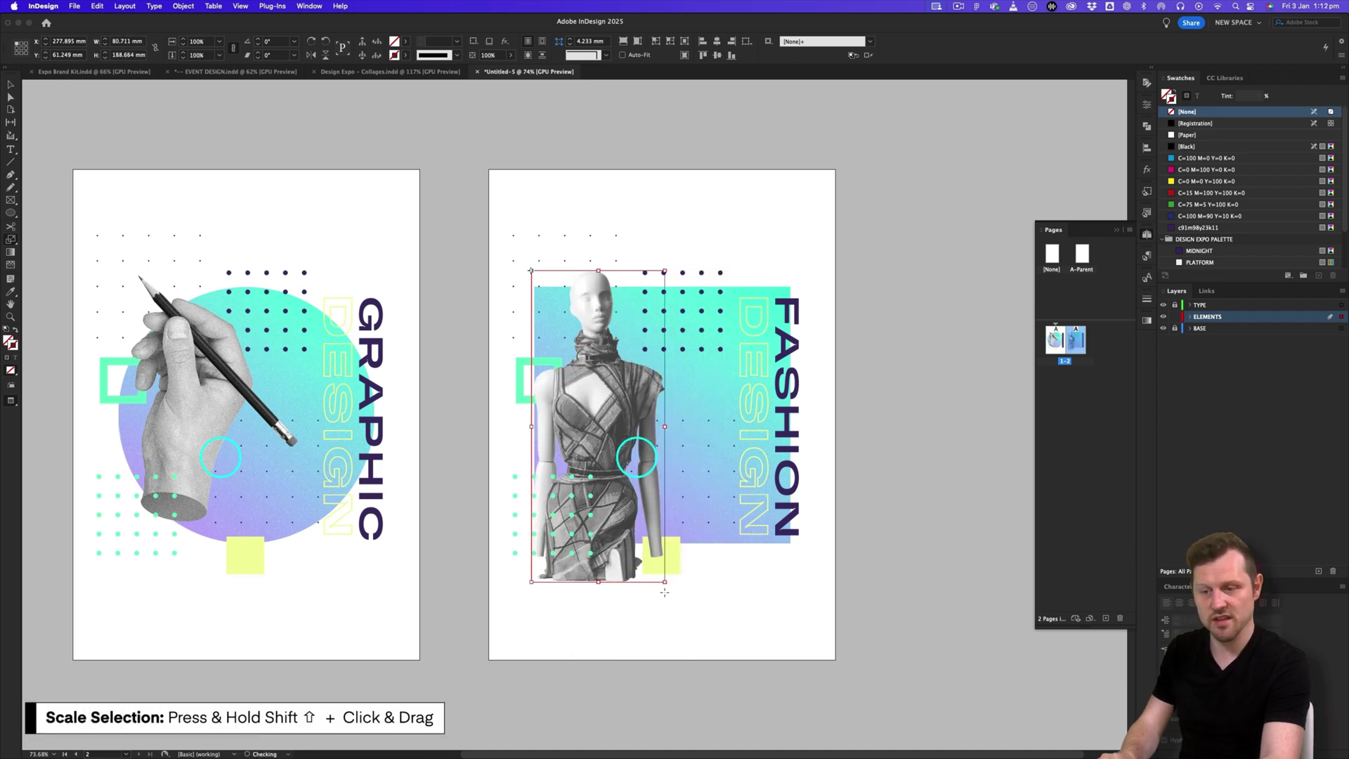
Crop the mannequin's frame from below up to the waist, leaving it about 120 mm high.
{"action": "key", "text": "v"}
{"action": "key", "text": "super+space"}
{"action": "left_click_drag", "start_coordinate": [606, 543], "coordinate": [632, 545]}
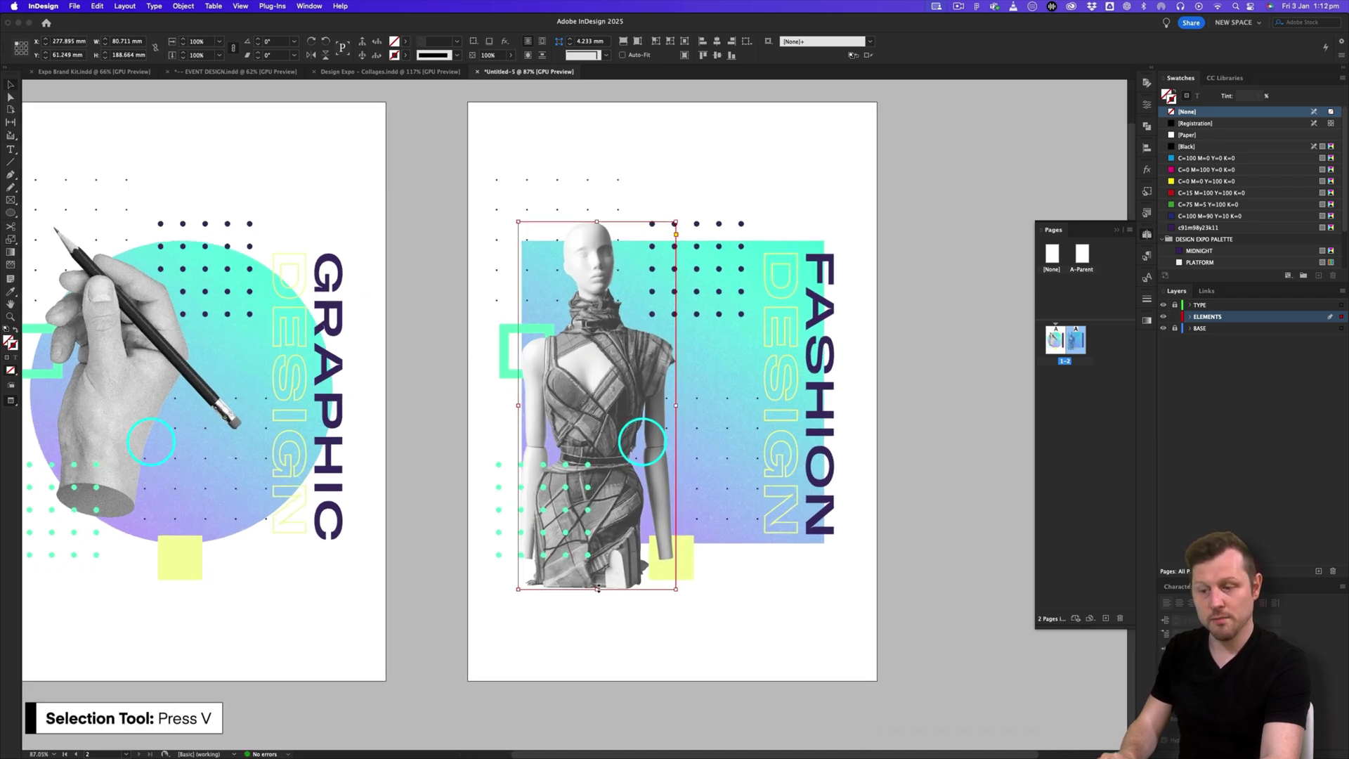
{"action": "left_click_drag", "start_coordinate": [596, 589], "coordinate": [614, 458]}
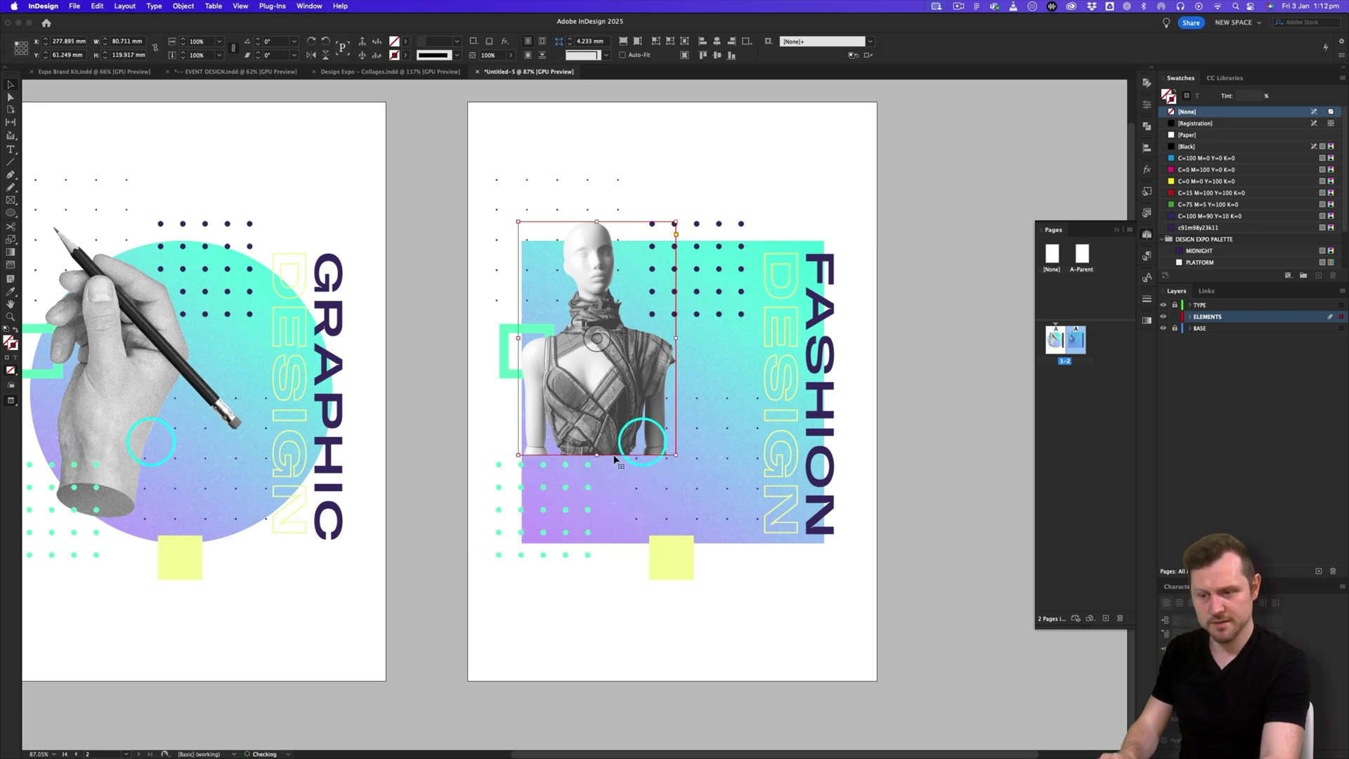
Shift the cropped mannequin right over the gradient rectangle and enlarge it proportionally to just over 98 mm wide.
{"action": "left_click_drag", "start_coordinate": [653, 366], "coordinate": [671, 363]}
{"action": "left_click_drag", "start_coordinate": [707, 467], "coordinate": [754, 513]}
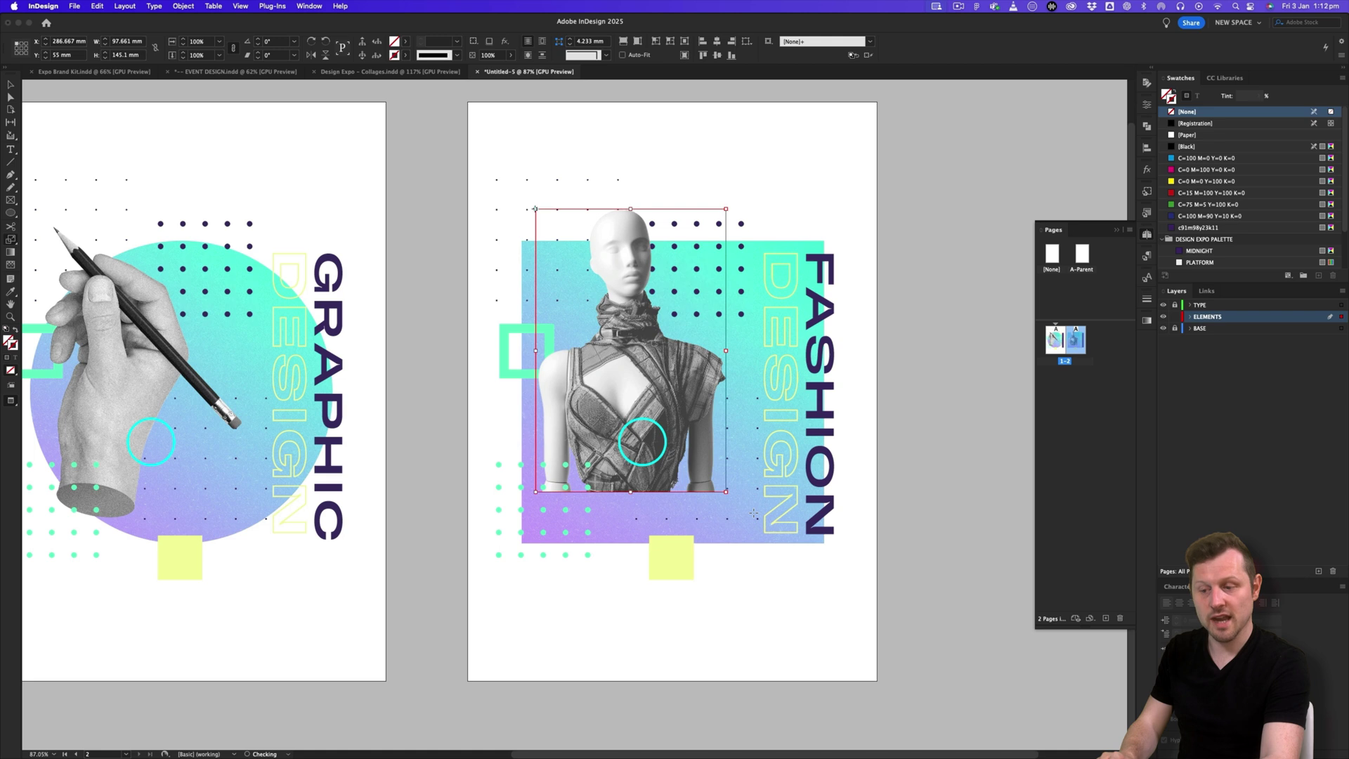
{"action": "key", "text": "Right"}
{"action": "key", "text": "Right"}
{"action": "key", "text": "Right"}
{"action": "key", "text": "Right"}
{"action": "key", "text": "Right"}
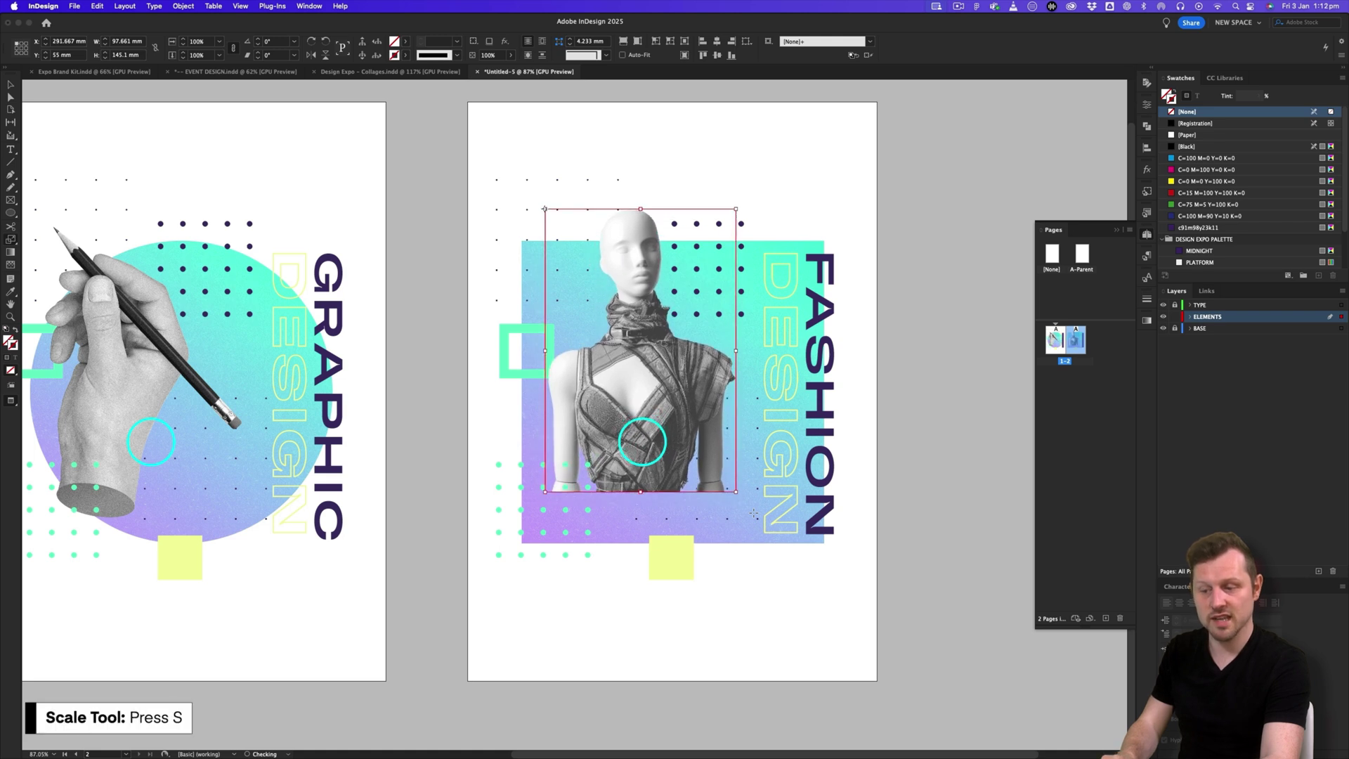
{"action": "key", "text": "shift+Left"}
{"action": "left_click_drag", "start_coordinate": [742, 509], "coordinate": [753, 523]}
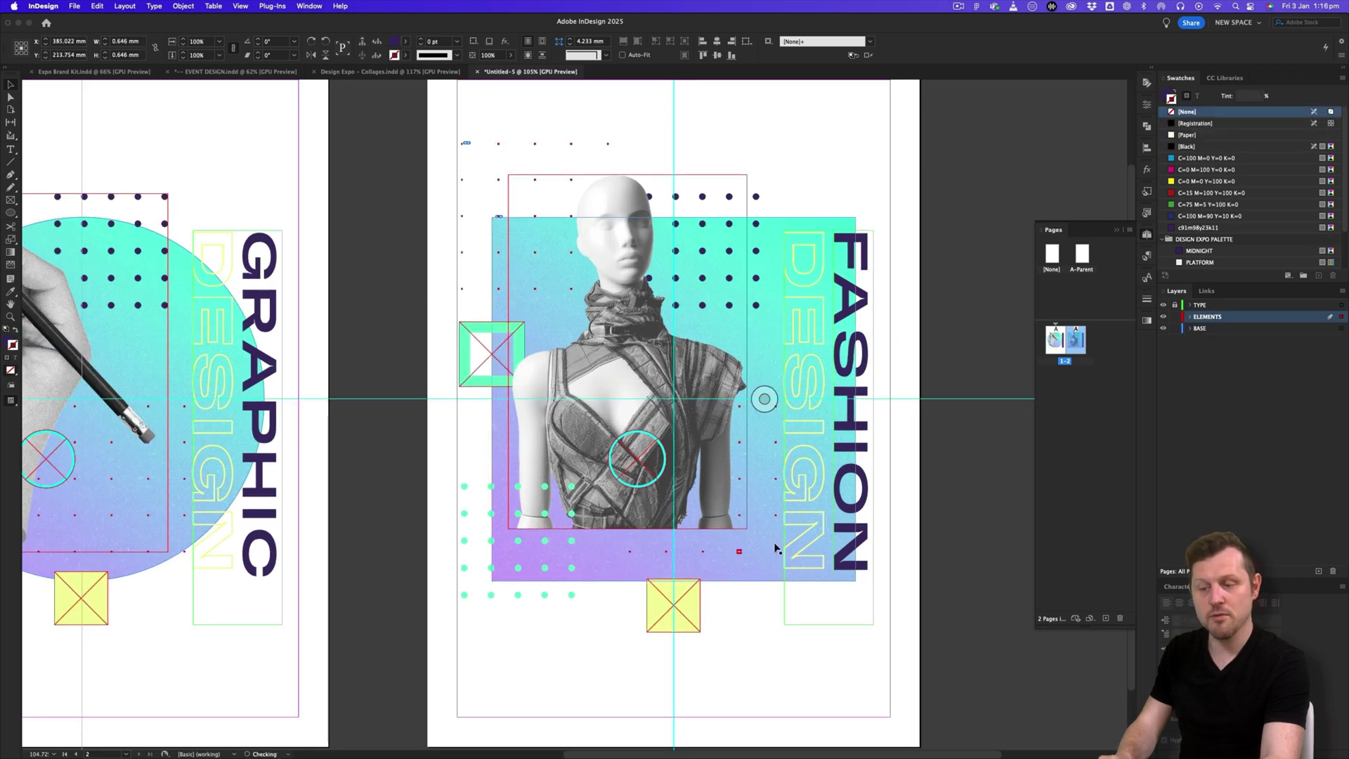
Tighten the page 2 layout by shifting the FASHION DESIGN text and solid square left and moving the ring up to the mannequin's shoulder.
{"action": "key", "text": "w"}
{"action": "left_click", "coordinate": [847, 239]}
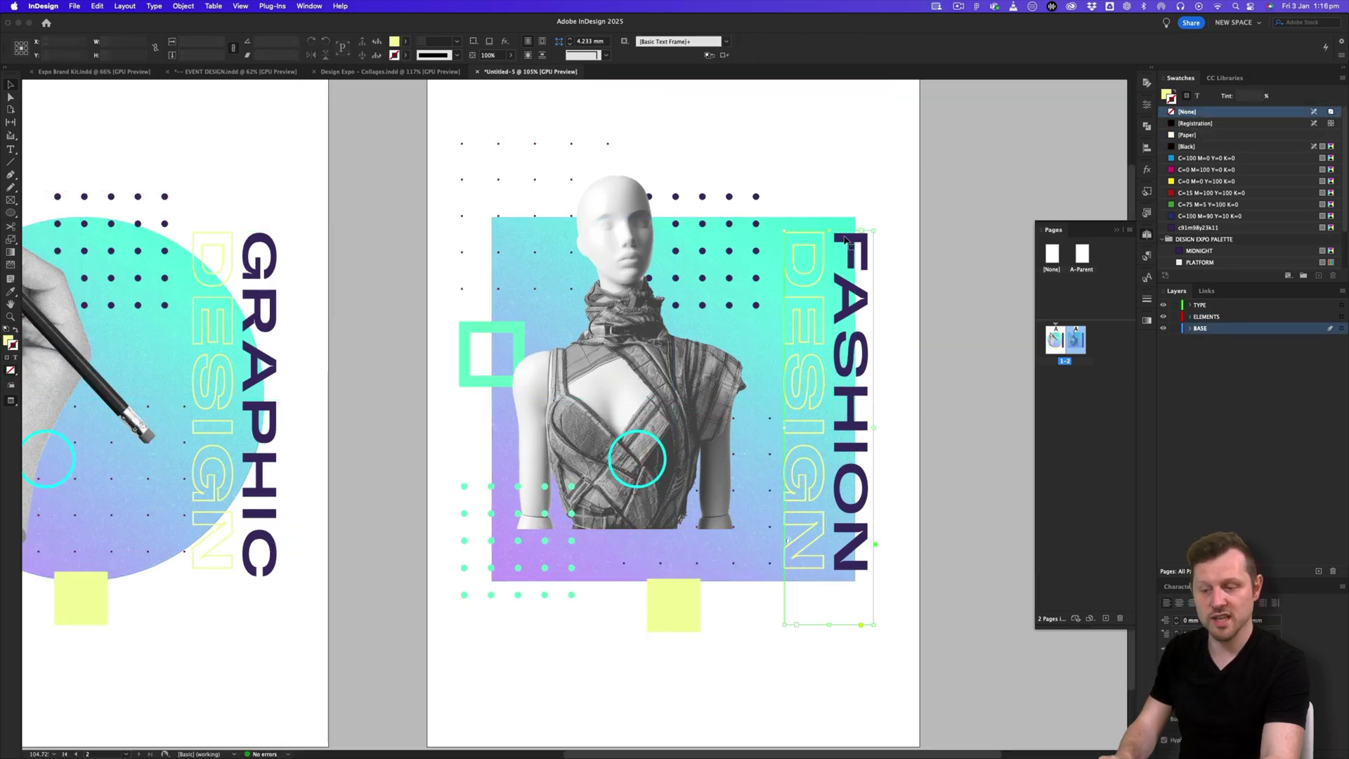
{"action": "right_click", "coordinate": [760, 202]}
{"action": "left_click", "coordinate": [805, 359]}
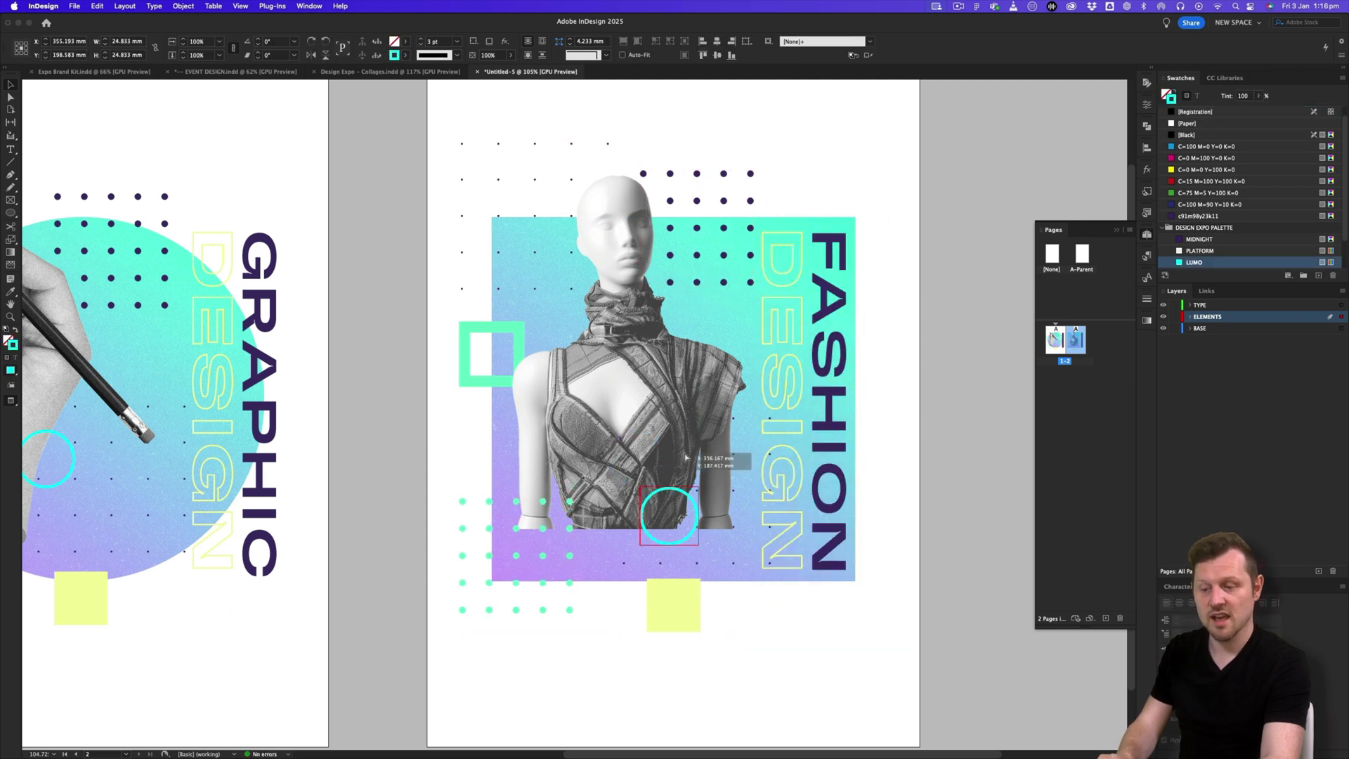
{"action": "left_click_drag", "start_coordinate": [685, 458], "coordinate": [694, 328]}
{"action": "left_click_drag", "start_coordinate": [683, 616], "coordinate": [656, 617]}
Scale the mannequin down slightly and raise the solid square and the dark dot grid on page 2.
{"action": "left_click", "coordinate": [627, 352]}
{"action": "left_click_drag", "start_coordinate": [746, 529], "coordinate": [726, 515]}
{"action": "left_click_drag", "start_coordinate": [650, 612], "coordinate": [655, 596]}
{"action": "left_click", "coordinate": [734, 194]}
{"action": "left_click_drag", "start_coordinate": [734, 194], "coordinate": [728, 176]}
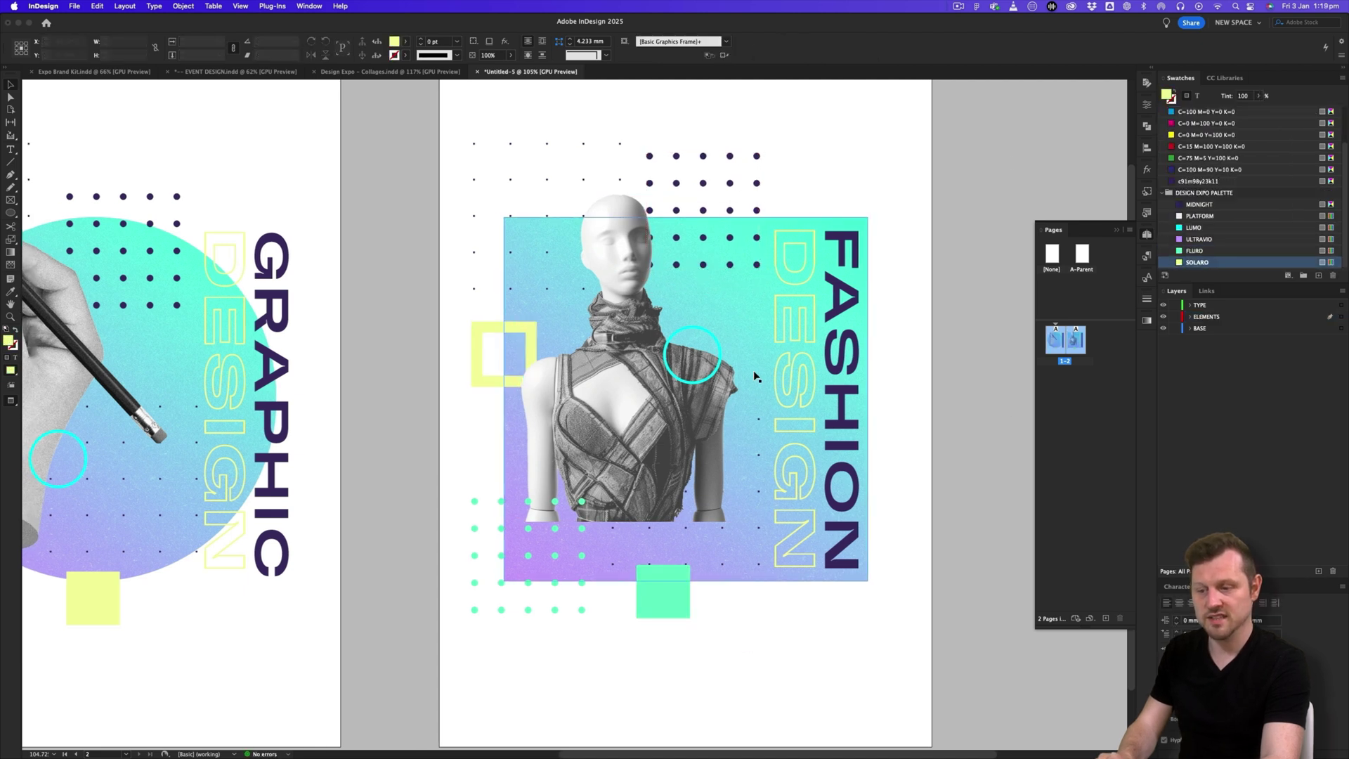
Review all the finished collages in Design Expo – Collages.indd, including the speaker and attendee pages, as layout reference.
{"action": "left_click", "coordinate": [393, 72]}
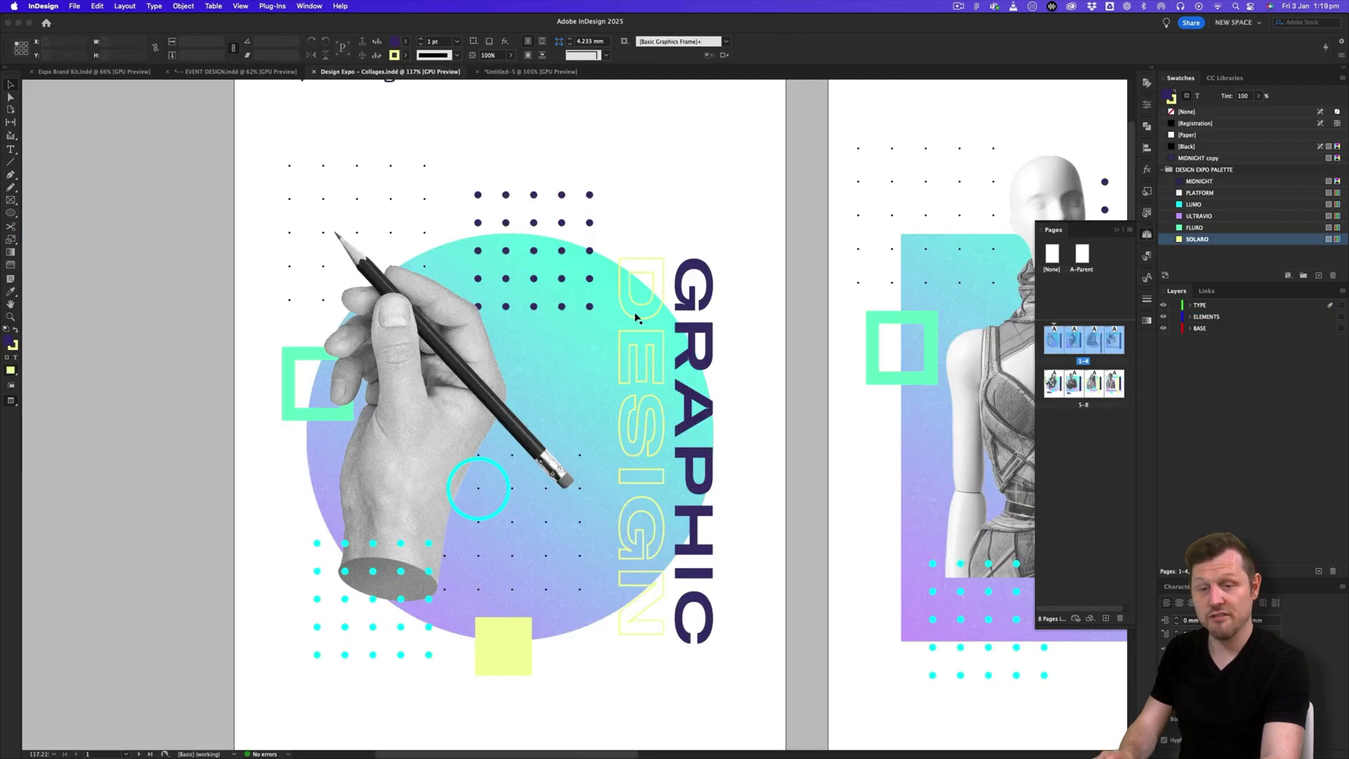
{"action": "left_click_drag", "start_coordinate": [683, 292], "coordinate": [559, 325]}
{"action": "left_click_drag", "start_coordinate": [891, 578], "coordinate": [611, 232]}
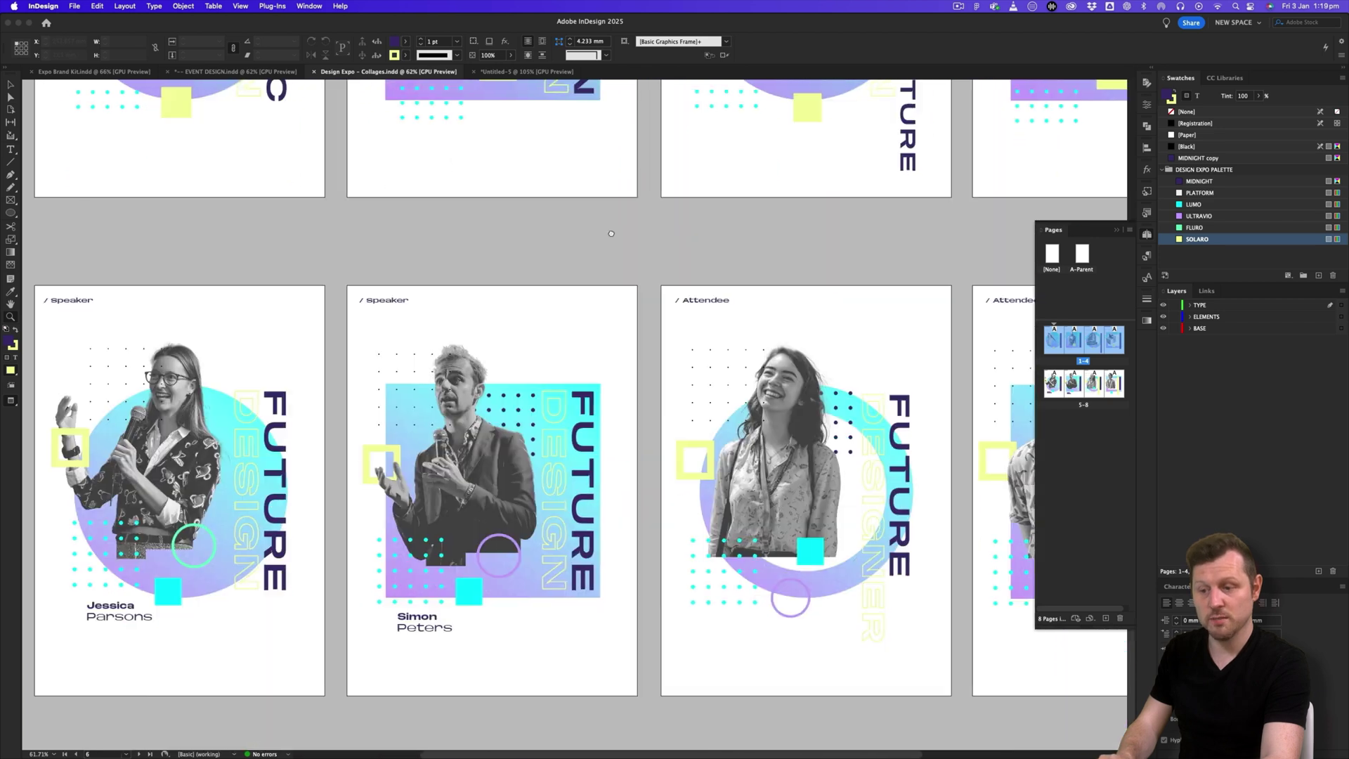
{"action": "left_click", "coordinate": [1120, 231]}
{"action": "left_click_drag", "start_coordinate": [729, 497], "coordinate": [626, 409]}
{"action": "left_click_drag", "start_coordinate": [661, 331], "coordinate": [670, 427]}
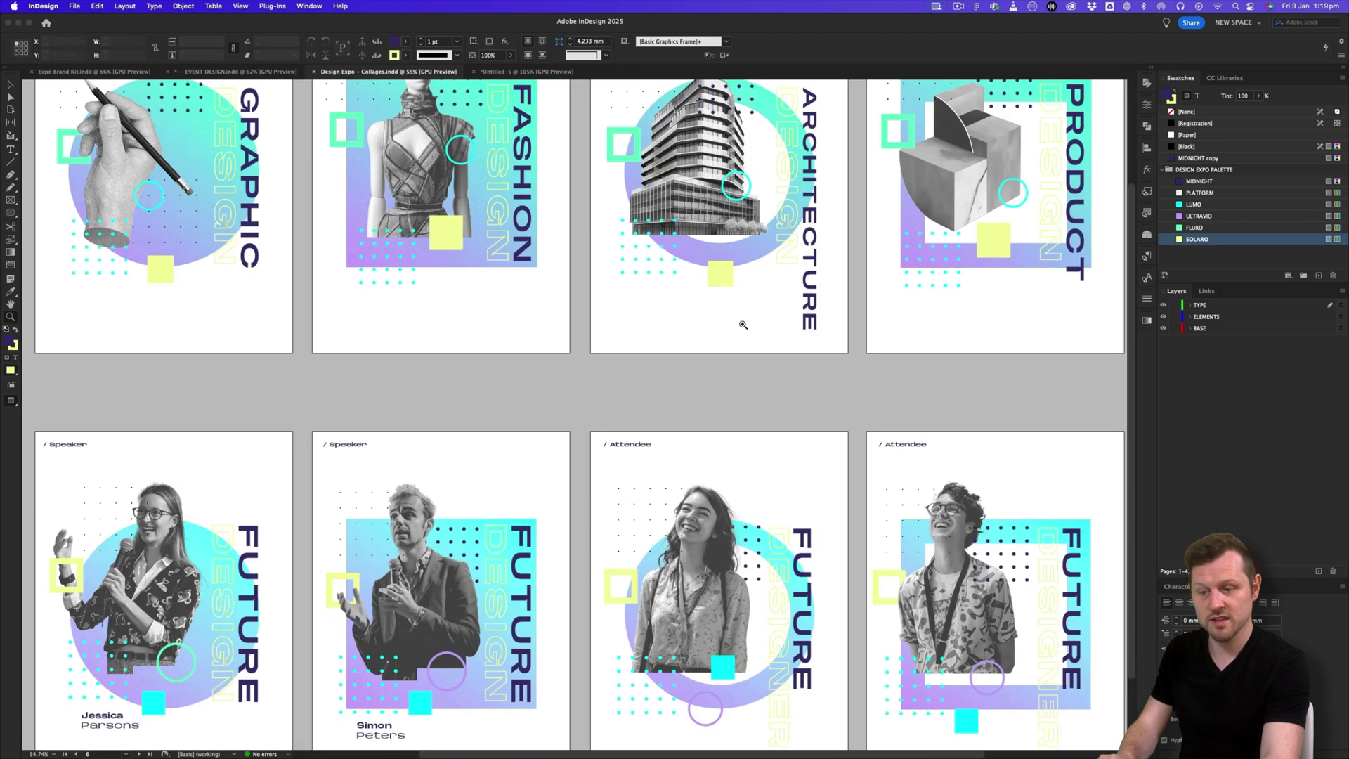
{"action": "left_click_drag", "start_coordinate": [744, 326], "coordinate": [702, 355]}
{"action": "key", "text": "v"}
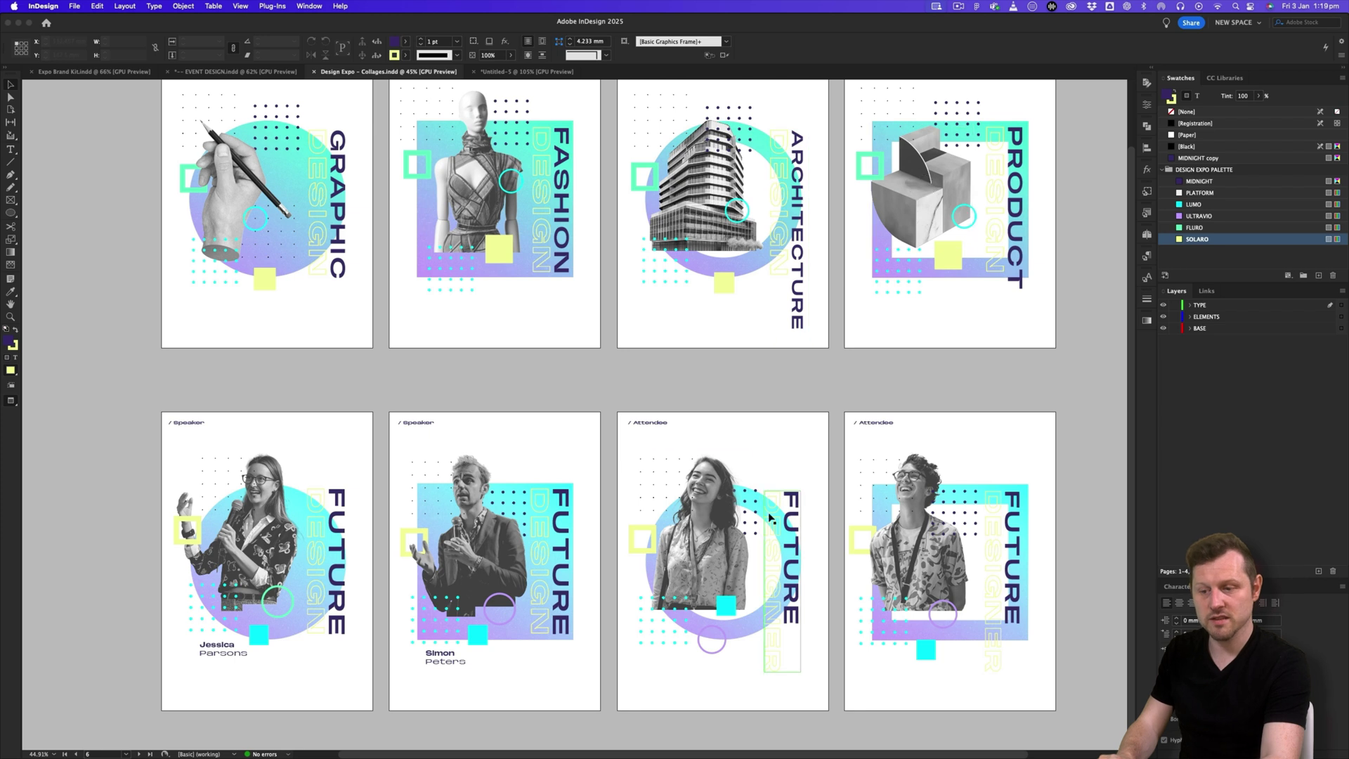
Return to the Untitled-5 document and add two new blank pages after the GRAPHIC and FASHION spread.
{"action": "left_click", "coordinate": [506, 73]}
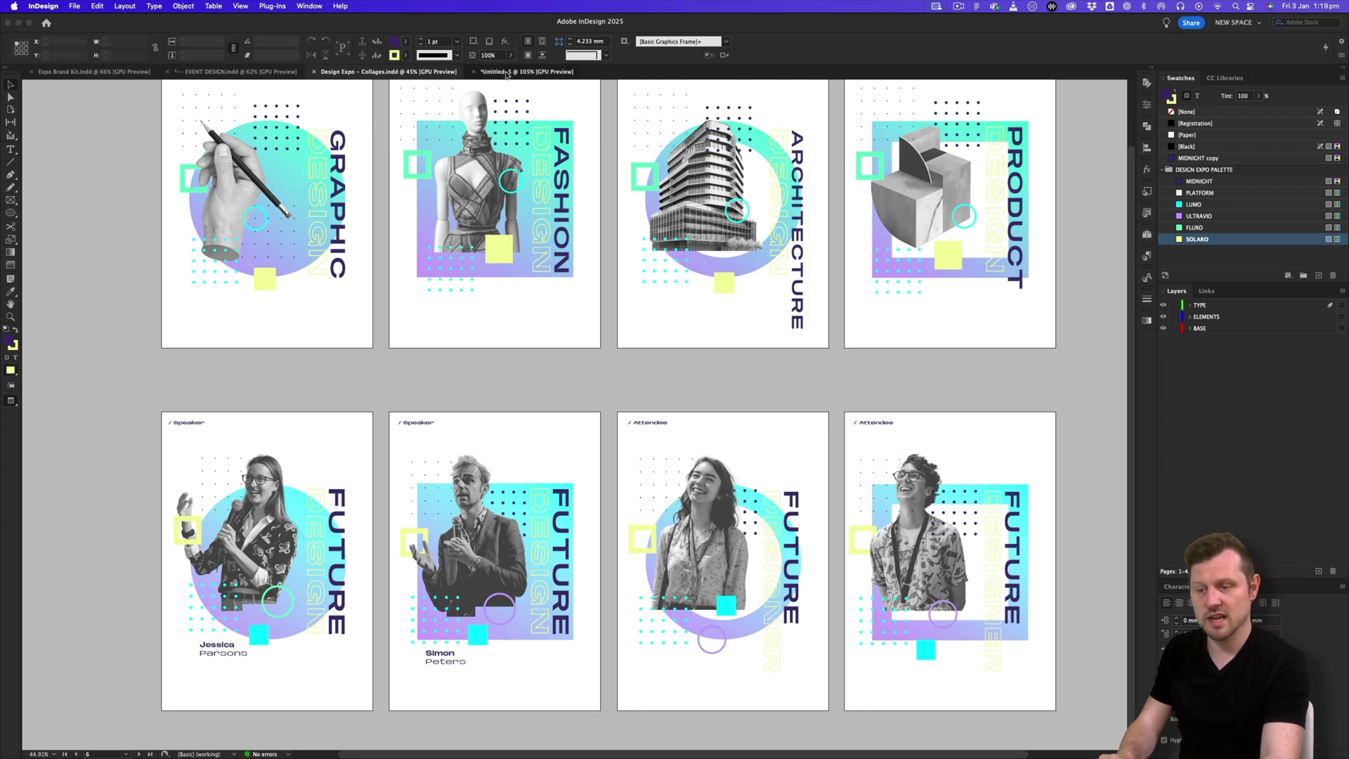
{"action": "left_click_drag", "start_coordinate": [632, 458], "coordinate": [572, 302]}
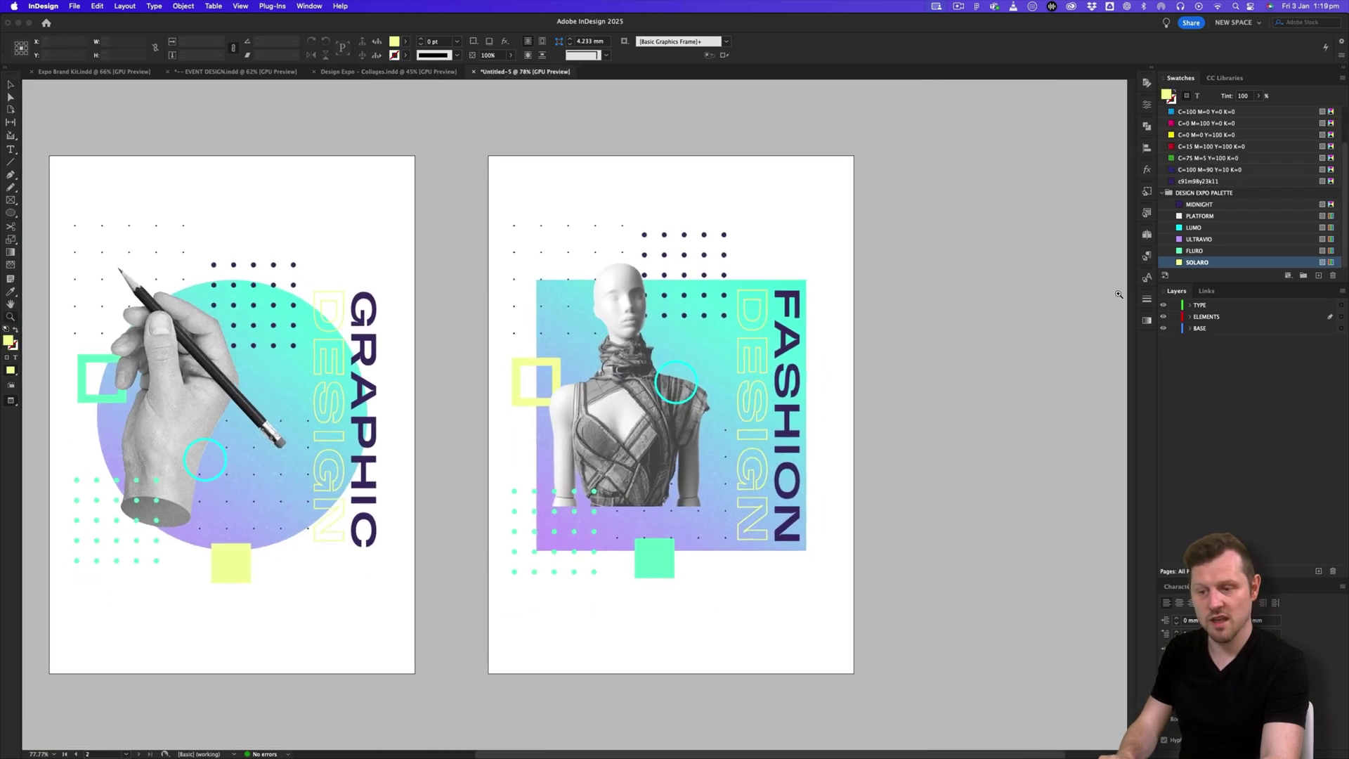
{"action": "left_click", "coordinate": [1148, 236]}
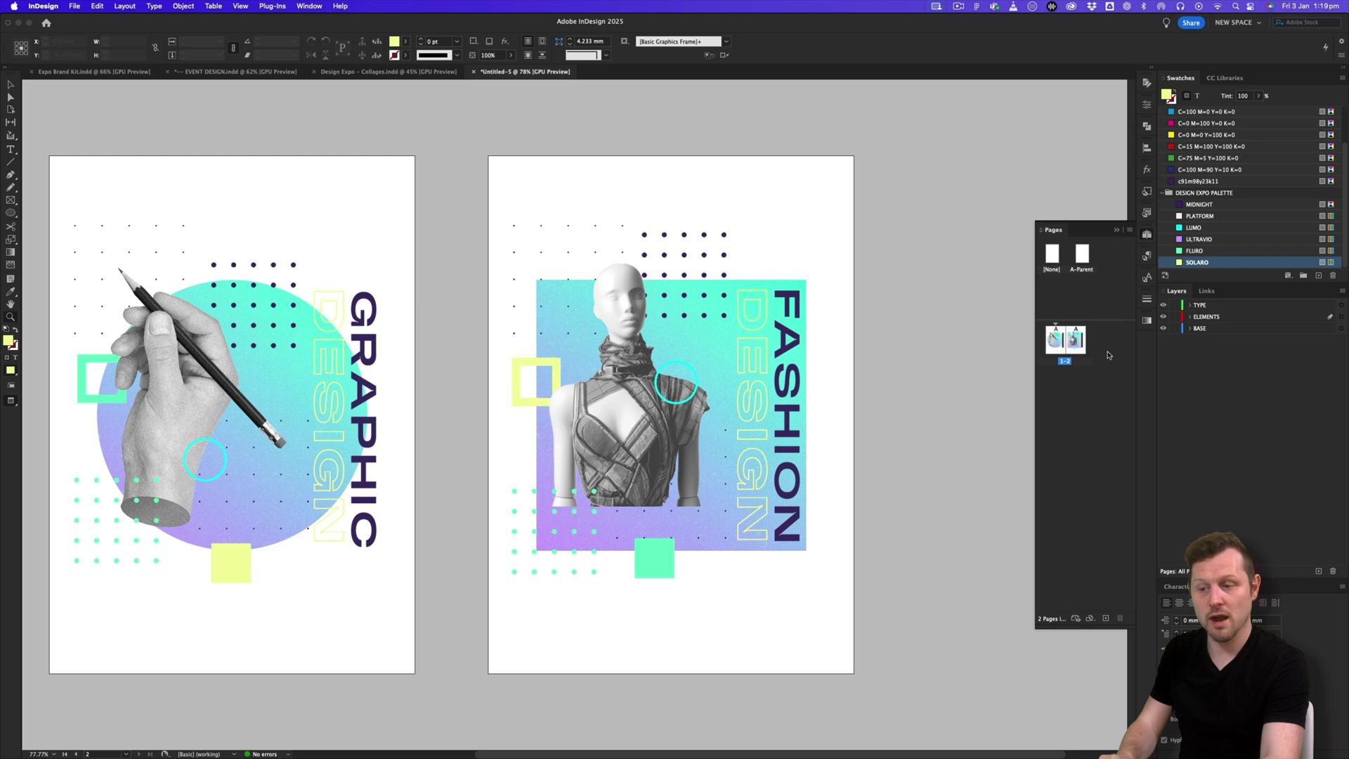
{"action": "left_click", "coordinate": [1105, 619]}
{"action": "left_click", "coordinate": [1106, 618]}
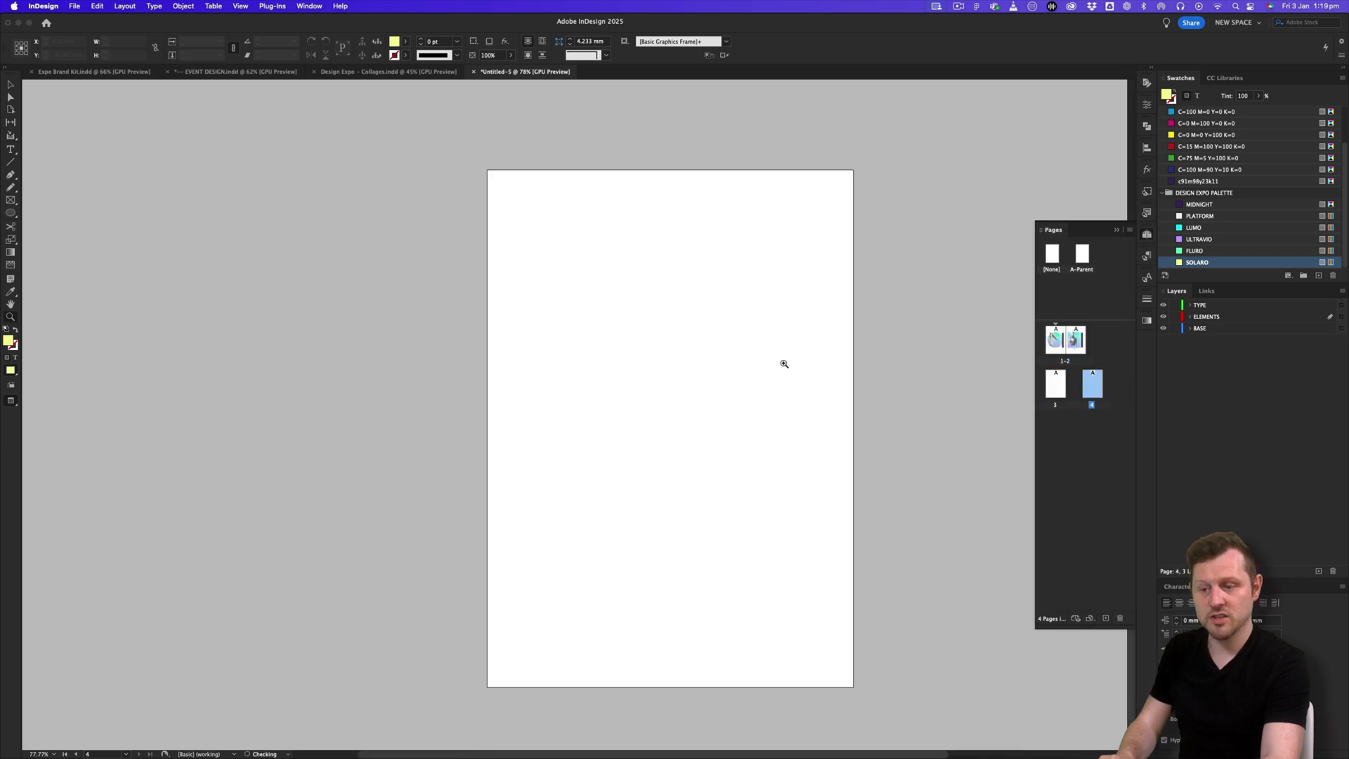
Move page 3 into the first spread beside the FASHION page and shift it sideways with the Page tool to X 609 mm.
{"action": "left_click_drag", "start_coordinate": [783, 364], "coordinate": [638, 422]}
{"action": "left_click_drag", "start_coordinate": [654, 263], "coordinate": [673, 470]}
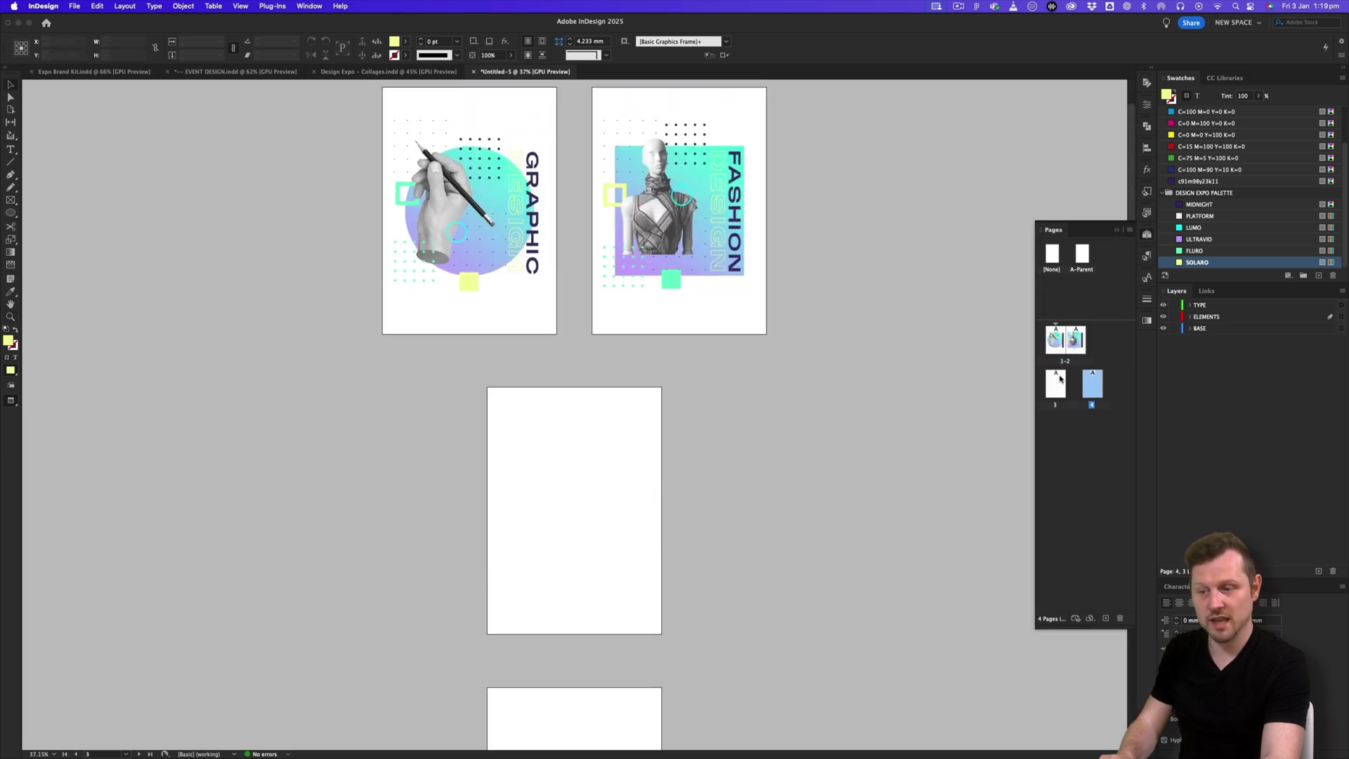
{"action": "left_click_drag", "start_coordinate": [1057, 383], "coordinate": [1086, 351]}
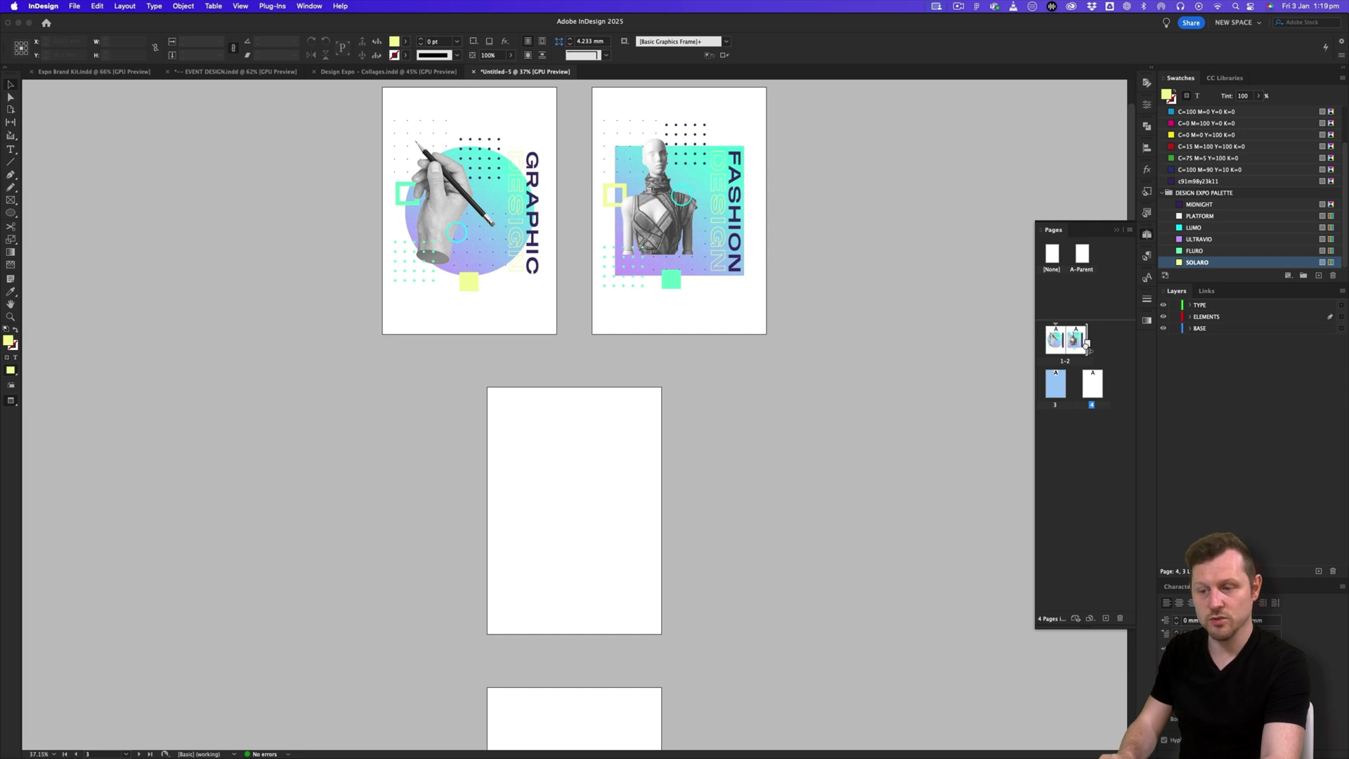
{"action": "left_click_drag", "start_coordinate": [1087, 342], "coordinate": [1089, 342]}
{"action": "left_click", "coordinate": [11, 110]}
{"action": "left_click_drag", "start_coordinate": [723, 190], "coordinate": [762, 194]}
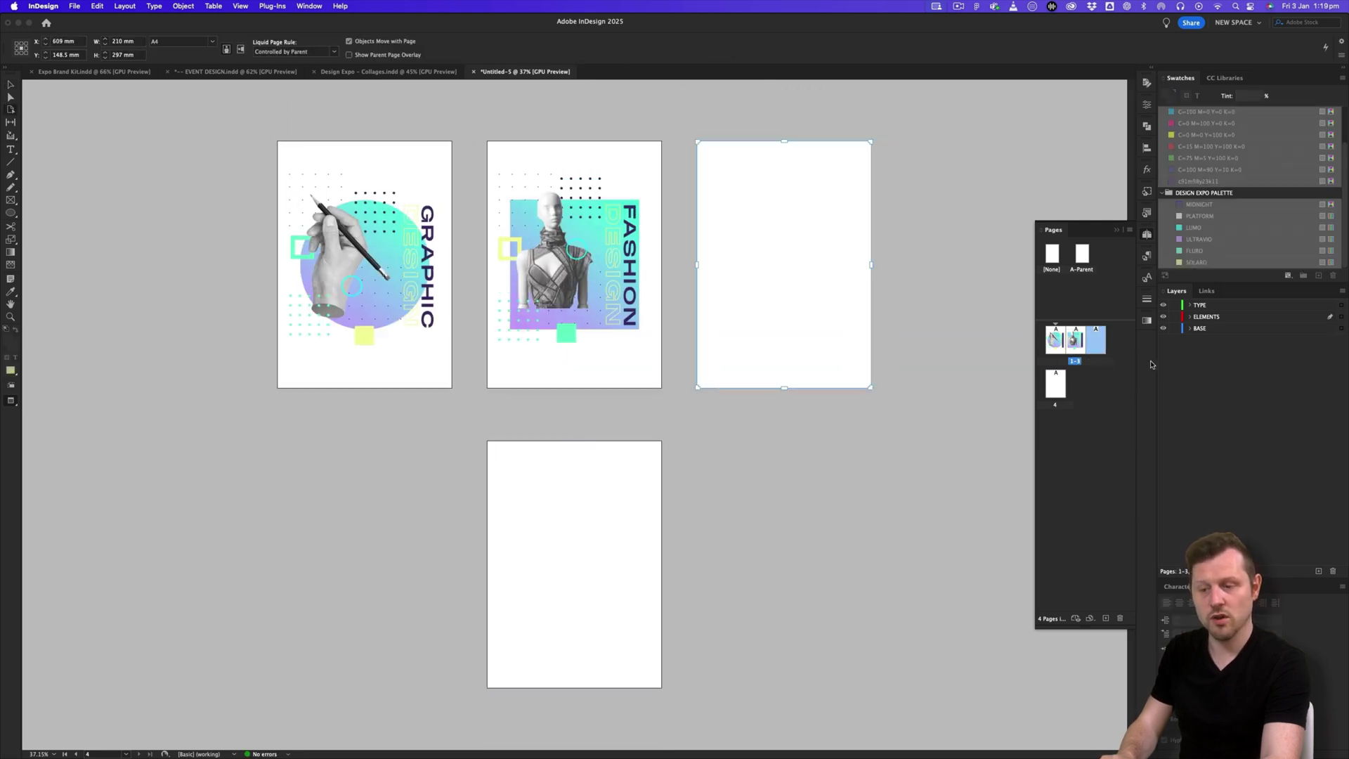
Move page 4 into the spread beside page 3 and shift it sideways with the Page tool to X 861.25 mm.
{"action": "left_click", "coordinate": [1048, 396]}
{"action": "left_click_drag", "start_coordinate": [1106, 356], "coordinate": [1107, 351]}
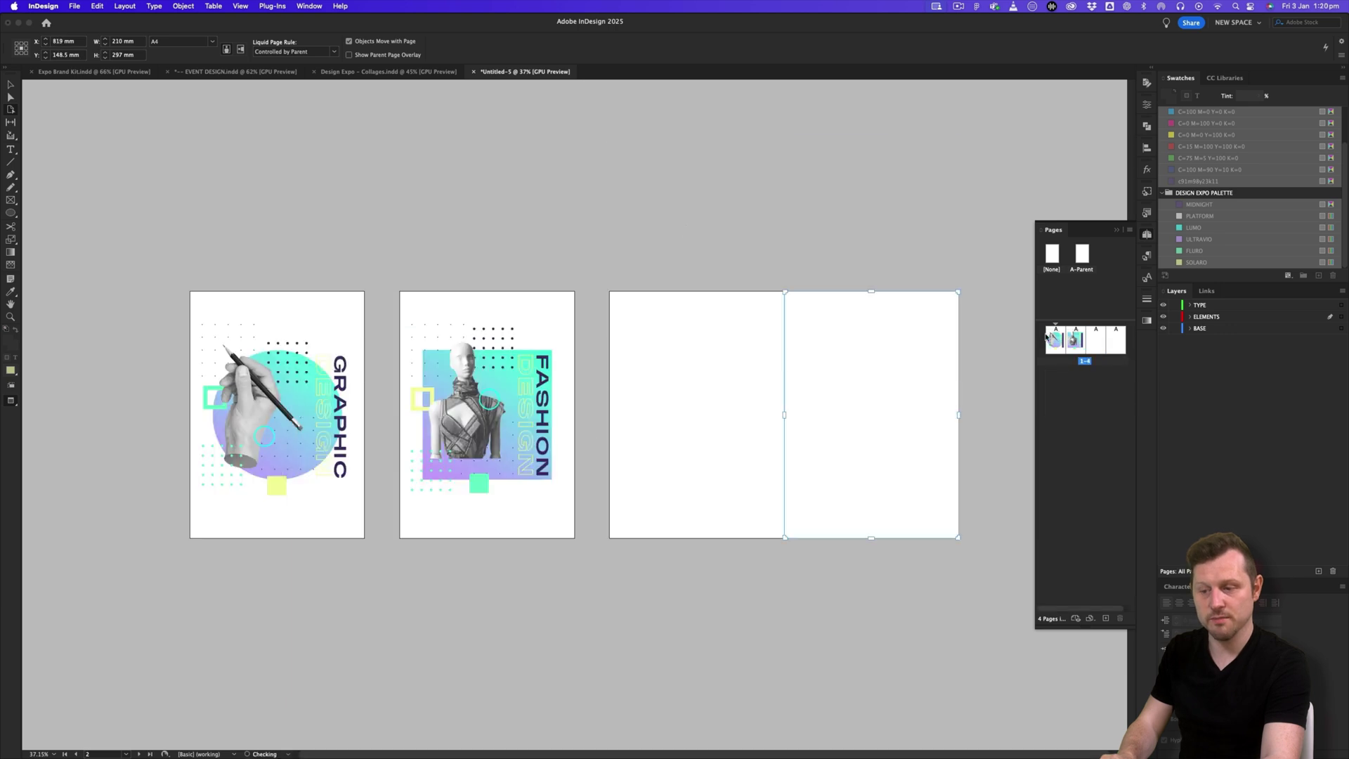
{"action": "left_click_drag", "start_coordinate": [817, 326], "coordinate": [849, 327]}
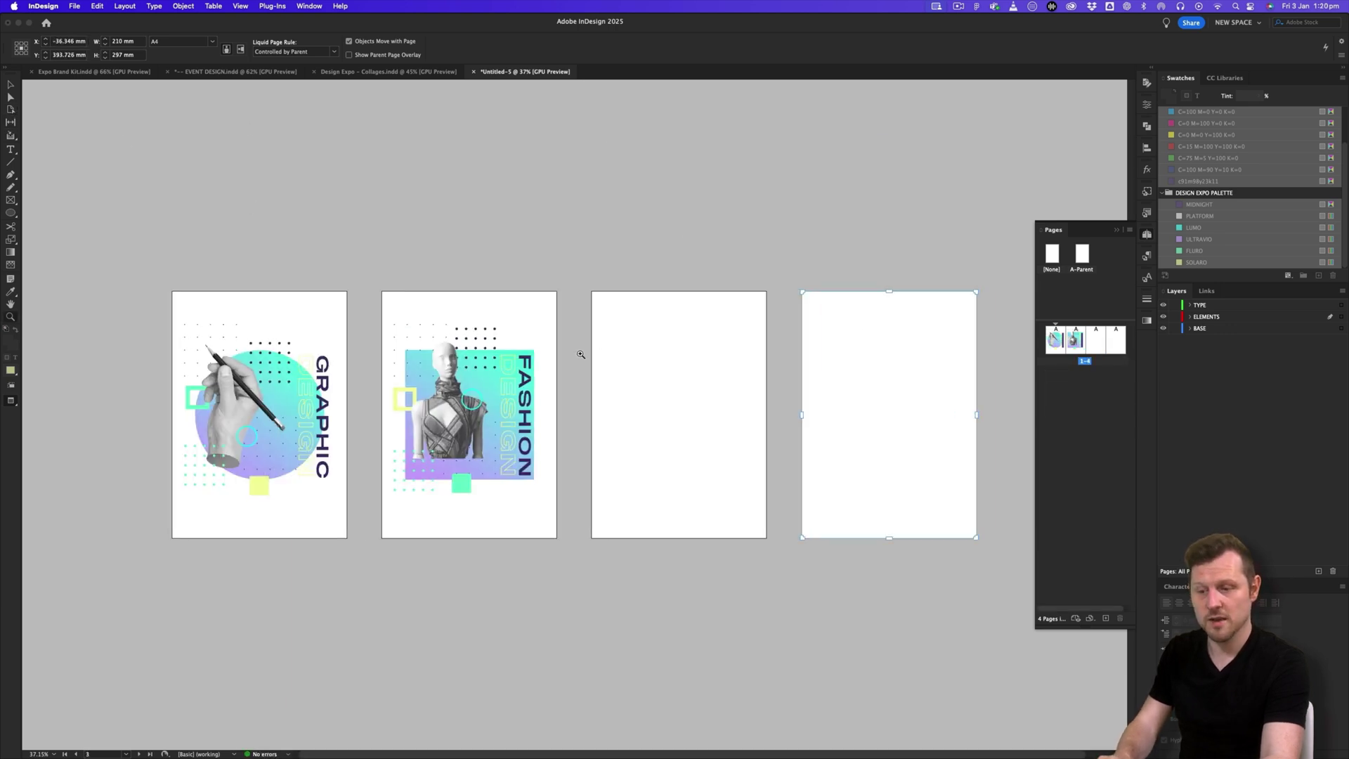
{"action": "left_click_drag", "start_coordinate": [581, 354], "coordinate": [621, 313]}
{"action": "left_click", "coordinate": [1118, 232]}
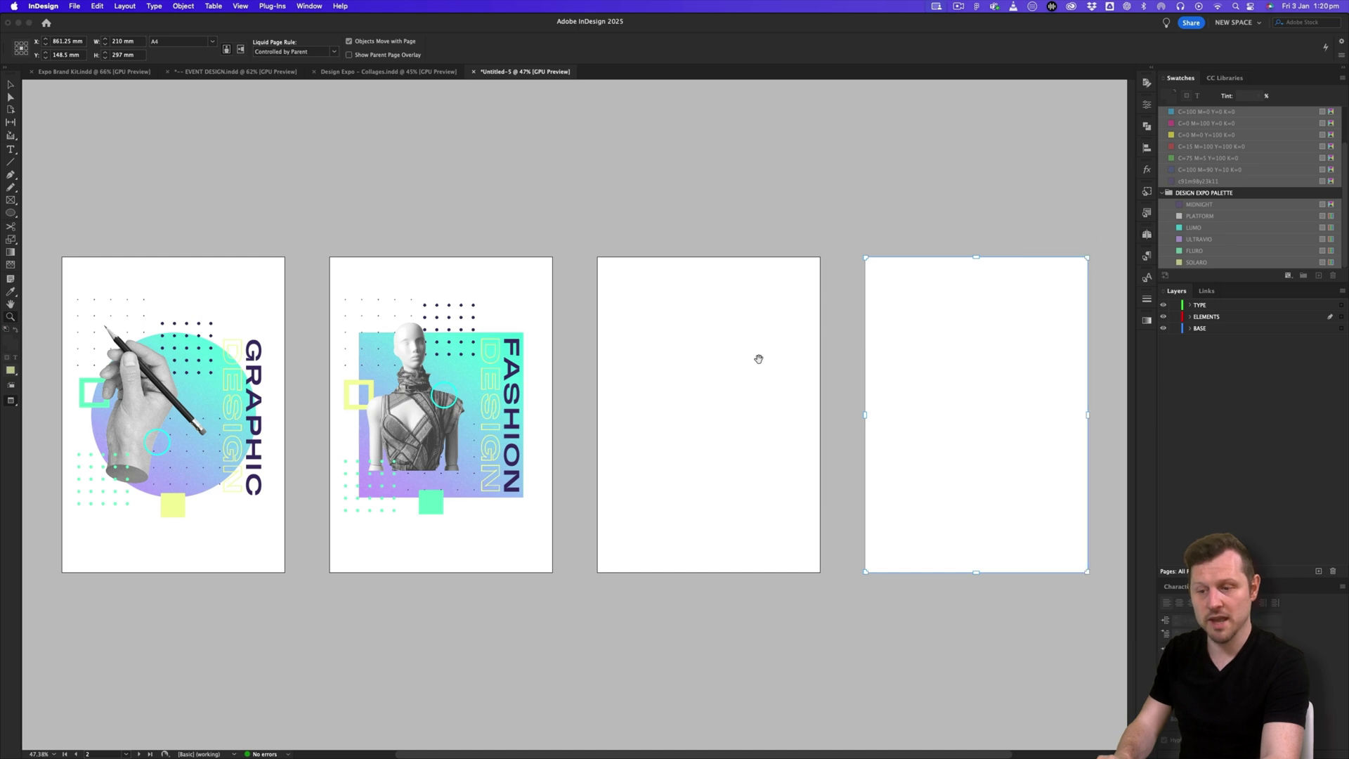
Duplicate the whole GRAPHIC collage onto the blank third page, aligned to the page's guides.
{"action": "key", "text": "v"}
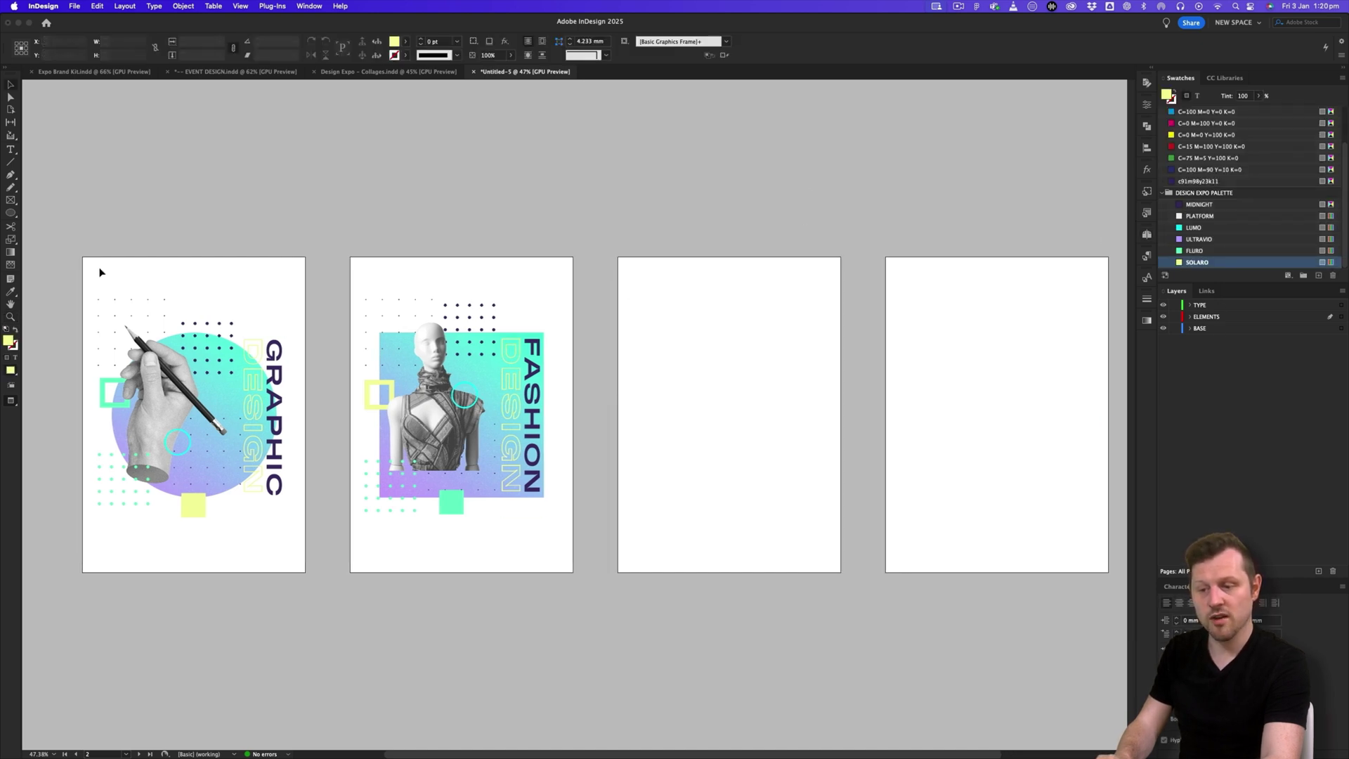
{"action": "left_click_drag", "start_coordinate": [91, 273], "coordinate": [290, 546]}
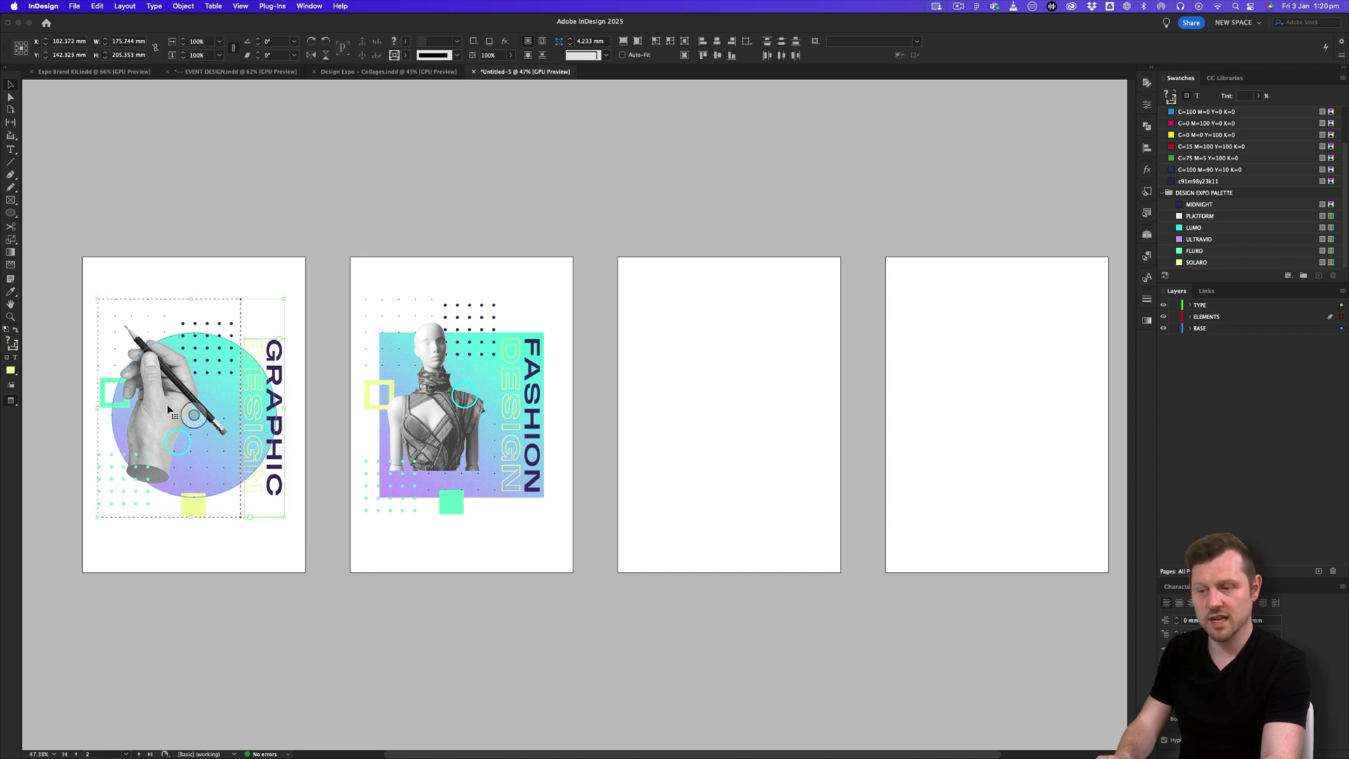
{"action": "left_click_drag", "start_coordinate": [168, 410], "coordinate": [920, 295]}
{"action": "key", "text": "w"}
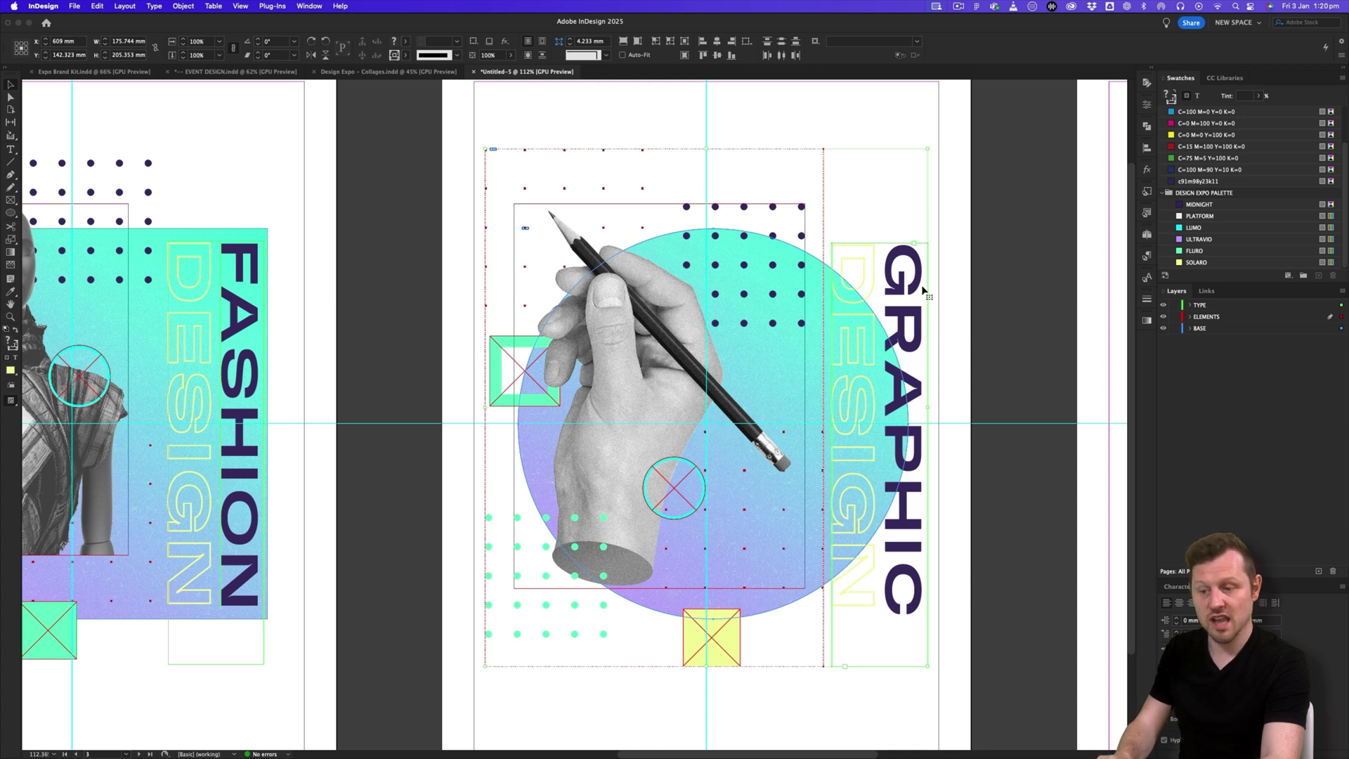
{"action": "left_click_drag", "start_coordinate": [775, 324], "coordinate": [664, 324]}
{"action": "key", "text": "w"}
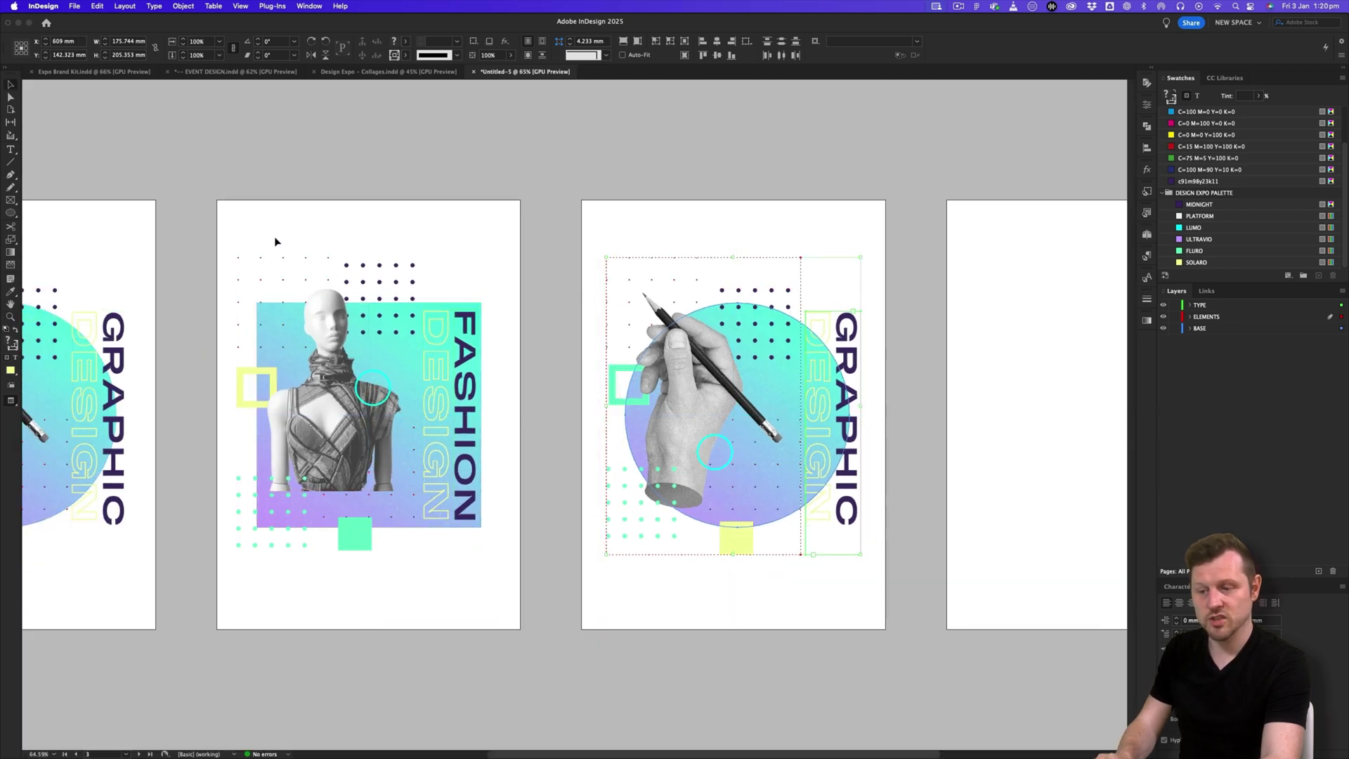
Duplicate the whole FASHION collage onto the fourth page and nudge it into alignment with the guides.
{"action": "left_click_drag", "start_coordinate": [242, 227], "coordinate": [498, 590]}
{"action": "scroll", "coordinate": [710, 459], "scroll_direction": "right", "scroll_amount": 5}
{"action": "left_click_drag", "start_coordinate": [159, 399], "coordinate": [897, 397]}
{"action": "key", "text": "w"}
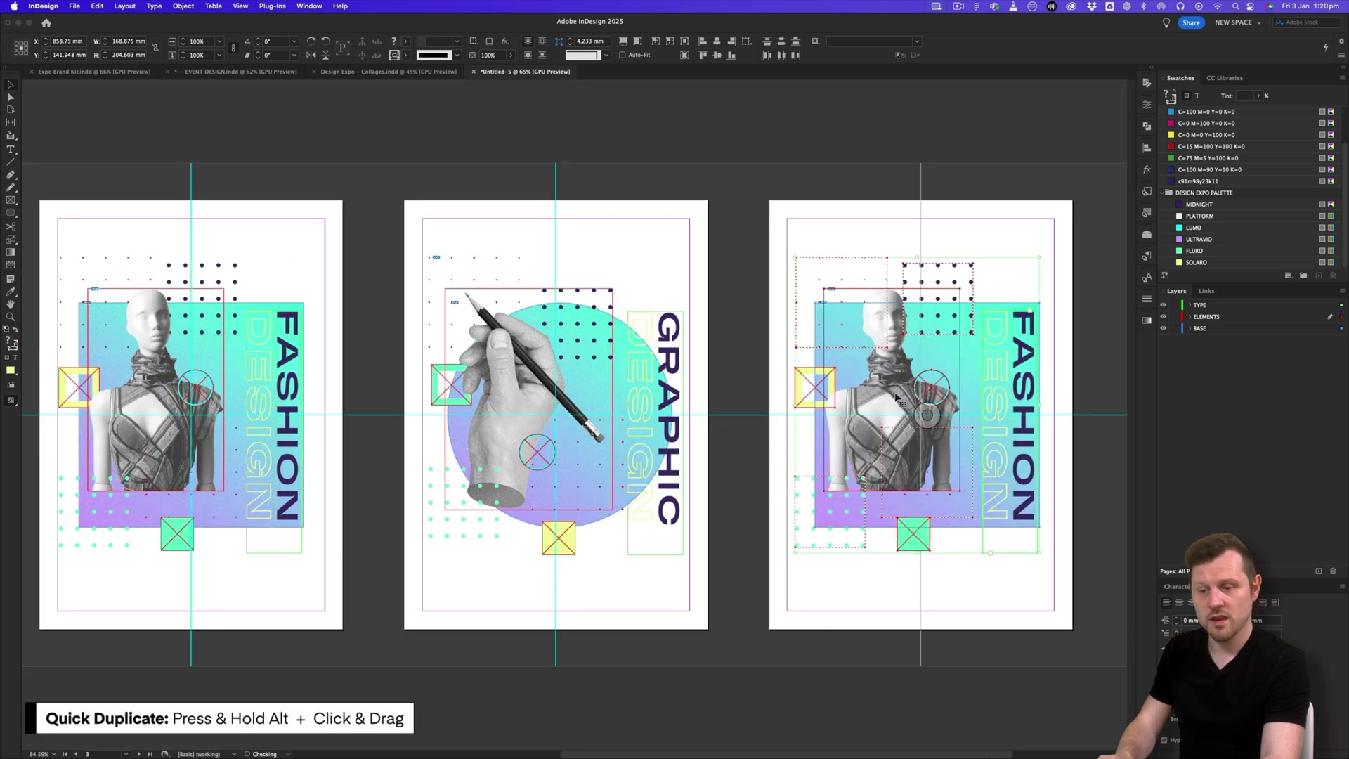
{"action": "key", "text": "Left"}
{"action": "key", "text": "Down"}
{"action": "key", "text": "Right"}
{"action": "key", "text": "Left"}
{"action": "key", "text": "Right"}
{"action": "key", "text": "Left"}
{"action": "key", "text": "Right"}
{"action": "left_click", "coordinate": [718, 243]}
{"action": "key", "text": "w"}
{"action": "key", "text": "z"}
{"action": "left_click_drag", "start_coordinate": [671, 303], "coordinate": [577, 379]}
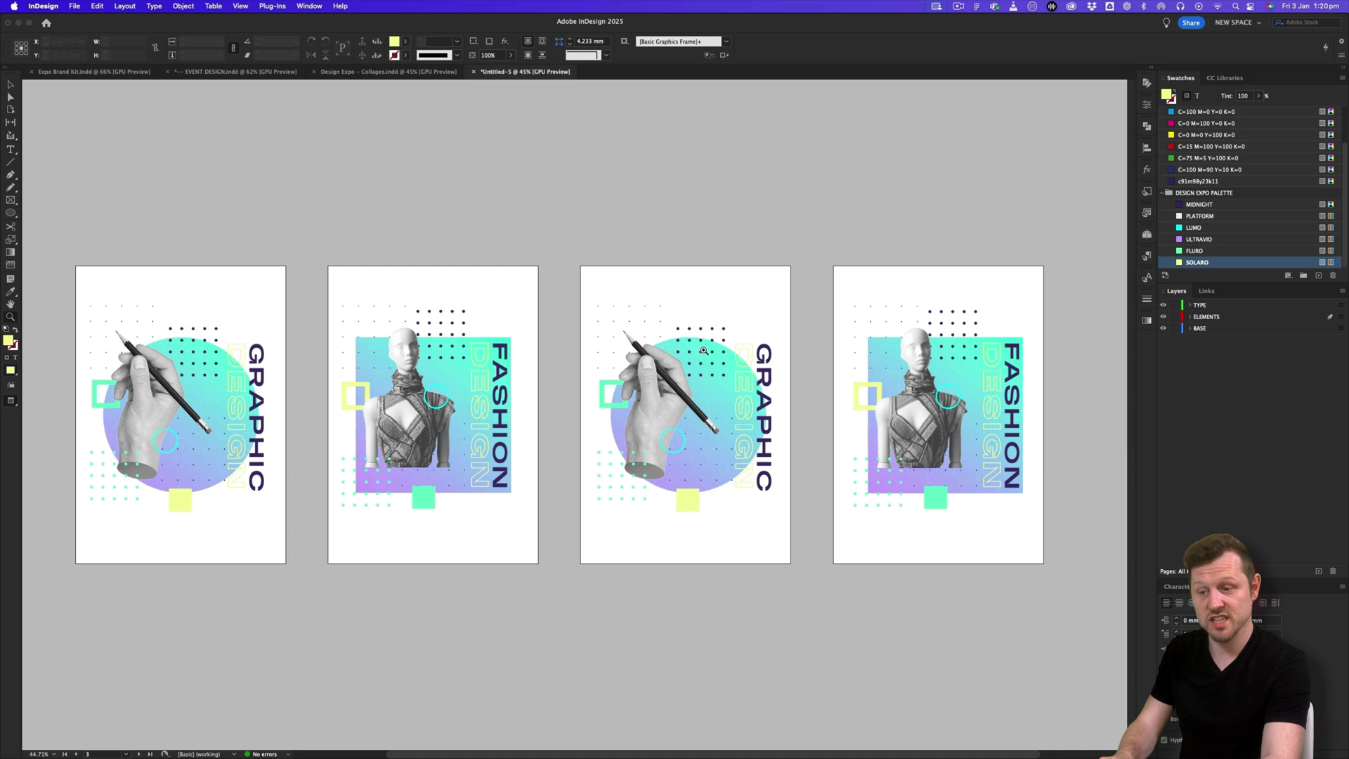
Hide the TYPE and ELEMENTS layers and paste a copy of the third page's gradient circle in place.
{"action": "left_click_drag", "start_coordinate": [789, 404], "coordinate": [694, 343]}
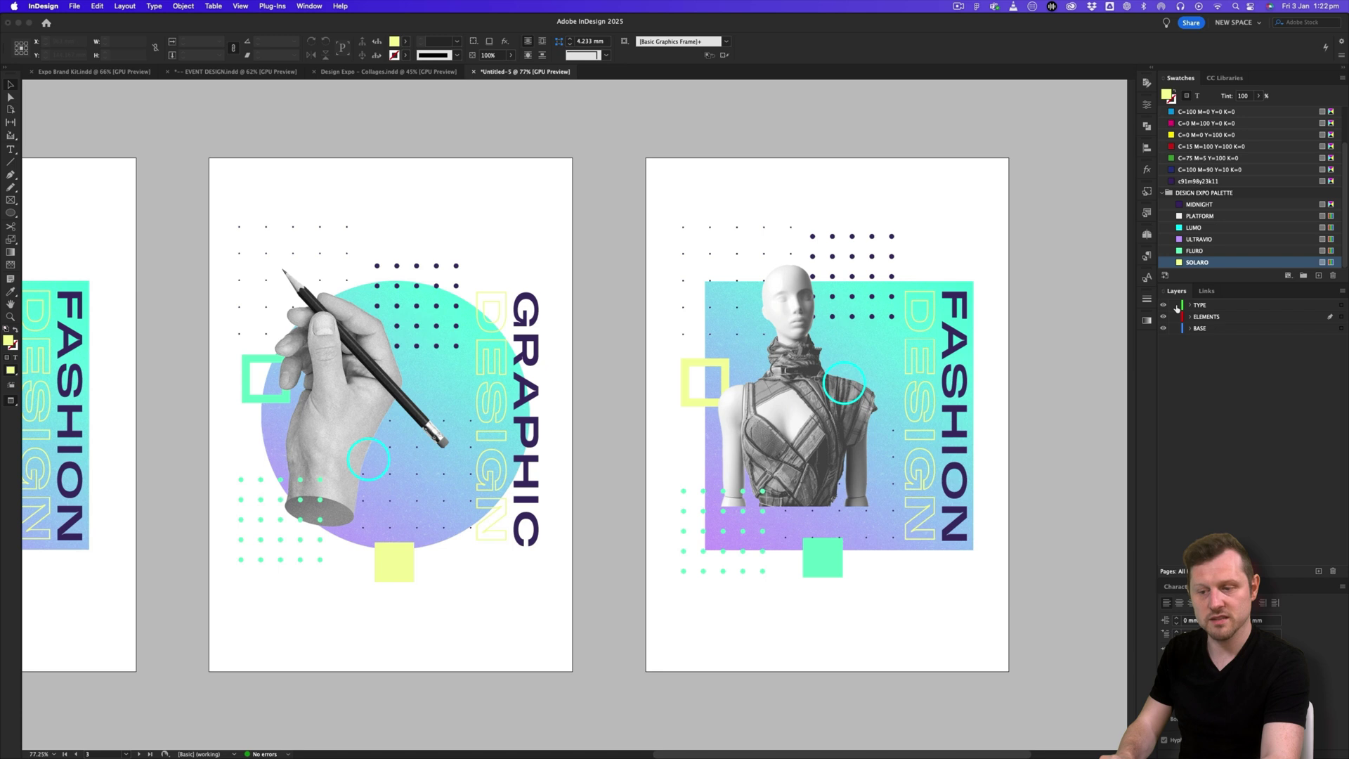
{"action": "left_click_drag", "start_coordinate": [1164, 307], "coordinate": [1163, 321]}
{"action": "left_click_drag", "start_coordinate": [354, 410], "coordinate": [548, 385]}
{"action": "left_click", "coordinate": [619, 358]}
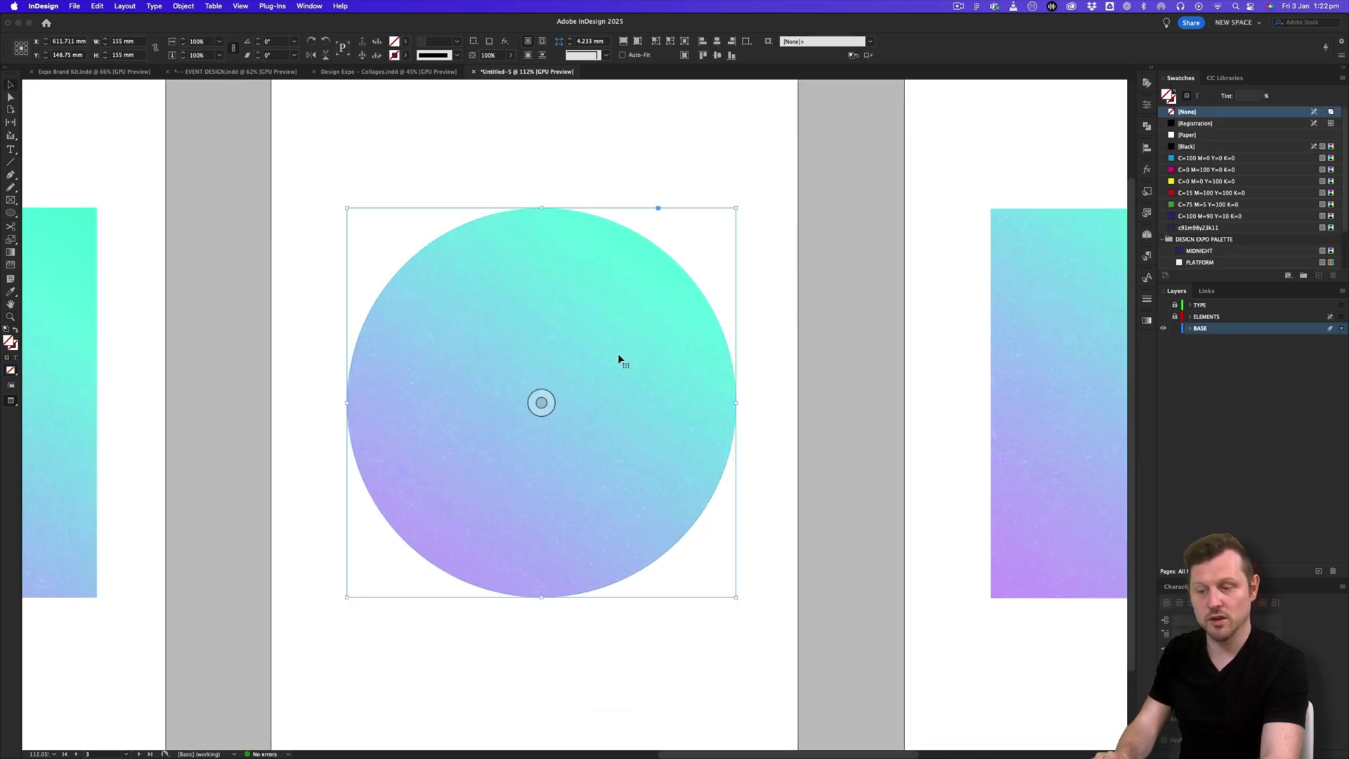
{"action": "key", "text": "super+c"}
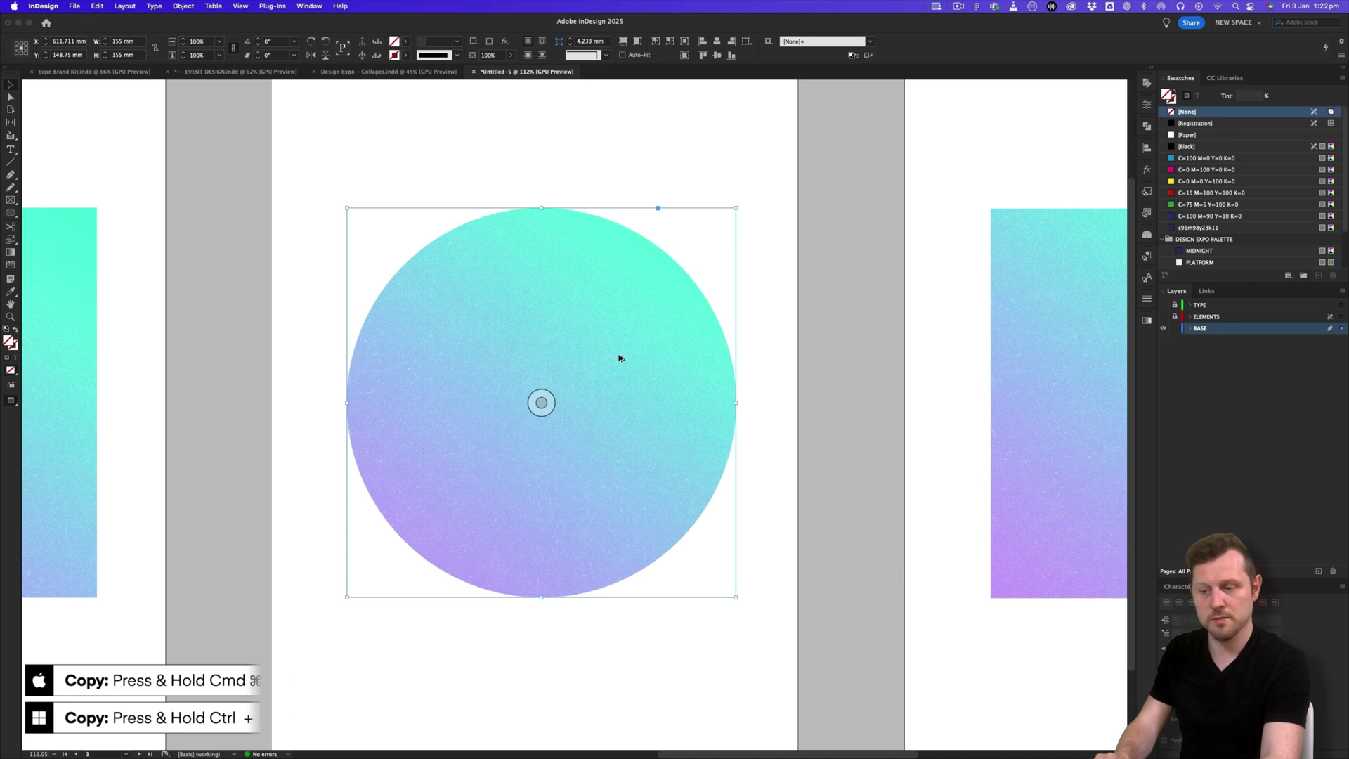
{"action": "key", "text": "super+shift+v"}
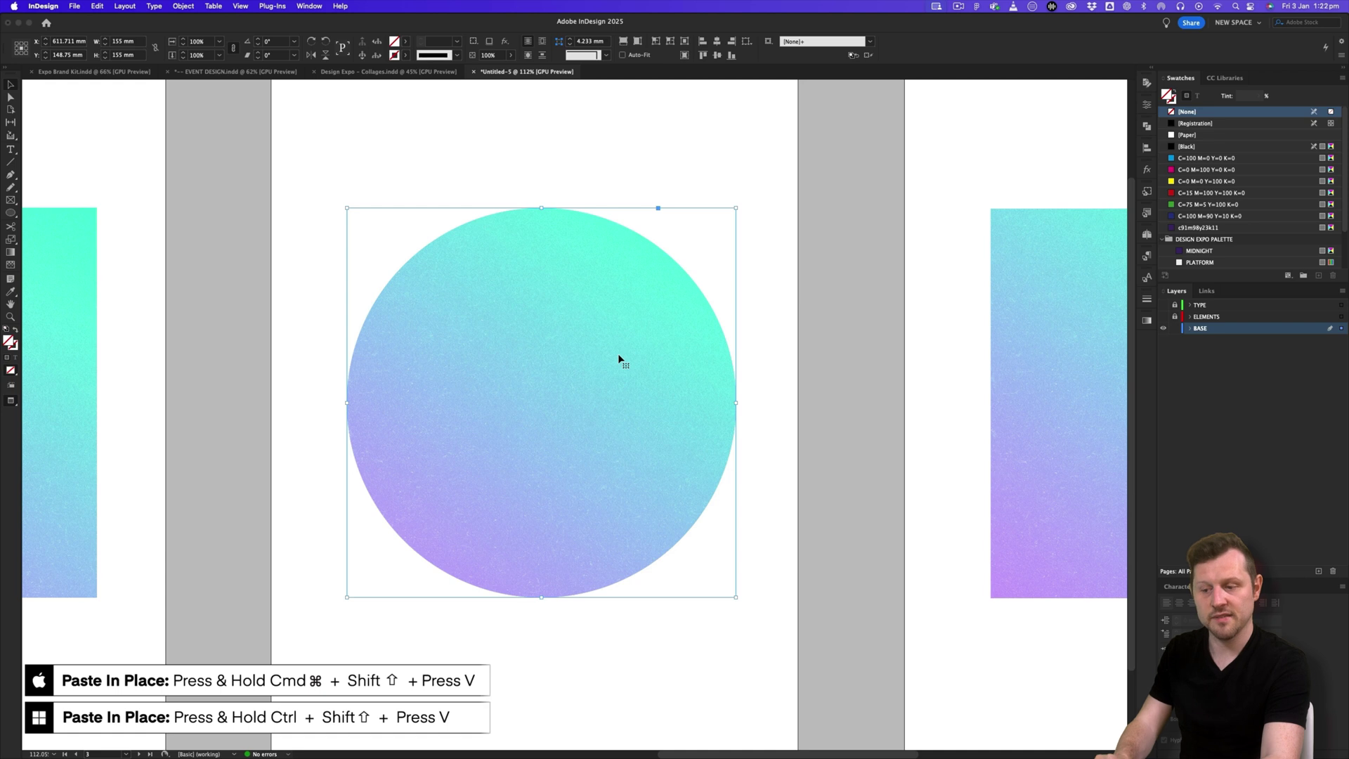
Remove the gradient image from inside the pasted circle, keeping its empty frame selected.
{"action": "double_click", "coordinate": [579, 375]}
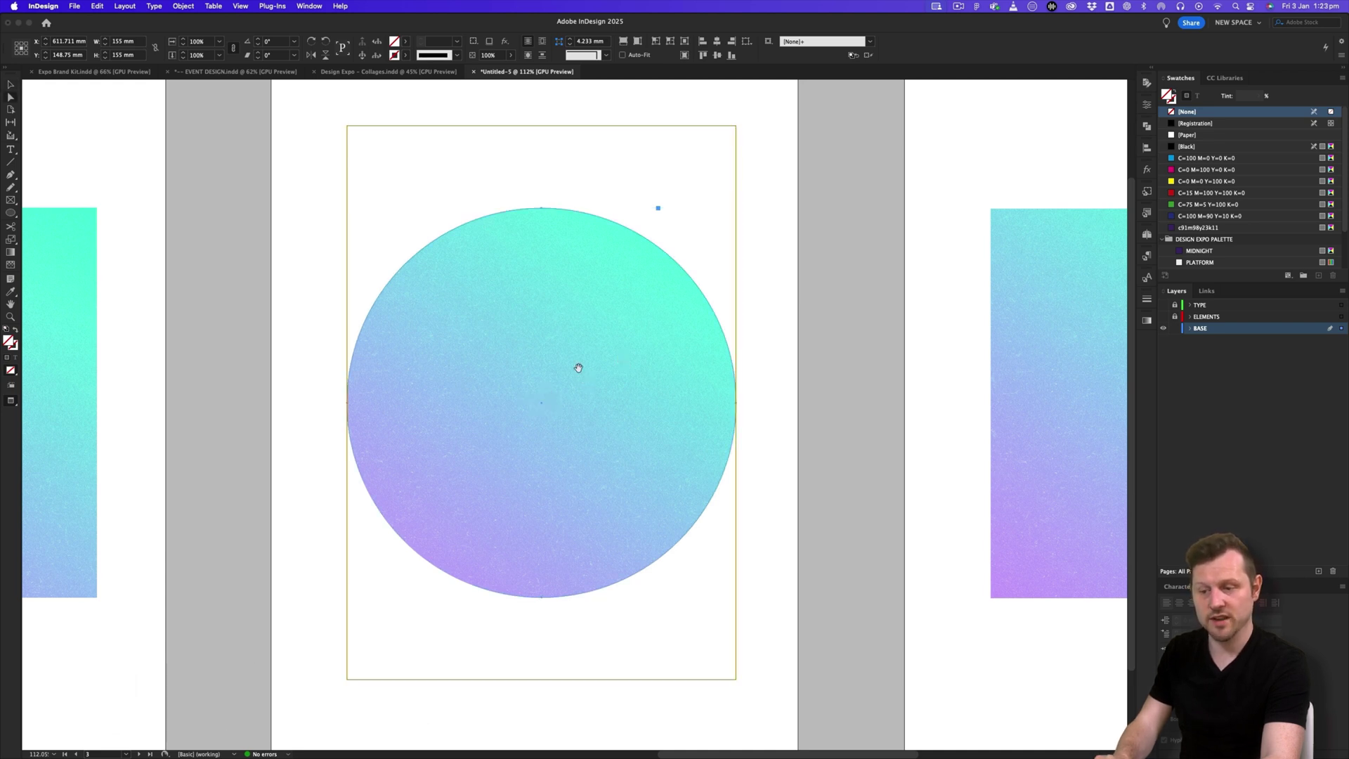
{"action": "key", "text": "a"}
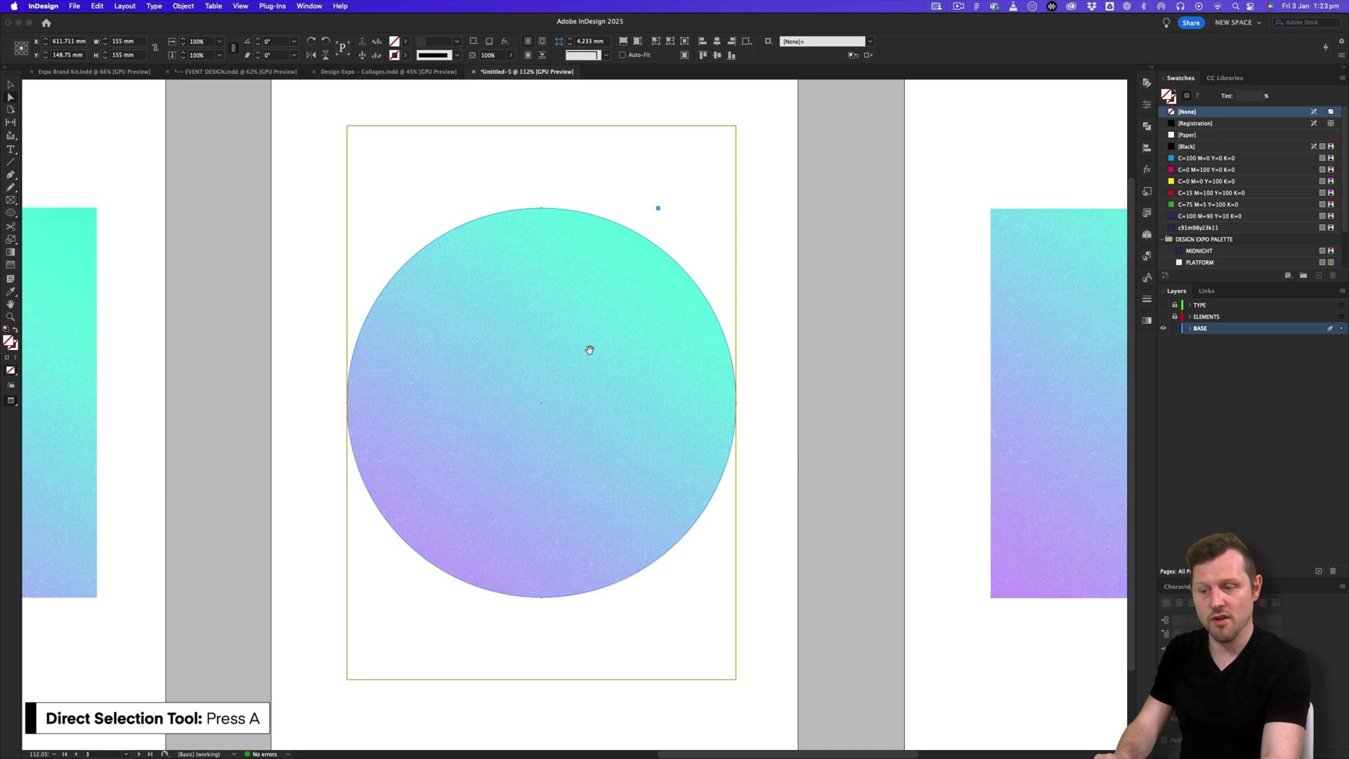
{"action": "left_click", "coordinate": [590, 349]}
{"action": "key", "text": "super+shift+a"}
{"action": "key", "text": "v"}
{"action": "left_click", "coordinate": [578, 352]}
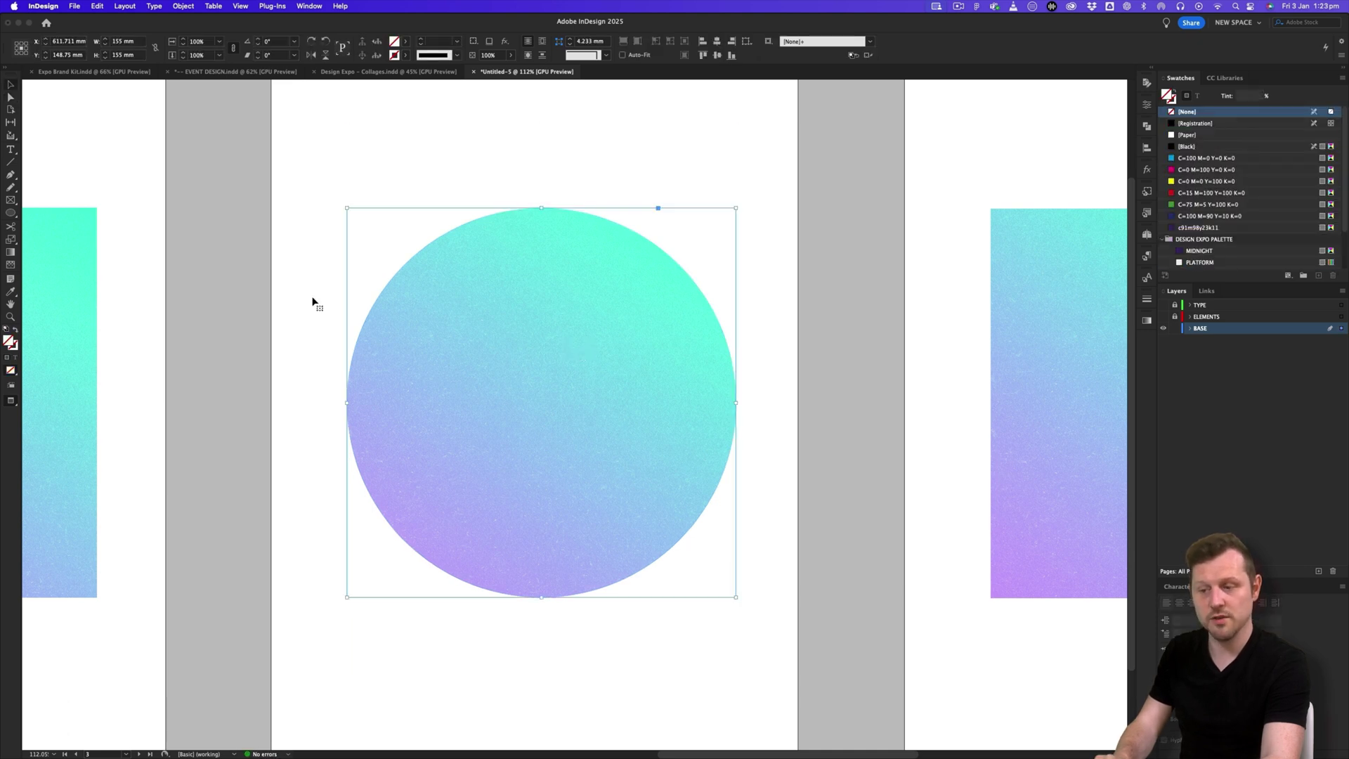
Fill the empty circle with [Paper] and scale it from its centre to about 115 mm to form a ring.
{"action": "left_click", "coordinate": [1181, 135]}
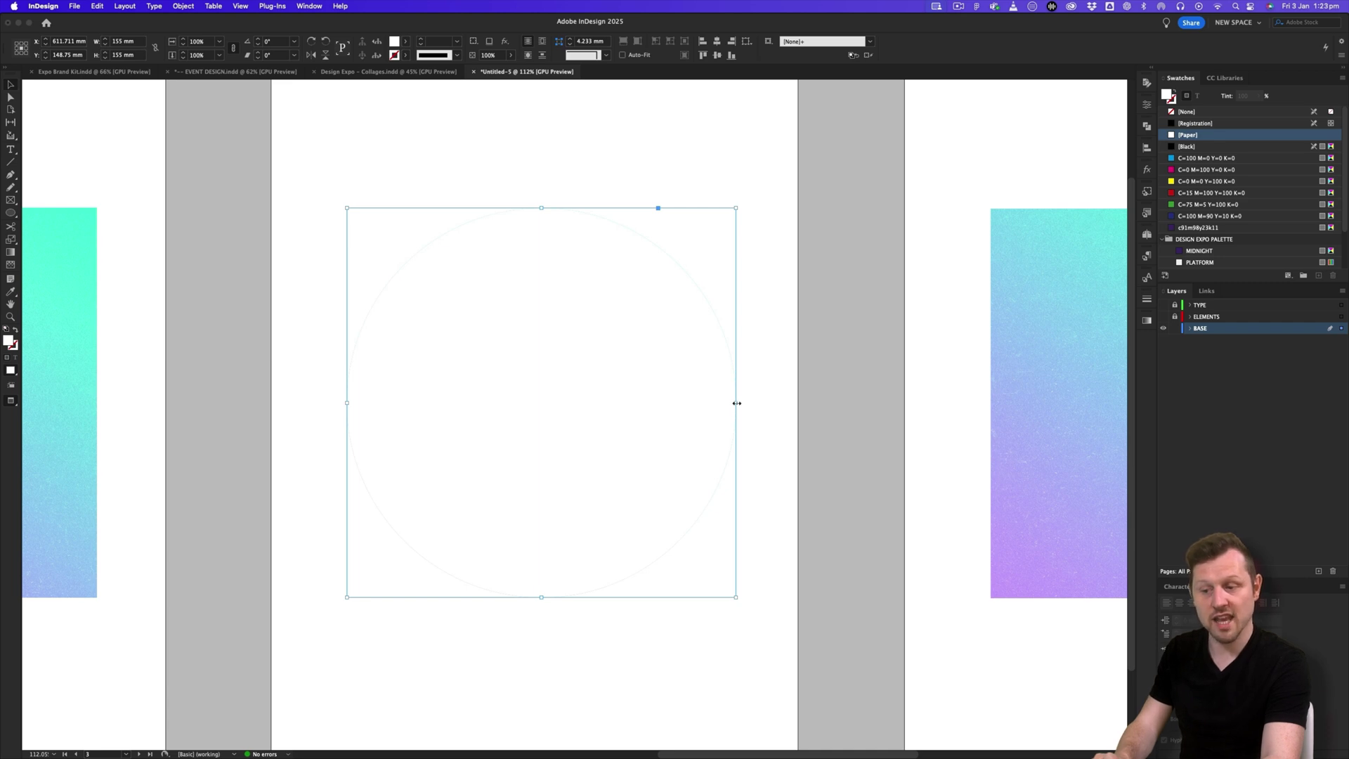
{"action": "left_click_drag", "start_coordinate": [736, 403], "coordinate": [686, 402]}
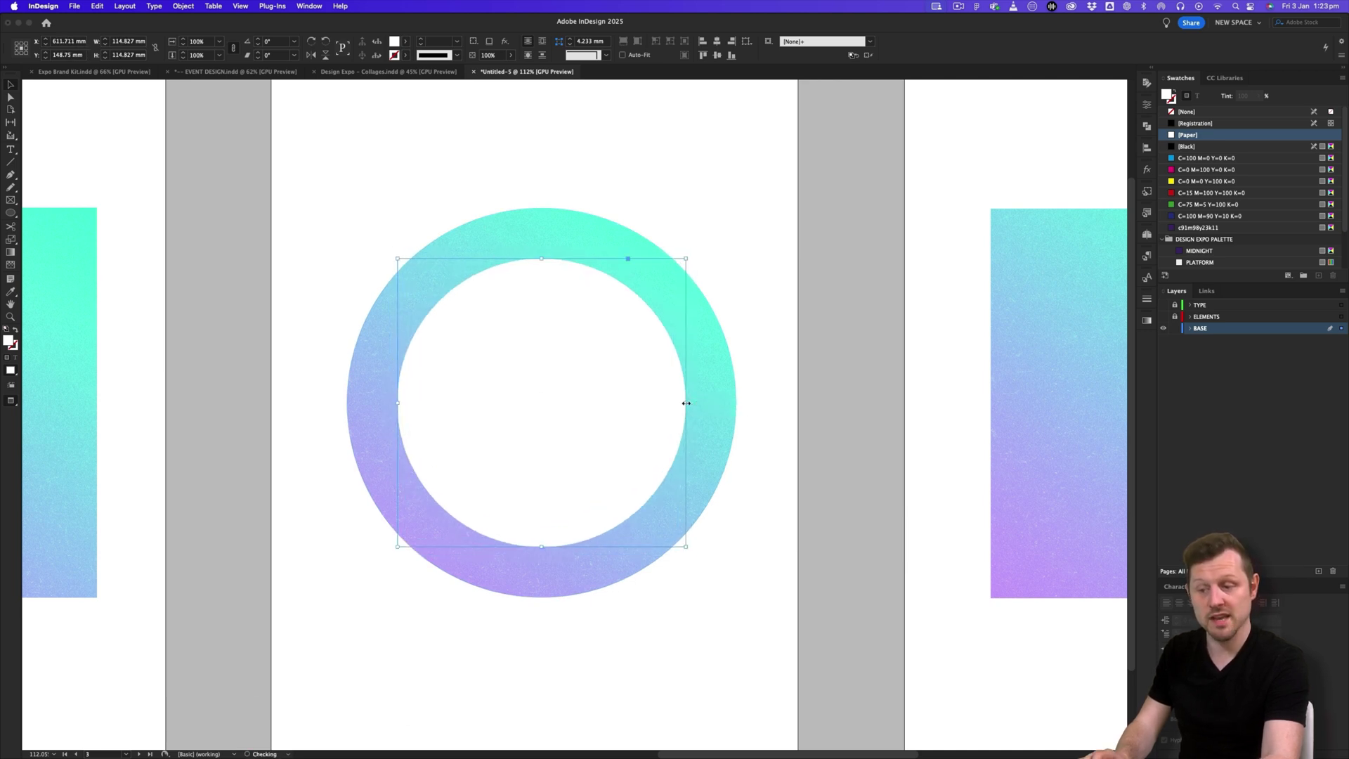
{"action": "left_click", "coordinate": [750, 230]}
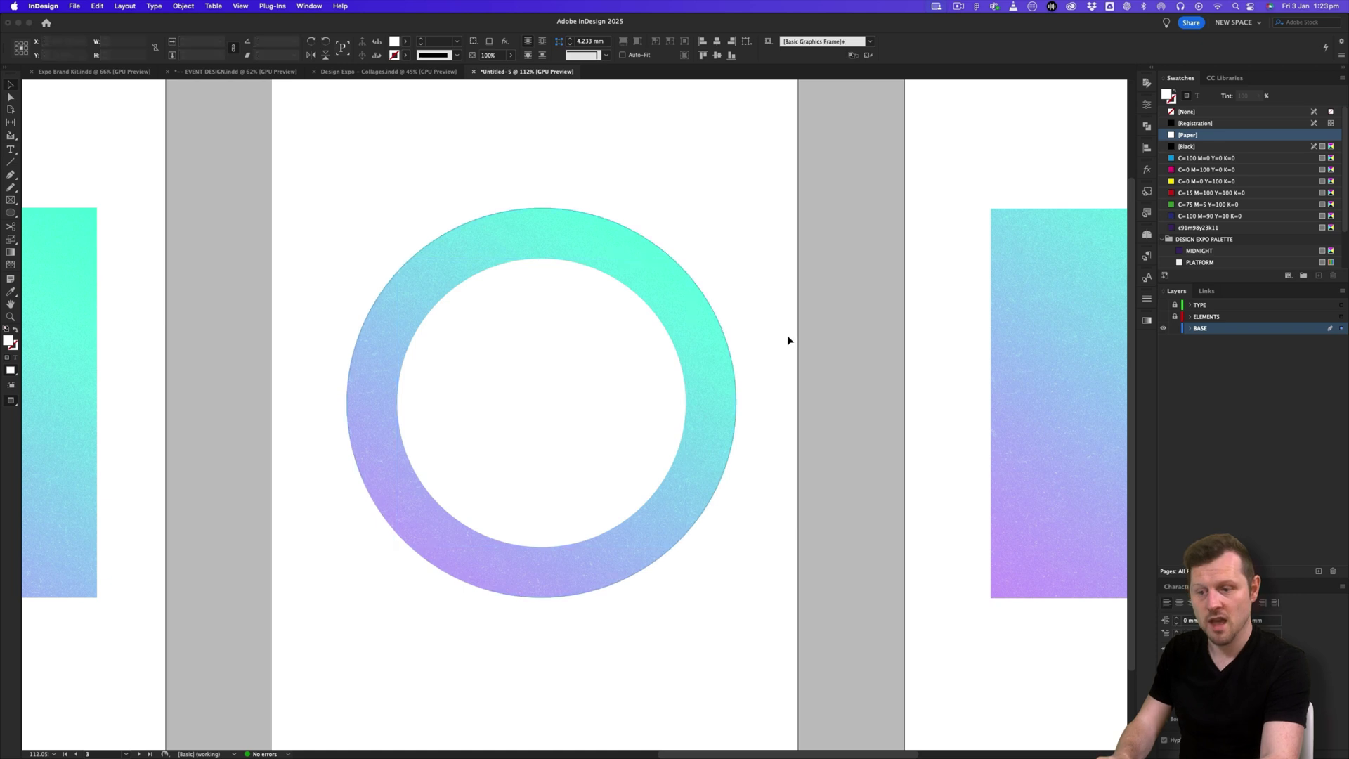
Paste a copy of the fourth page's gradient square in place and remove the image from inside the copy.
{"action": "left_click_drag", "start_coordinate": [956, 311], "coordinate": [555, 312]}
{"action": "left_click_drag", "start_coordinate": [639, 318], "coordinate": [500, 311]}
{"action": "left_click", "coordinate": [788, 274]}
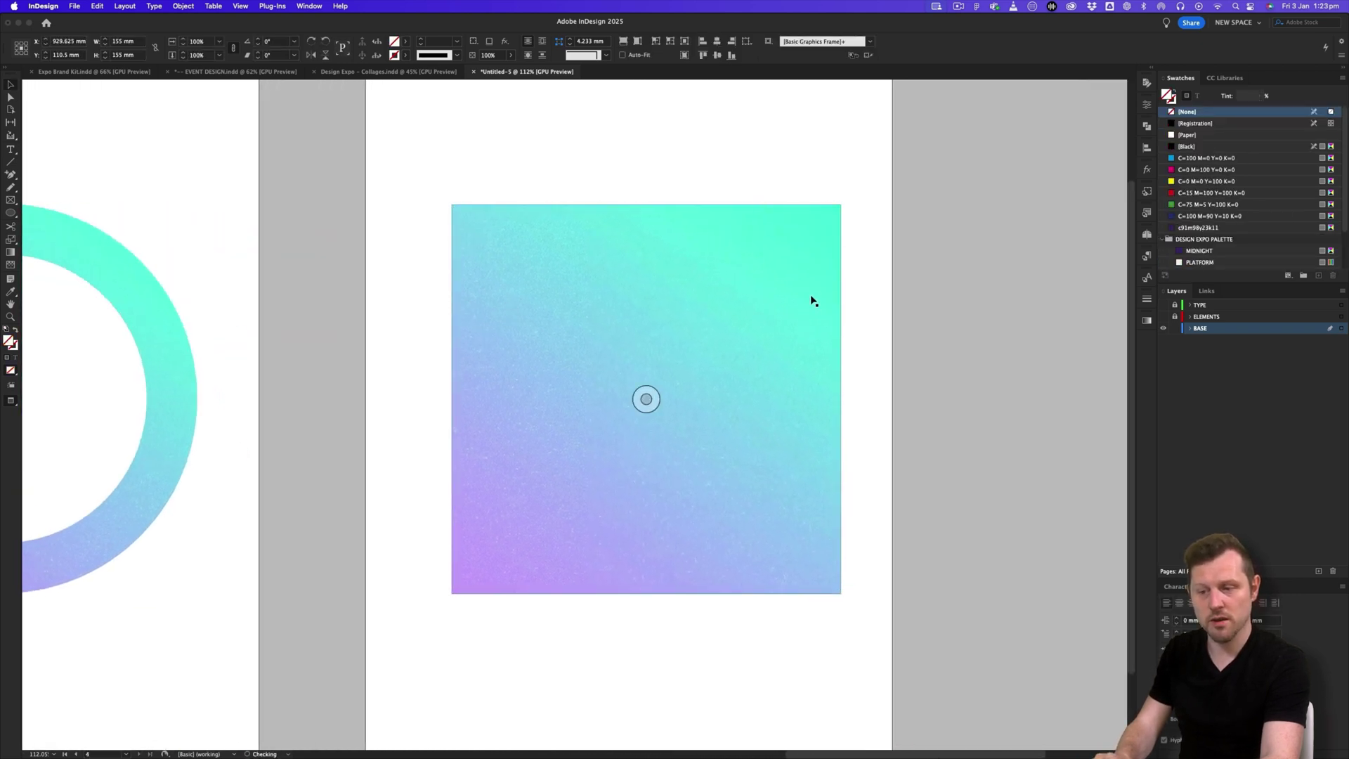
{"action": "left_click", "coordinate": [855, 268]}
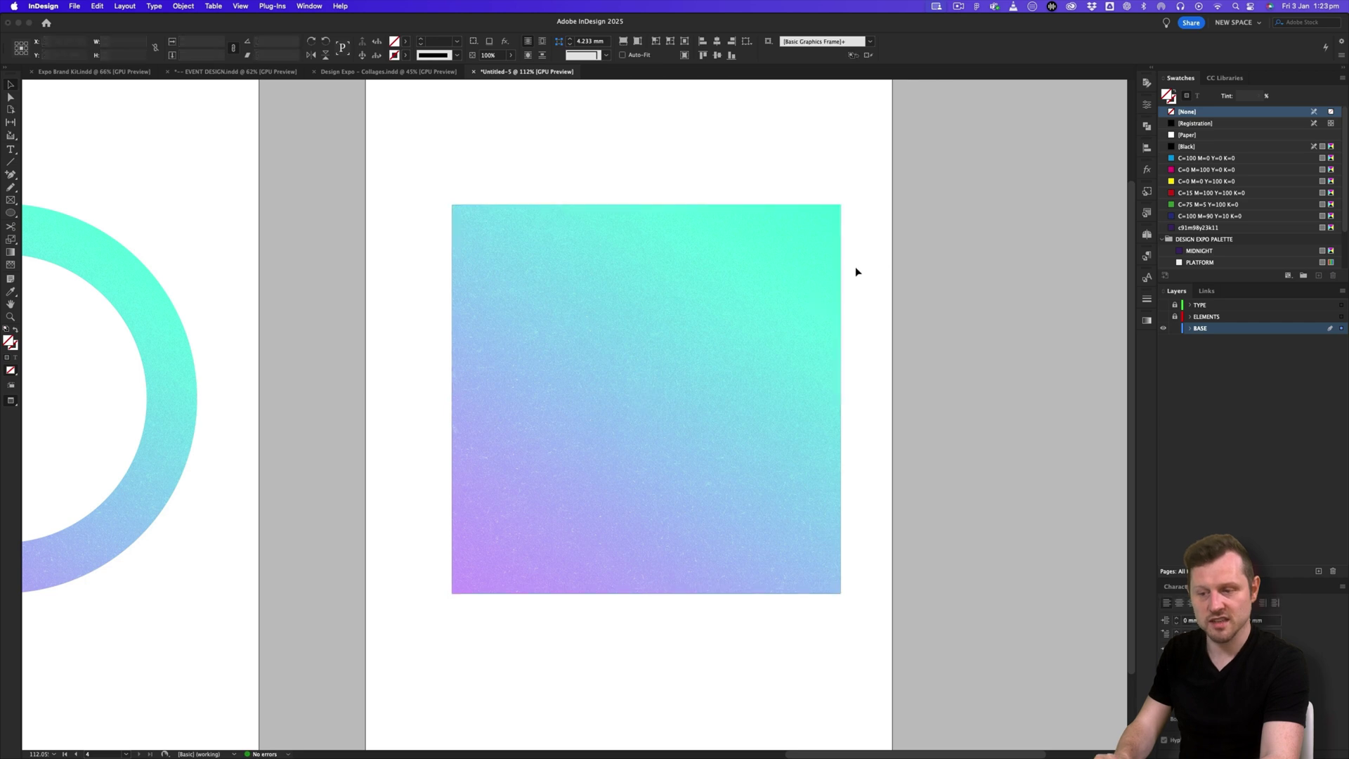
{"action": "key", "text": "a"}
{"action": "left_click", "coordinate": [761, 232]}
{"action": "scroll", "coordinate": [760, 232], "scroll_direction": "down", "scroll_amount": 1}
{"action": "key", "text": "Escape"}
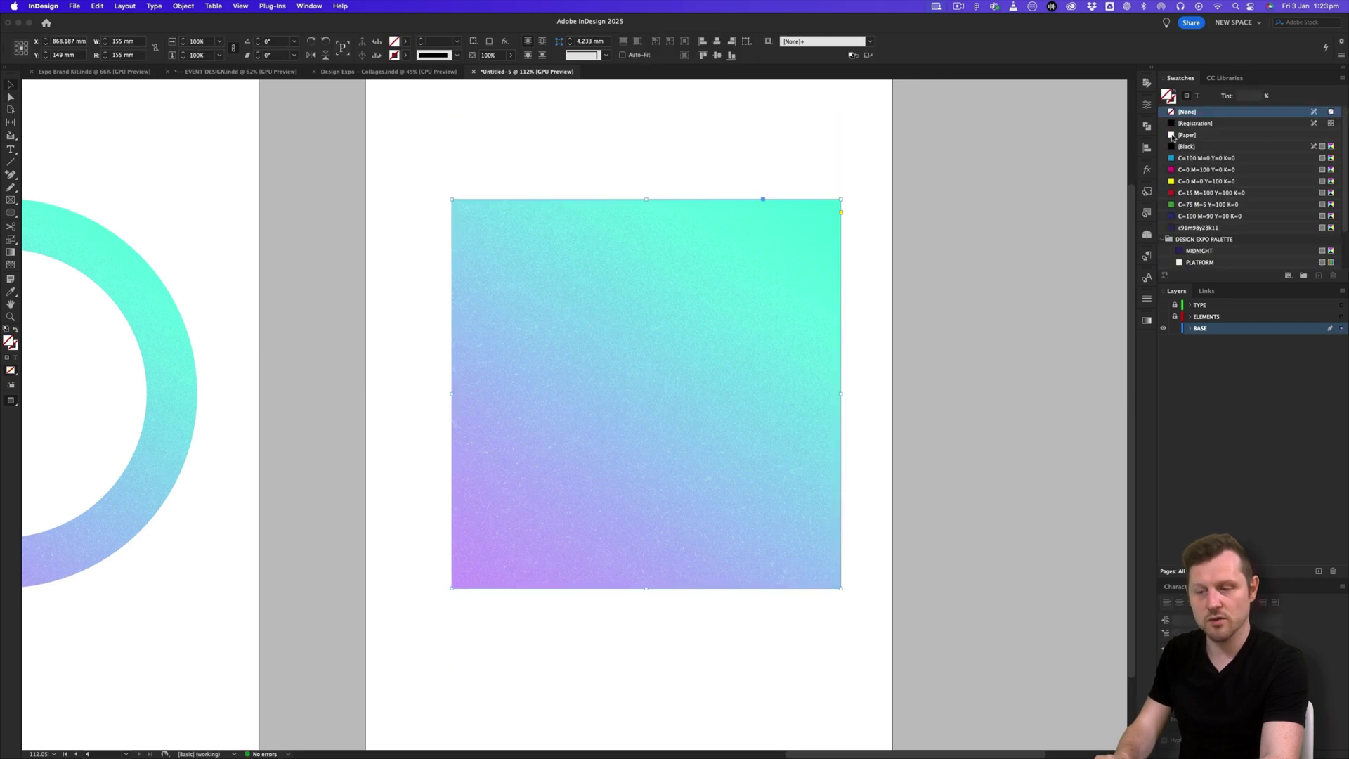
Turn the empty square into a smaller [Paper] cut-out inside the gradient square and show the TYPE and ELEMENTS layers.
{"action": "left_click", "coordinate": [1173, 136]}
{"action": "left_click_drag", "start_coordinate": [839, 394], "coordinate": [577, 433]}
{"action": "left_click", "coordinate": [1163, 305]}
{"action": "left_click", "coordinate": [1163, 317]}
Replace the third page's hand image with Building.psd and the fourth page's mannequin with Blocks.psd.
{"action": "key", "text": "super+space"}
{"action": "left_click", "coordinate": [302, 373]}
{"action": "key", "text": "super+d"}
{"action": "left_click", "coordinate": [482, 217]}
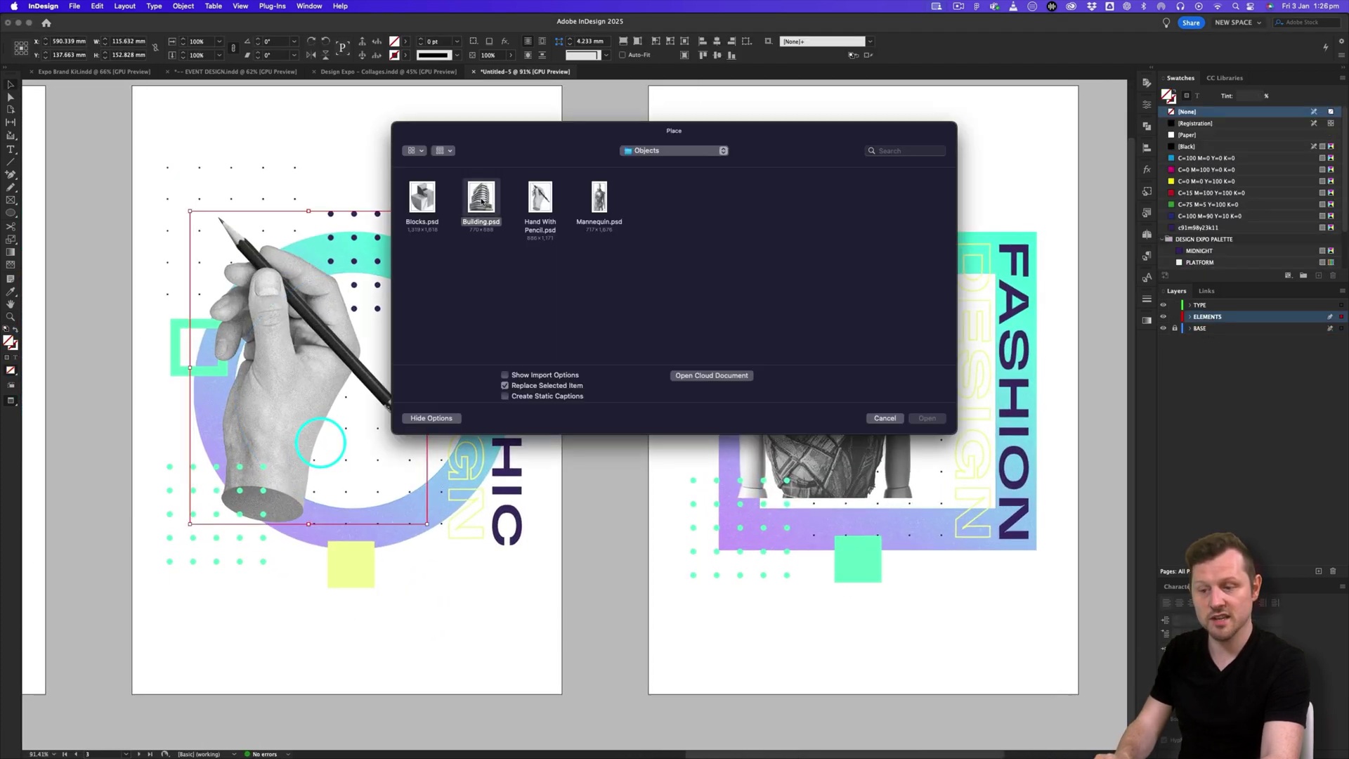
{"action": "key", "text": "Return"}
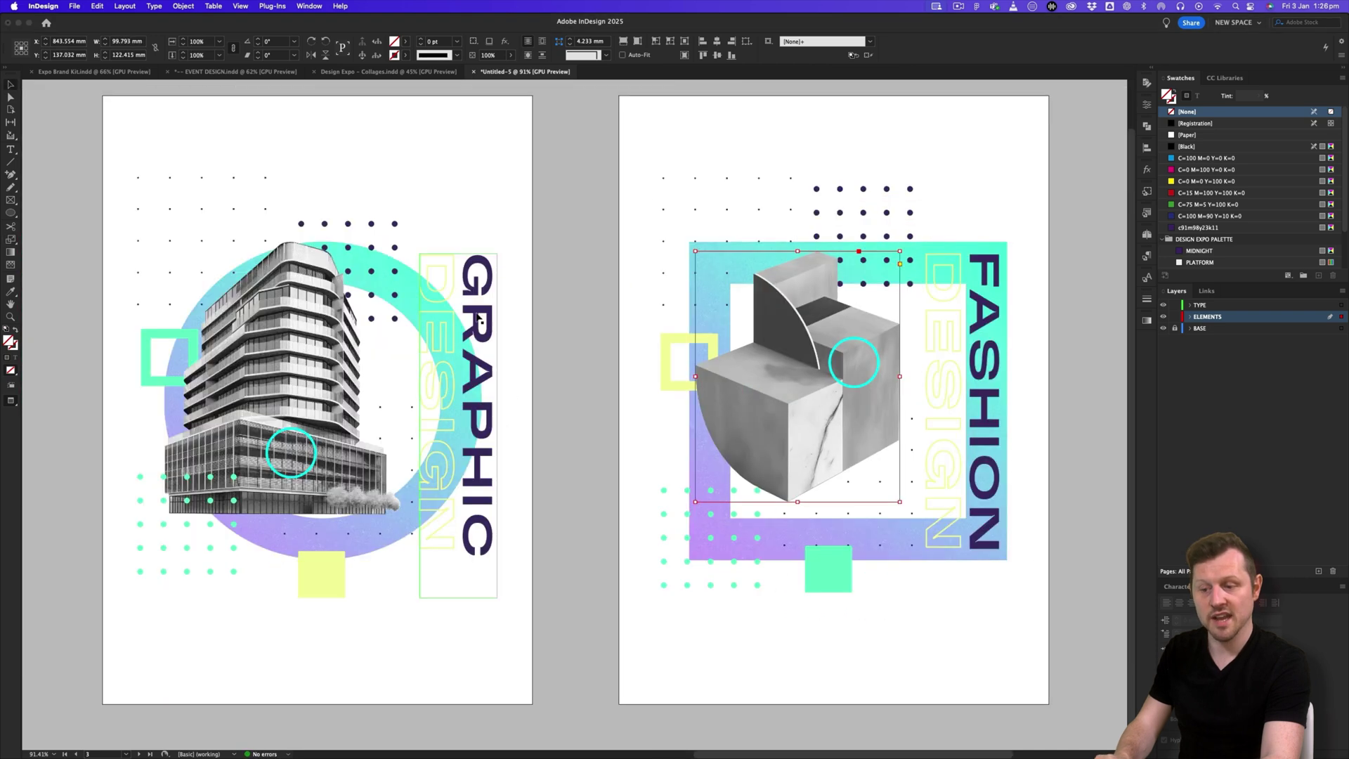
Shift the green square outline beside the building slightly down and to the left.
{"action": "left_click", "coordinate": [190, 371]}
{"action": "left_click_drag", "start_coordinate": [188, 371], "coordinate": [184, 379]}
Extend the third page's vertical title frame upward and replace the word GRAPHIC with ARCHITECTURE.
{"action": "left_click", "coordinate": [509, 323]}
{"action": "left_click_drag", "start_coordinate": [492, 241], "coordinate": [493, 149]}
{"action": "double_click", "coordinate": [510, 159]}
{"action": "left_click_drag", "start_coordinate": [510, 151], "coordinate": [536, 456]}
{"action": "type", "text": "ARCHITECTURE"}
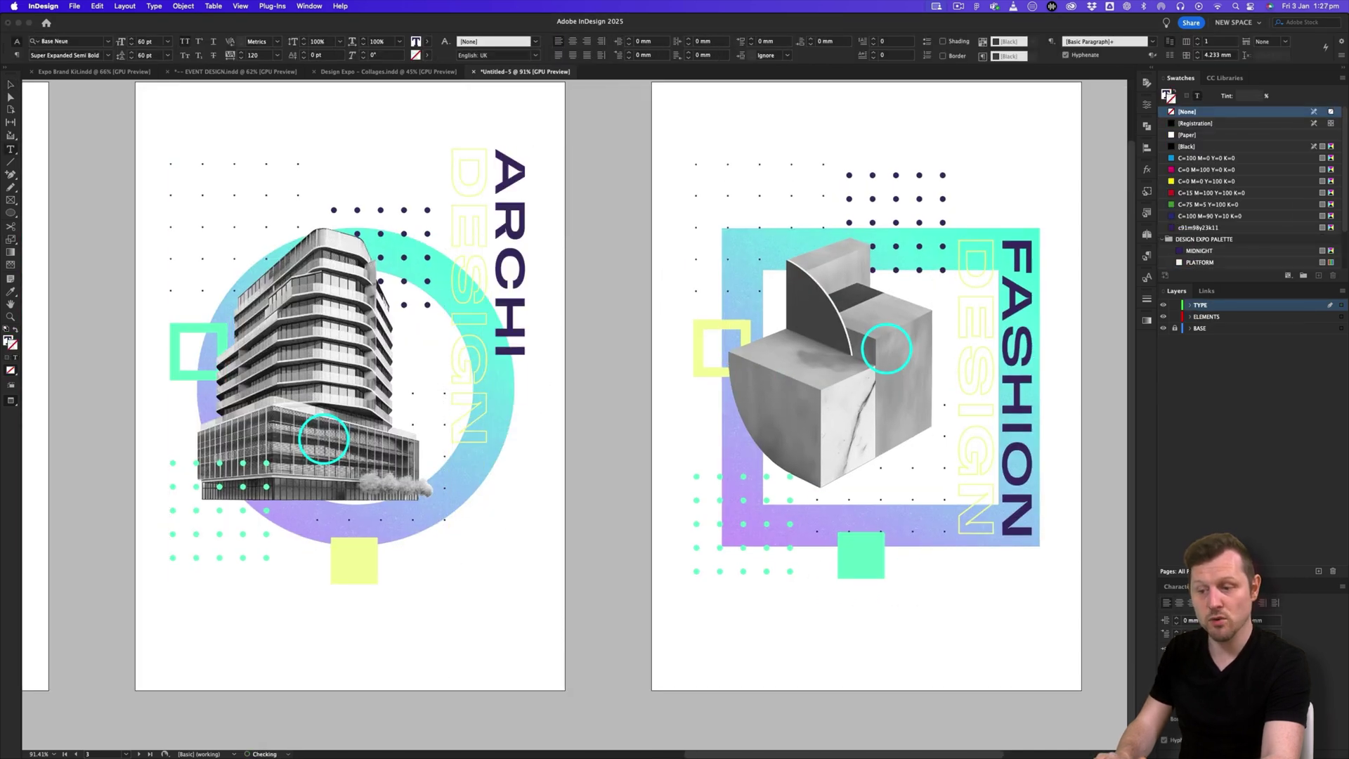
Lengthen the third page's title frame downward to fit the whole word and move it slightly up.
{"action": "key", "text": "Escape"}
{"action": "left_click_drag", "start_coordinate": [492, 546], "coordinate": [493, 685]}
{"action": "left_click_drag", "start_coordinate": [510, 408], "coordinate": [510, 384]}
Replace the word FASHION in the fourth page's vertical title with PRODUCT.
{"action": "double_click", "coordinate": [1016, 404]}
{"action": "double_click", "coordinate": [1017, 404]}
{"action": "type", "text": "PRODUCT"}
{"action": "key", "text": "Escape"}
{"action": "left_click", "coordinate": [102, 345]}
{"action": "left_click_drag", "start_coordinate": [780, 434], "coordinate": [724, 415]}
{"action": "key", "text": "super+alt+0"}
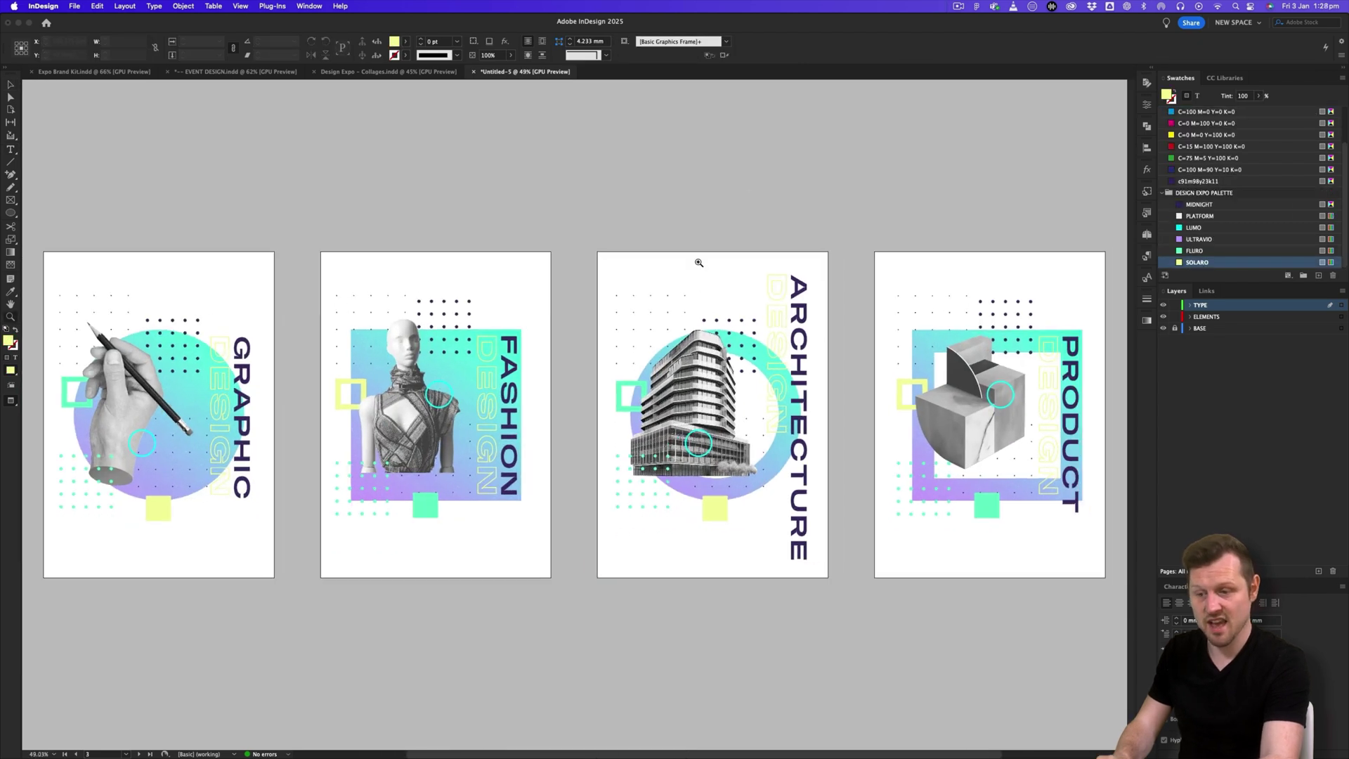
Compare the four finished design pages and the speaker and attendee pages in Design Expo – Collages.indd.
{"action": "left_click", "coordinate": [392, 74]}
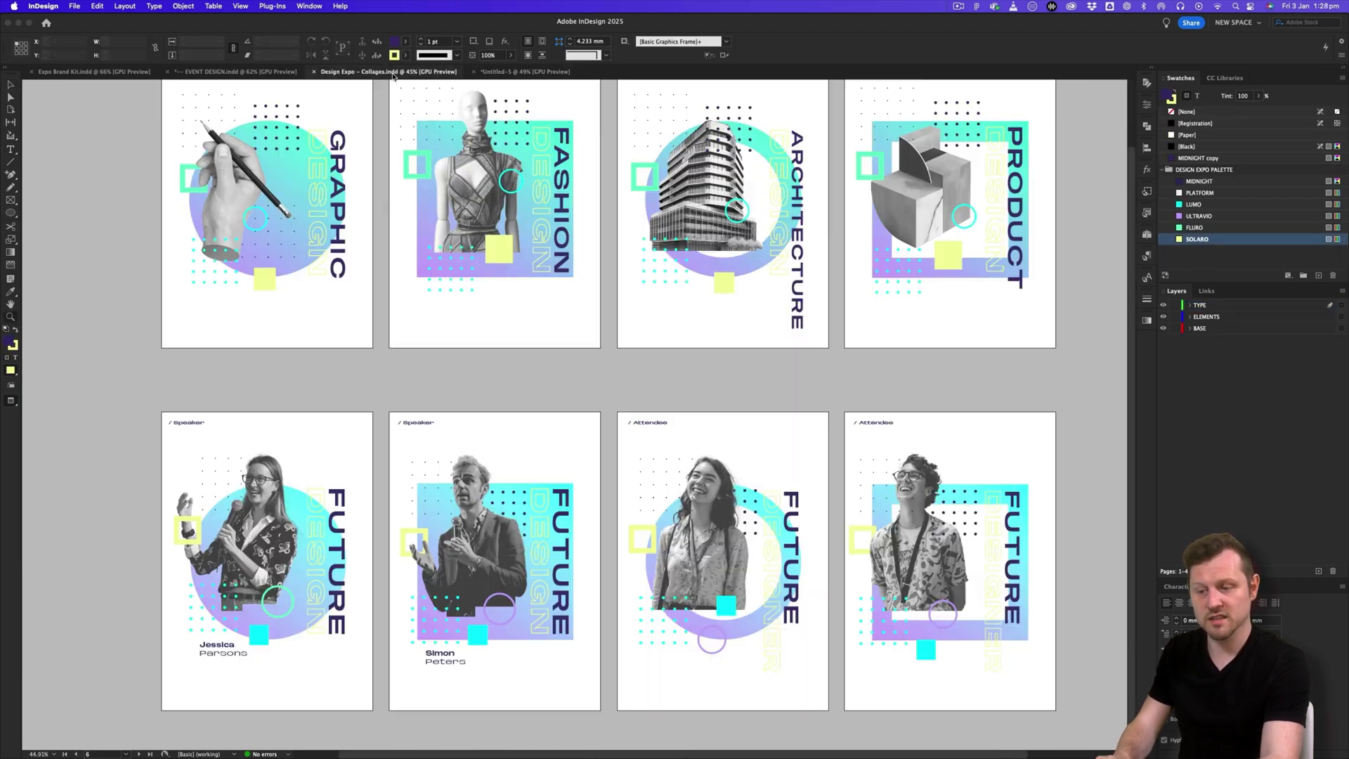
{"action": "scroll", "coordinate": [727, 403], "scroll_direction": "right", "scroll_amount": 2}
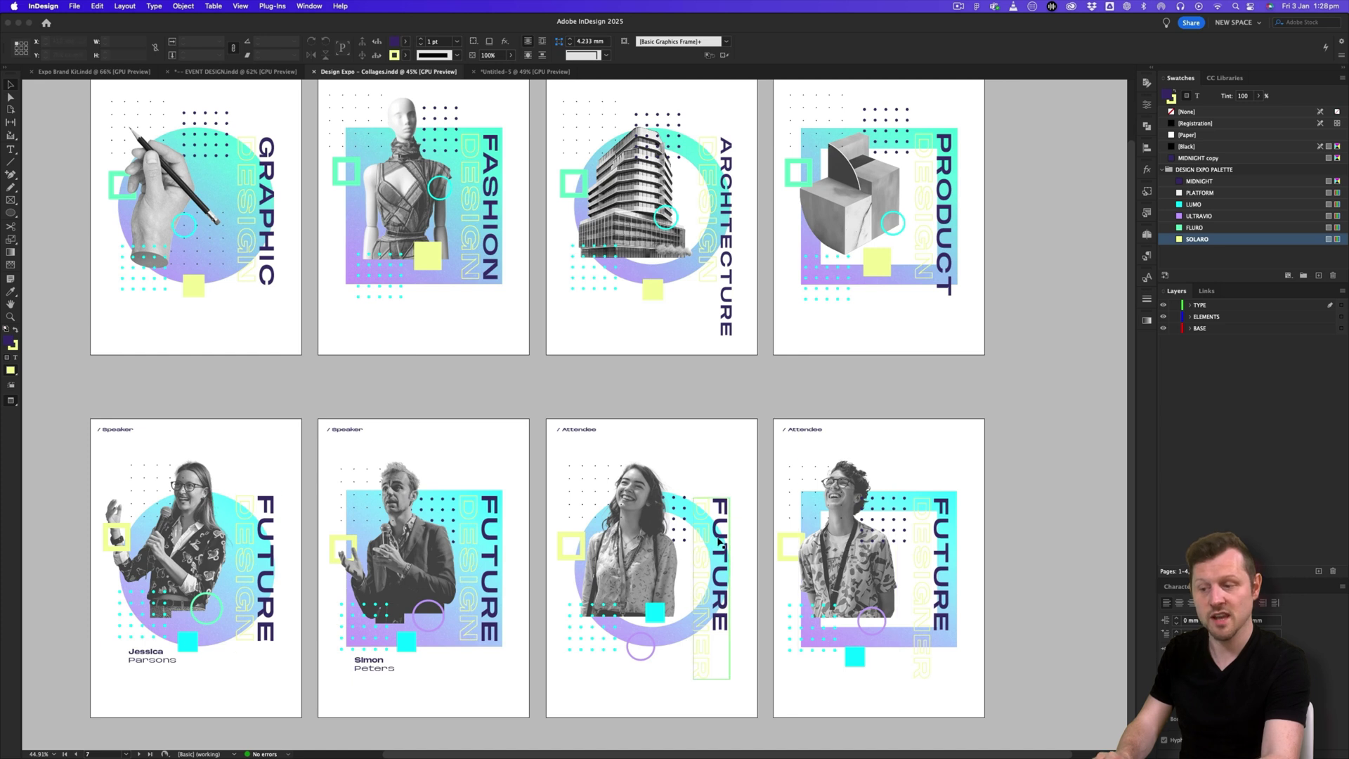
{"action": "scroll", "coordinate": [632, 492], "scroll_direction": "up", "scroll_amount": 1}
{"action": "scroll", "coordinate": [540, 409], "scroll_direction": "down", "scroll_amount": 1}
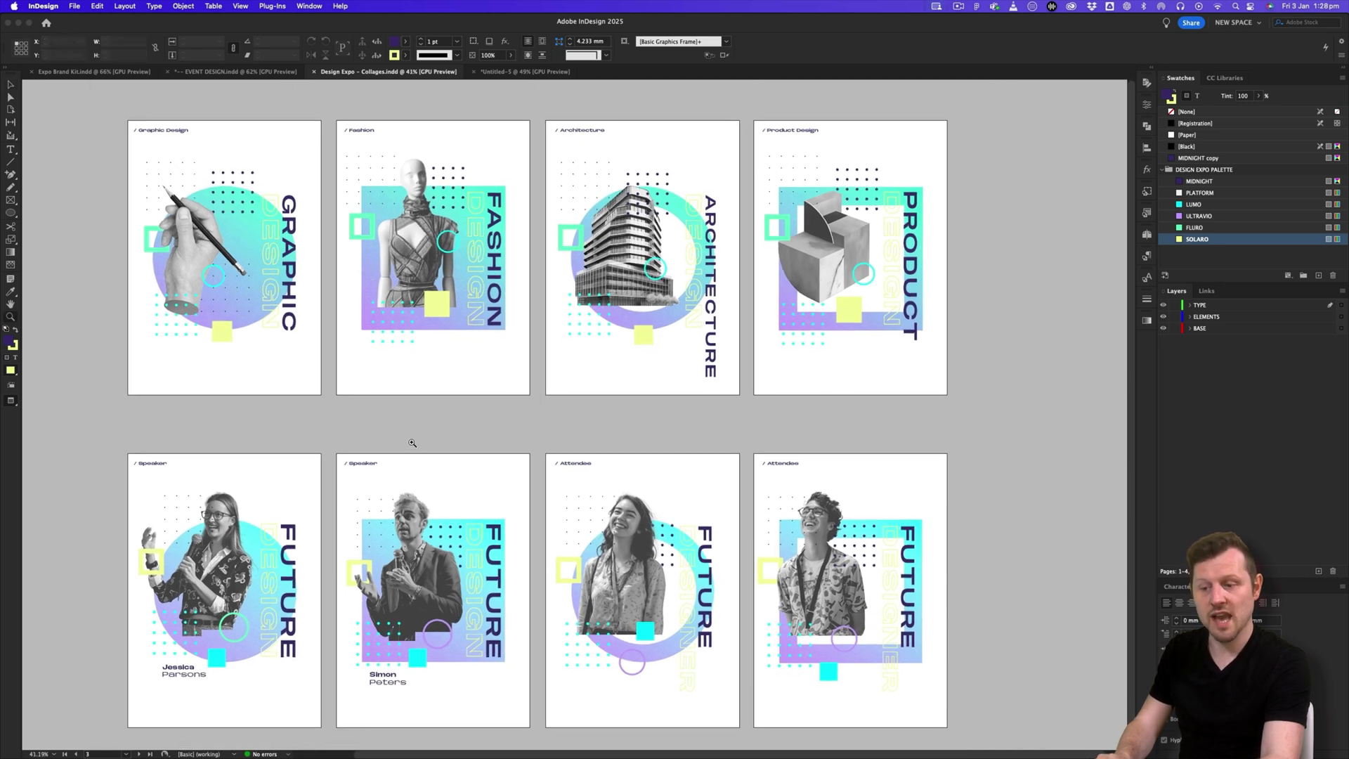
Return to the Untitled-5 document and duplicate the whole four-page spread, pages 1 to 4.
{"action": "left_click", "coordinate": [496, 72]}
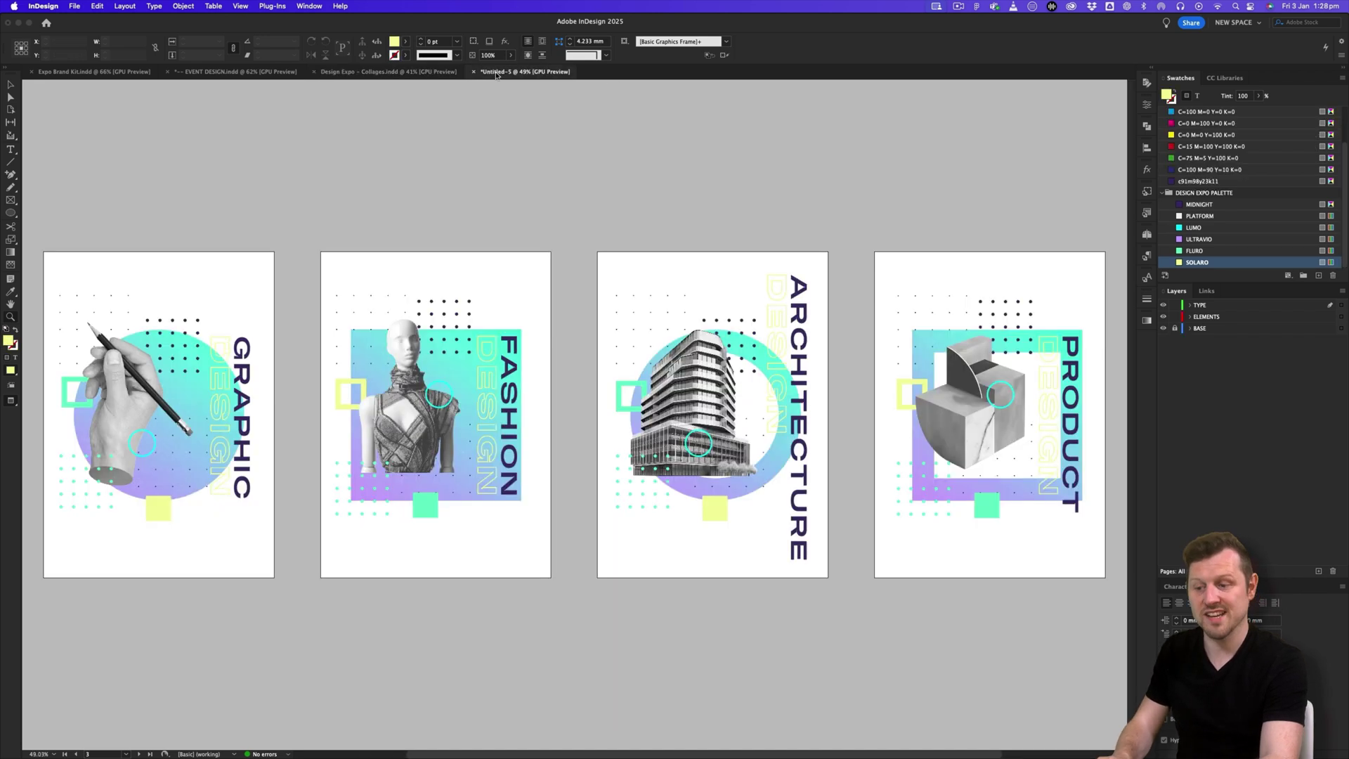
{"action": "scroll", "coordinate": [524, 270], "scroll_direction": "down", "scroll_amount": 1}
{"action": "key", "text": "w"}
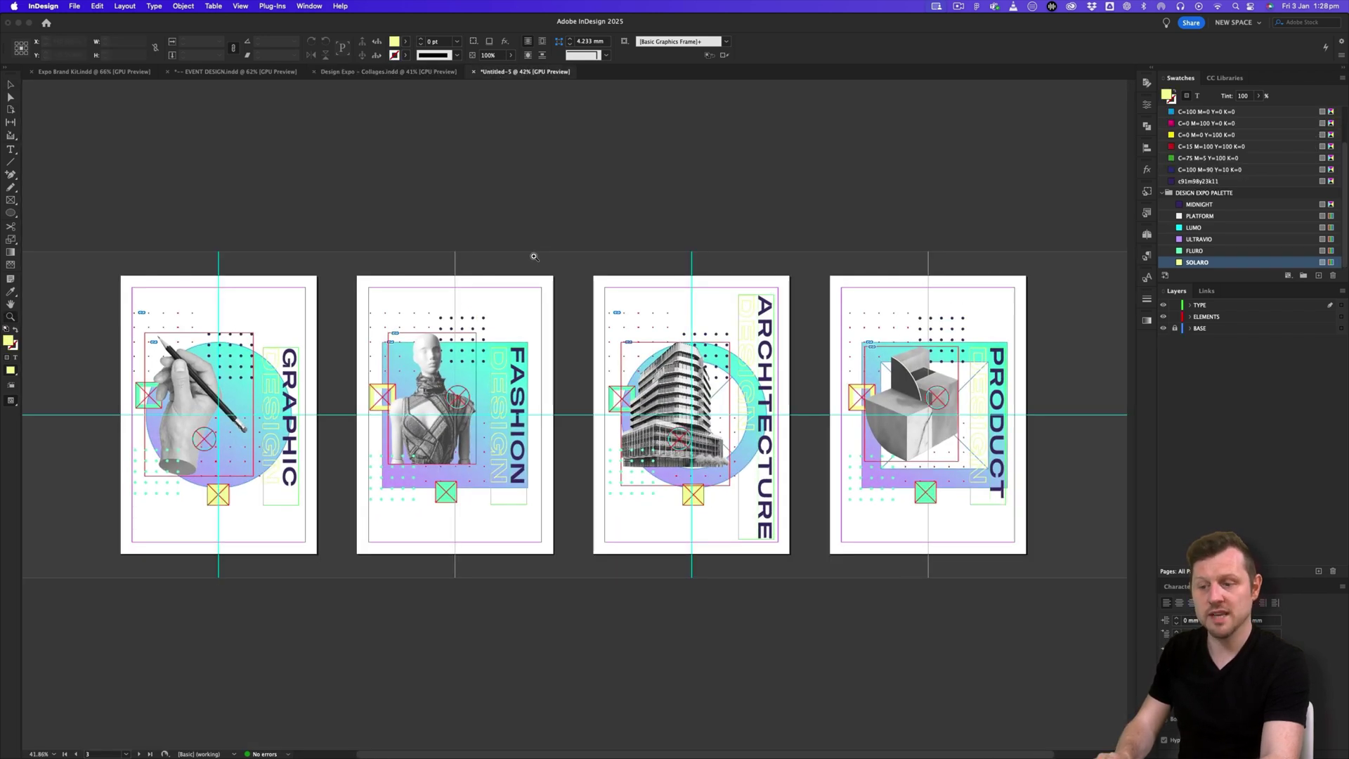
{"action": "left_click", "coordinate": [1148, 237]}
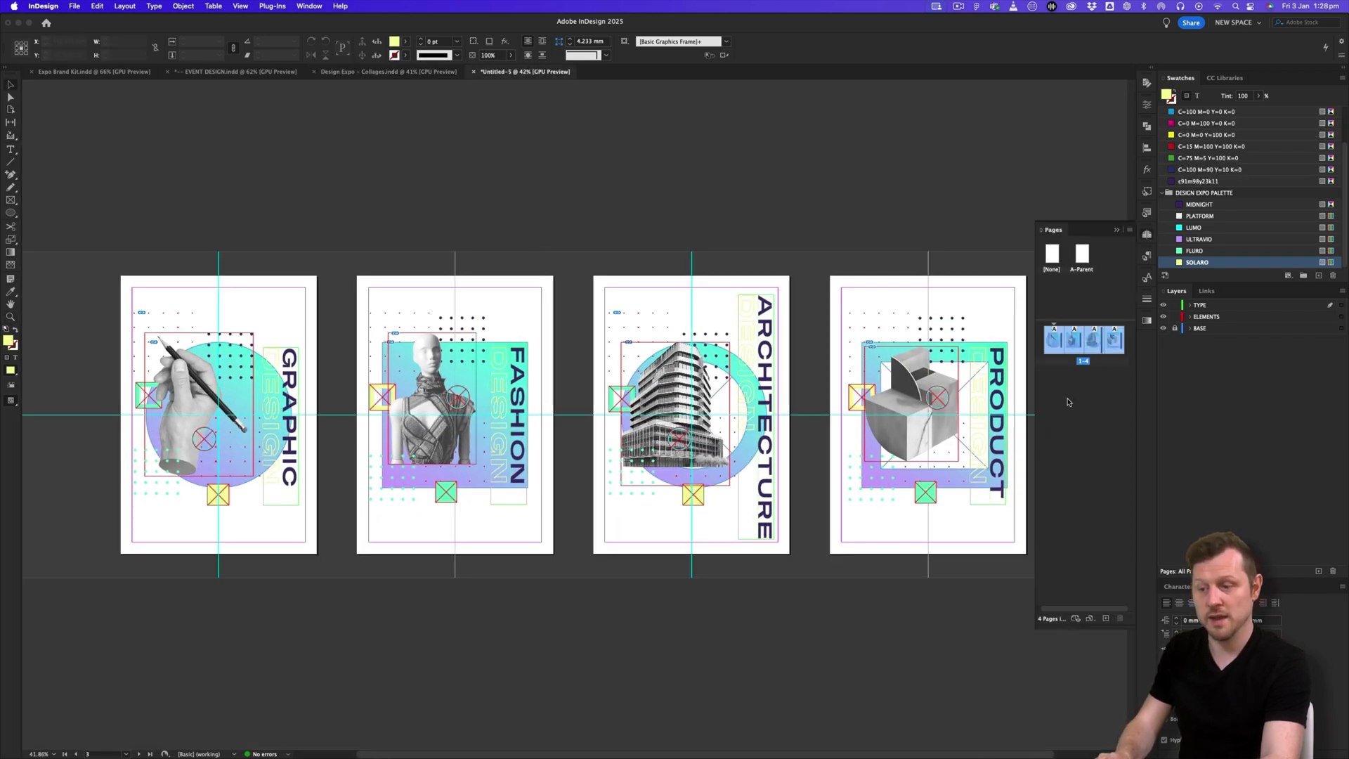
{"action": "left_click", "coordinate": [1060, 351]}
{"action": "left_click", "coordinate": [1117, 342], "text": "shift"}
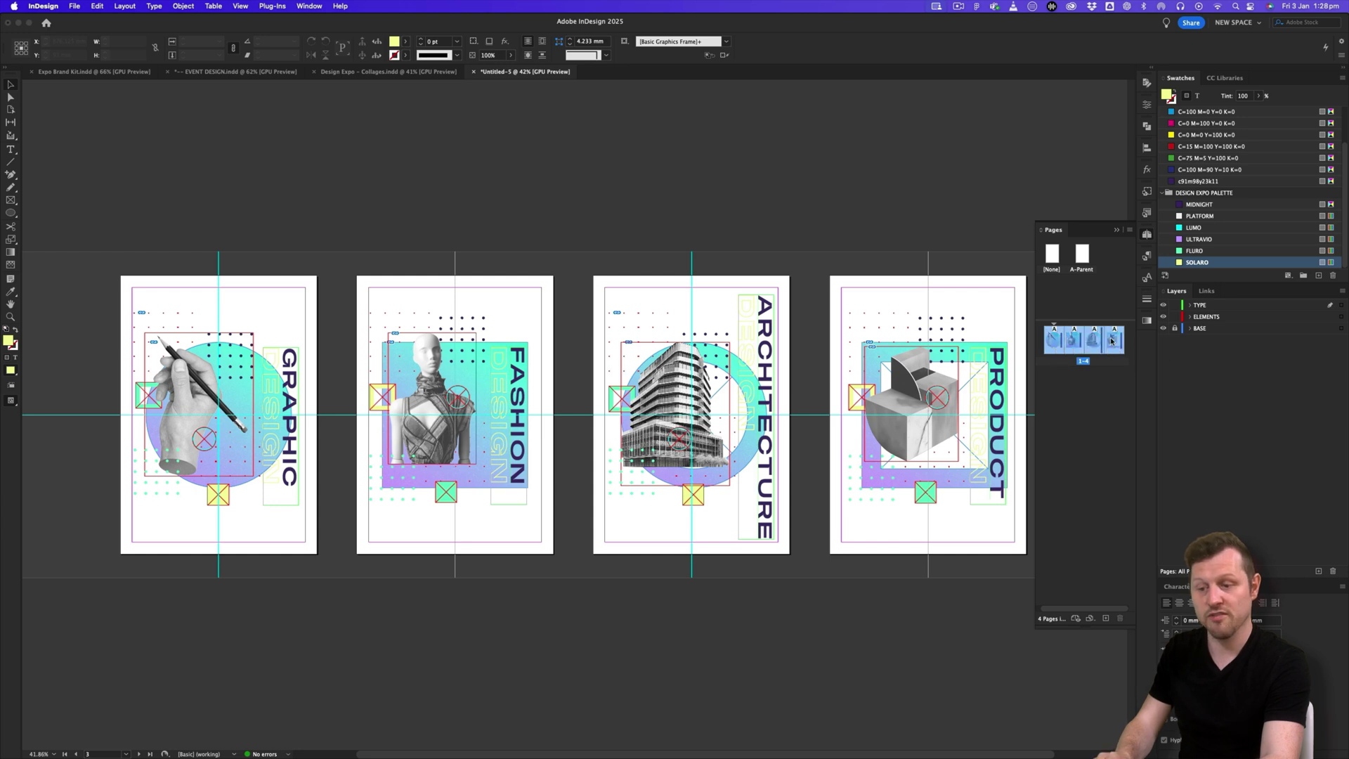
{"action": "right_click", "coordinate": [1117, 343]}
{"action": "left_click", "coordinate": [1172, 371]}
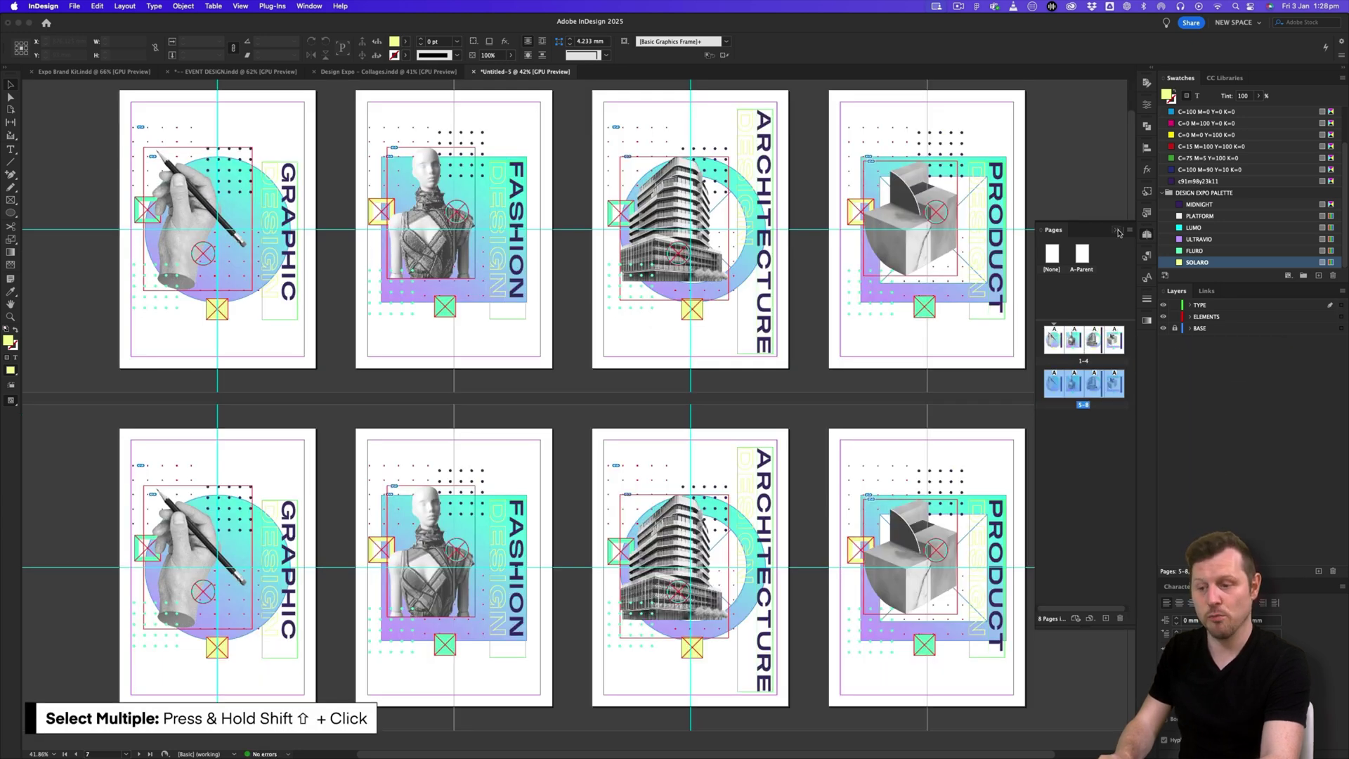
{"action": "left_click", "coordinate": [1118, 231]}
{"action": "scroll", "coordinate": [552, 482], "scroll_direction": "up", "scroll_amount": 2}
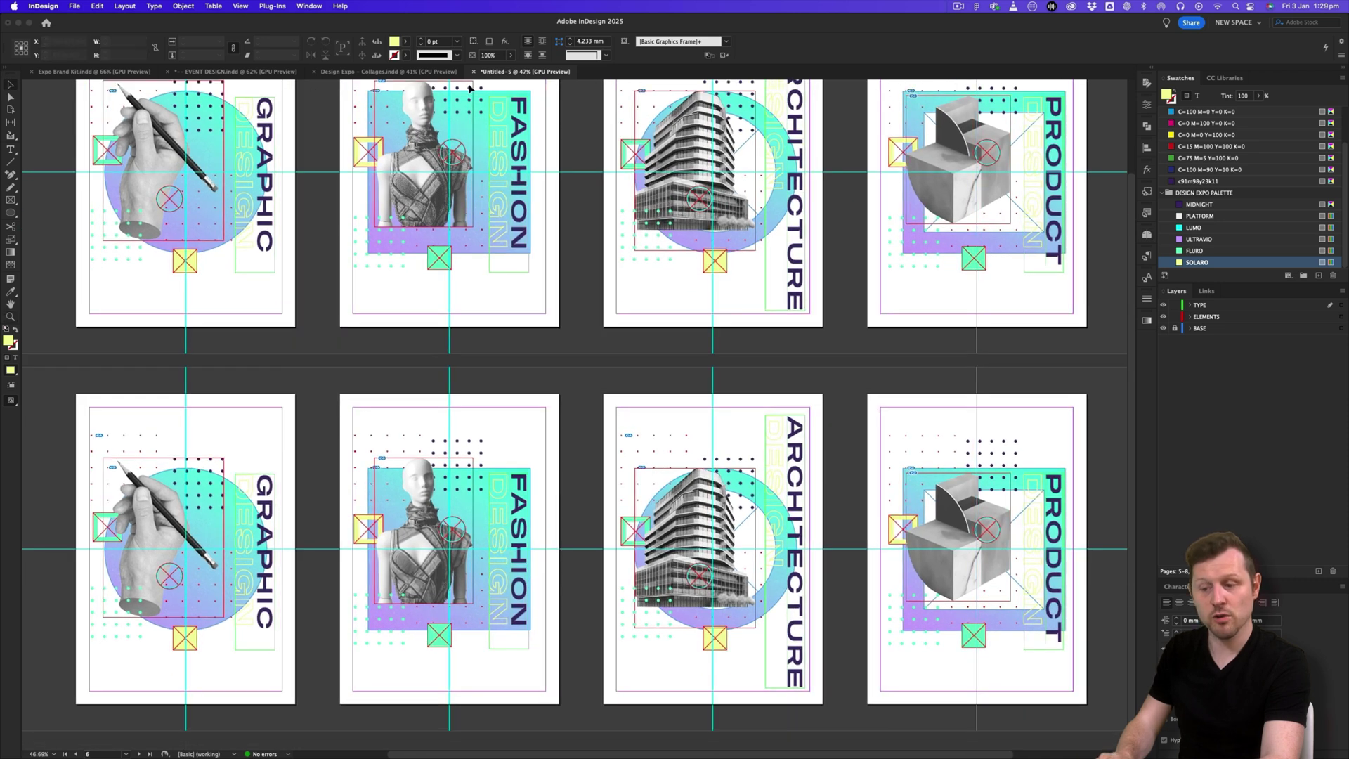
Examine the speaker and attendee collages up close in Design Expo – Collages.indd as reference for the duplicated spread.
{"action": "left_click", "coordinate": [413, 71]}
{"action": "left_click_drag", "start_coordinate": [209, 547], "coordinate": [385, 457]}
{"action": "left_click_drag", "start_coordinate": [379, 538], "coordinate": [532, 337]}
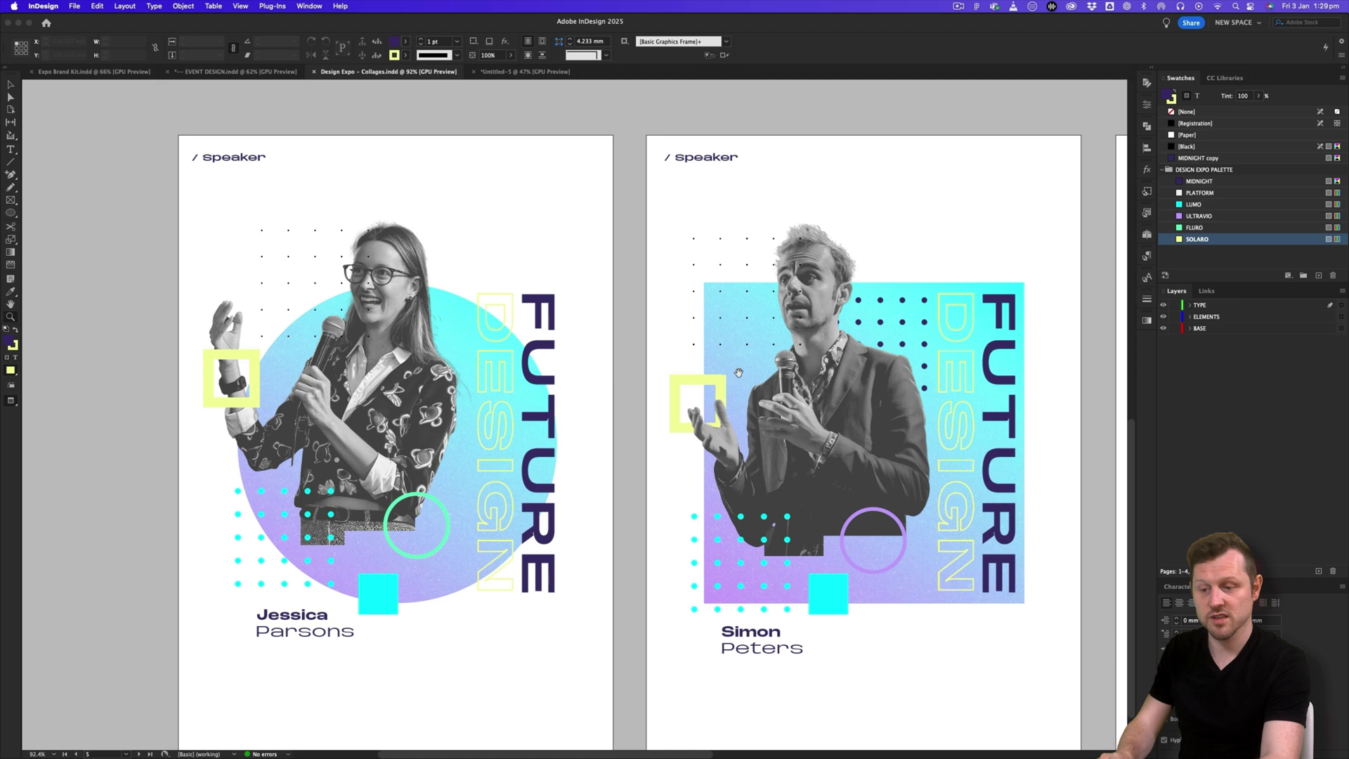
{"action": "scroll", "coordinate": [738, 373], "scroll_direction": "right", "scroll_amount": 5}
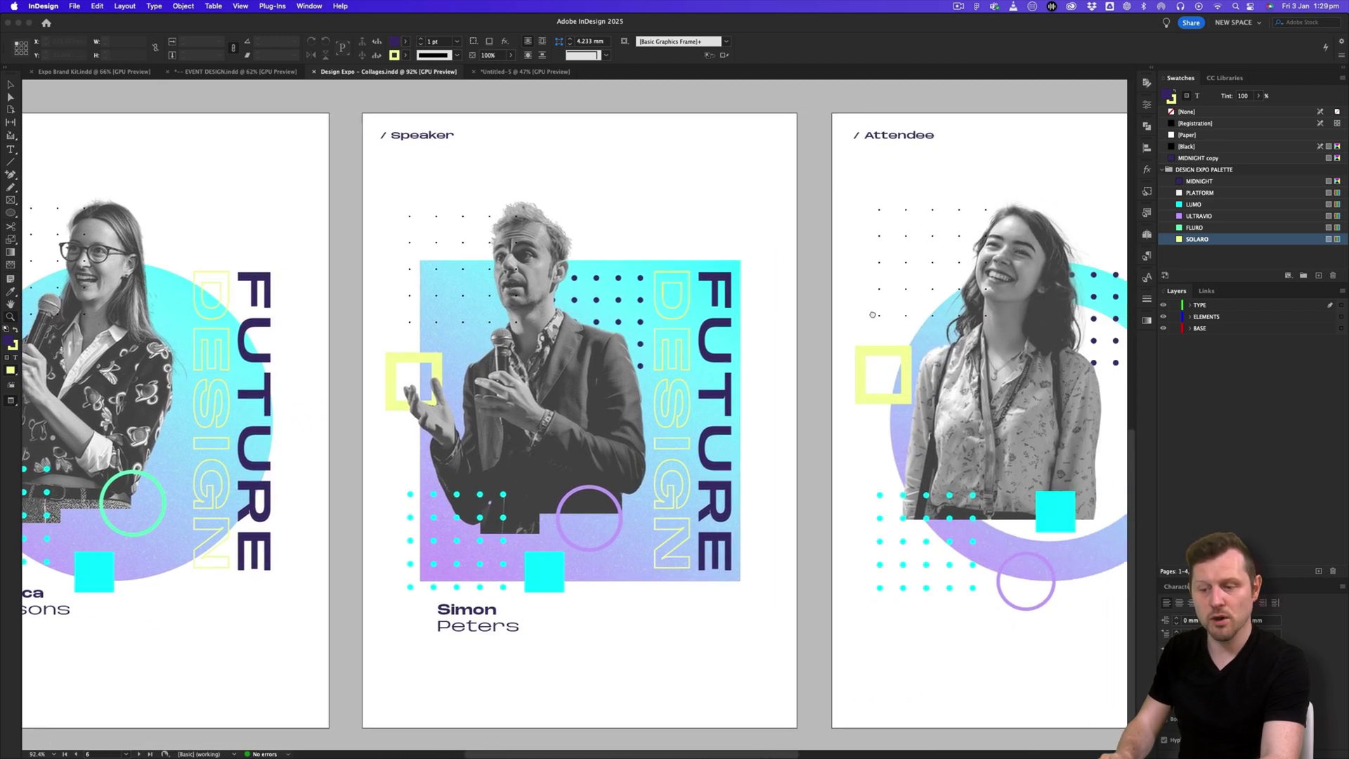
{"action": "scroll", "coordinate": [872, 314], "scroll_direction": "right", "scroll_amount": 10}
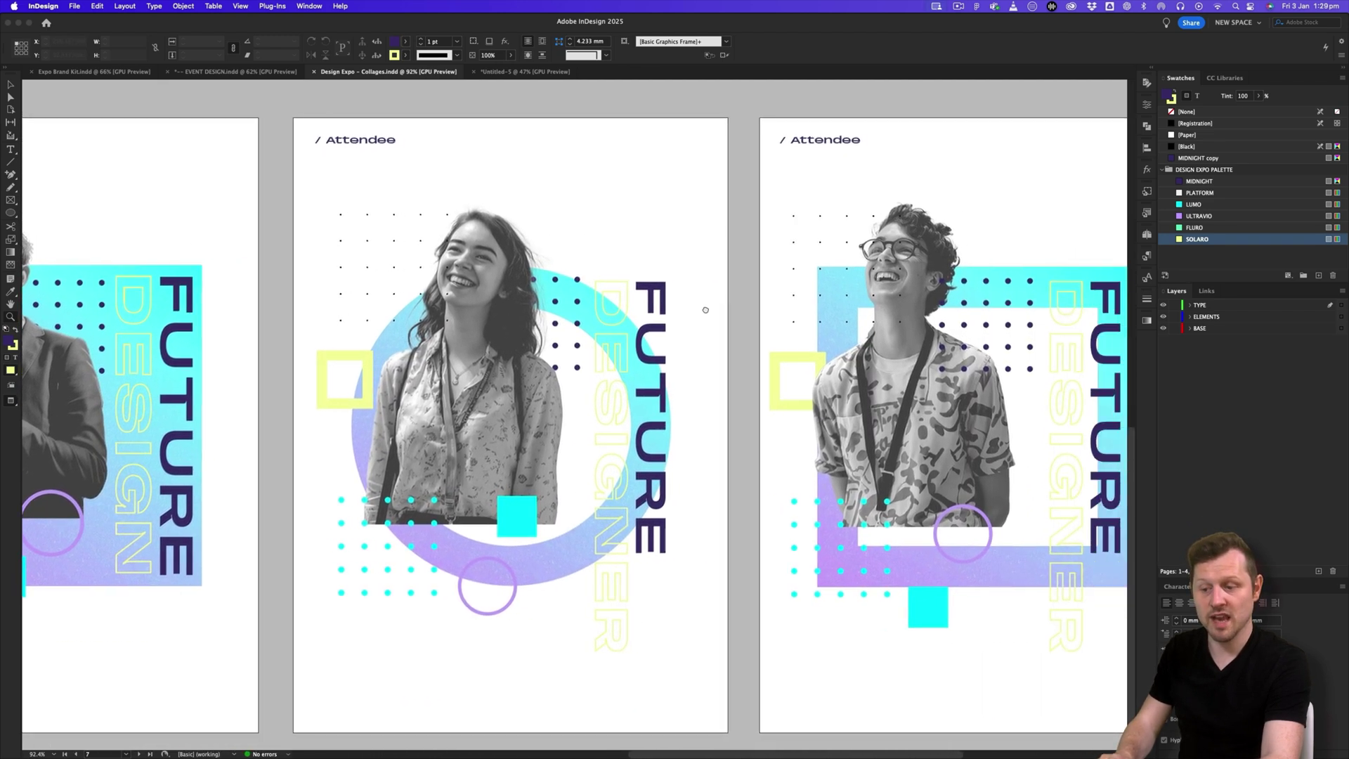
{"action": "left_click_drag", "start_coordinate": [706, 309], "coordinate": [543, 361]}
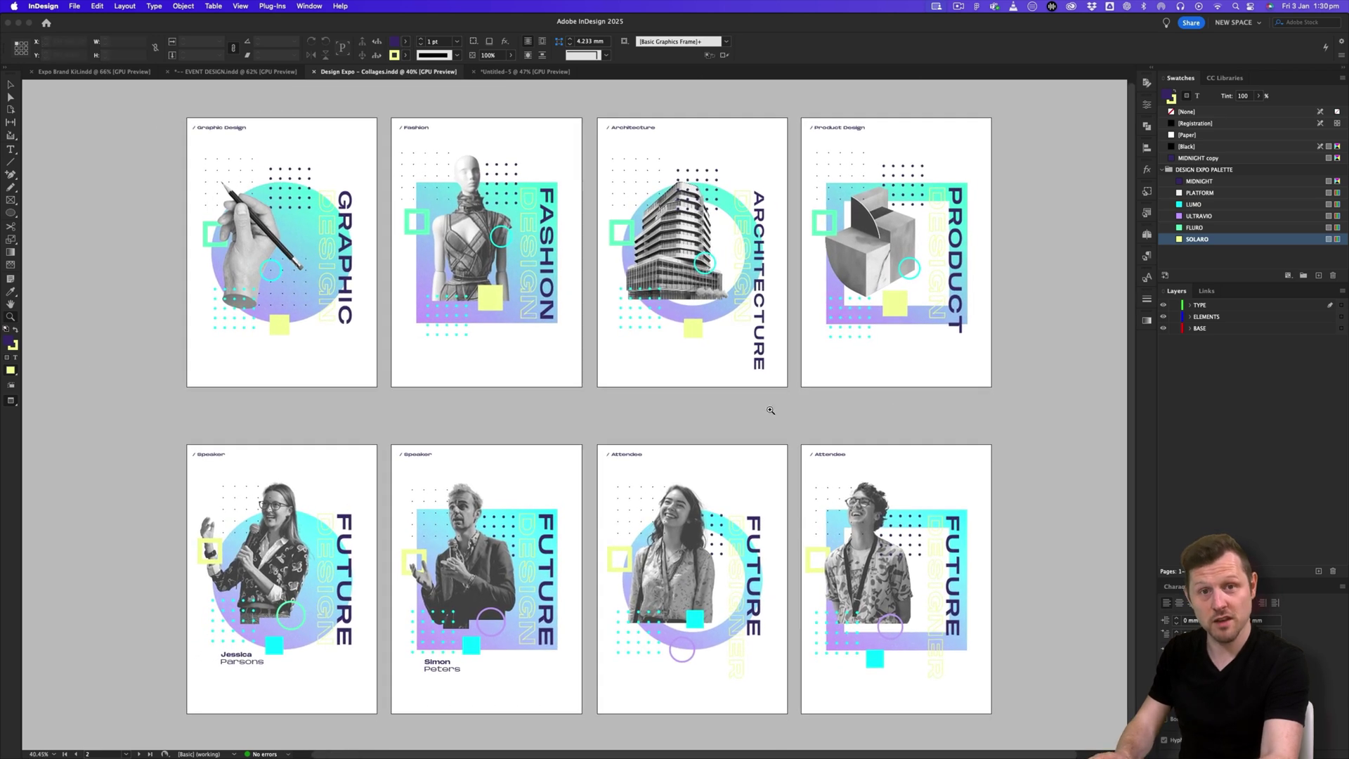